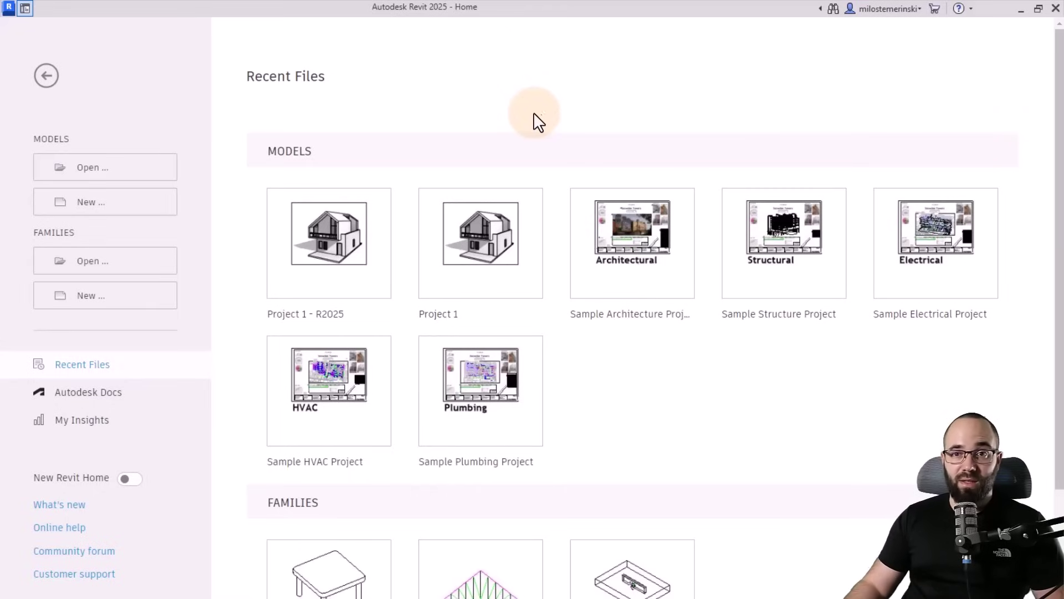
Open the model file Project 1 - R2025 and switch to its default 3D view
left_click(140, 168)
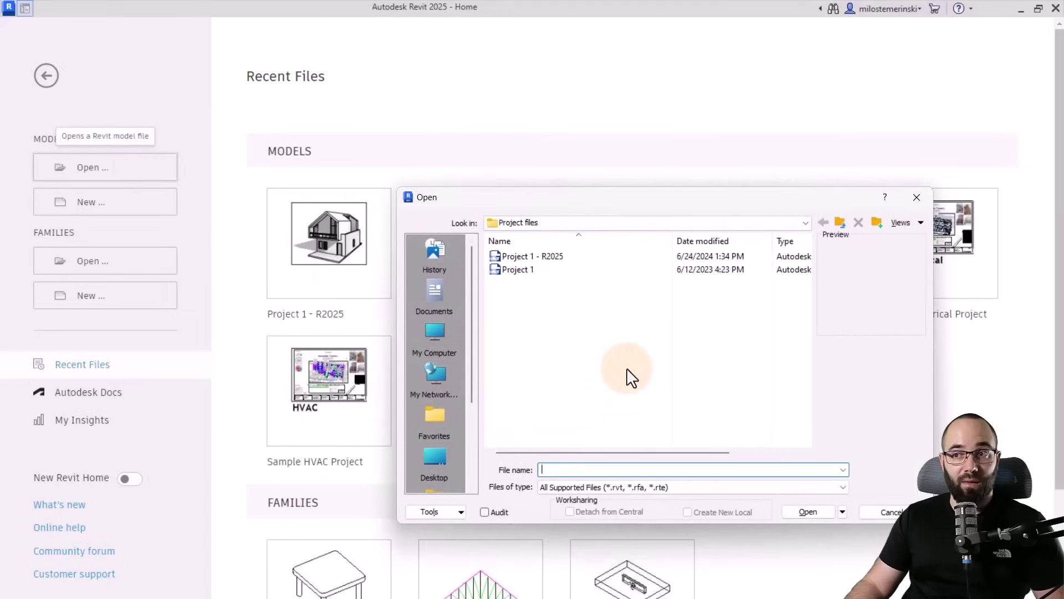
left_click(537, 256)
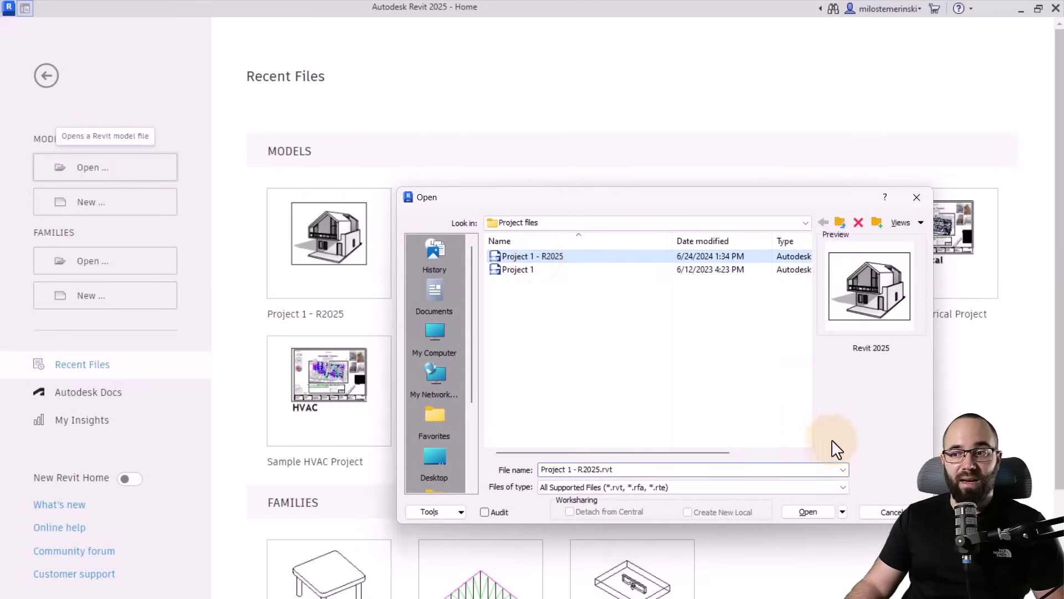
left_click(809, 513)
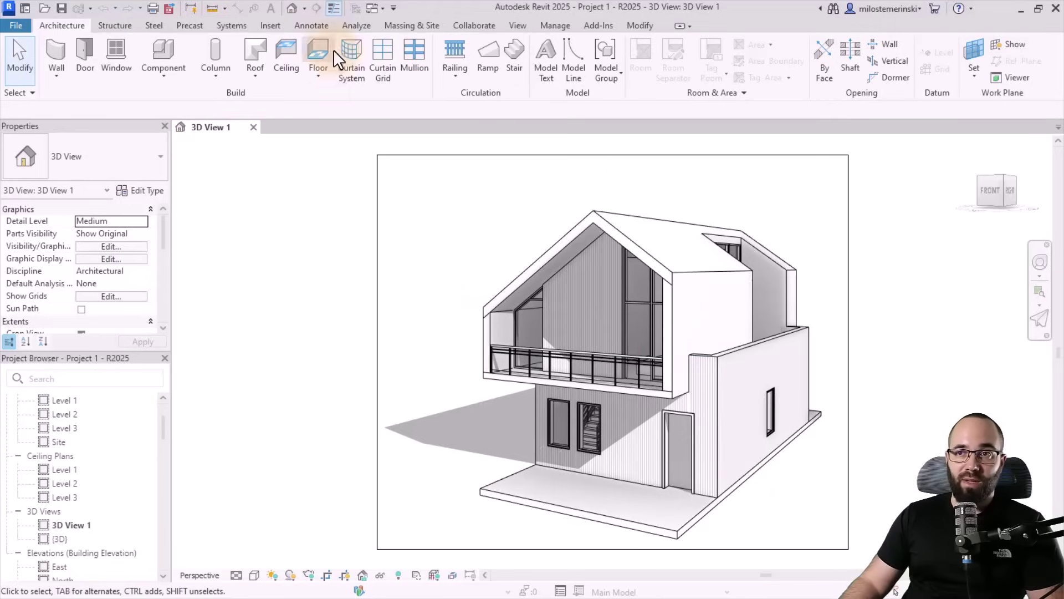
left_click(292, 10)
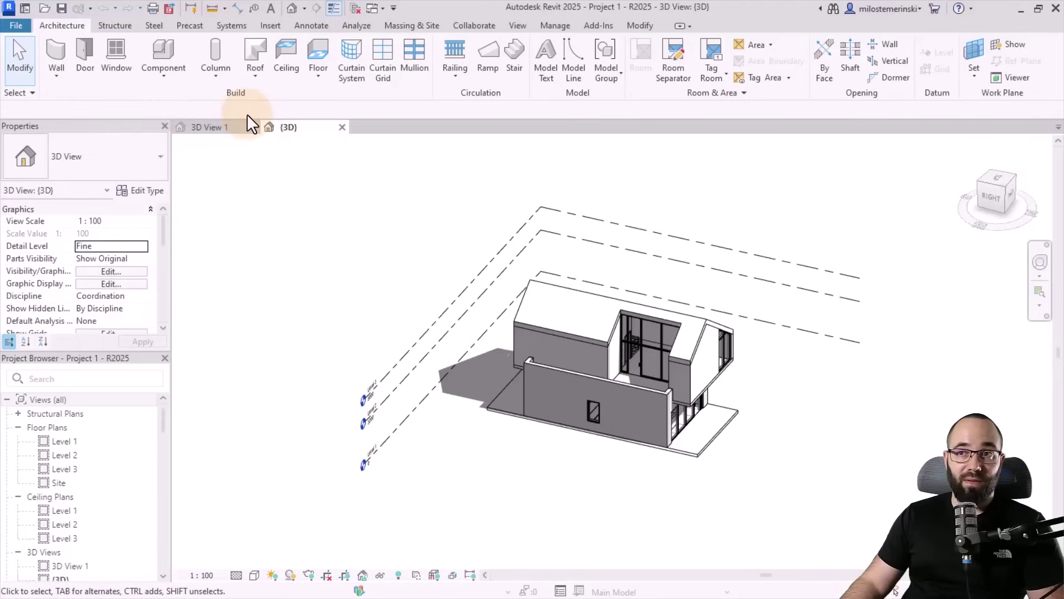
Browse the available view, architecture, structure and steel tools
left_click(510, 28)
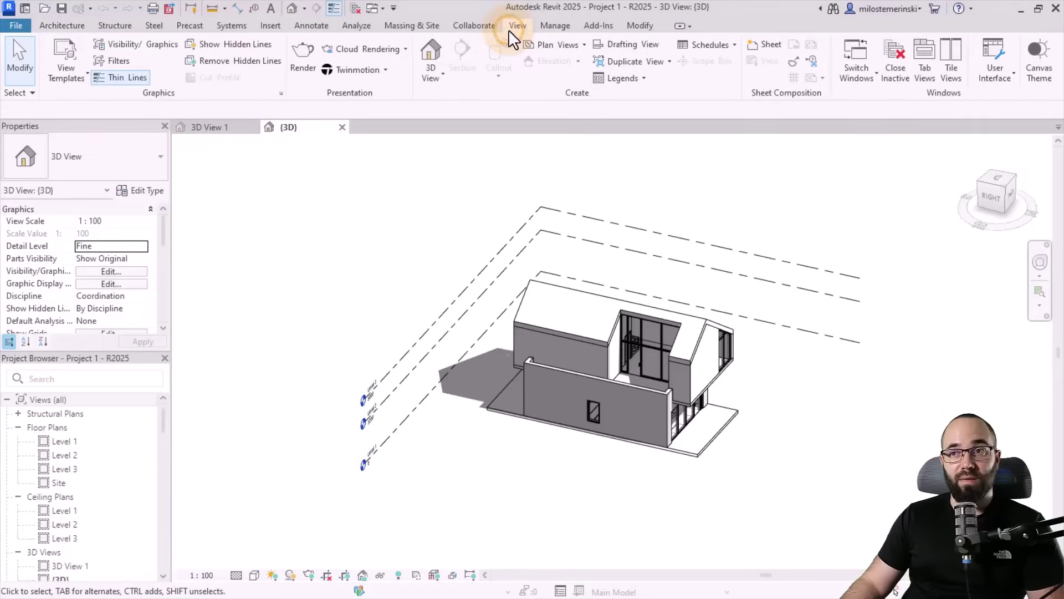
left_click(423, 58)
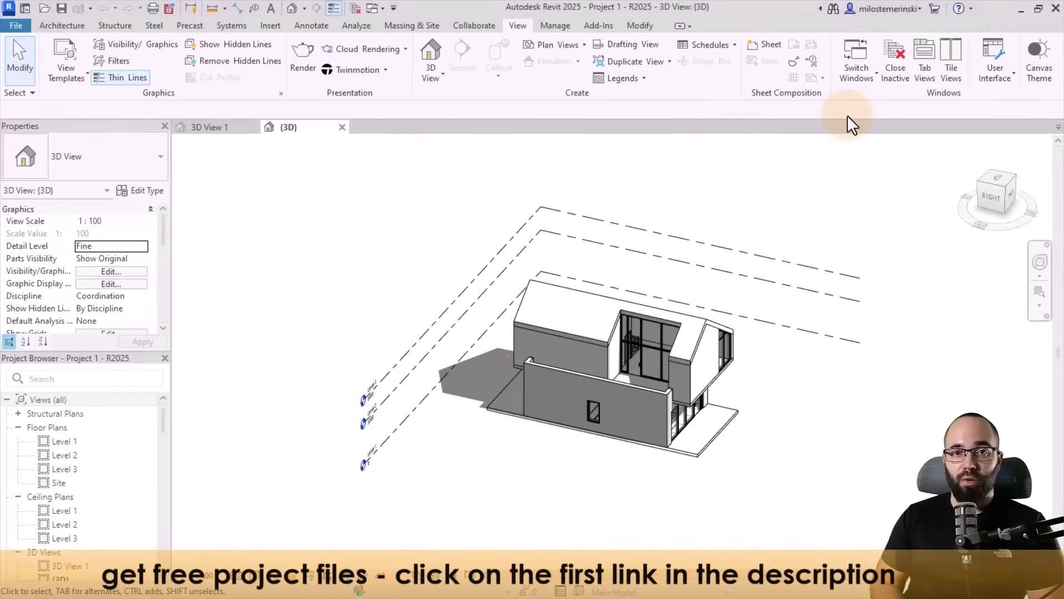
left_click(78, 28)
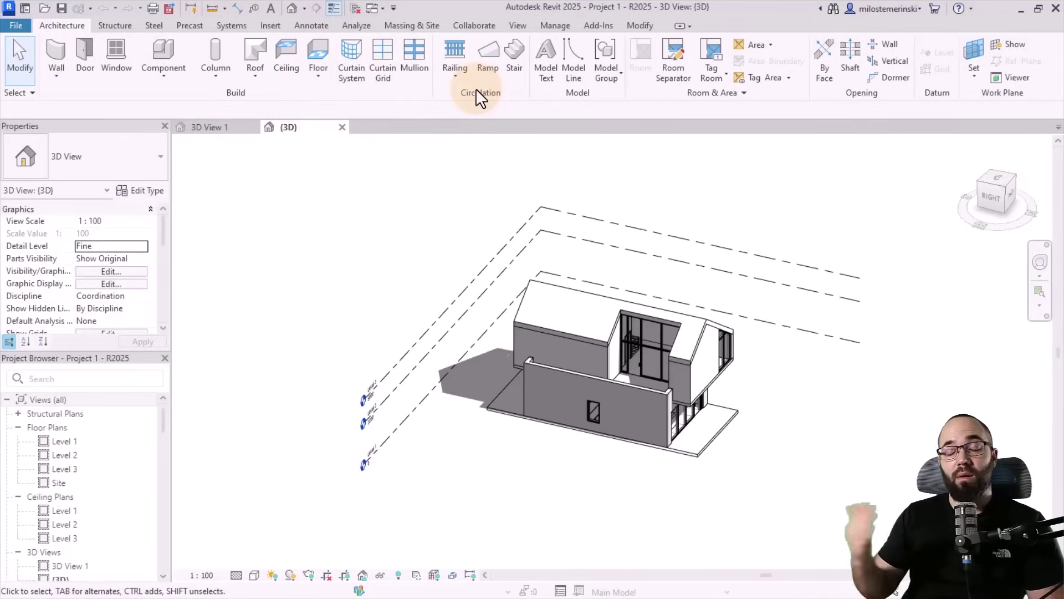
left_click(115, 26)
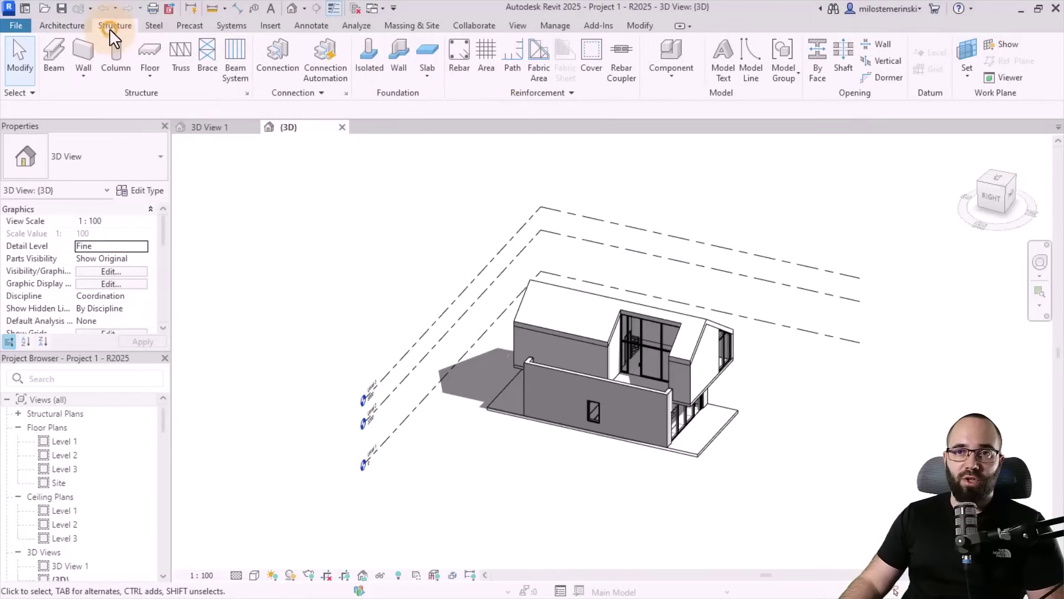
left_click(154, 24)
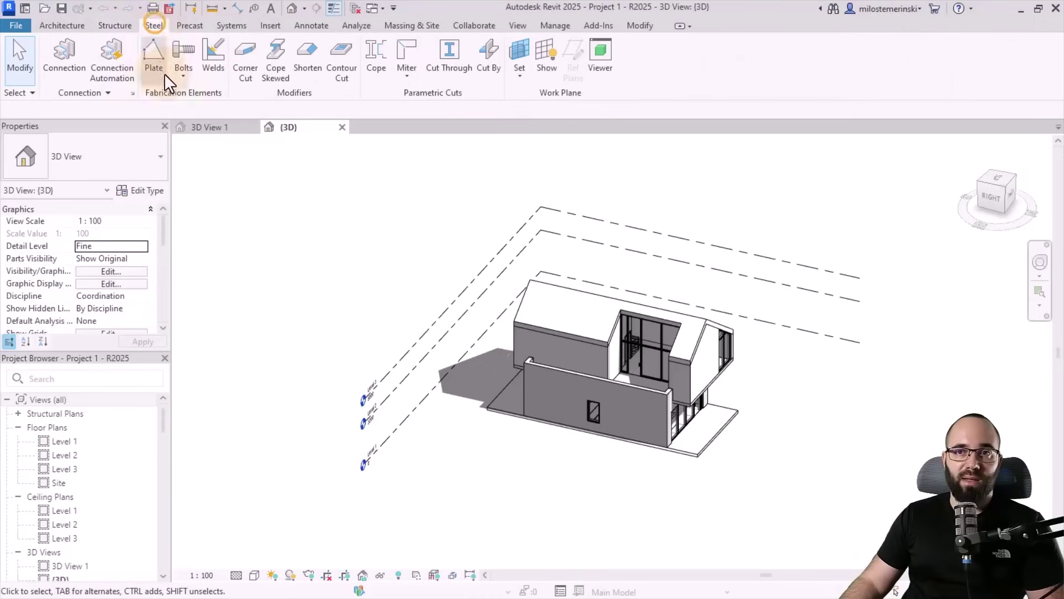
left_click(49, 24)
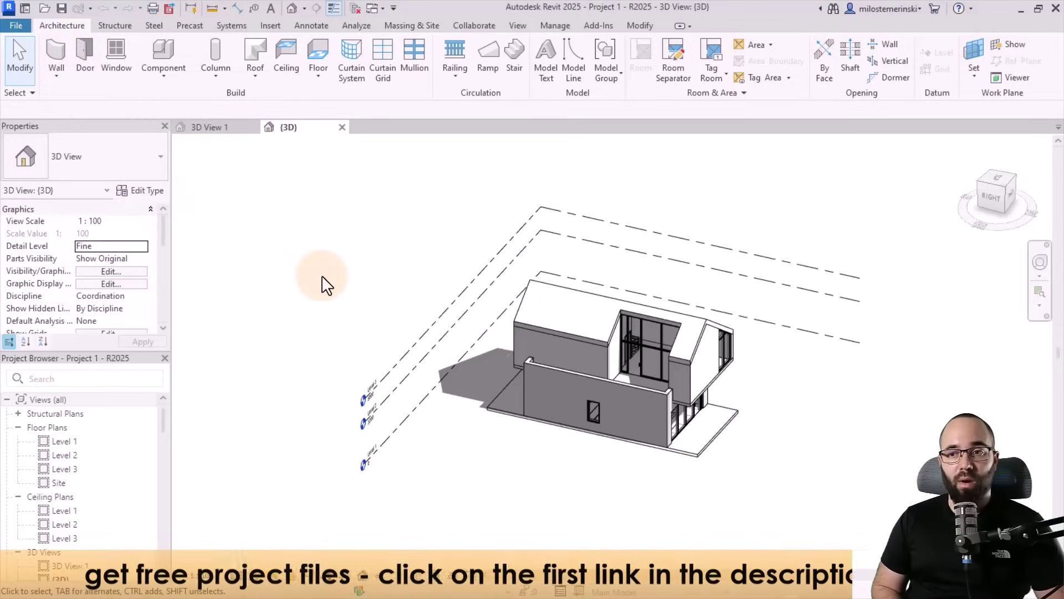
key("w")
key("a")
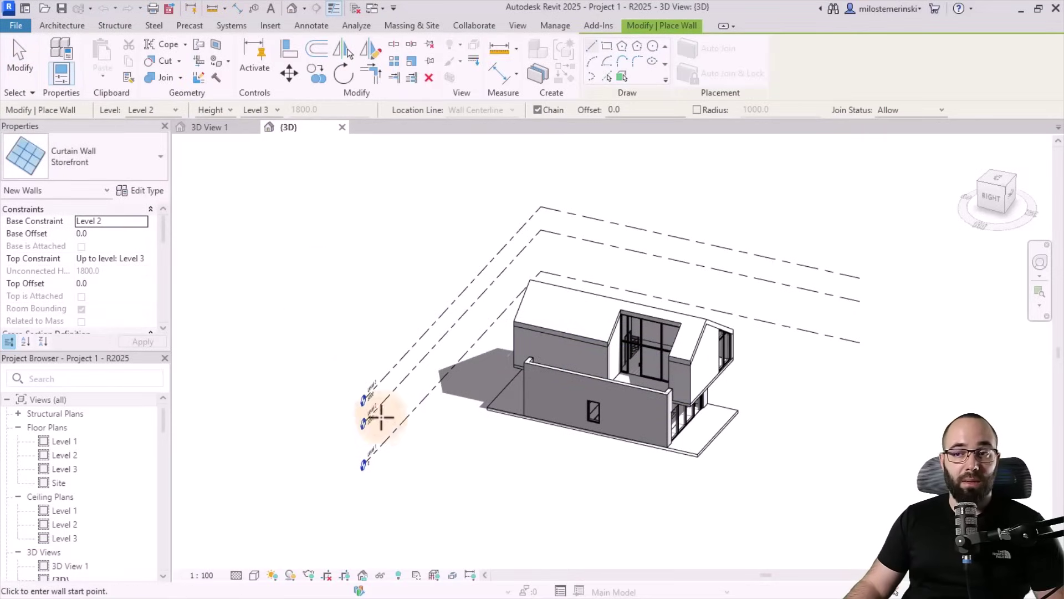
key("Escape")
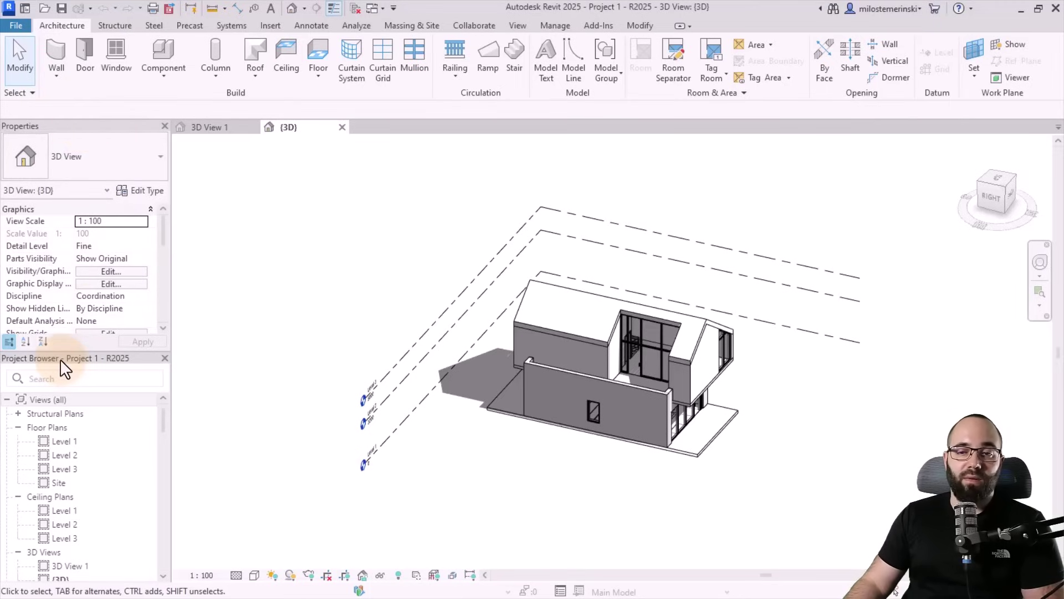
Try the Project Browser in other docking spots, dock it back beneath the Properties palette, and narrow both palettes
left_click_drag(60, 360, 1062, 341)
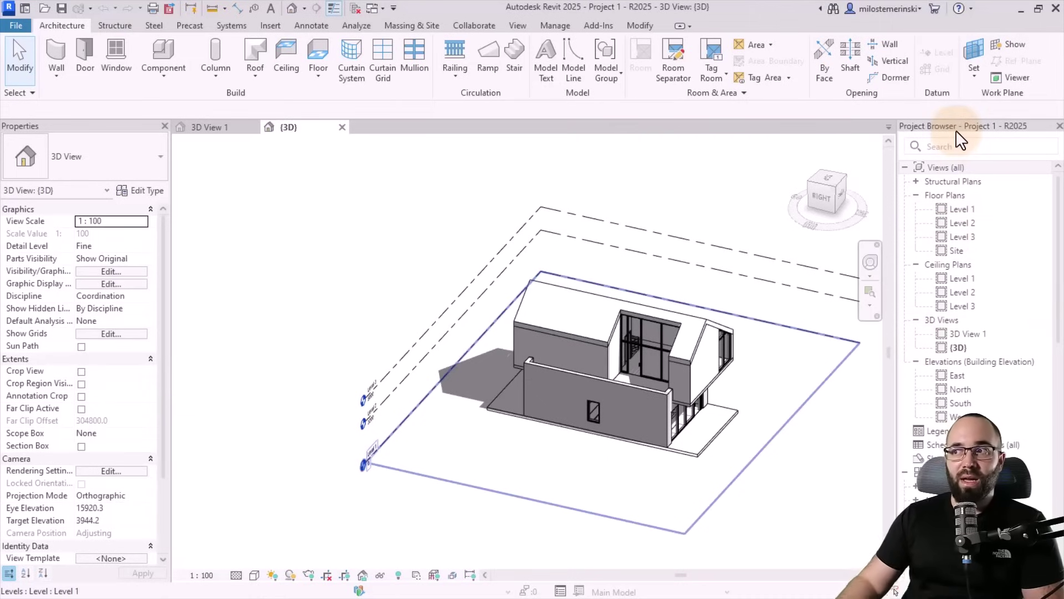
left_click_drag(950, 130, 164, 379)
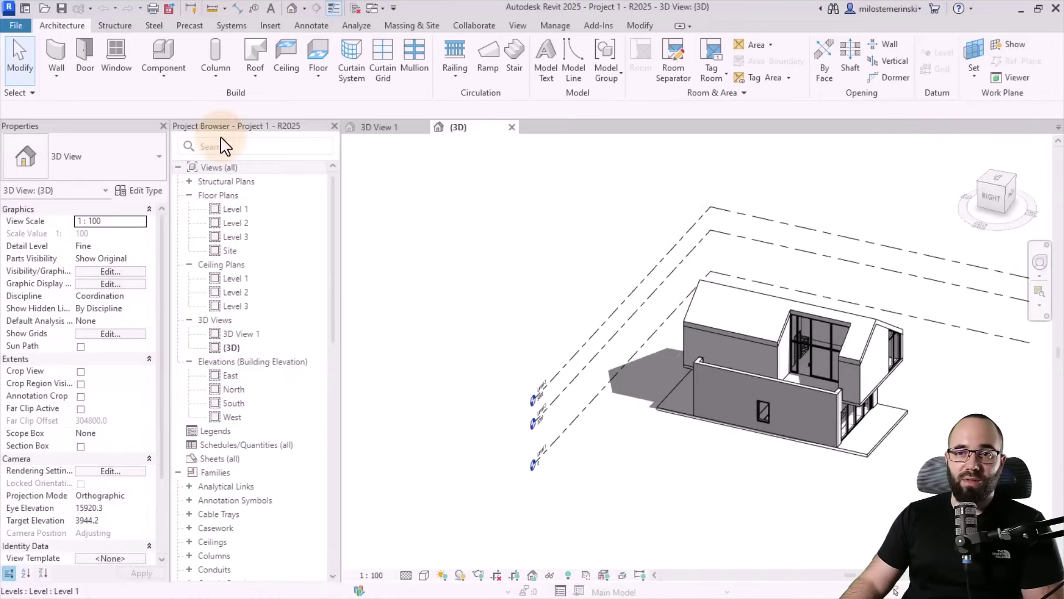
left_click_drag(251, 125, 96, 575)
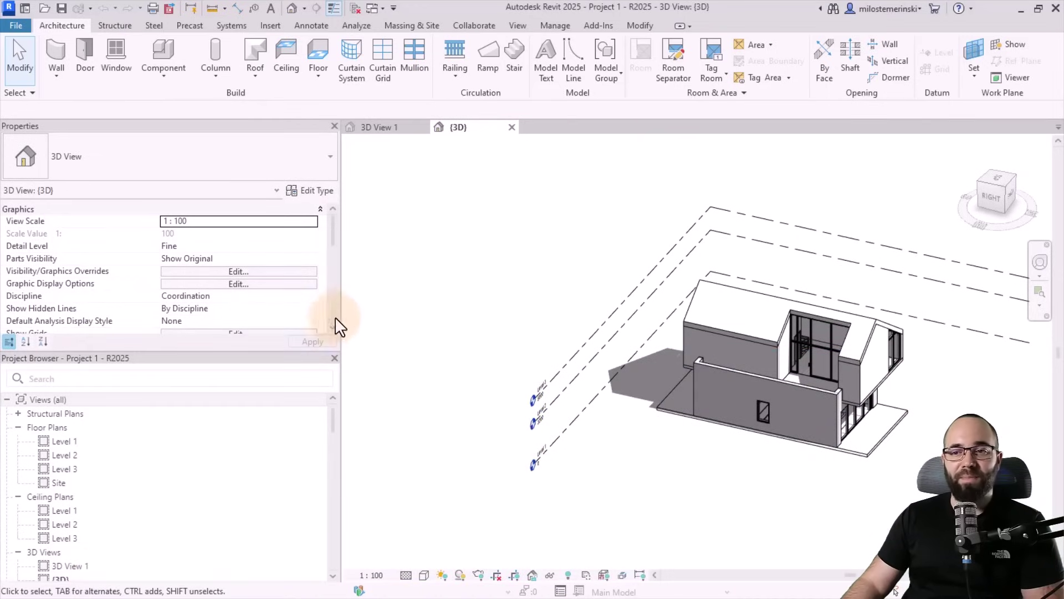
left_click_drag(340, 311, 157, 321)
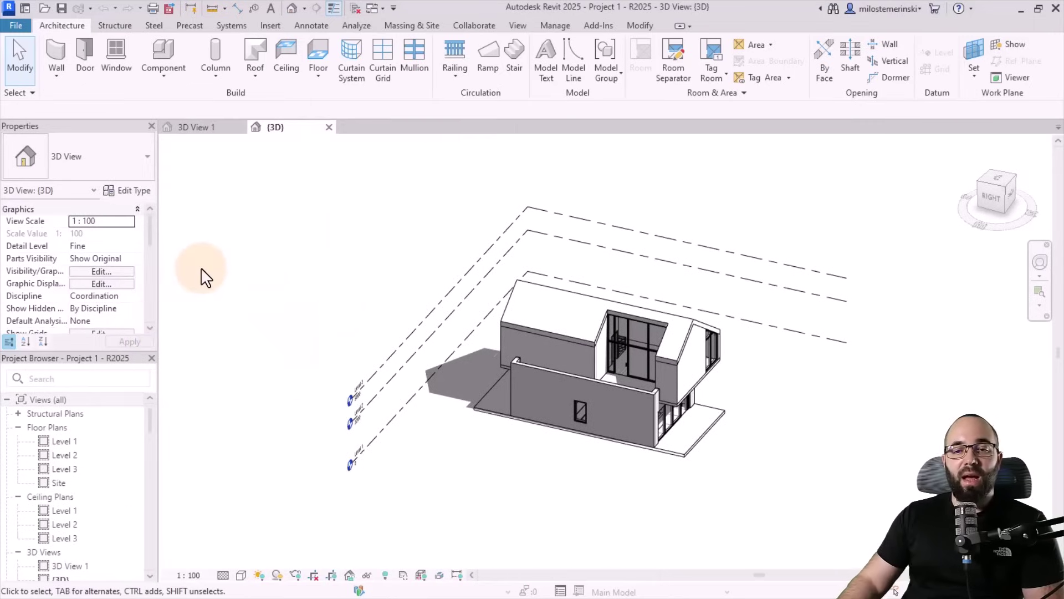
Close the Project Browser and Properties palettes, and restore both through the user interface display options
left_click(151, 358)
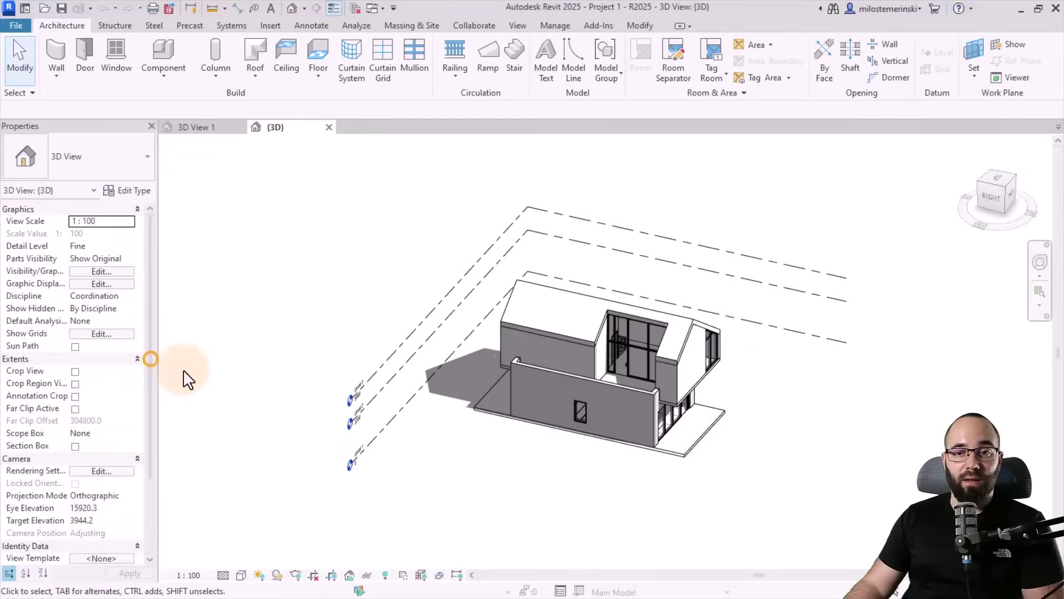
left_click(152, 126)
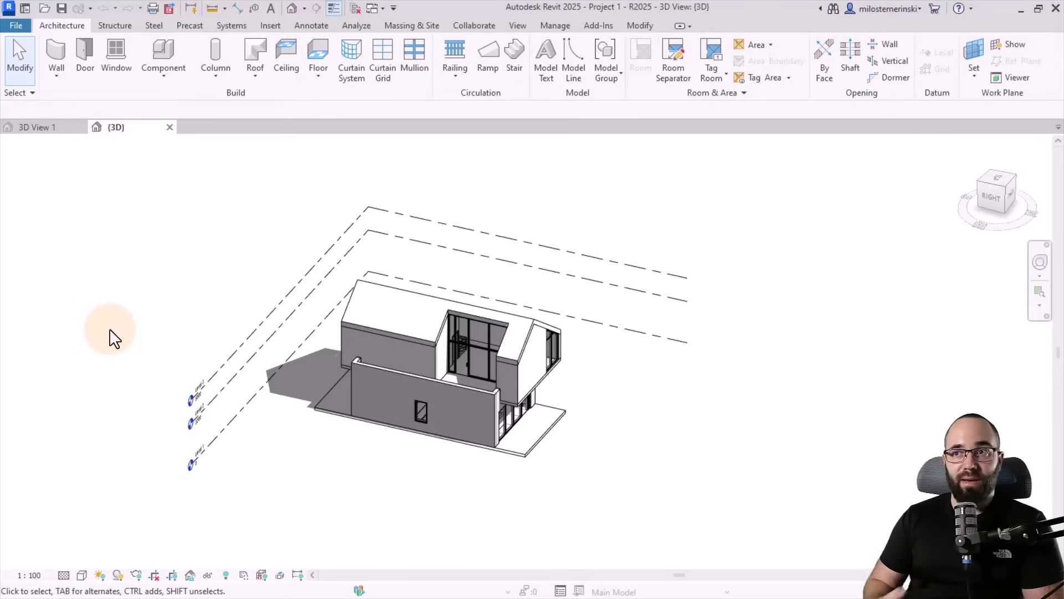
left_click(519, 26)
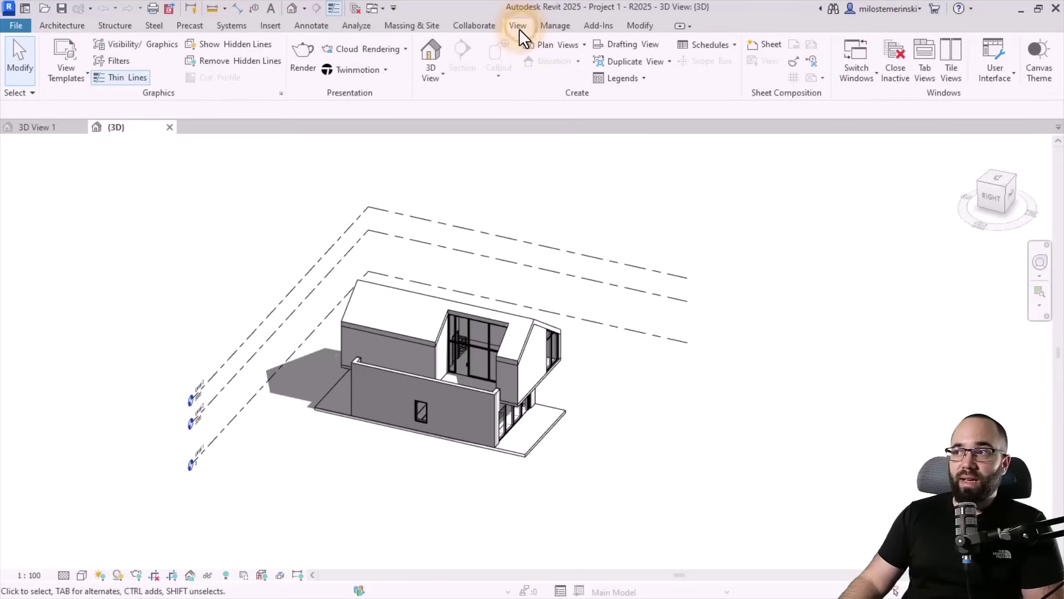
left_click(1006, 74)
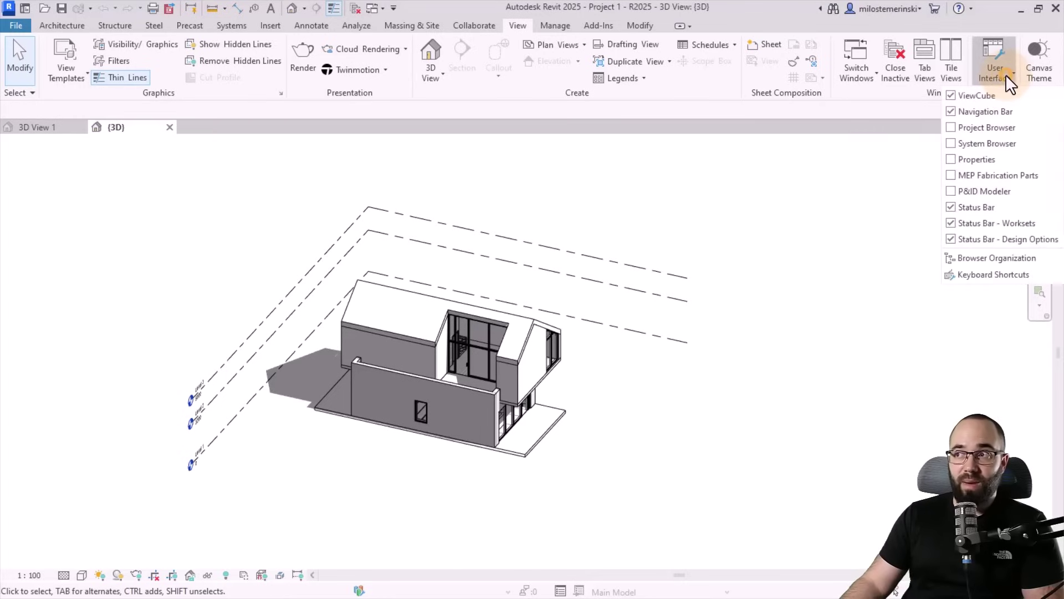
left_click(951, 128)
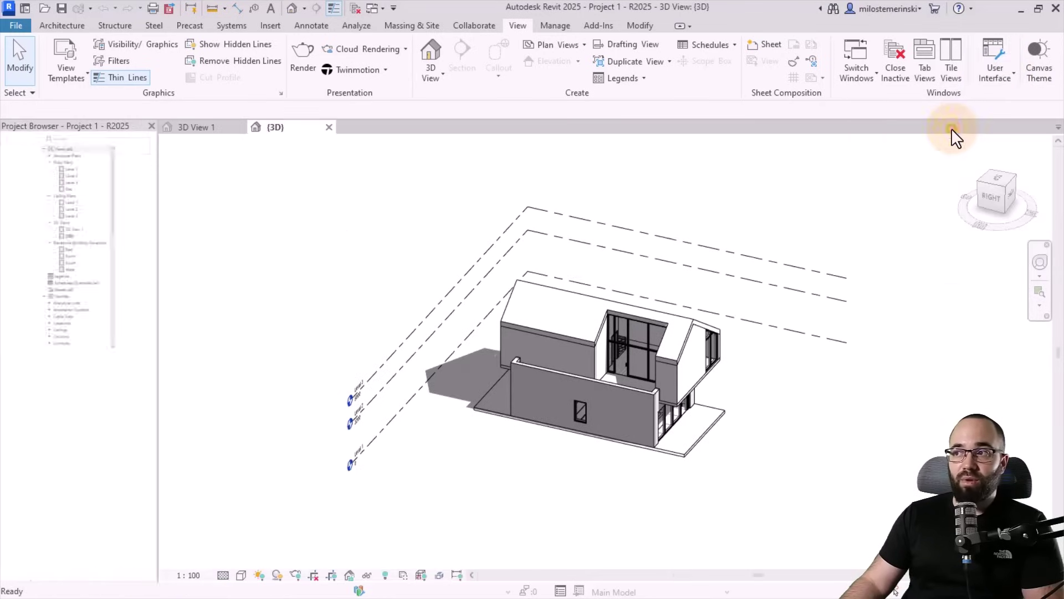
left_click(996, 71)
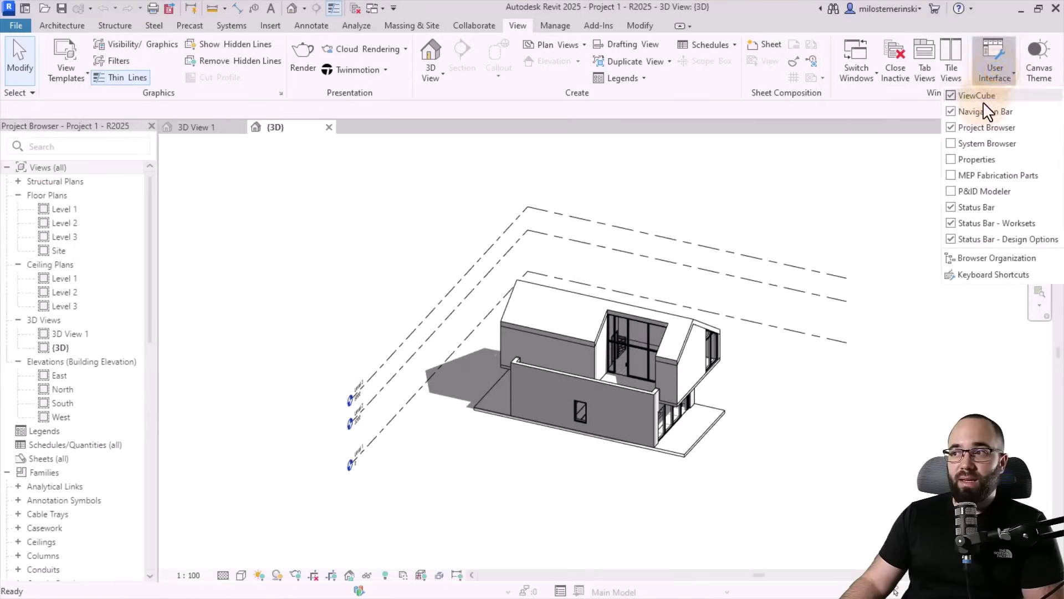
left_click(952, 159)
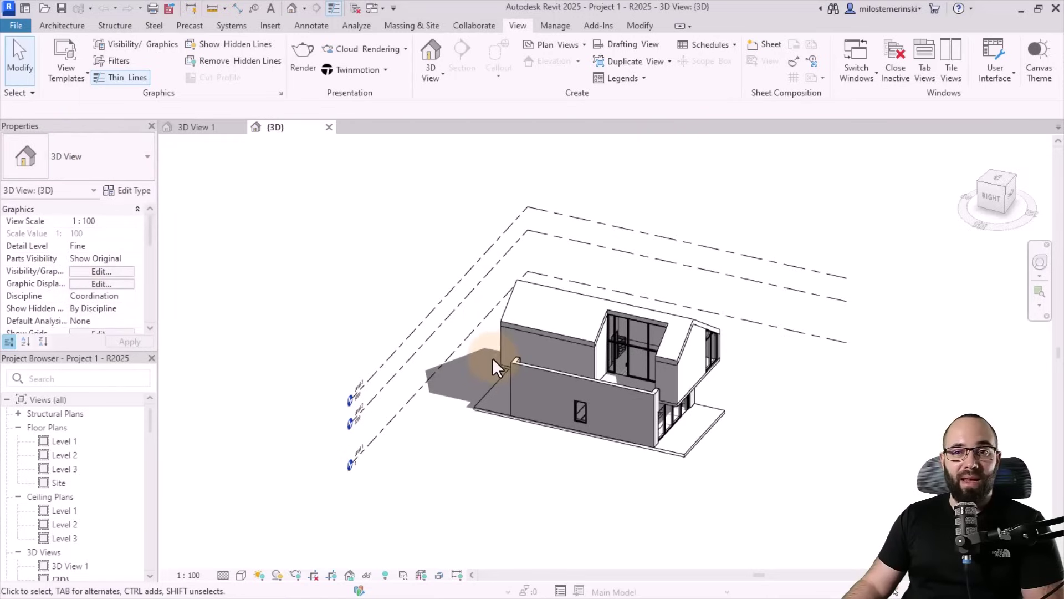
Select the pitched roof and examine its constraint, construction and dimension properties
scroll(504, 321, "up", 3)
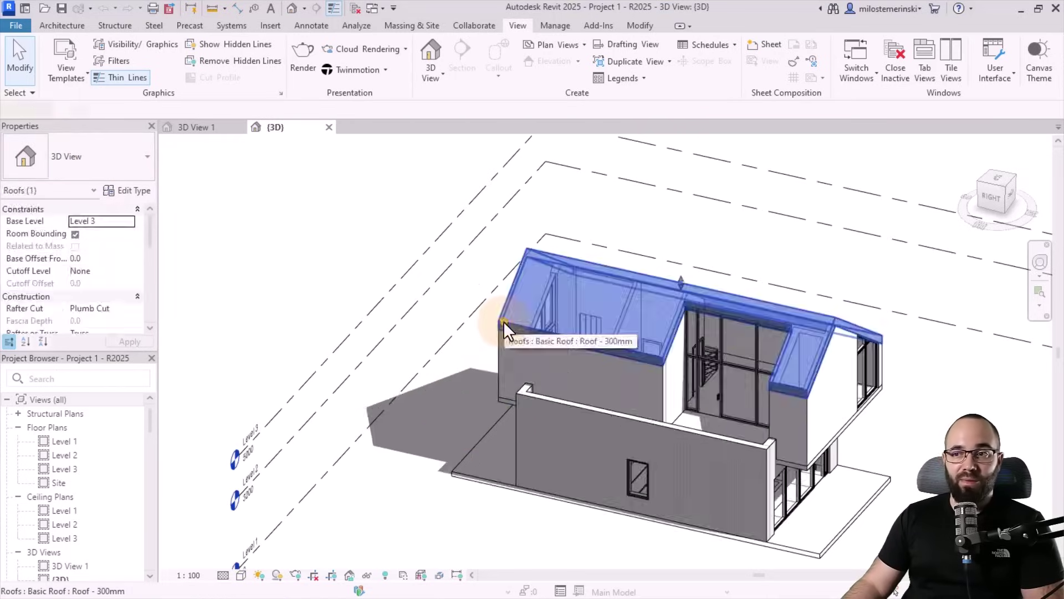
left_click(503, 321)
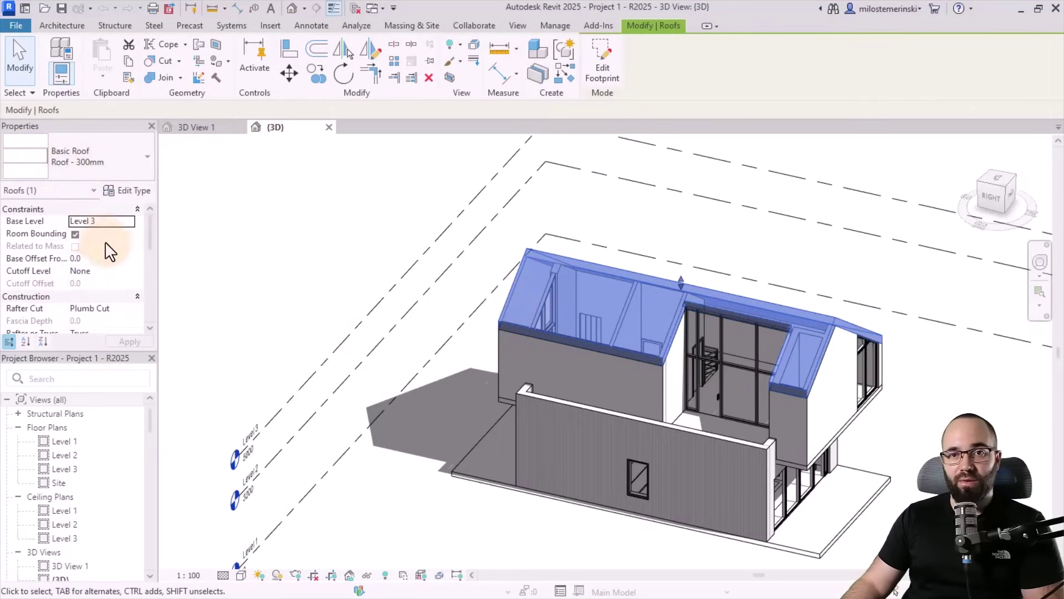
scroll(123, 272, "down", 3)
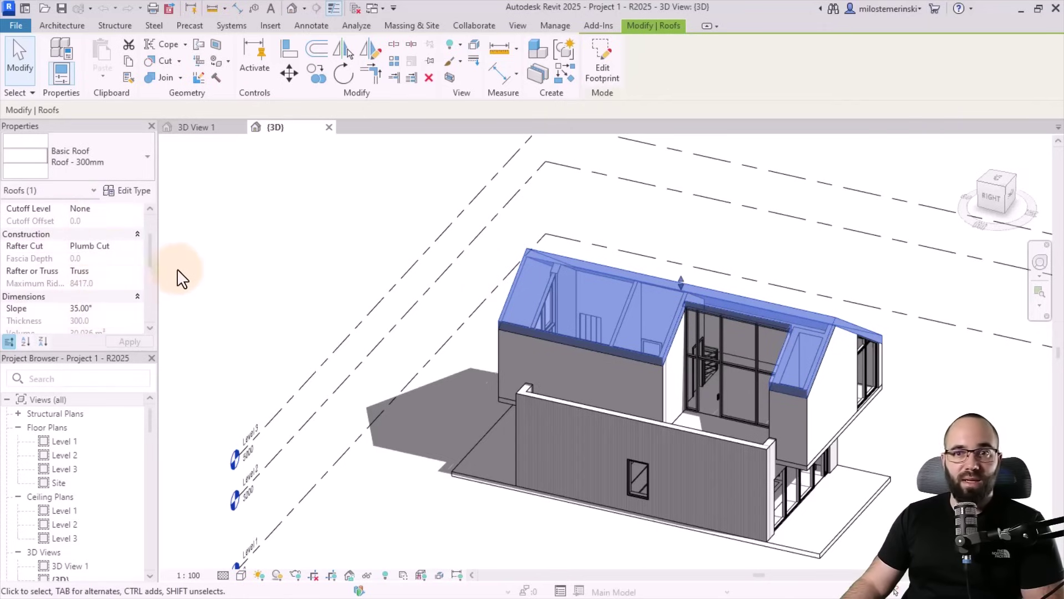
Examine the constraint, structural and dimension properties of the long ground-floor wall containing the single window, and clear the selection
left_click(587, 407)
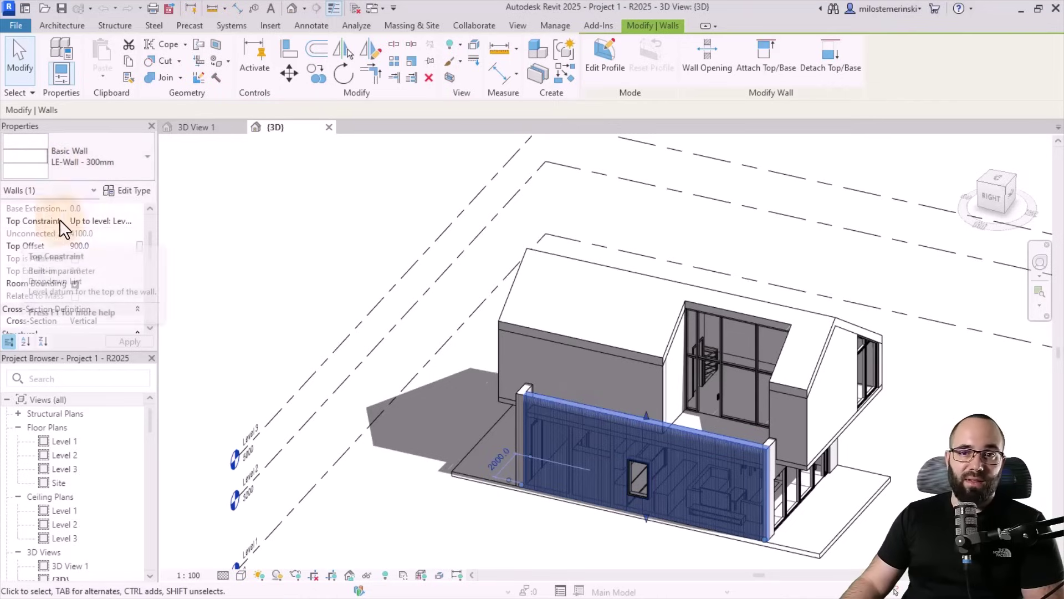
scroll(94, 266, "down", 2)
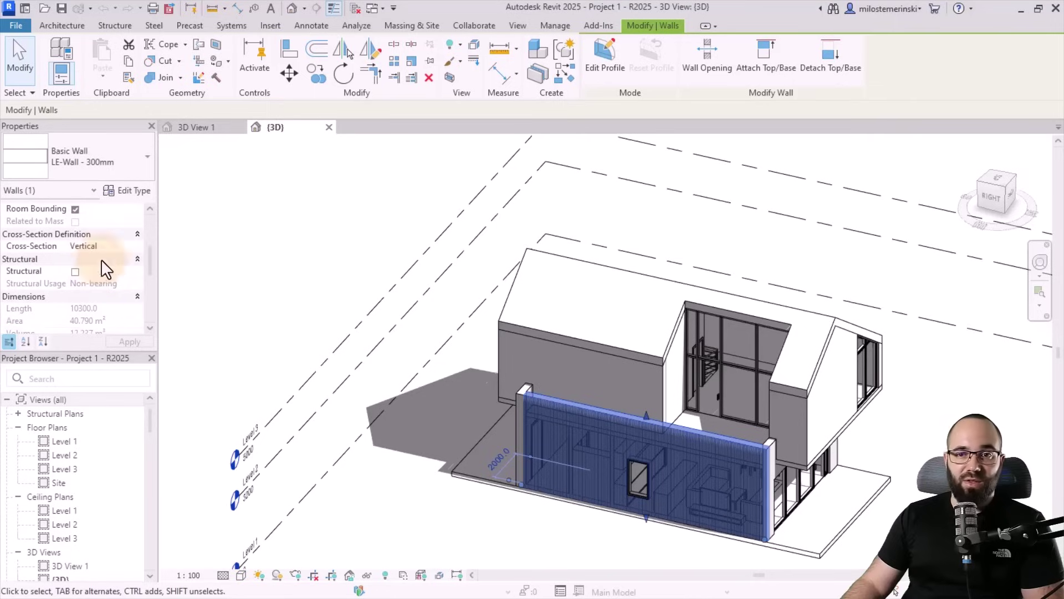
scroll(98, 244, "down", 2)
scroll(95, 255, "up", 1)
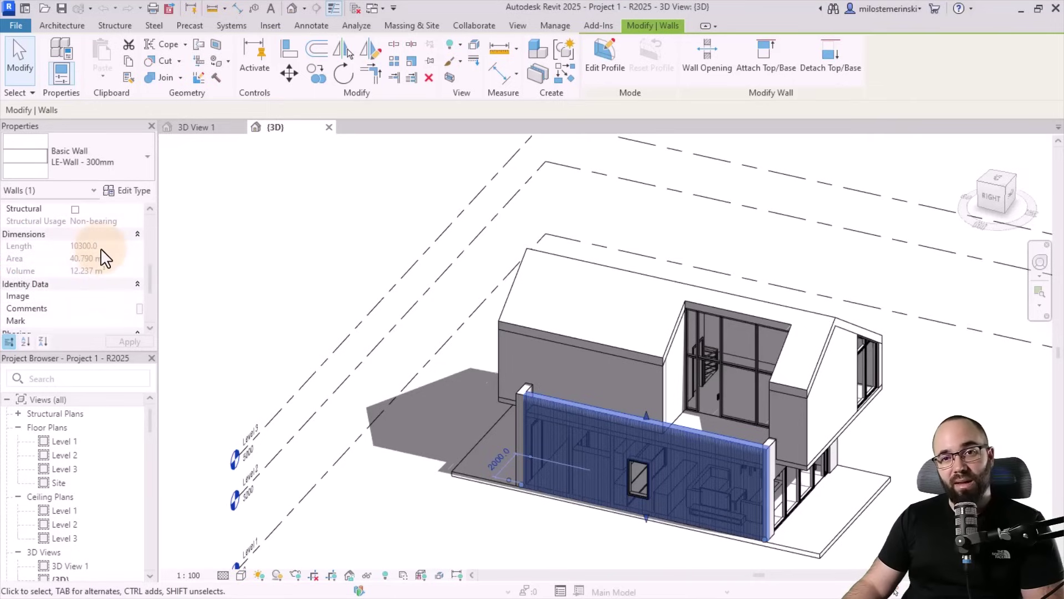
left_click(419, 493)
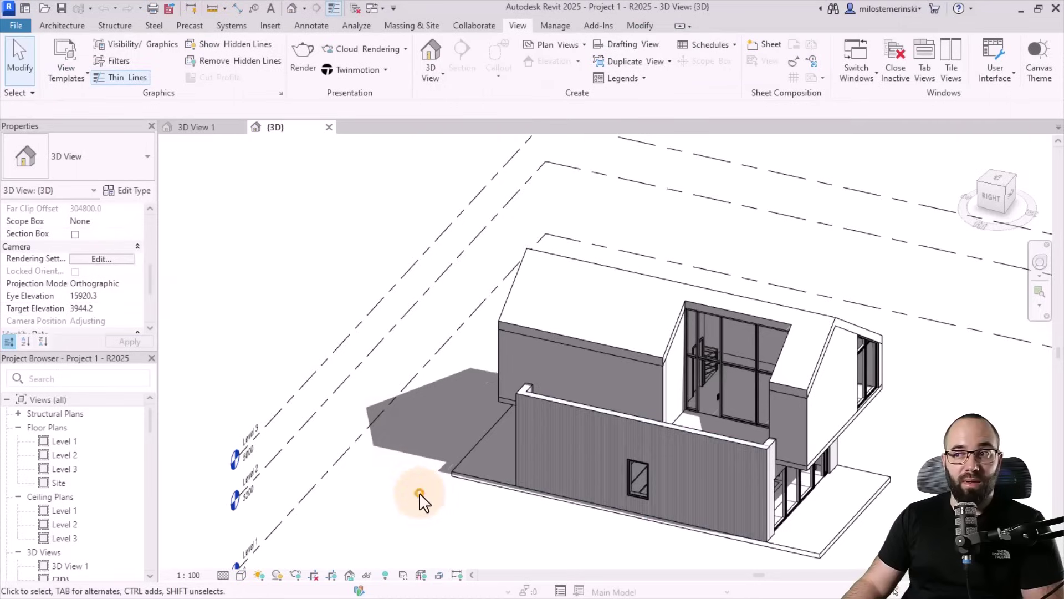
Examine the properties of the single window in the long ground-floor wall, and clear the selection
left_click(630, 483)
middle_click_drag(587, 475, 472, 398)
left_click(445, 464)
left_click(464, 417)
scroll(83, 278, "up", 3)
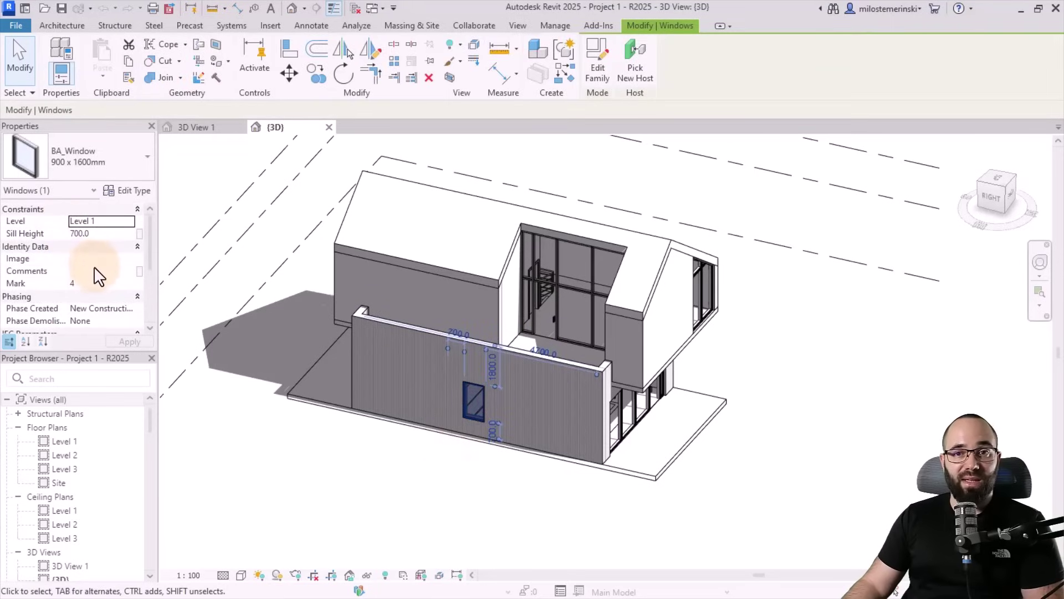
left_click(382, 460)
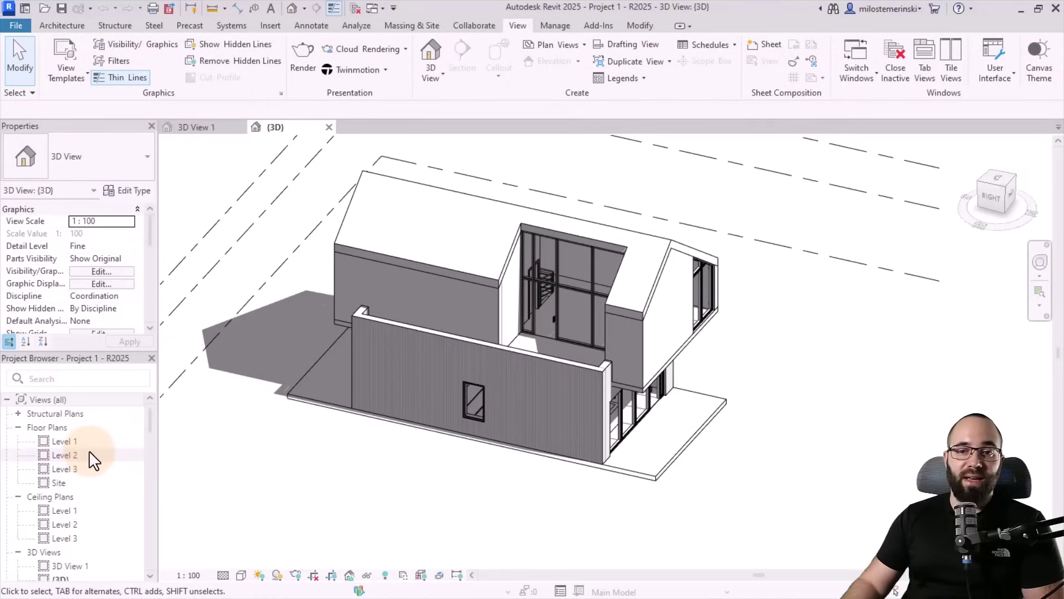
Collapse the Floor Plans group in the Project Browser
scroll(72, 460, "down", 1)
scroll(67, 460, "up", 1)
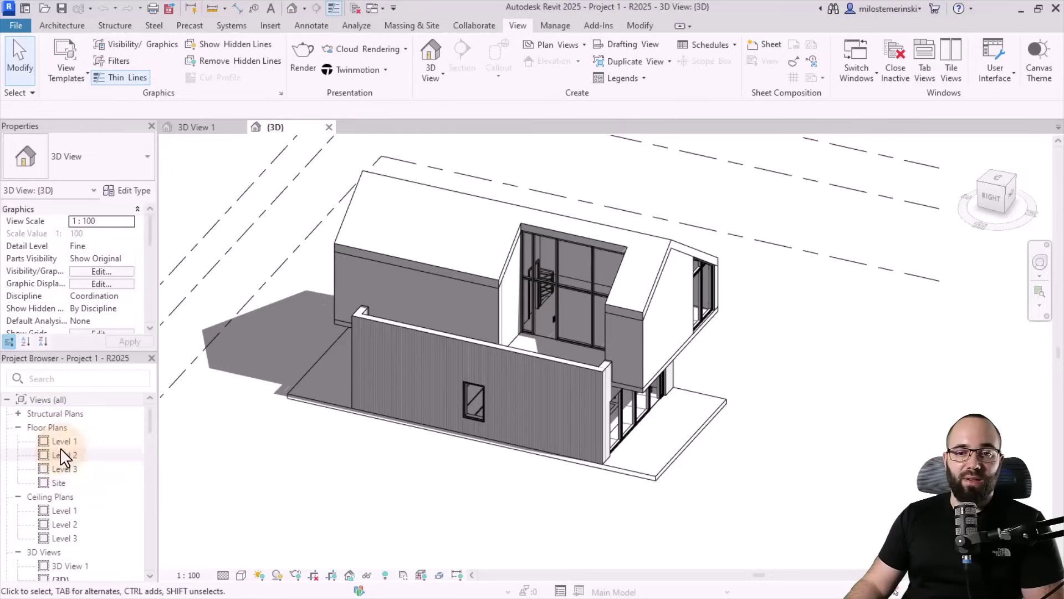
scroll(40, 465, "down", 1)
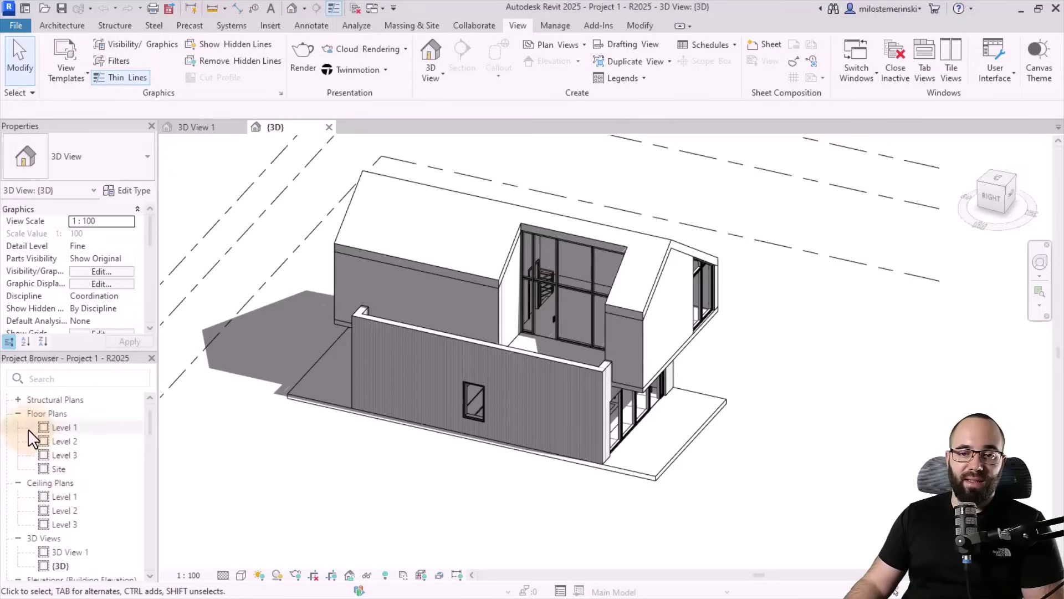
left_click(18, 413)
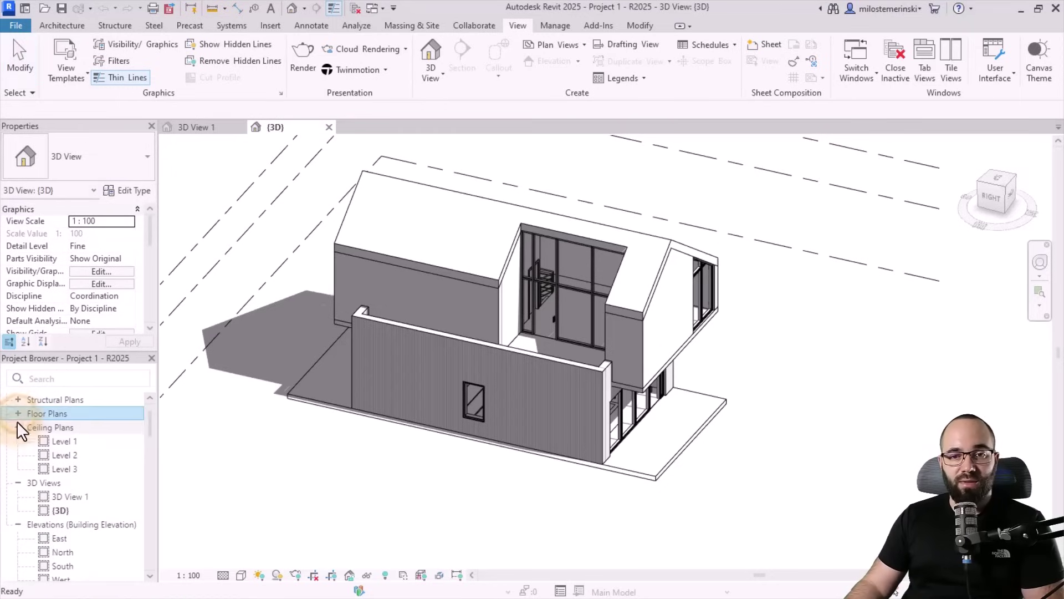
Expand the Floor Plans group in the Project Browser, open the Level 1 floor plan and inspect its layout up close
left_click(17, 414)
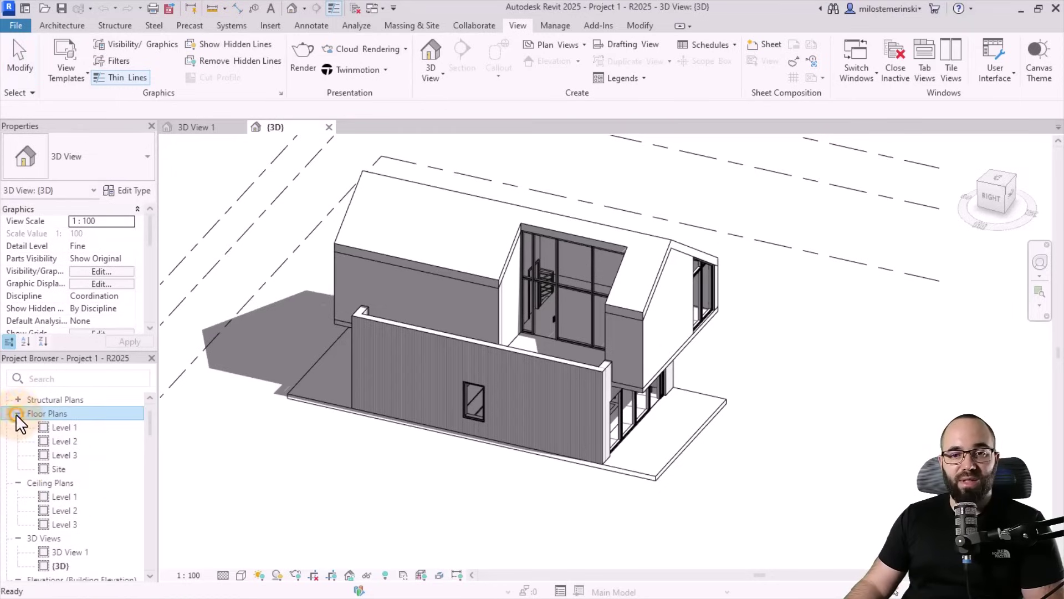
double_click(67, 428)
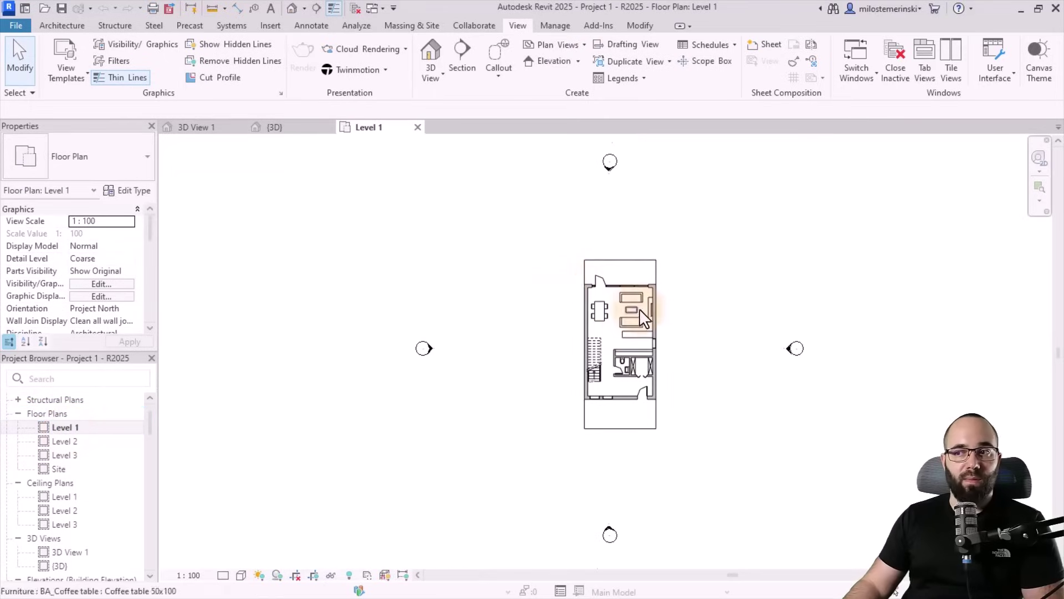
scroll(654, 311, "up", 4)
middle_click_drag(737, 442, 683, 387)
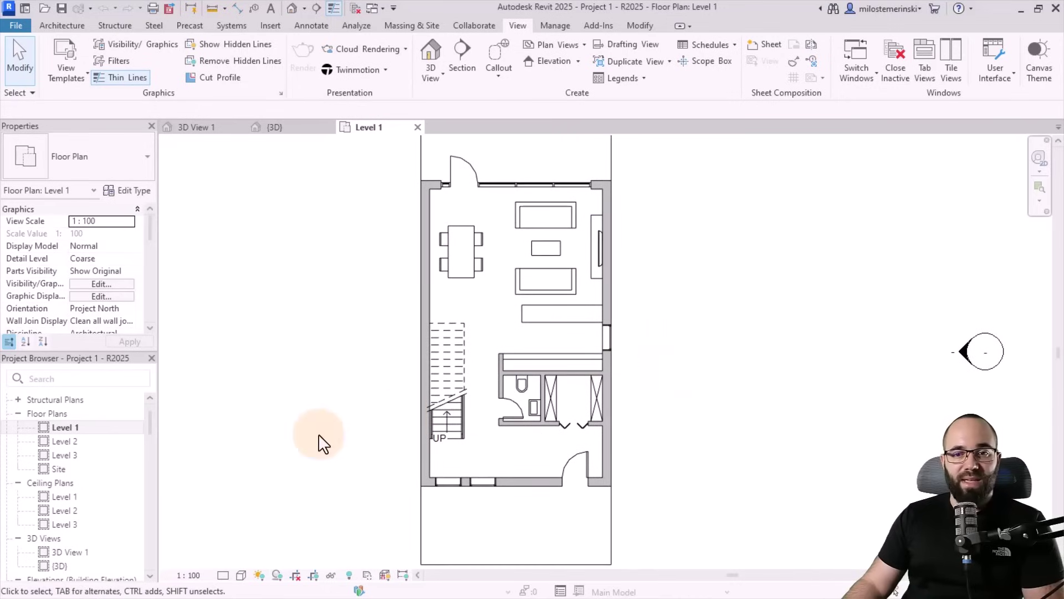
Open 3D View 1 and the South building elevation from the Project Browser
scroll(108, 469, "down", 4)
scroll(83, 474, "down", 1)
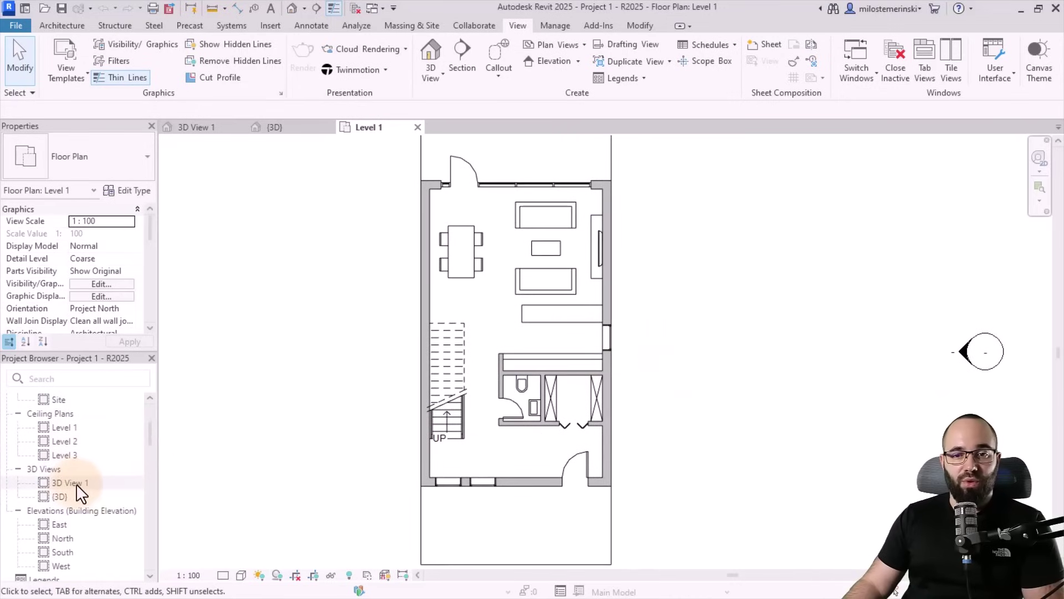
double_click(71, 483)
scroll(110, 488, "down", 3)
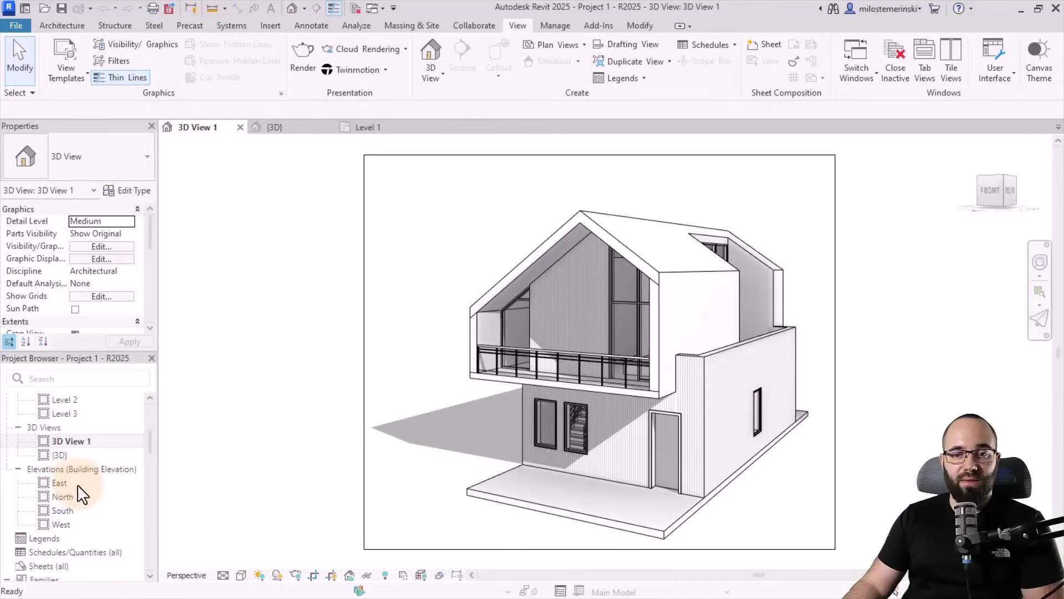
double_click(71, 510)
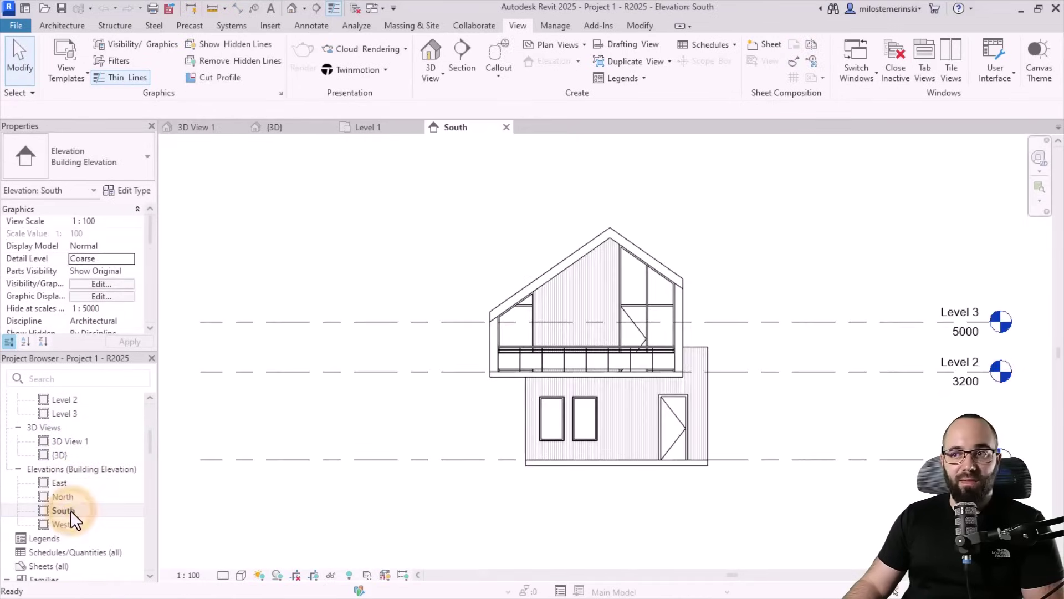
Examine the elevations, legends, schedules, sheets and family categories in the Project Browser, and collapse the Families group
left_click(18, 469)
left_click(17, 469)
scroll(69, 483, "down", 2)
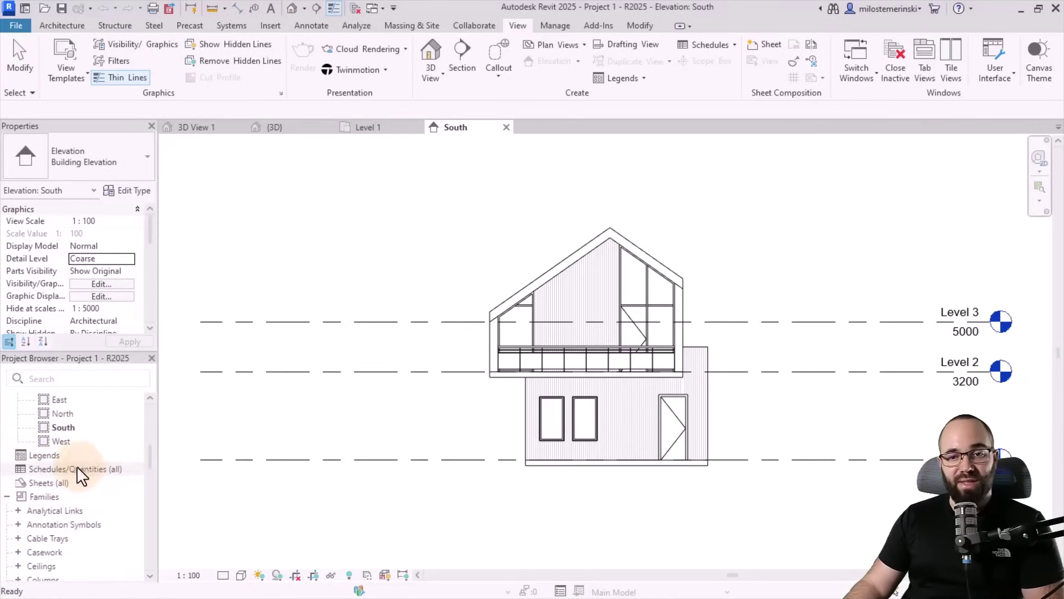
scroll(41, 456, "down", 1)
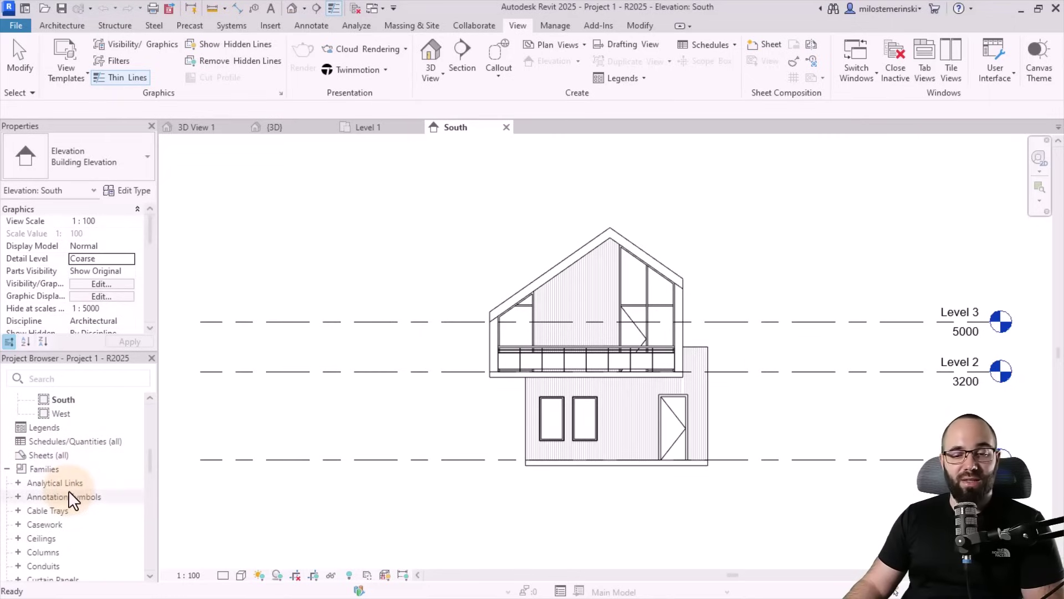
scroll(26, 473, "down", 2)
scroll(45, 483, "down", 5)
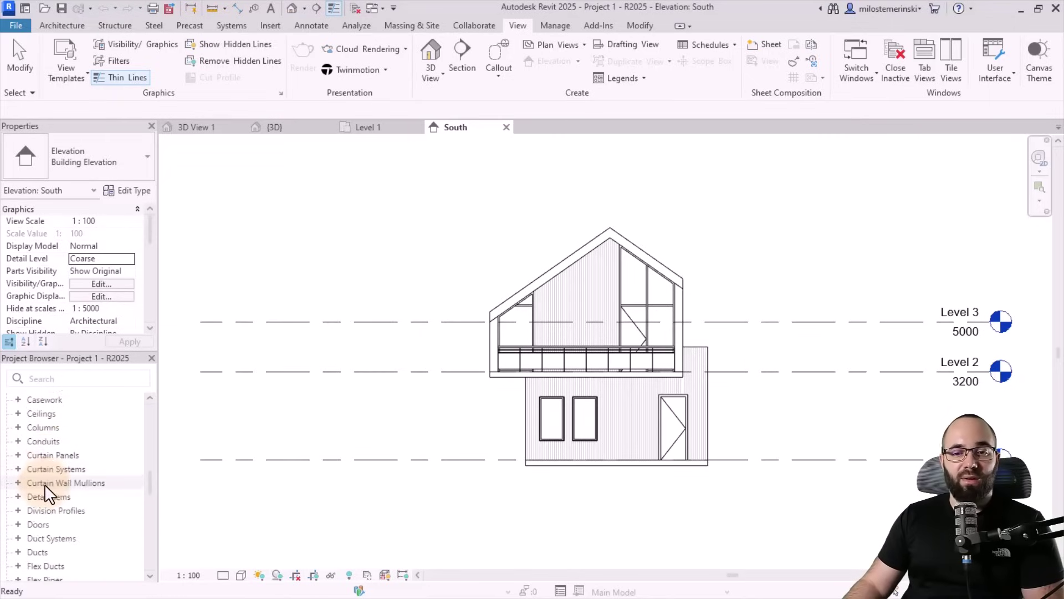
scroll(44, 483, "up", 5)
scroll(28, 472, "up", 1)
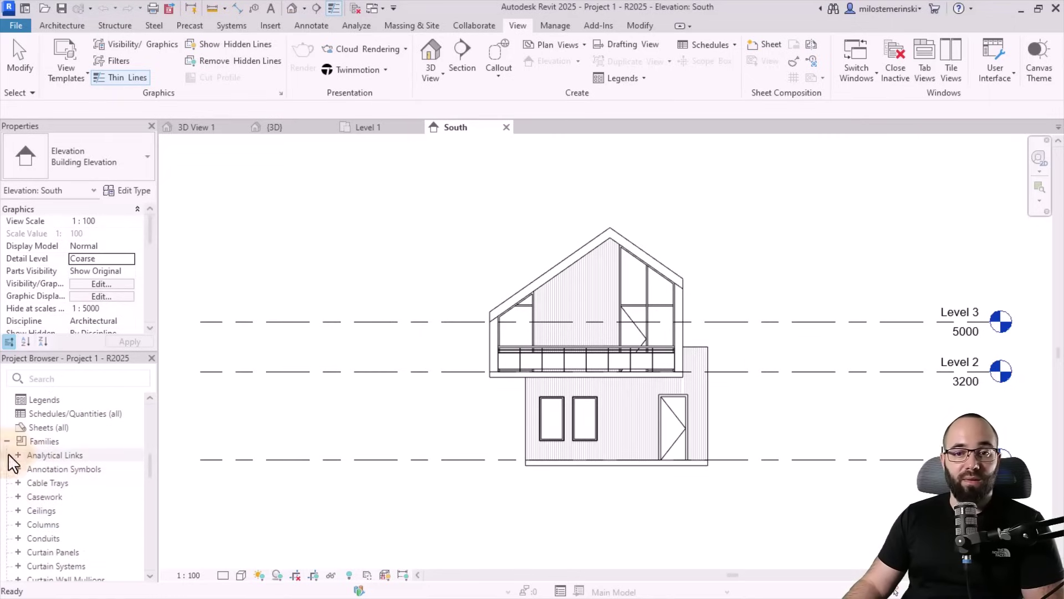
left_click(7, 442)
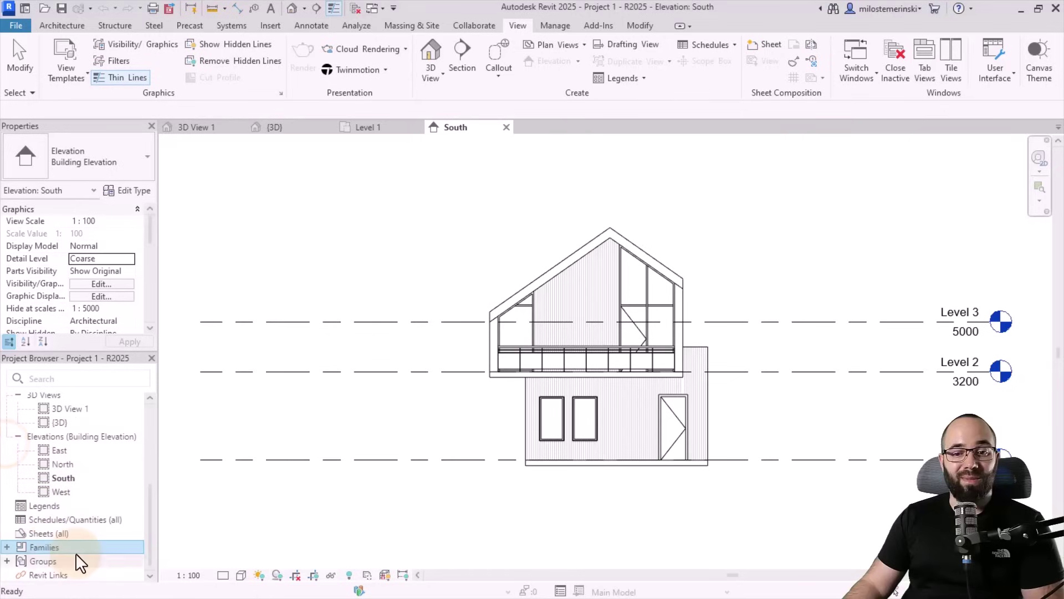
scroll(55, 538, "up", 5)
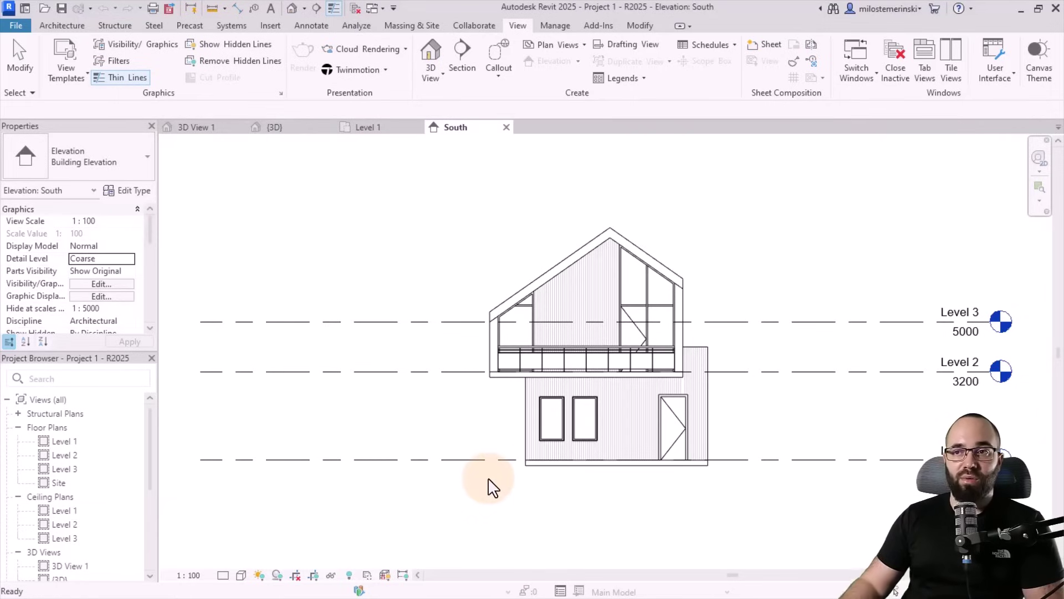
Switch among the open Level 1, {3D} and 3D View 1 views, ending on Level 1
left_click(381, 125)
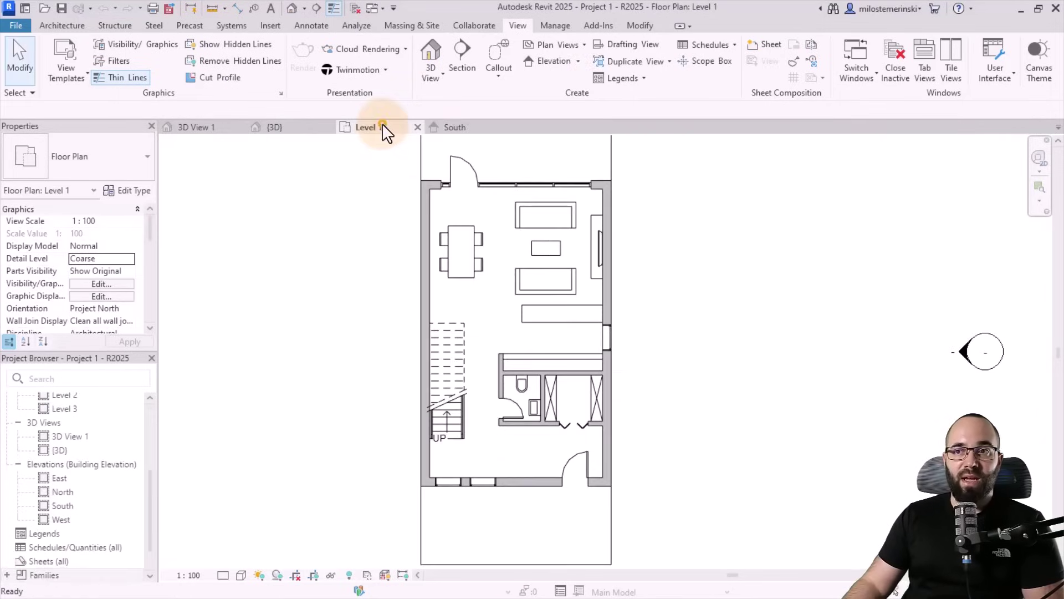
left_click(300, 129)
left_click(194, 128)
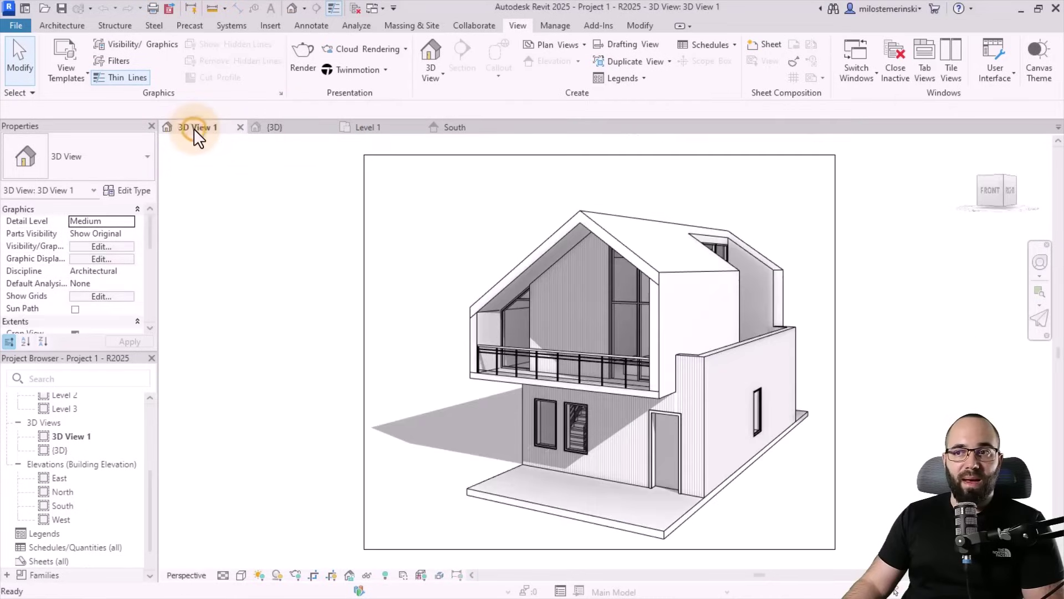
left_click(288, 128)
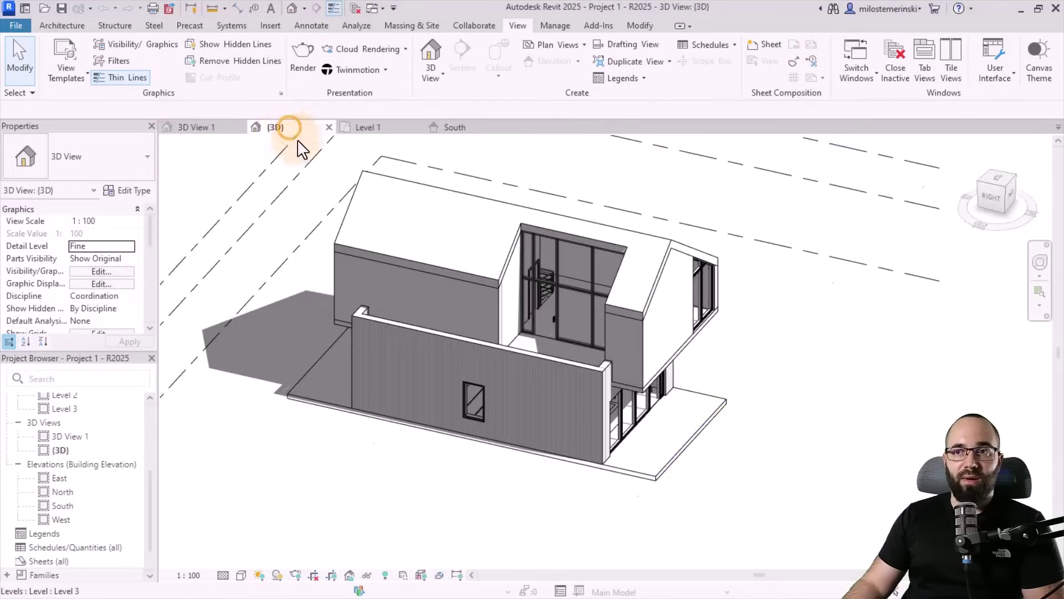
left_click(382, 129)
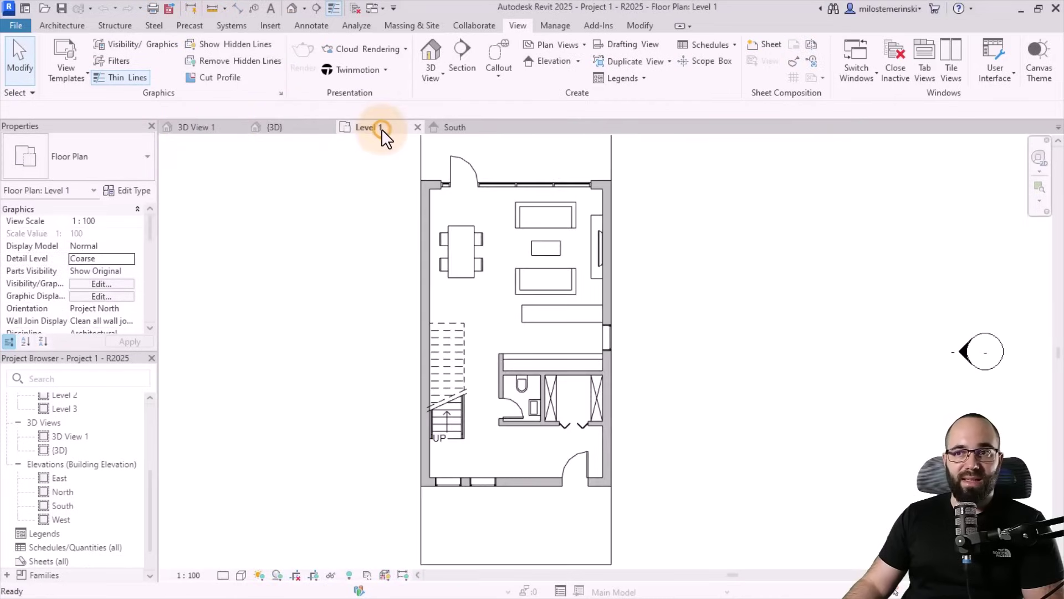
Close the Level 1 floor plan and the South elevation views
left_click(418, 128)
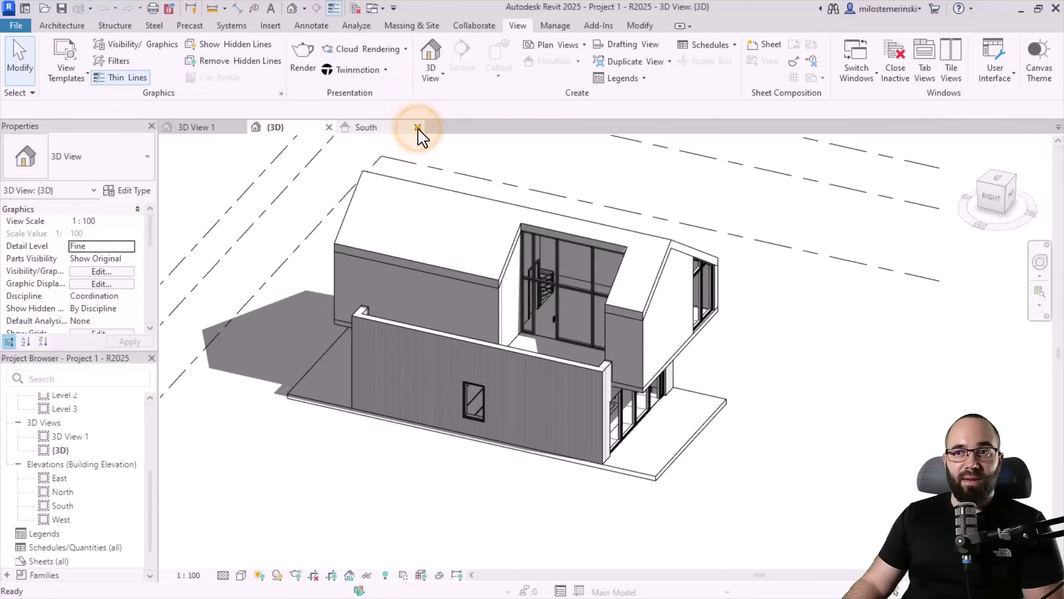
left_click(418, 128)
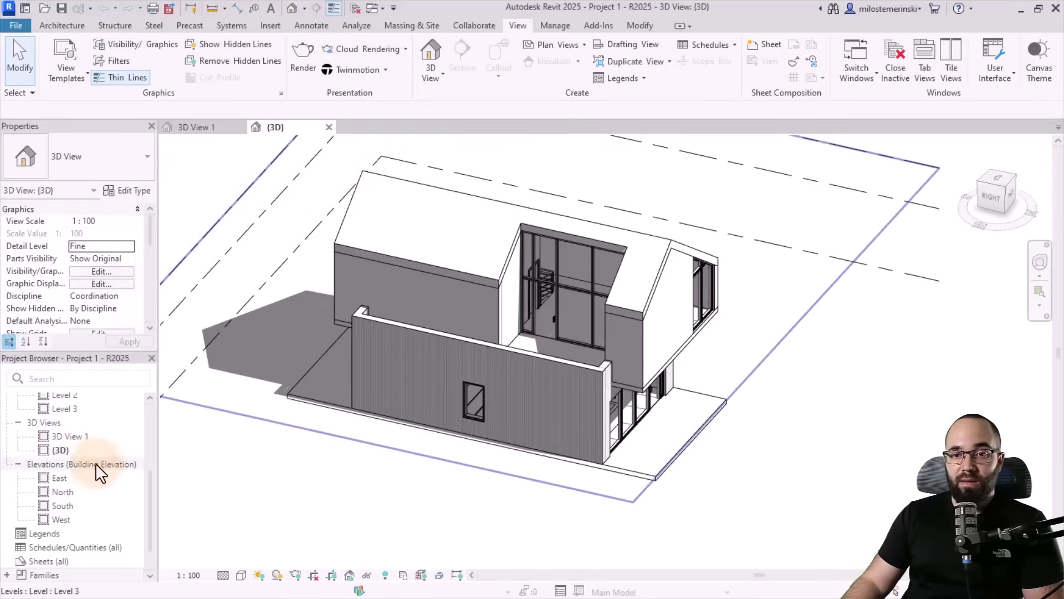
Reopen the Level 1 floor plan, close 3D View 1, and make the {3D} view active
scroll(97, 460, "up", 5)
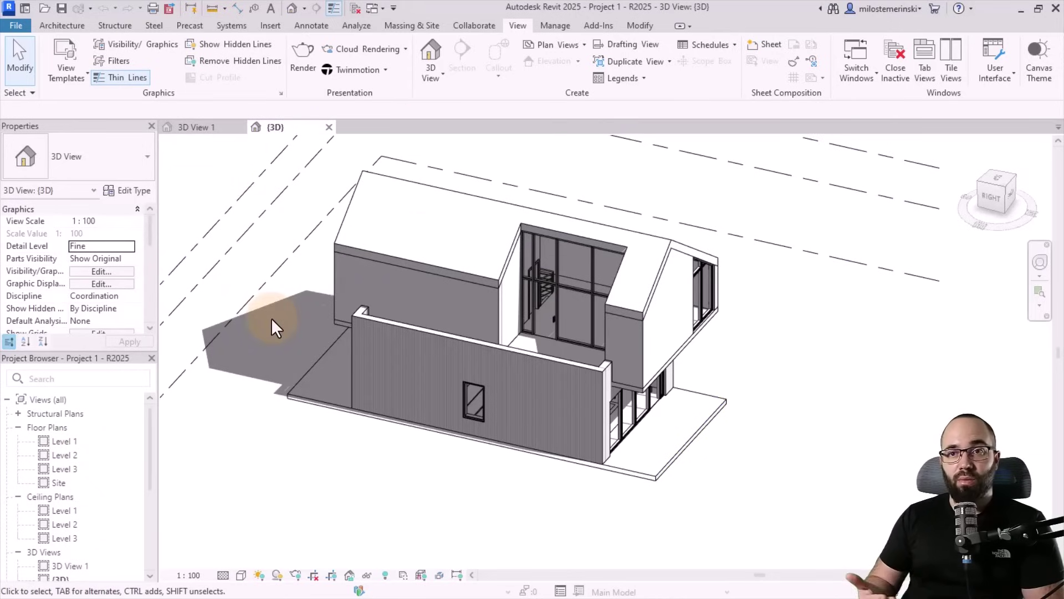
double_click(54, 443)
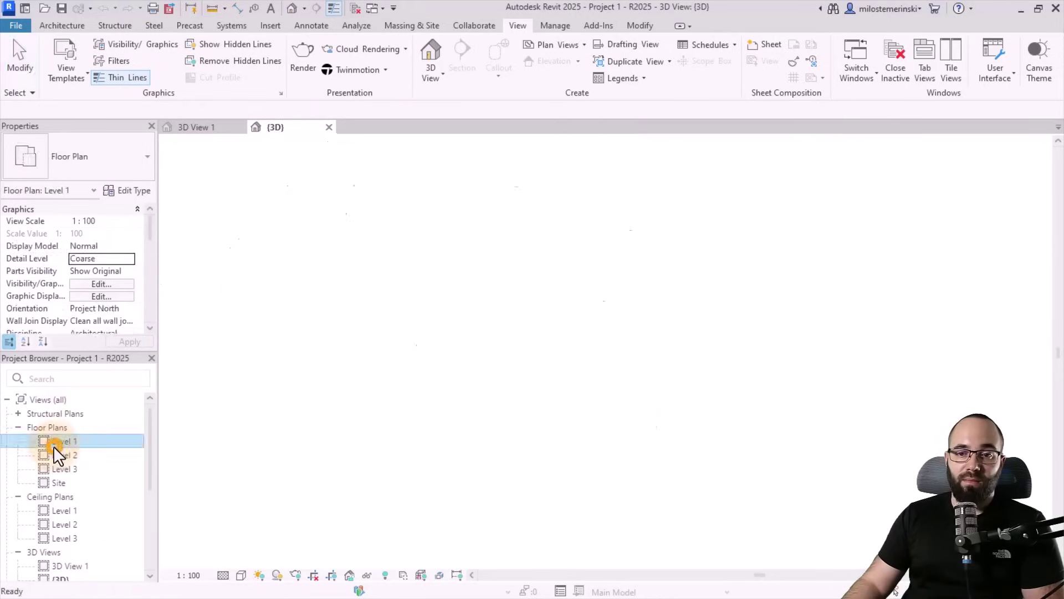
left_click(241, 126)
left_click(198, 126)
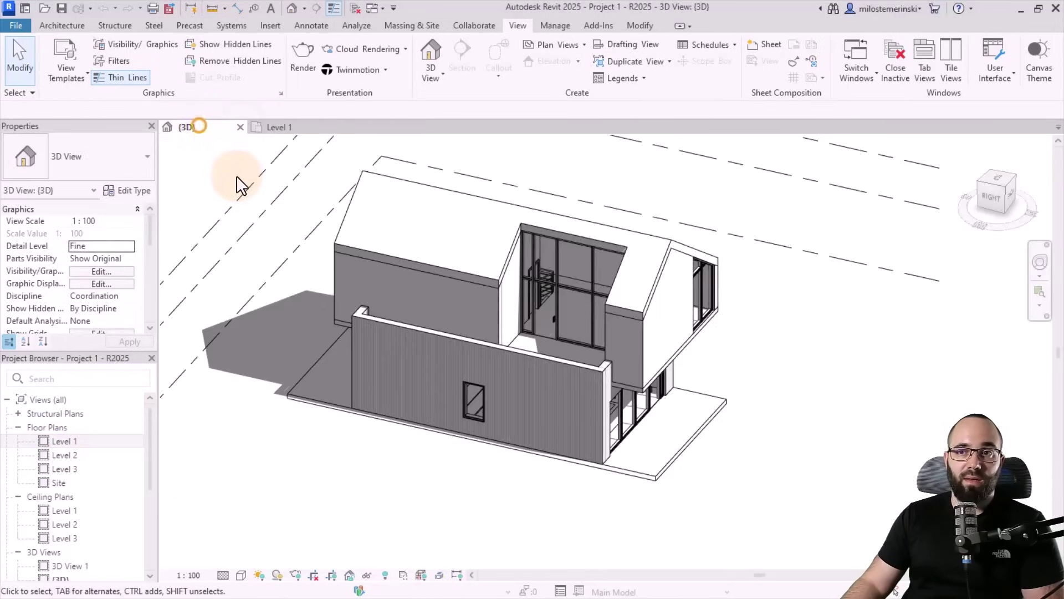
left_click(266, 130)
left_click(208, 130)
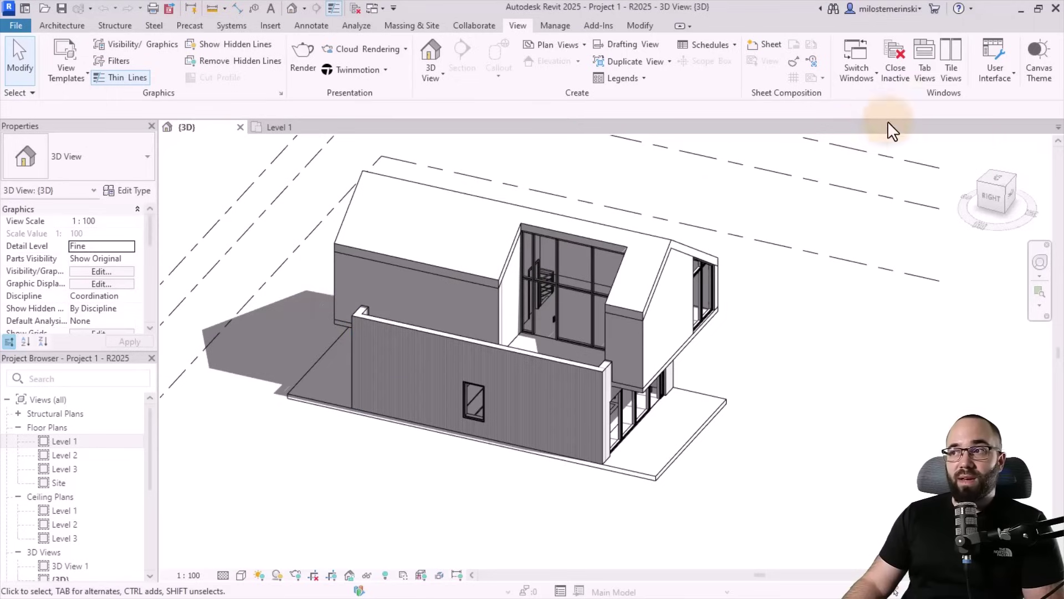
Tile the {3D} and Level 1 views side by side and fit the building within both windows
left_click(956, 72)
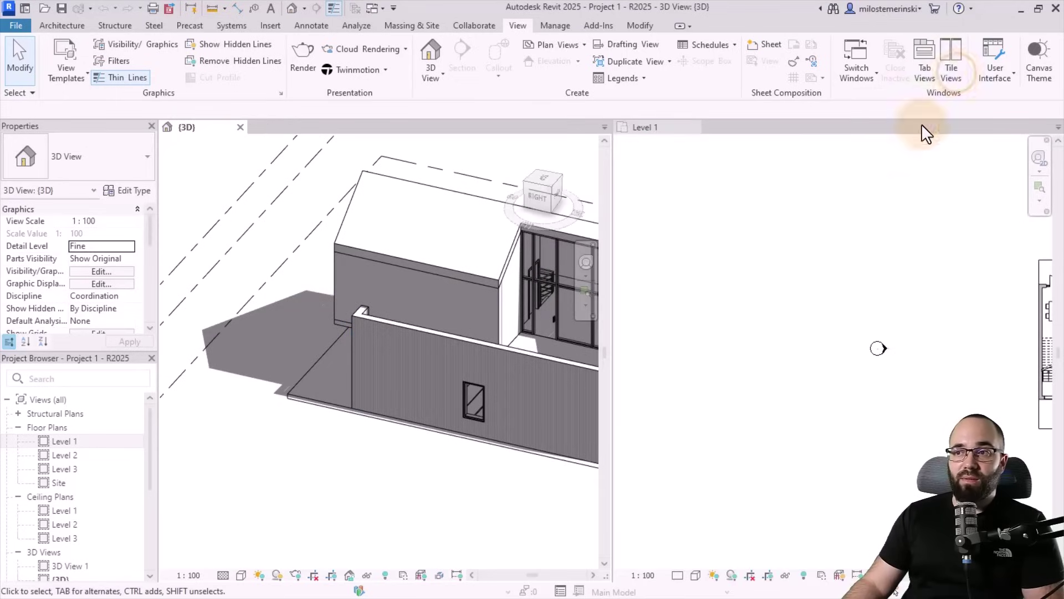
left_click(418, 388)
key("z")
key("a")
left_click(728, 389)
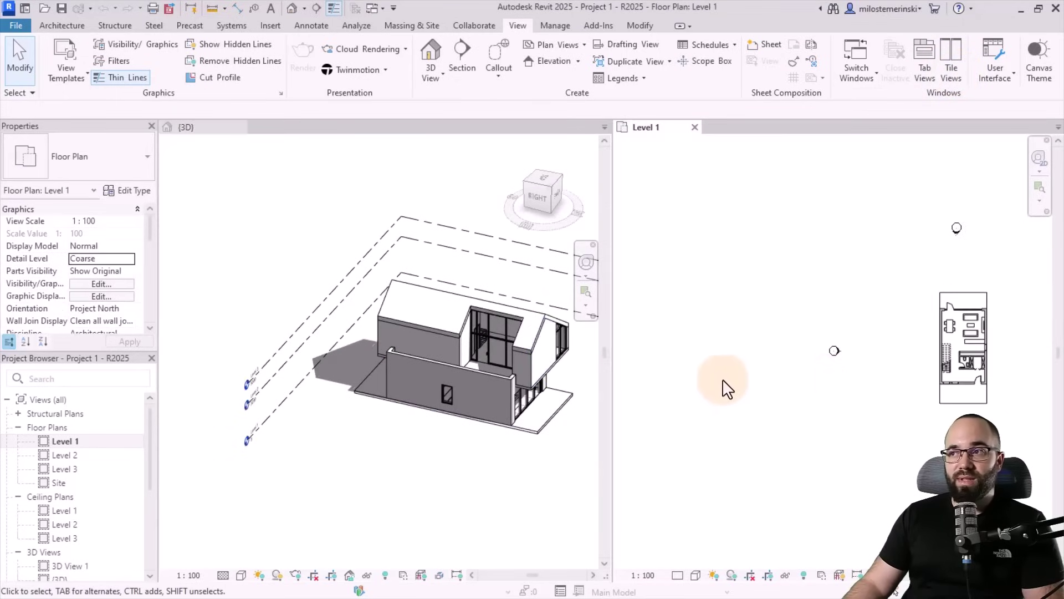
middle_click_drag(861, 377, 764, 376)
scroll(800, 360, "up", 2)
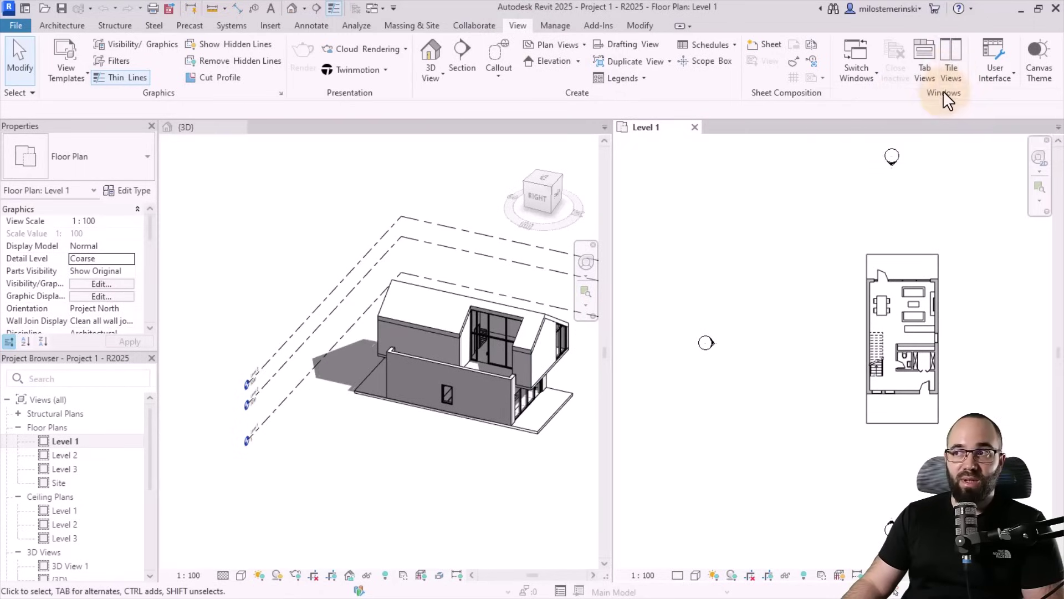
Return the tiled windows to tabbed views and switch between Level 1 and {3D}, ending on {3D}
left_click(922, 76)
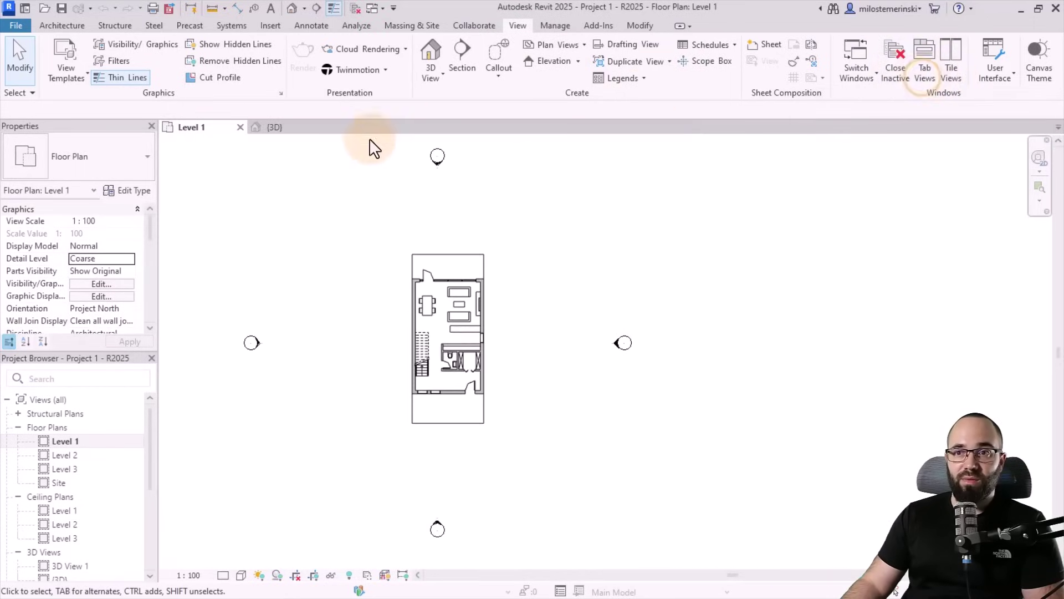
left_click(291, 129)
left_click(216, 129)
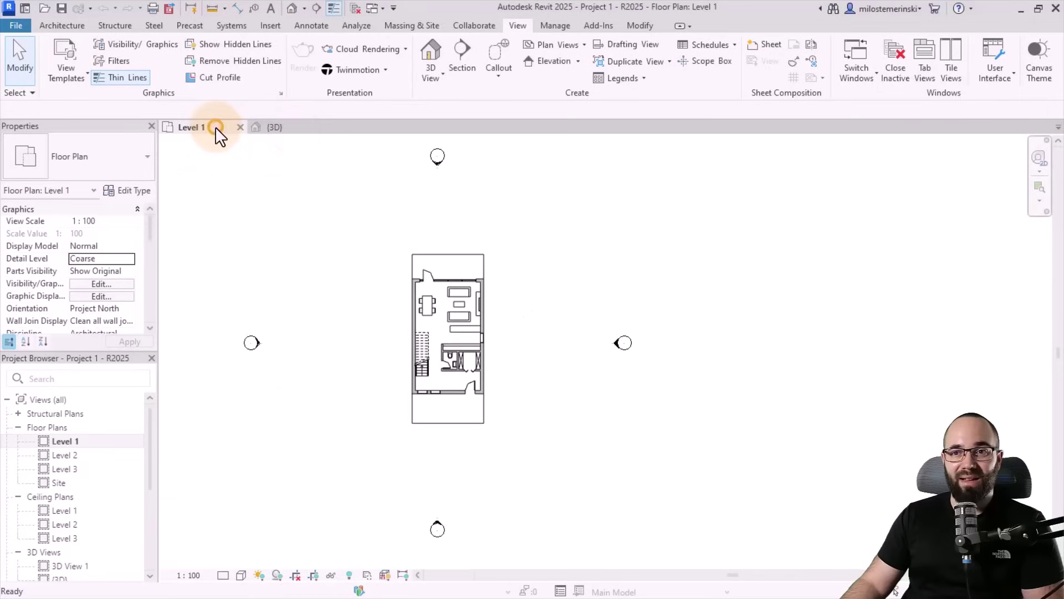
left_click(274, 128)
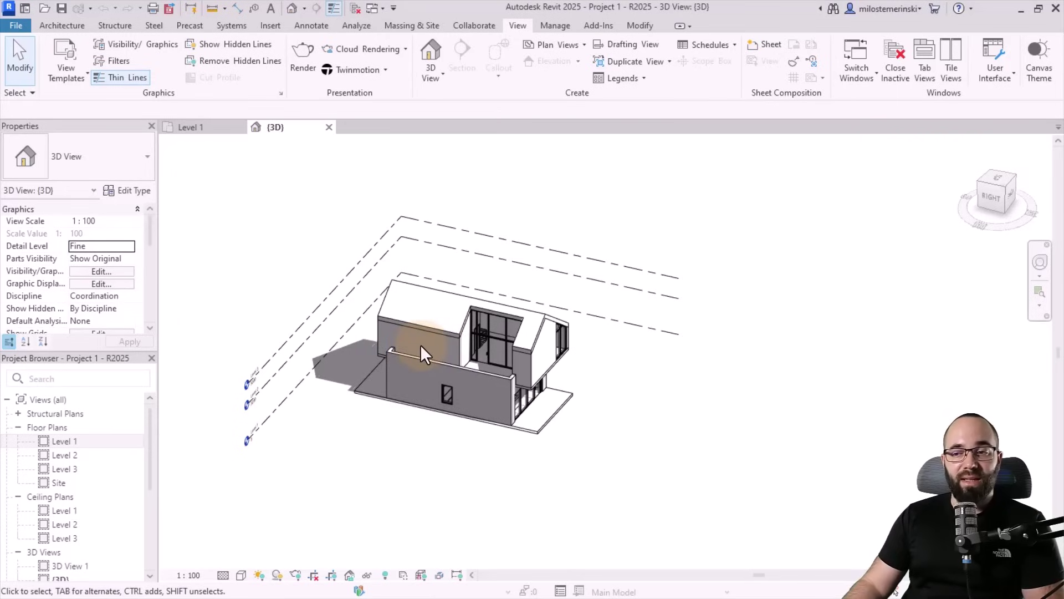
Practise zooming in and out on the upper wall, the end curtain wall, the ground-floor window and the roof corner
scroll(419, 344, "up", 5)
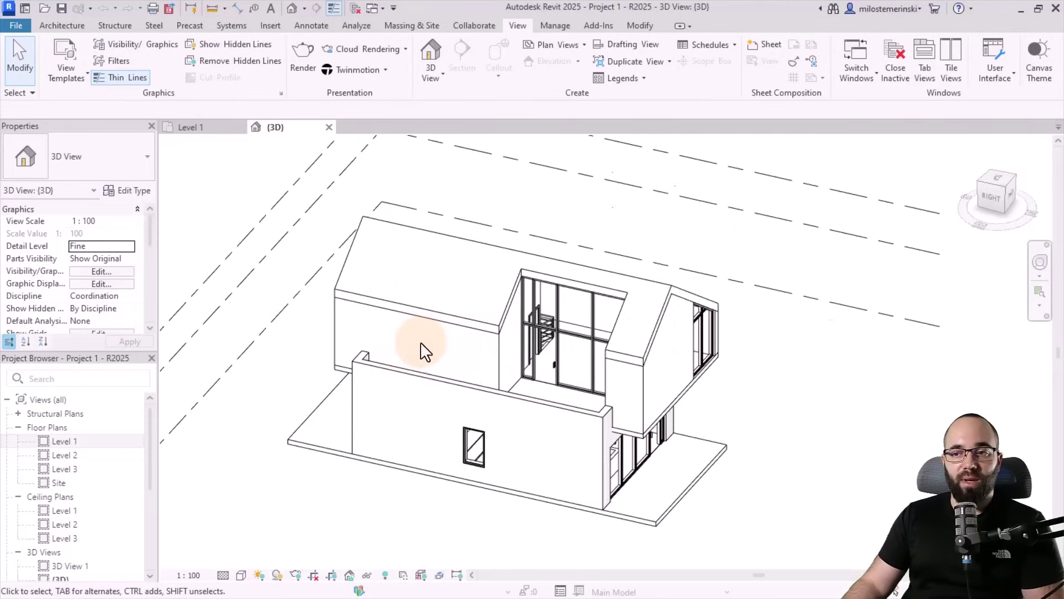
scroll(421, 345, "up", 6)
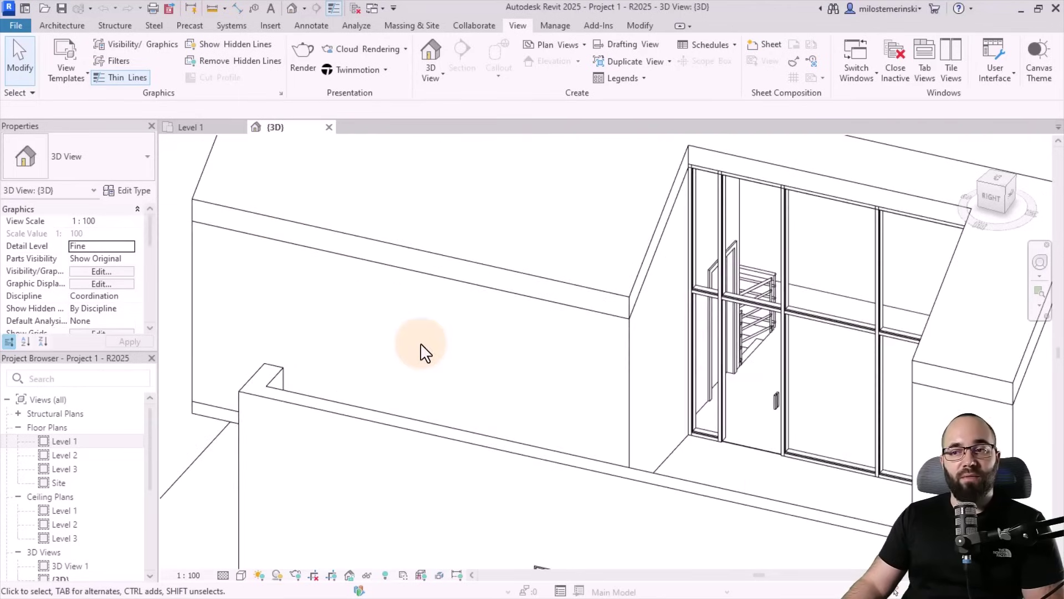
scroll(421, 344, "down", 10)
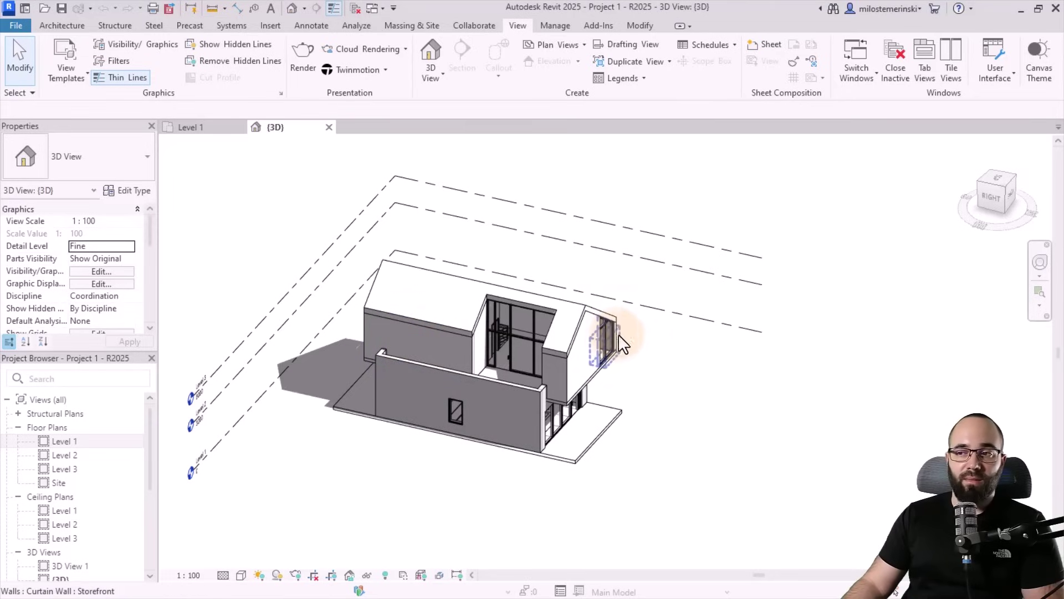
scroll(612, 335, "up", 5)
scroll(612, 335, "up", 5)
scroll(612, 335, "down", 8)
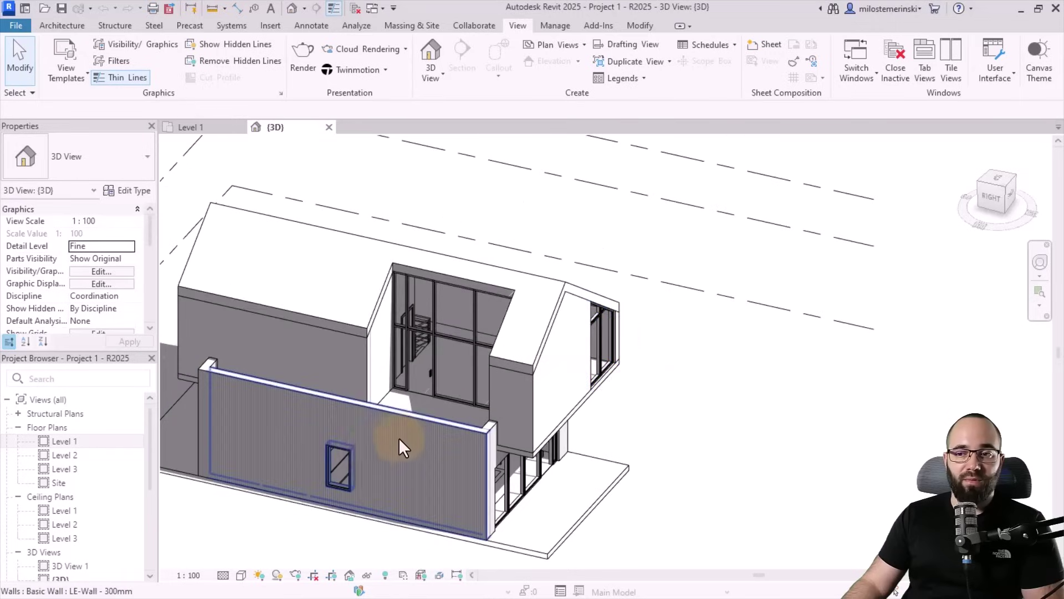
scroll(331, 472, "up", 6)
scroll(332, 470, "down", 7)
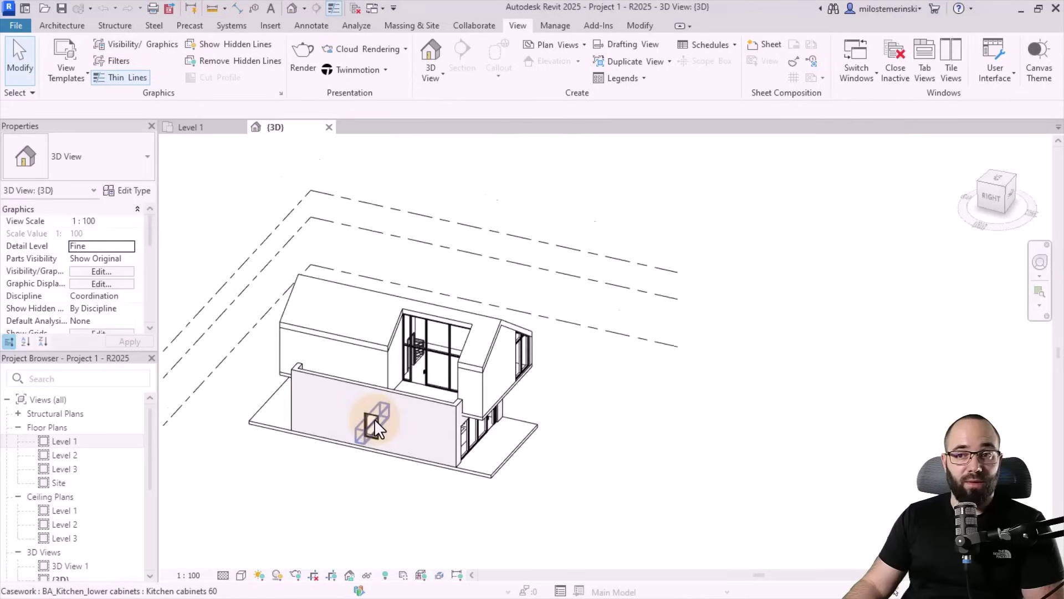
scroll(307, 295, "up", 6)
scroll(307, 295, "down", 6)
scroll(308, 295, "up", 7)
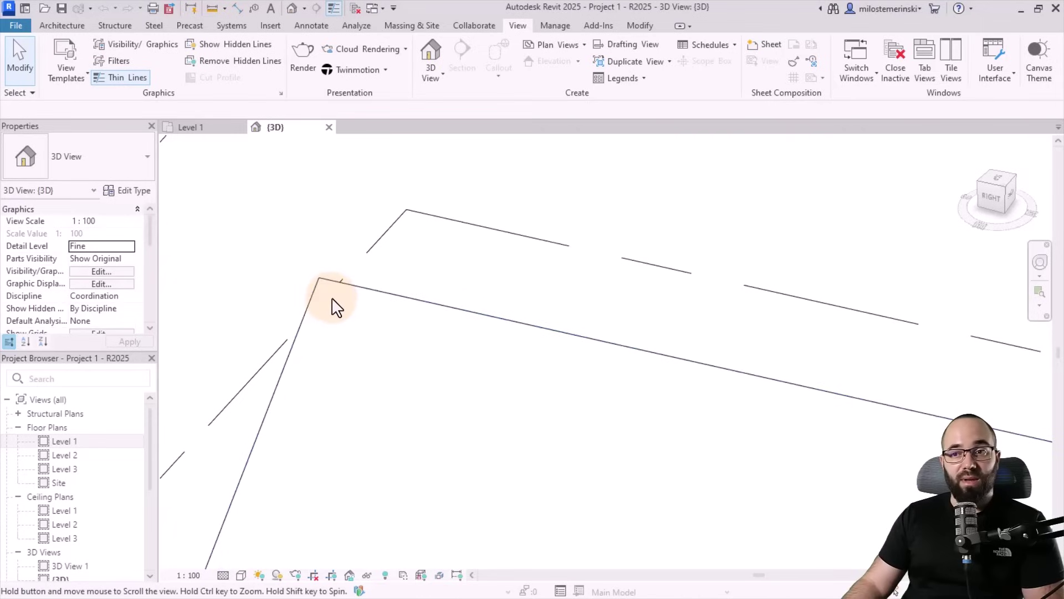
Pan across the roof at close range and return to an overview of the long ground-floor wall
middle_click_drag(337, 306, 240, 233)
mouse_move(538, 420)
middle_mouse_down()
mouse_move(373, 297)
mouse_move(459, 287)
mouse_move(535, 486)
mouse_move(424, 267)
mouse_move(480, 349)
mouse_move(603, 324)
mouse_move(309, 240)
mouse_move(283, 389)
middle_mouse_up()
mouse_move(634, 356)
middle_mouse_down()
mouse_move(463, 380)
mouse_move(509, 373)
middle_mouse_up()
scroll(468, 402, "down", 3)
scroll(551, 375, "down", 4)
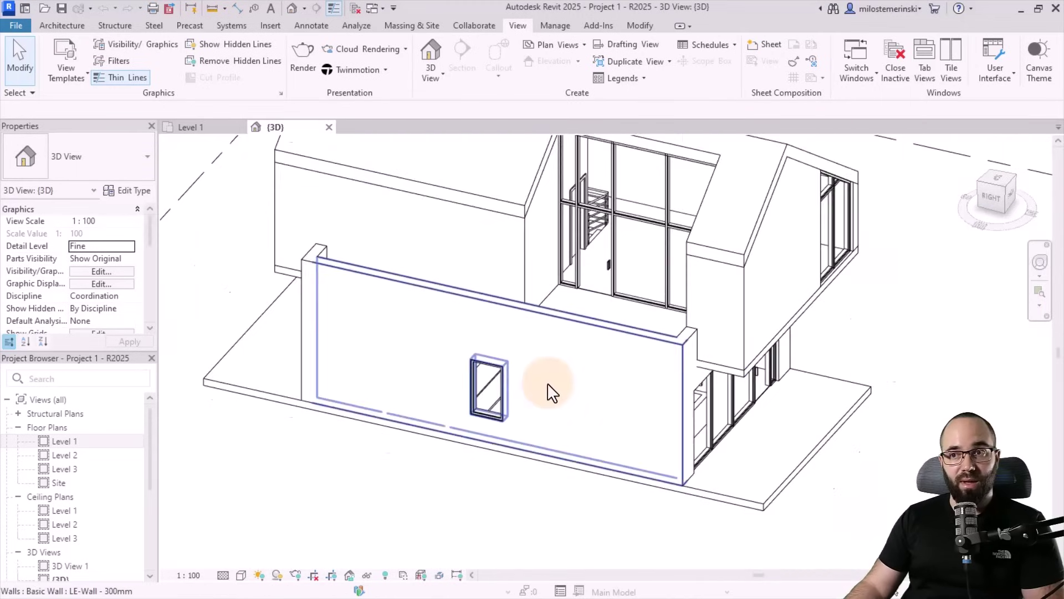
Orbit the house to its front-right side and orbit around the selected ground-floor window at close range, clearing the selection
mouse_move(574, 388)
middle_mouse_down()
mouse_move(506, 423)
mouse_move(488, 419)
middle_mouse_up()
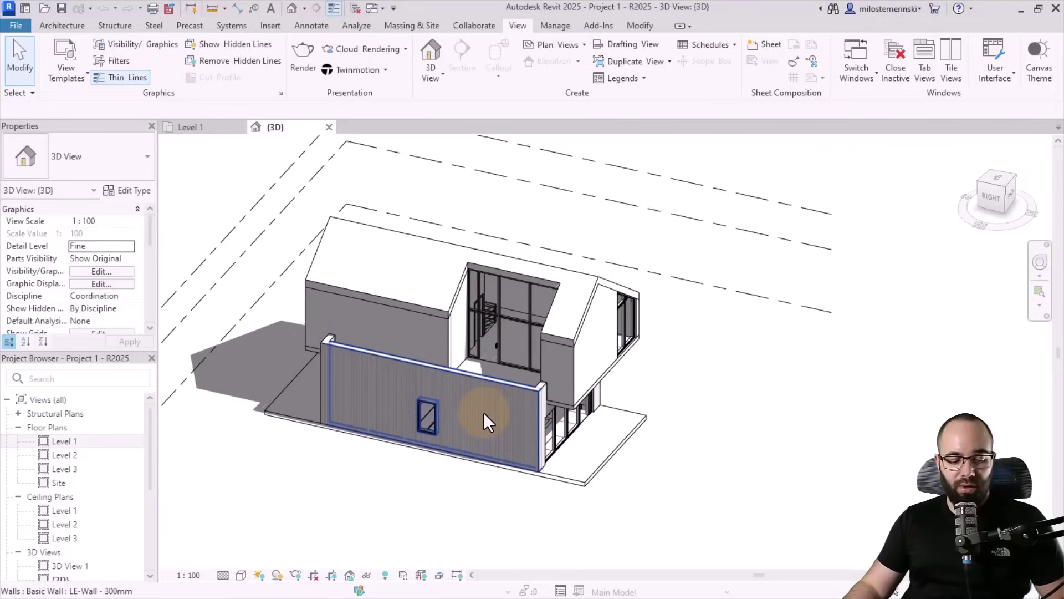
mouse_move(357, 379)
middle_mouse_down("shift")
mouse_move(393, 413)
mouse_move(593, 439)
mouse_move(701, 392)
mouse_move(739, 335)
mouse_move(150, 391)
middle_mouse_up("shift")
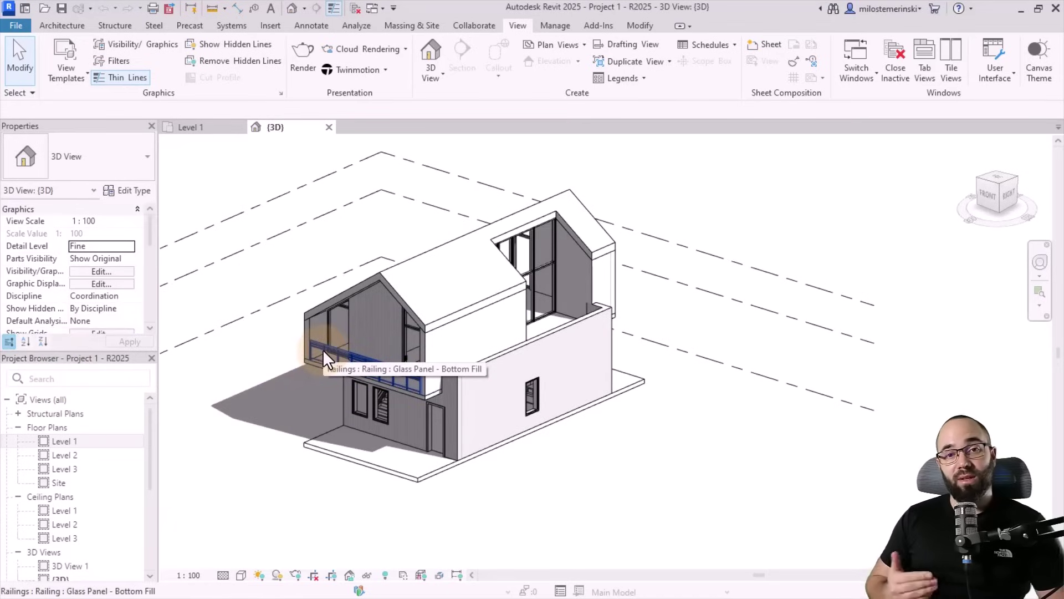
scroll(534, 402, "up", 4)
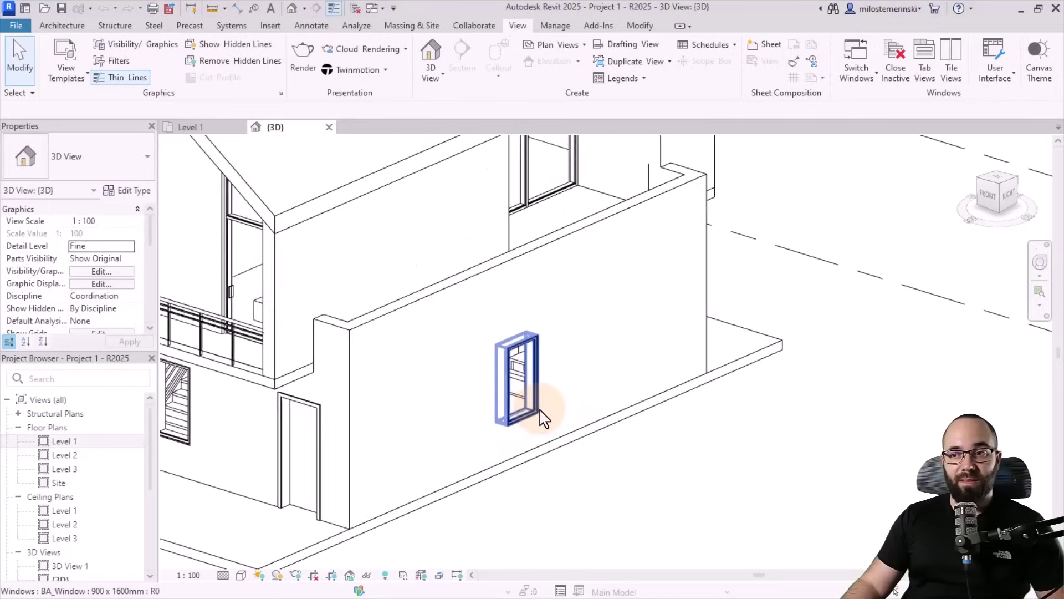
left_click(538, 407)
middle_click_drag(599, 459, 632, 488, "shift")
left_click(692, 450)
middle_click_drag(692, 450, 737, 475, "shift")
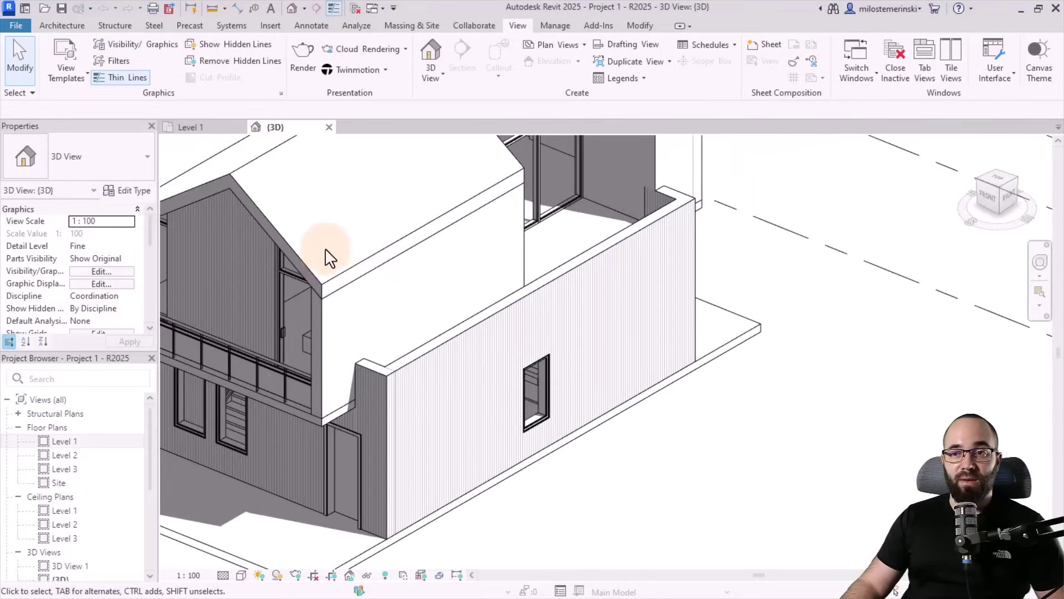
Practise orbiting with the roof selected, returning to a front-right overview of the whole house with nothing selected
left_click(287, 245)
middle_click_drag(409, 372, 637, 499, "shift")
scroll(637, 499, "down", 3)
middle_click_drag(548, 317, 682, 368, "shift")
middle_click_drag(734, 421, 592, 348, "shift")
left_click(380, 534)
mouse_move(665, 560)
middle_mouse_down("shift")
mouse_move(679, 487)
mouse_move(560, 501)
mouse_move(789, 573)
mouse_move(689, 561)
mouse_move(629, 534)
mouse_move(586, 493)
middle_mouse_up("shift")
left_click(628, 535)
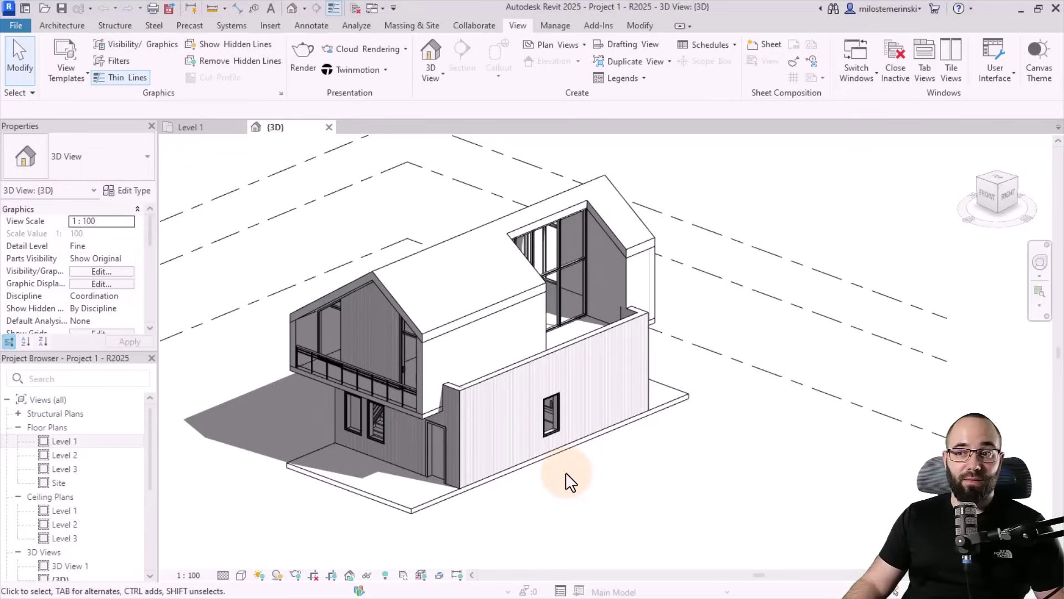
Select the ground-floor window and the long LE-Wall - 300mm wall one after the other, clearing each selection
left_click(557, 418)
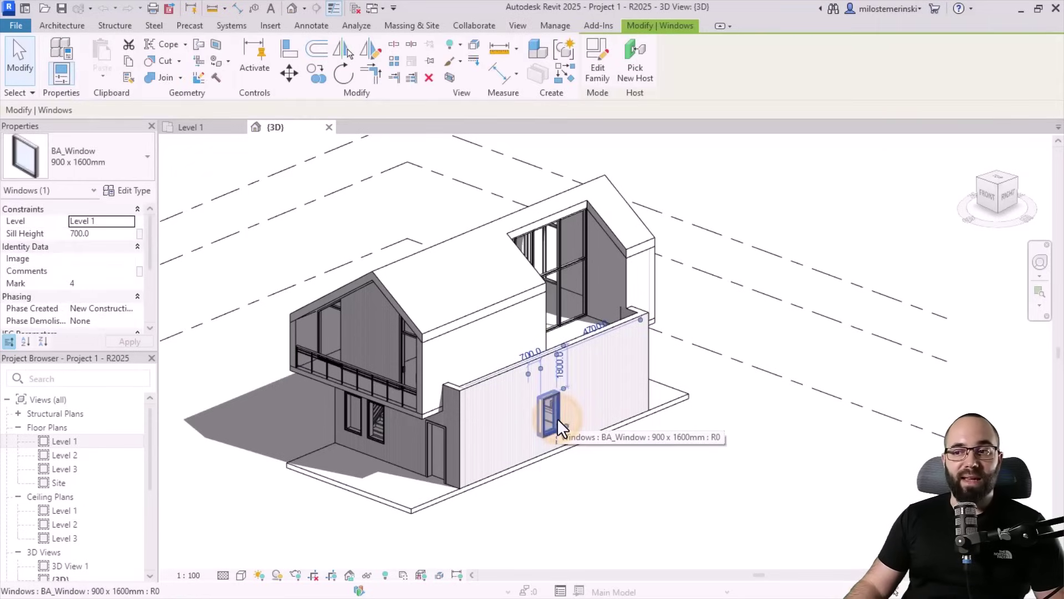
left_click(548, 506)
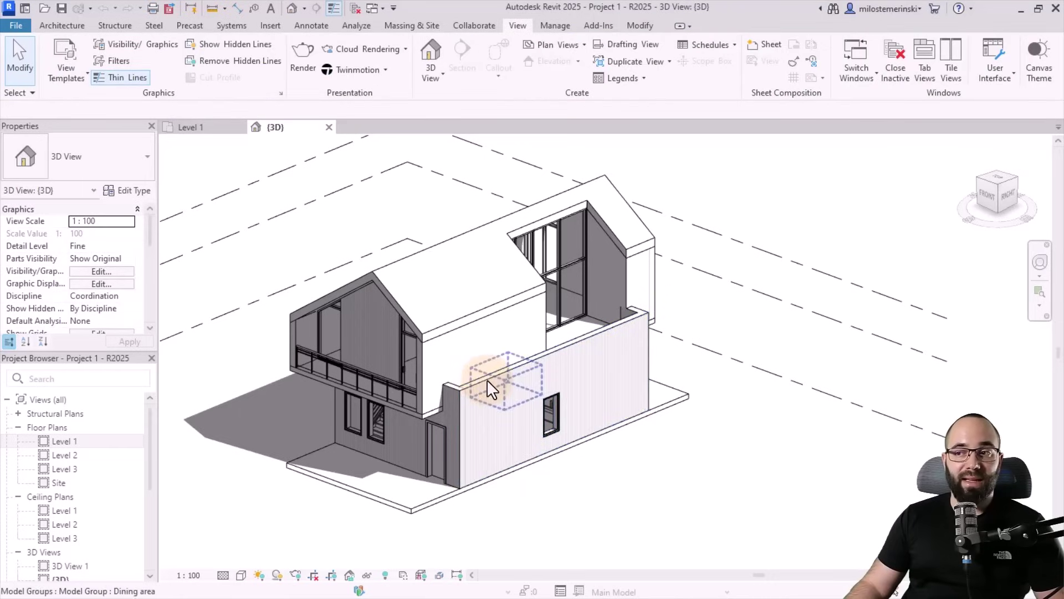
left_click(553, 349)
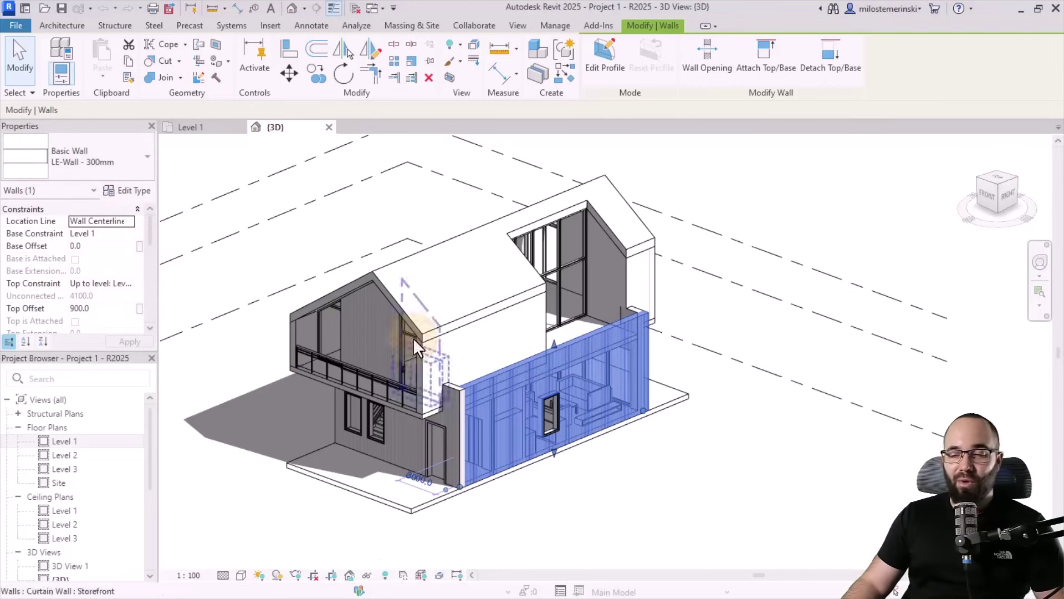
left_click(605, 492)
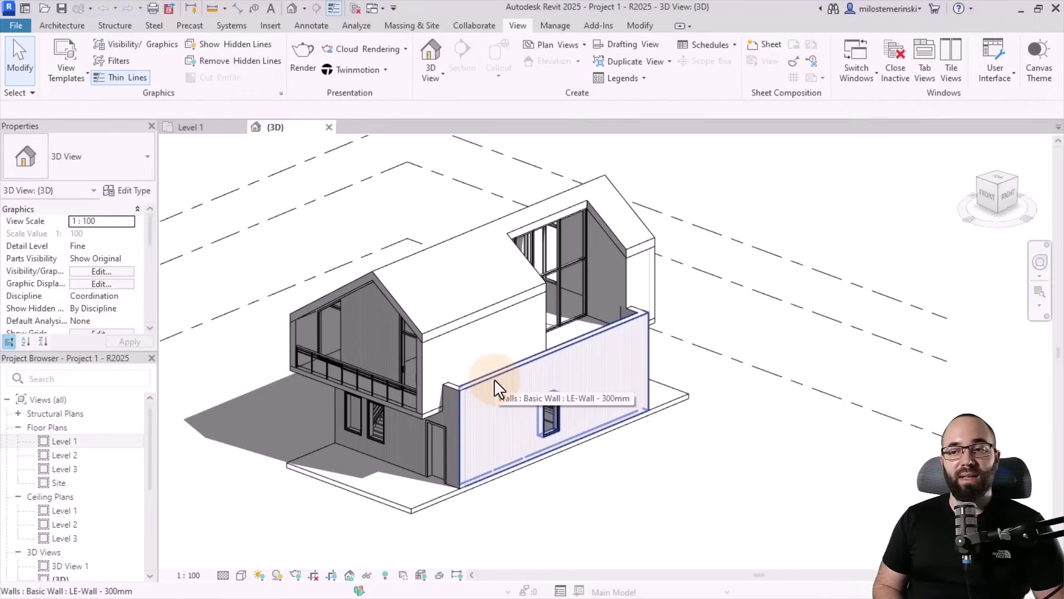
Select the connected chain of ground-floor walls starting from the long side wall, inspect it from another angle and clear the selection
key("Tab")
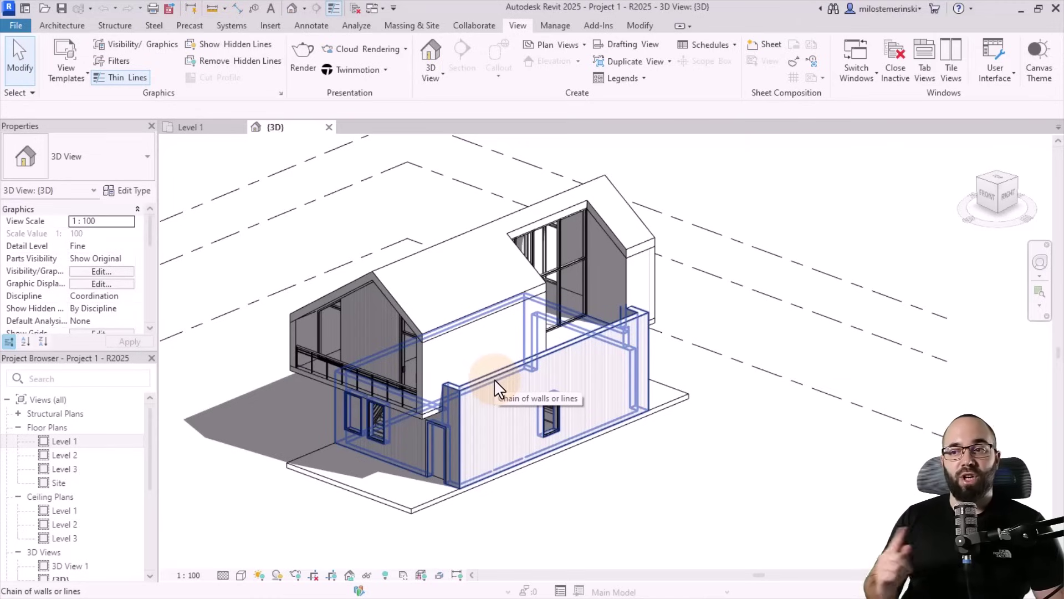
left_click(494, 378)
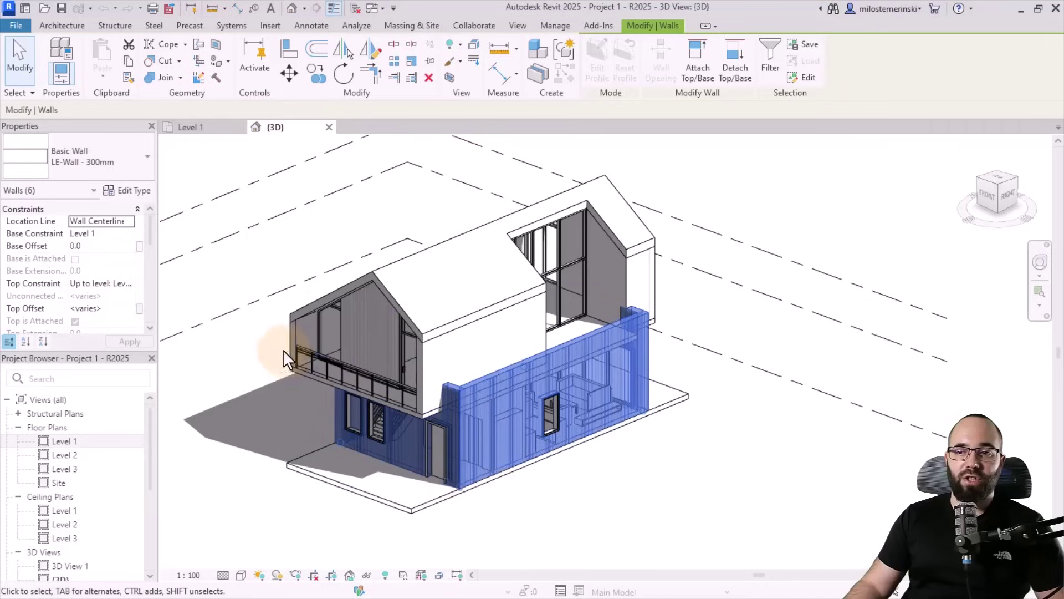
middle_click_drag(293, 430, 404, 471, "shift")
left_click(501, 503)
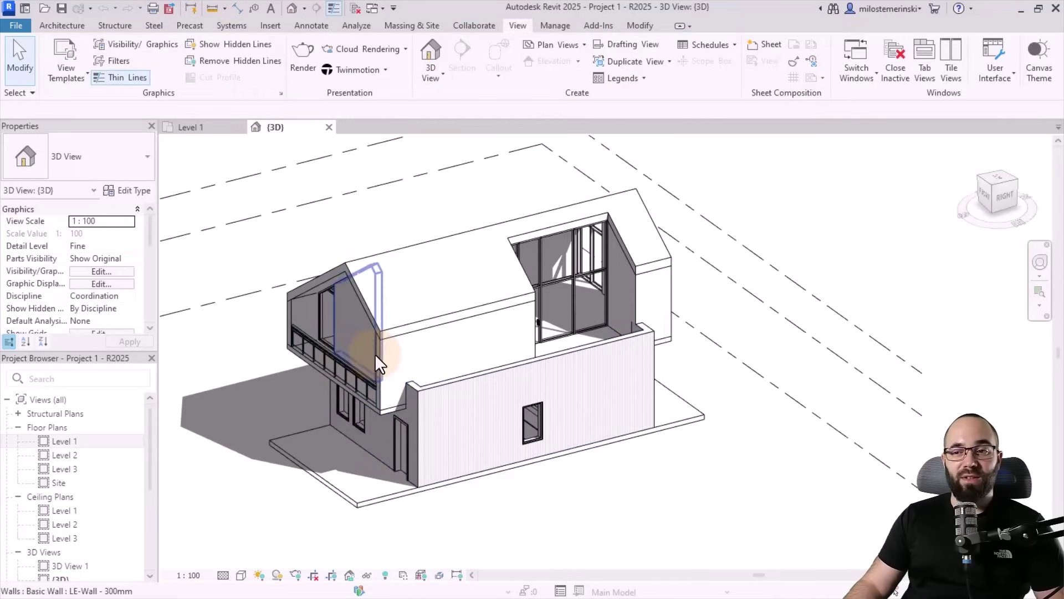
Select the chain of upper-floor walls connected at the front corner below the roof and clear the selection
key("Tab")
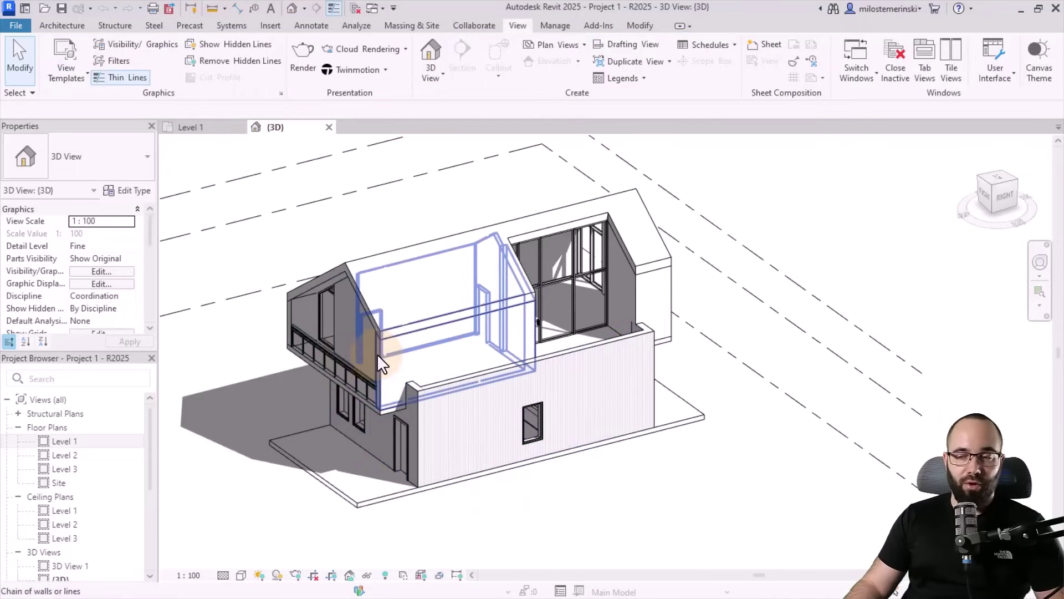
left_click(377, 354)
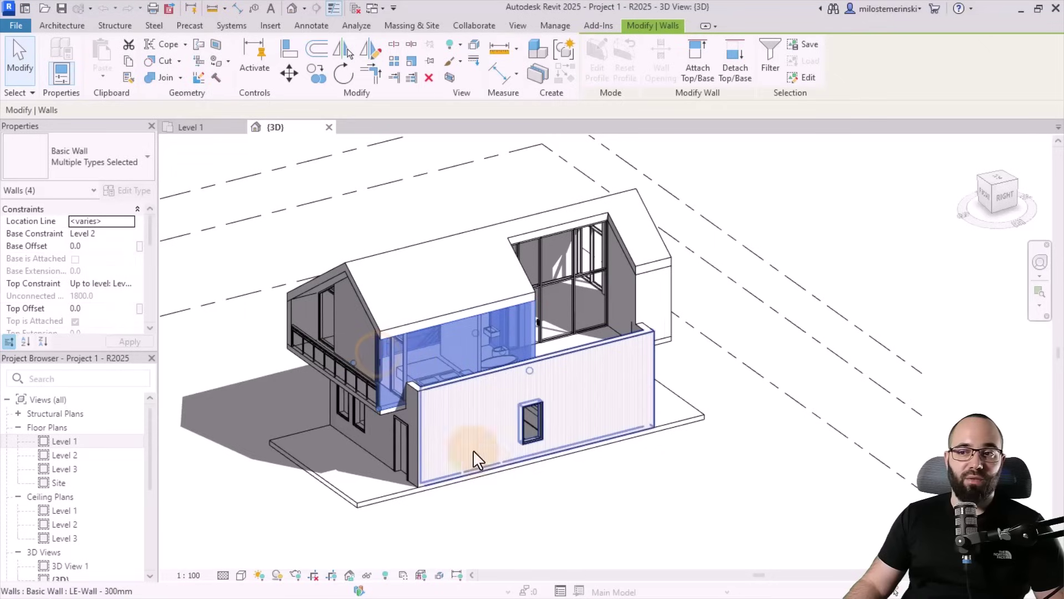
left_click(510, 515)
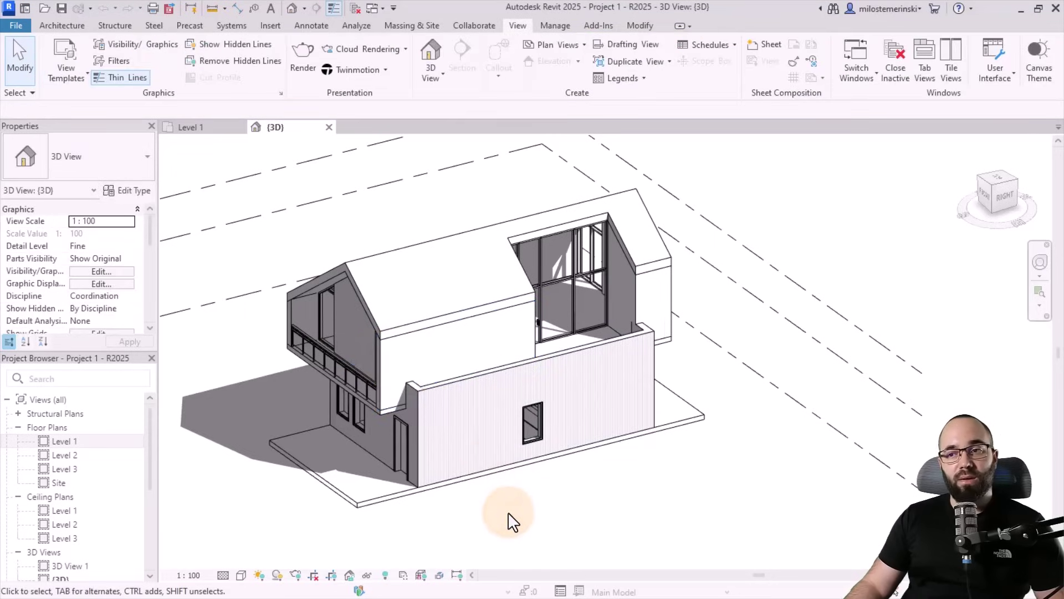
Orbit to the terrace, select the Storefront curtain wall at its base and clear the selection
middle_click_drag(544, 521, 403, 530, "shift")
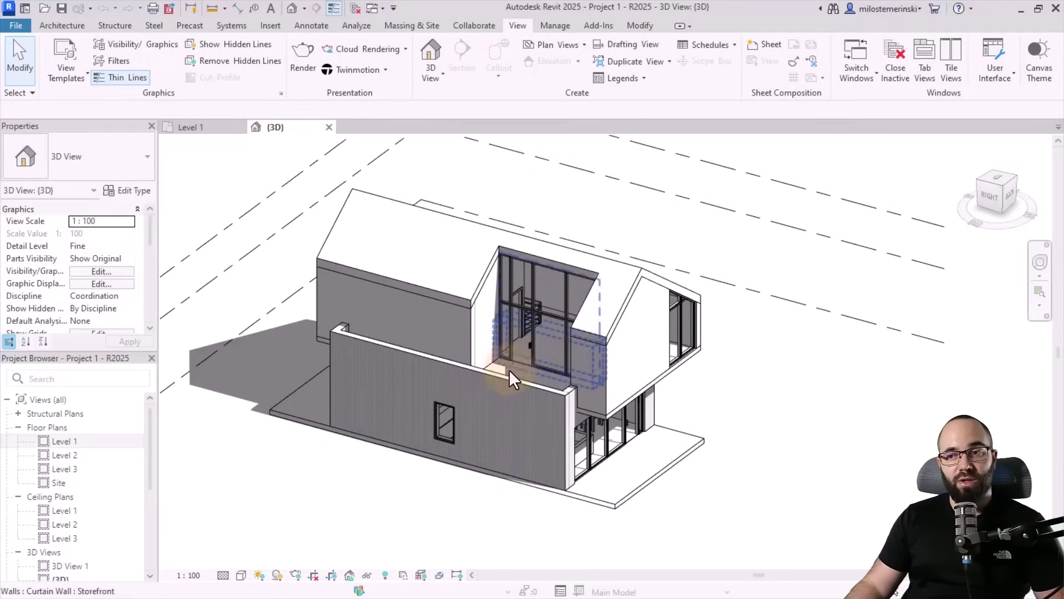
scroll(511, 360, "up", 5)
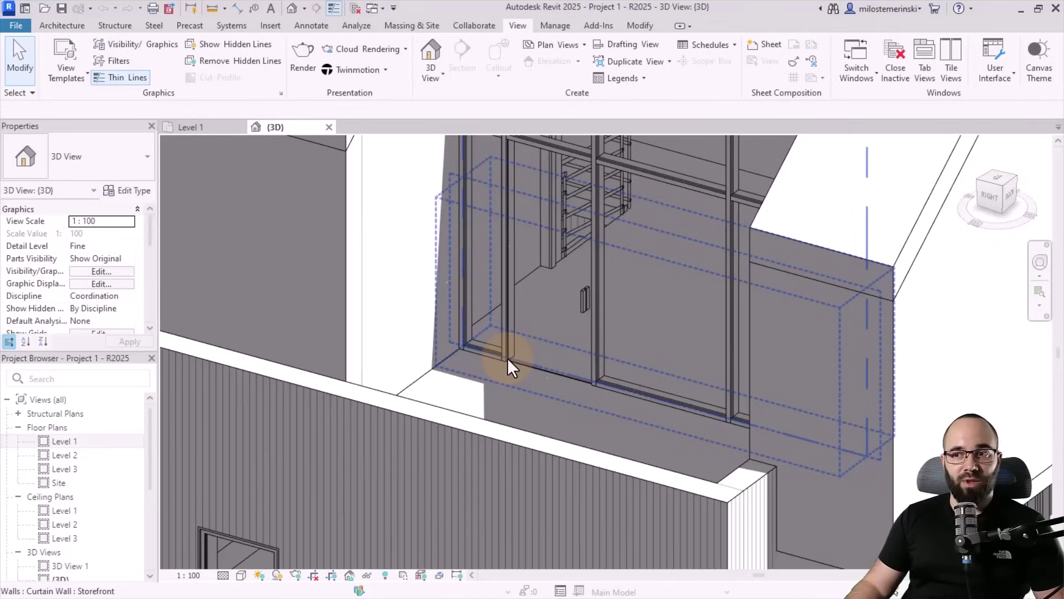
left_click(507, 357)
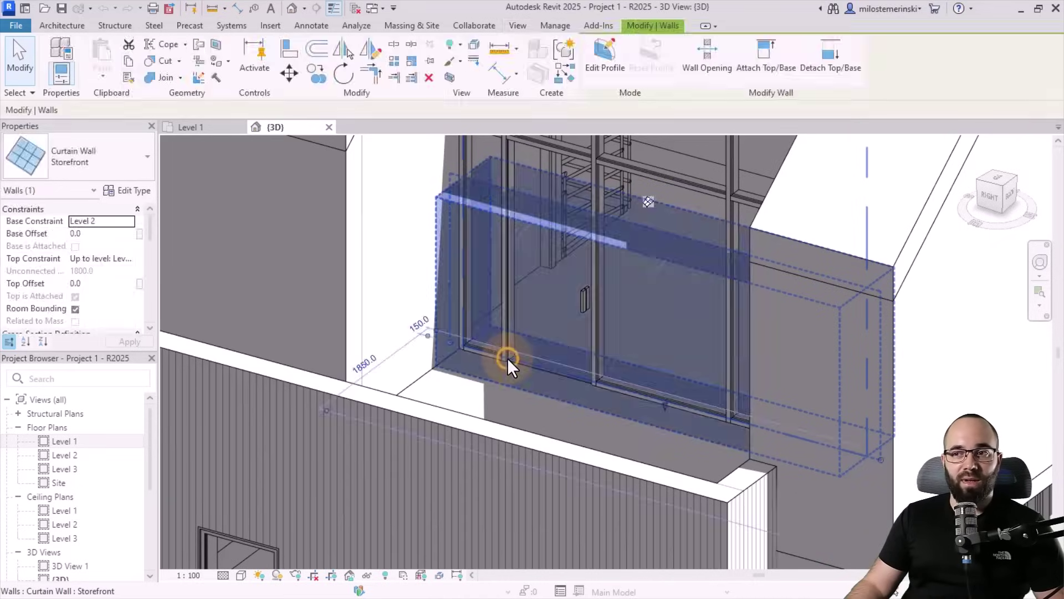
scroll(514, 411, "down", 2)
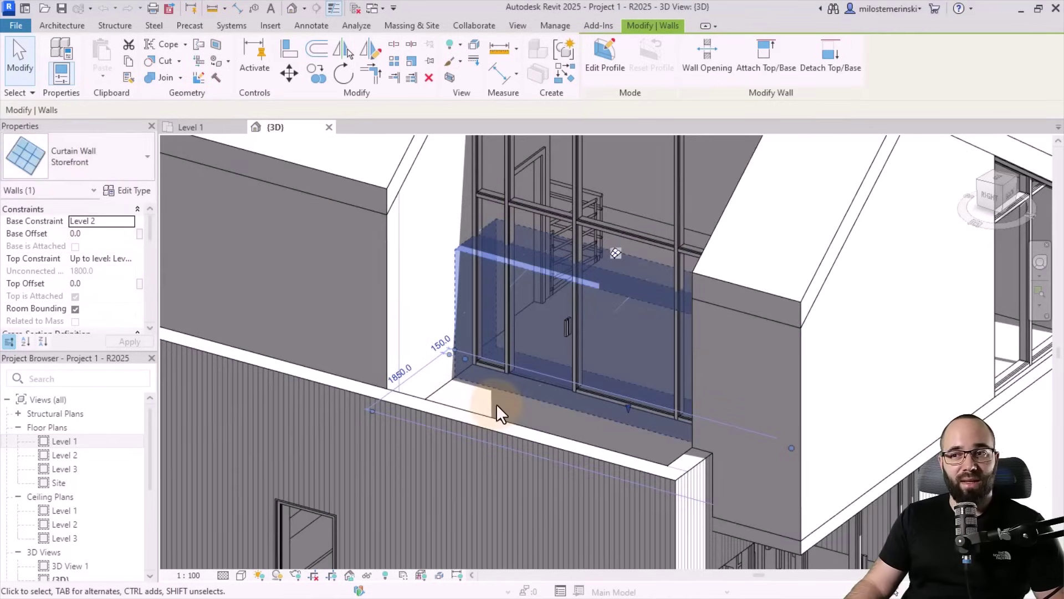
key("Escape")
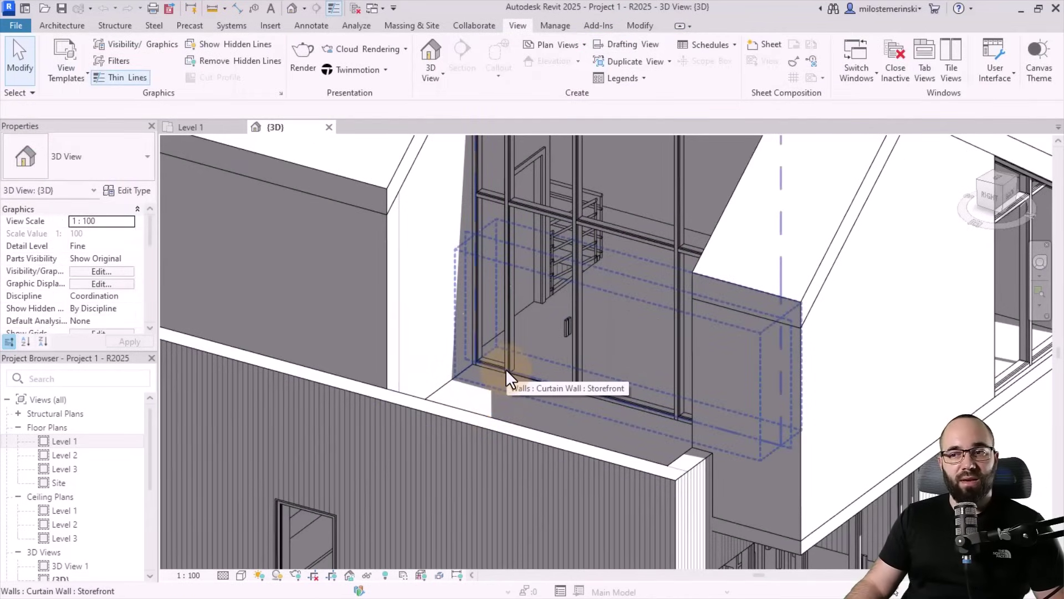
Cycle through the overlapping curtain wall elements to select the M_Door-Curtain-Wall-Single-Glass door, and clear the selection
key("Tab")
key("Tab")
key("Tab")
key("Tab")
key("Tab")
key("Tab")
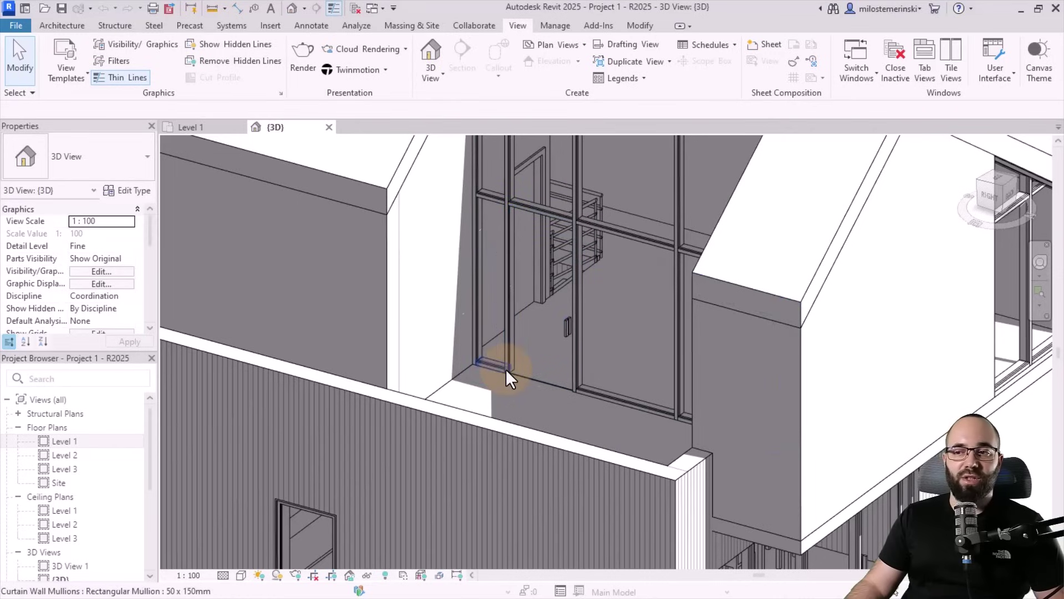
key("Tab")
key("Tab")
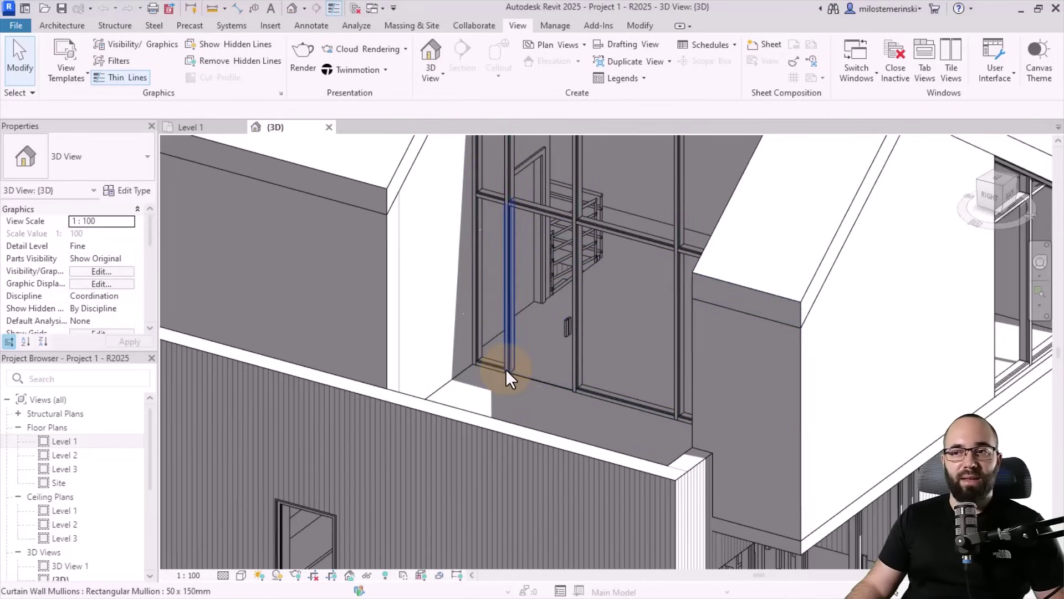
key("Tab")
key("Tab")
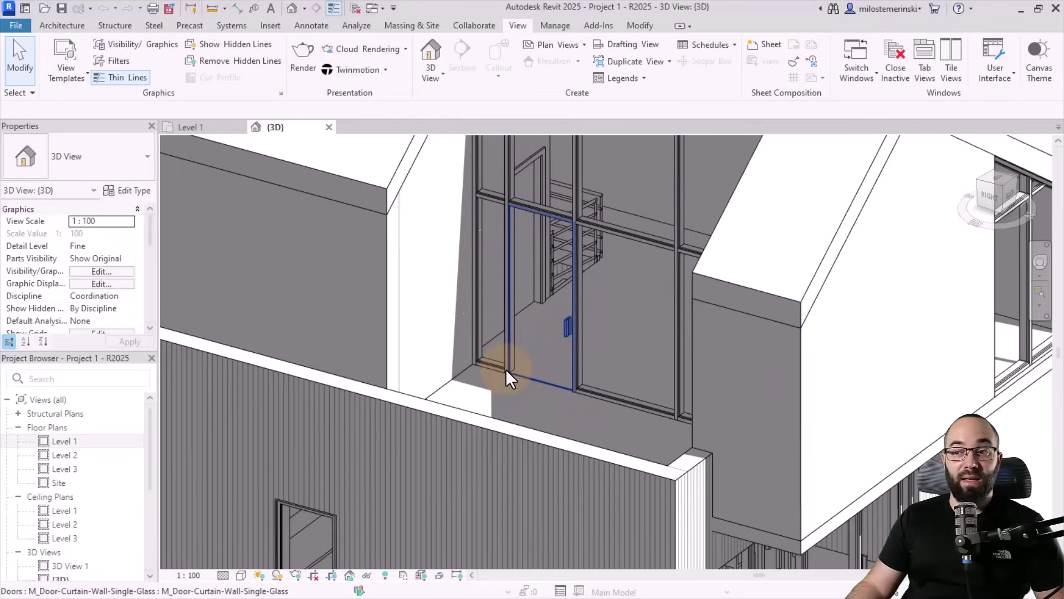
left_click(510, 379)
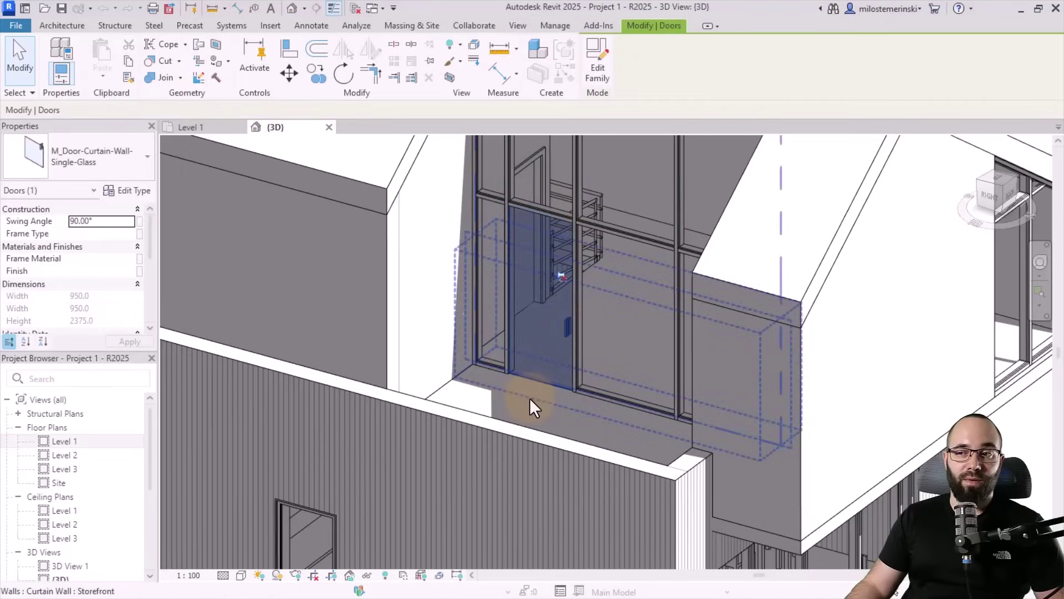
scroll(528, 404, "down", 2)
key("Escape")
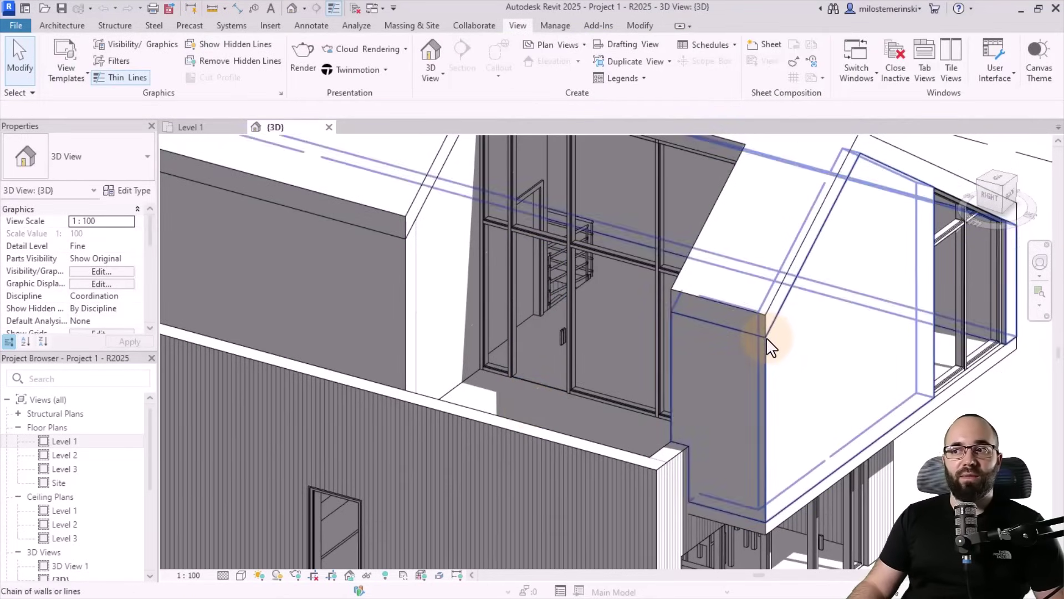
Cycle through the selection candidates of the ground-floor wall just below its window without selecting any
scroll(779, 454, "down", 5)
scroll(442, 373, "up", 4)
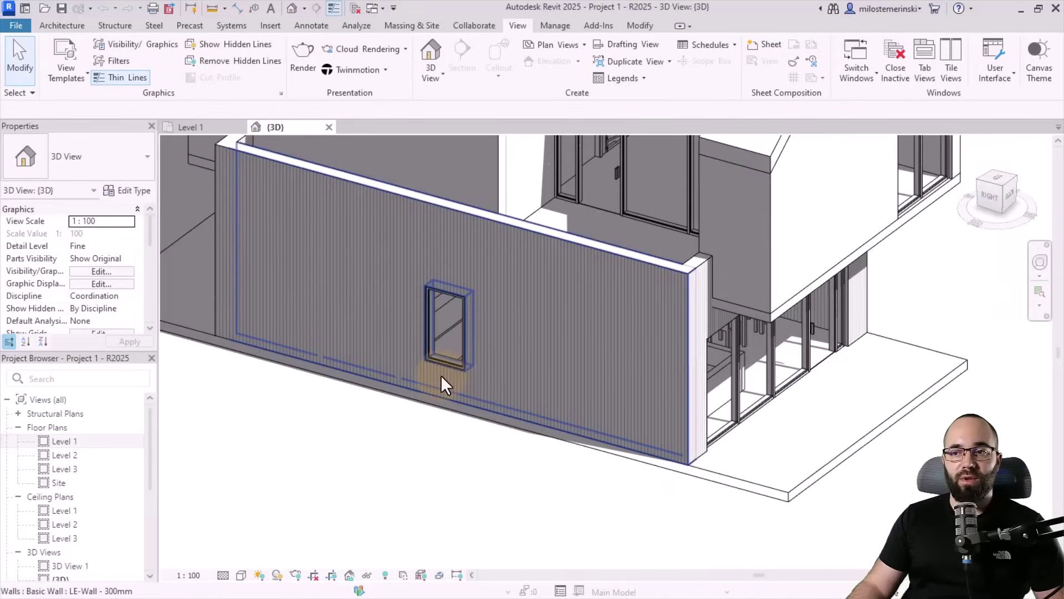
key("Tab")
key("Tab")
key("Tab")
key("Tab")
key("Tab")
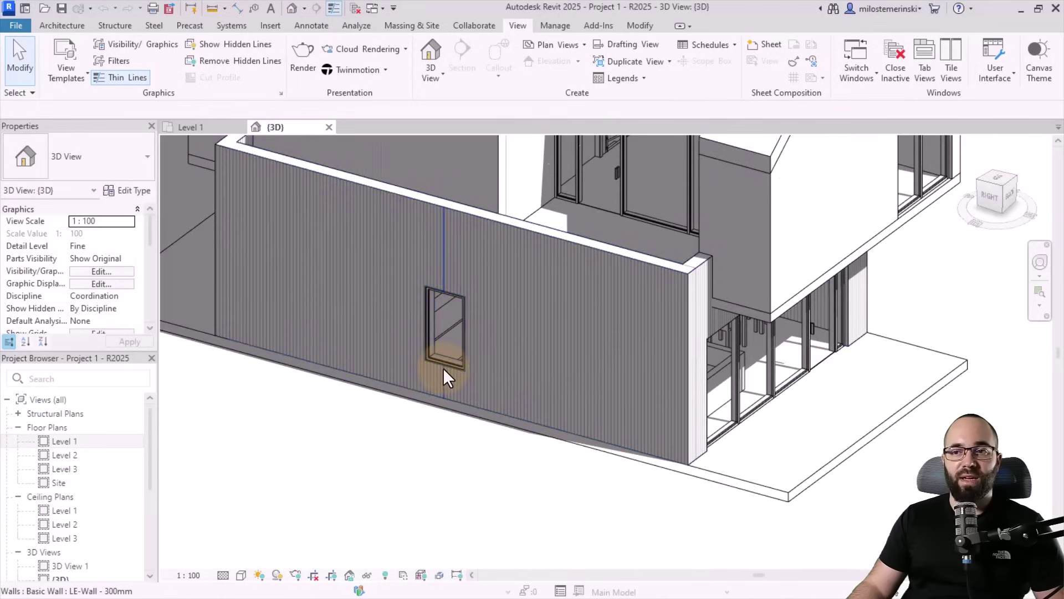
key("Tab")
key("Tab")
key("Tab")
key("Tab")
key("Tab")
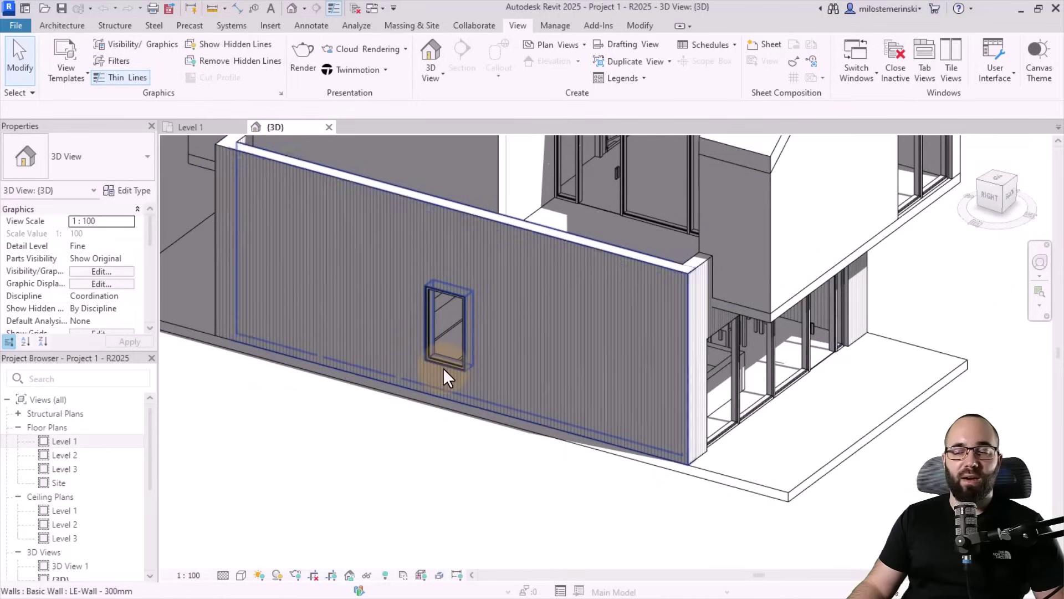
key("Tab")
key("Tab")
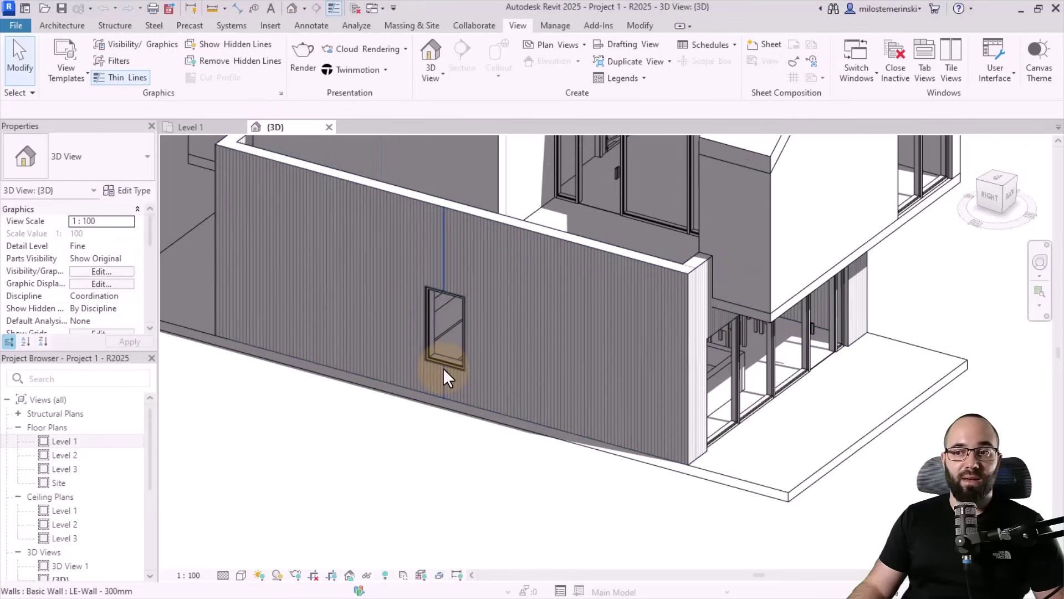
scroll(342, 457, "down", 3)
Orbit the house to its front-left side, switch to the Level 1 floor plan and enlarge the plan
mouse_move(302, 451)
middle_mouse_down("shift")
mouse_move(477, 489)
mouse_move(654, 494)
mouse_move(700, 473)
mouse_move(708, 499)
mouse_move(695, 505)
middle_mouse_up("shift")
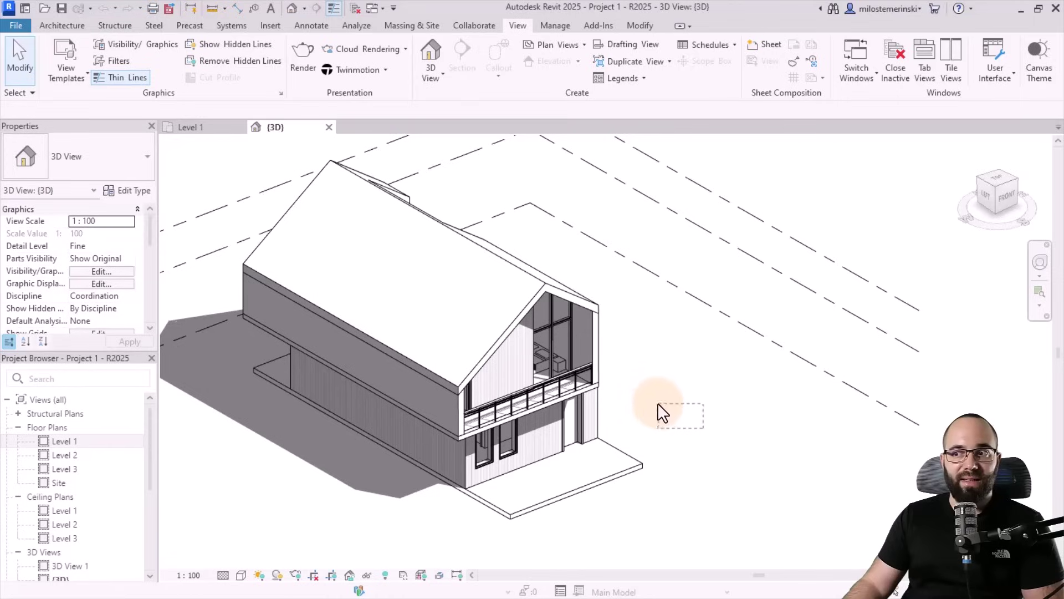
left_click(201, 127)
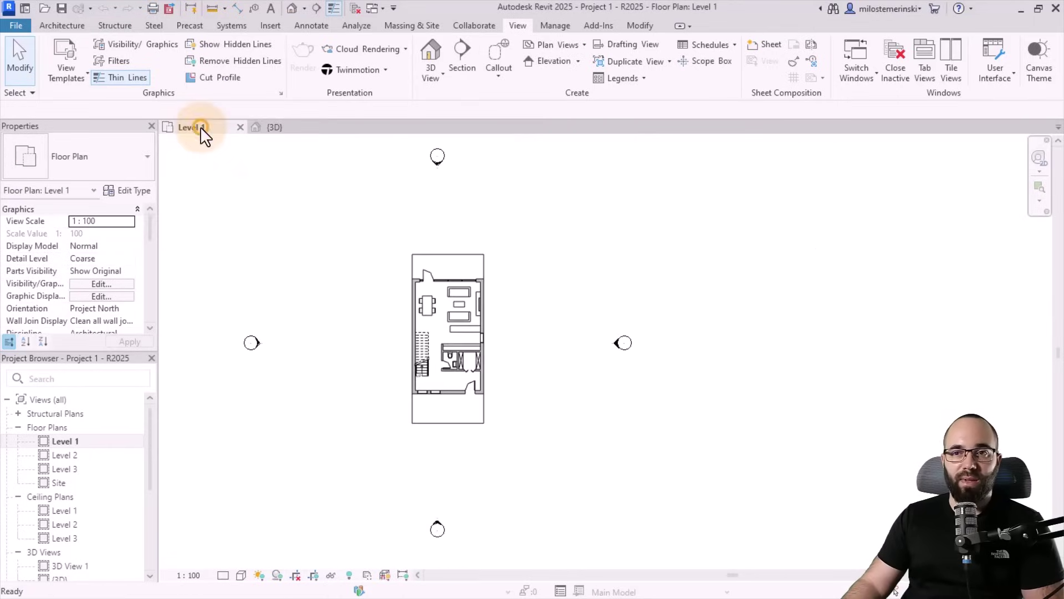
left_click(57, 441)
scroll(457, 337, "up", 3)
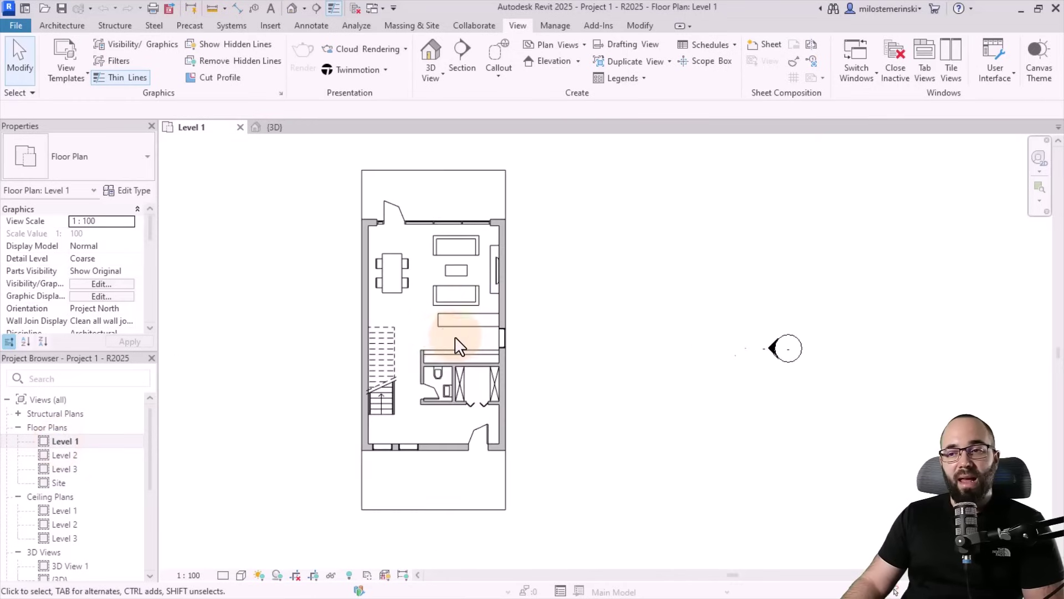
middle_click_drag(408, 339, 416, 348)
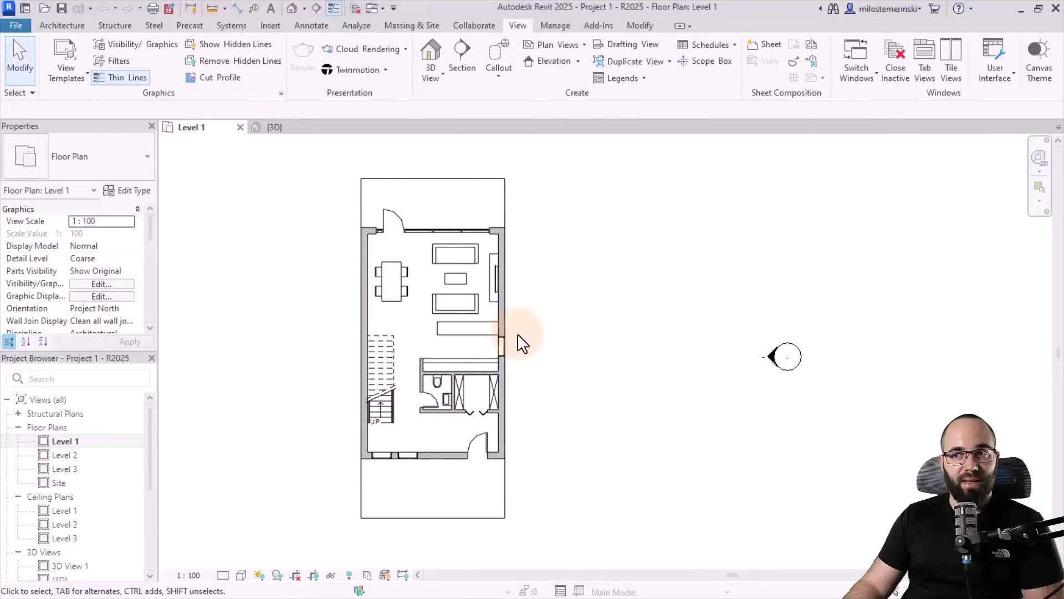
Crossing-select the living-room furniture together with the adjacent exterior wall on the plan, examine the selection closely and clear it
left_click_drag(551, 254, 548, 334)
left_click_drag(519, 332, 425, 319)
scroll(435, 288, "up", 3)
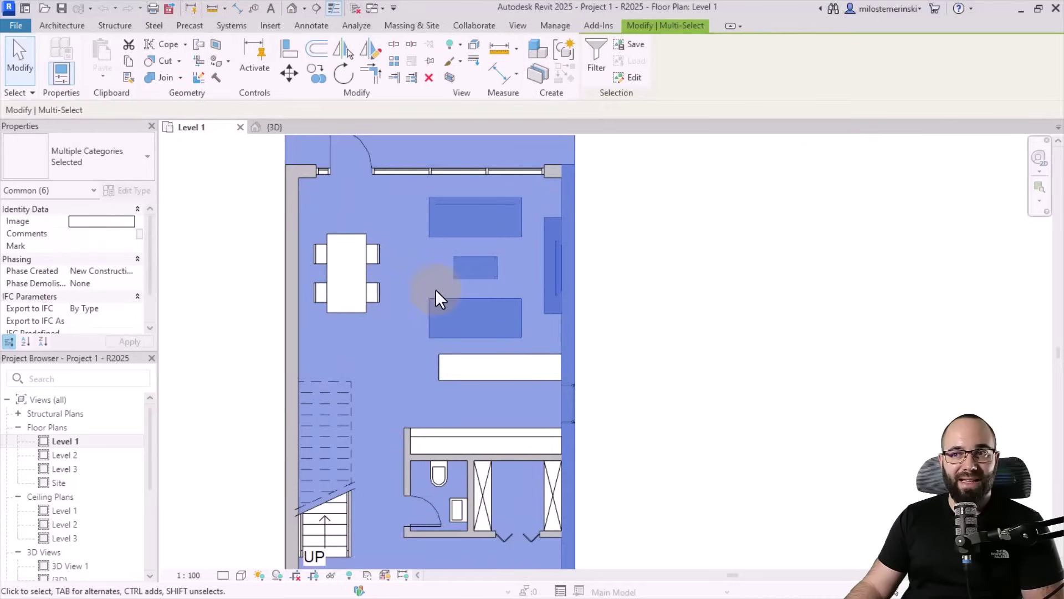
left_click(696, 325)
Window-select the coffee table, lower sofa, TV unit and kitchen counter in the living area, clear the selection and view the whole plan
left_click_drag(349, 203, 593, 358)
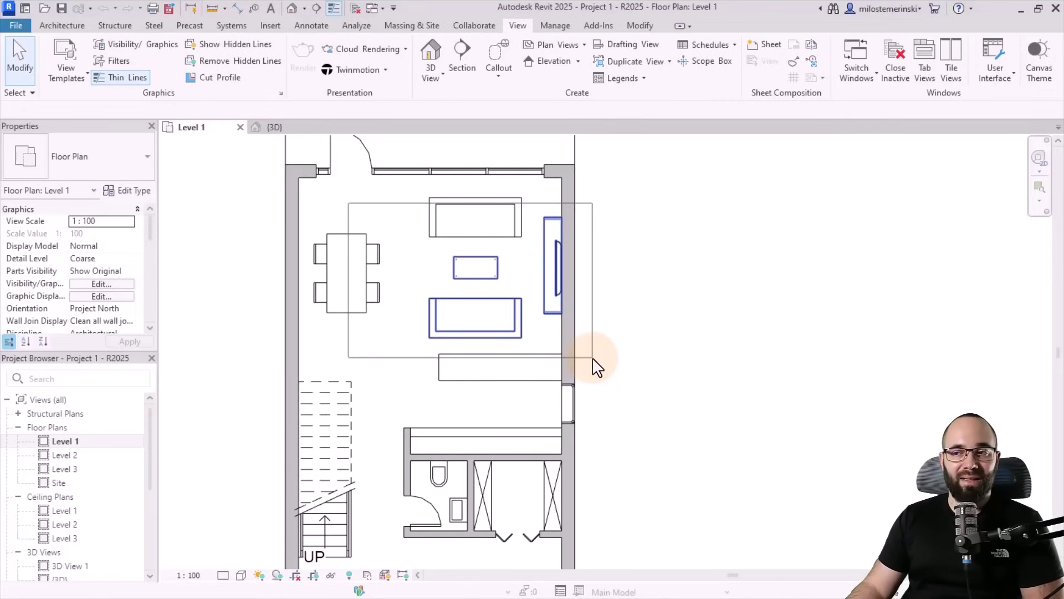
left_click_drag(592, 357, 597, 381)
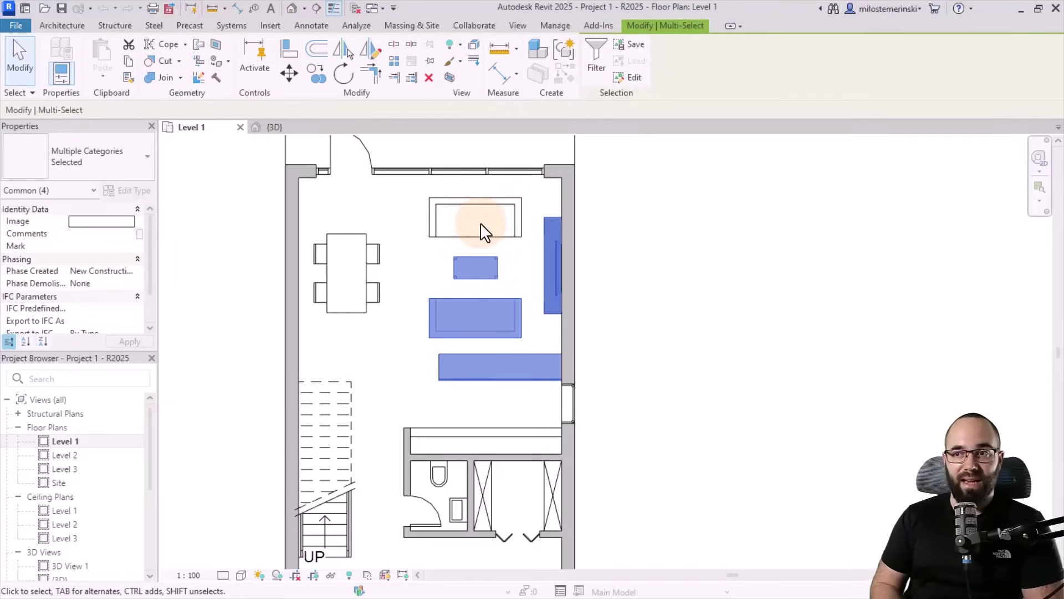
key("Escape")
scroll(416, 293, "down", 3)
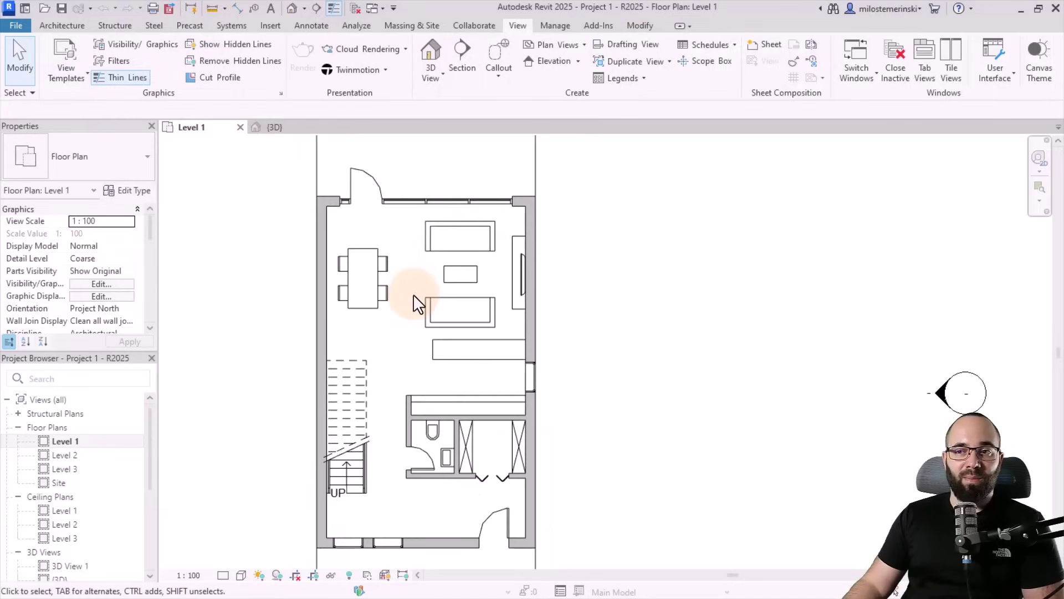
scroll(414, 286, "down", 2)
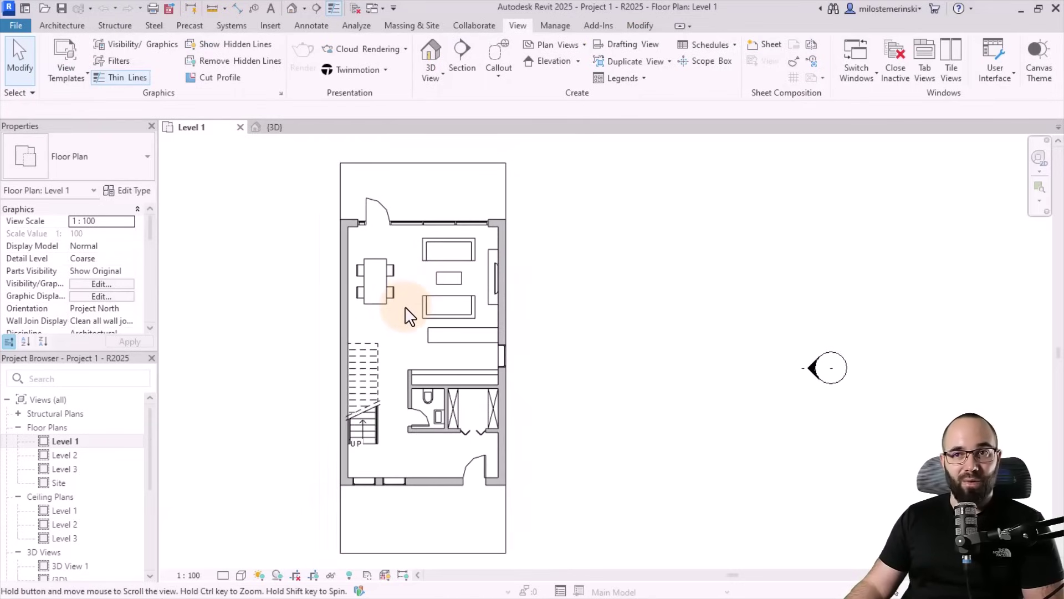
middle_click_drag(409, 311, 423, 313)
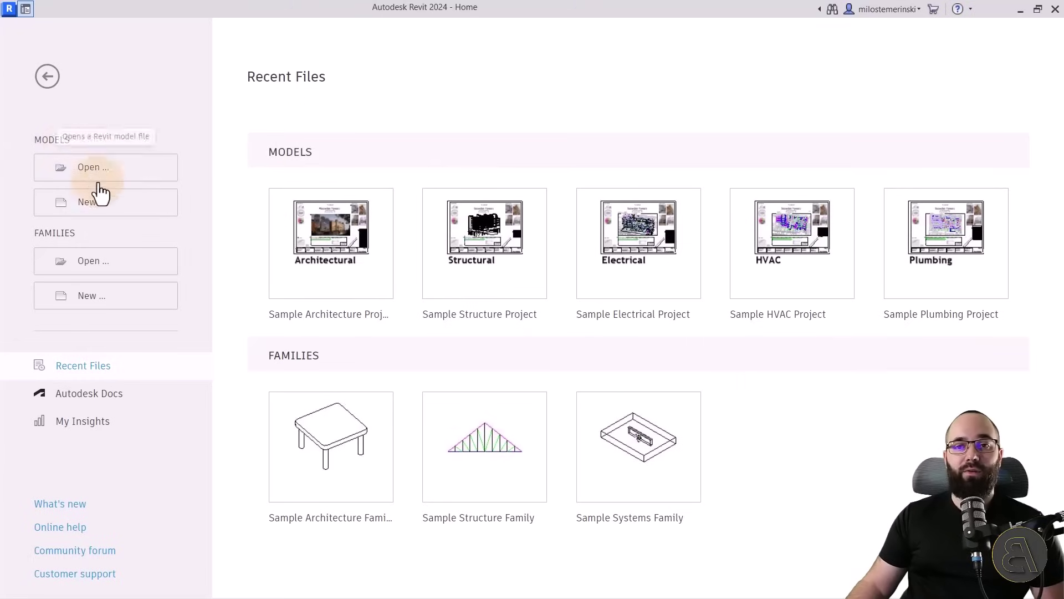
Create a new project from the desktop template file "Project 1 - template - Metric - 2024"
left_click(88, 204)
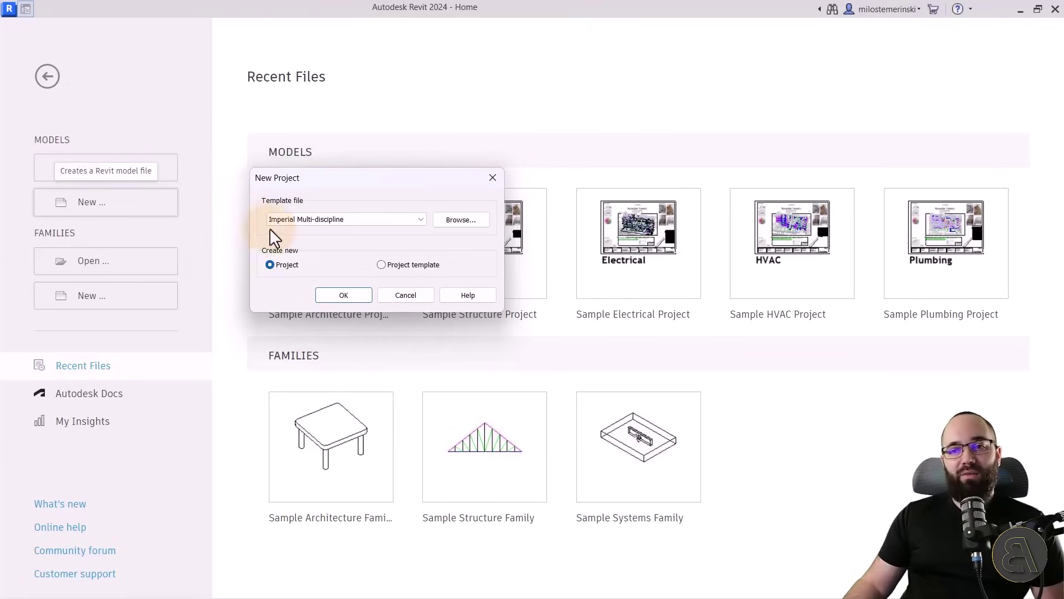
left_click(381, 220)
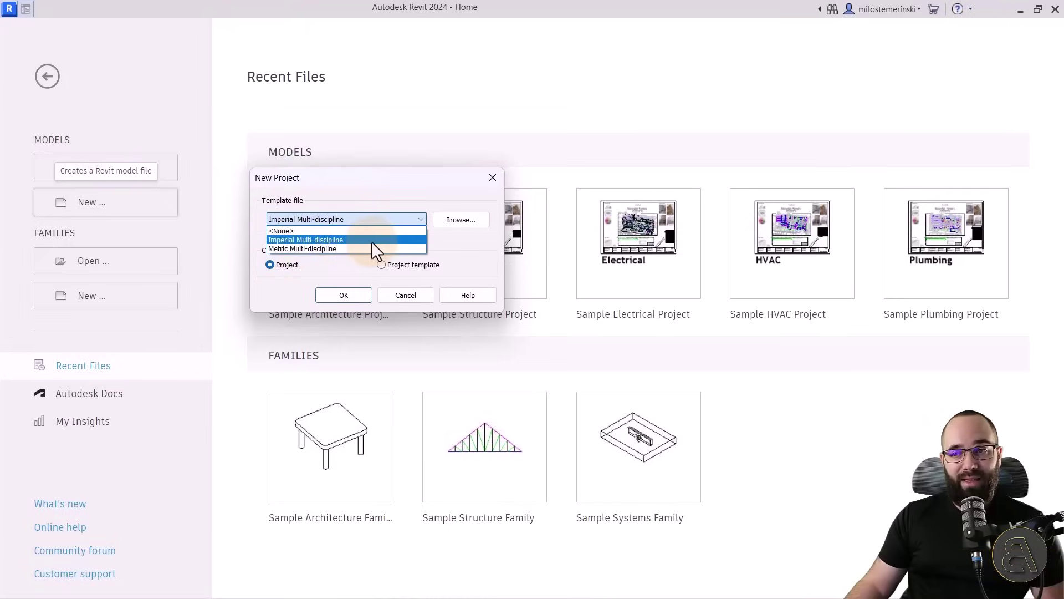
left_click(453, 243)
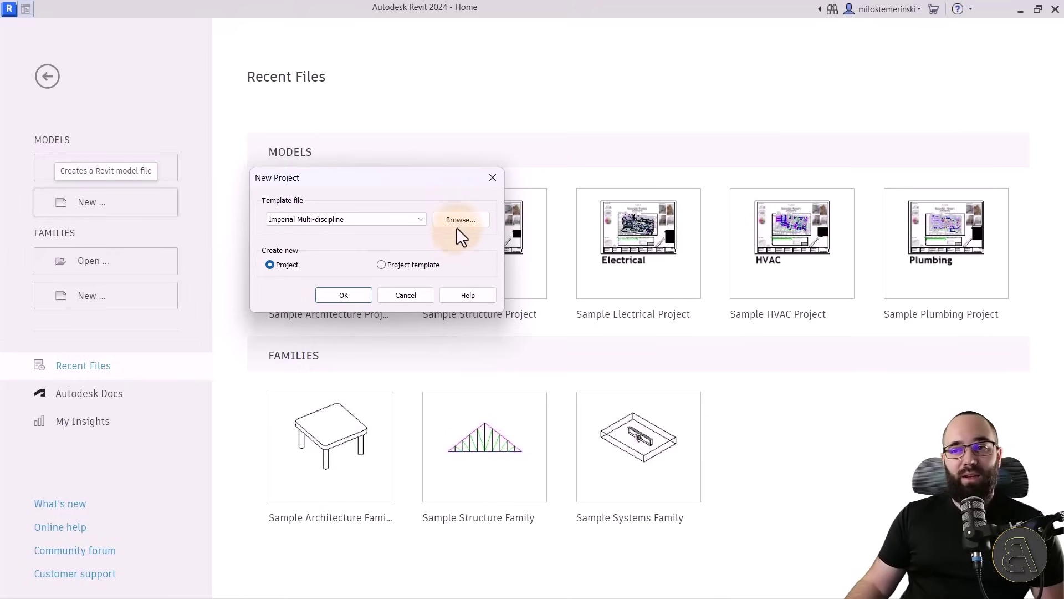
left_click(452, 223)
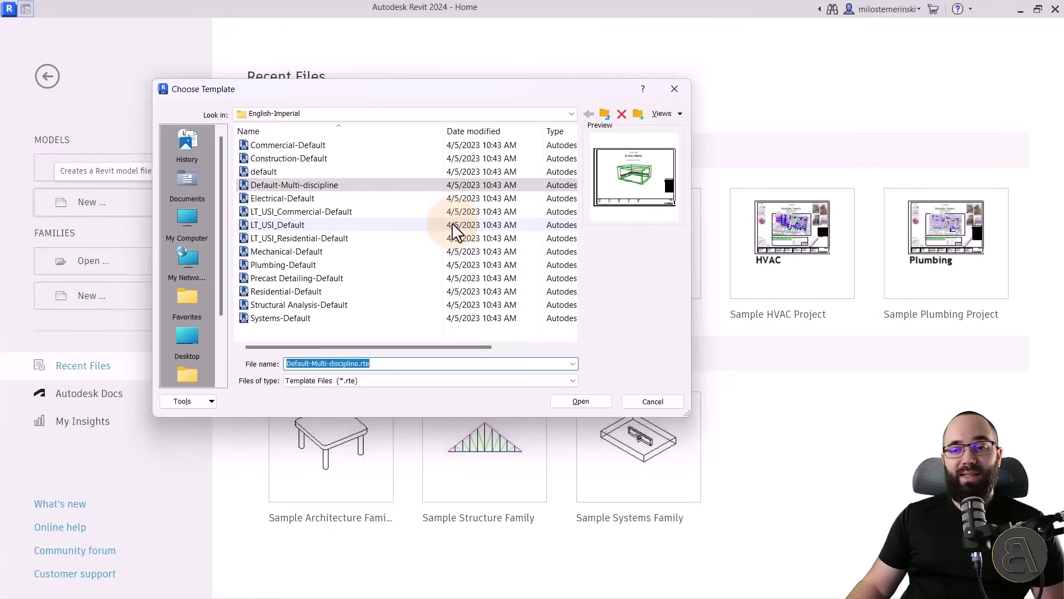
left_click(188, 340)
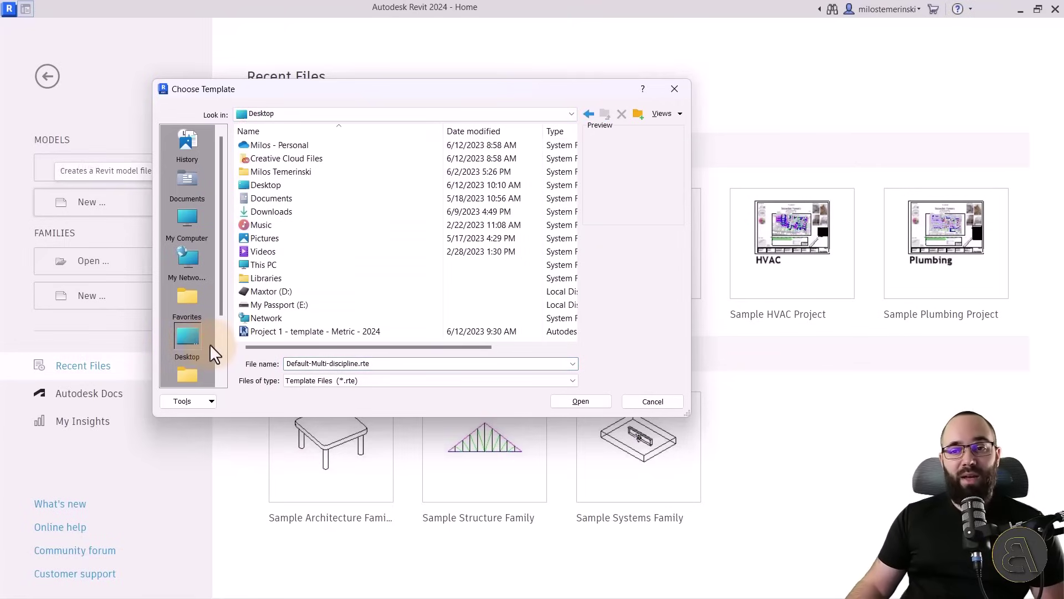
left_click(249, 333)
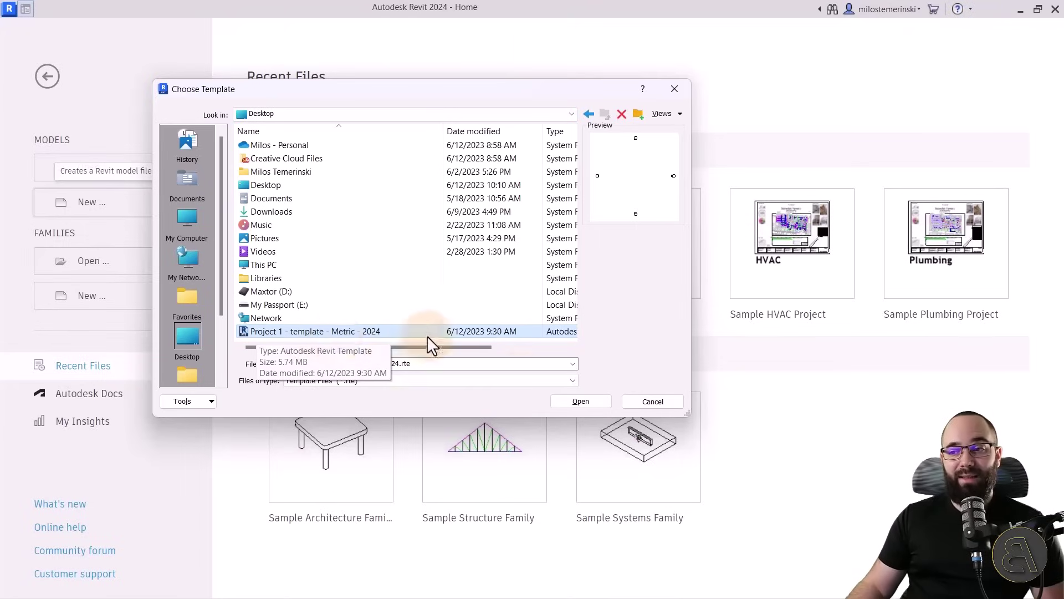
left_click(564, 403)
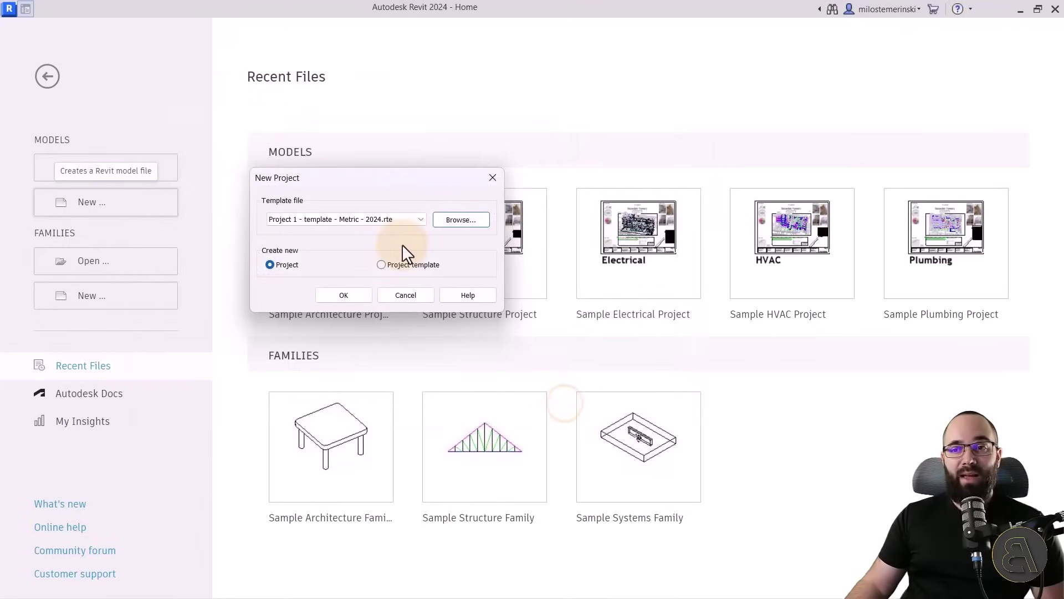
left_click(277, 224)
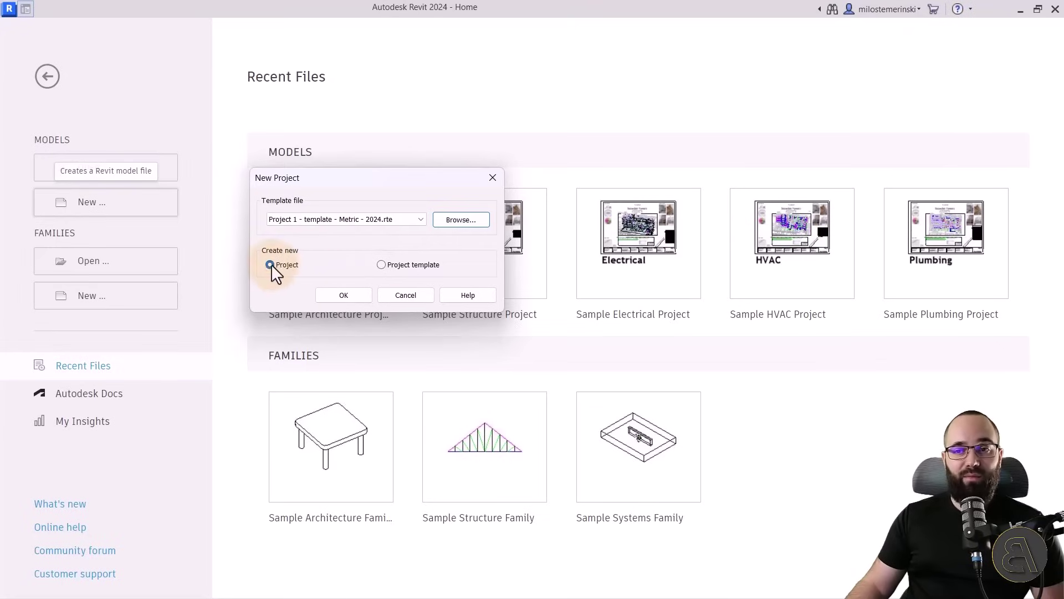
left_click(343, 295)
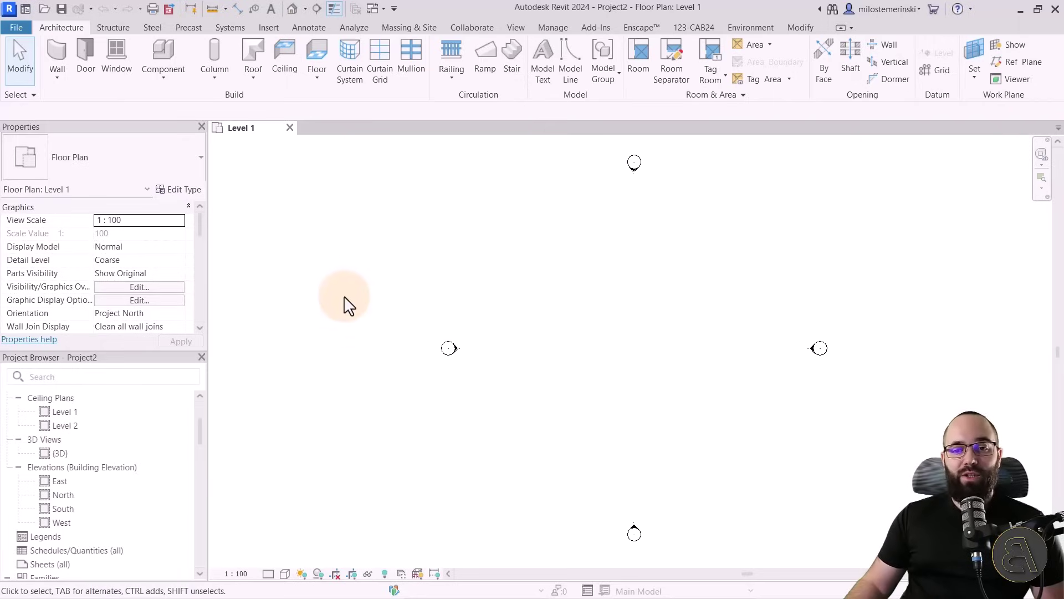
Look through the project's views and open the South building elevation
scroll(143, 434, "up", 3)
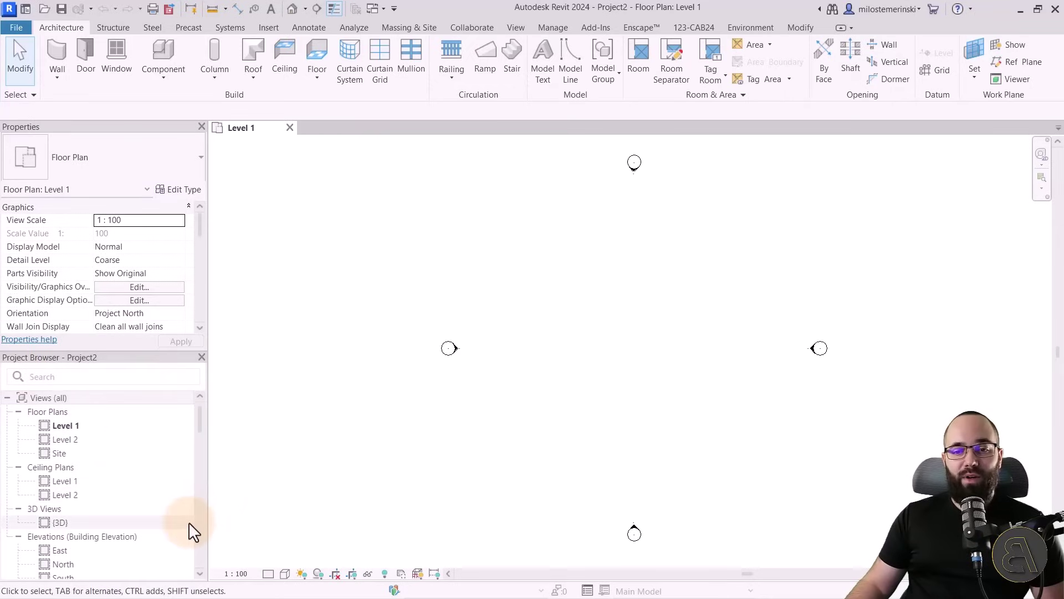
scroll(143, 436, "down", 3)
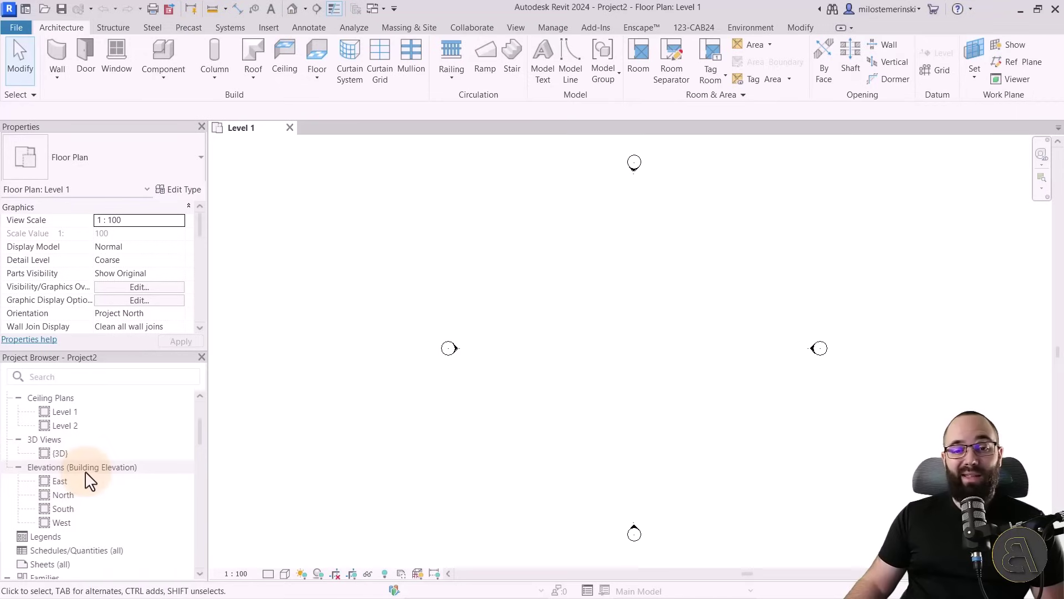
left_click(19, 467)
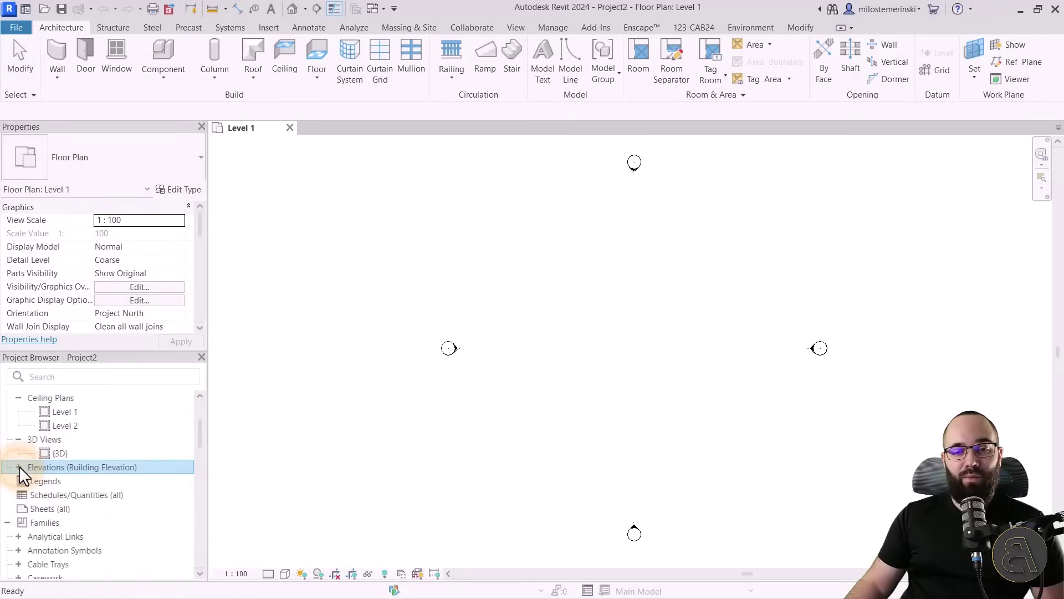
left_click(18, 467)
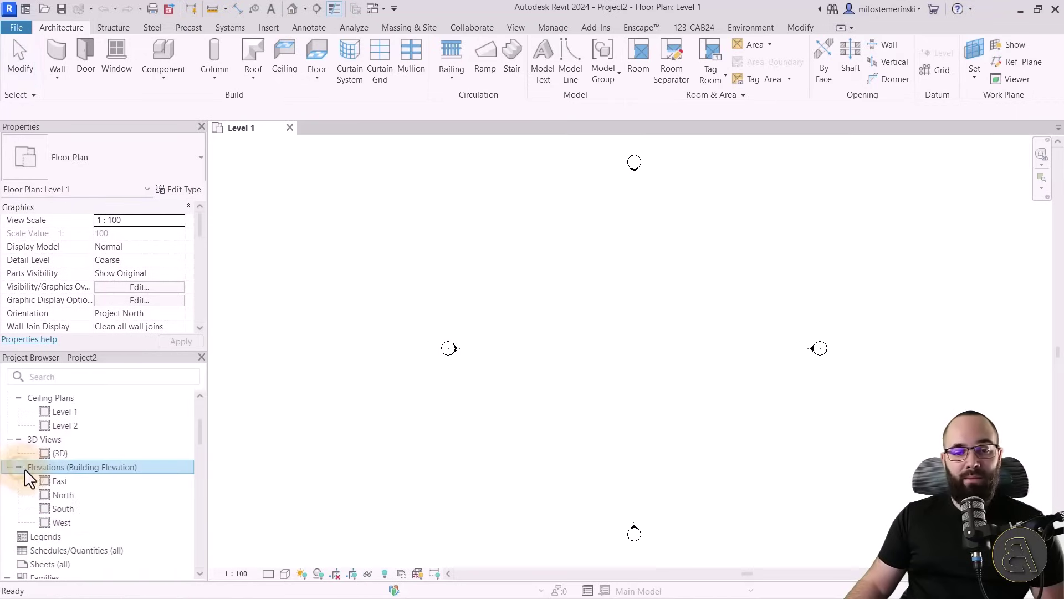
double_click(58, 509)
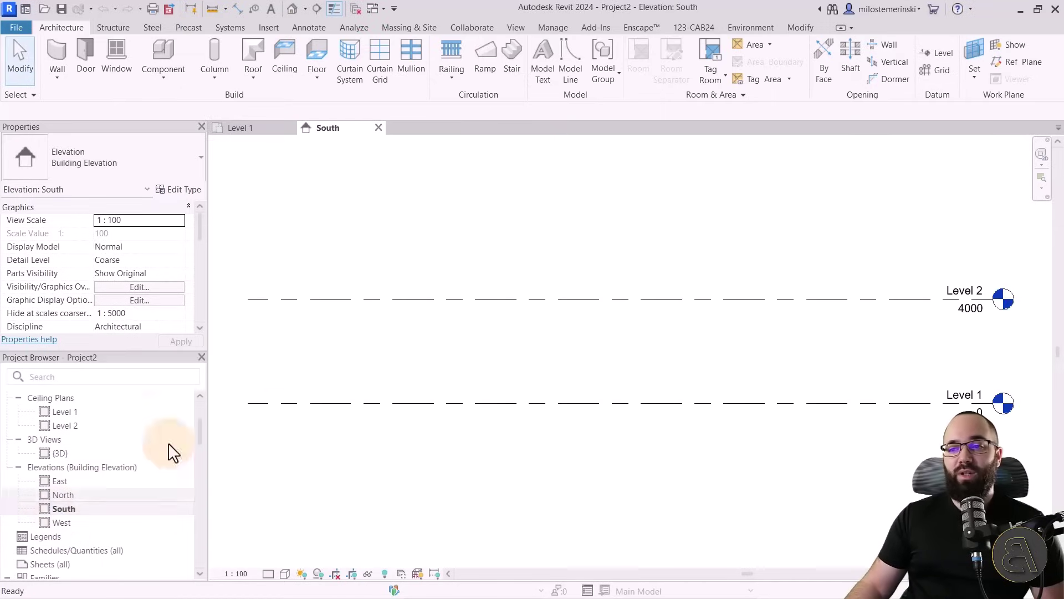
Set the elevation of Level 2 to 3200 mm in the South view
scroll(392, 347, "down", 1)
middle_click_drag(475, 352, 474, 357)
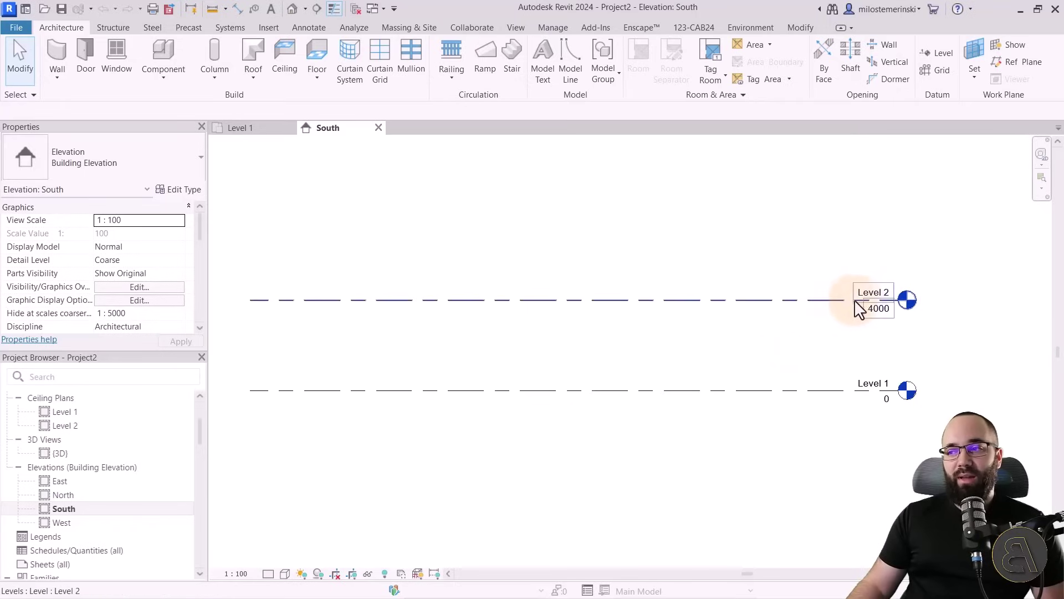
scroll(876, 320, "up", 5)
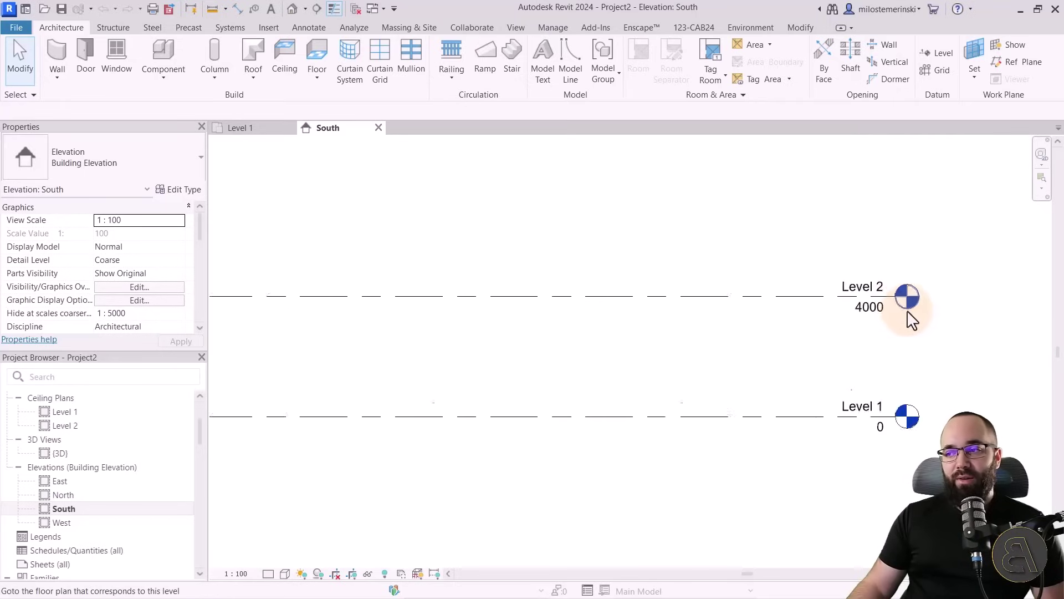
left_click(839, 315)
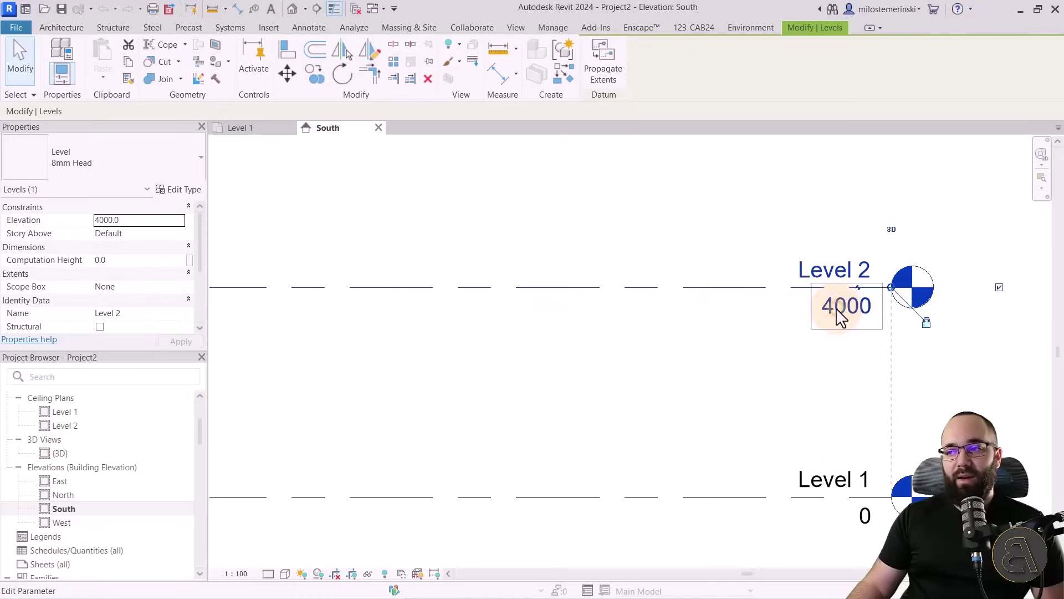
left_click(835, 309)
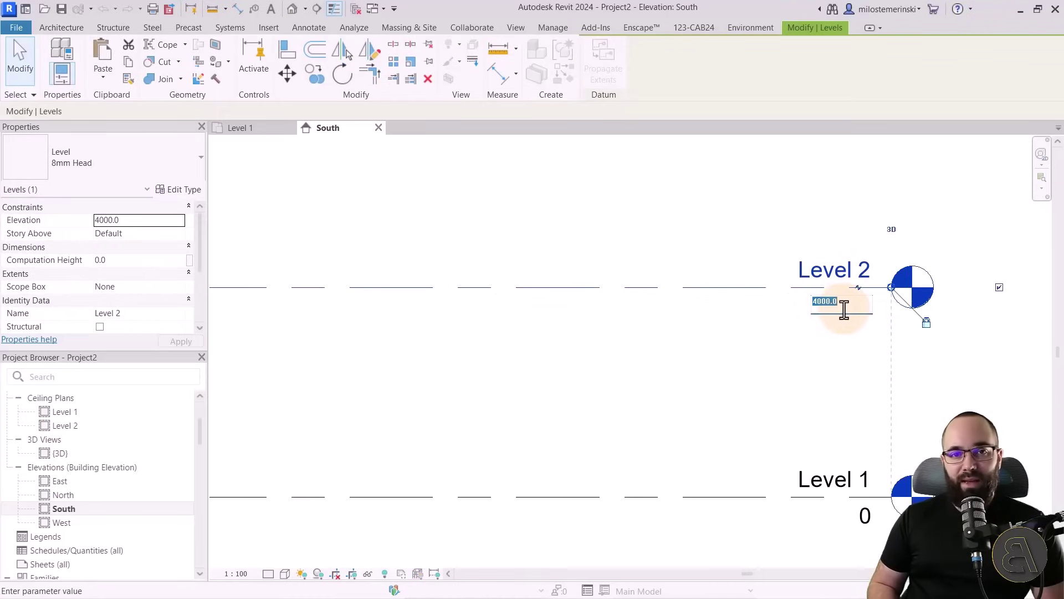
type("3")
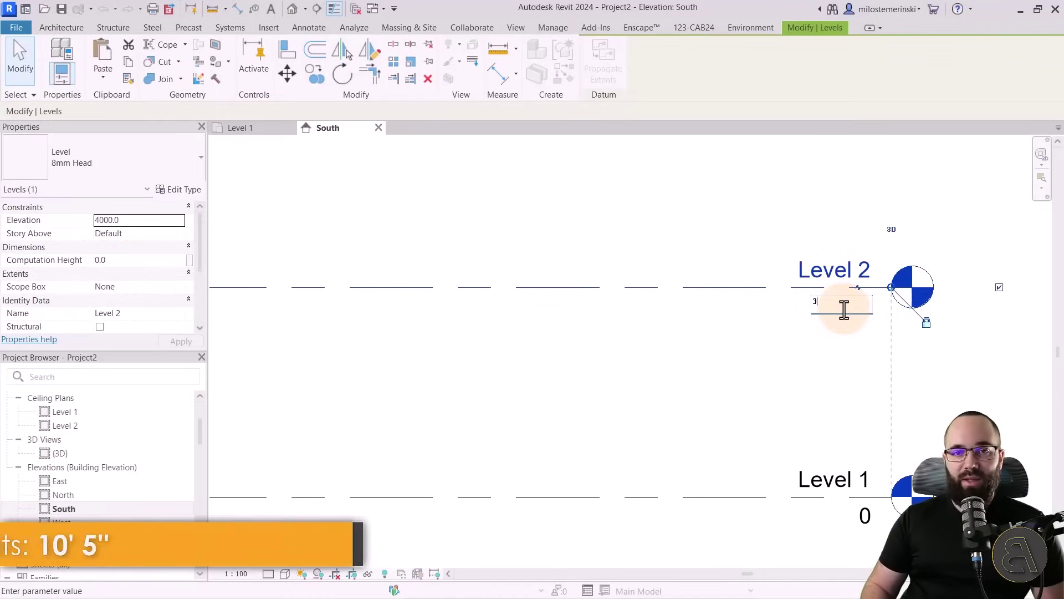
type("200")
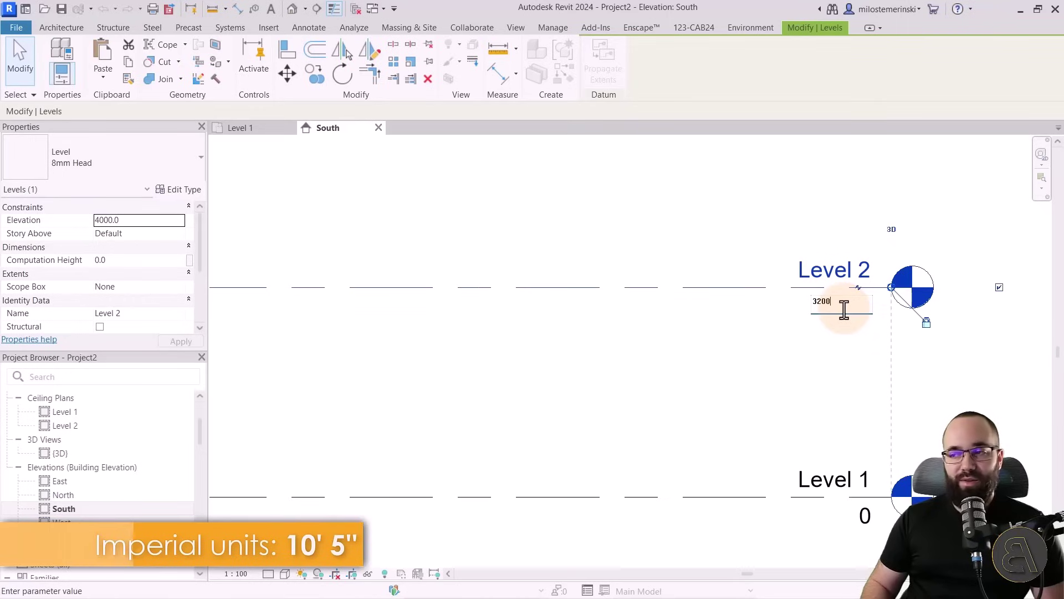
key("Return")
Draw a new level about 2300 mm above Level 2, with both ends aligned to the existing level lines
scroll(792, 346, "down", 4)
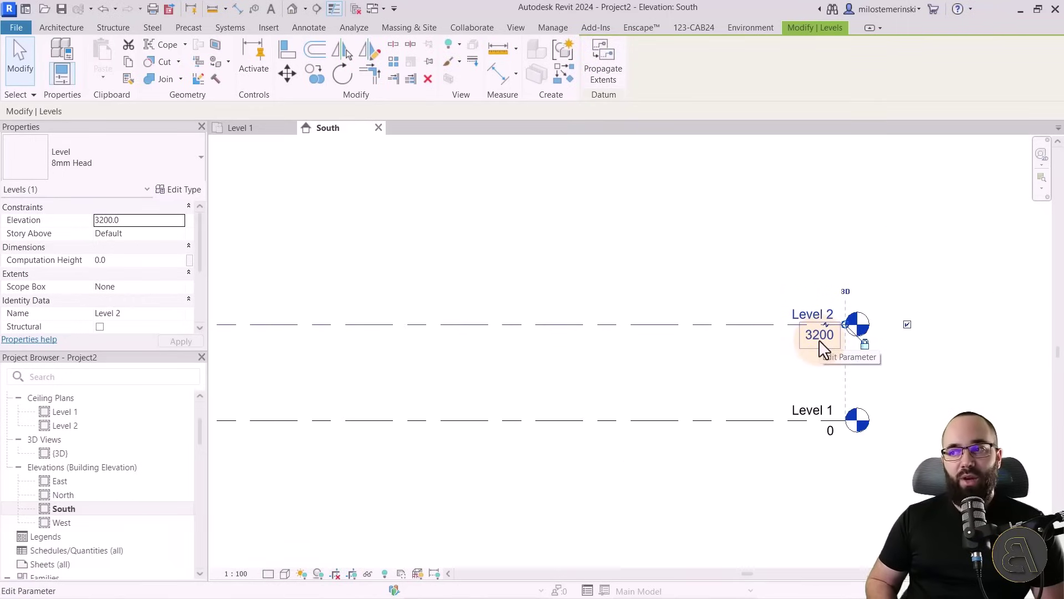
scroll(819, 339, "down", 3)
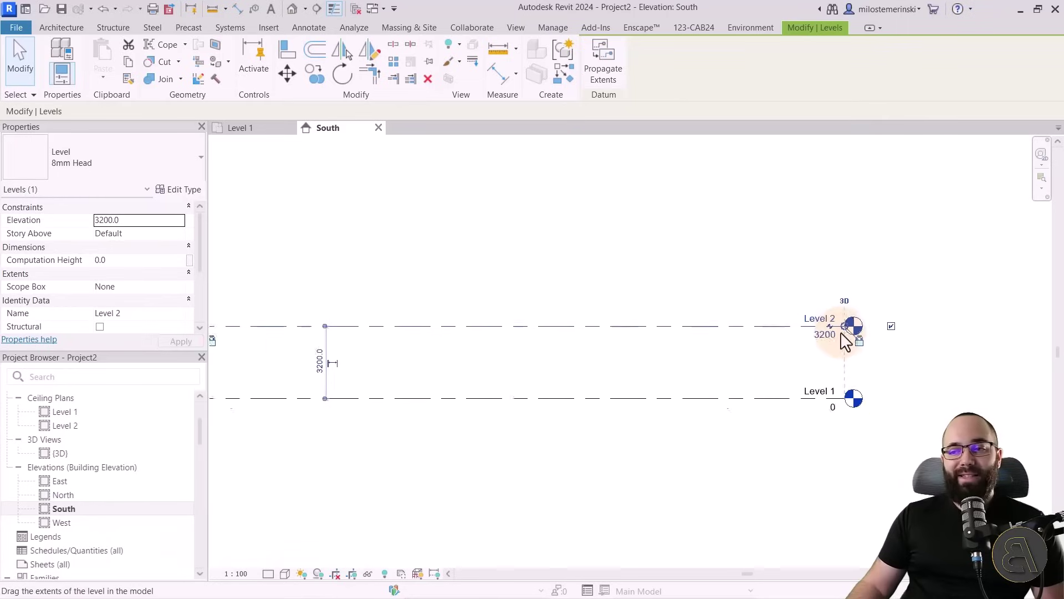
mouse_move(682, 375)
middle_mouse_down()
mouse_move(657, 385)
mouse_move(677, 364)
middle_mouse_up()
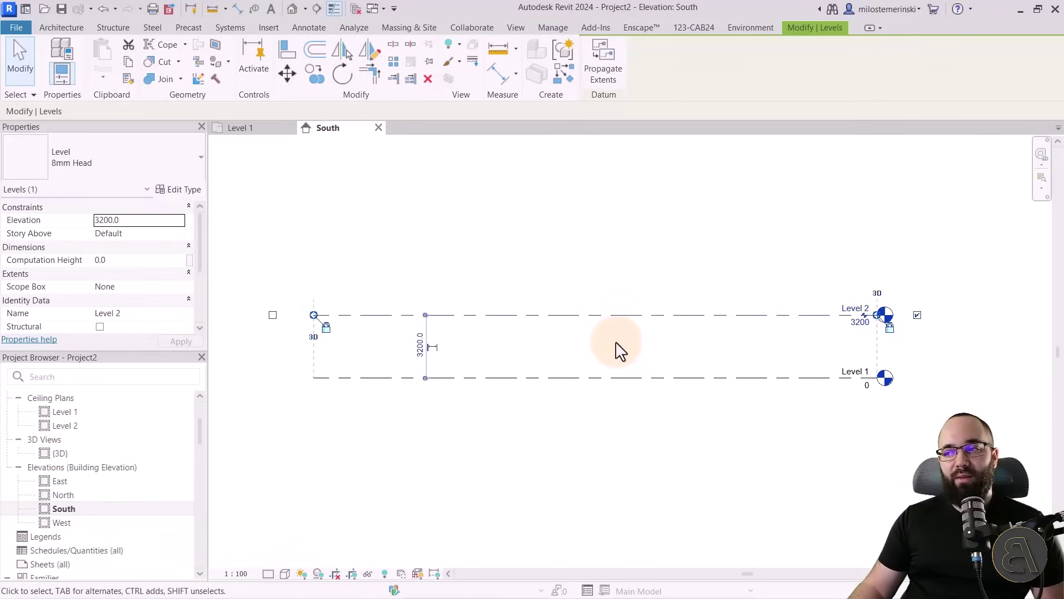
scroll(616, 343, "up", 3)
scroll(617, 352, "down", 1)
middle_click_drag(616, 354, 606, 369)
left_click(527, 432)
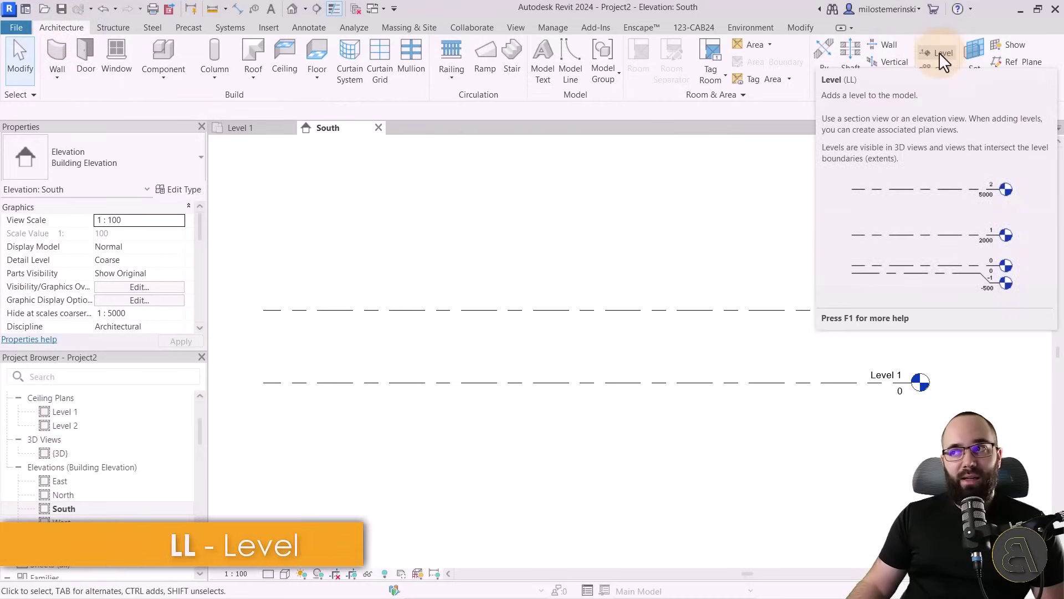
left_click(940, 52)
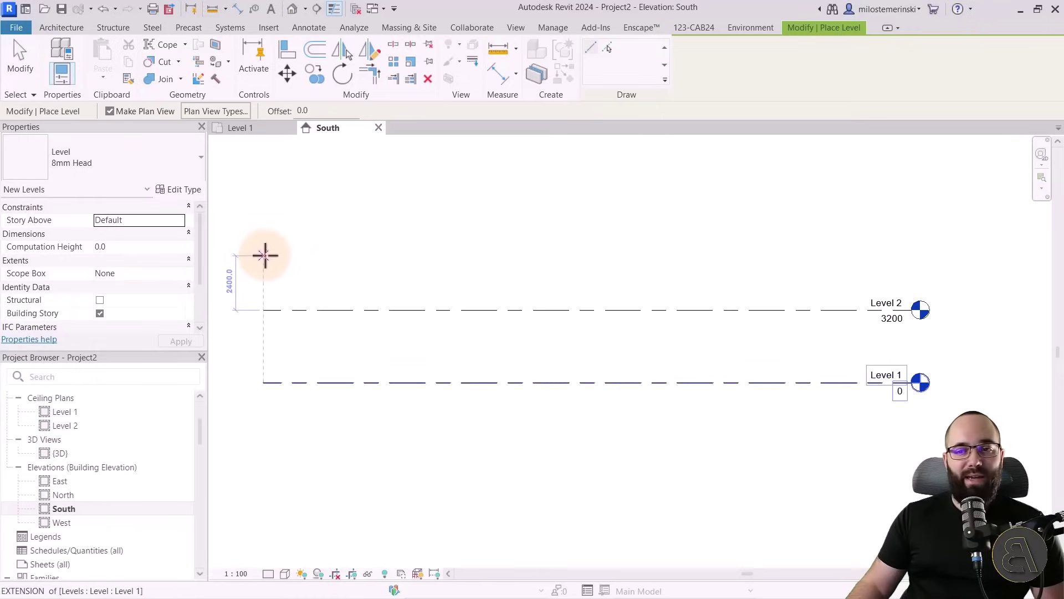
left_click(264, 256)
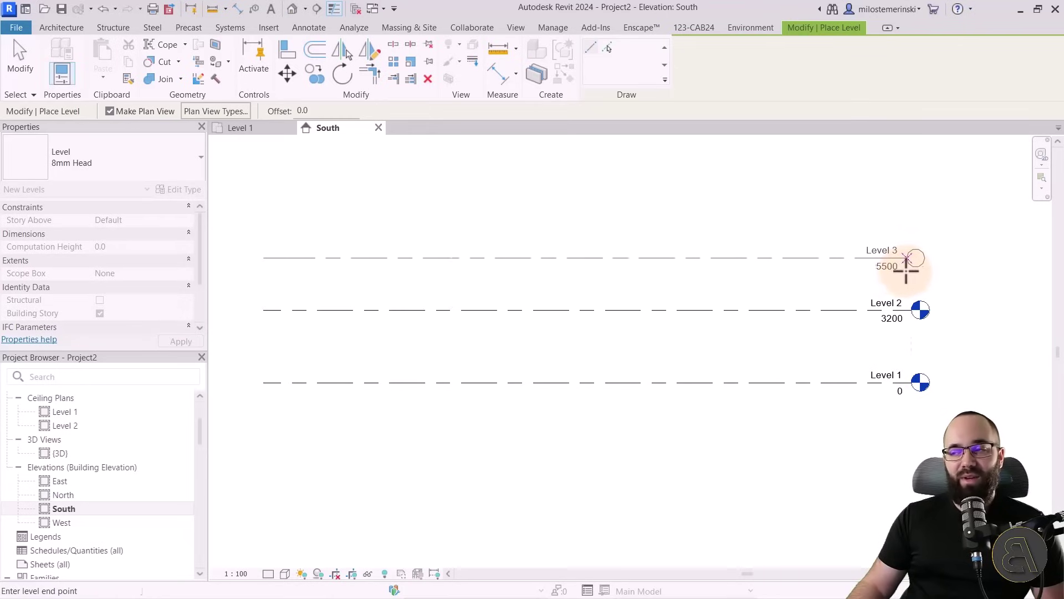
left_click(912, 259)
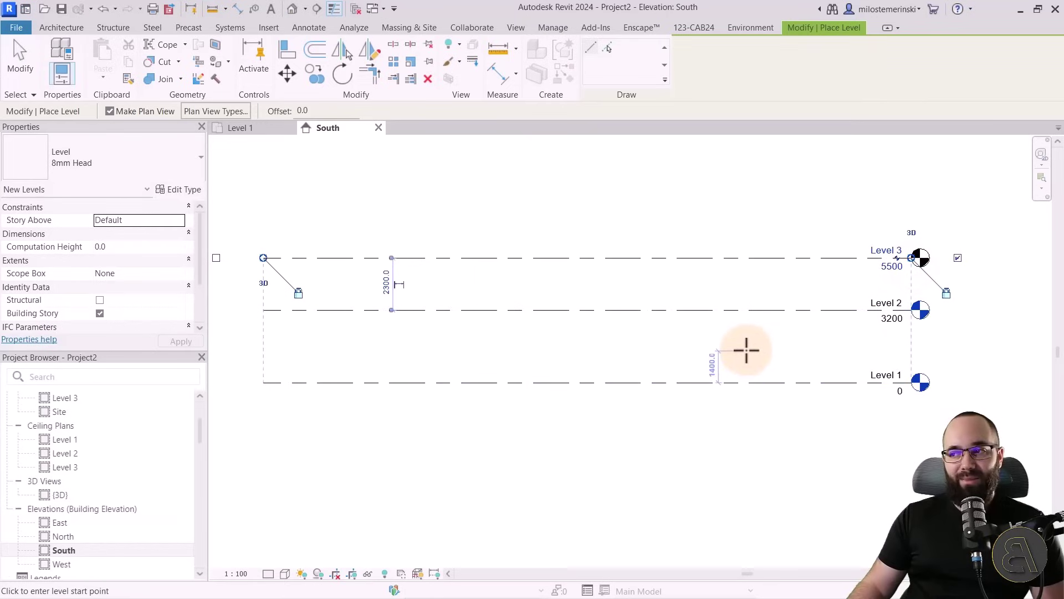
key("Escape")
key("Escape")
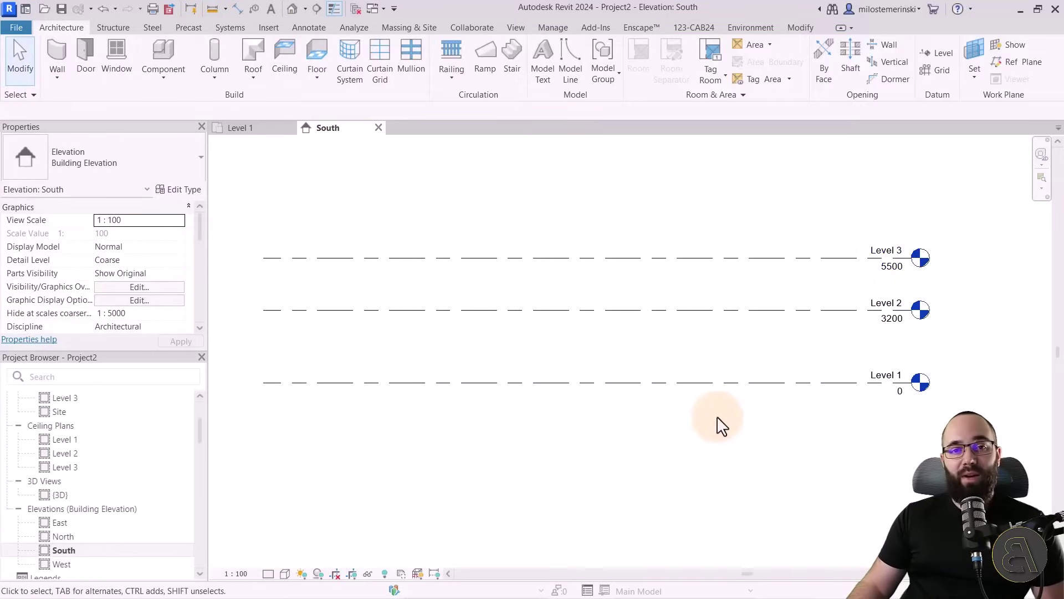
Set the elevation of Level 3 to 5000 mm in the South view
left_click(889, 266)
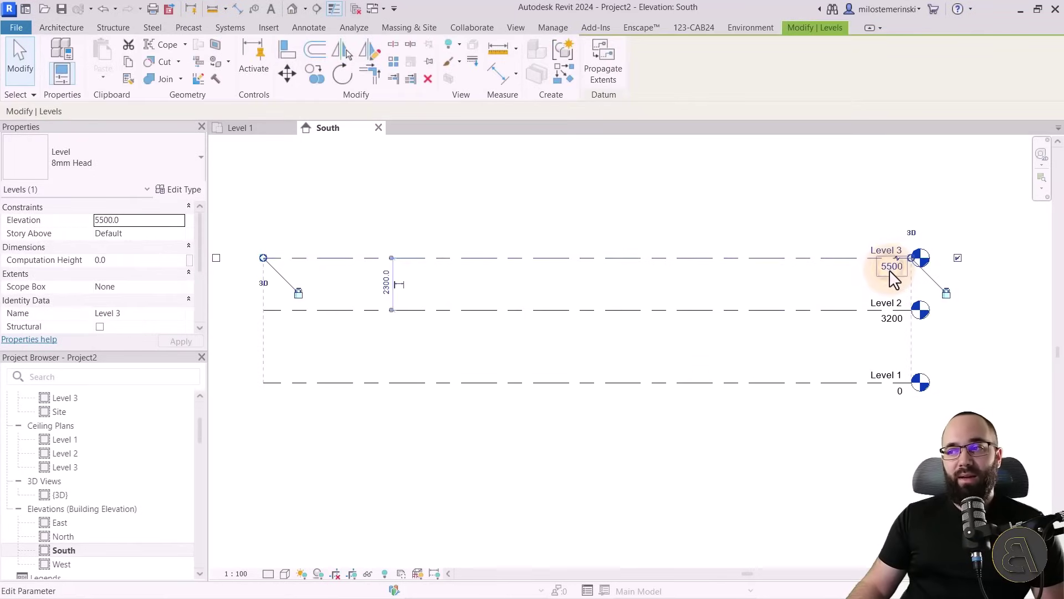
left_click(888, 269)
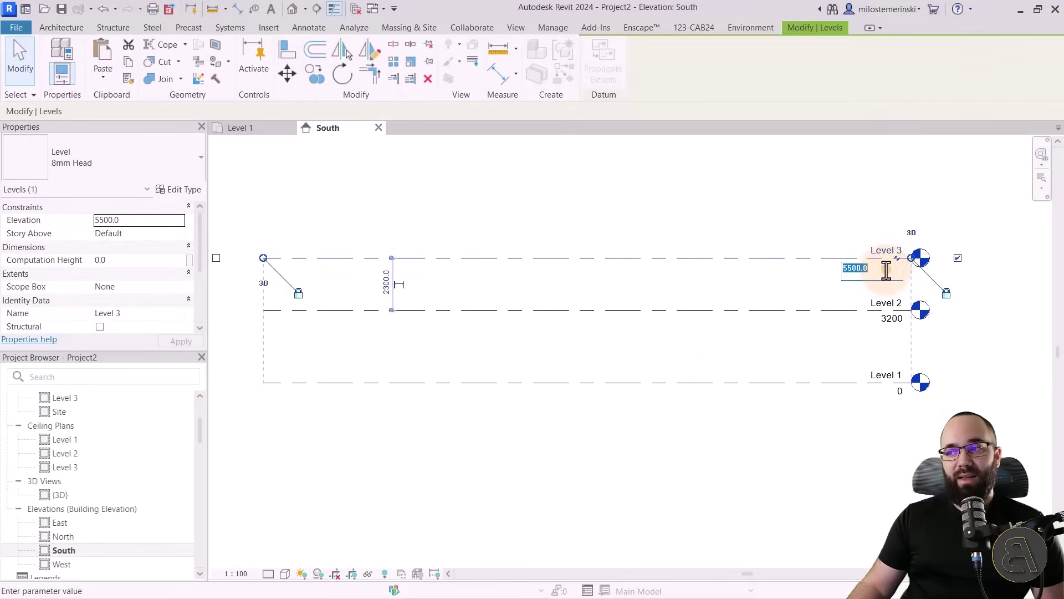
type("5000")
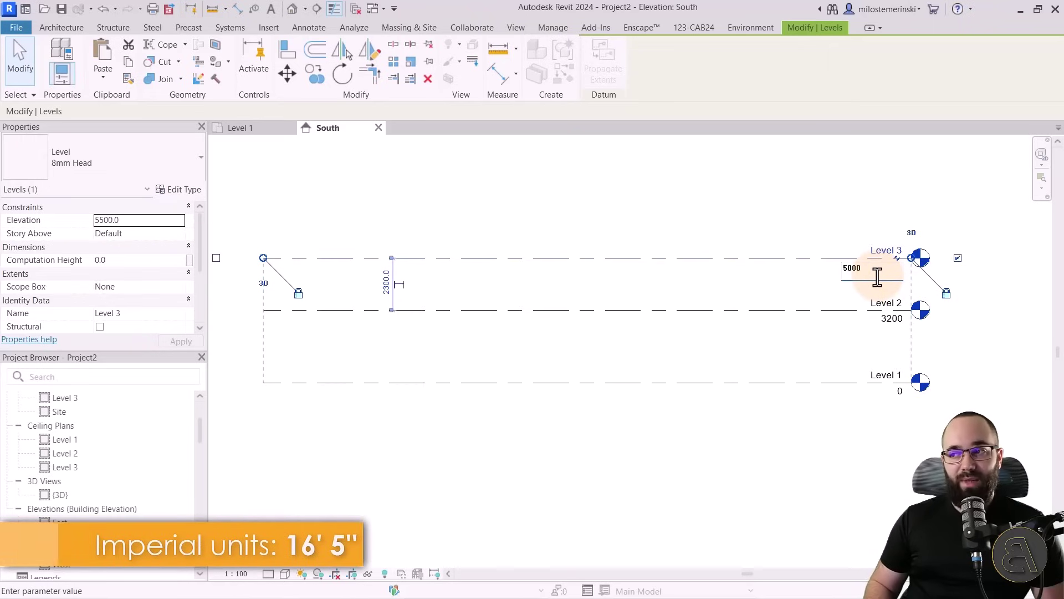
key("Return")
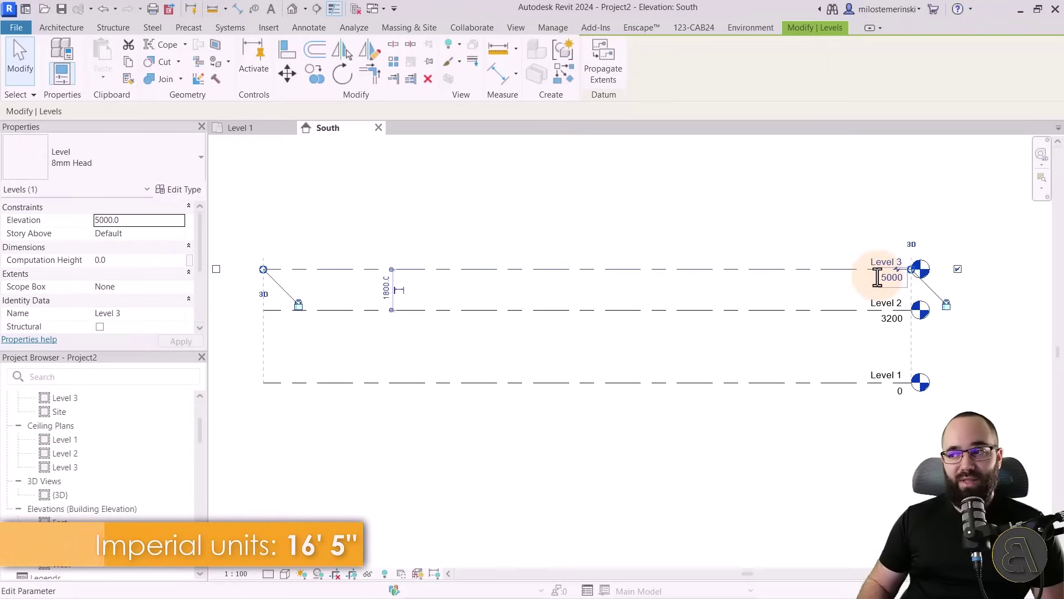
left_click(750, 242)
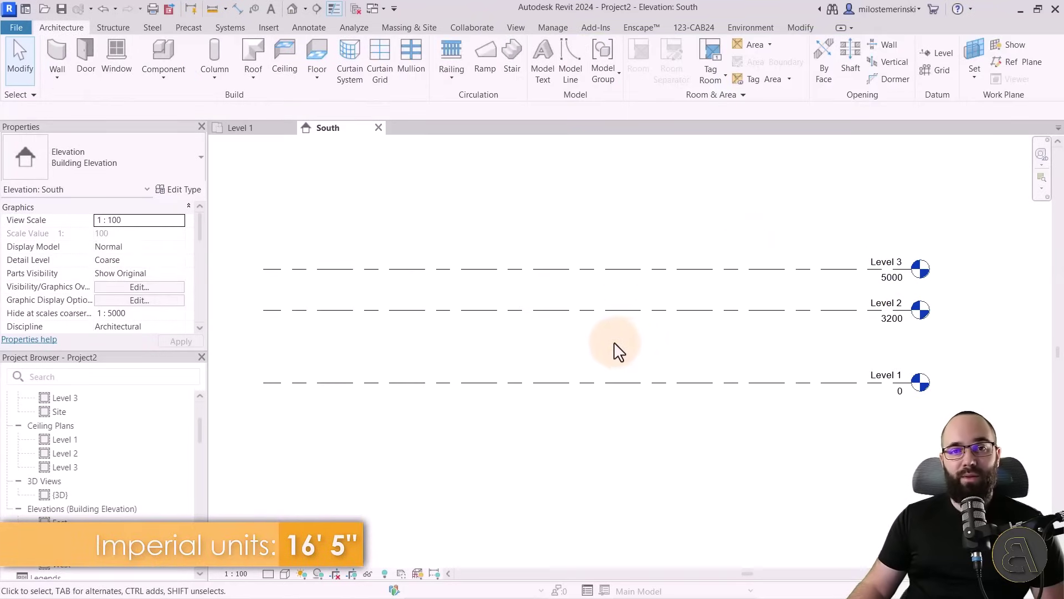
middle_click_drag(563, 332, 559, 333)
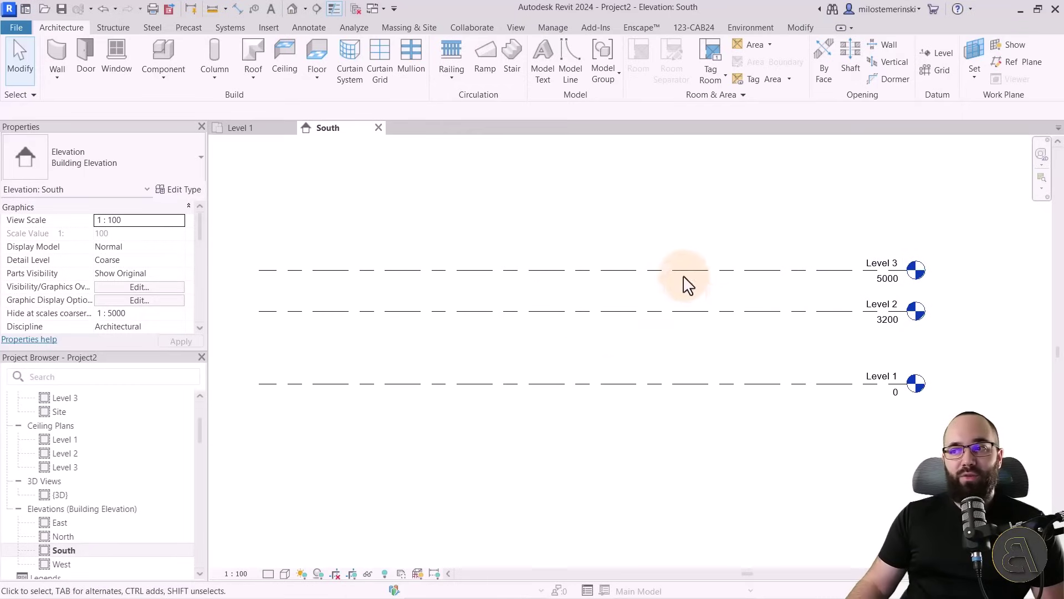
middle_click_drag(617, 324, 592, 331)
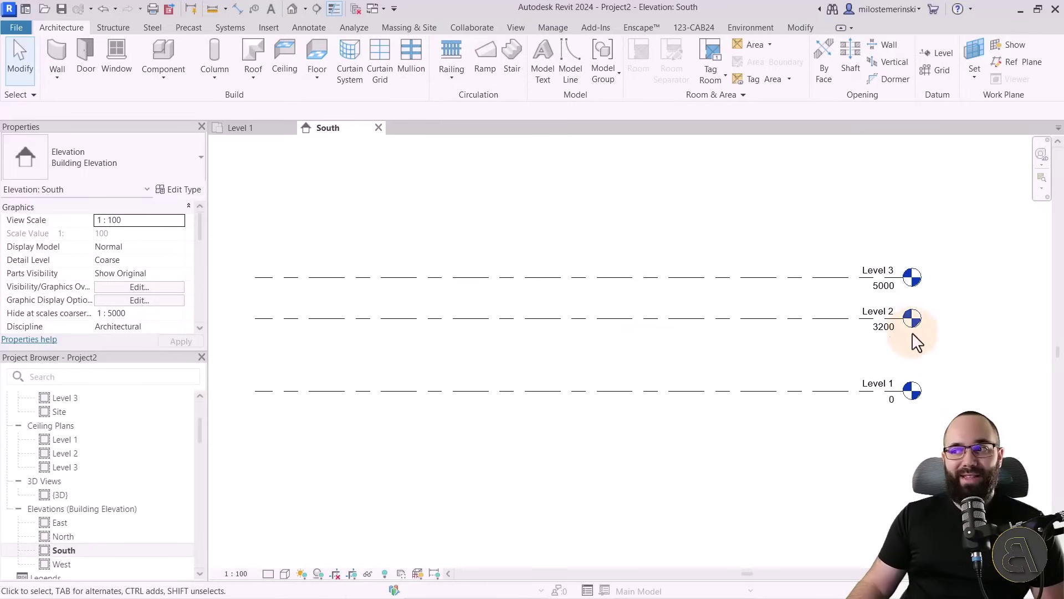
middle_click_drag(533, 360, 548, 377)
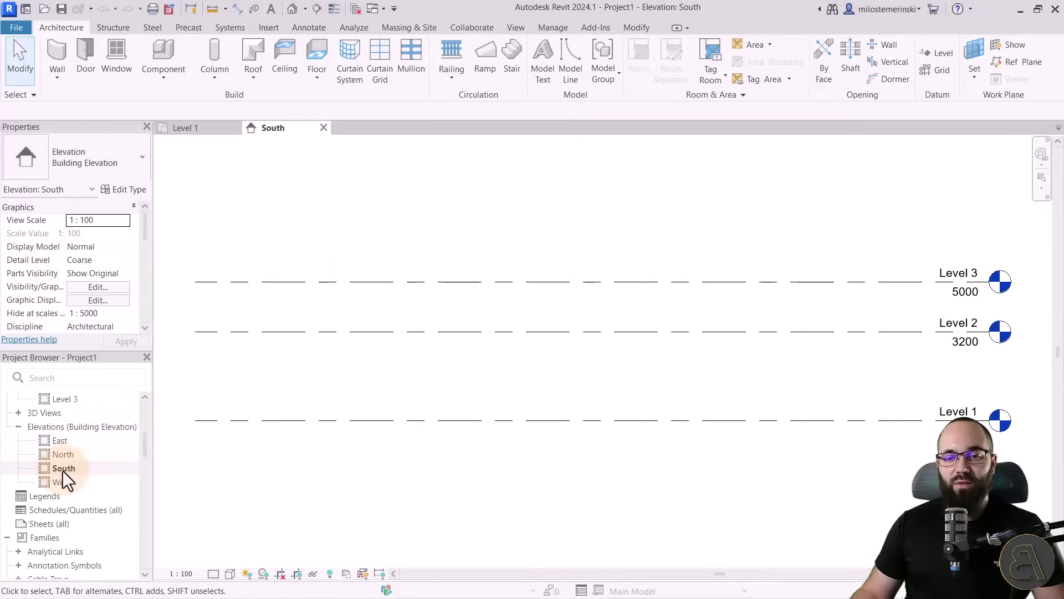
Open the Level 1 floor plan
scroll(61, 468, "up", 4)
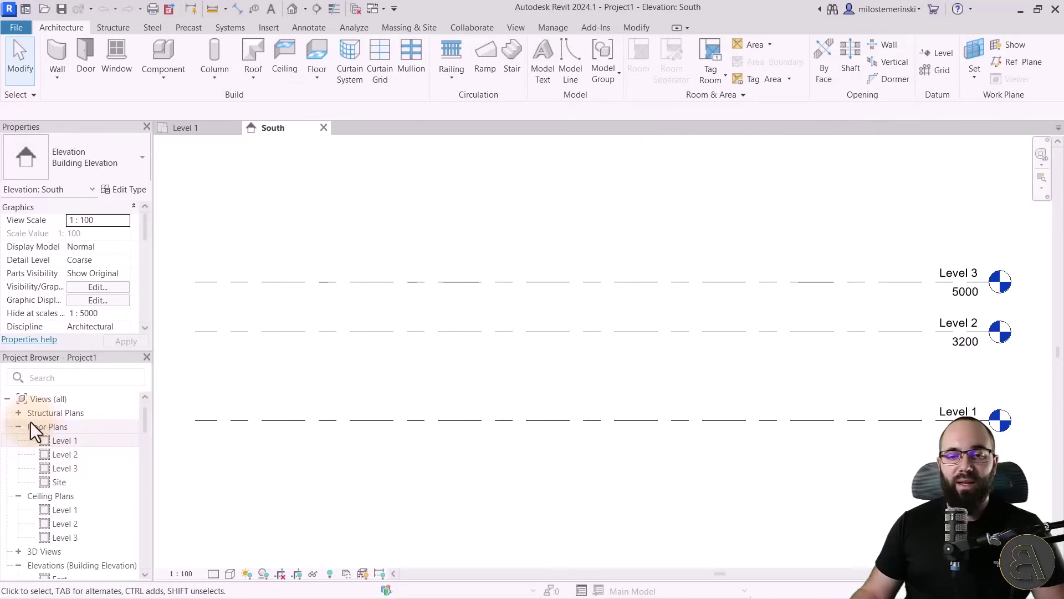
left_click(66, 442)
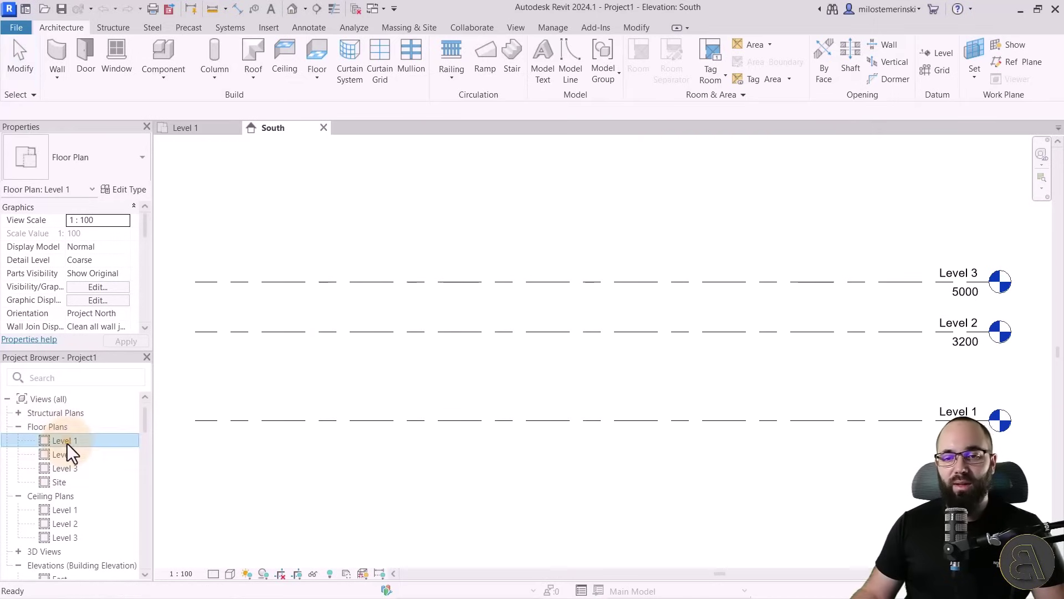
double_click(66, 442)
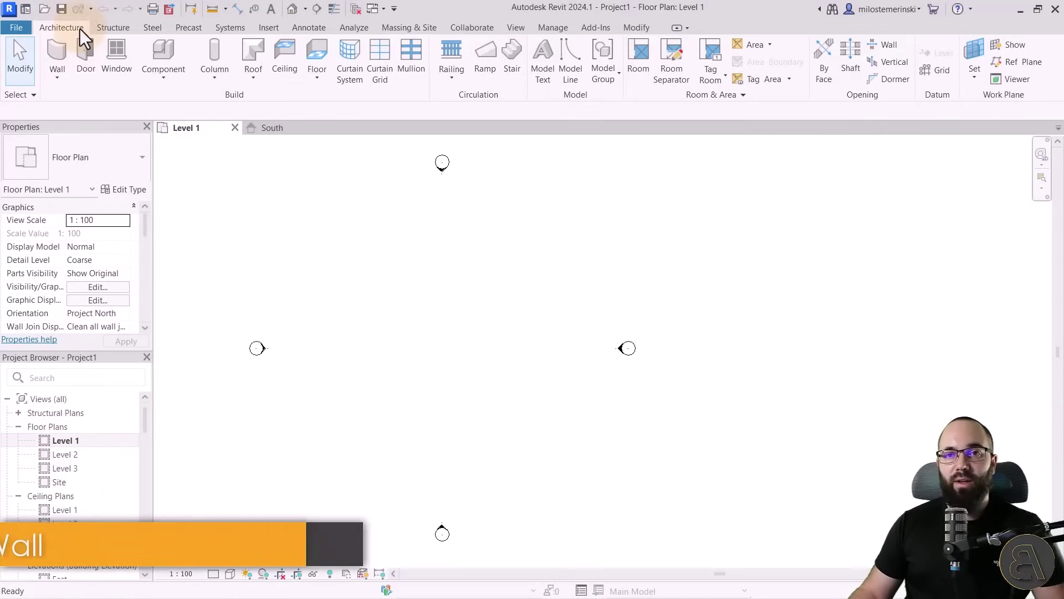
Start the Wall tool and choose the basic wall type LE-Wall - 300mm
left_click(58, 53)
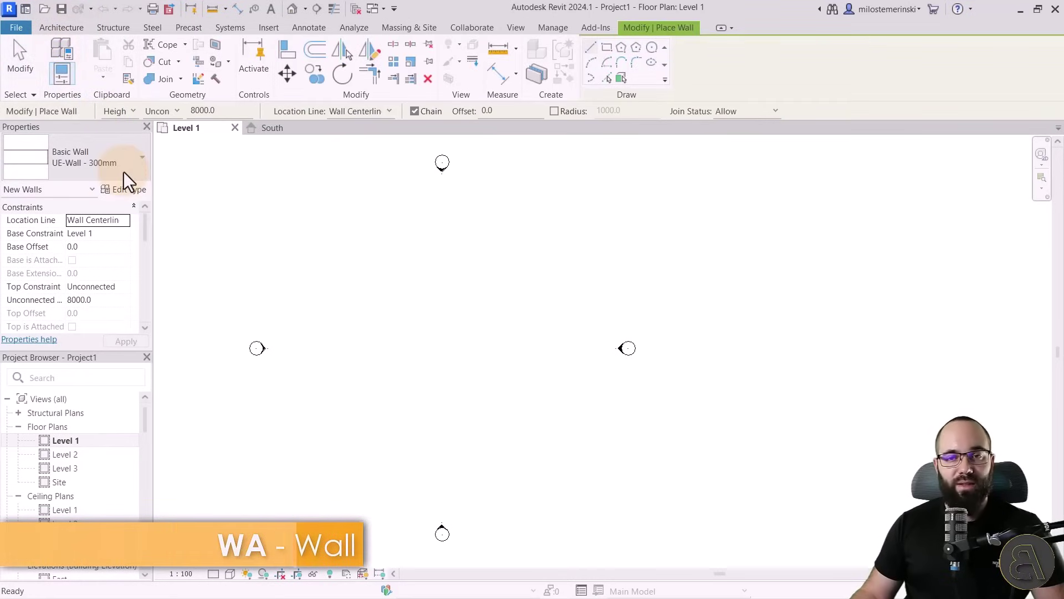
left_click(88, 164)
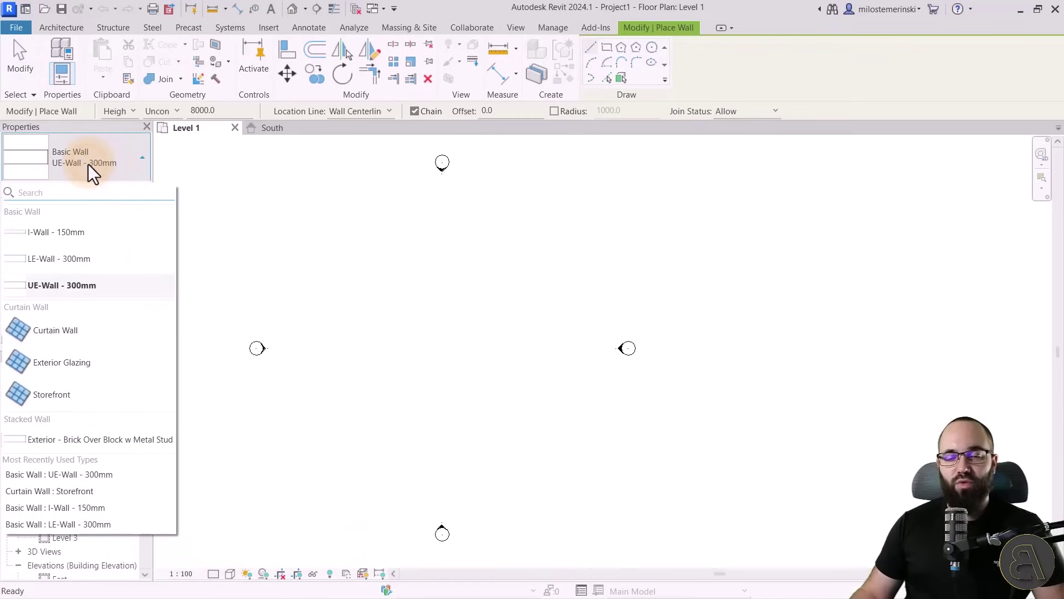
left_click(56, 331)
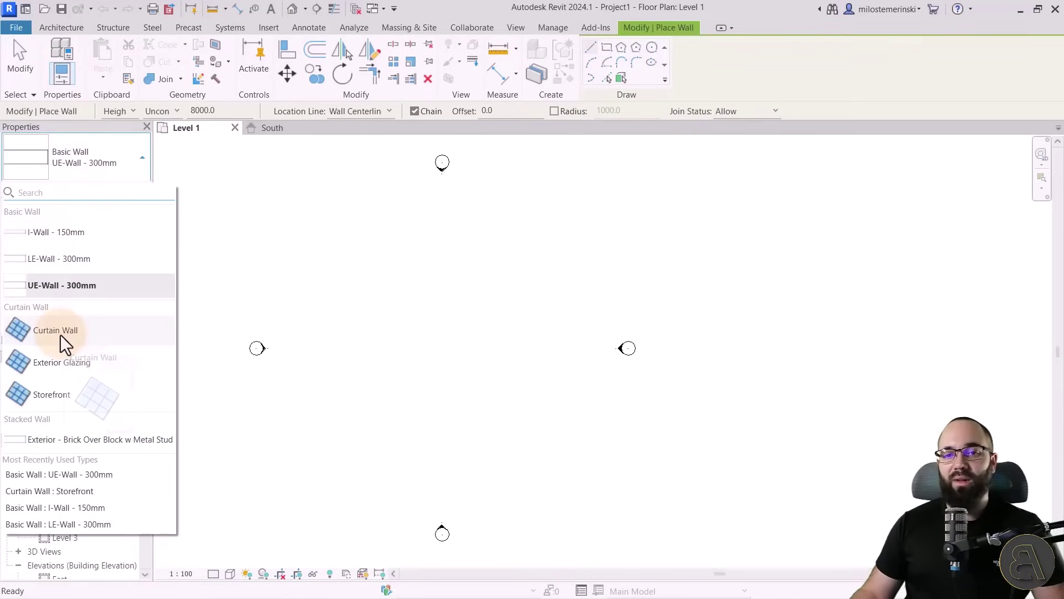
mouse_move(33, 264)
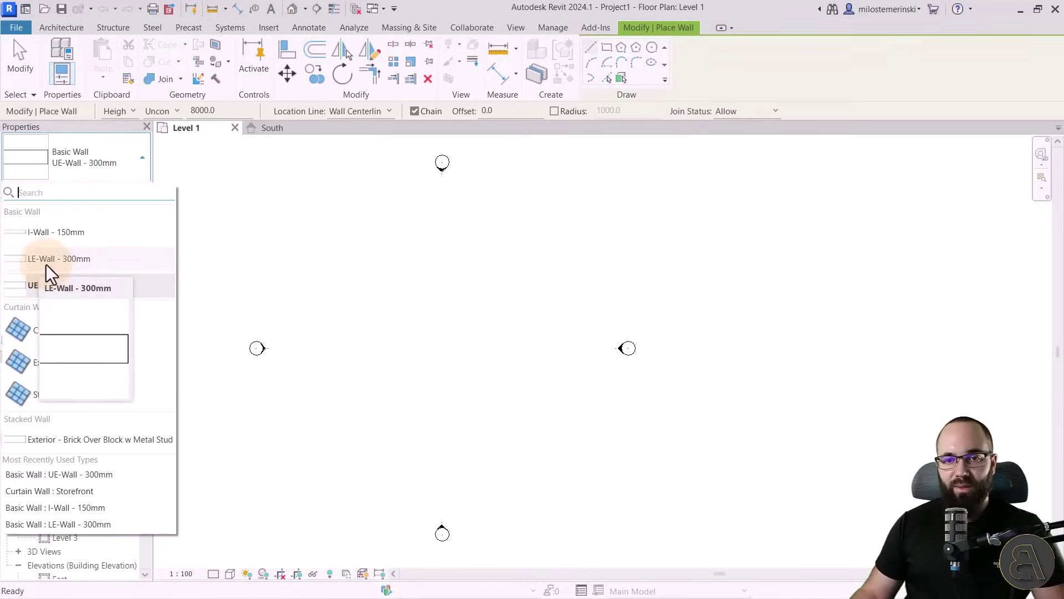
left_click(45, 264)
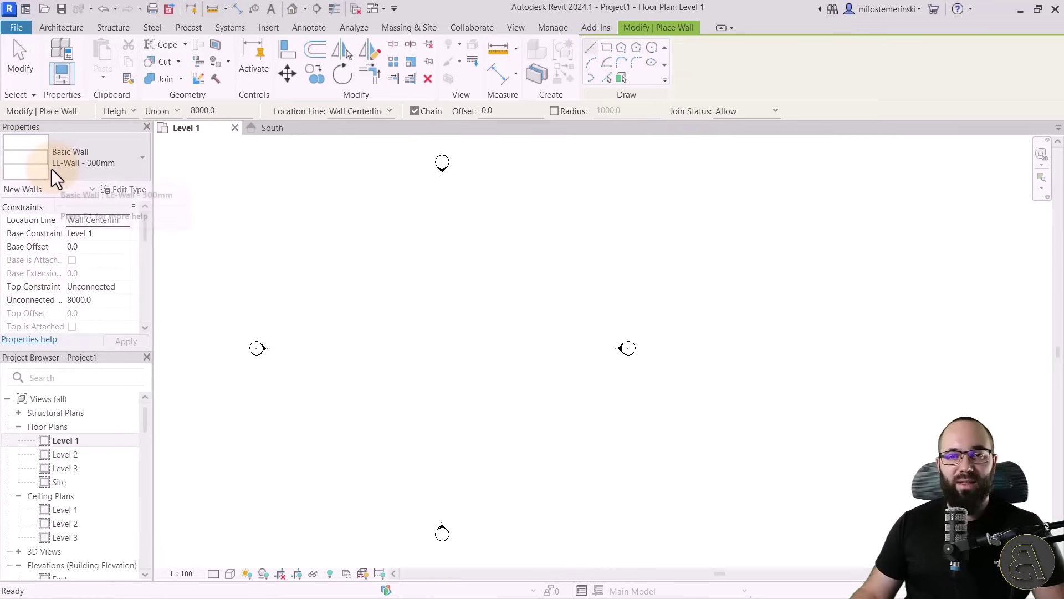
Constrain the top of the new walls up to Level 2
mouse_move(58, 168)
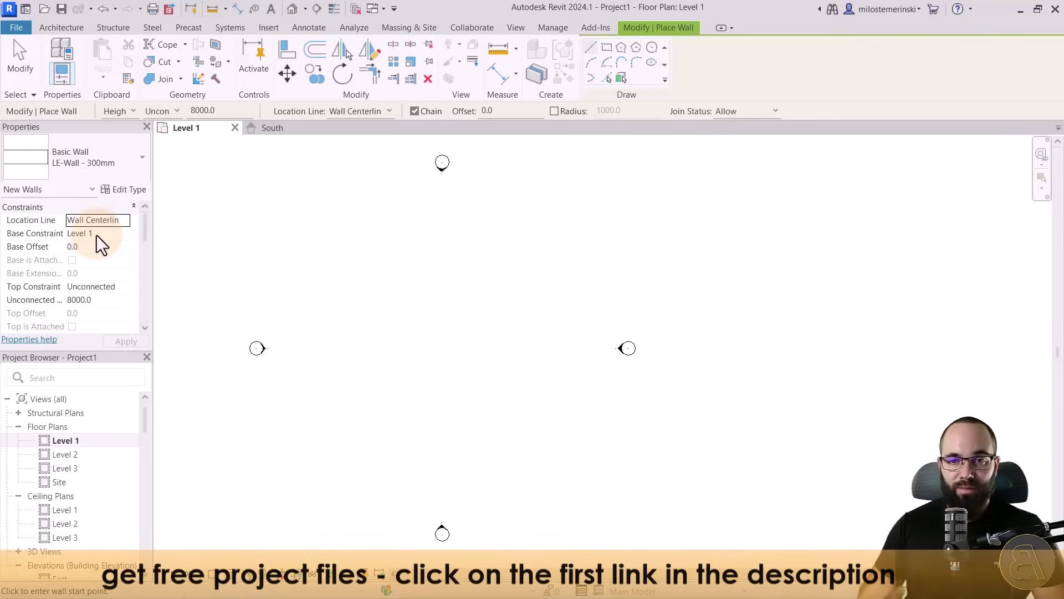
left_click(86, 286)
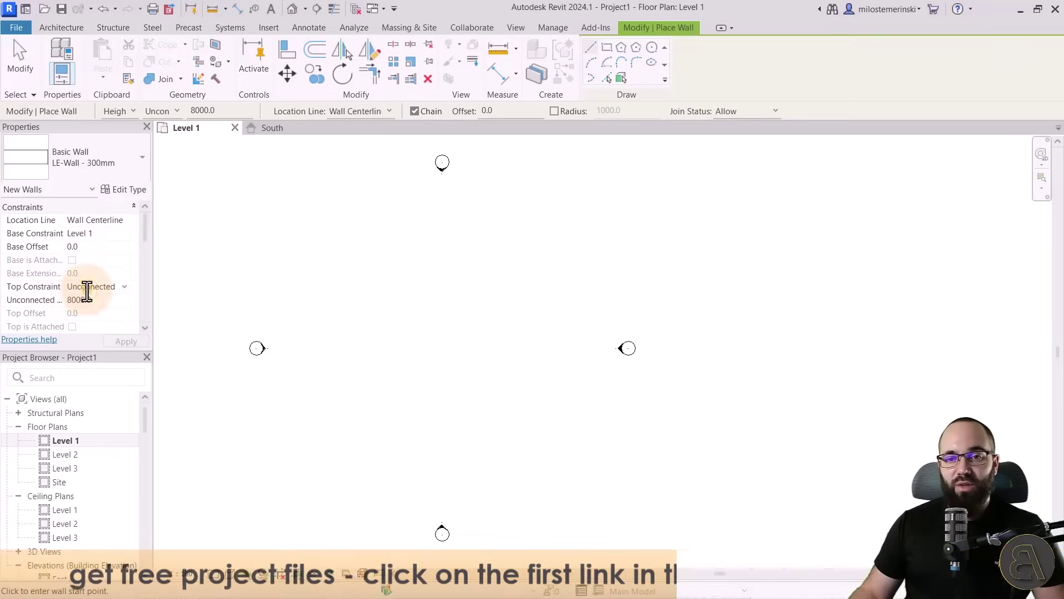
left_click(123, 288)
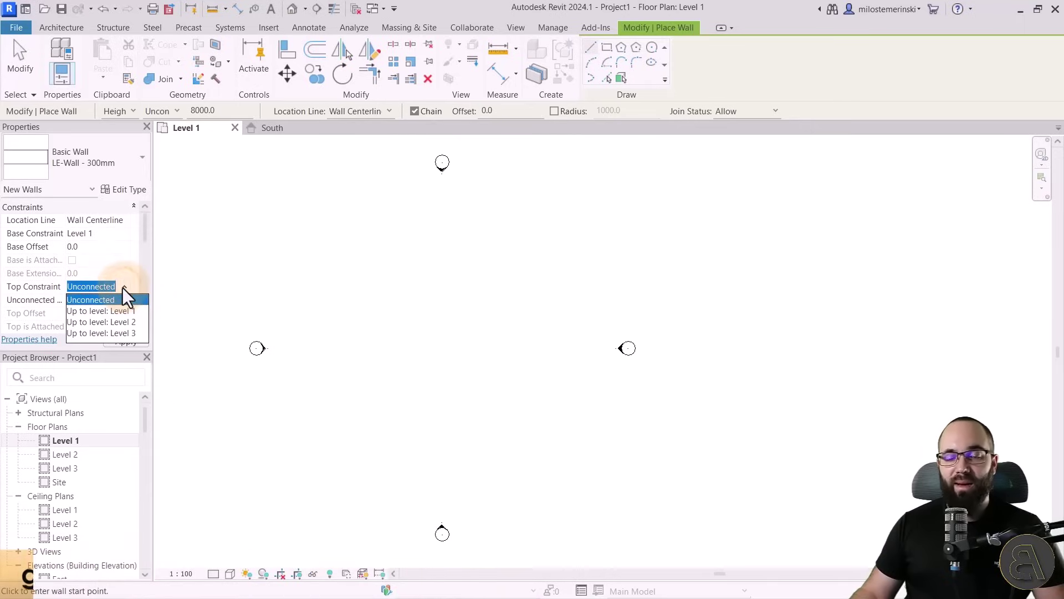
left_click(119, 324)
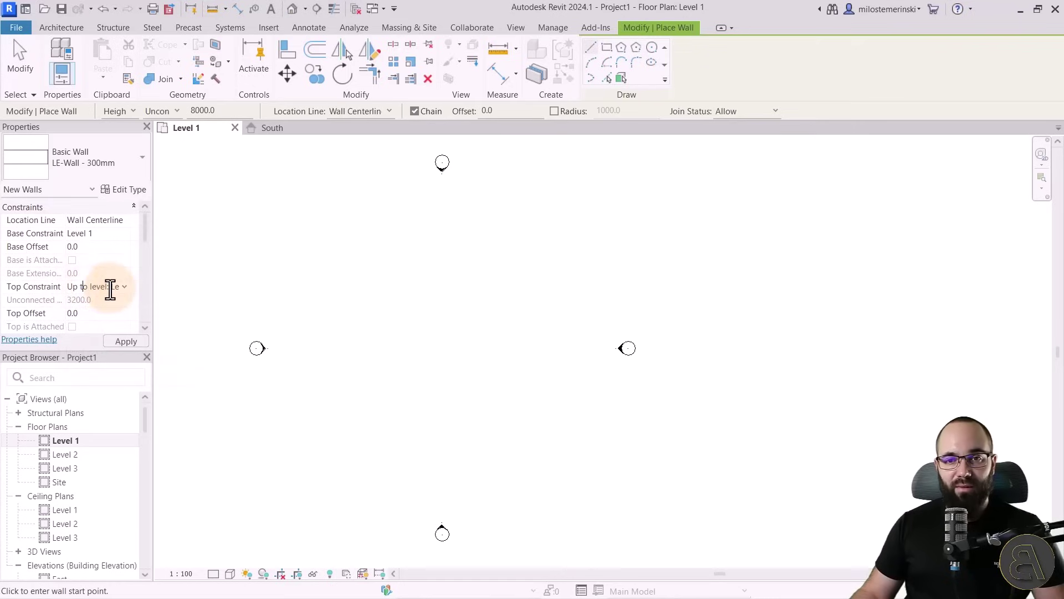
left_click(119, 341)
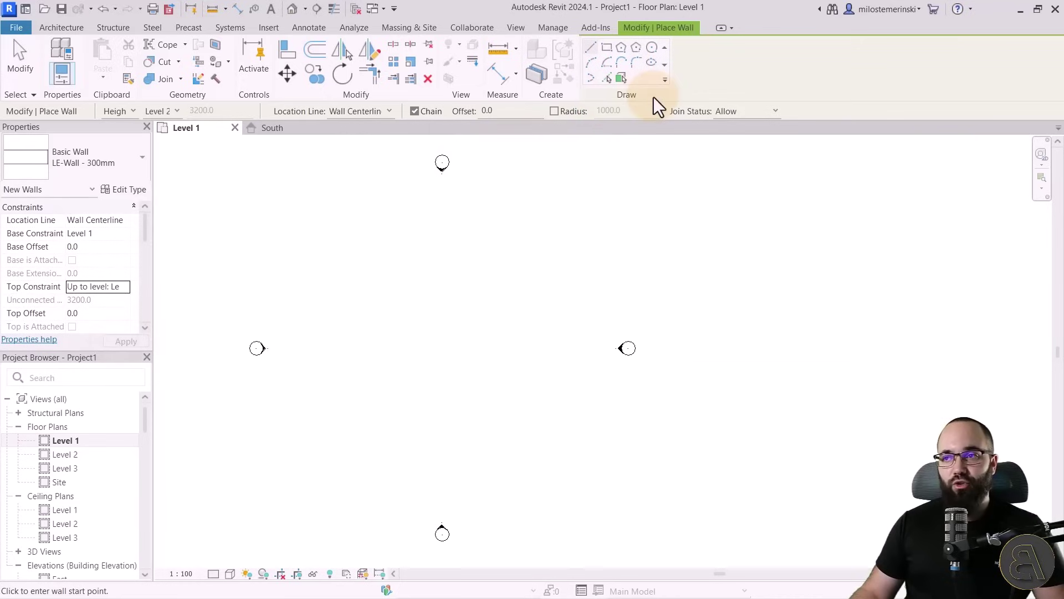
Draw a rectangle of walls about 6739 mm wide and 8794 mm long between the four elevation markers
left_click(607, 48)
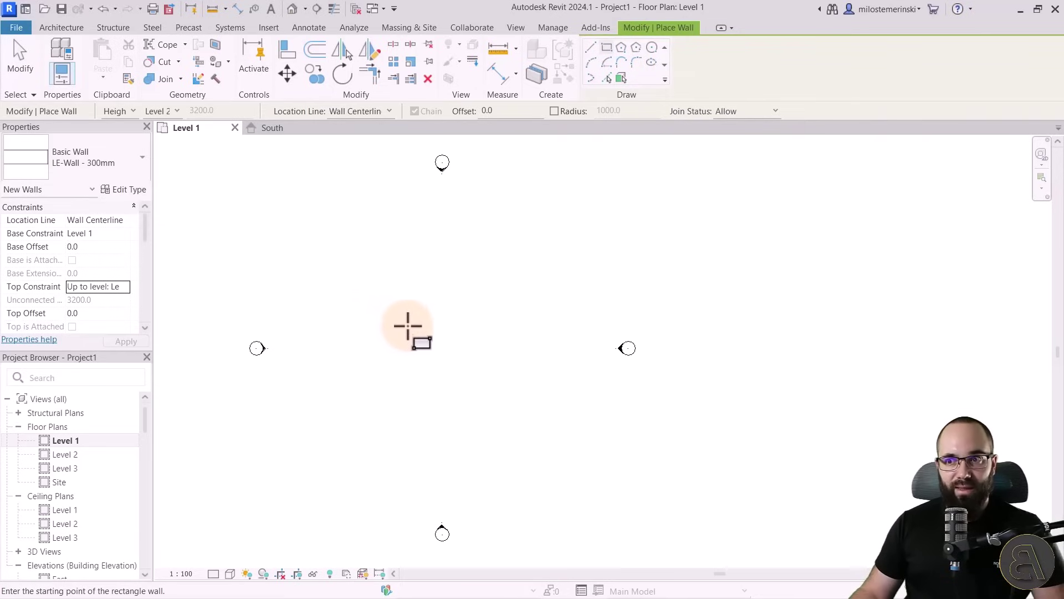
left_click(399, 305)
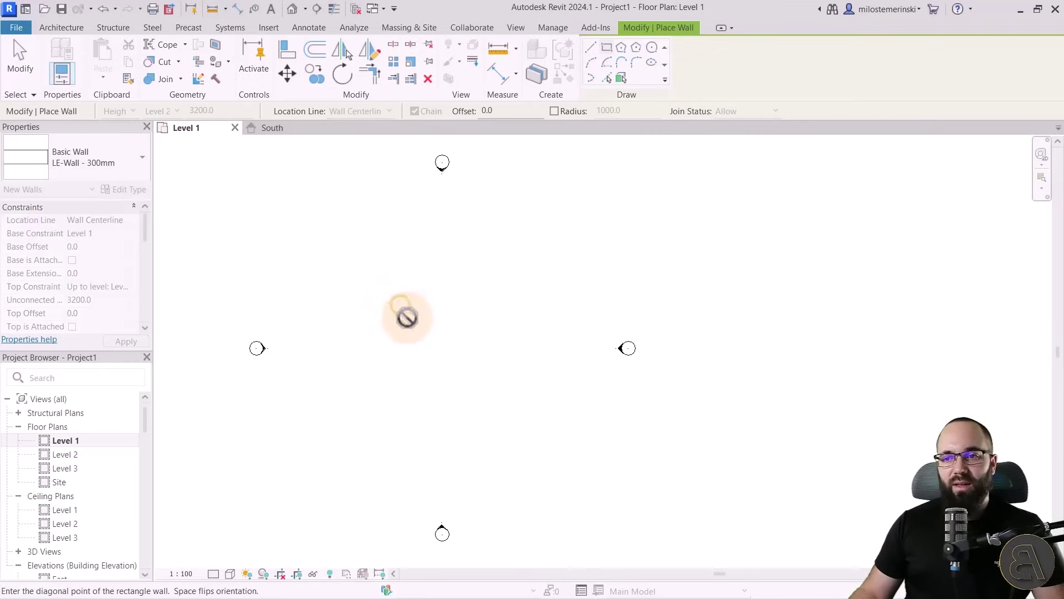
left_click(476, 403)
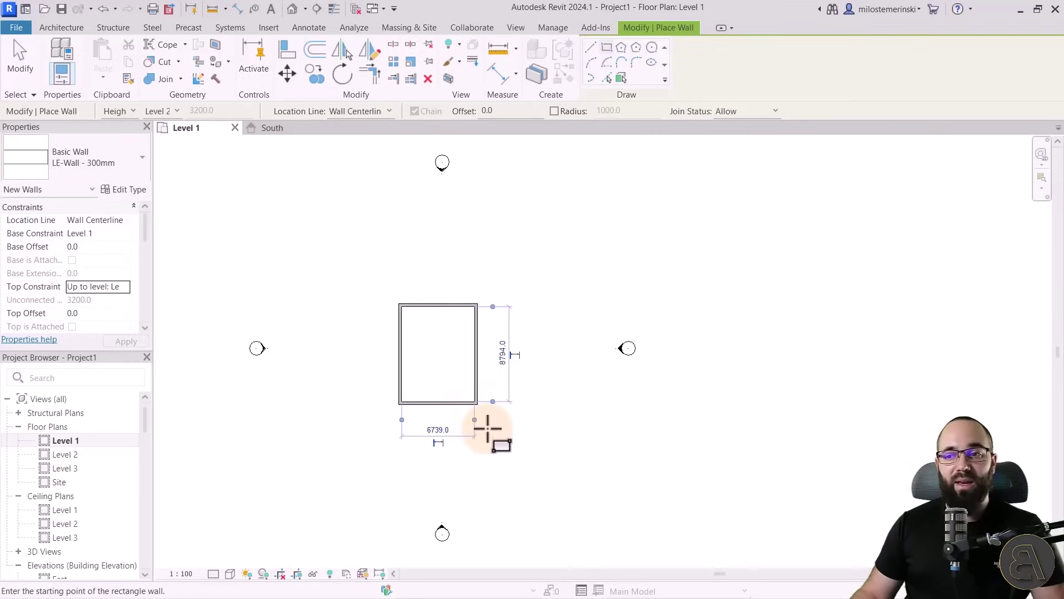
key("Escape")
key("Escape")
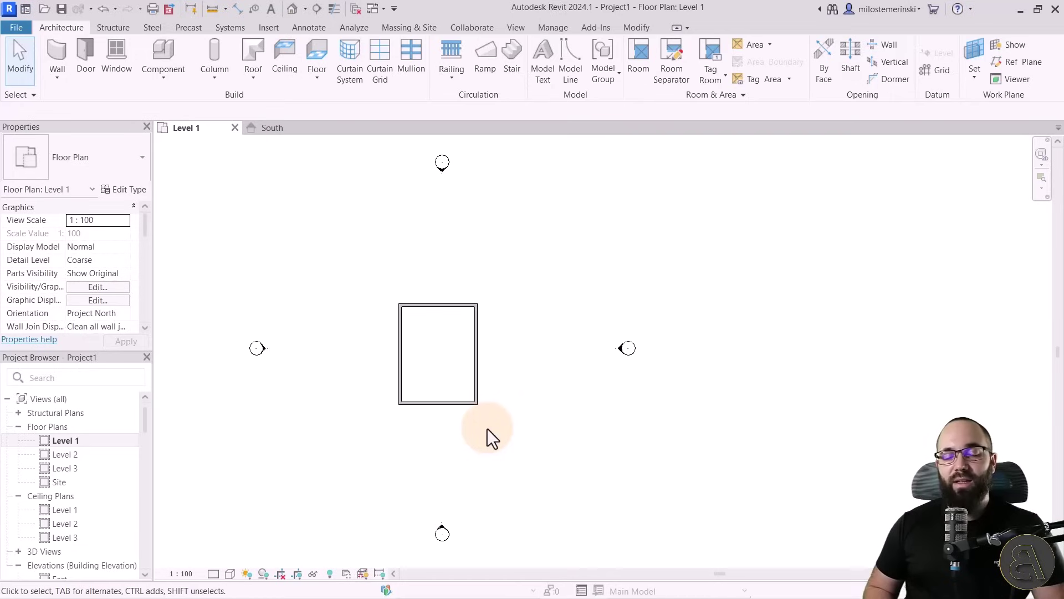
Select the rectangle's left wall and examine which wall edges its temporary dimension measures between
scroll(461, 354, "up", 1)
middle_click_drag(458, 354, 473, 420)
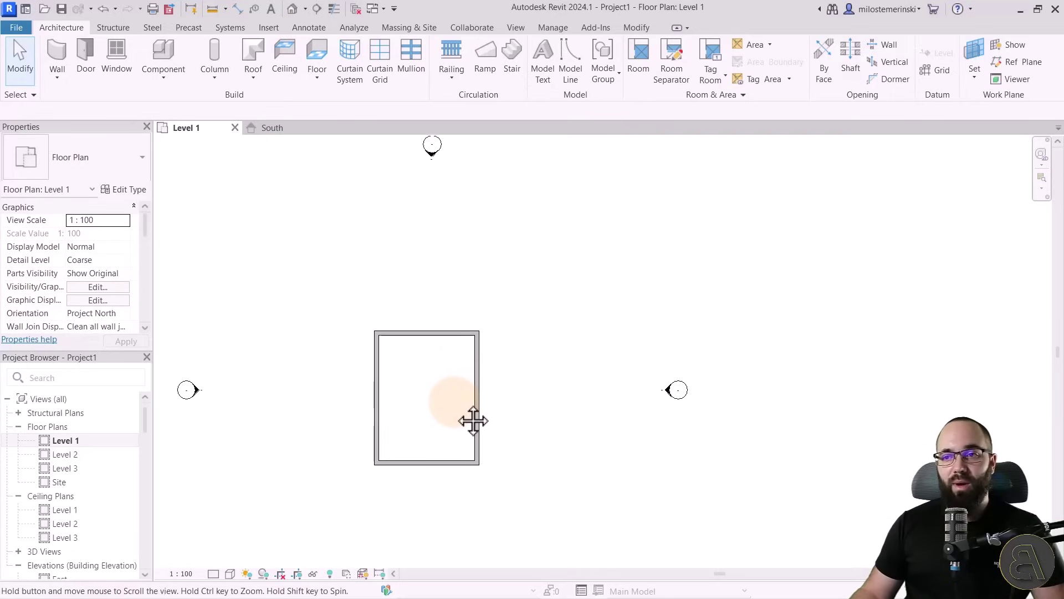
left_click(375, 405)
scroll(437, 415, "up", 1)
scroll(427, 407, "up", 1)
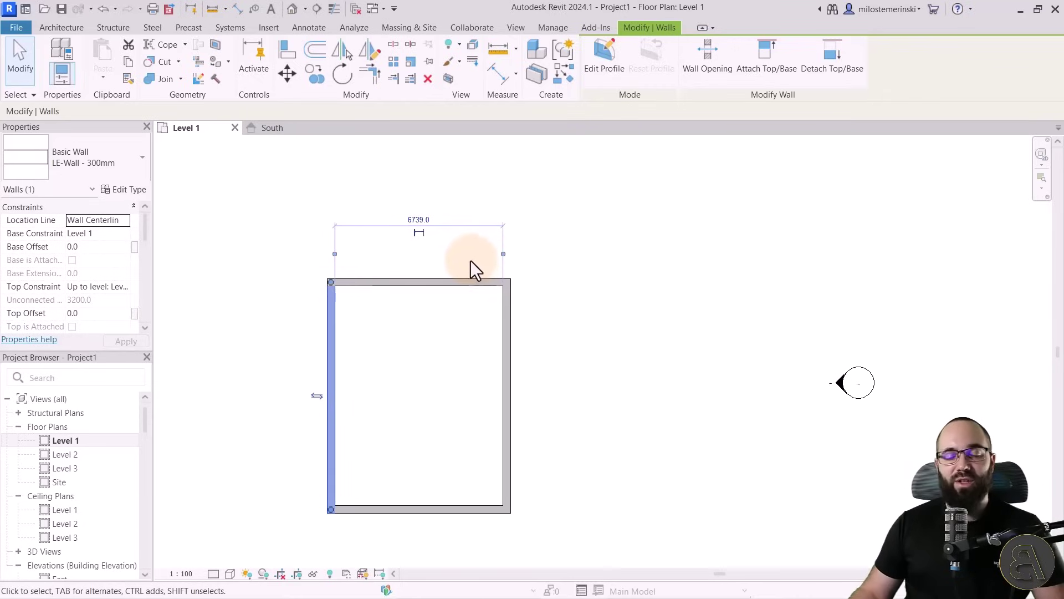
scroll(460, 261, "up", 2)
scroll(454, 264, "up", 1)
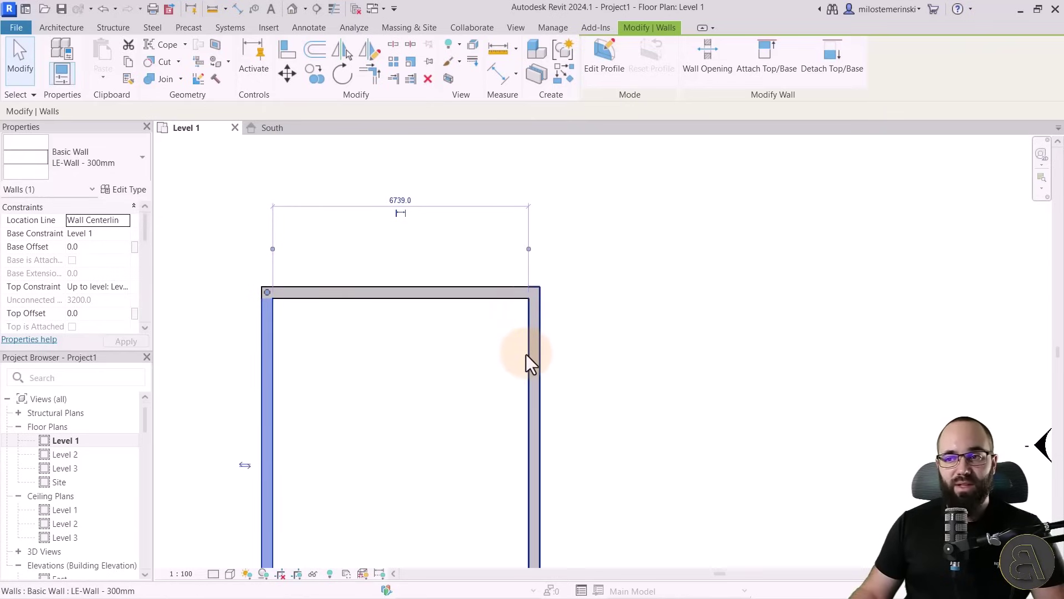
left_click(410, 359)
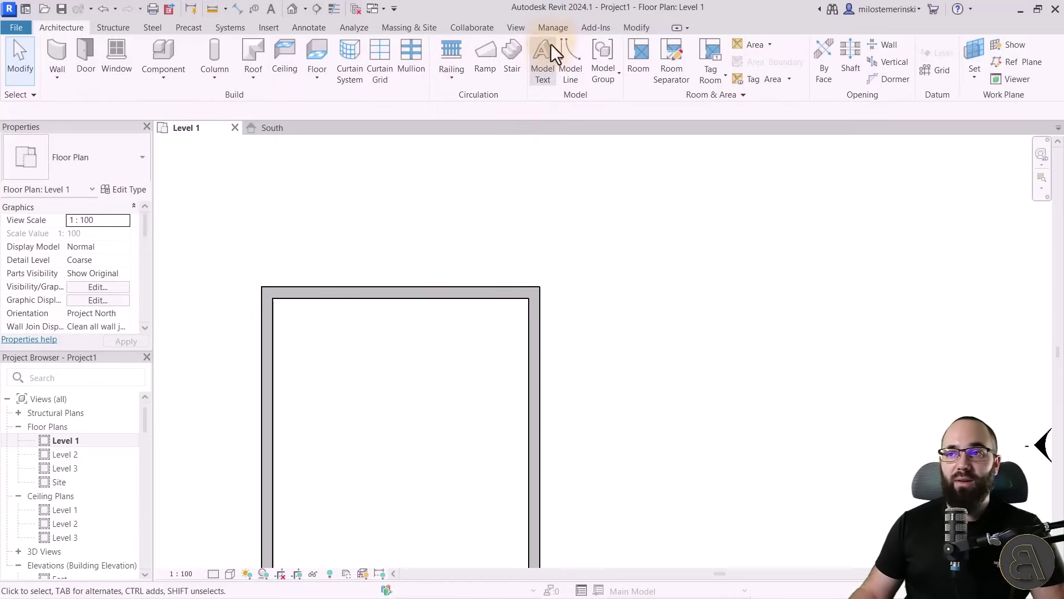
Check the temporary dimension settings and accept measuring walls from Faces and doors and windows from Openings
left_click(553, 26)
left_click(316, 81)
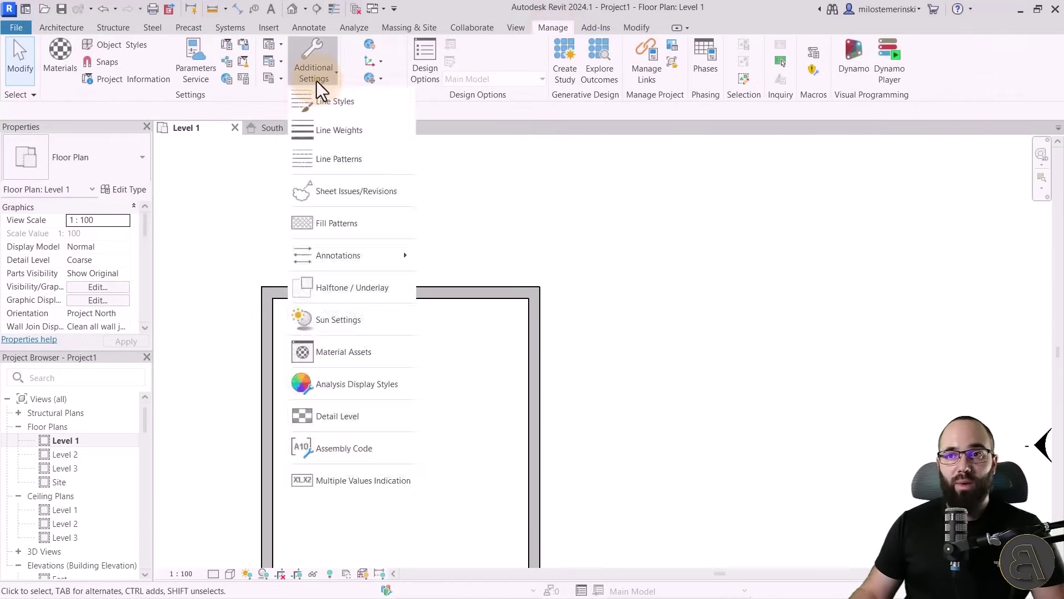
mouse_move(331, 255)
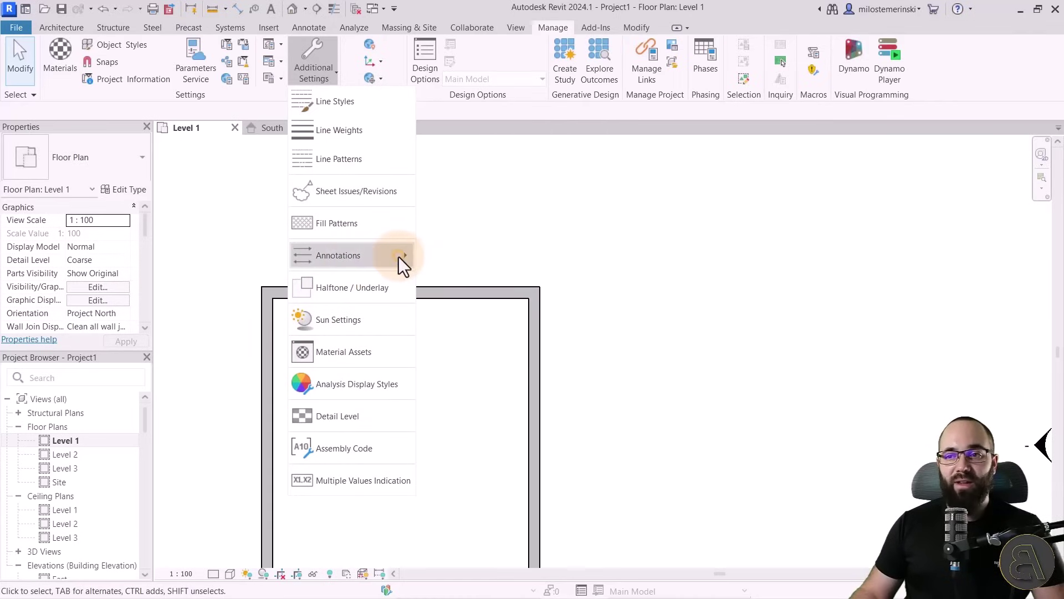
mouse_move(398, 256)
left_click(458, 281)
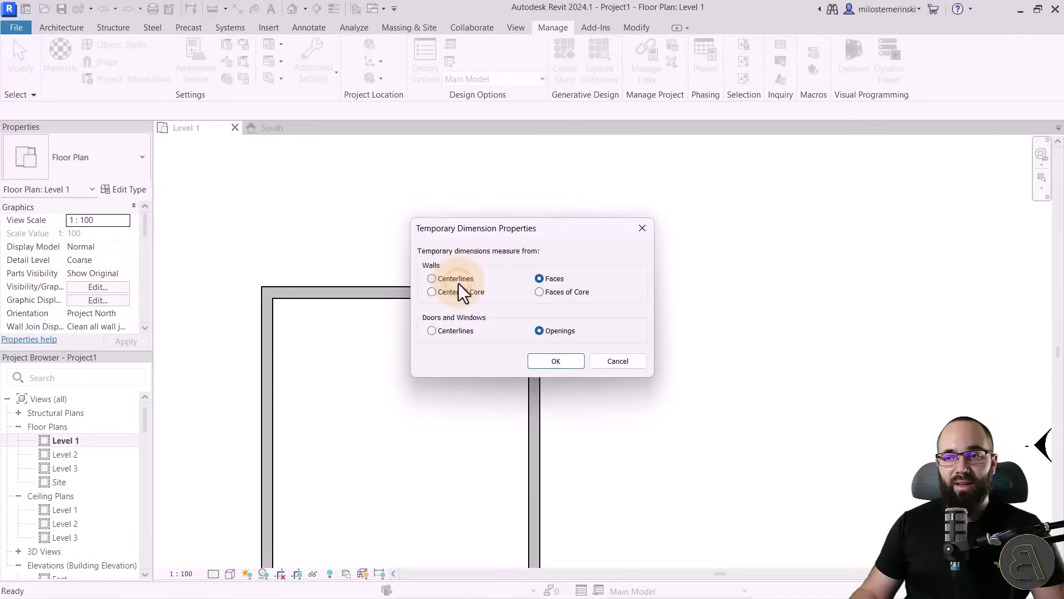
left_click_drag(474, 233, 289, 208)
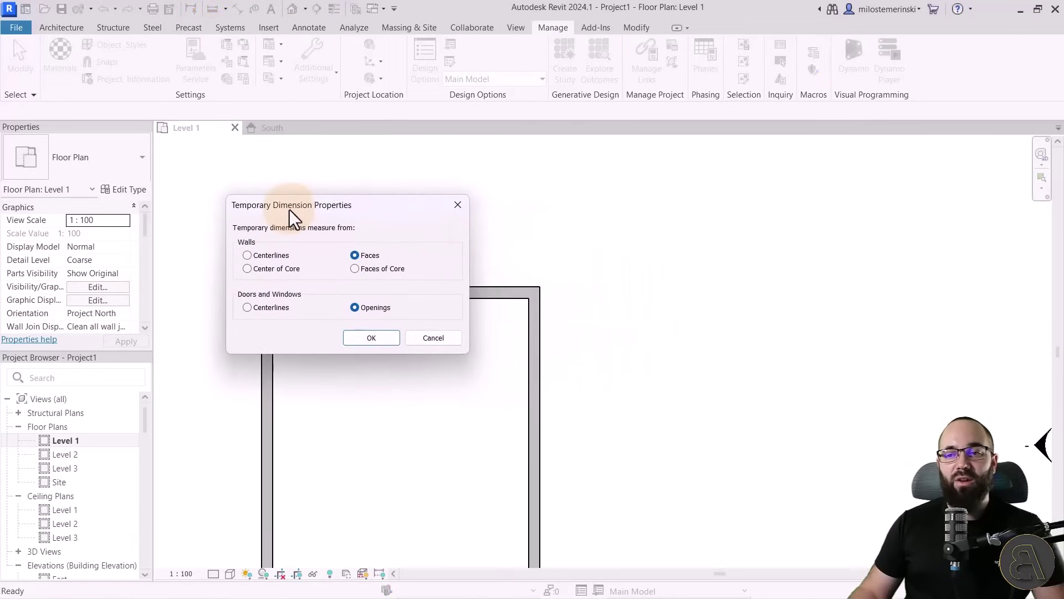
left_click(370, 337)
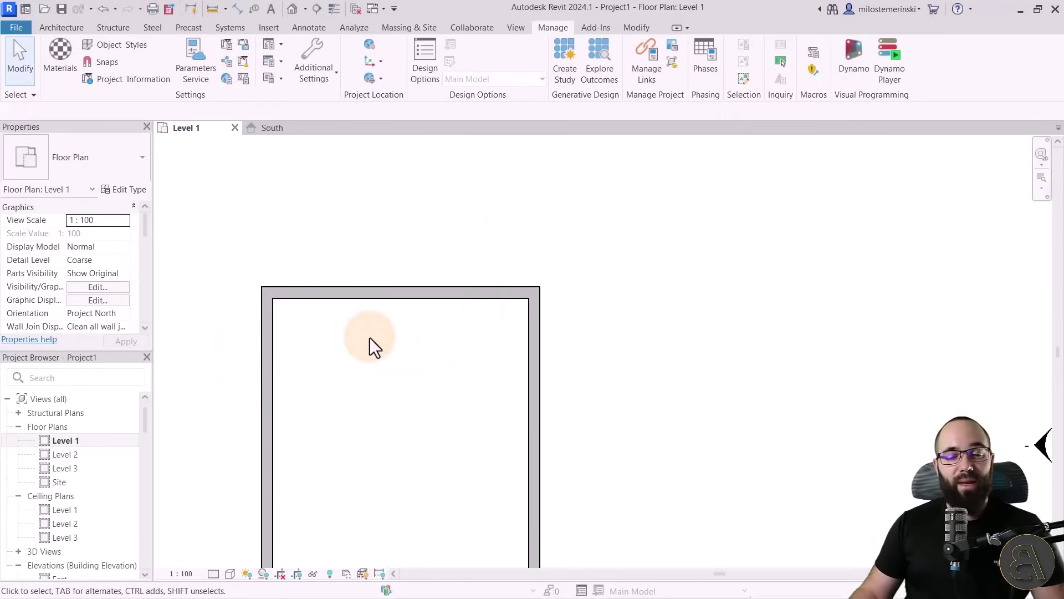
Move the rectangle's left wall by setting its inner-face distance to the right wall to 6000 mm
left_click(268, 351)
left_click(399, 258)
type("6000")
key("Return")
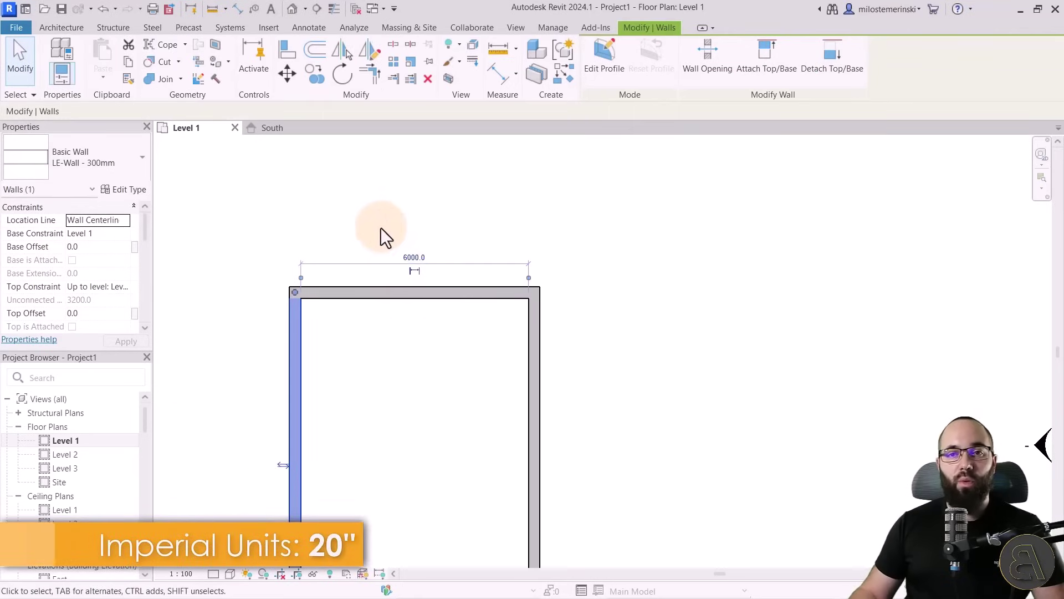
Move the rectangle's bottom wall by setting its inner-face distance to the top wall to 10000 mm
left_click(367, 218)
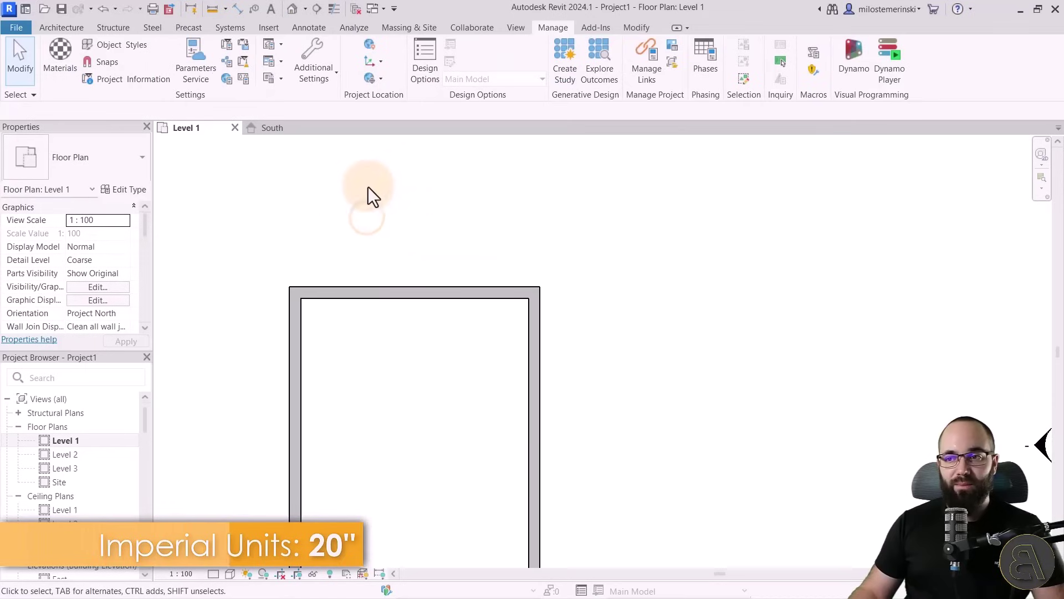
scroll(349, 189, "down", 3)
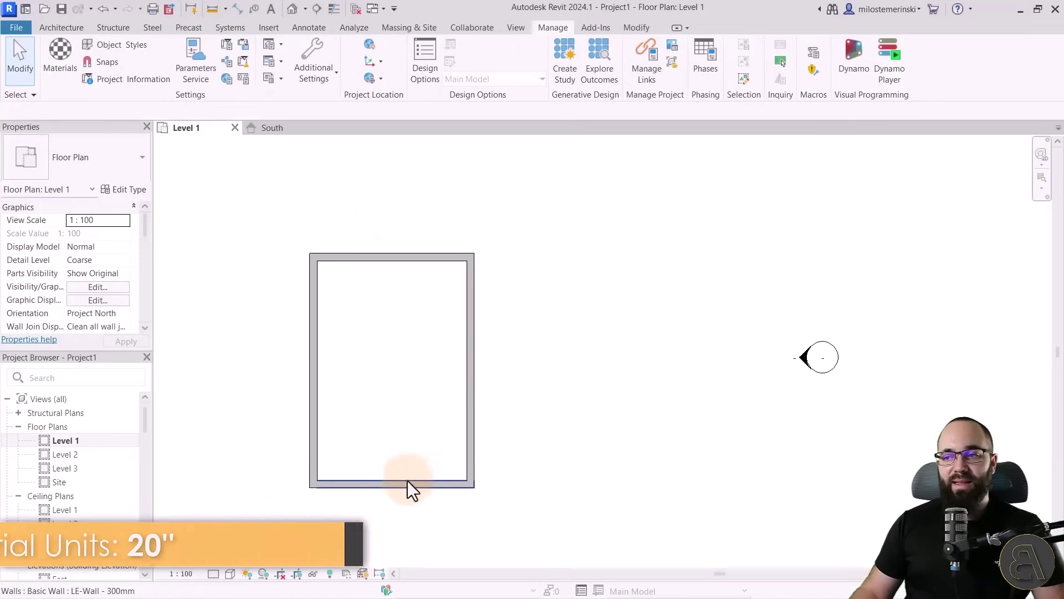
left_click(409, 481)
left_click(269, 374)
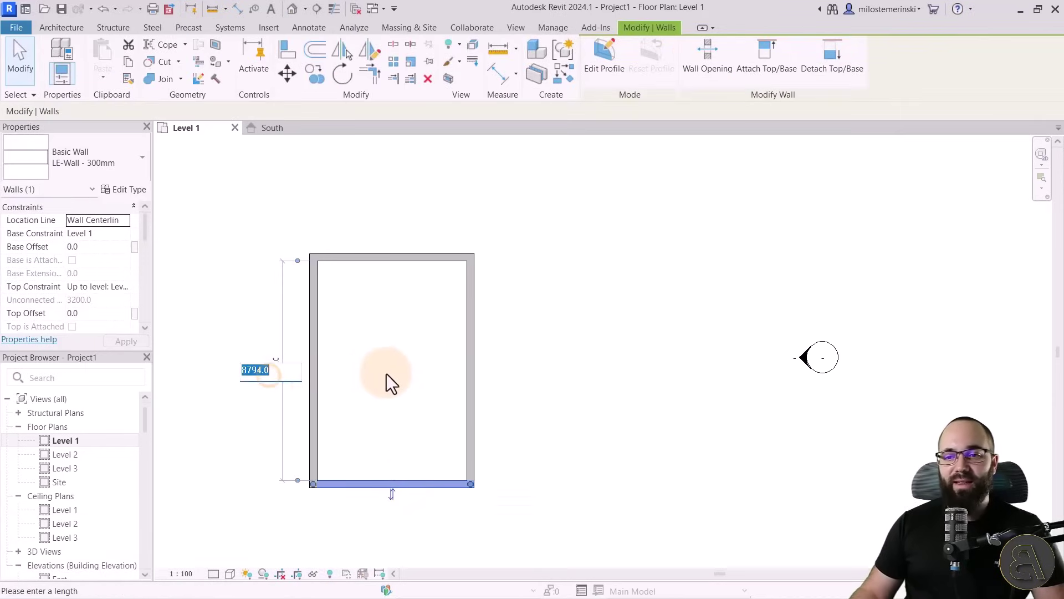
type("10000")
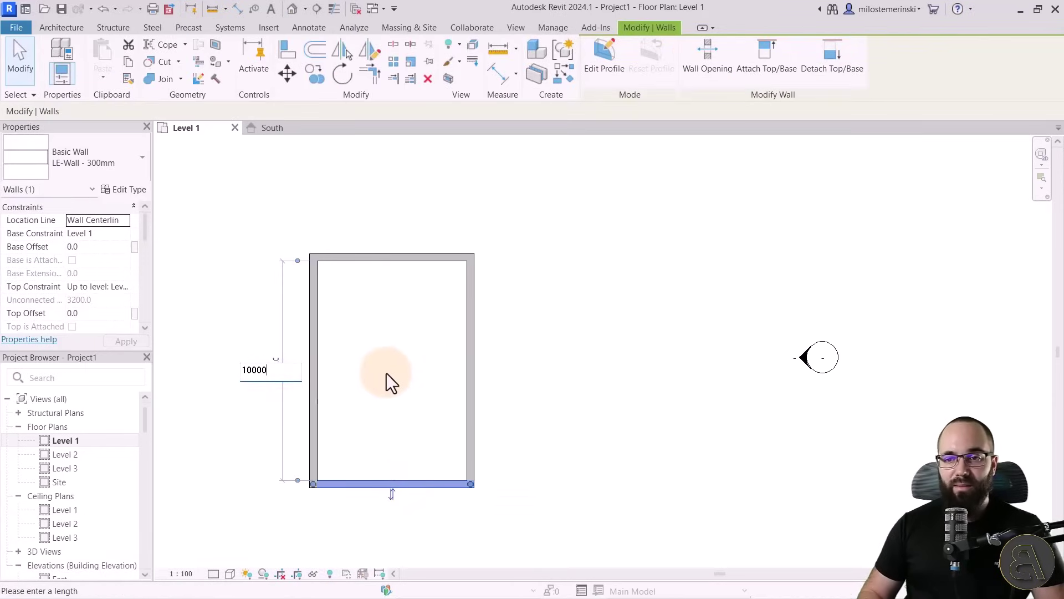
key("Return")
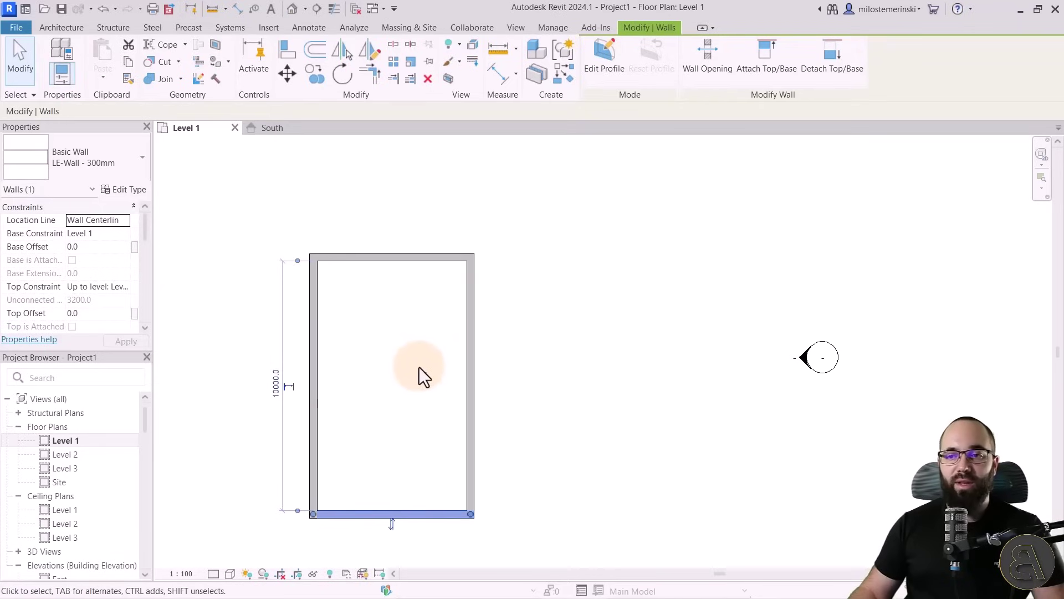
key("Escape")
middle_click_drag(398, 345, 402, 299)
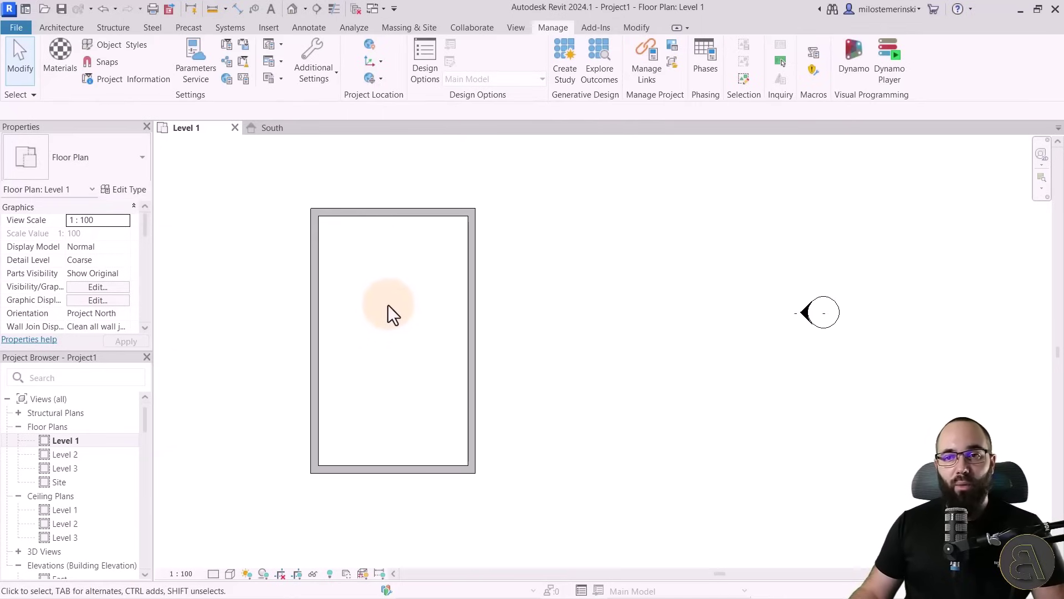
Draw two connected I-Wall - 150mm walls inward from the right exterior wall and then upward, starting about 1450 mm above the bottom wall
left_click(71, 28)
left_click(59, 51)
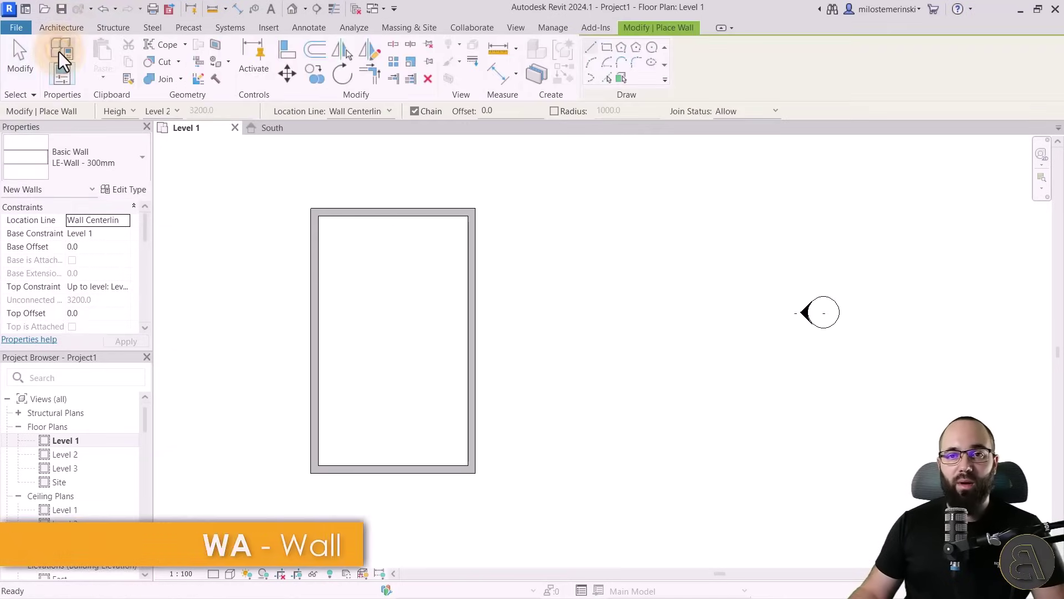
left_click(70, 154)
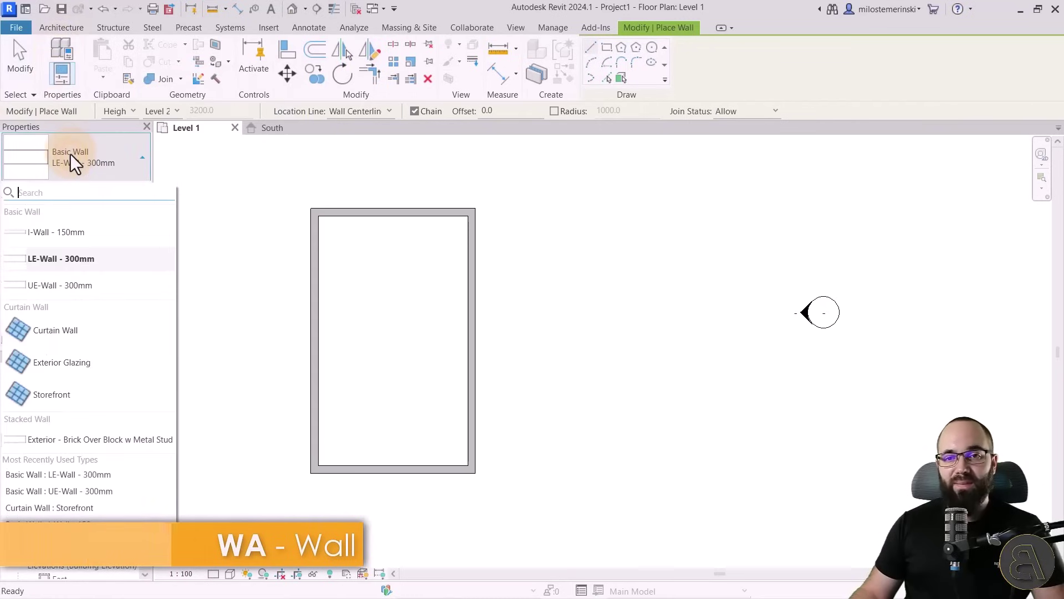
left_click(61, 232)
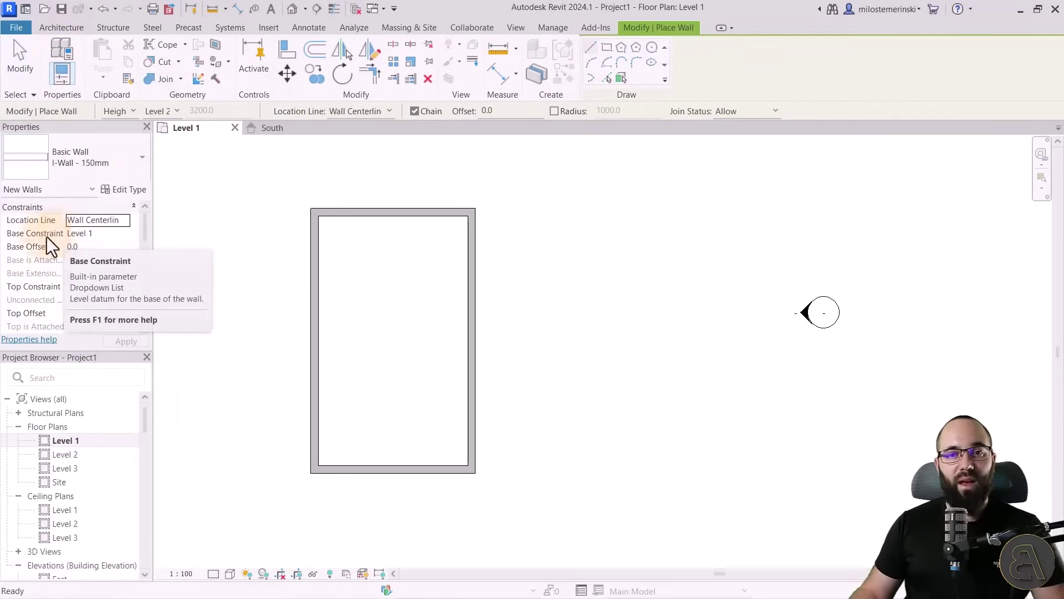
left_click(111, 286)
left_click(122, 288)
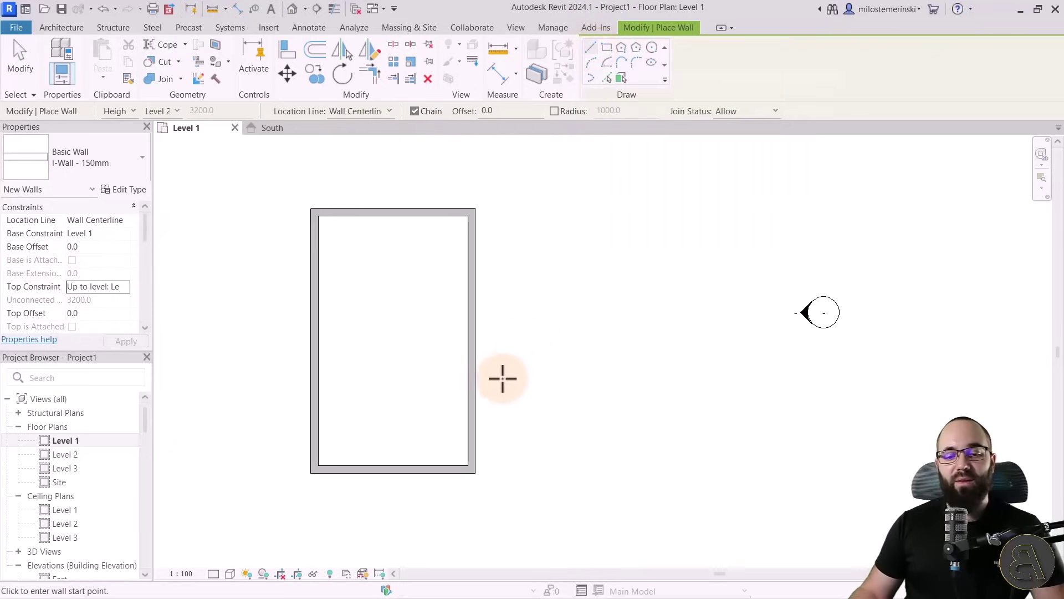
left_click(472, 428)
left_click(387, 428)
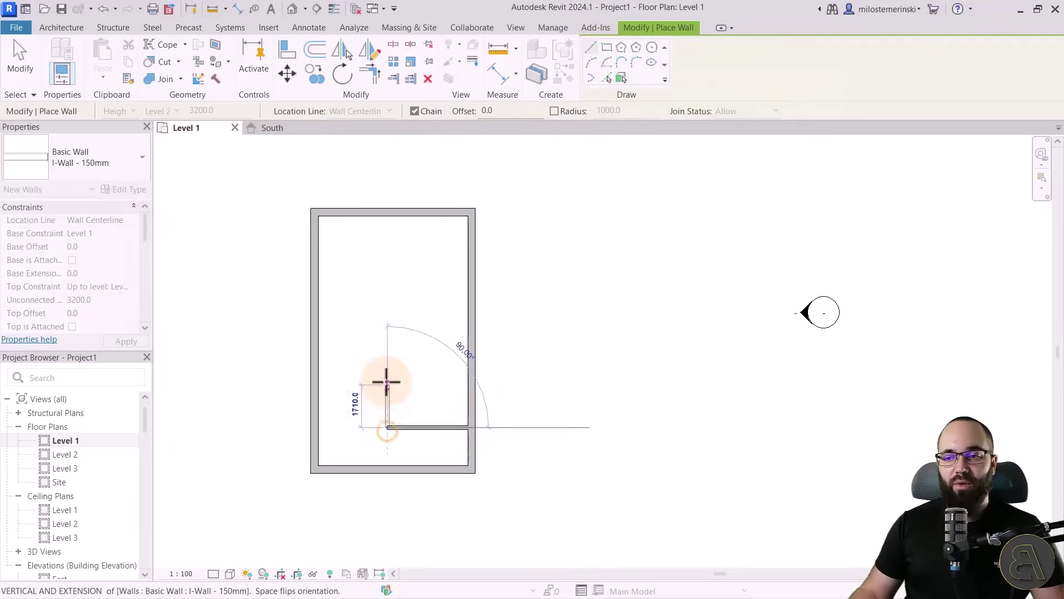
left_click(387, 361)
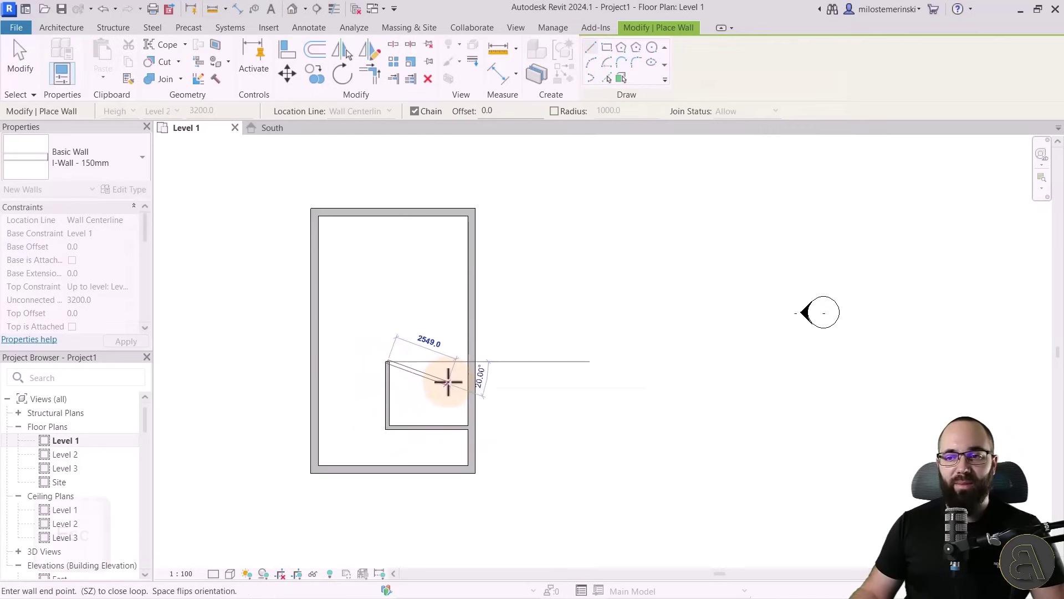
key("Escape")
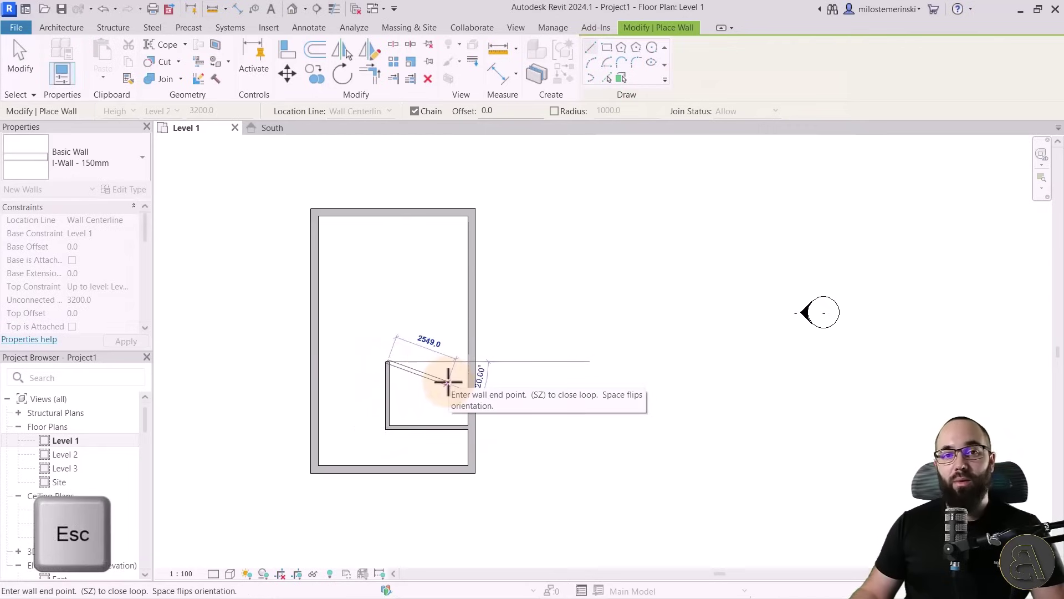
key("Escape")
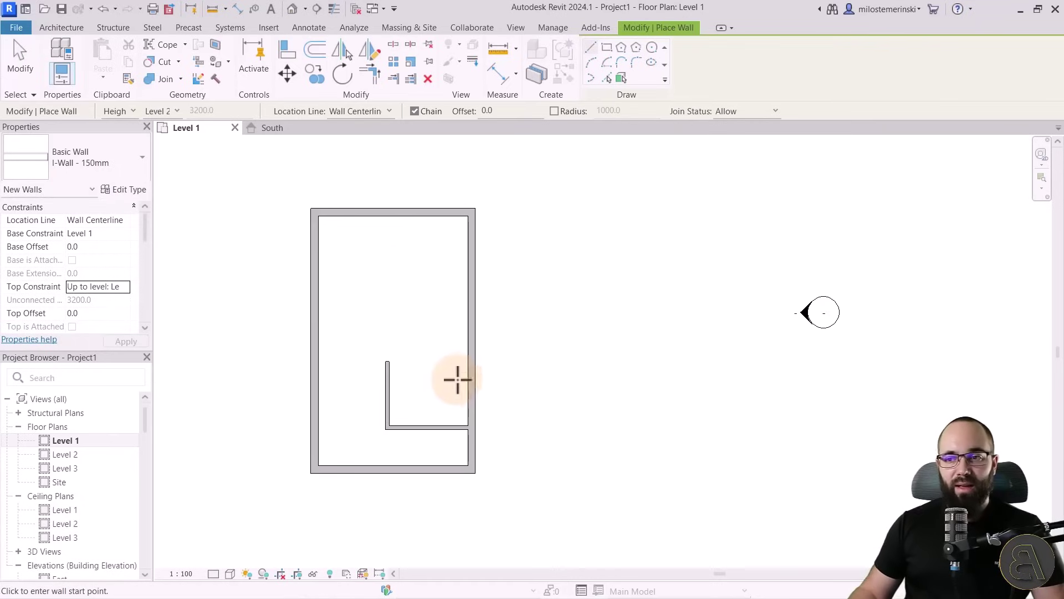
Close the interior room with a horizontal wall about 1940 mm above the lower partition, and add a vertical divider about 1465 mm from the right exterior wall
left_click(470, 376)
left_click(388, 375)
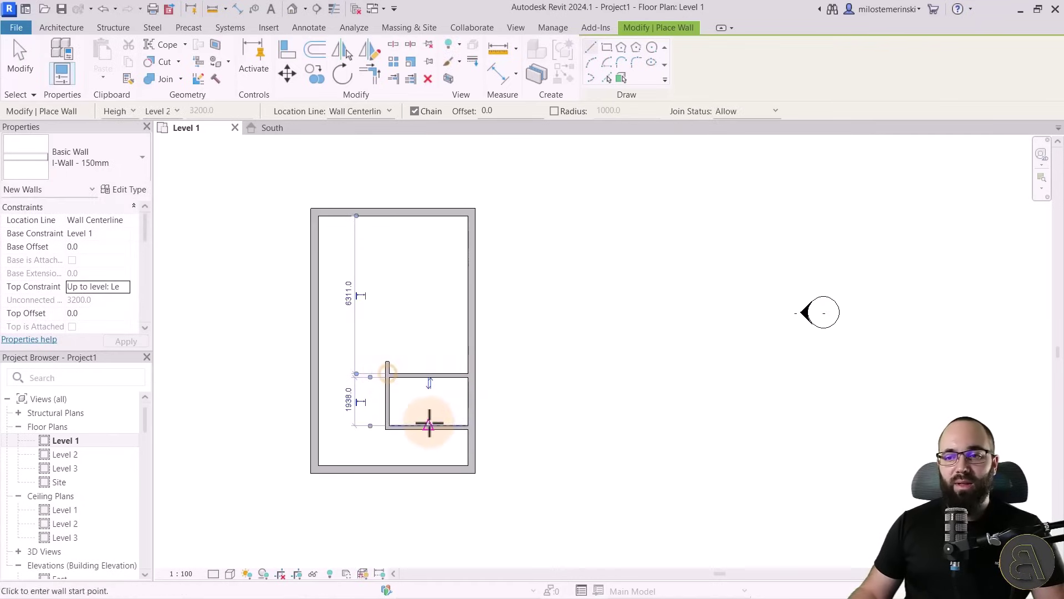
left_click(428, 426)
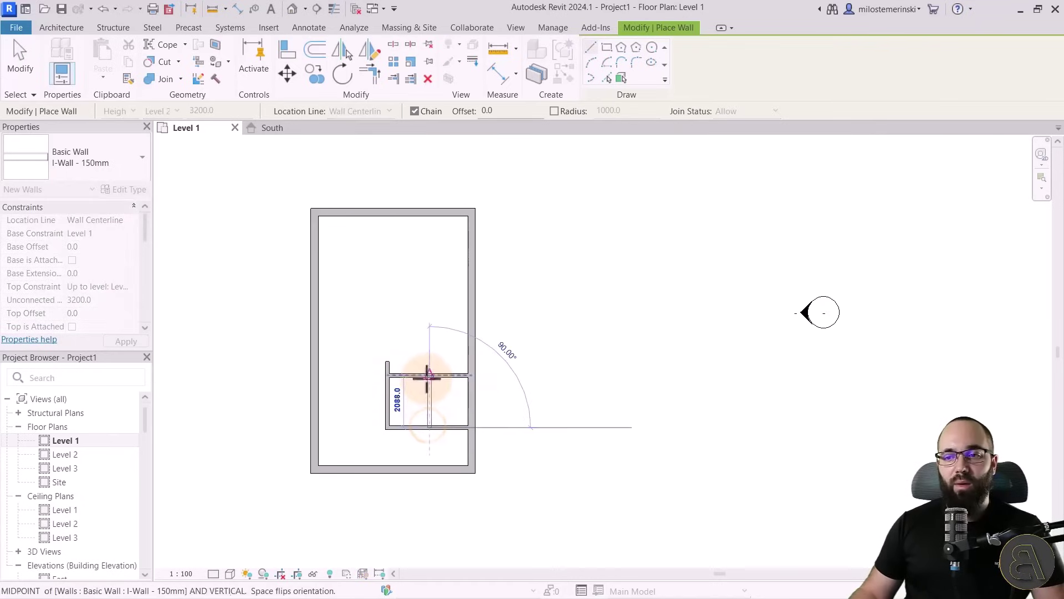
left_click(430, 376)
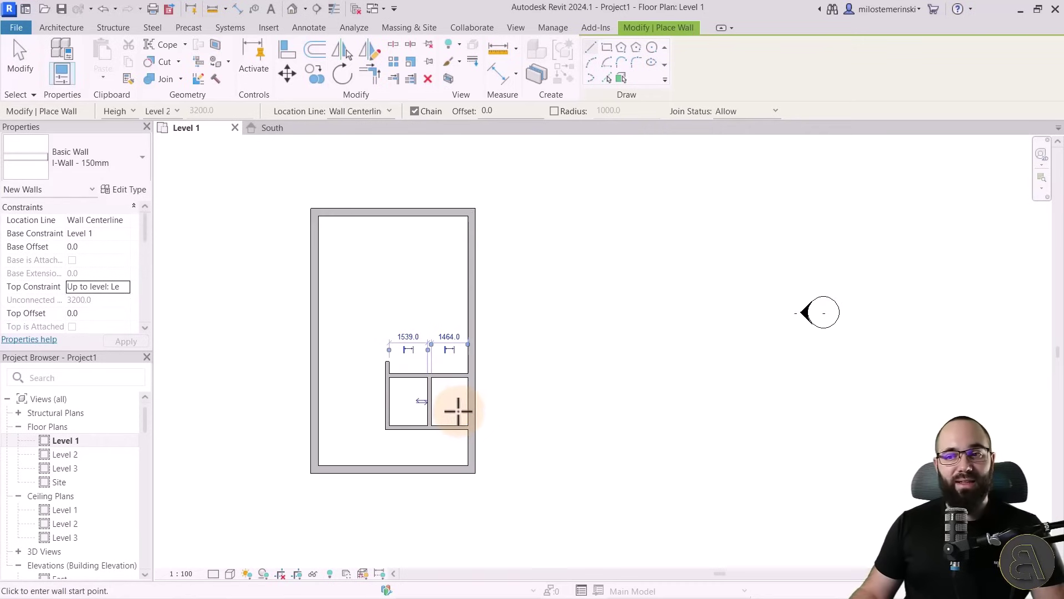
key("Escape")
key("Escape")
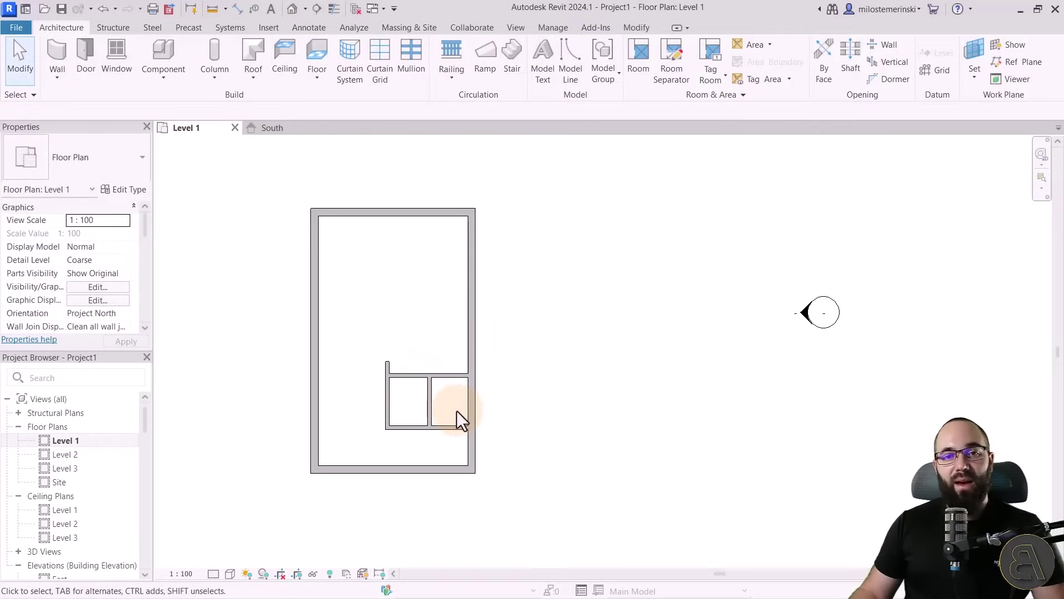
Move the lower horizontal partition by setting its clear distance to the bottom exterior wall to 1800 mm
scroll(430, 448, "up", 4)
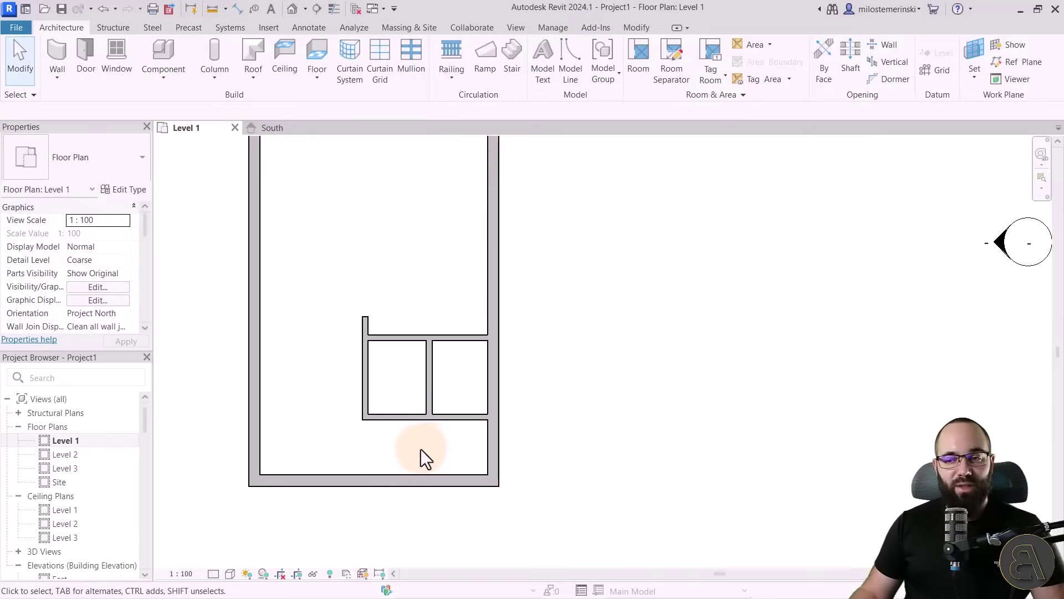
middle_click_drag(391, 452, 411, 444)
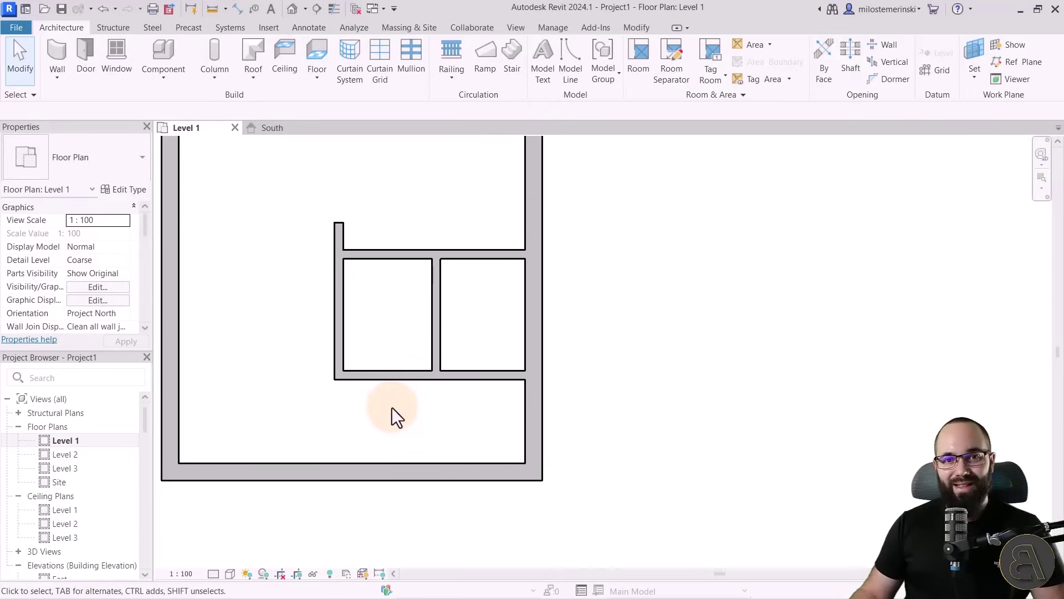
scroll(386, 425, "up", 1)
middle_click_drag(385, 425, 455, 402)
left_click(441, 330)
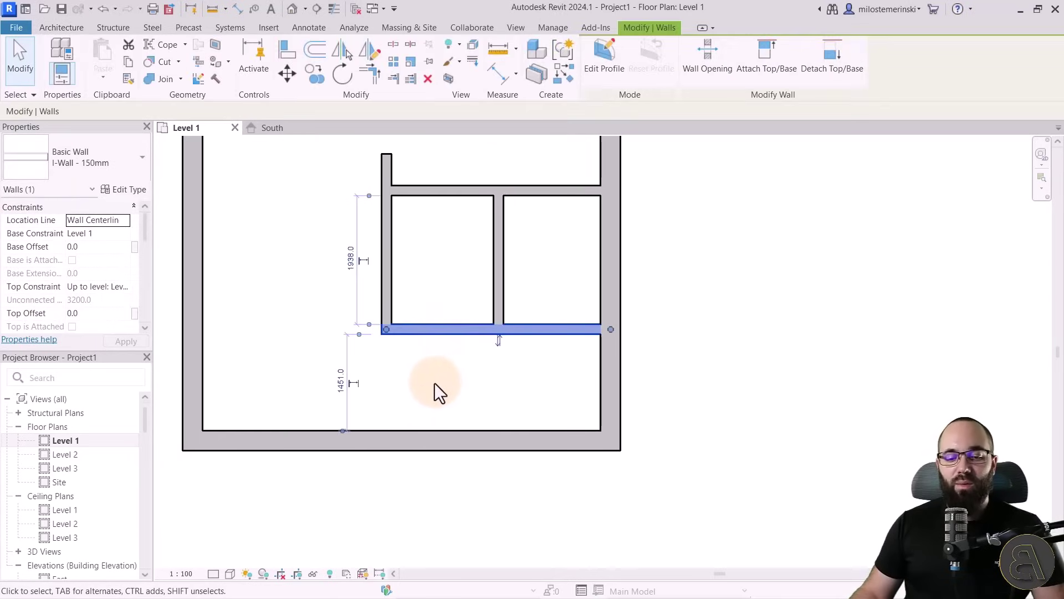
left_click(338, 389)
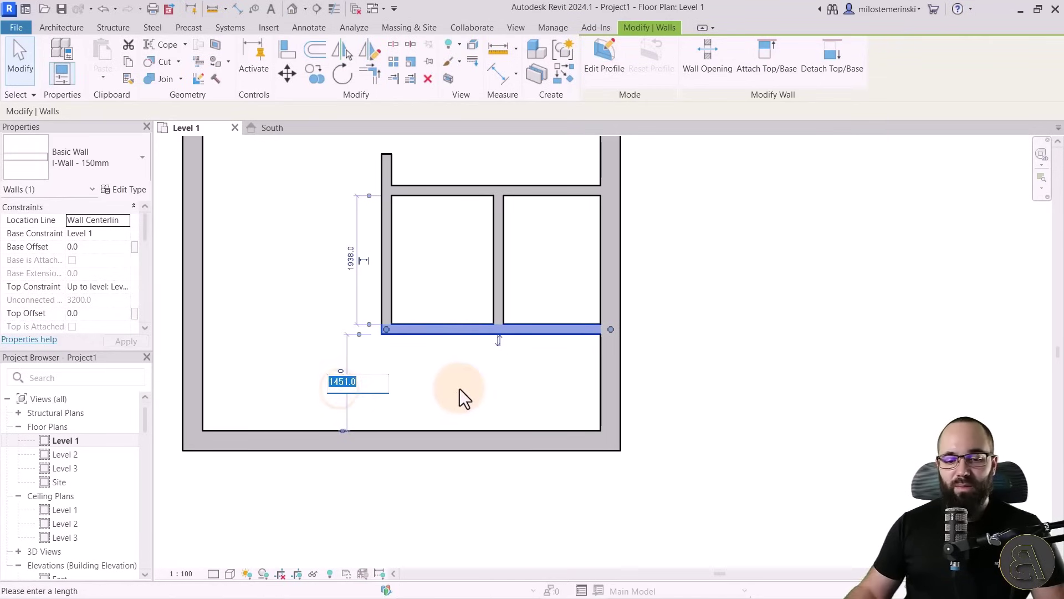
type("1800")
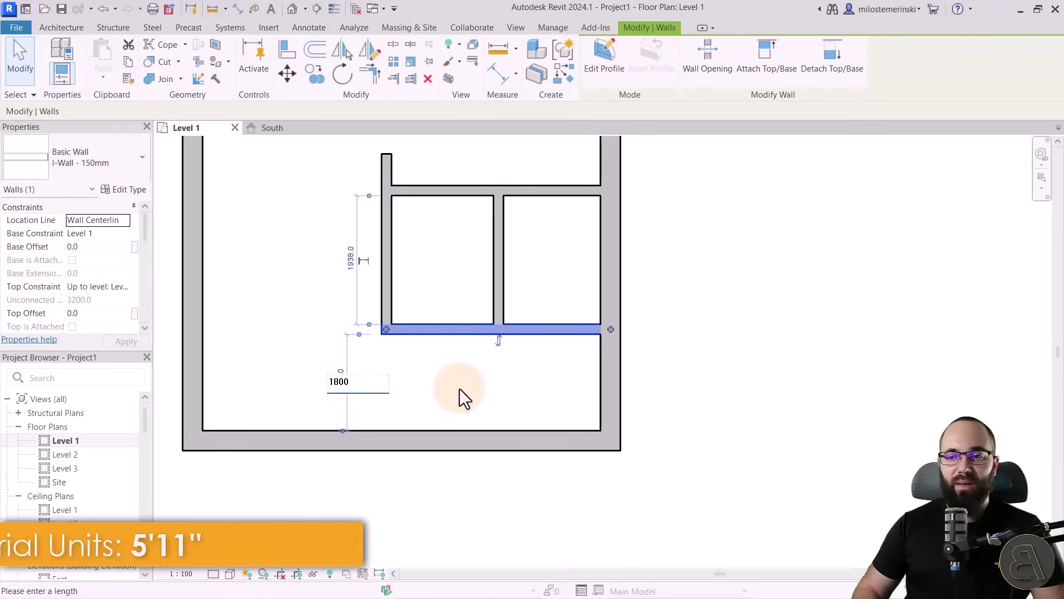
key("Return")
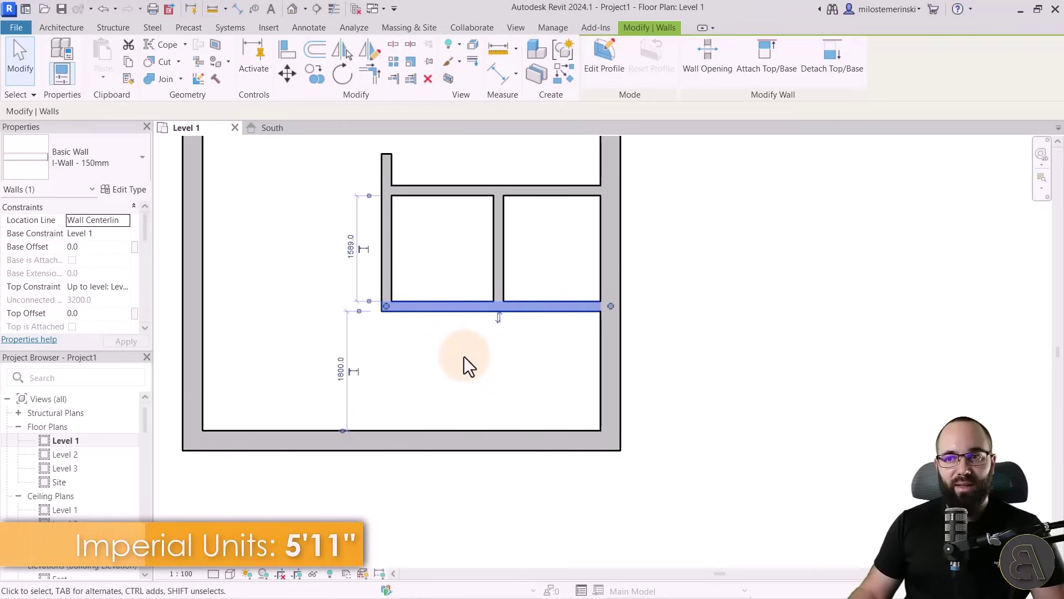
Move the upper horizontal partition by setting its clear distance to the lower partition to 1600 mm
middle_click_drag(463, 363, 447, 404)
left_click(432, 250)
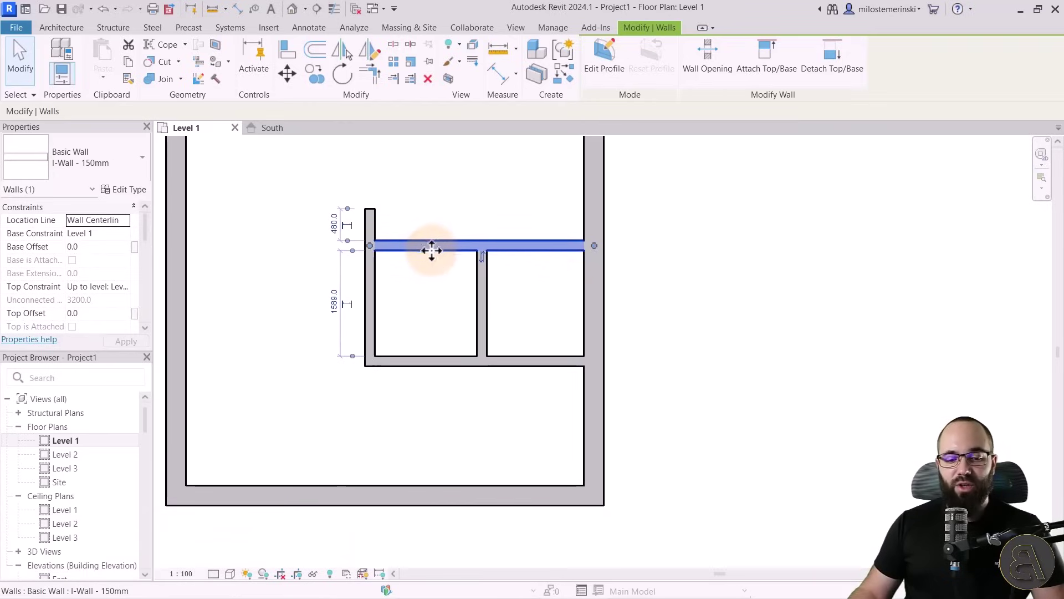
left_click(334, 304)
type("1600")
key("Return")
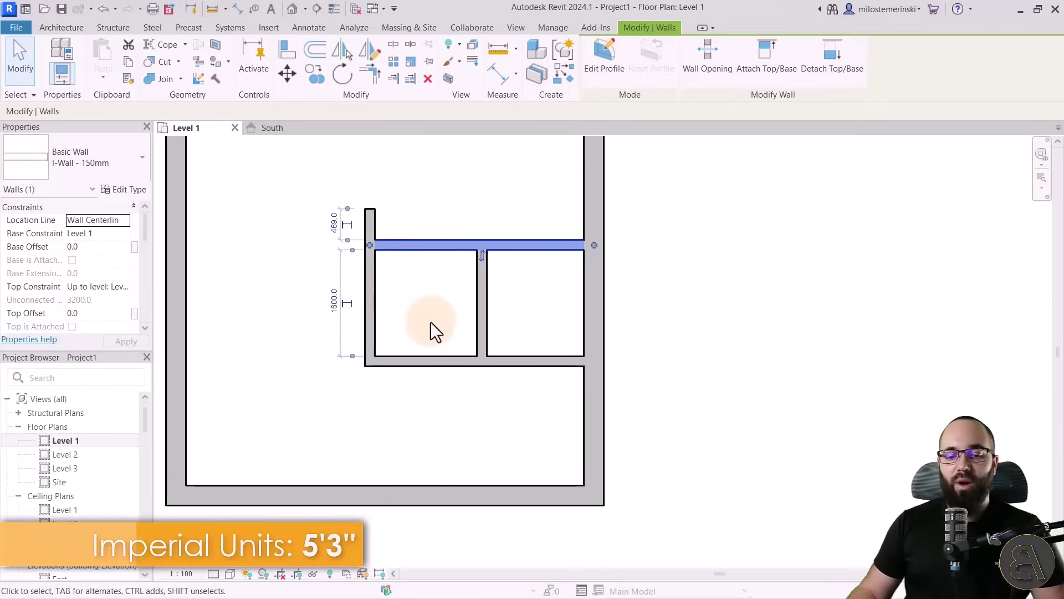
Move the vertical divider between the two small rooms to a clear distance of 2000 mm from the right exterior wall
left_click(483, 315)
left_click(526, 206)
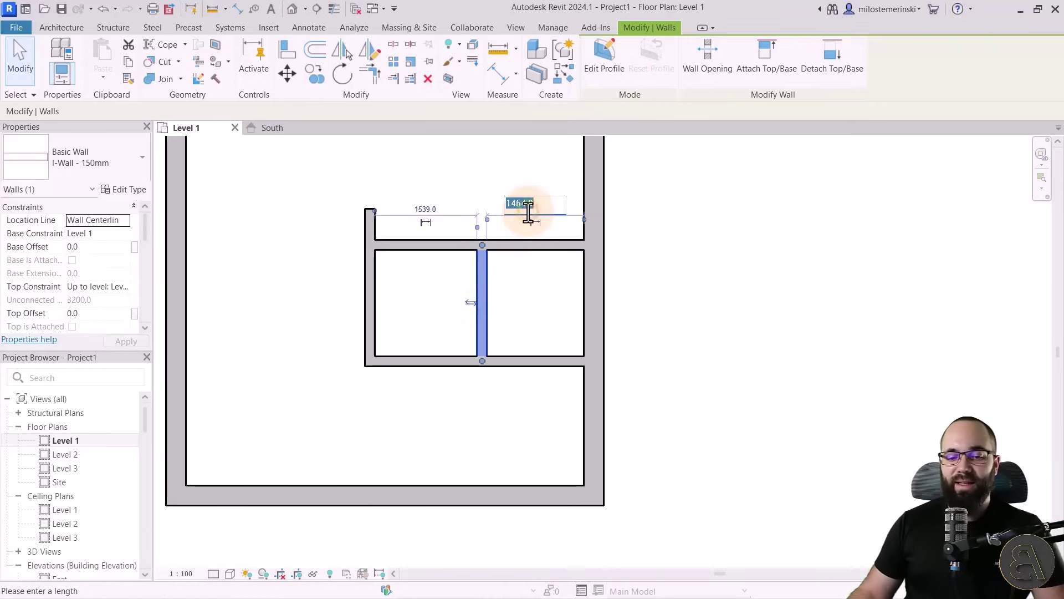
type("2000")
key("Return")
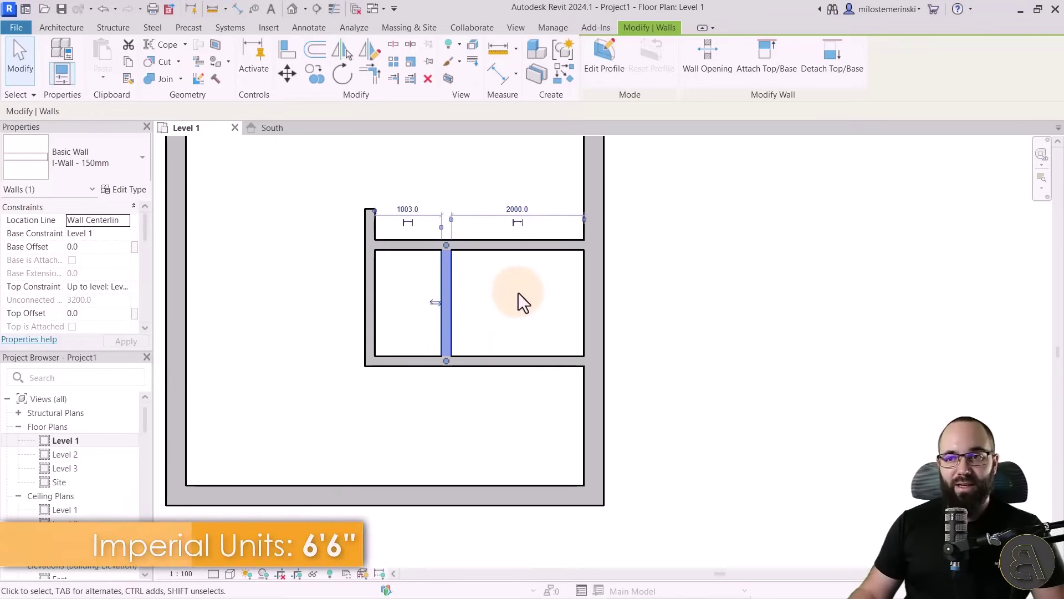
Move the small rooms' left partition to a clear distance of 1300 mm from the vertical divider
left_click(372, 298)
left_click(408, 170)
type("130")
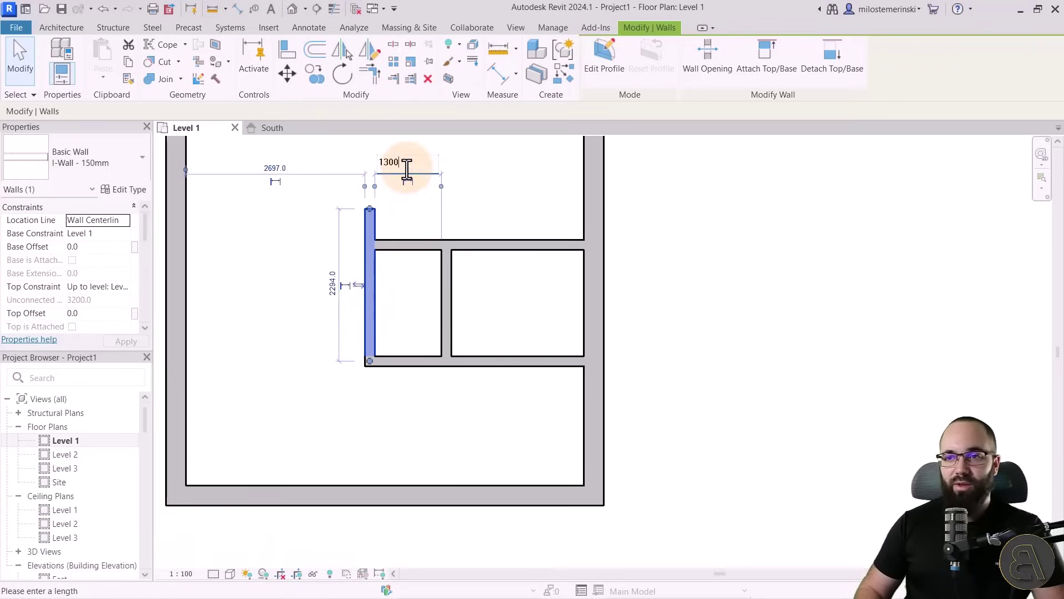
type("0")
key("Return")
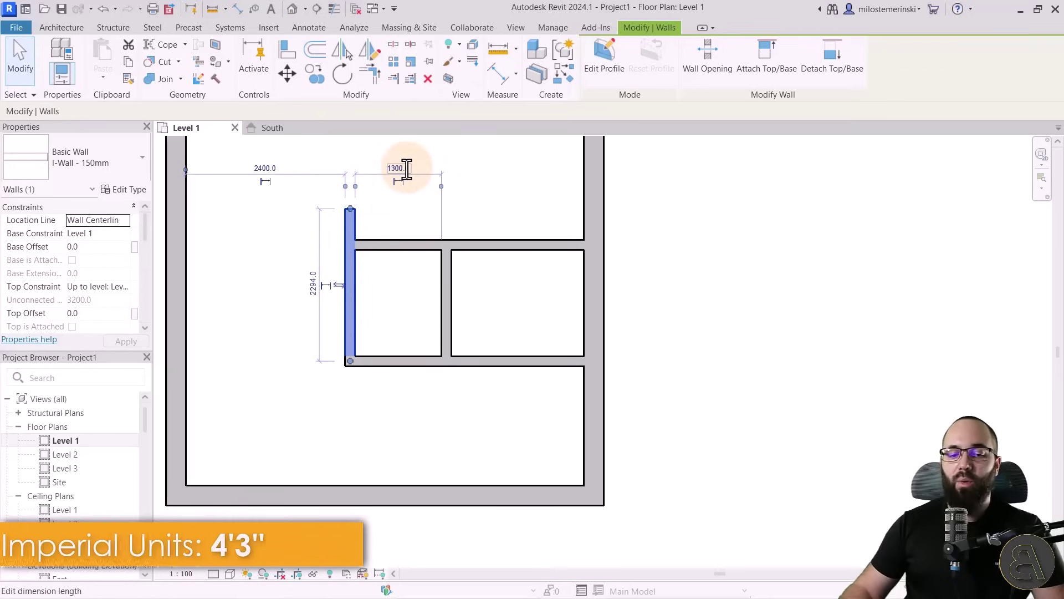
middle_click_drag(397, 291, 388, 318)
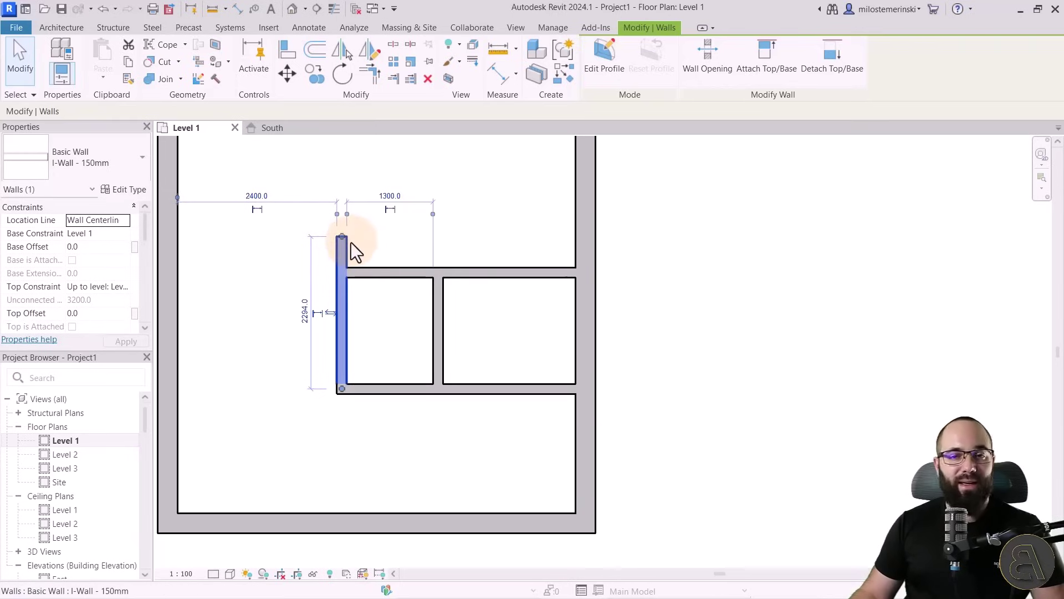
left_click(378, 247)
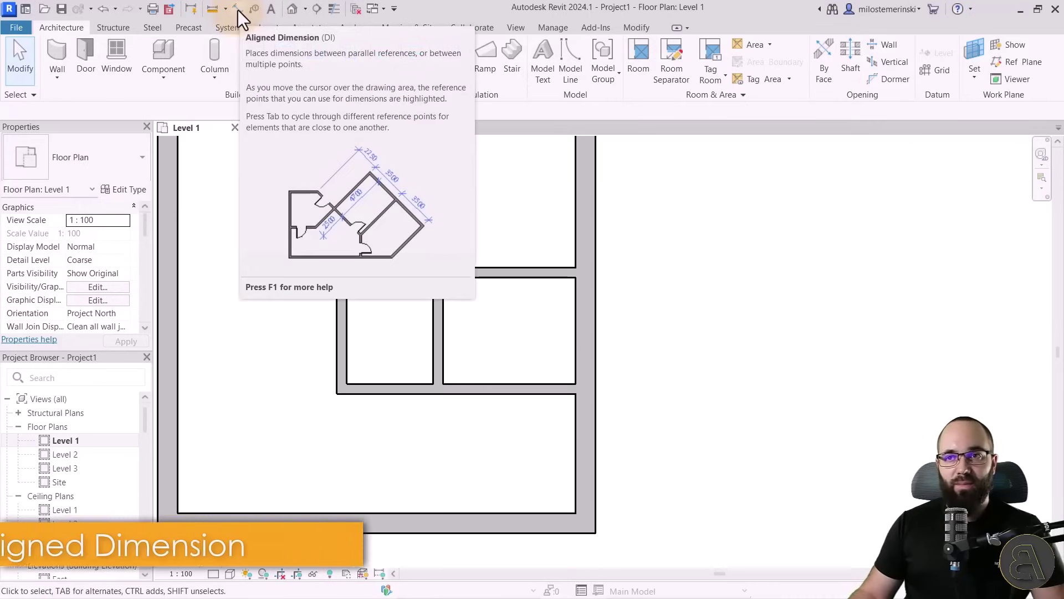
Place an aligned dimension from the upper horizontal partition's top face to the free end of the small rooms' left partition
left_click(237, 9)
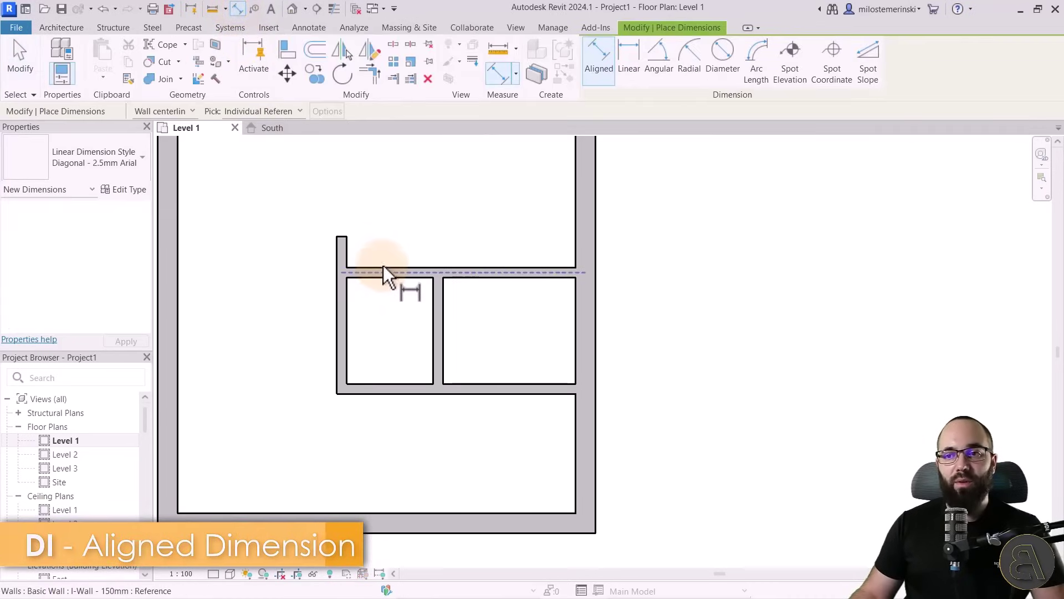
scroll(368, 270, "up", 3)
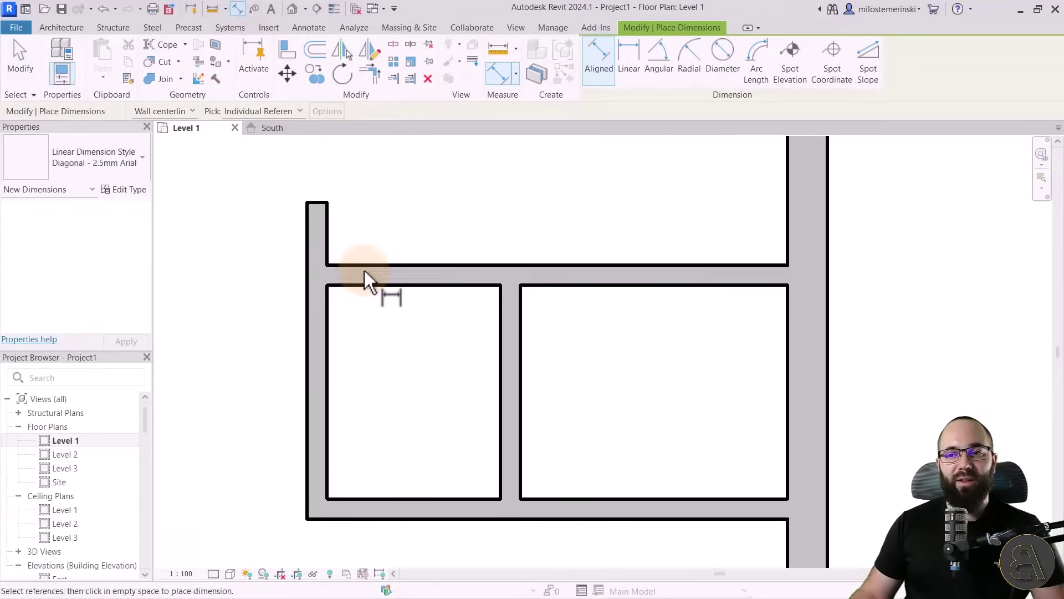
scroll(365, 267, "down", 2)
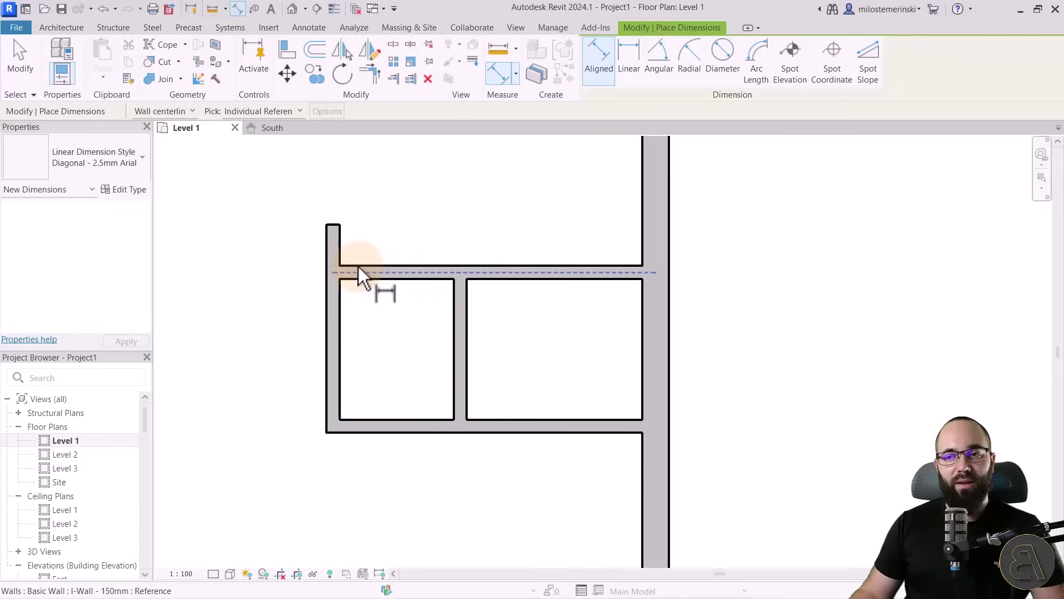
key("Tab")
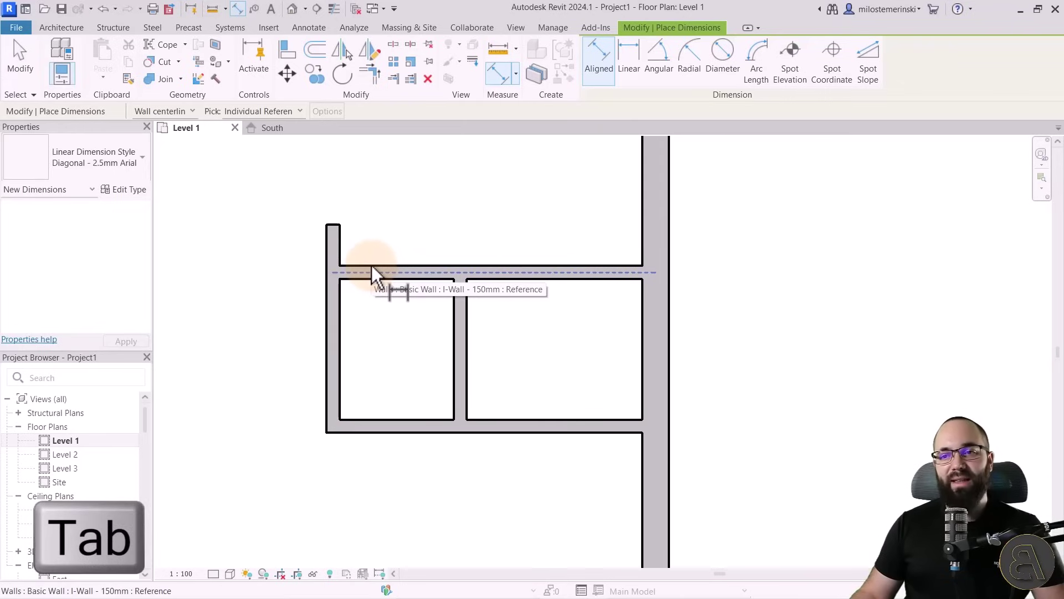
key("Tab")
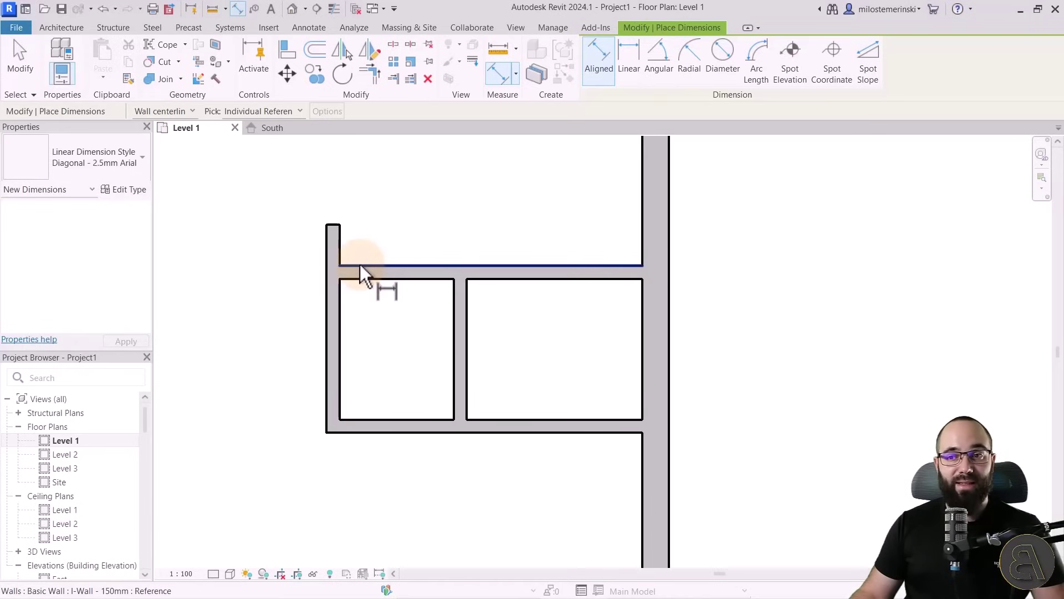
left_click(364, 265)
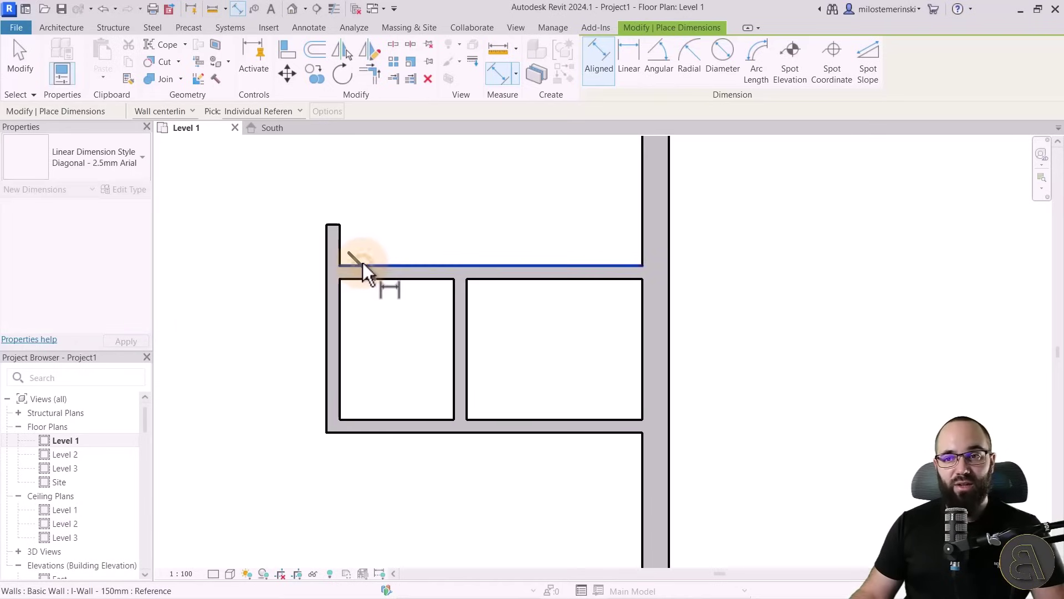
left_click(333, 226)
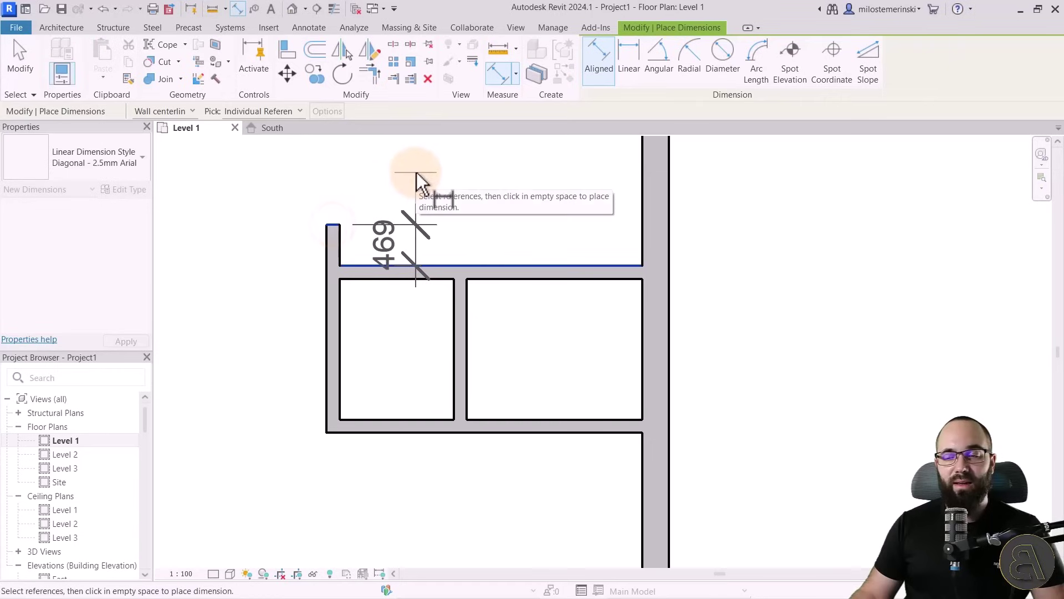
left_click(503, 180)
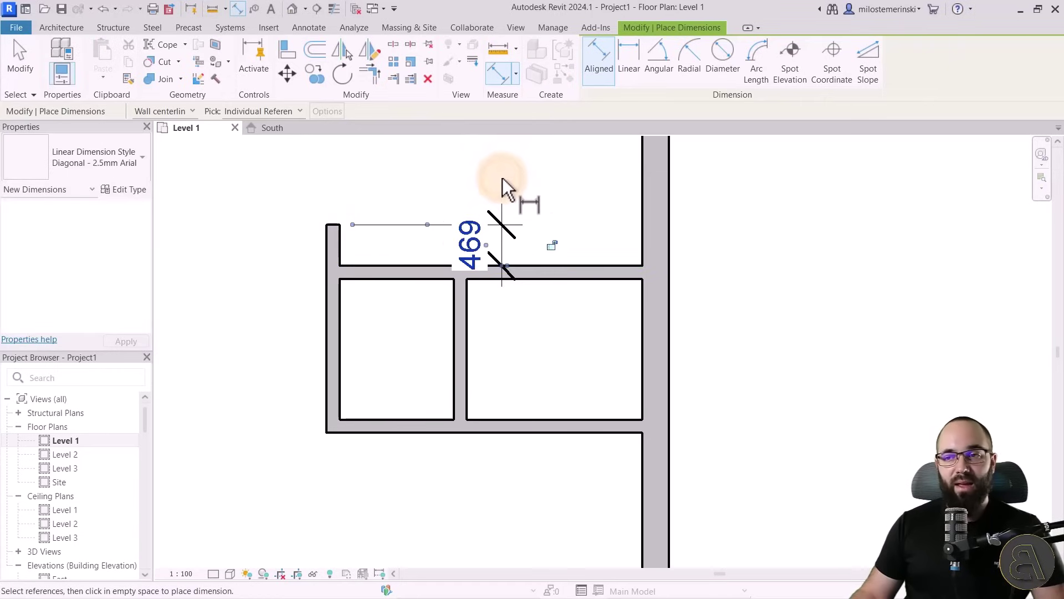
key("Escape")
key("Escape")
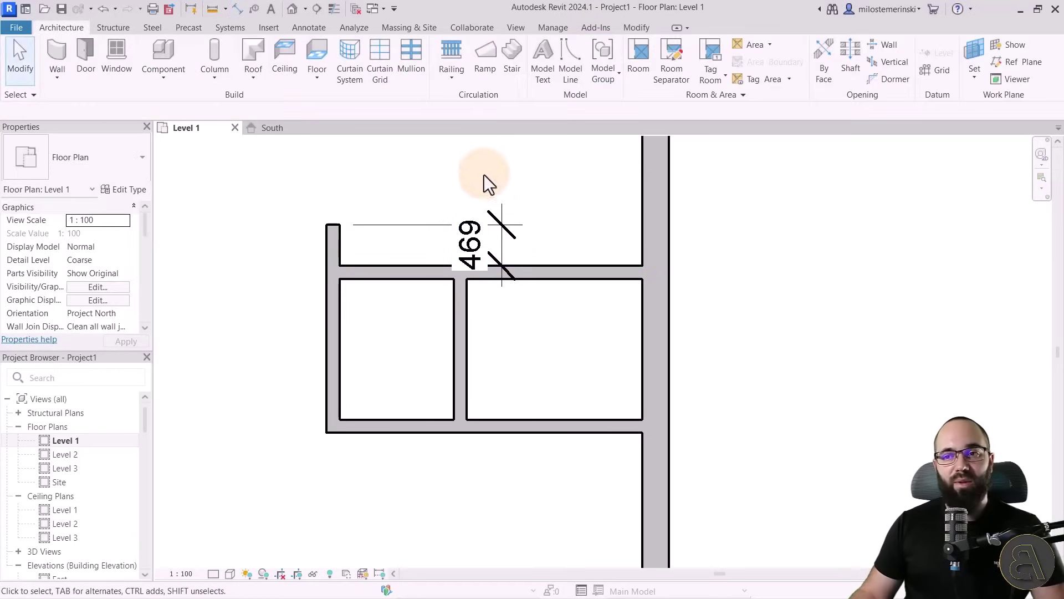
Set the left partition's projection beyond the upper horizontal partition to 600 mm and delete the helper dimension
left_click(326, 249)
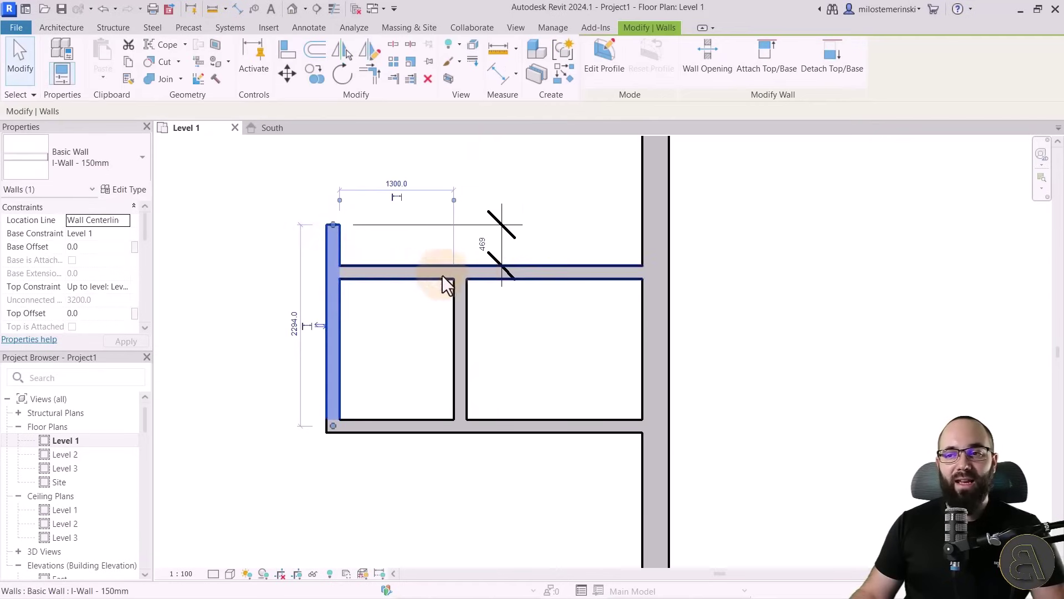
left_click(482, 245)
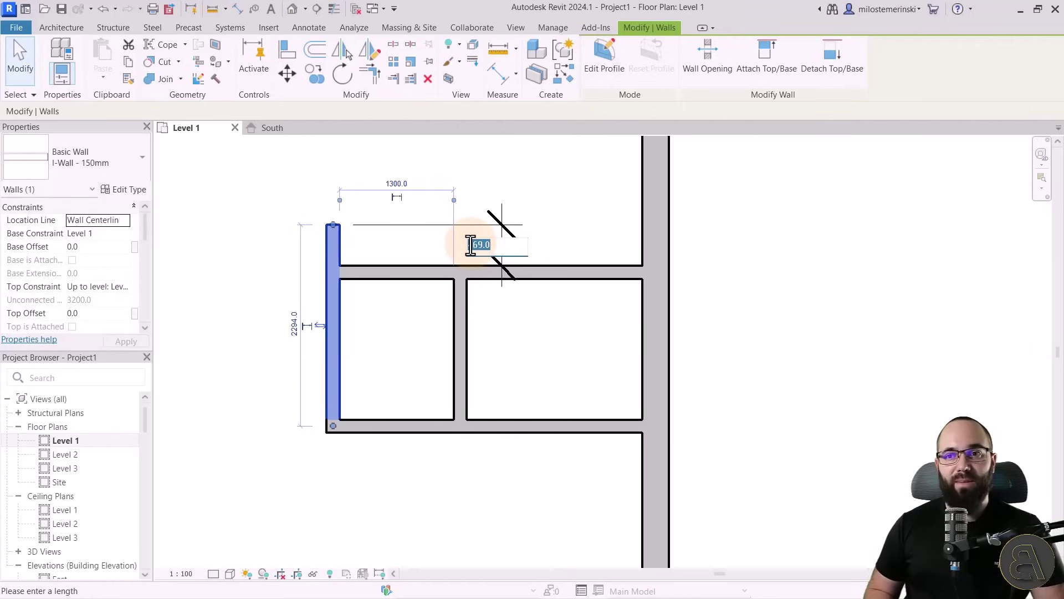
key("BackSpace")
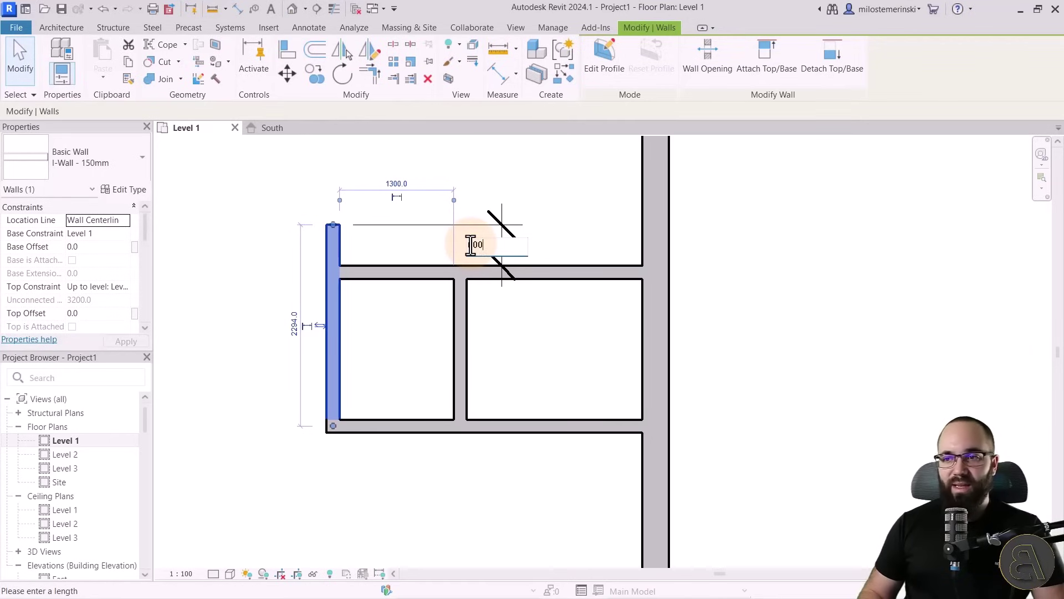
type("600")
key("Return")
left_click(530, 321)
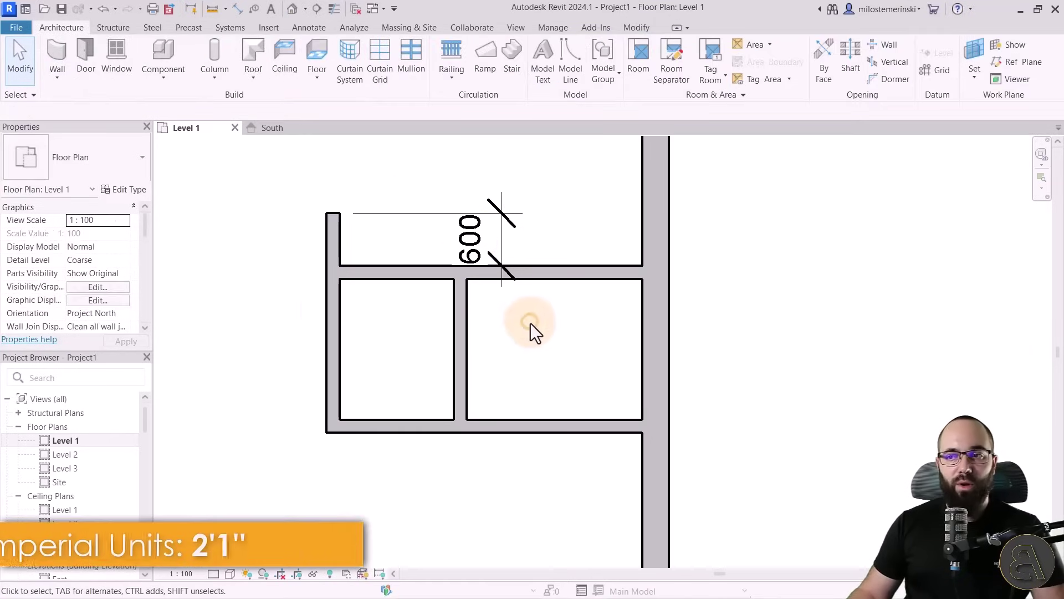
left_click(503, 220)
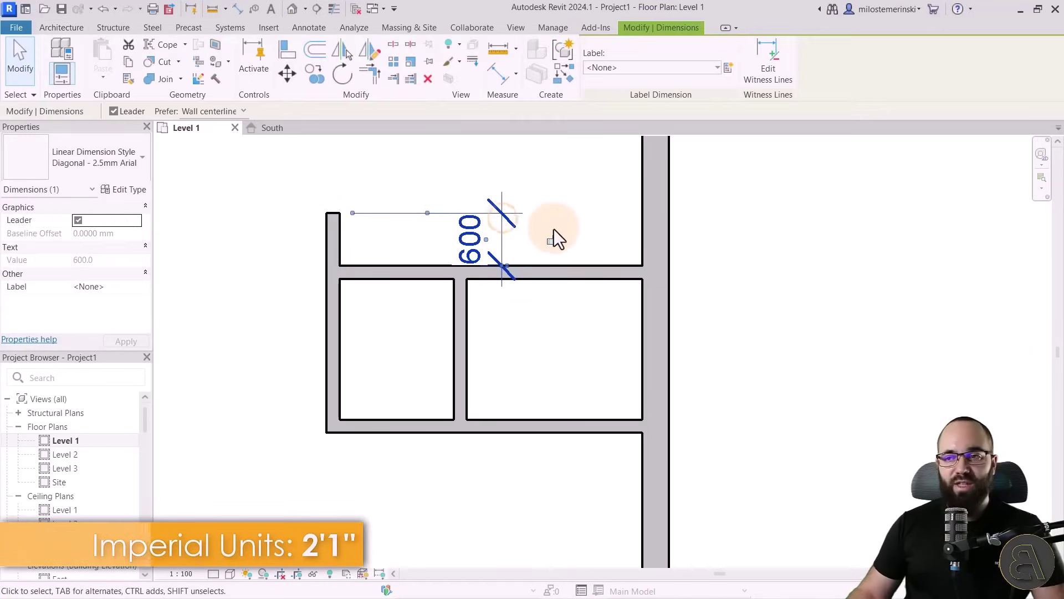
key("Delete")
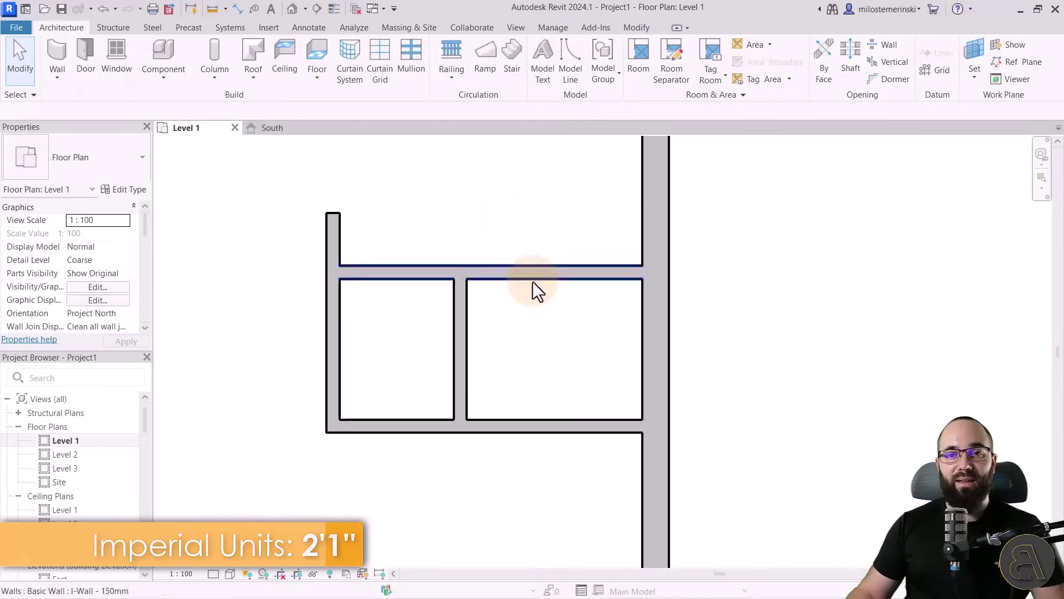
Inspect the whole wall layout in plan and in the default 3D view, and close the 3D view
scroll(518, 347, "down", 5)
middle_click_drag(523, 352, 478, 447)
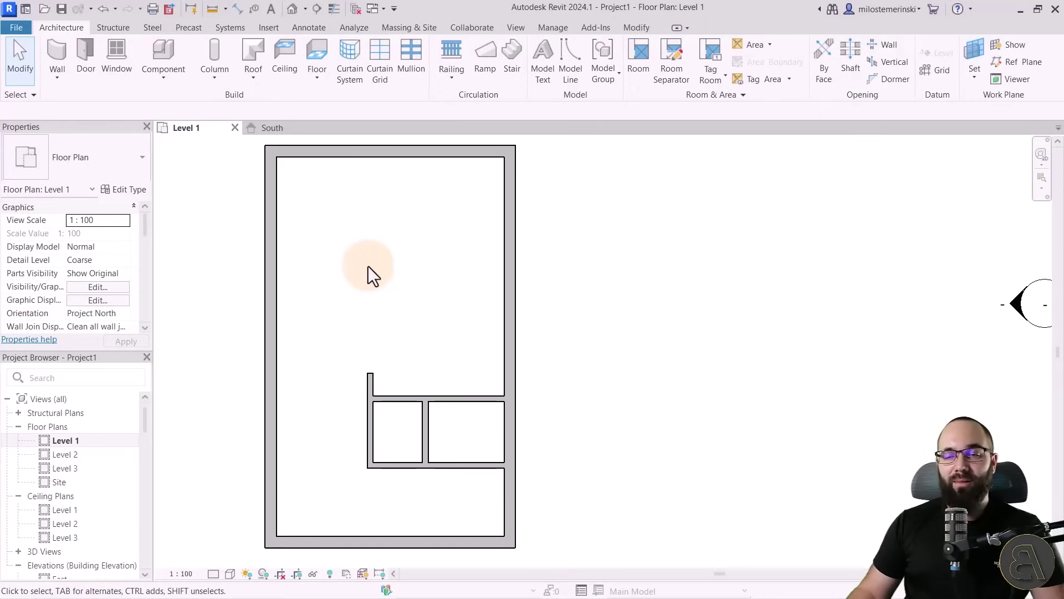
left_click(293, 9)
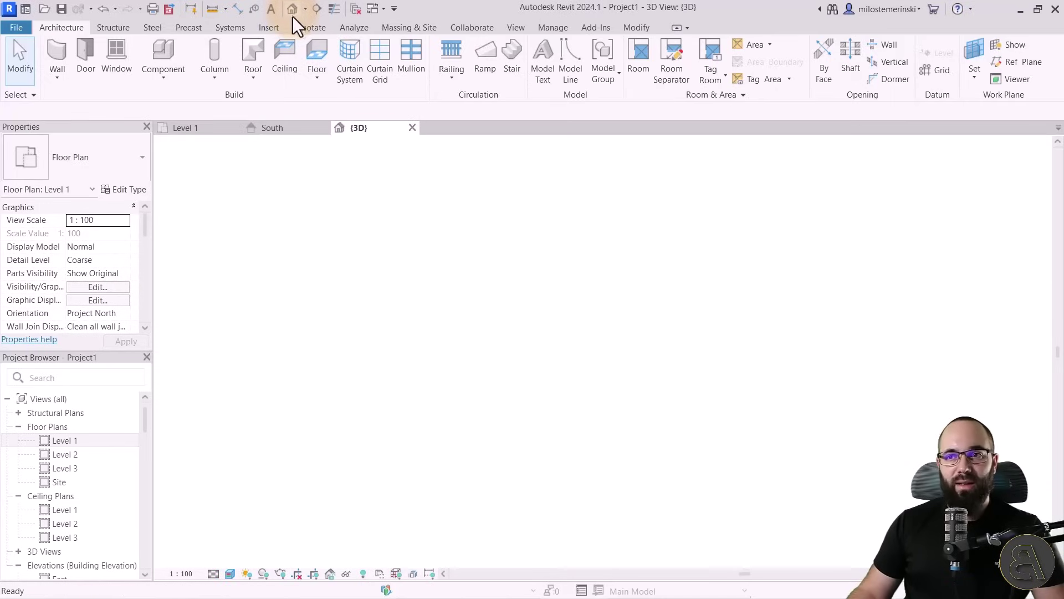
scroll(613, 422, "up", 2)
scroll(657, 424, "down", 2)
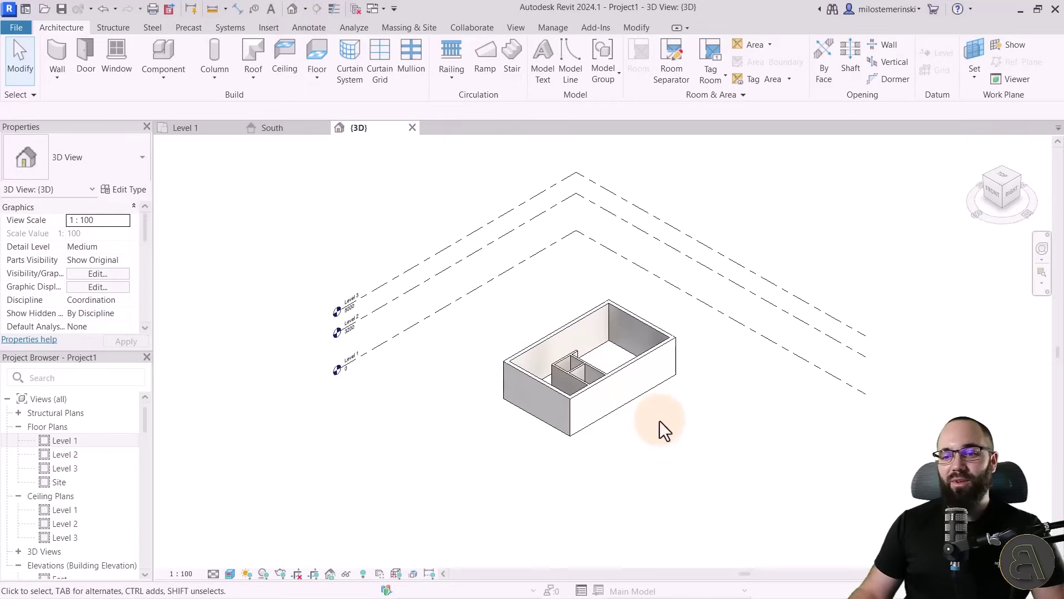
scroll(667, 405, "up", 4)
middle_click_drag(631, 412, 578, 417, "shift")
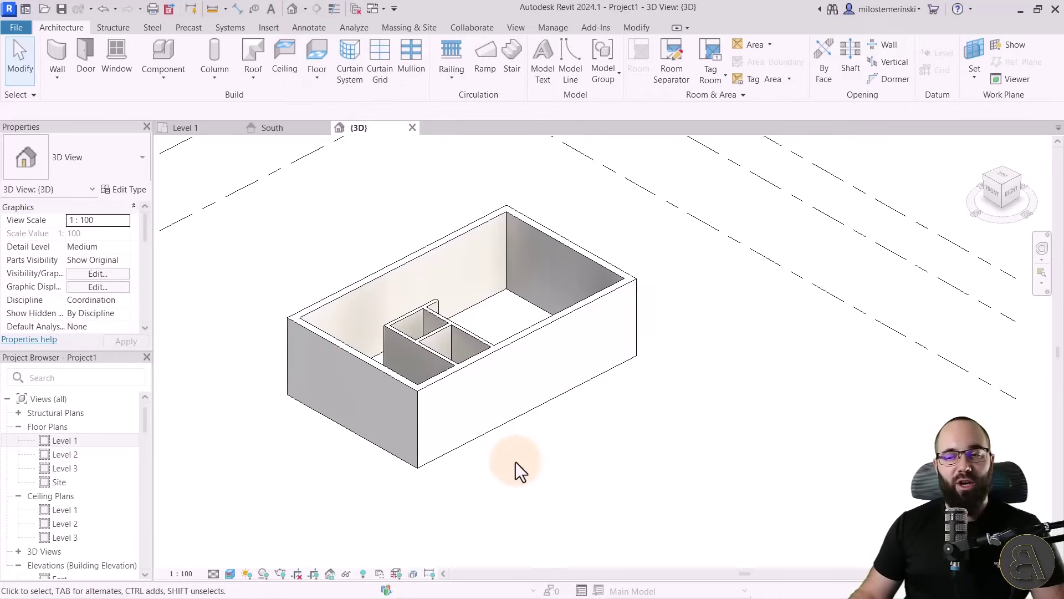
left_click(413, 127)
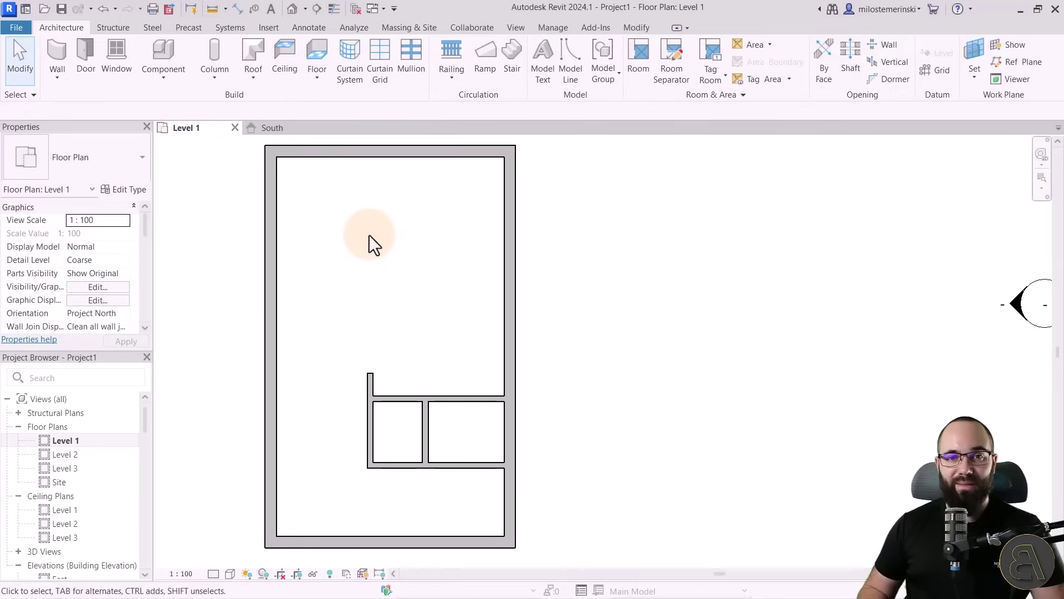
Save the model as a project file on the Desktop under a name beginning with "Project 1 - BA"
left_click(18, 26)
mouse_move(43, 208)
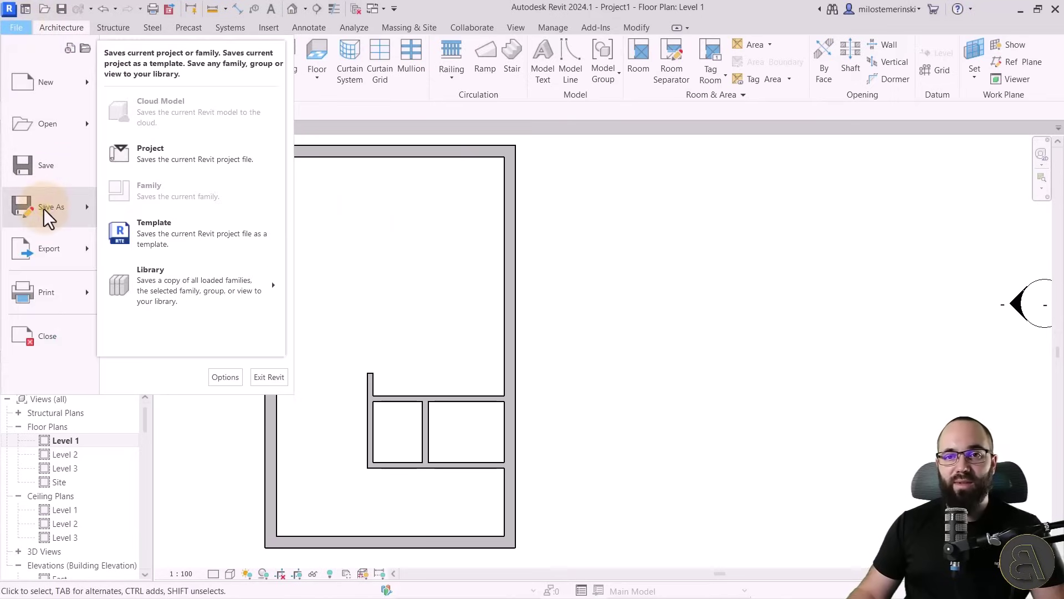
left_click(154, 164)
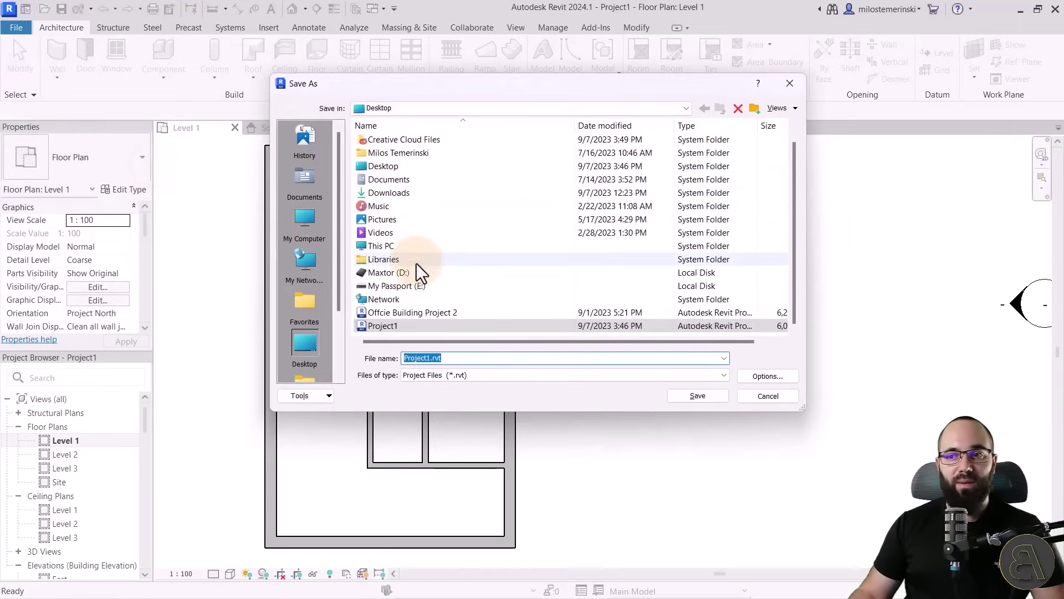
left_click(426, 358)
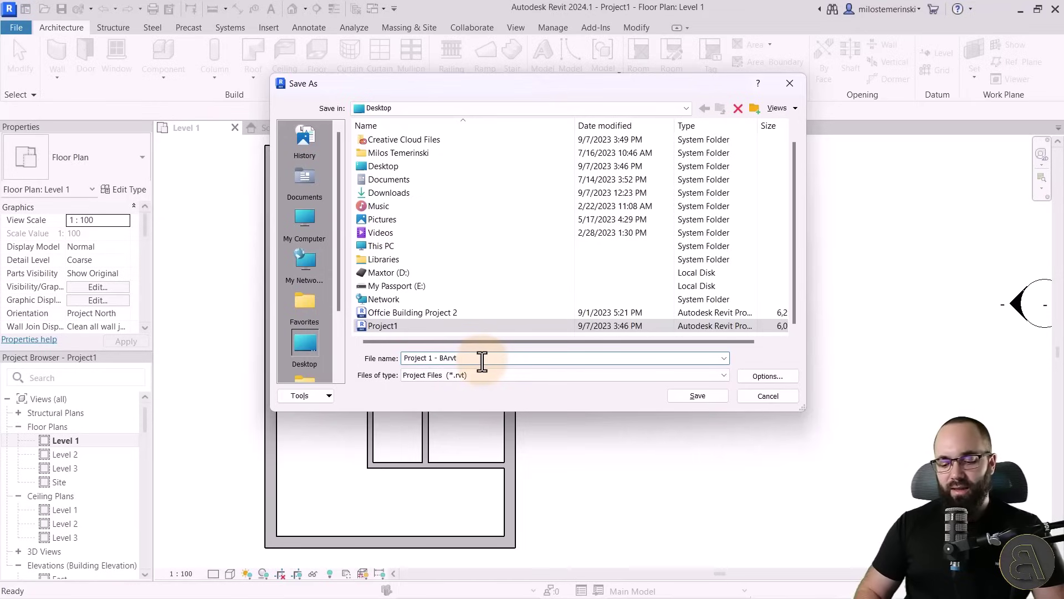
left_click(698, 396)
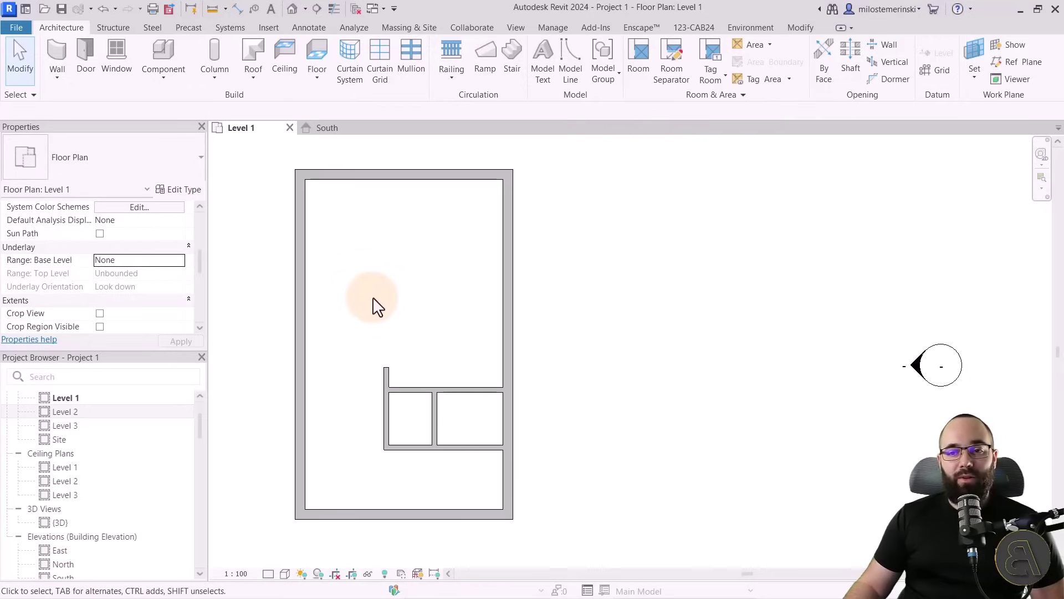
Open the Level 2 floor plan with all four elevation markers in view
scroll(146, 421, "up", 1)
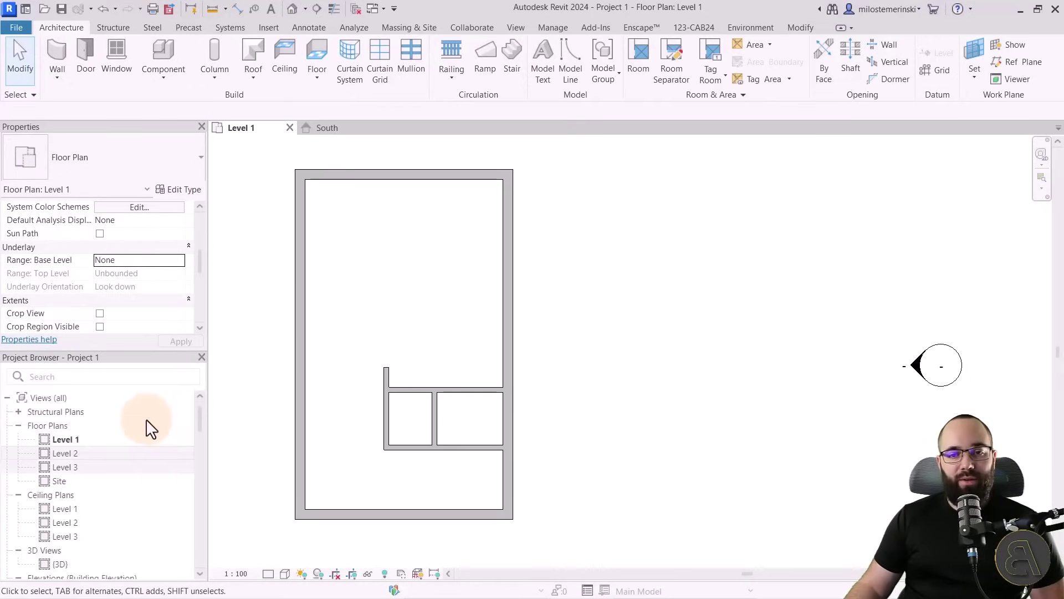
double_click(62, 454)
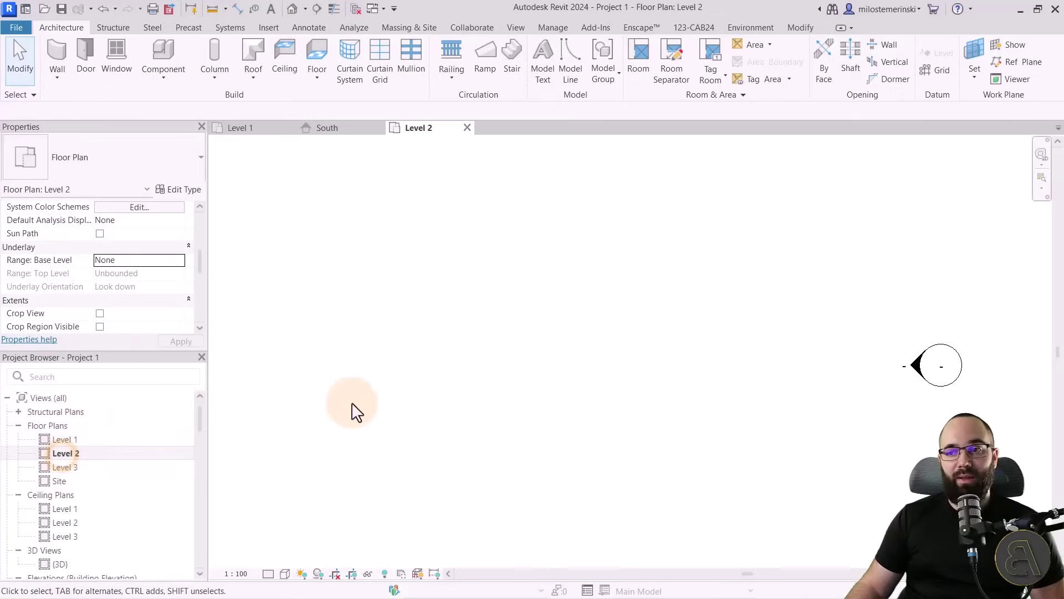
scroll(466, 361, "down", 4)
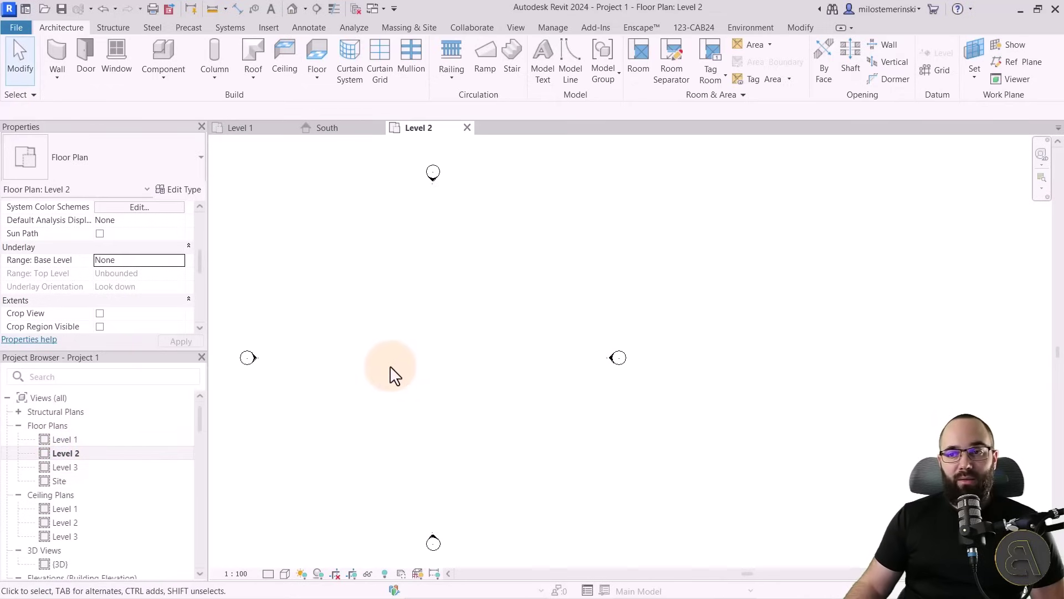
middle_click_drag(404, 383, 423, 373)
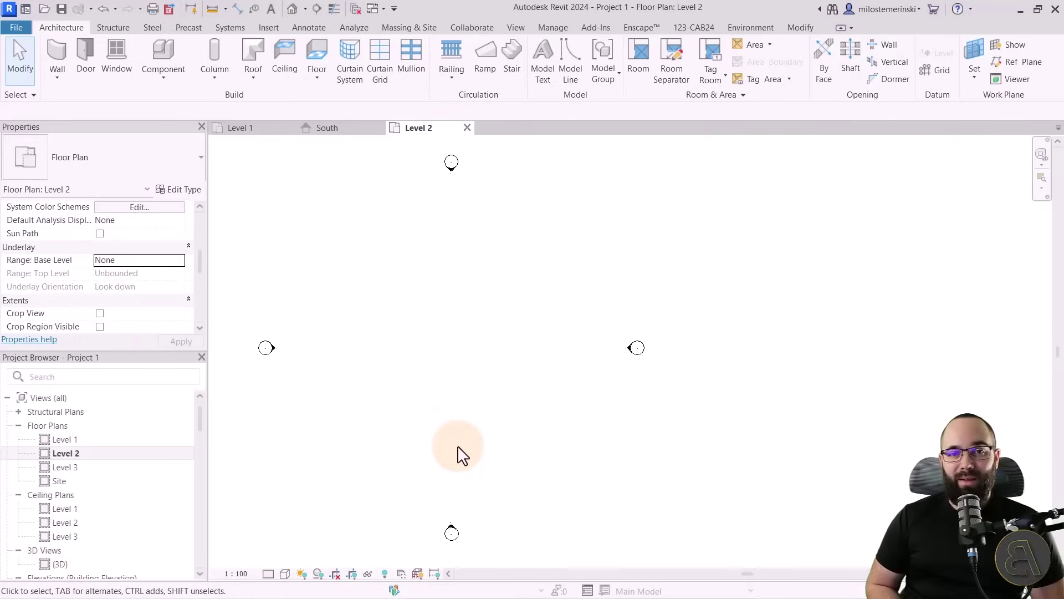
left_click(458, 446)
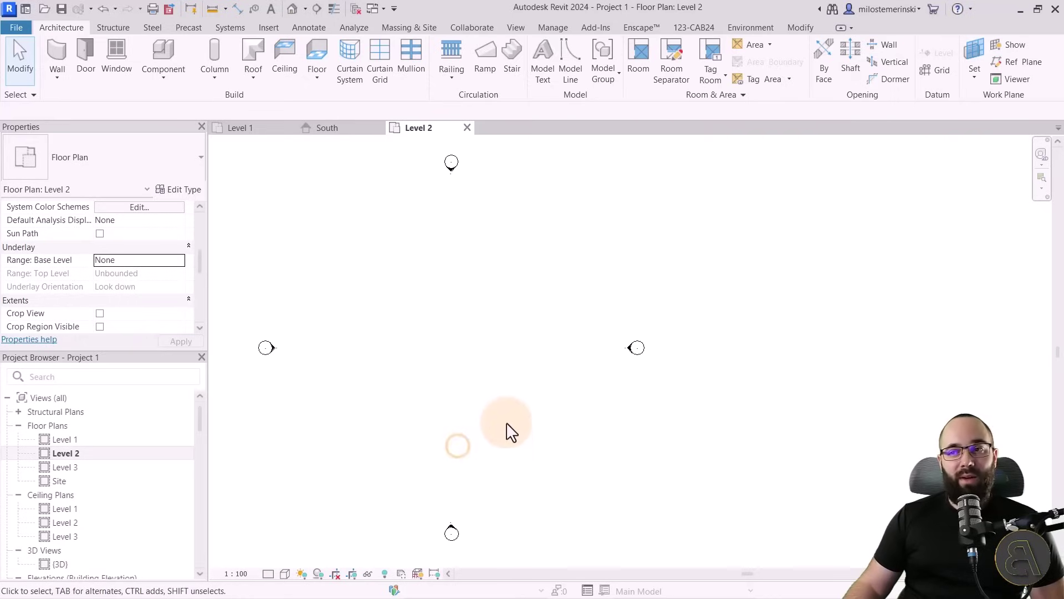
Set the underlay range's base level to Level 1 for the Level 2 floor plan
left_click_drag(200, 255, 199, 218)
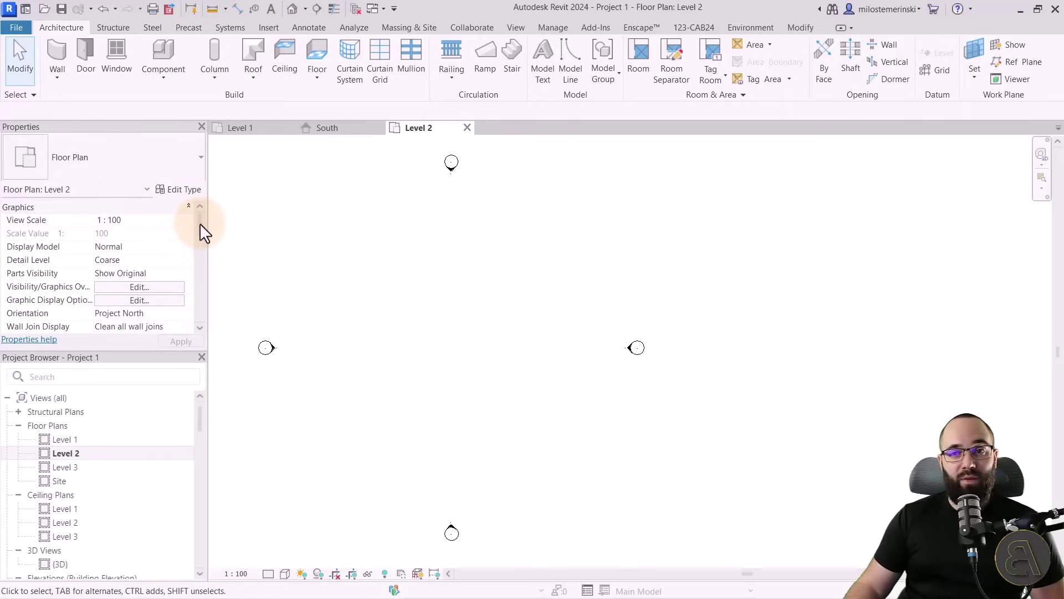
left_click_drag(199, 224, 196, 260)
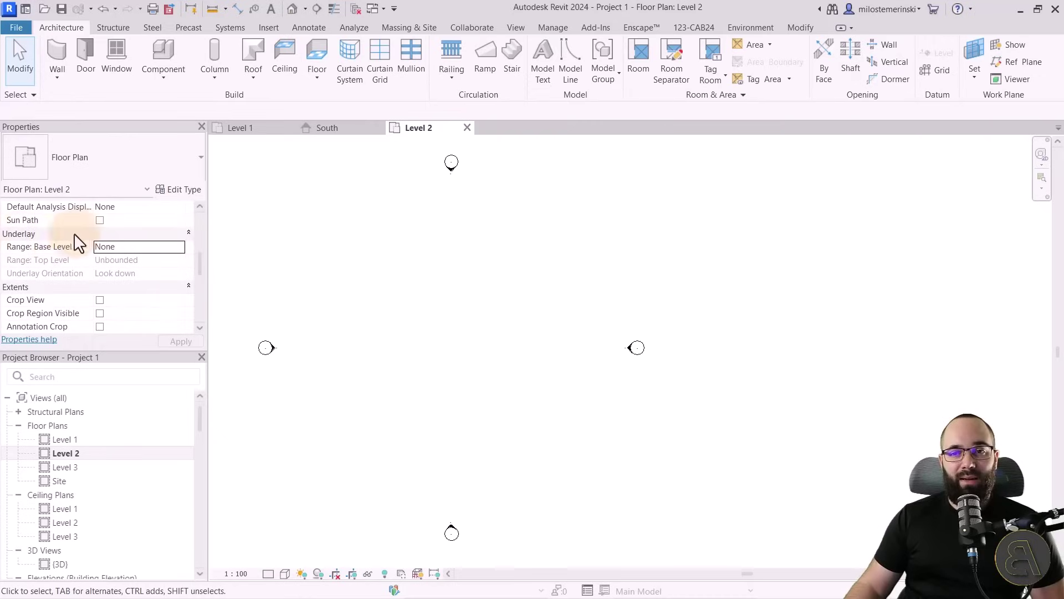
left_click(188, 234)
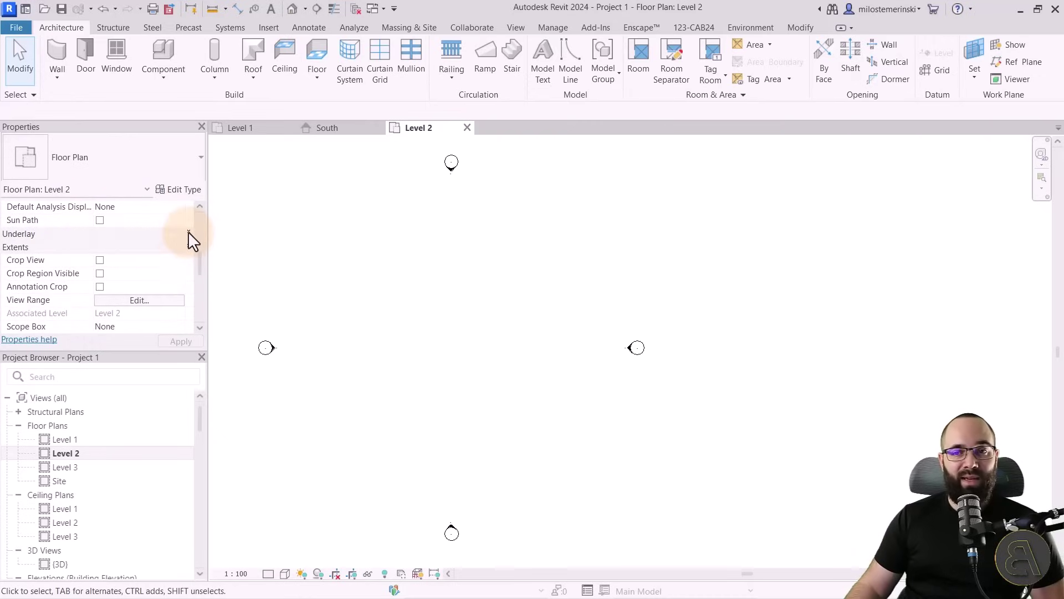
left_click(188, 233)
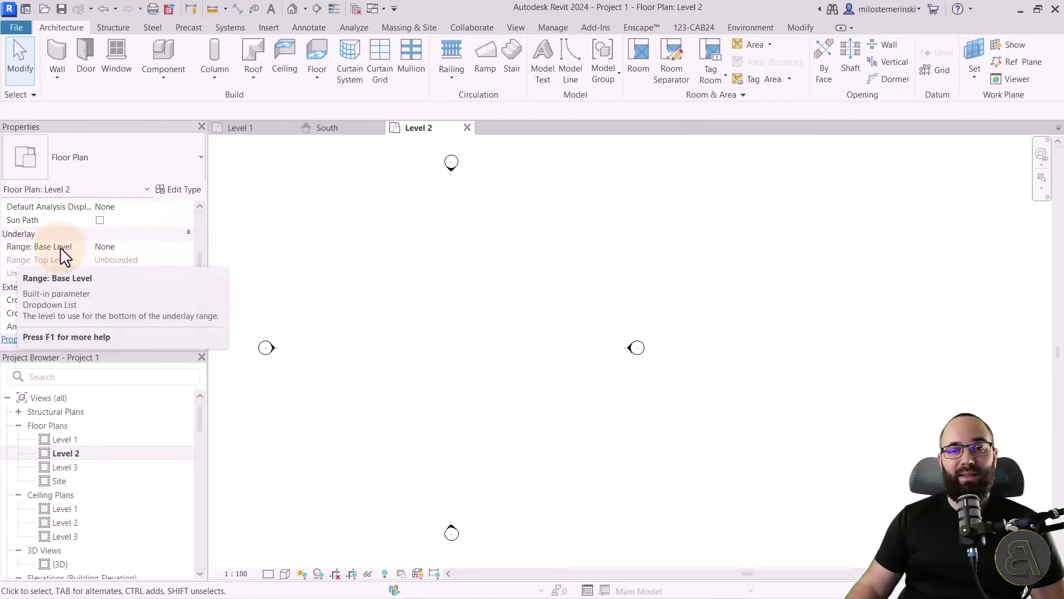
left_click(179, 246)
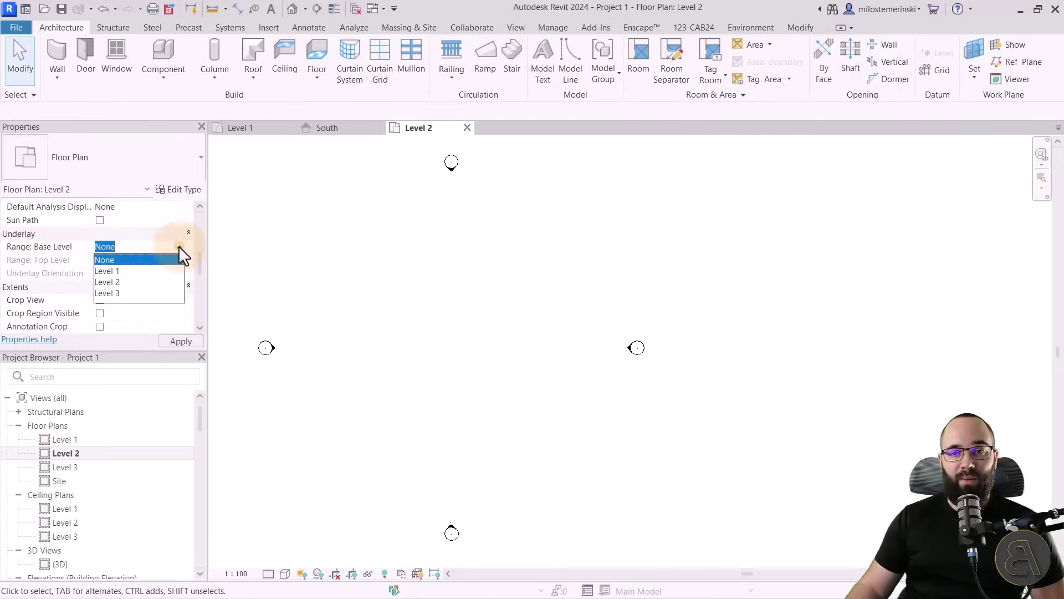
left_click(125, 272)
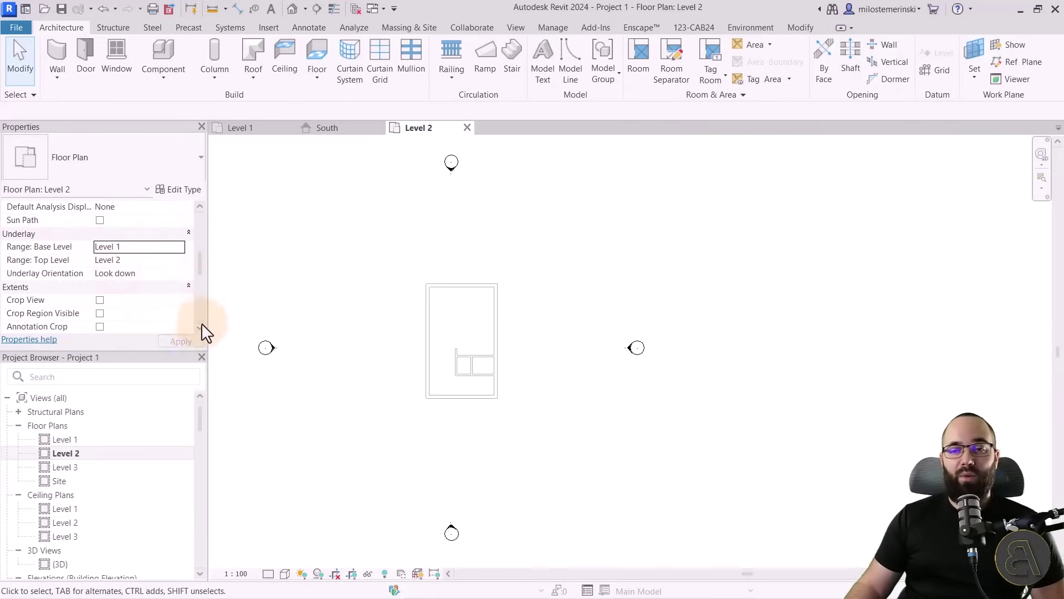
Draw a rectangle of UE-Wall - 300mm walls from Level 2 up to Level 3, about 786 mm above and 2100 mm left of the Level 1 outline
scroll(472, 369, "up", 2)
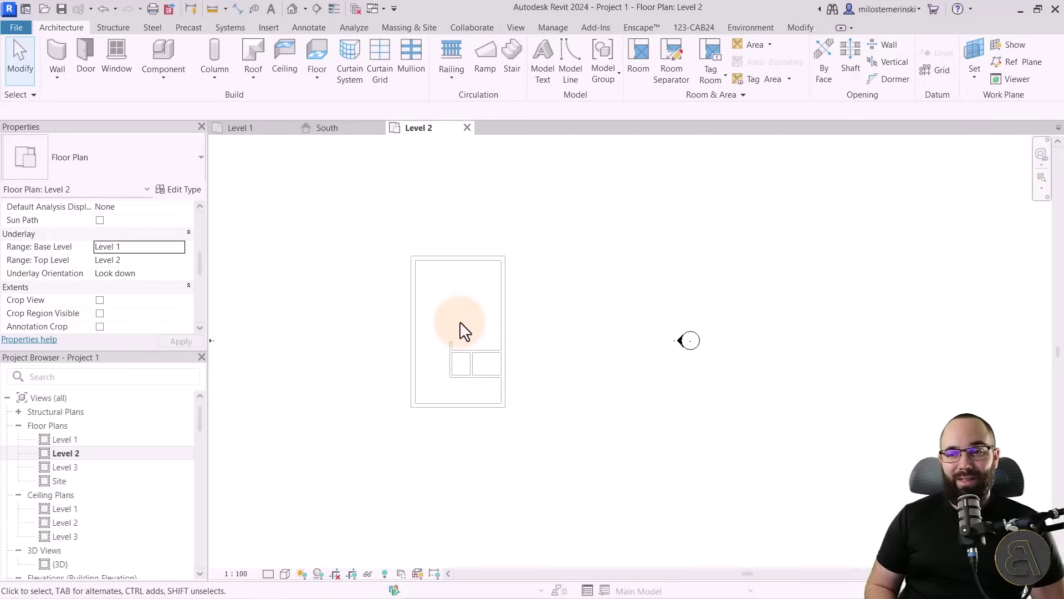
scroll(465, 331, "up", 3)
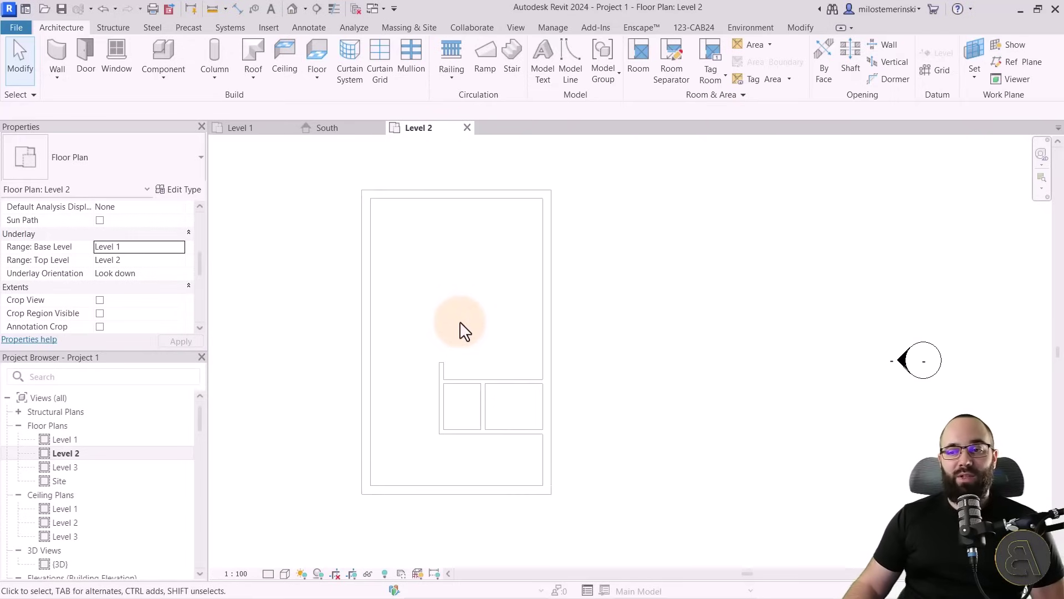
middle_click_drag(465, 331, 466, 343)
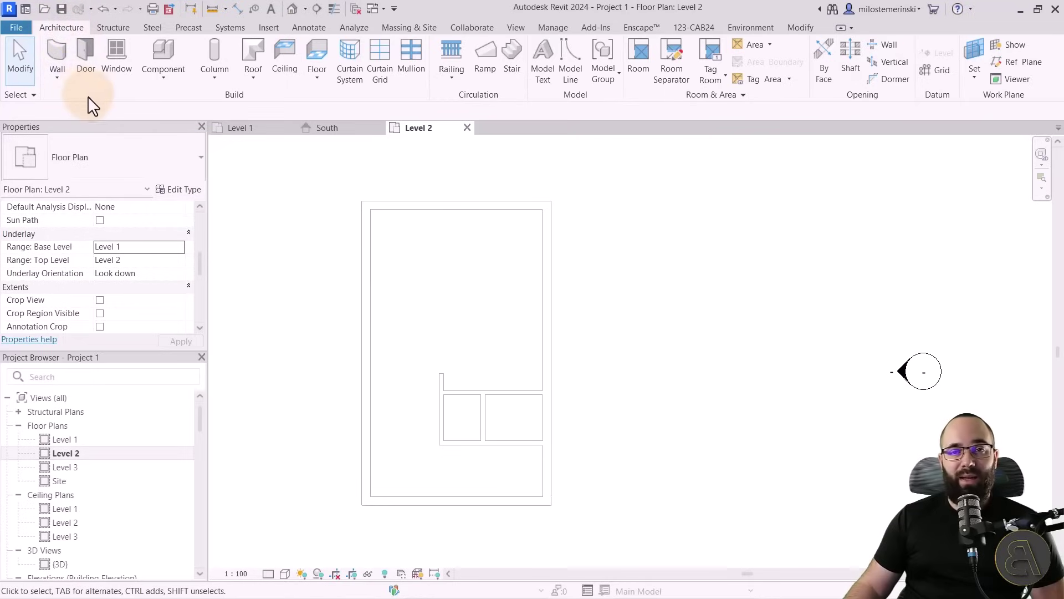
left_click(56, 47)
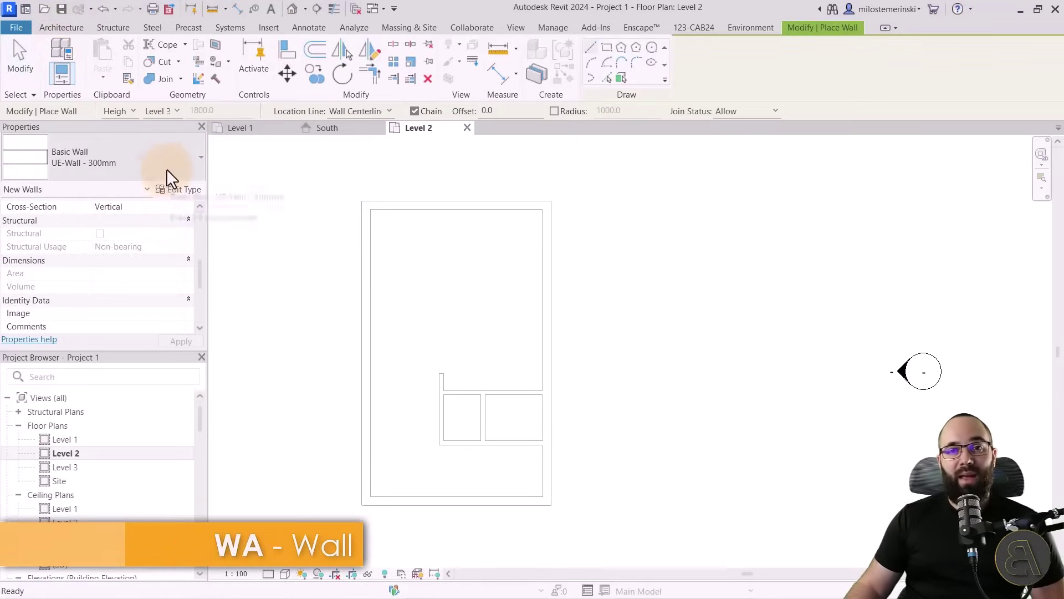
left_click(108, 166)
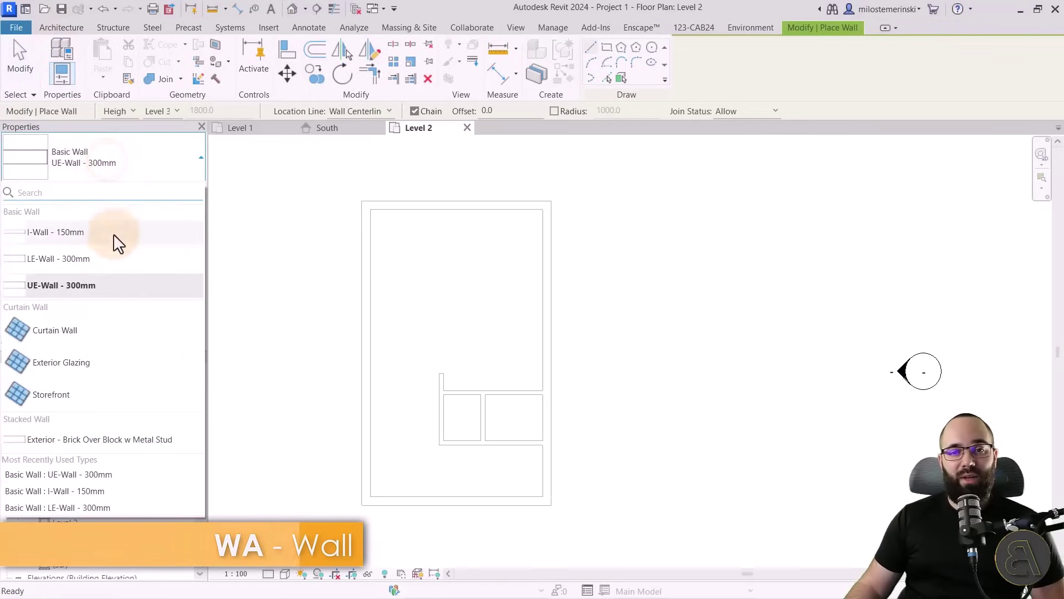
left_click(65, 284)
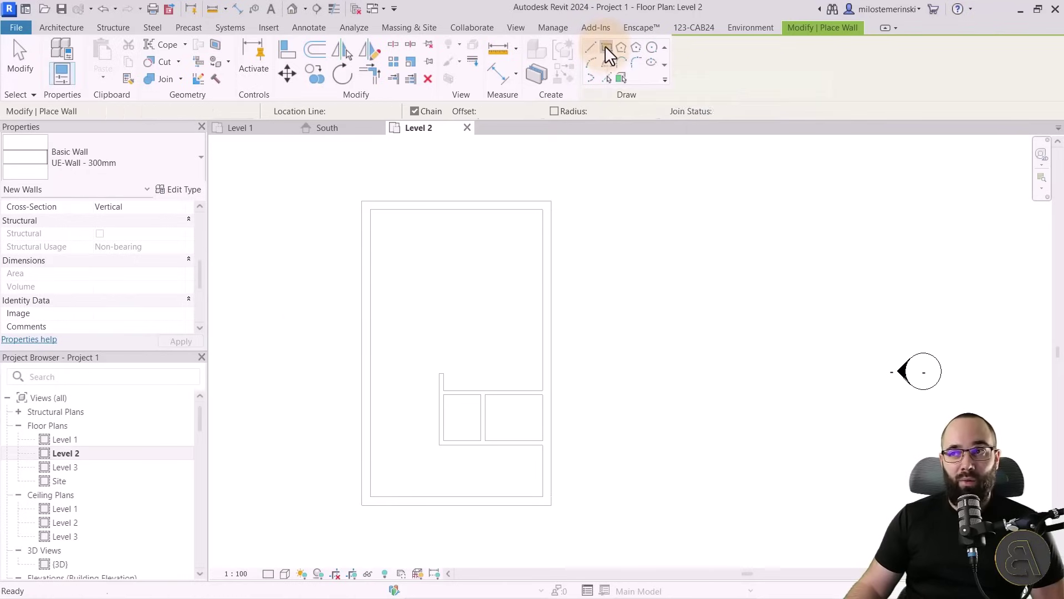
left_click(607, 48)
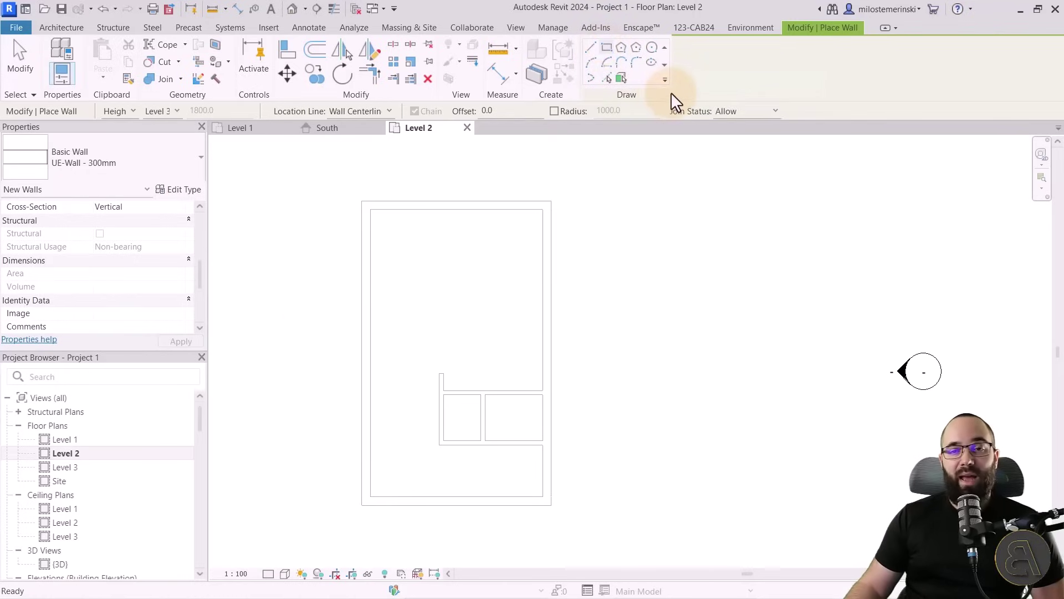
scroll(157, 274, "up", 5)
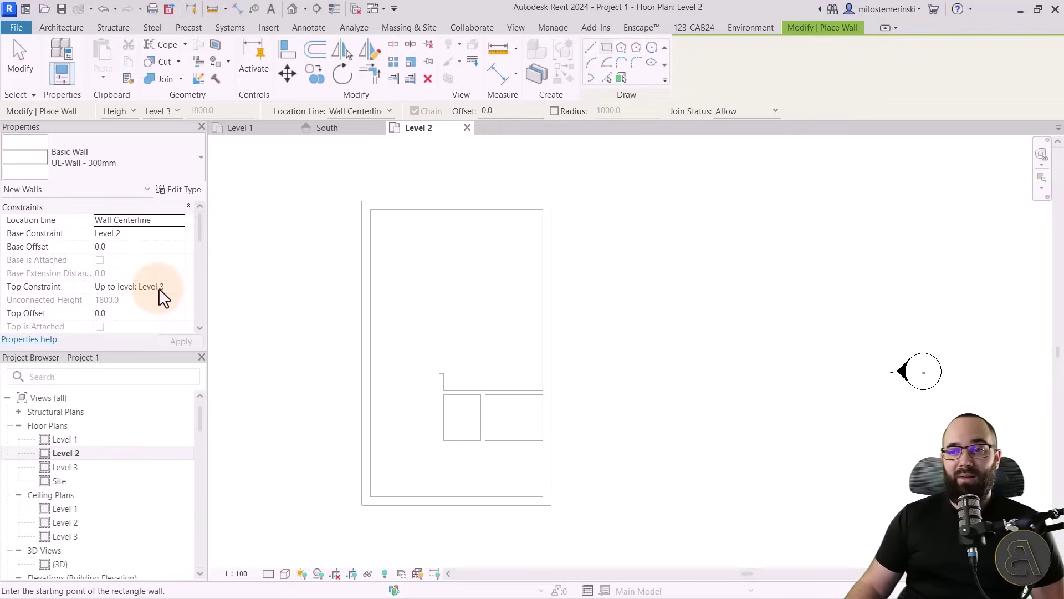
left_click(518, 174)
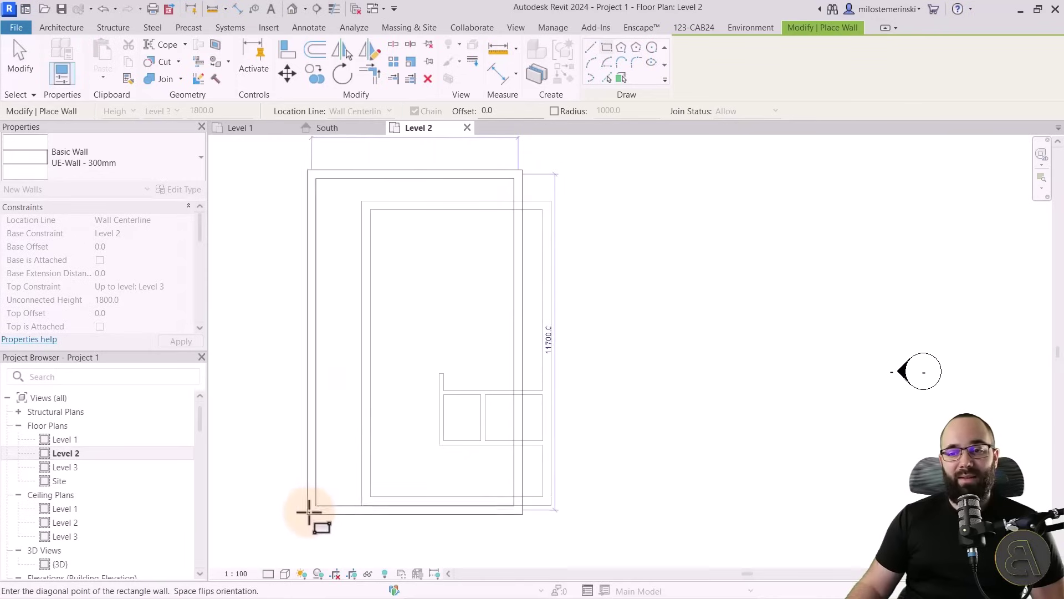
left_click(297, 538)
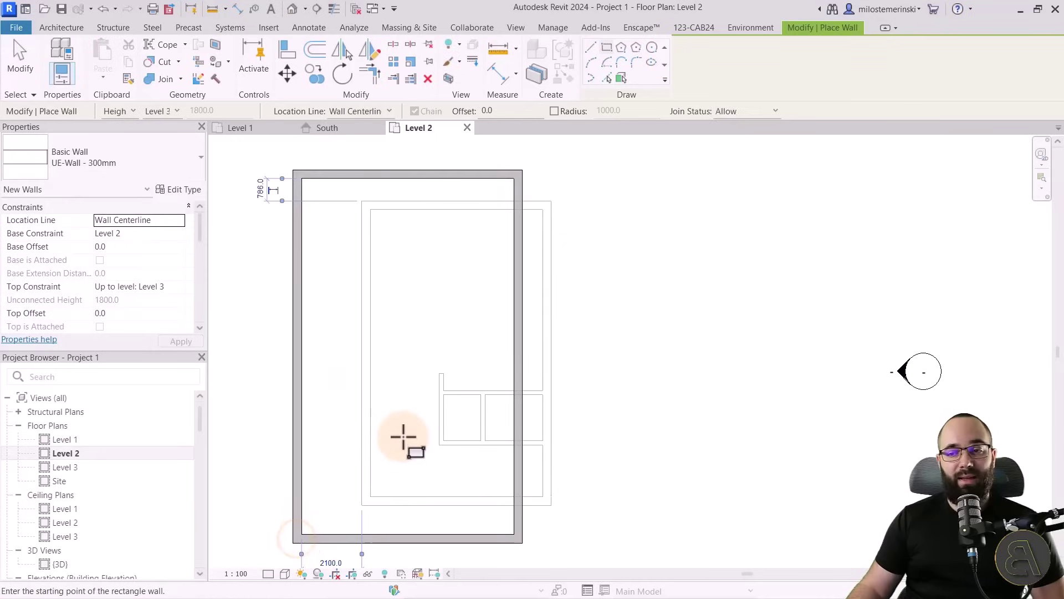
key("Escape")
key("Escape")
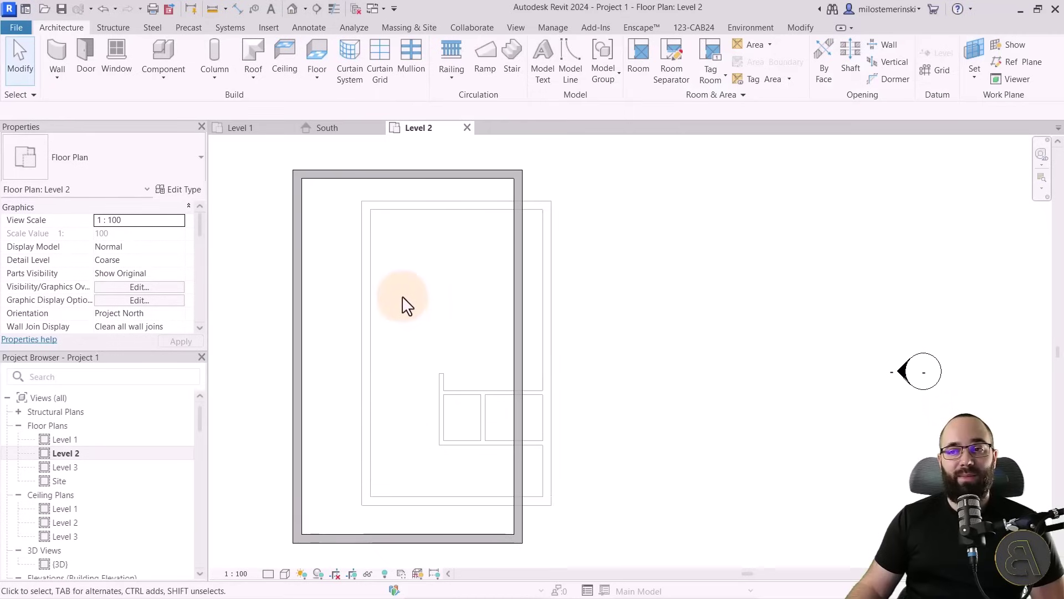
Set the upper Level 2 wall's distance from the outer face of the Level 1 wall below it to 1000 mm
scroll(408, 304, "down", 1)
middle_click_drag(408, 309, 410, 332)
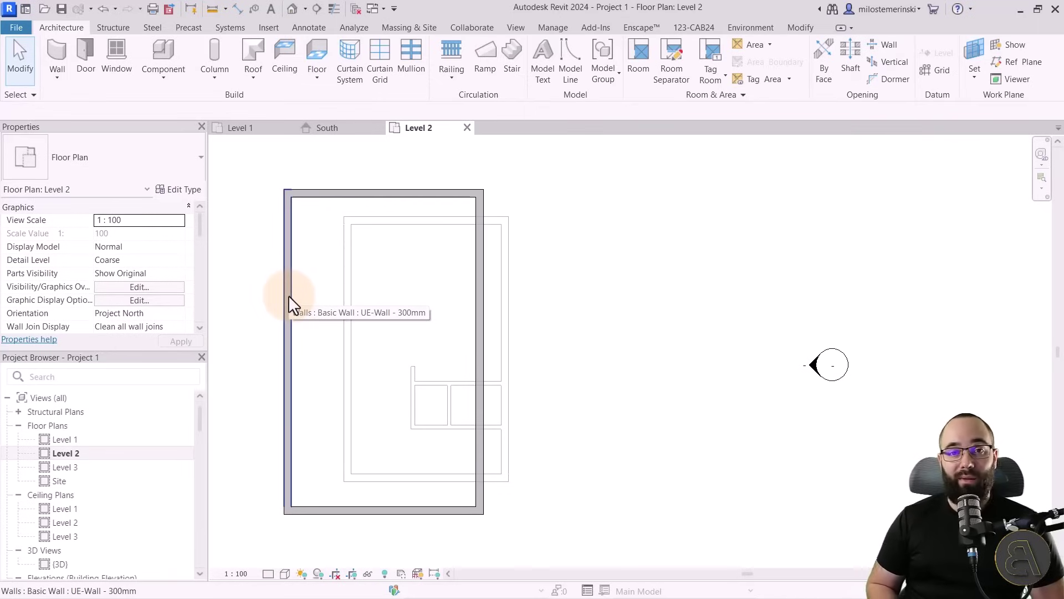
left_click(429, 194)
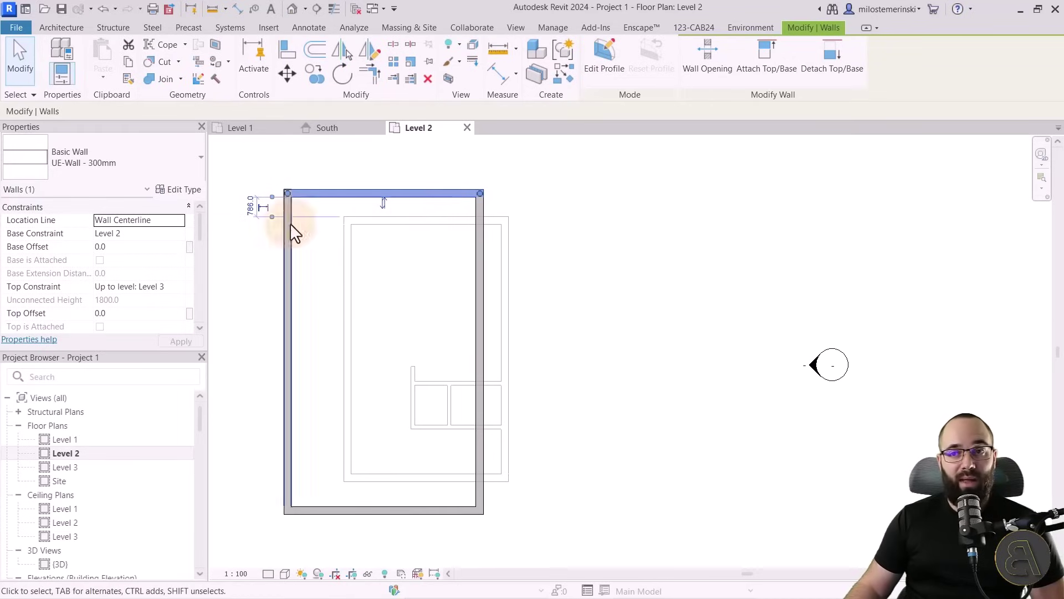
left_click(249, 207)
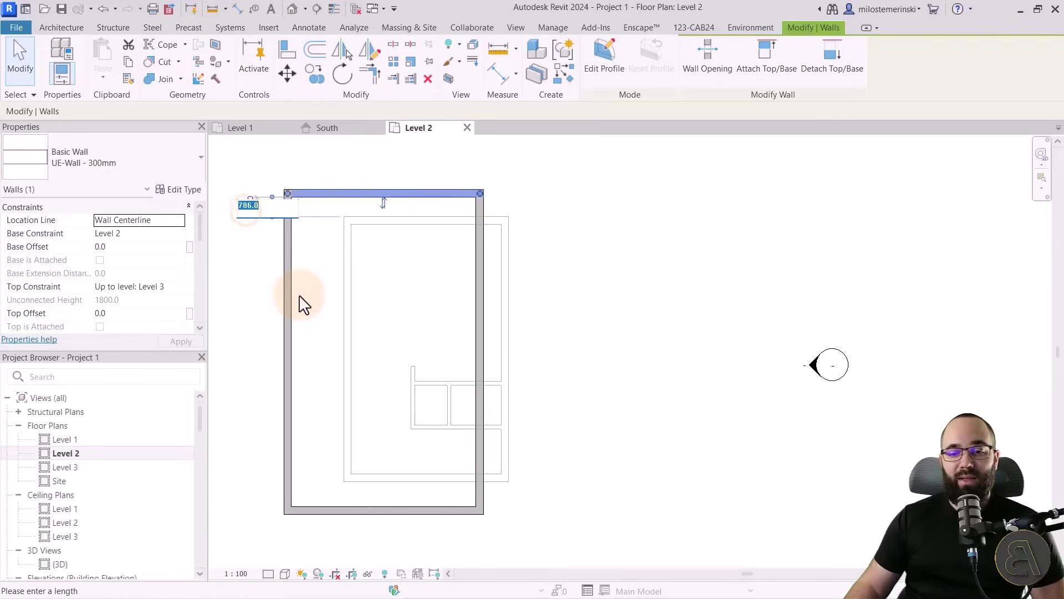
type("1000")
key("Return")
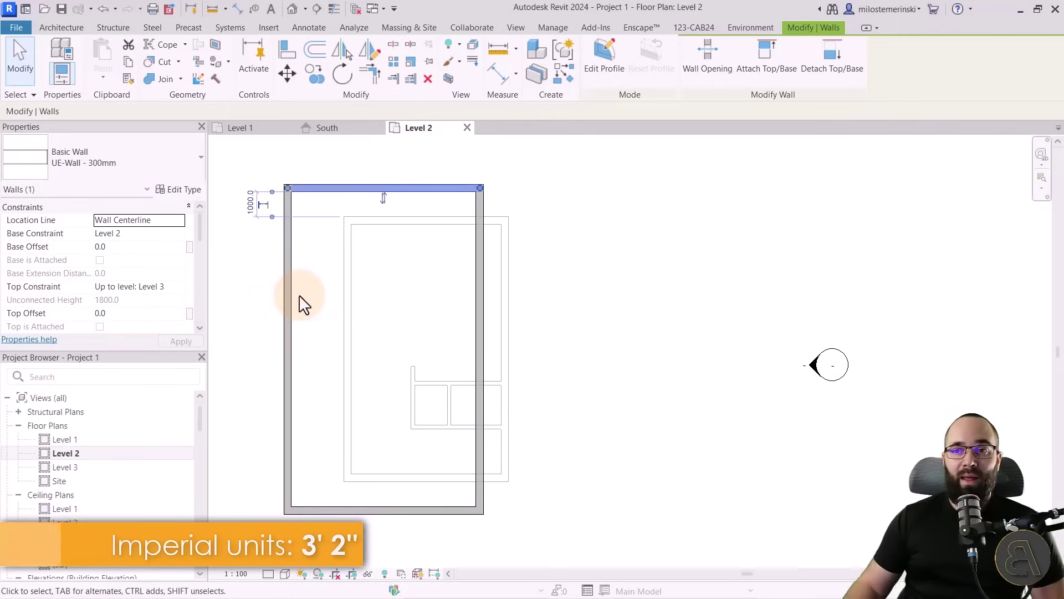
Offset the left Level 2 wall 1000 mm from the outer face of the Level 1 left wall
left_click(300, 303)
left_click(288, 314)
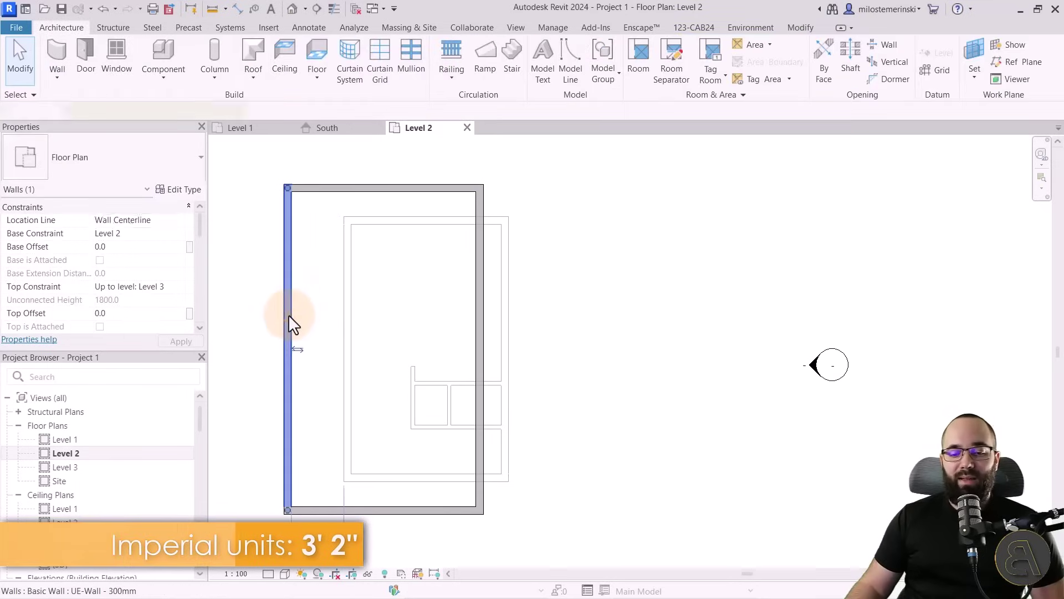
middle_click_drag(334, 345, 345, 307)
left_click(330, 492)
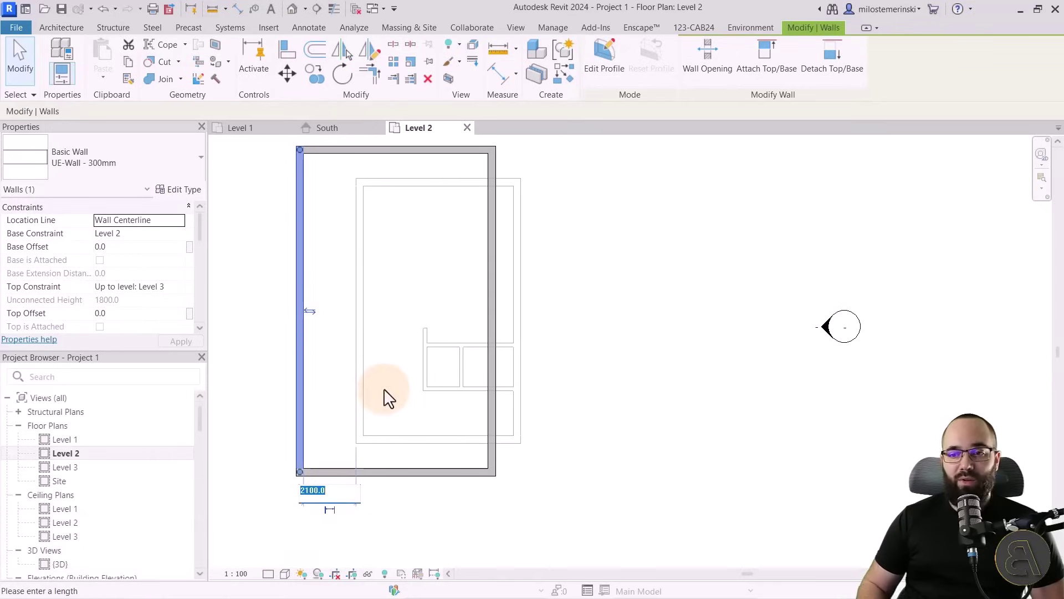
type("100")
key("Return")
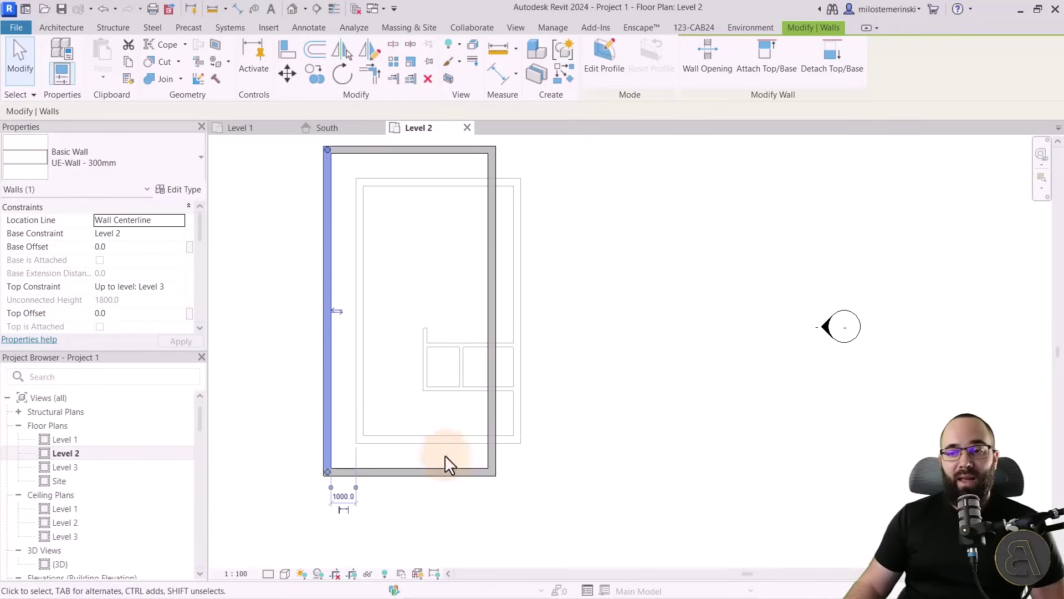
Place the lower Level 2 wall 1000 mm outside the Level 1 outline and deselect it
left_click(440, 474)
left_click(510, 458)
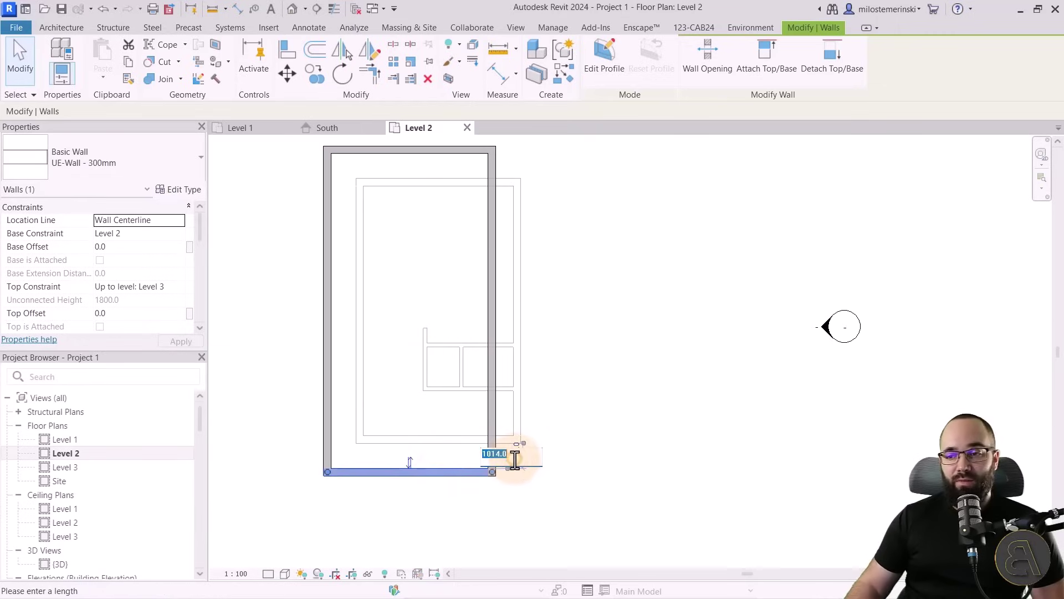
type("100")
key("Return")
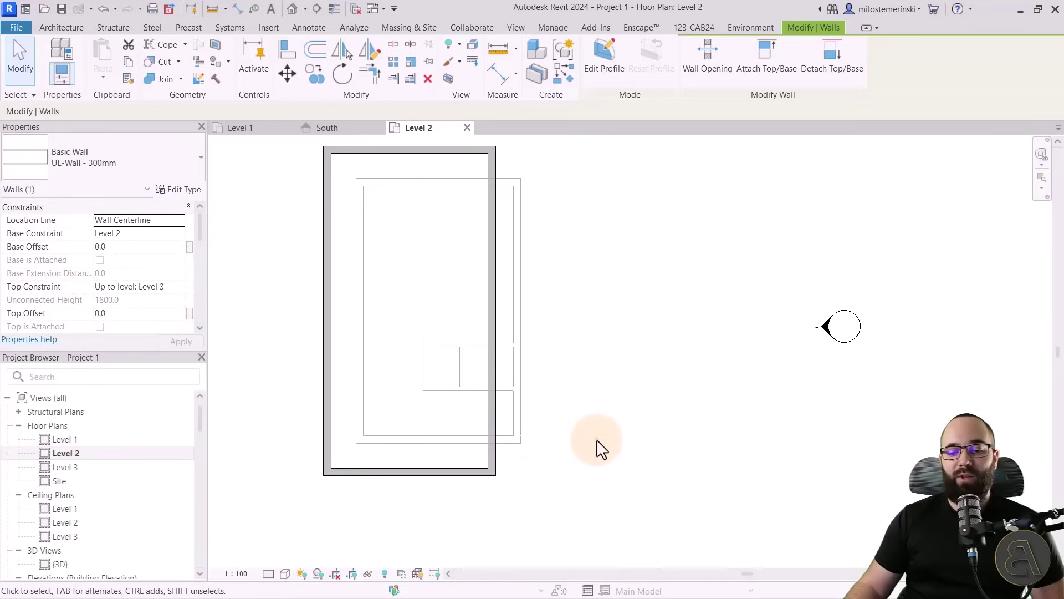
left_click(597, 442)
Set the right Level 2 wall's distance to the inner face of the Level 1 right wall to 600 mm
left_click(491, 328)
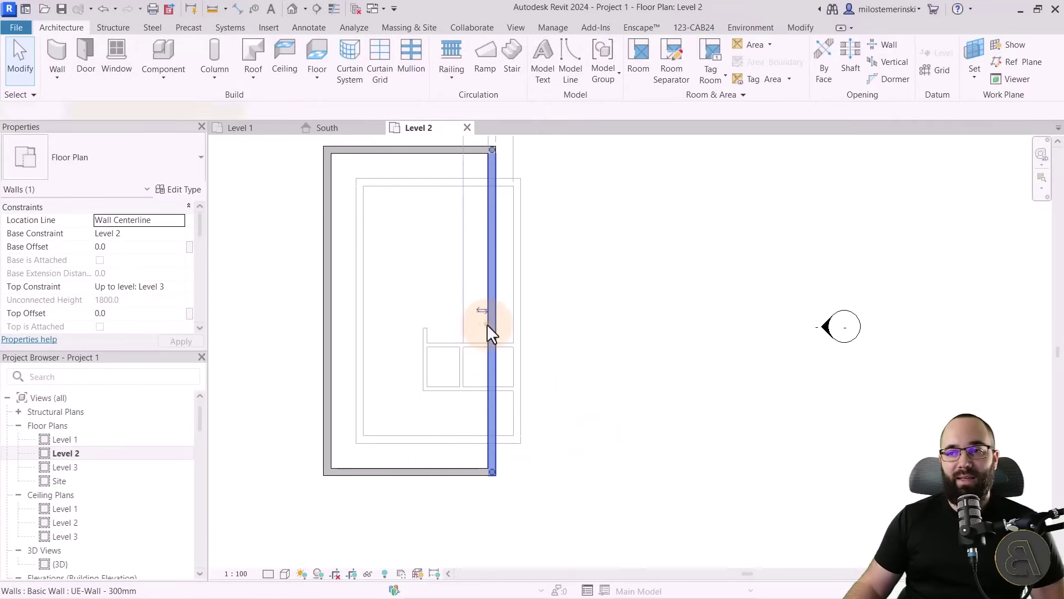
middle_click_drag(571, 309, 547, 420)
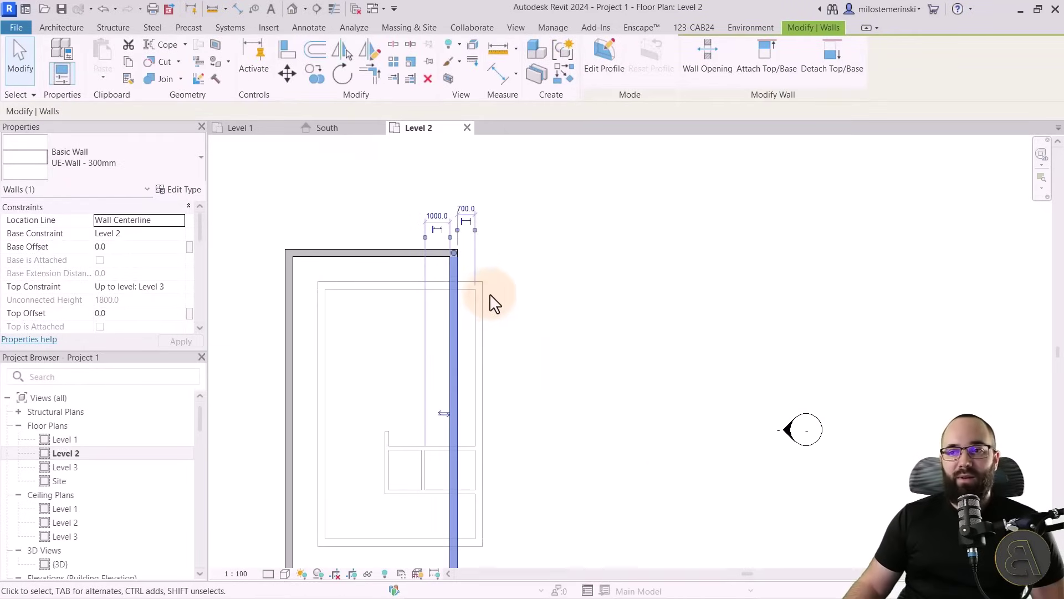
left_click(466, 210)
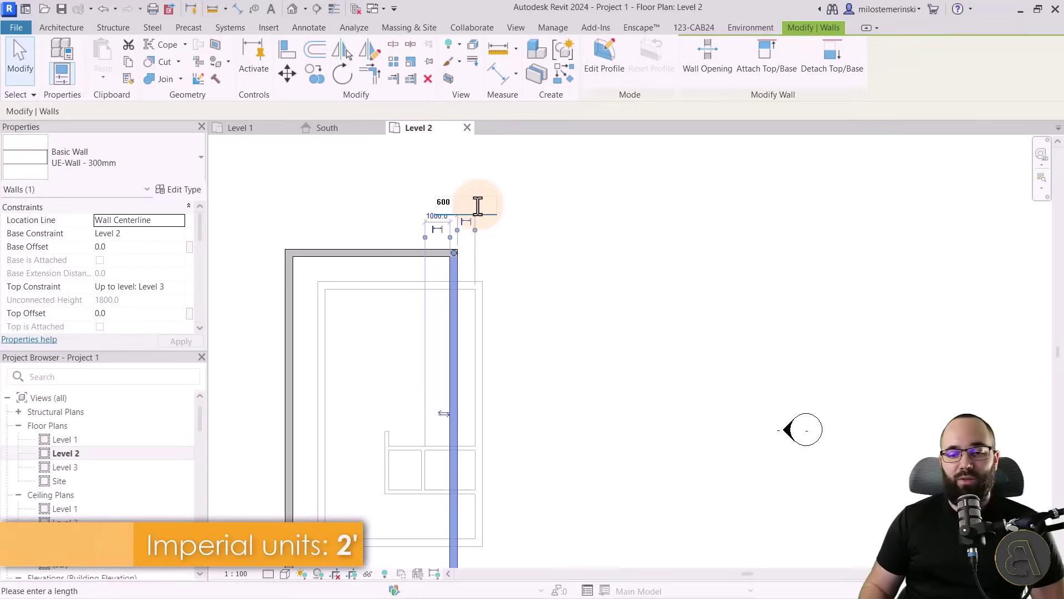
key("Return")
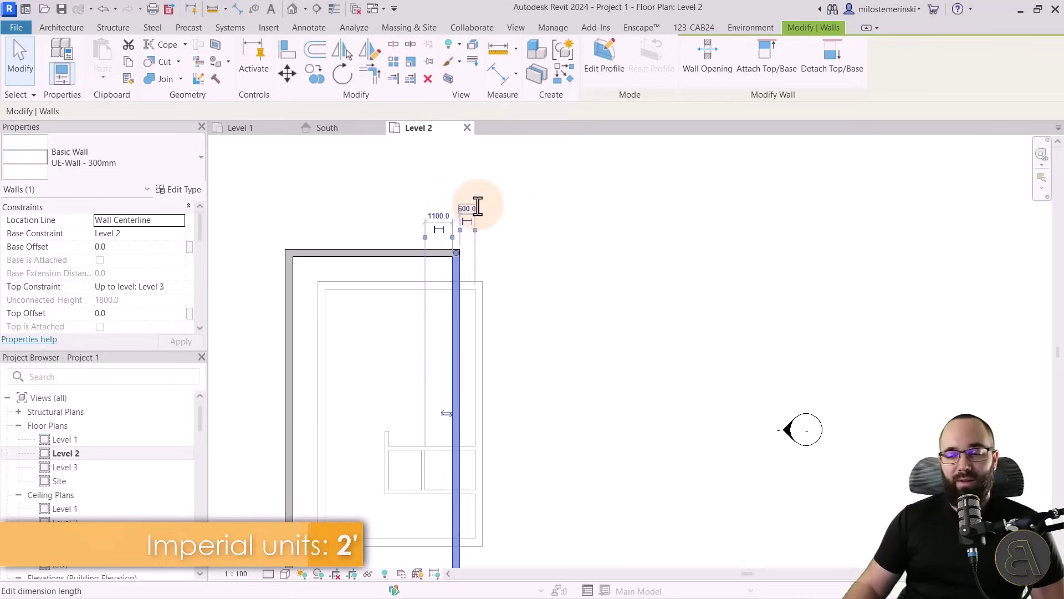
middle_click_drag(527, 356, 547, 320)
left_click(546, 315)
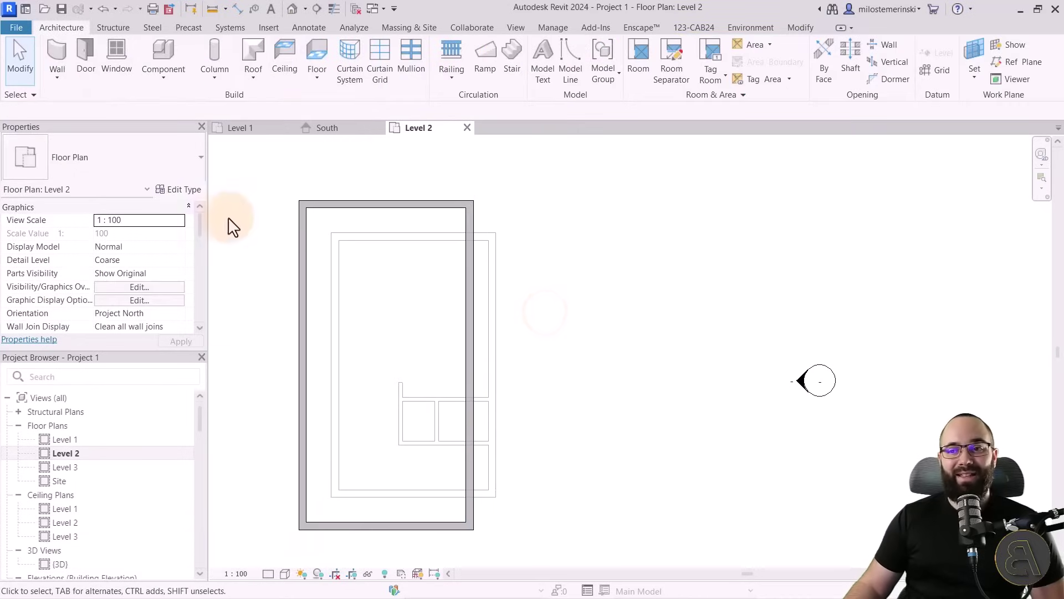
Draw three chained UE-Wall - 300mm walls forming a recess about 3800 mm long inside the right wall, starting at the Level 1 upper wall's centerline
middle_click_drag(576, 463, 583, 457)
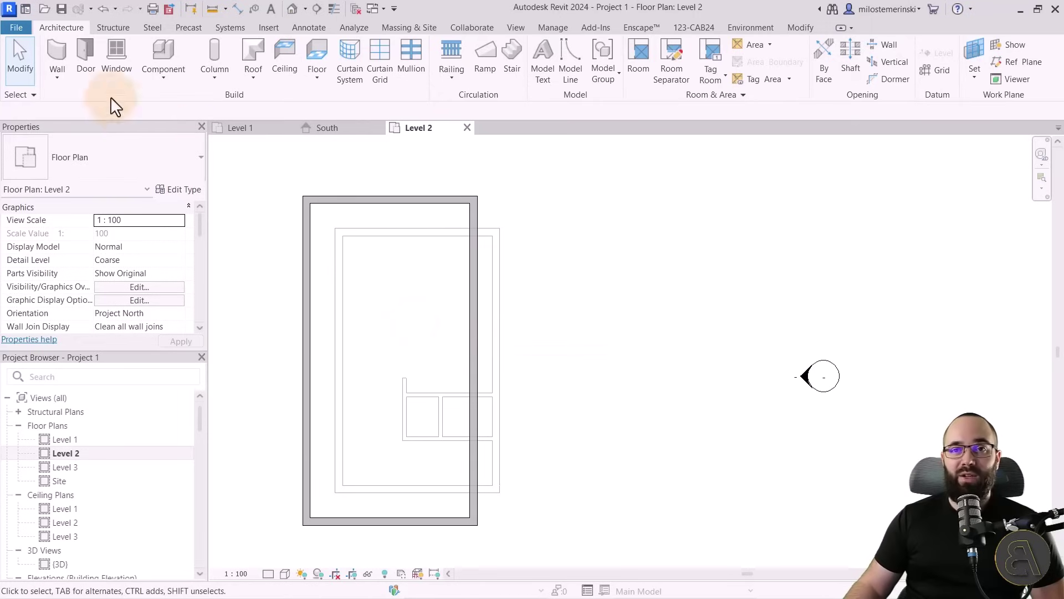
left_click(51, 51)
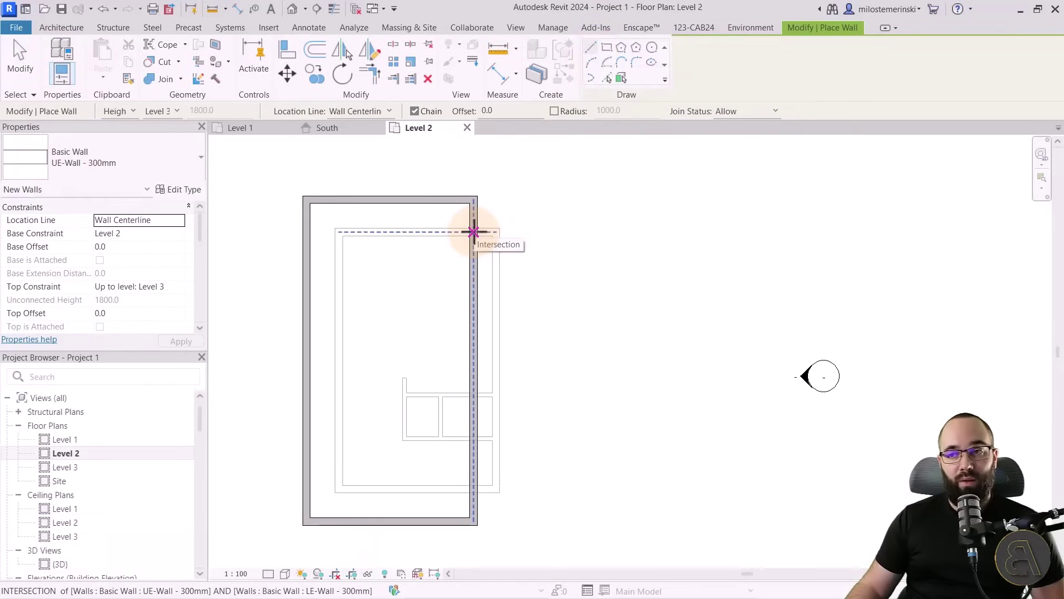
left_click(473, 231)
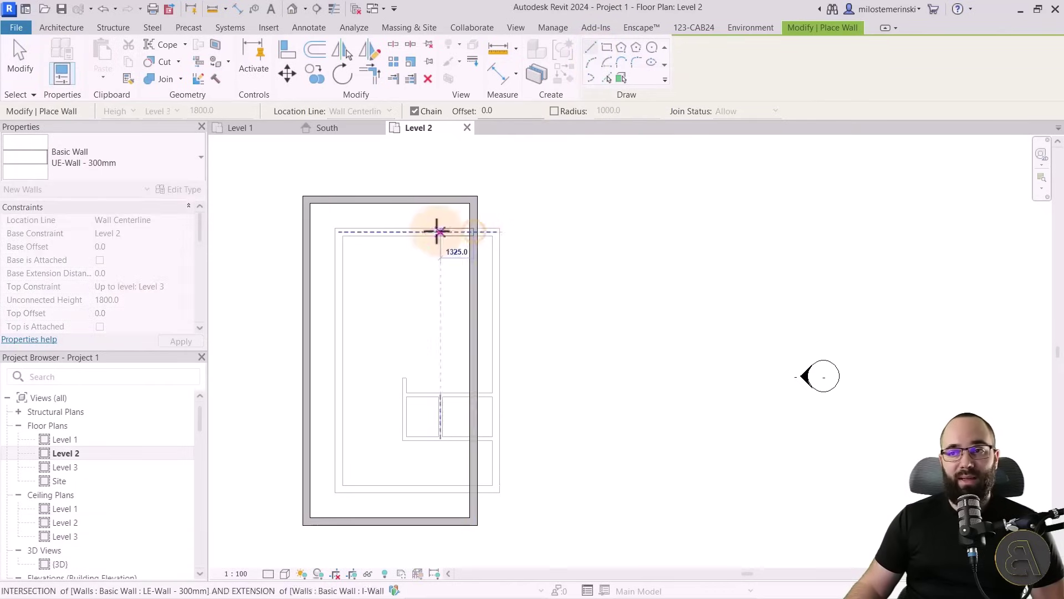
left_click(427, 232)
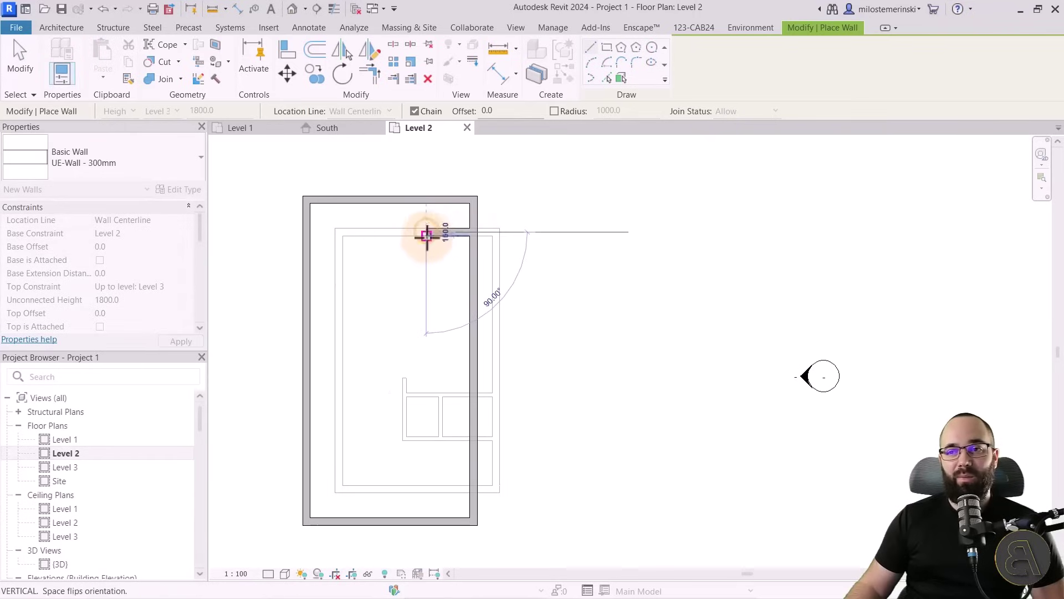
left_click(427, 334)
left_click(471, 335)
key("Escape")
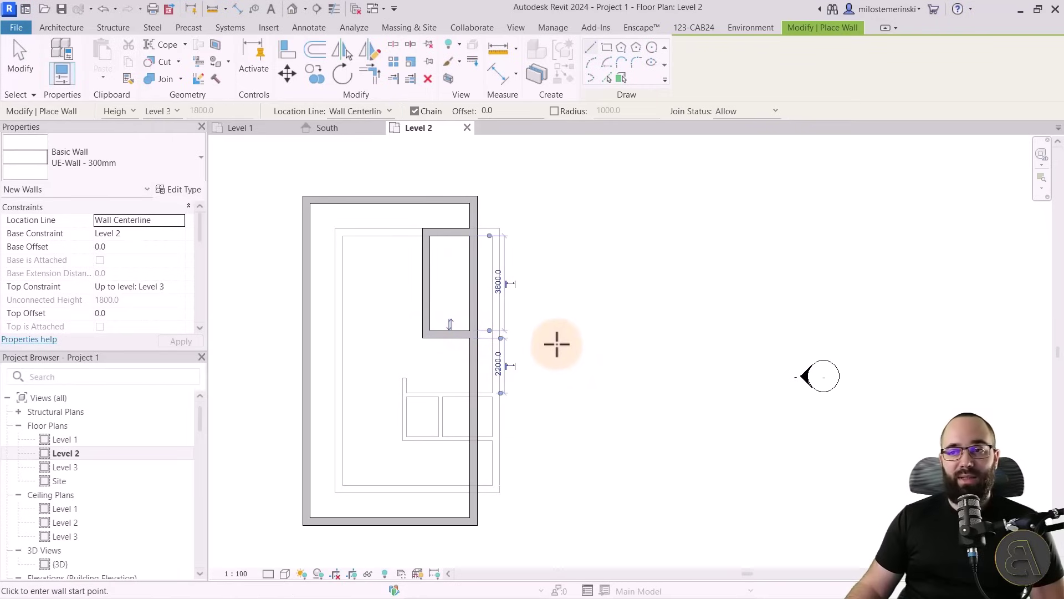
key("Escape")
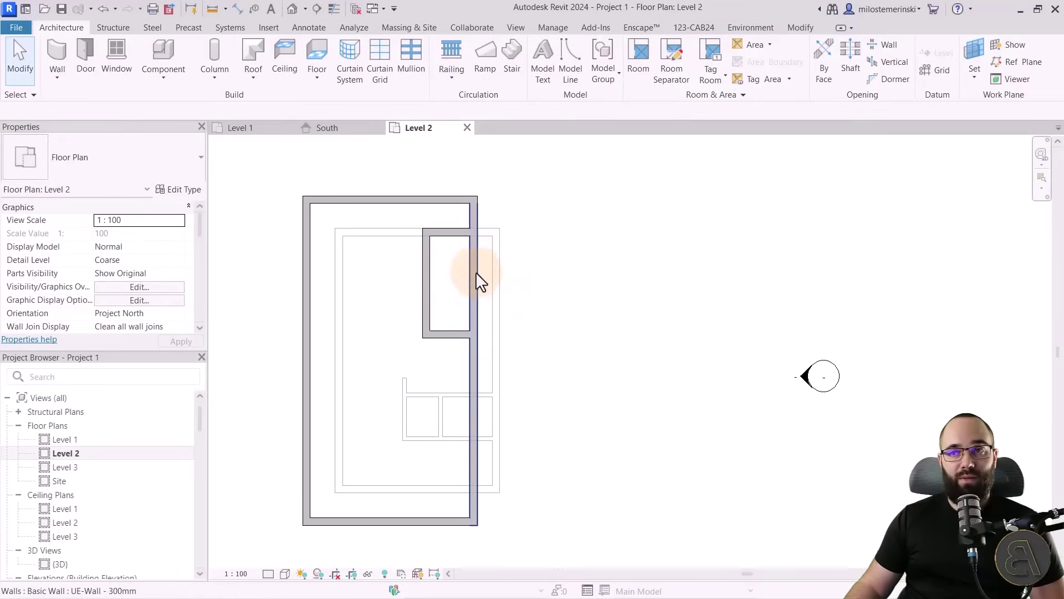
Split the right Level 2 wall at both recess walls with Delete Inner Segment enabled, removing the piece that closes the recess
left_click(799, 28)
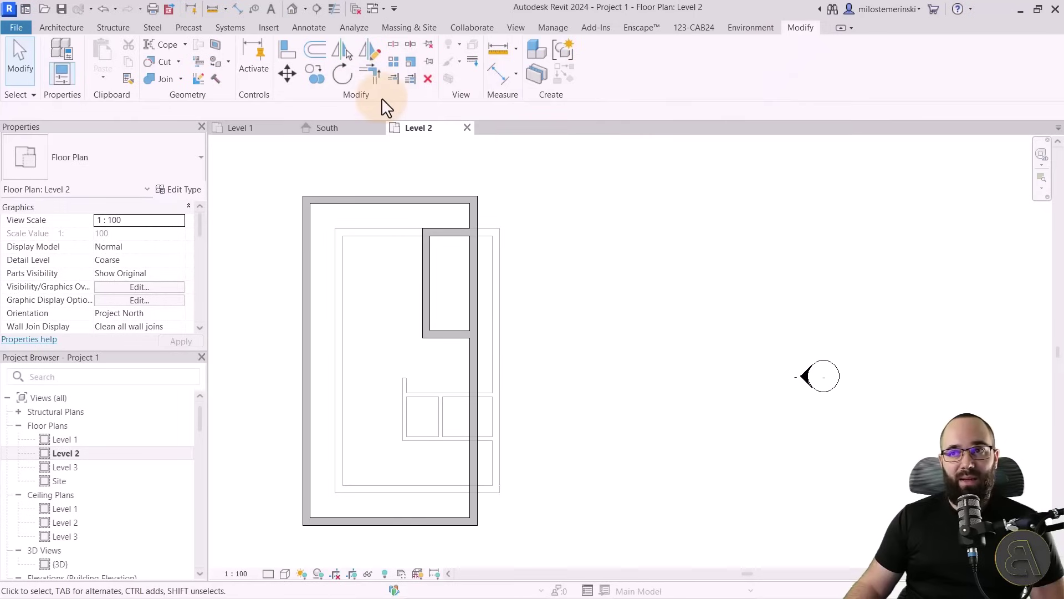
left_click(394, 45)
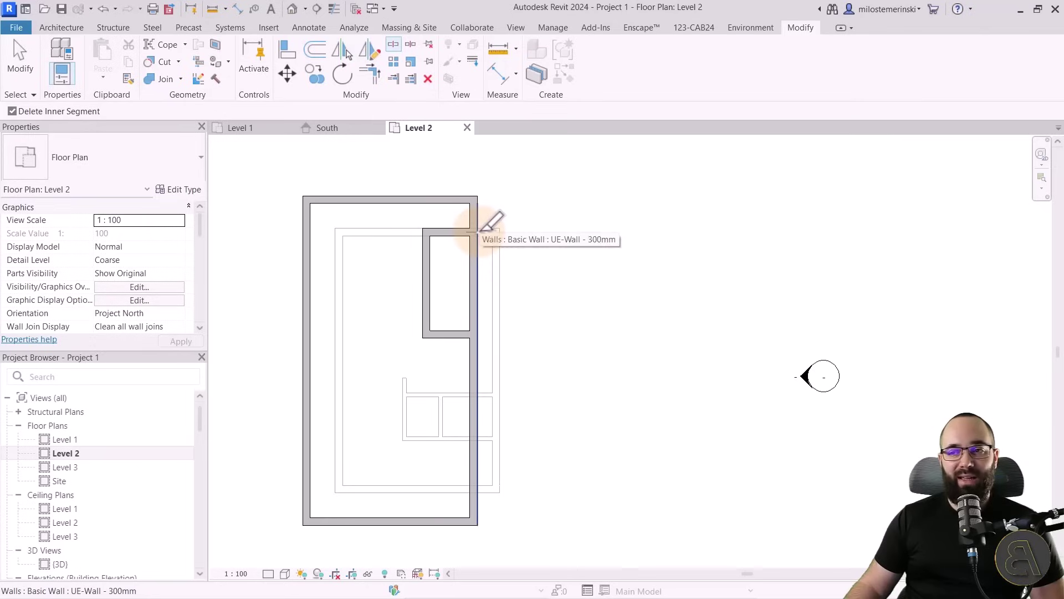
left_click(480, 230)
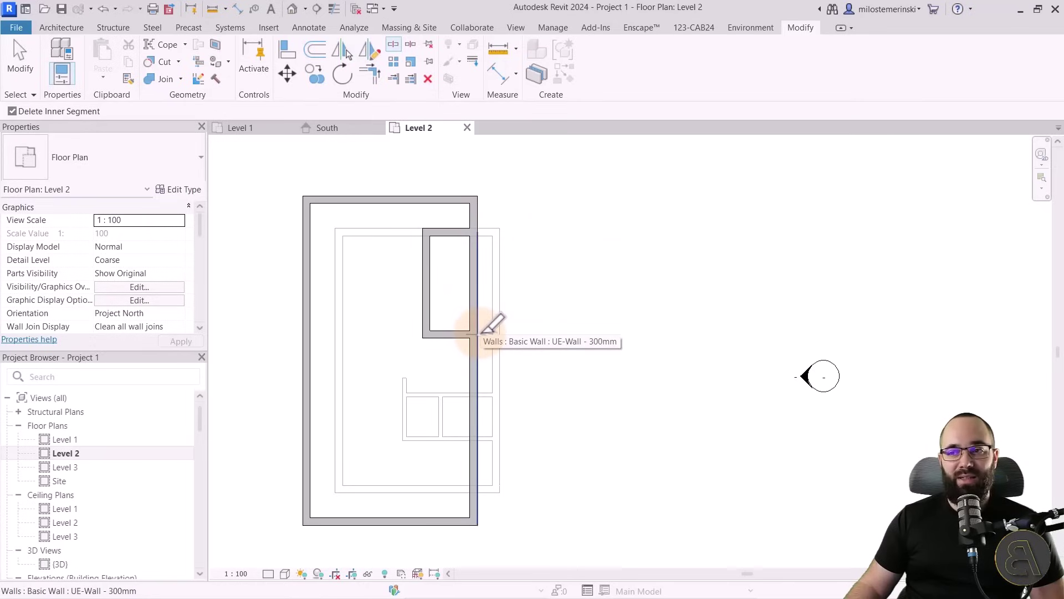
left_click(479, 265)
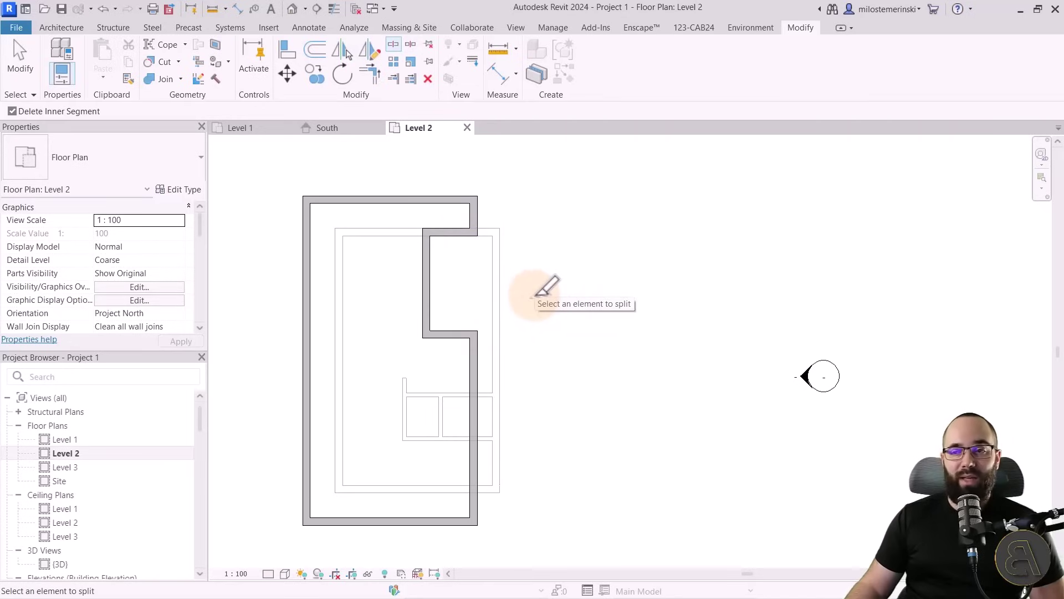
Set the recess's long wall 1700 mm from the right Level 2 wall's inner face and deselect it
key("Escape")
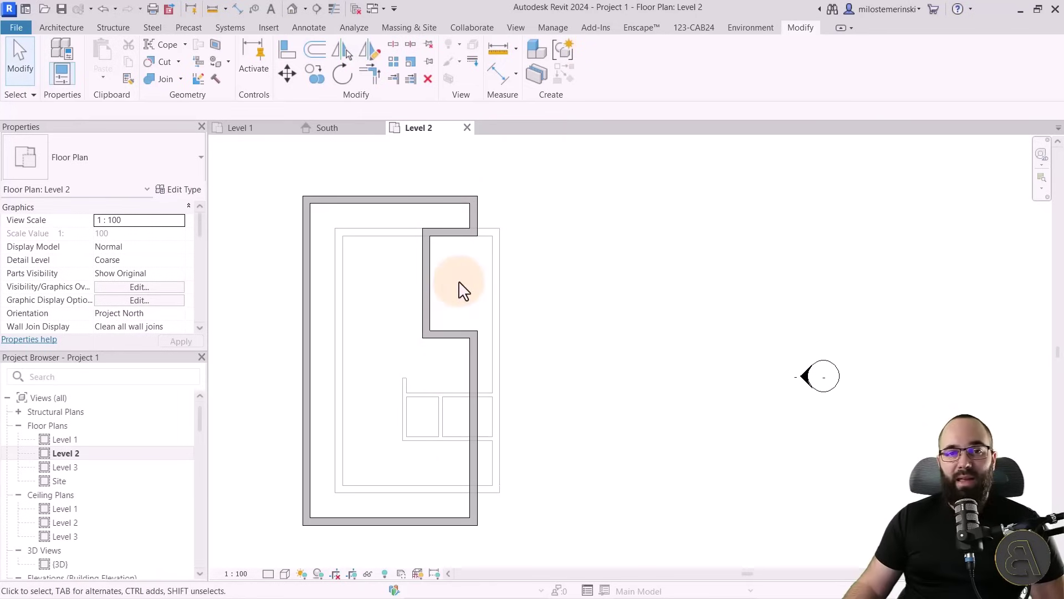
left_click(424, 282)
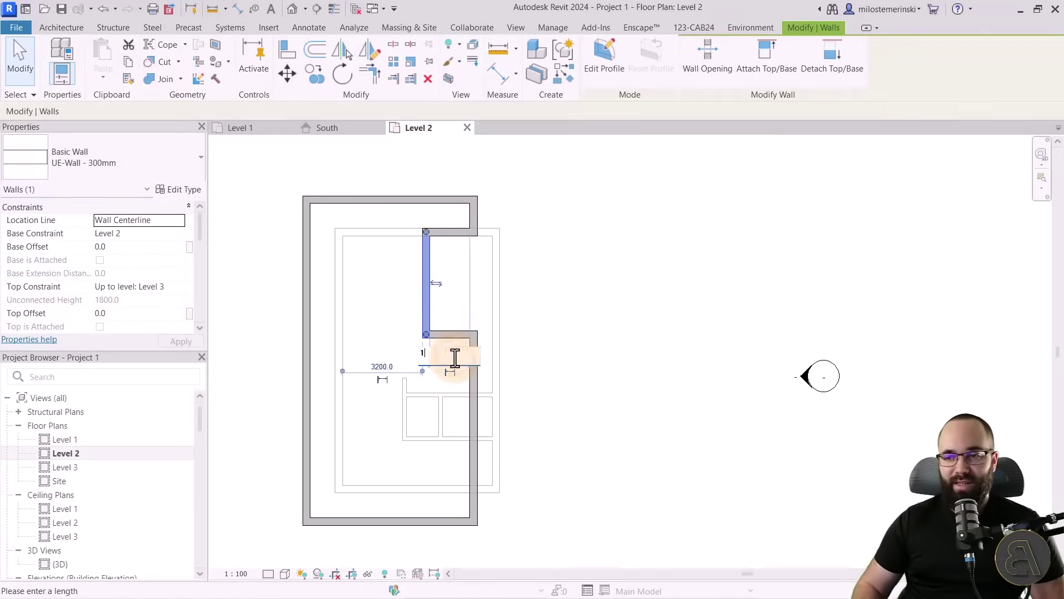
key("Return")
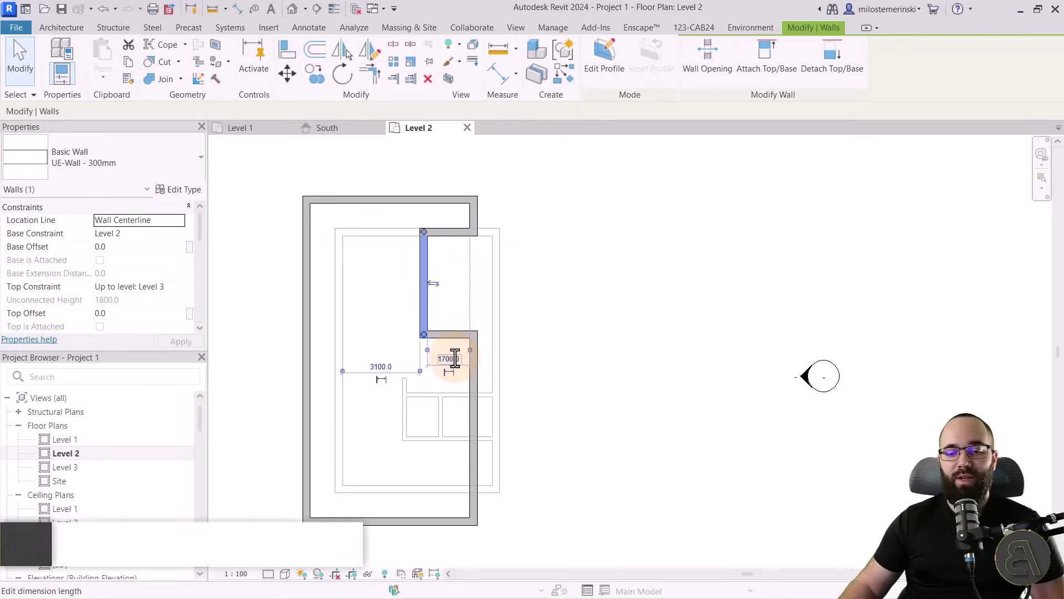
left_click(528, 304)
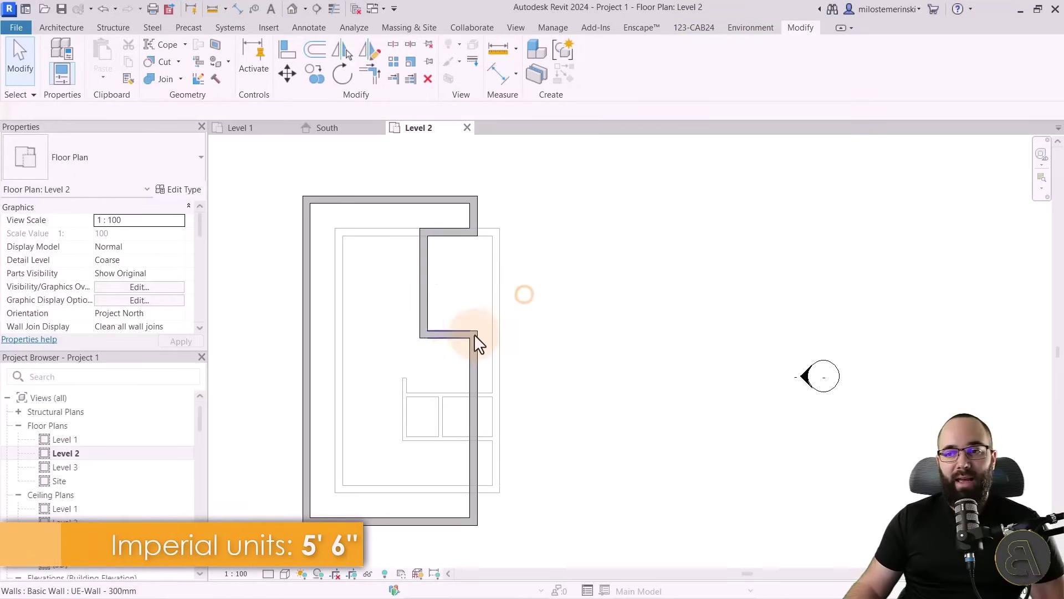
Set the recess's lower wall 4500 mm from its upper wall and deselect it
left_click(454, 333)
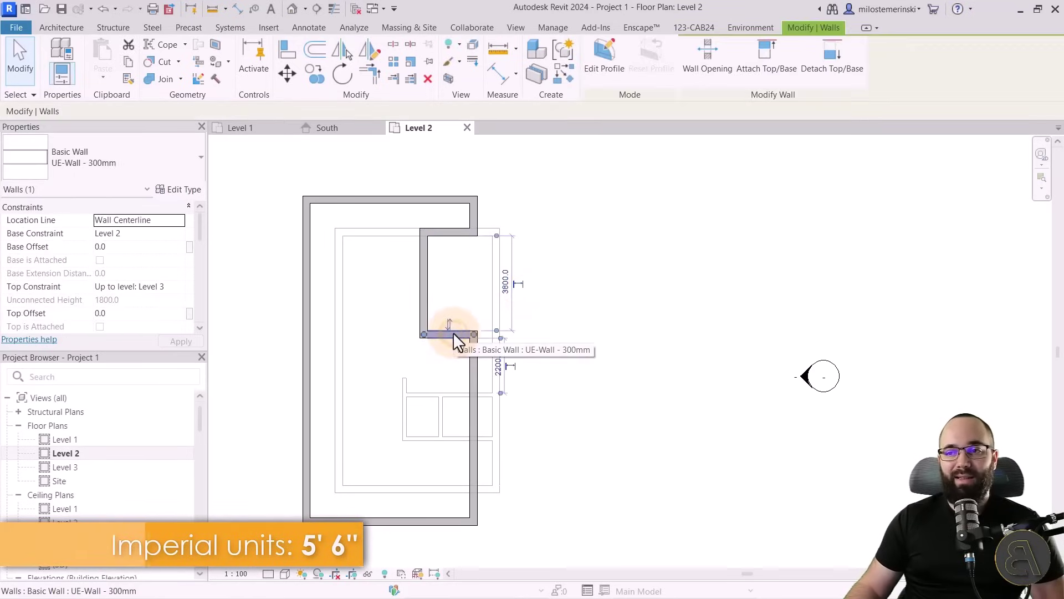
left_click(504, 285)
type("4500")
key("Return")
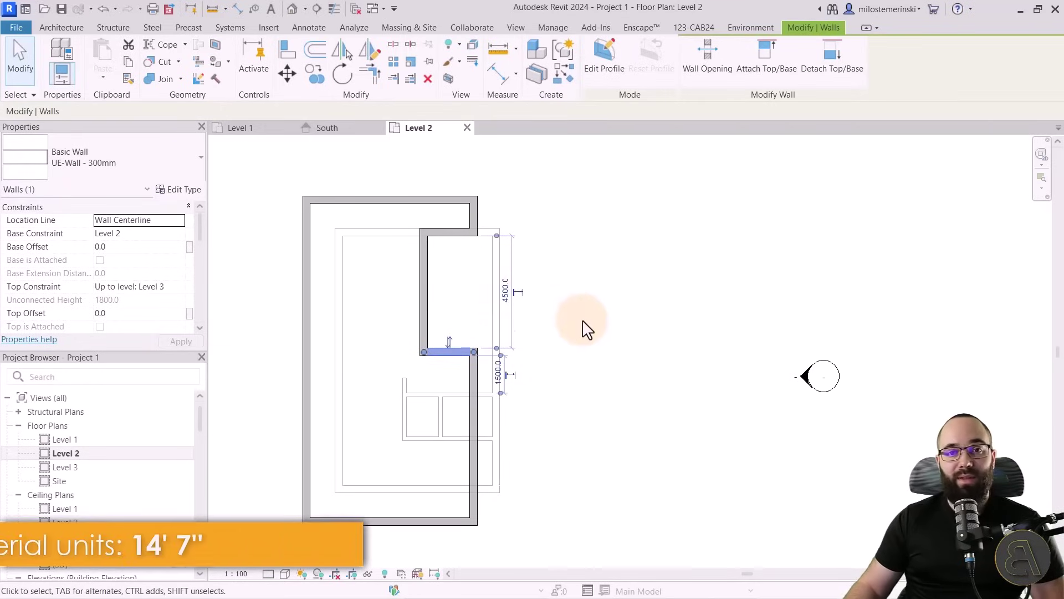
left_click(554, 321)
Delete the lower Level 2 exterior wall
middle_click_drag(552, 384, 565, 351)
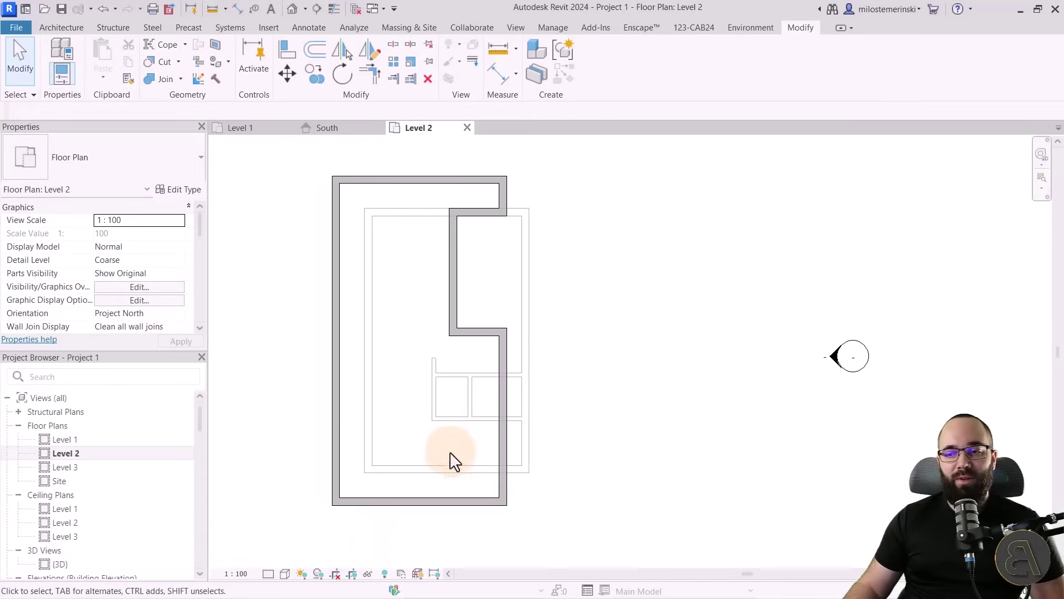
left_click(402, 499)
key("Delete")
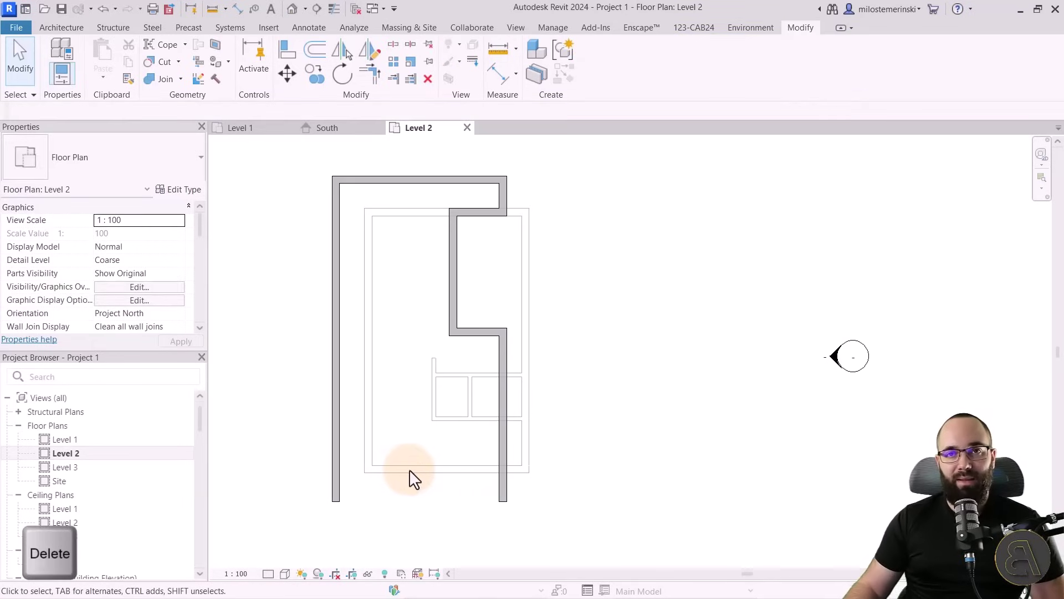
Draw a UE-Wall - 300mm along the Level 1 lower wall's centerline, from the right Level 2 wall to the left one
left_click(71, 29)
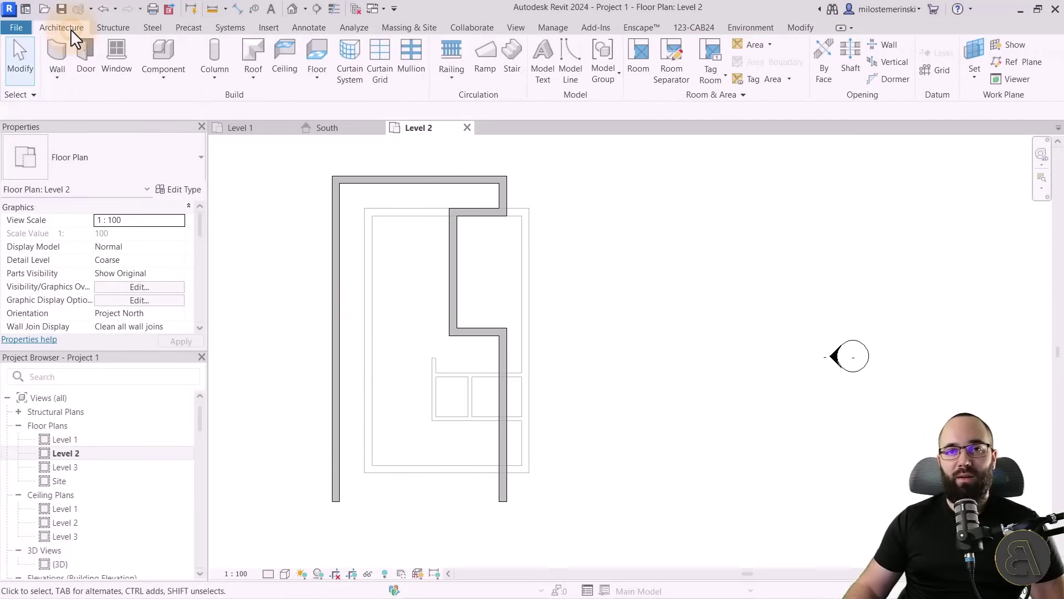
left_click(59, 48)
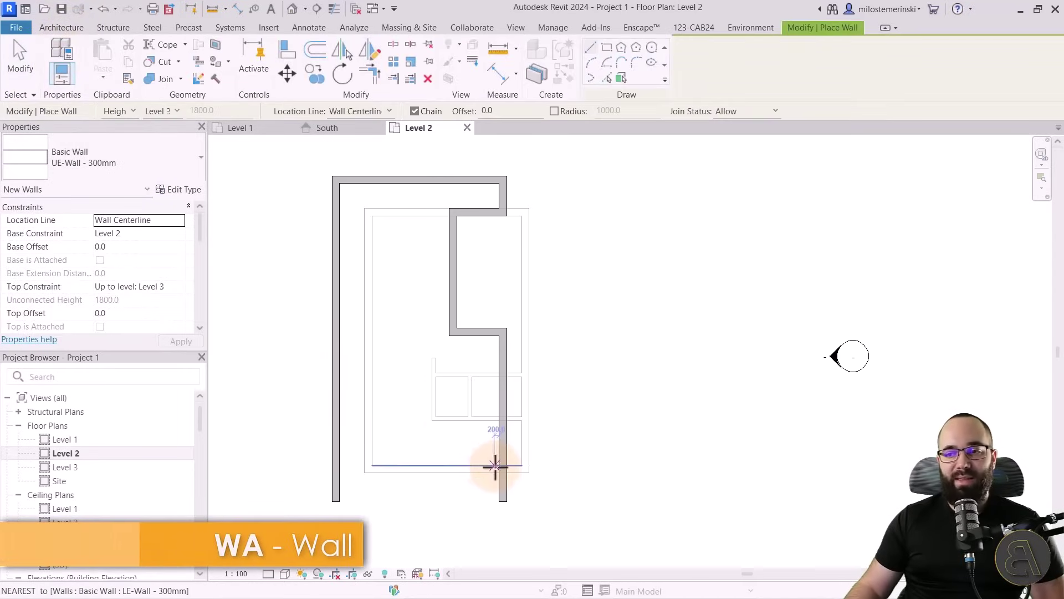
left_click(502, 470)
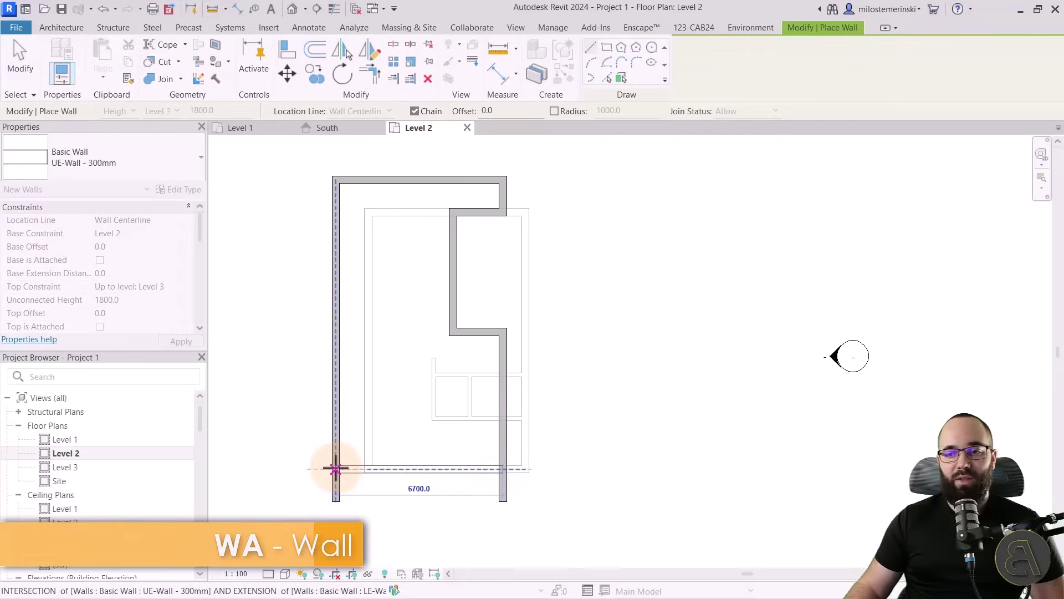
left_click(336, 468)
key("Escape")
key("Escape")
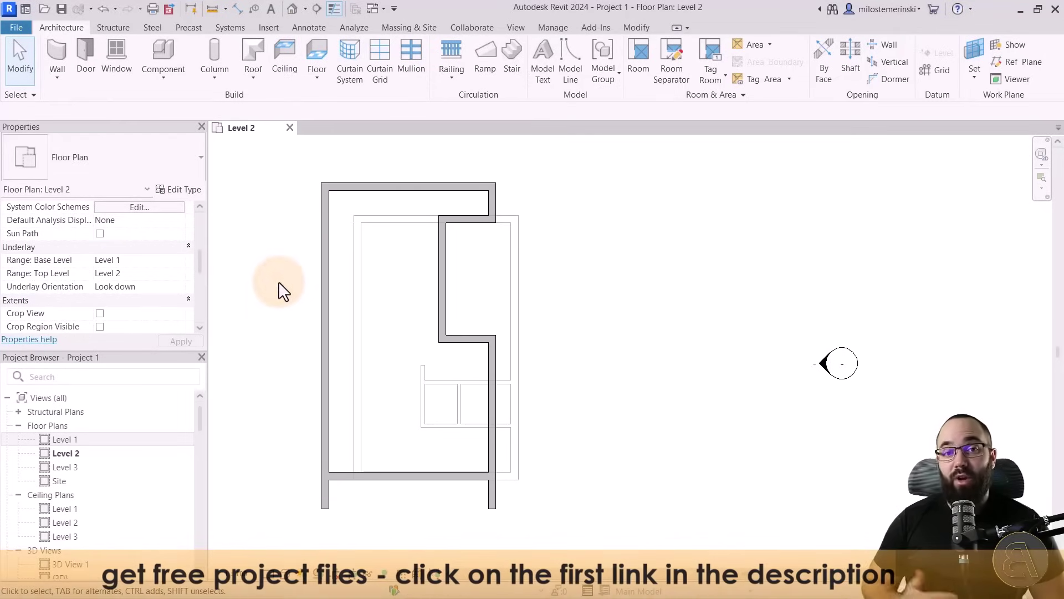
Start a stair on the Level 1 floor plan using the Assembled Stair type 190mm max riser 250mm going
double_click(65, 439)
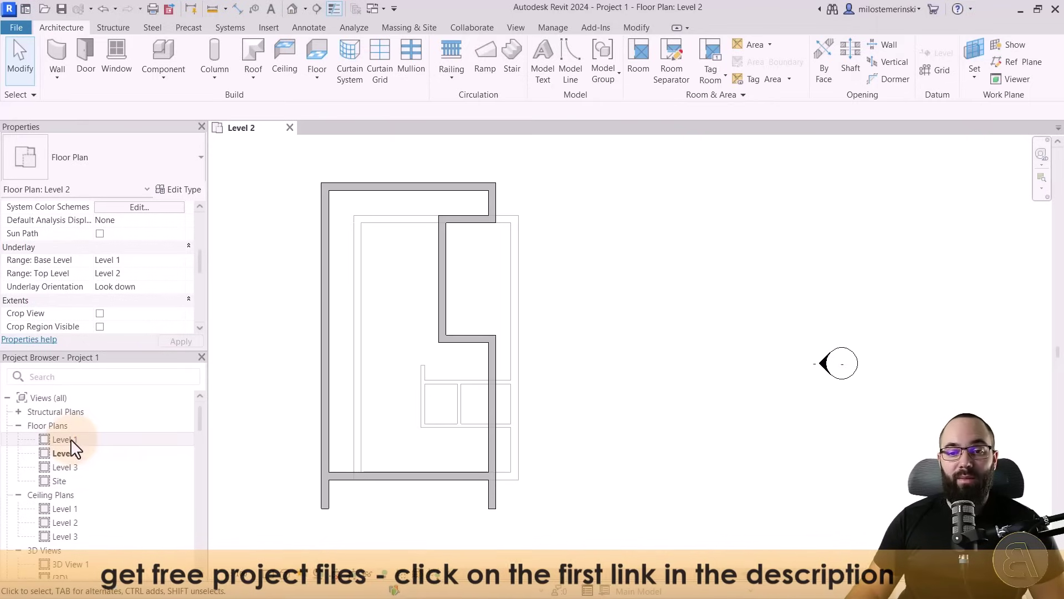
middle_click_drag(388, 408, 363, 399)
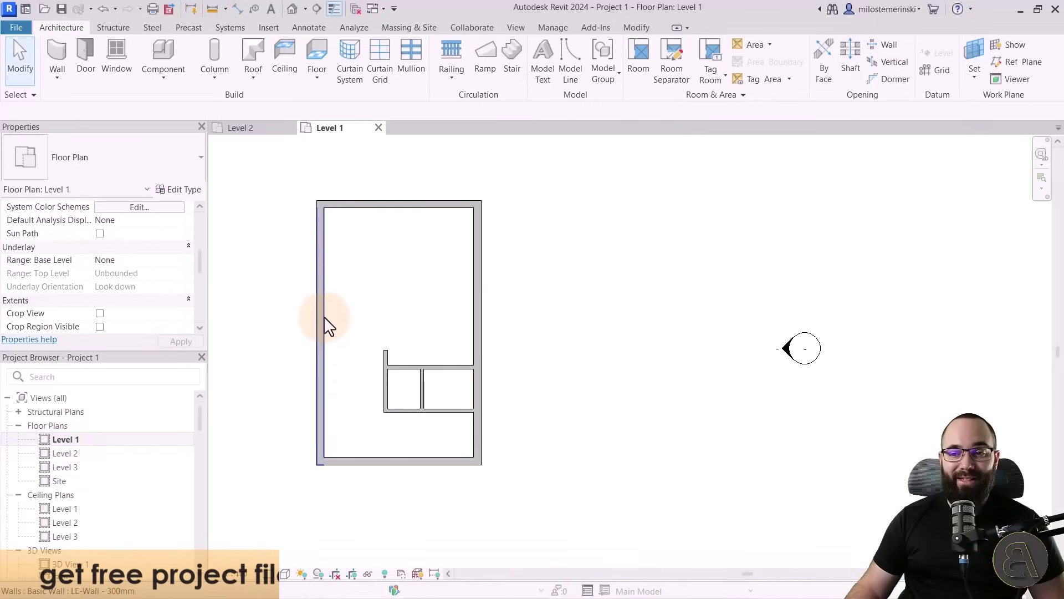
middle_click_drag(357, 369, 361, 371)
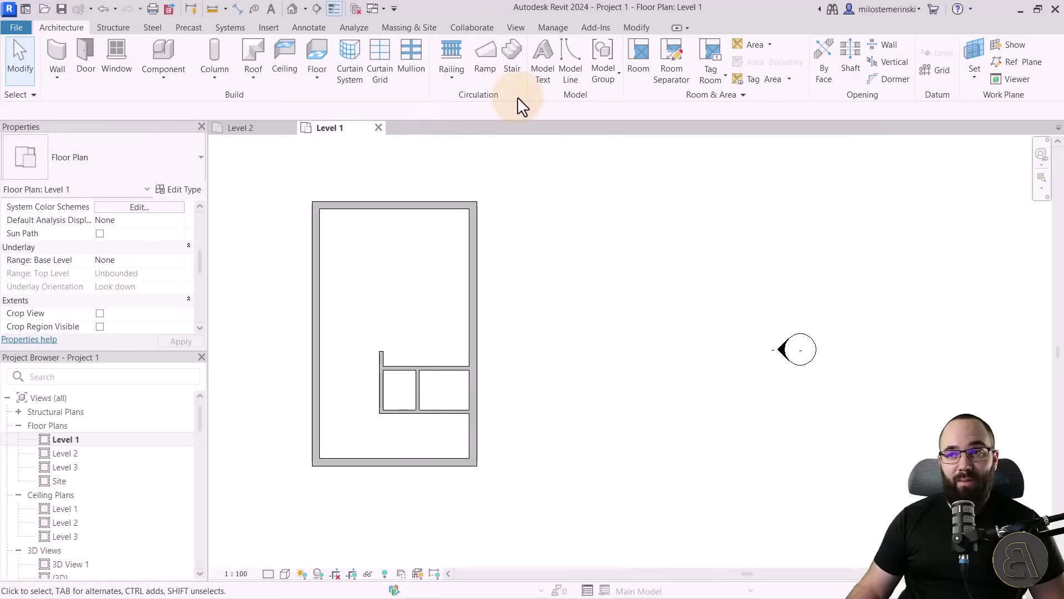
left_click(511, 68)
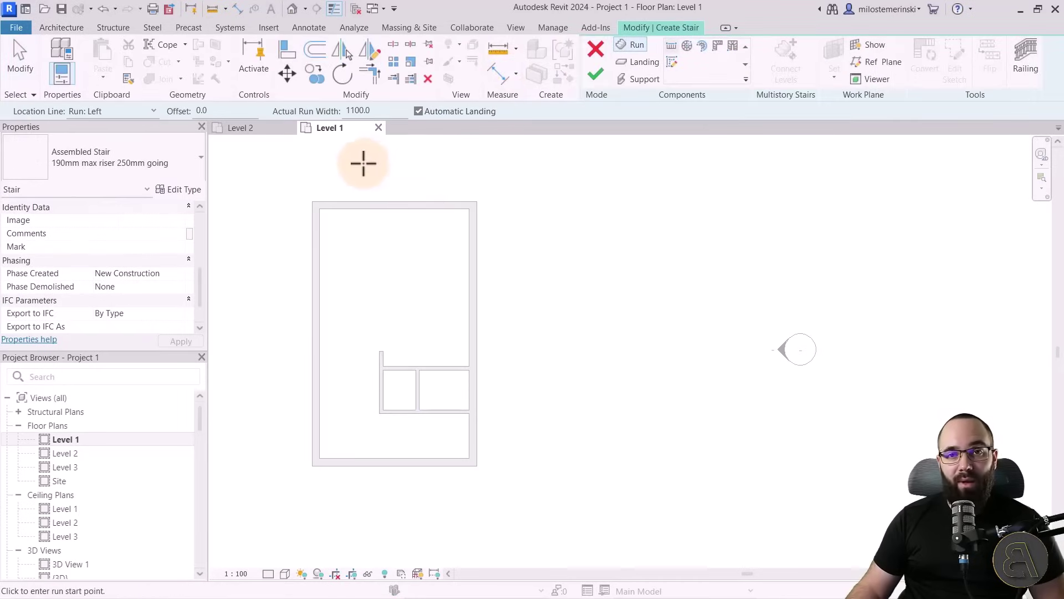
left_click(147, 162)
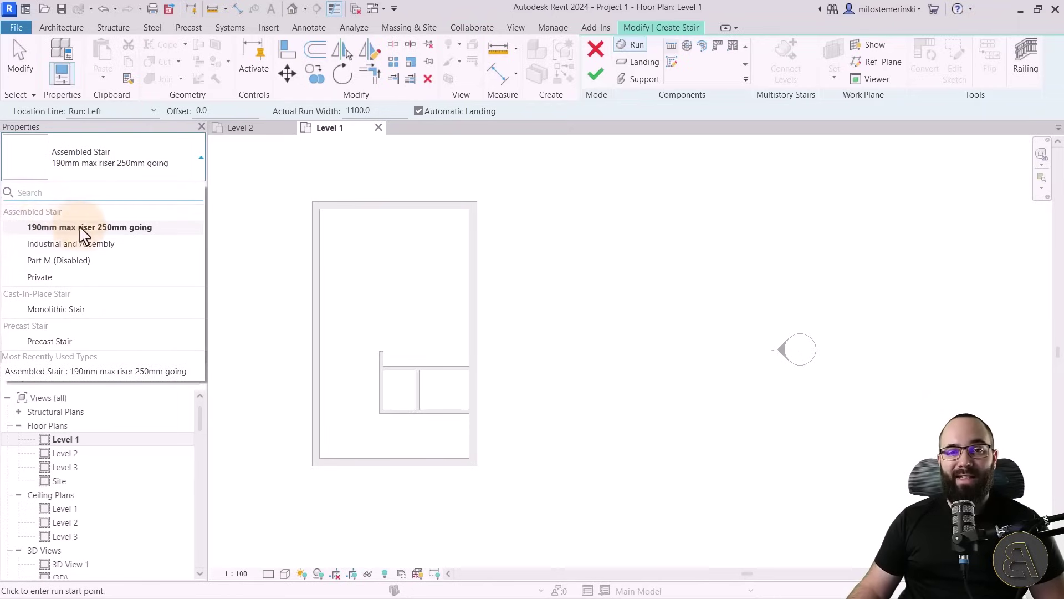
left_click(130, 227)
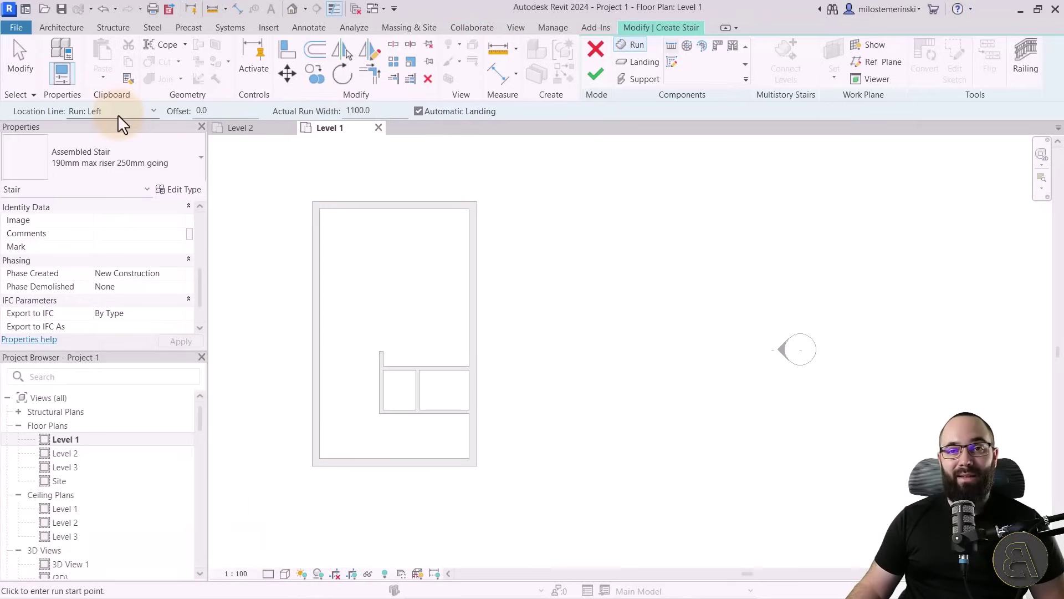
Set the stair run's location line to Run: Center and try a start point along the left wall's inner face
left_click(92, 112)
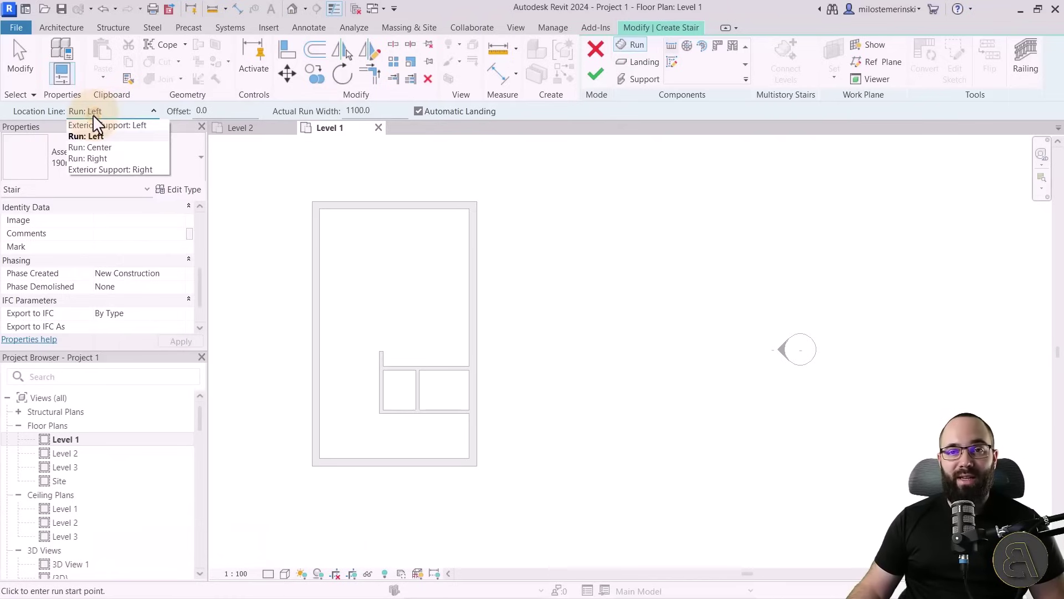
left_click(83, 148)
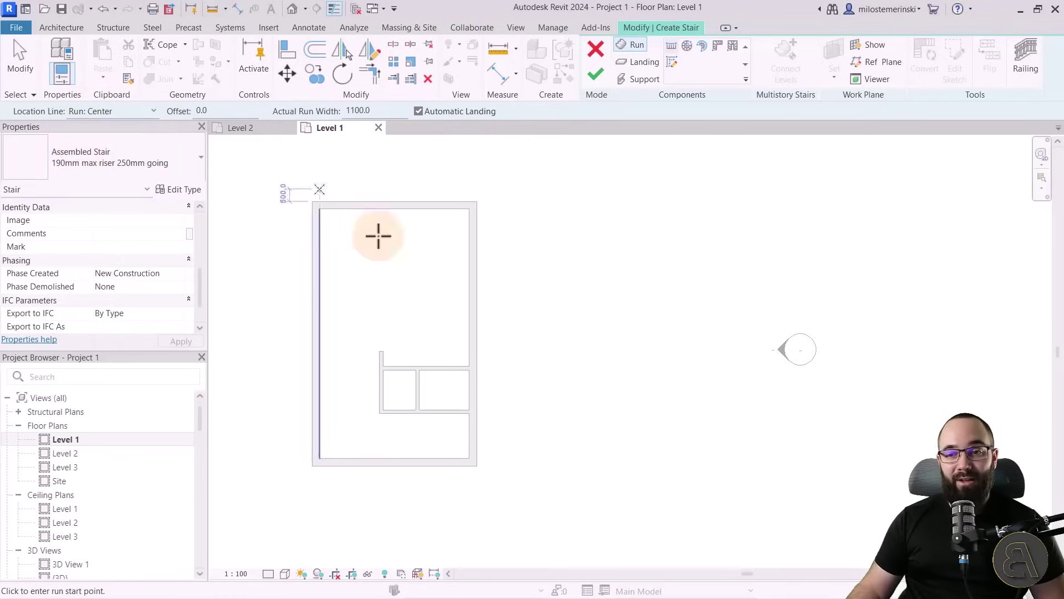
left_click(319, 426)
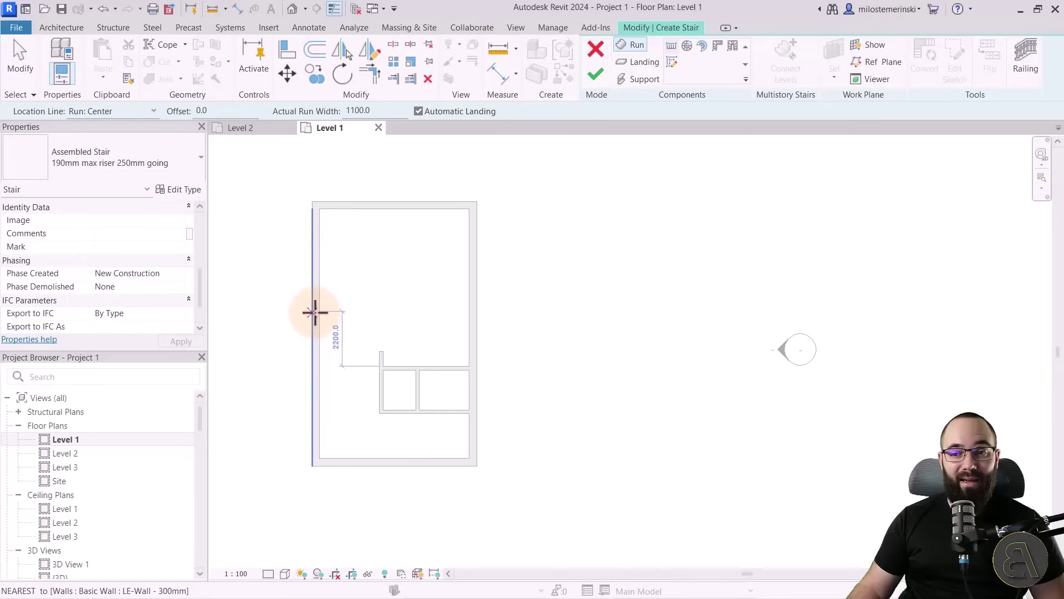
Set the stair run's location line to Exterior Support: Left
left_click(97, 111)
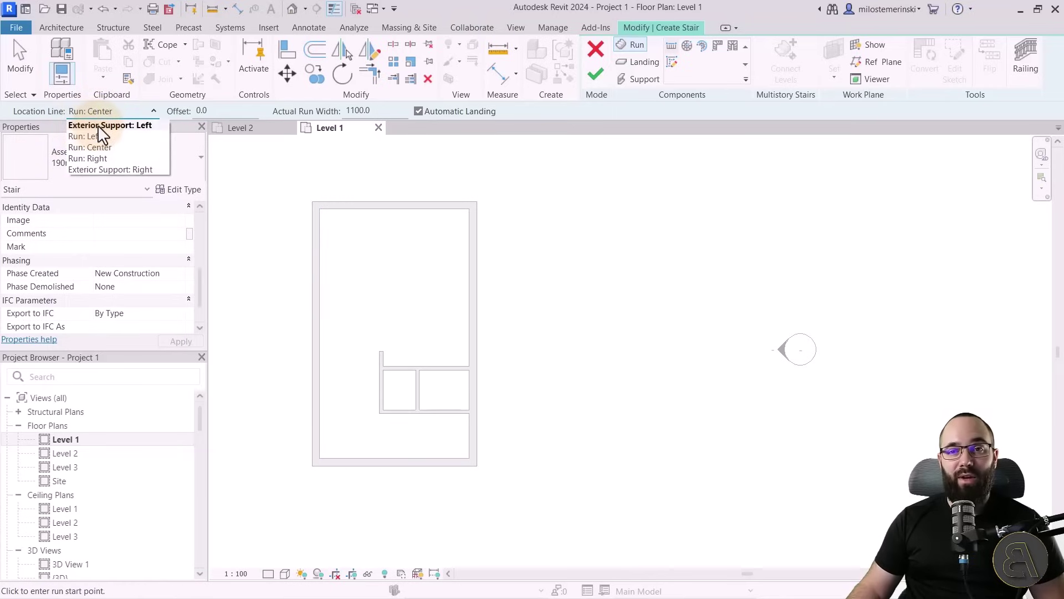
left_click(97, 125)
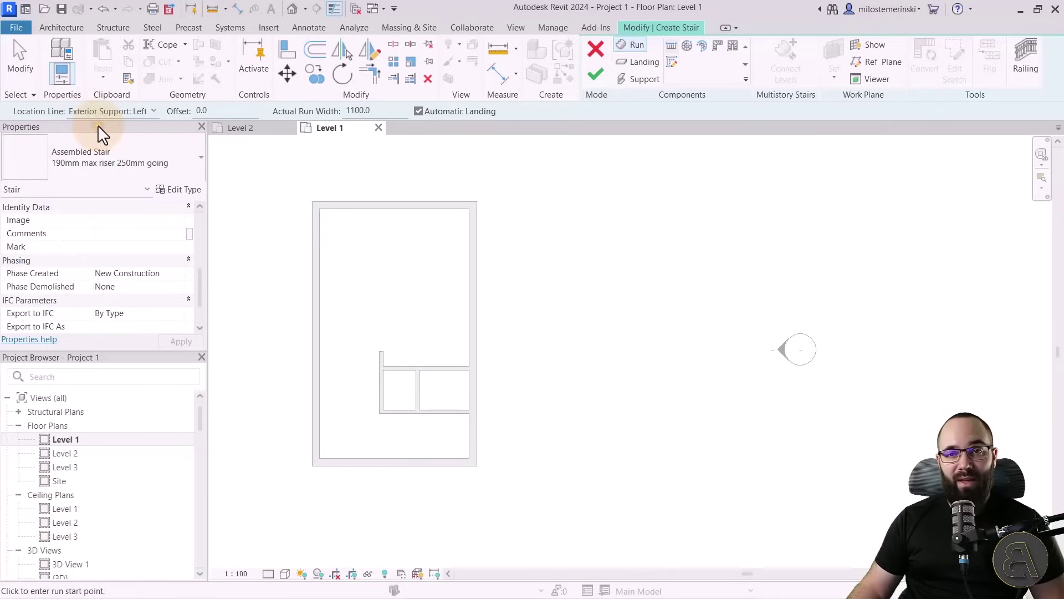
Draw a straight 17-riser stair run, 1100 mm wide, going up the plan along the inner face of the left exterior wall
left_click(321, 413)
scroll(318, 369, "up", 3)
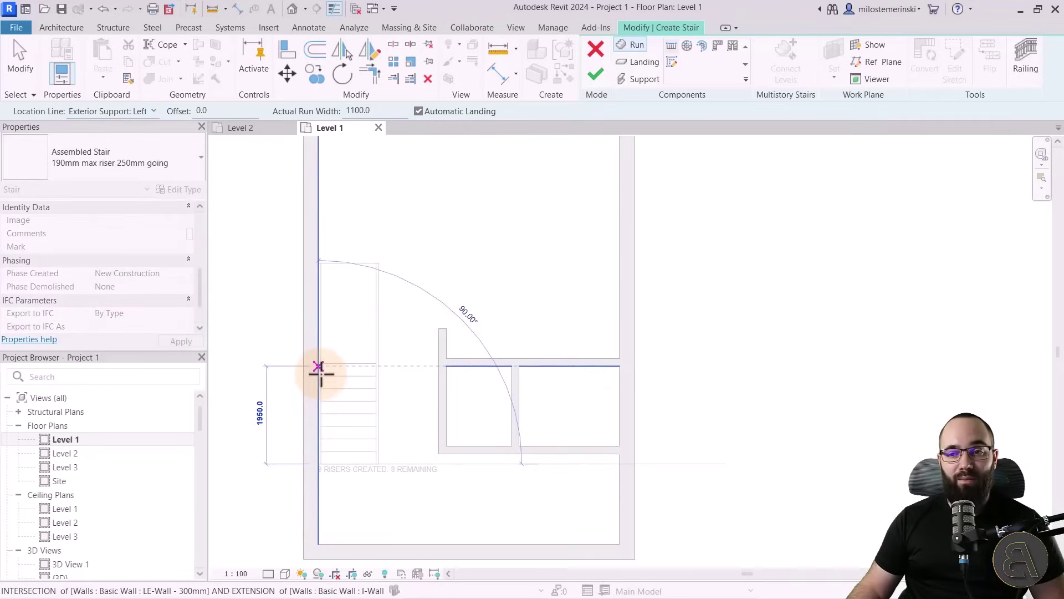
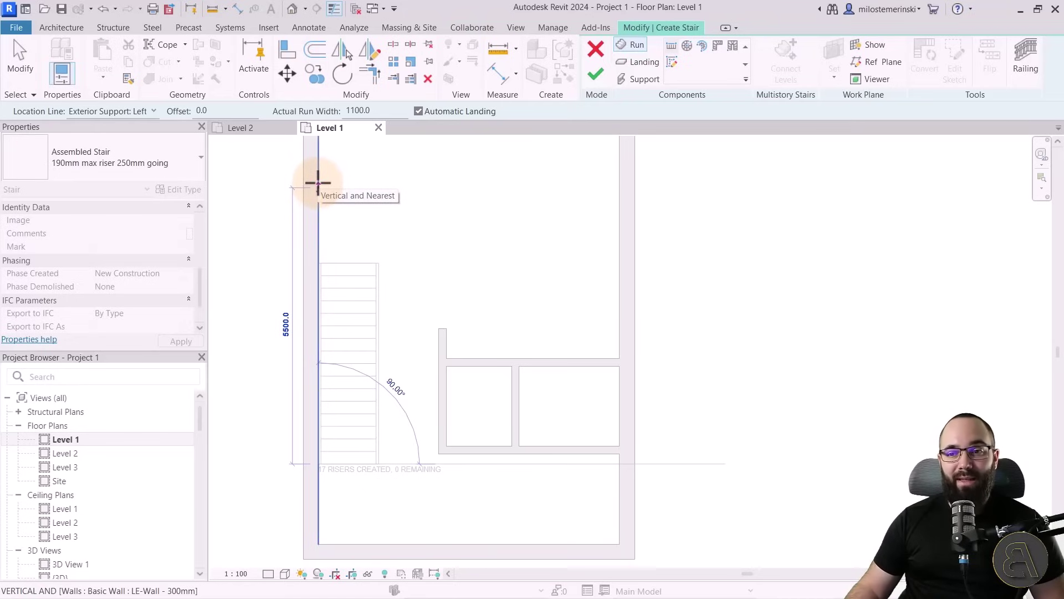
left_click(318, 182)
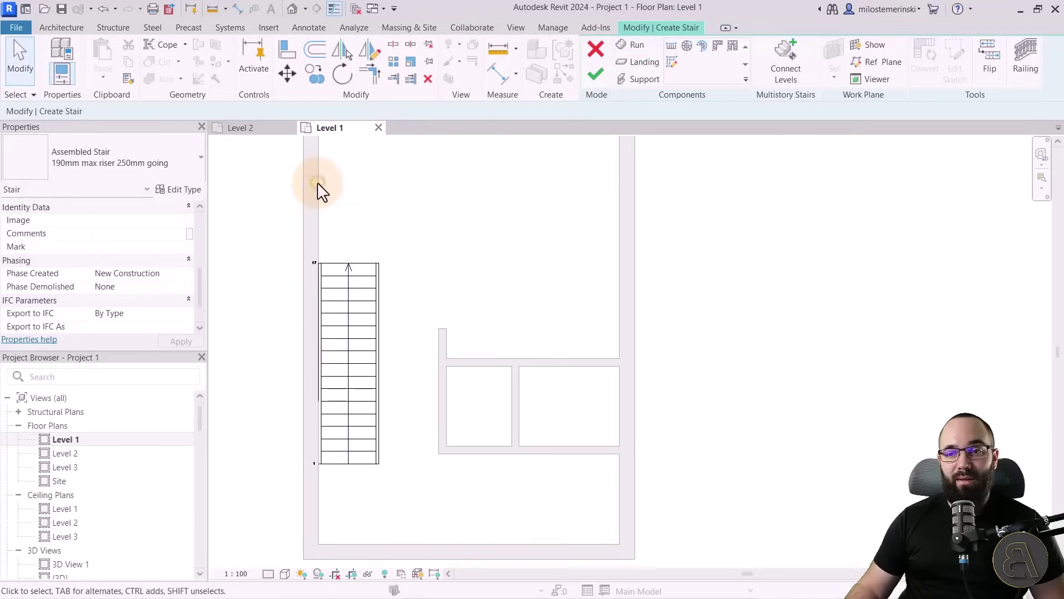
Reference the stair run's position dimension to the inner face of the lower exterior wall and set that distance to 1350 mm
left_click(352, 401)
middle_click_drag(425, 499, 440, 465)
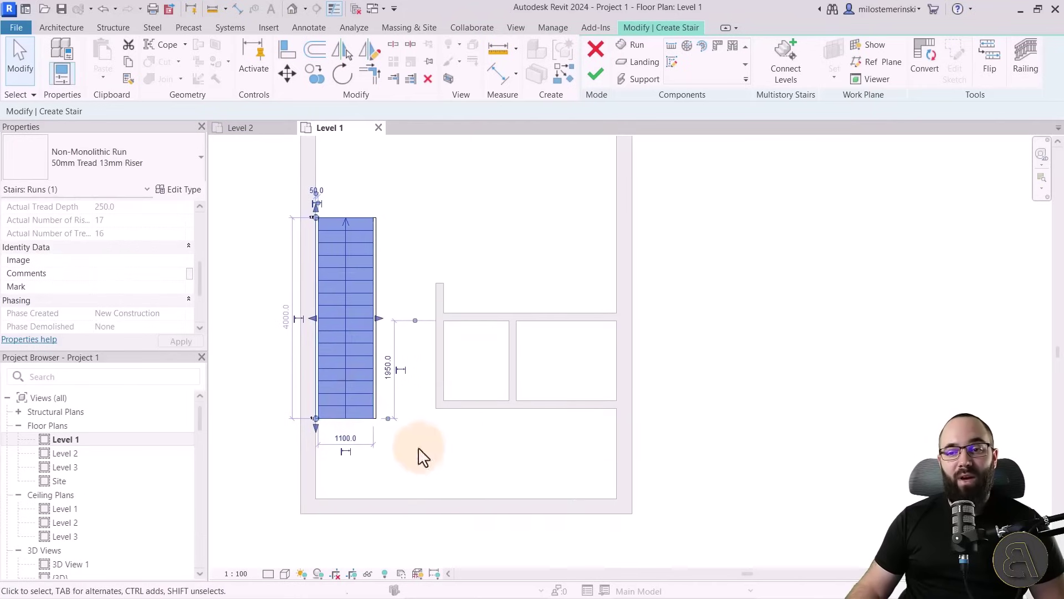
scroll(354, 412, "up", 2)
middle_click_drag(375, 454, 380, 347)
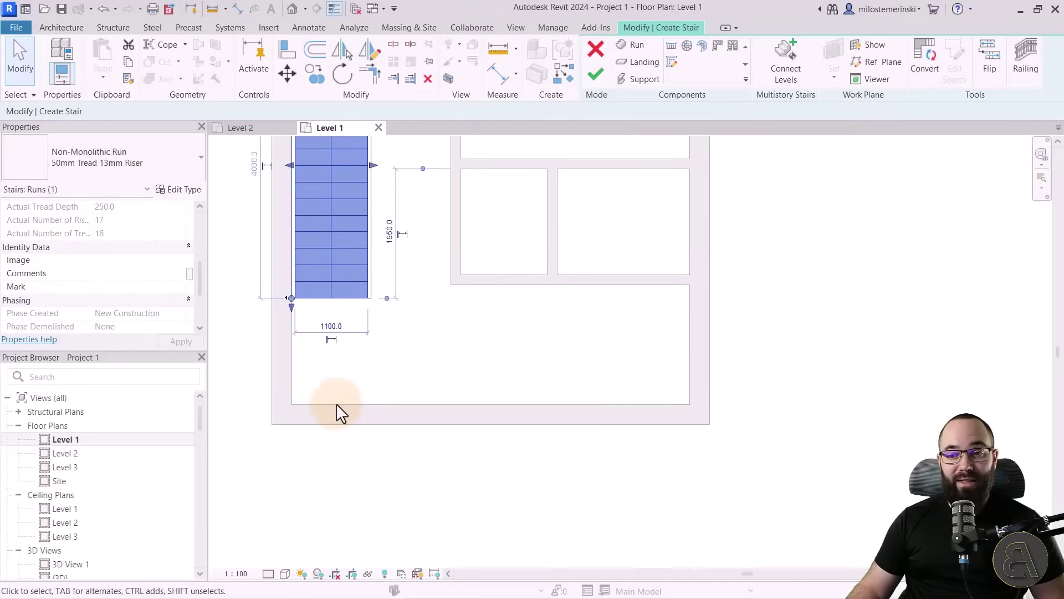
middle_click_drag(406, 331, 418, 380)
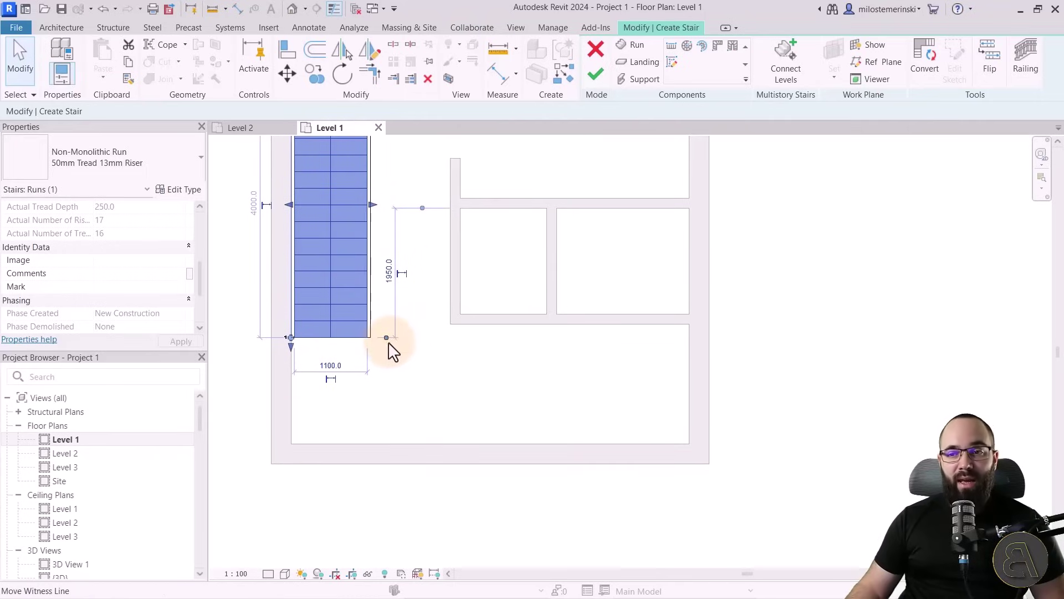
middle_click_drag(397, 347, 375, 382)
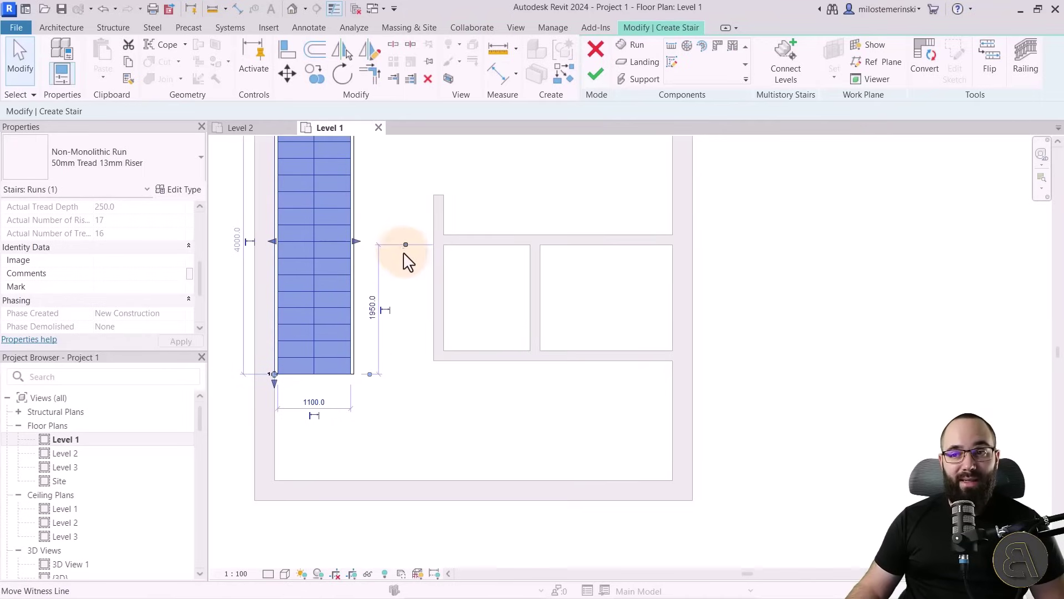
left_click_drag(405, 245, 405, 476)
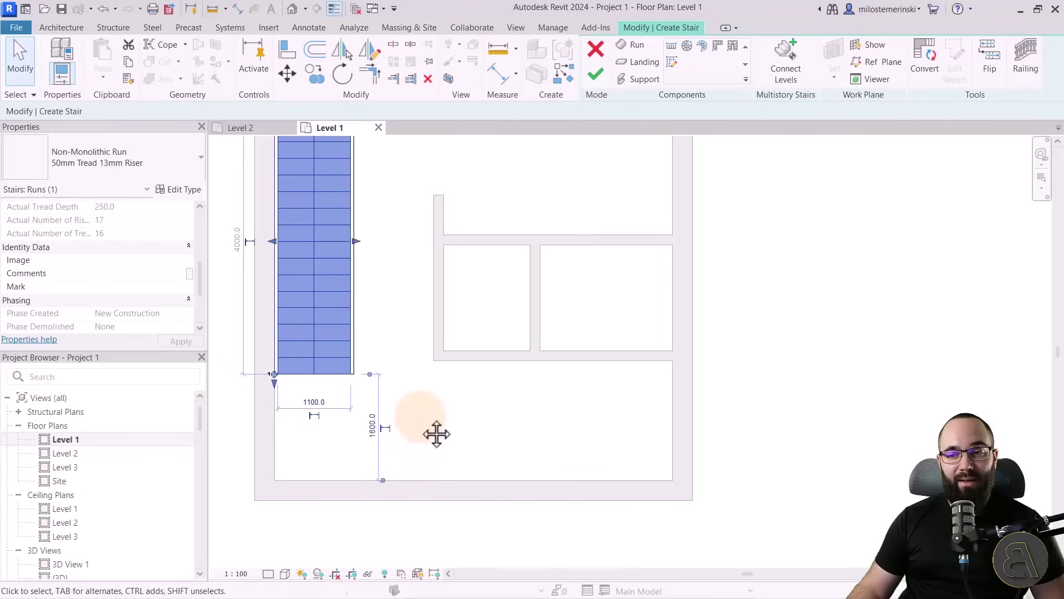
middle_click_drag(419, 423, 445, 383)
left_click(394, 391)
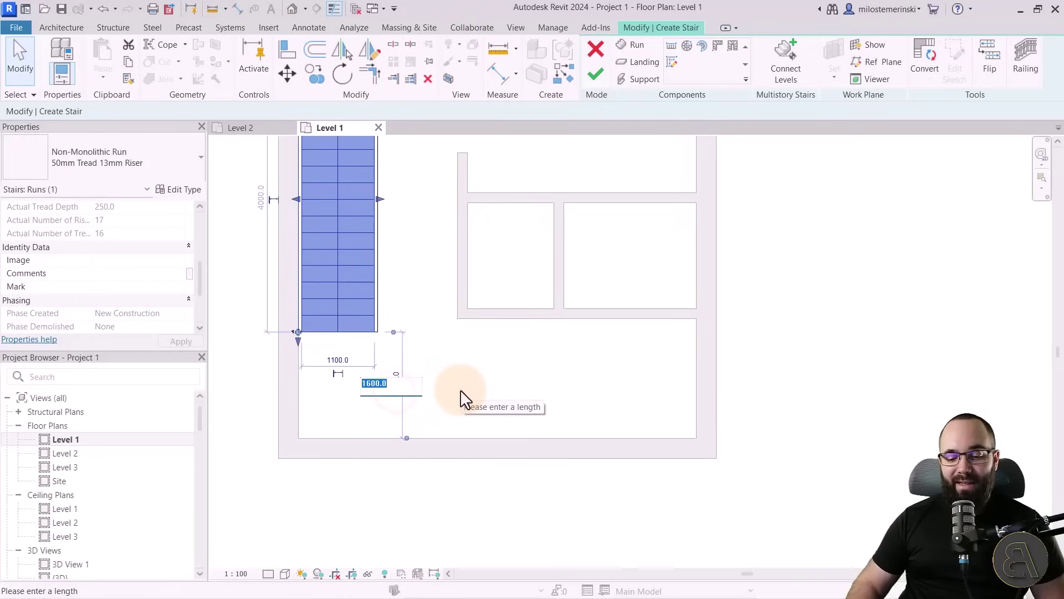
type("13")
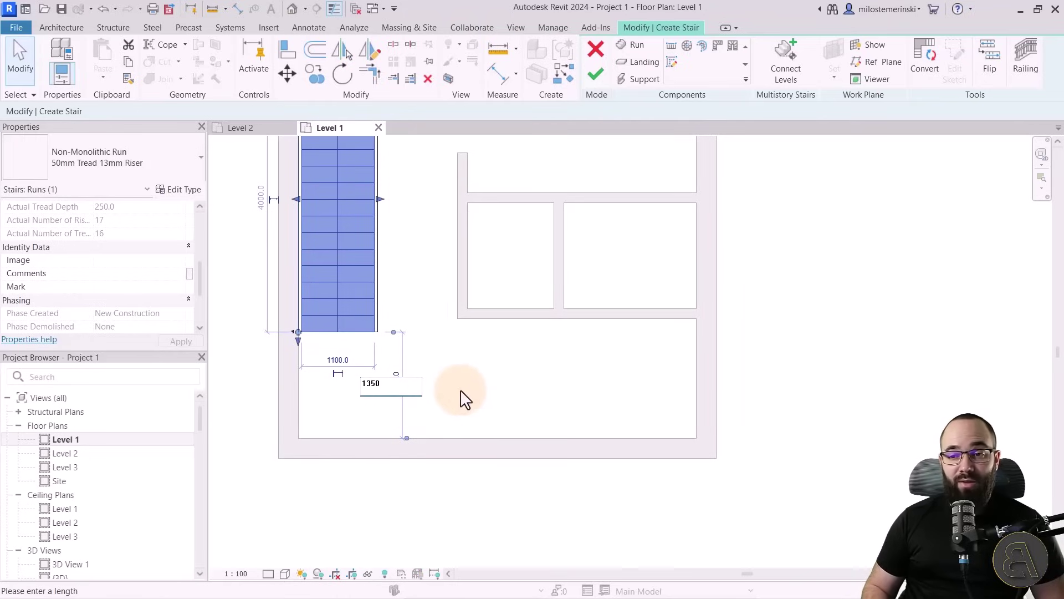
type("50")
key("Return")
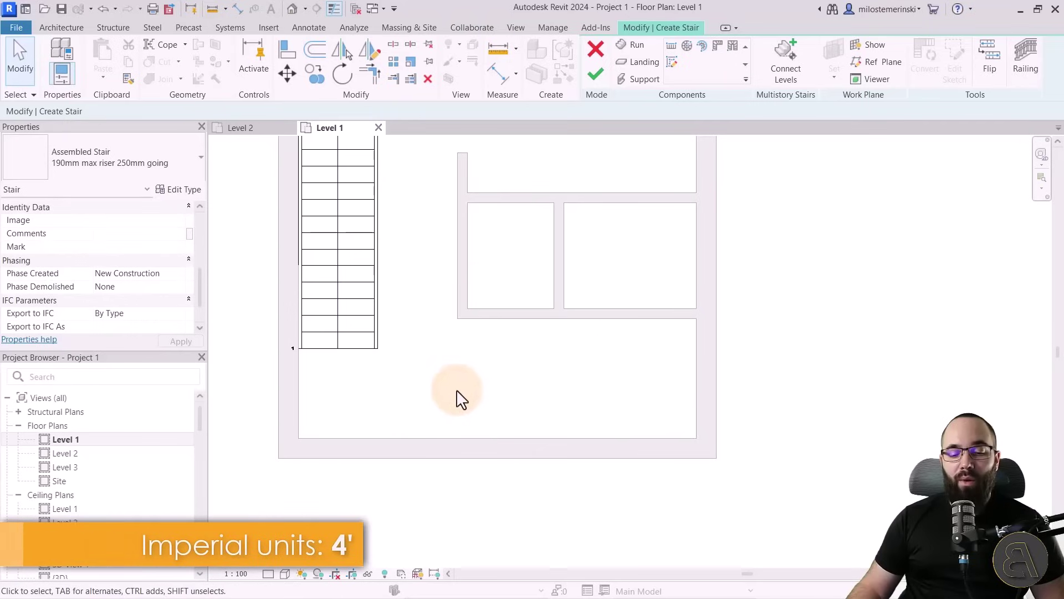
Assign the 900mm Pipe railing type positioned on the treads and finish the stair
scroll(443, 356, "down", 2)
middle_click_drag(442, 356, 410, 438)
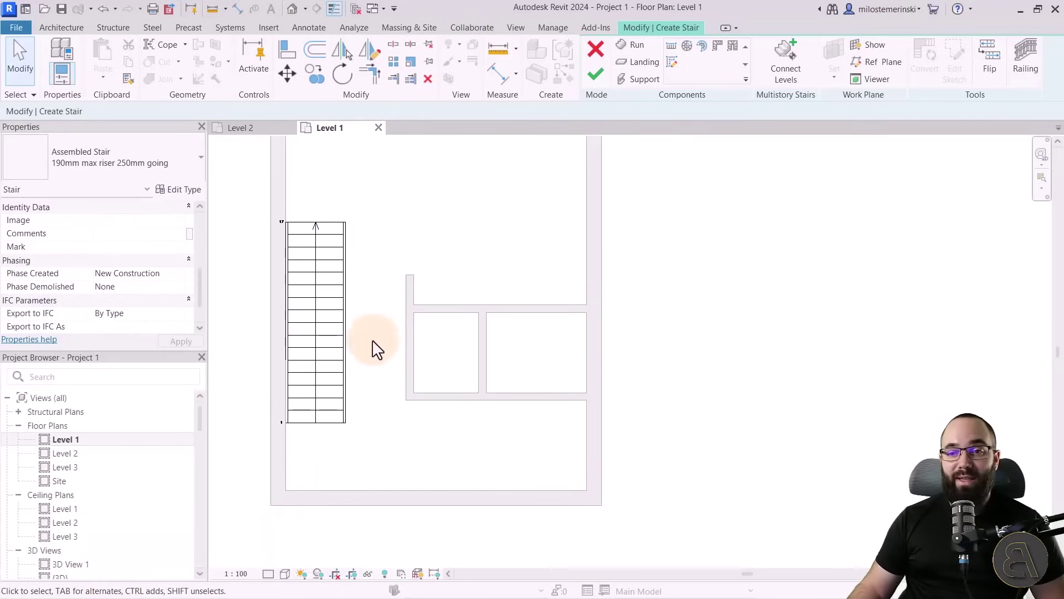
left_click(1025, 79)
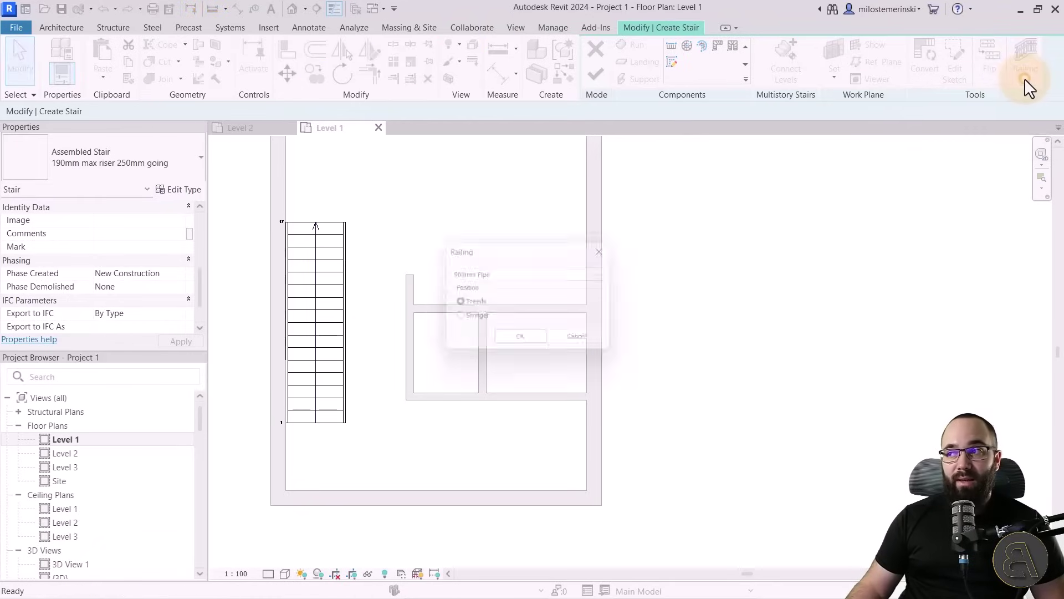
left_click_drag(480, 250, 382, 163)
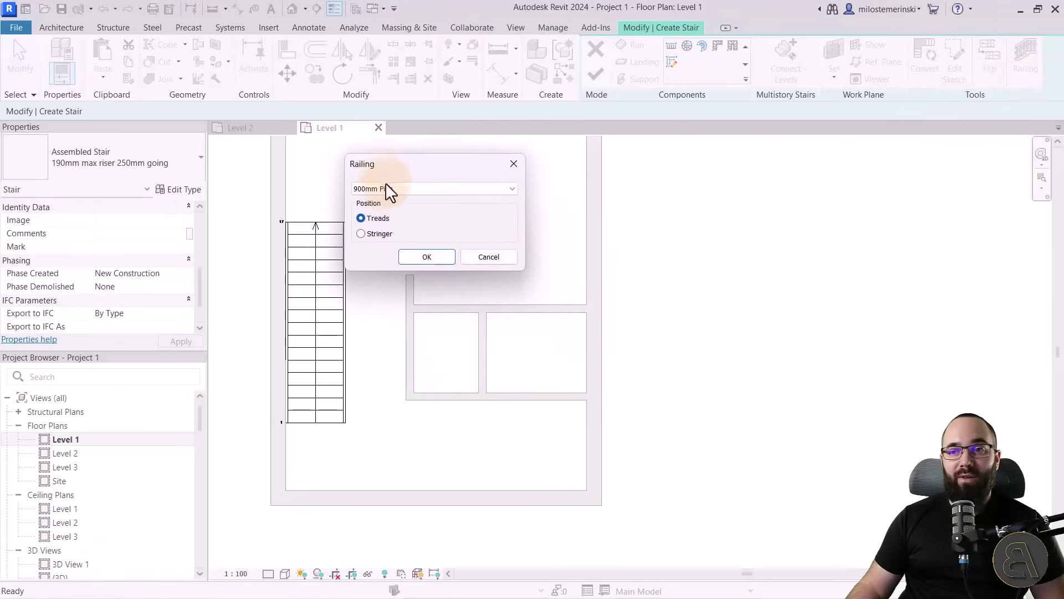
left_click(387, 189)
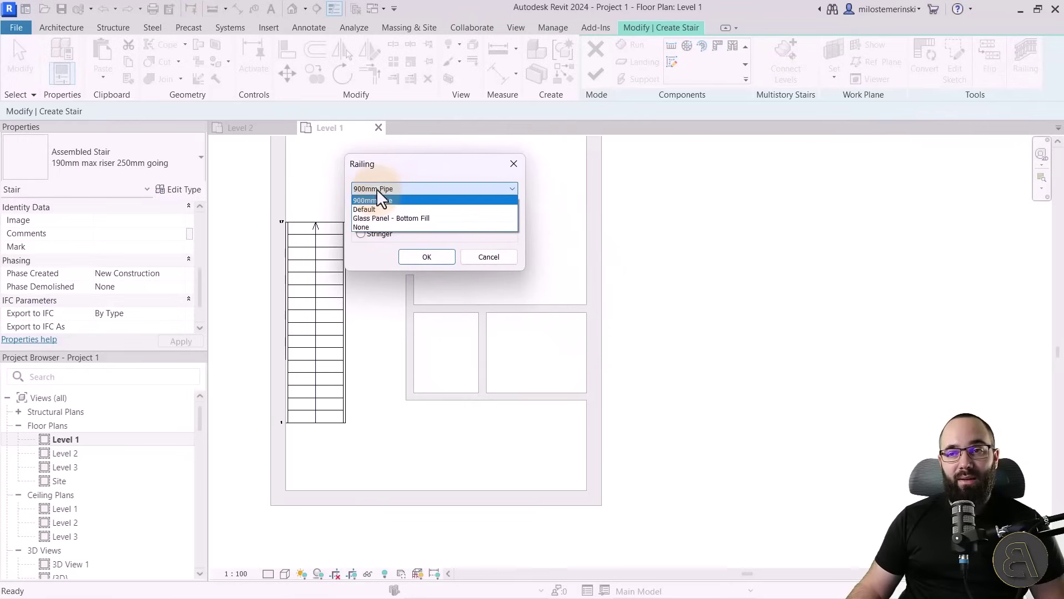
left_click(385, 192)
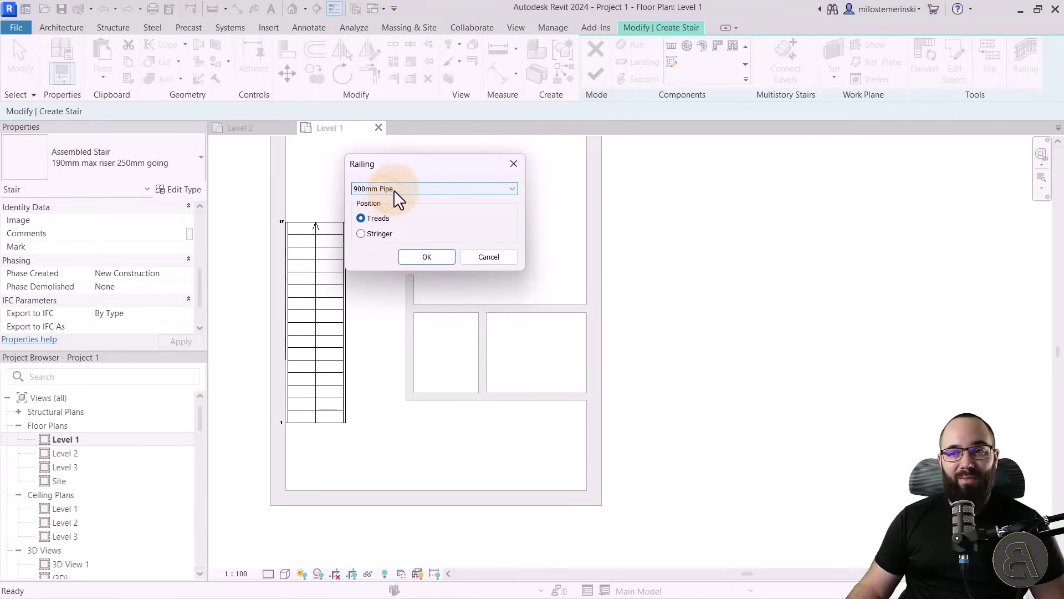
left_click(393, 190)
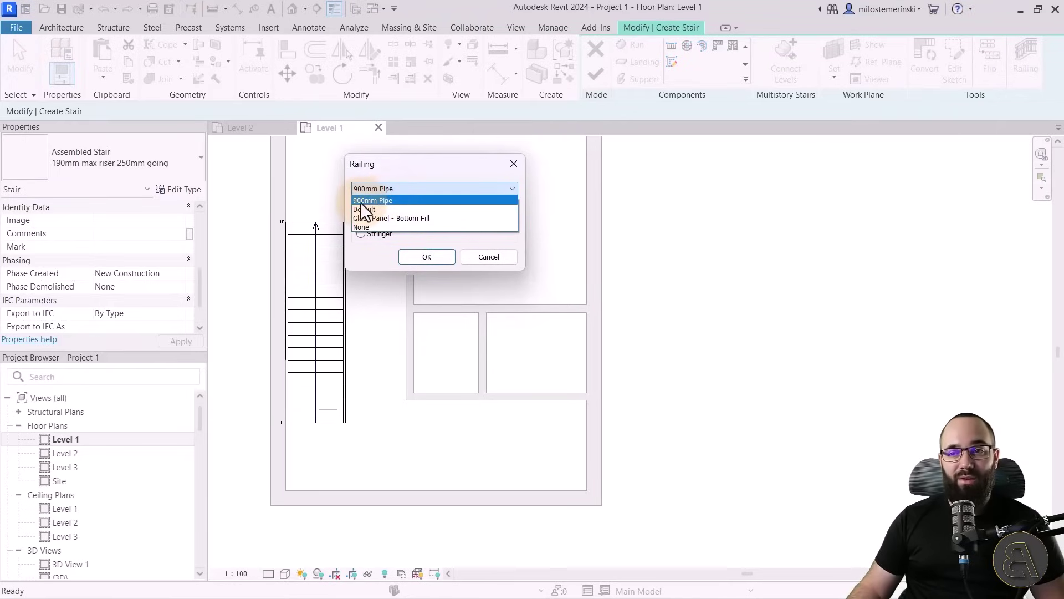
left_click(397, 201)
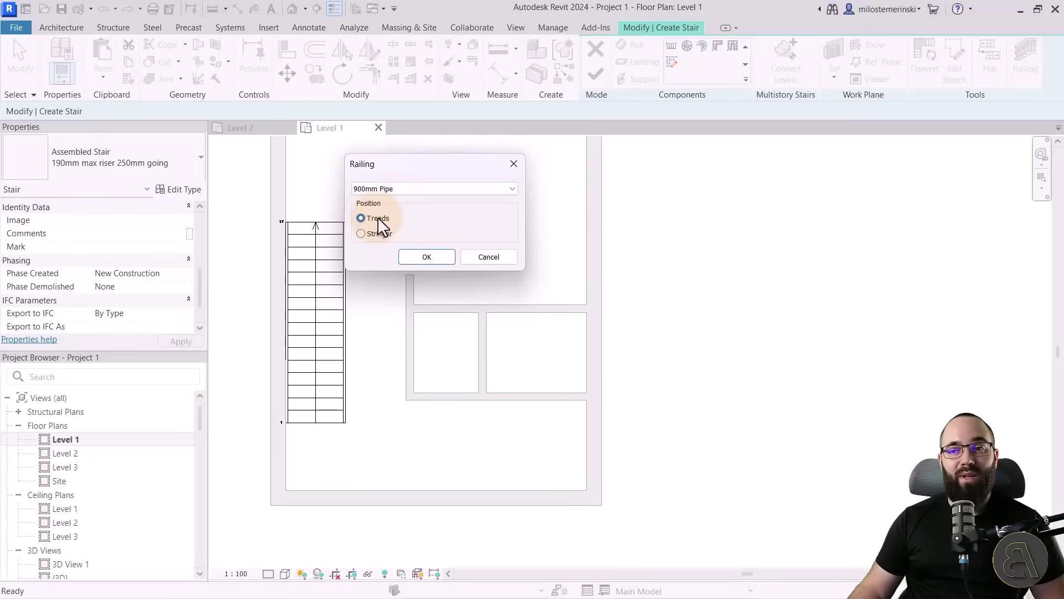
left_click(432, 259)
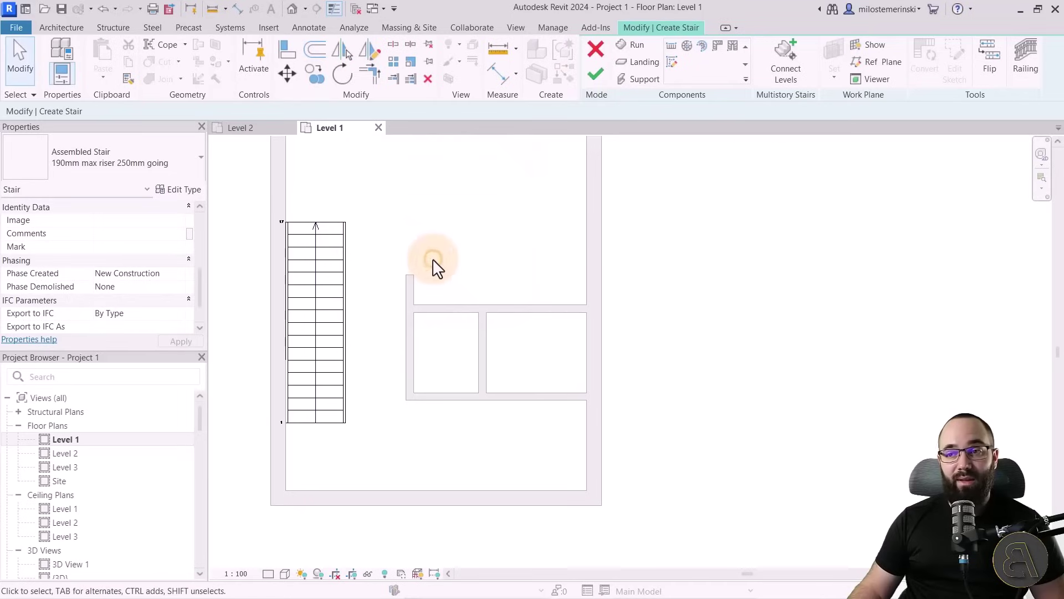
left_click(587, 81)
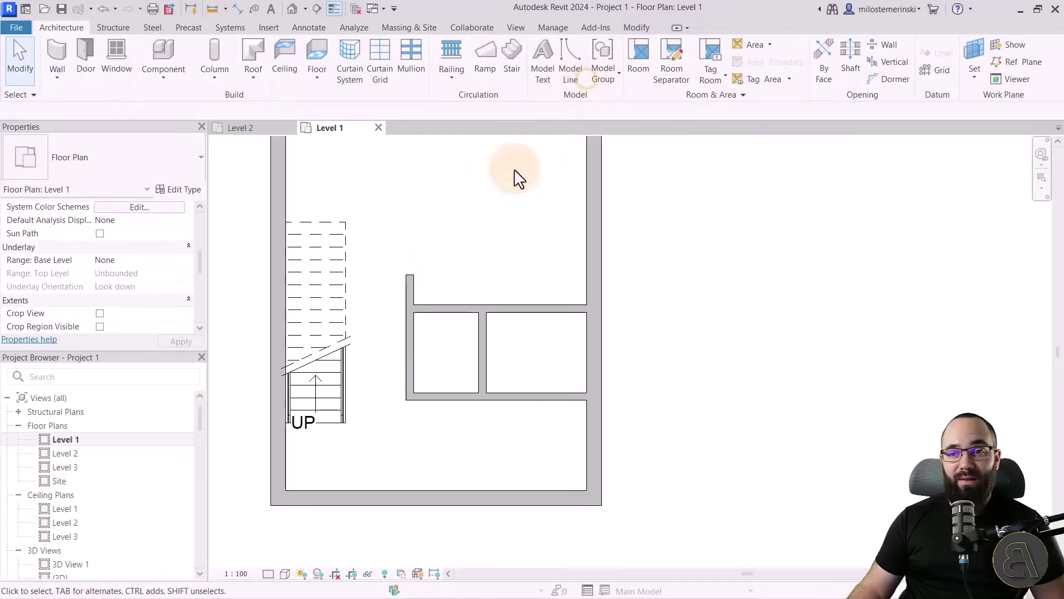
Examine the finished stair in the Level 1 and Level 2 floor plans
middle_click_drag(381, 237, 370, 352)
scroll(327, 324, "down", 2)
mouse_move(327, 323)
middle_mouse_down()
mouse_move(382, 278)
mouse_move(362, 305)
middle_mouse_up()
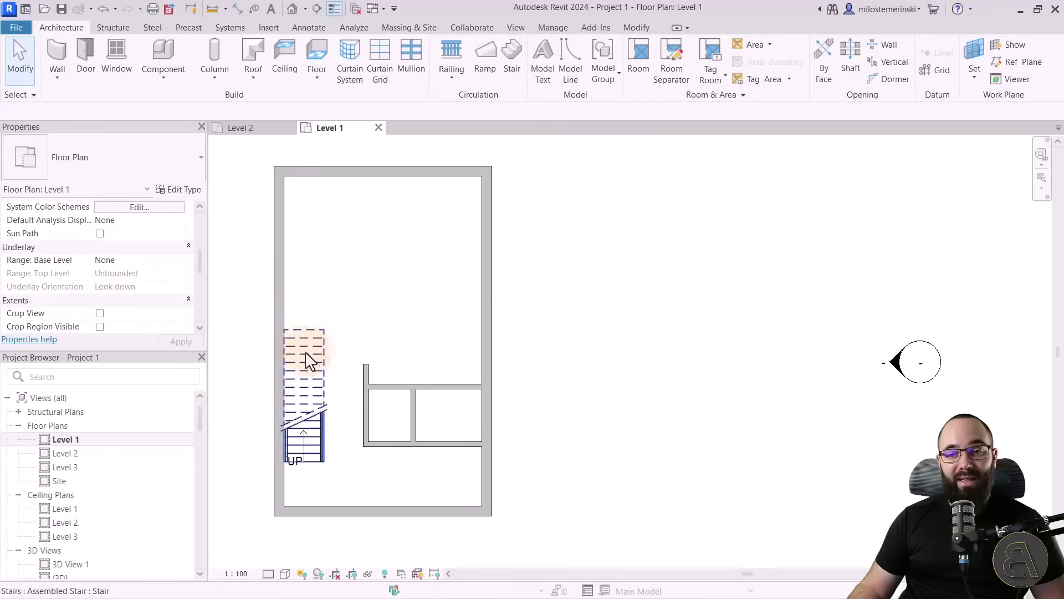
left_click(251, 128)
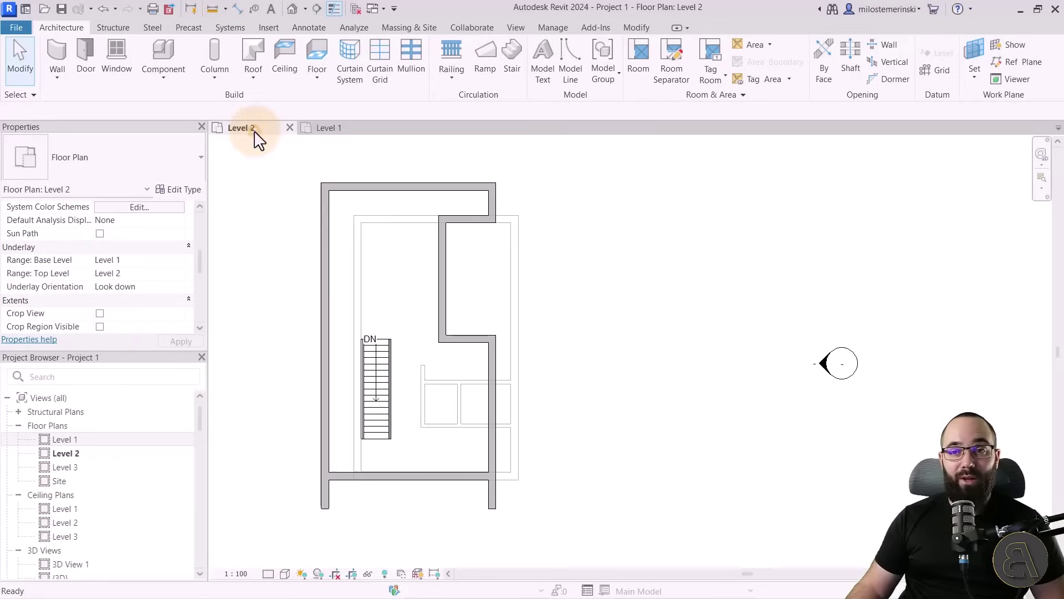
scroll(388, 327, "up", 4)
scroll(377, 309, "down", 1)
middle_click_drag(377, 308, 403, 345)
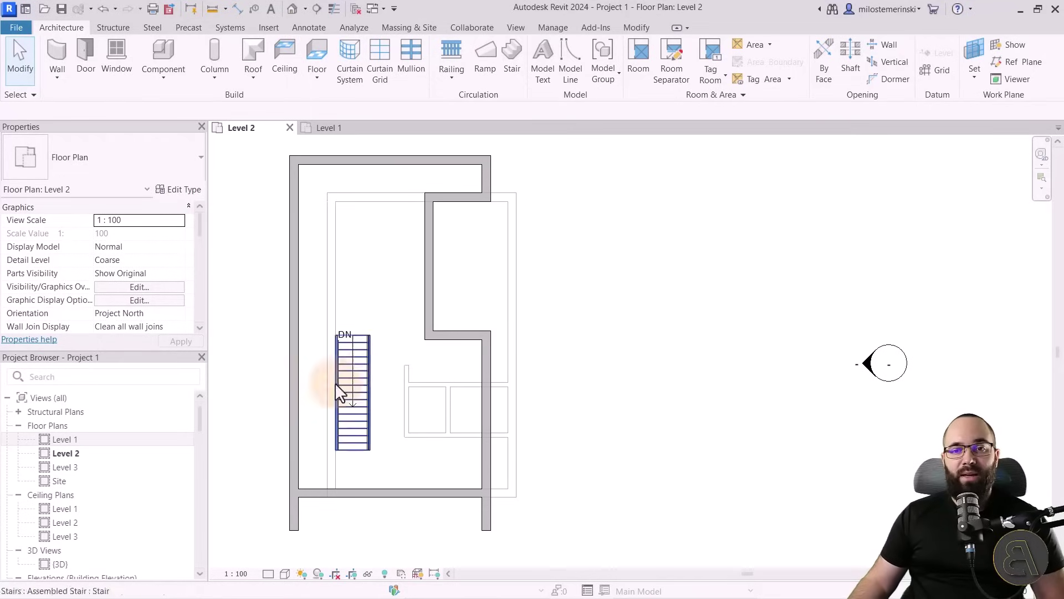
Create a Generic 150mm floor on Level 1 from a rectangle about 15570 mm long, flush with the side walls and extending past both end walls
double_click(61, 439)
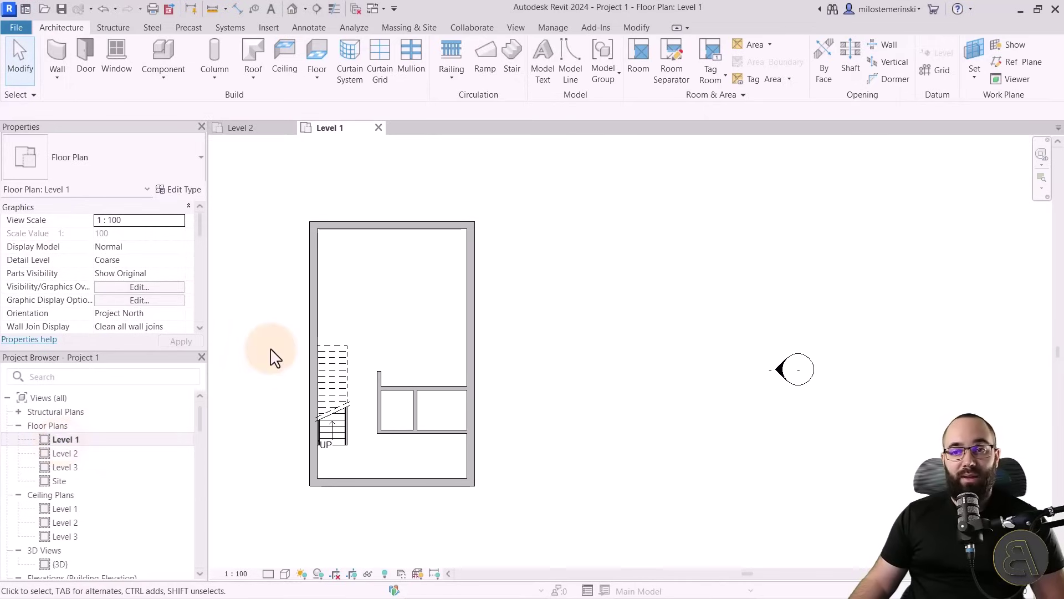
middle_click_drag(264, 349, 268, 345)
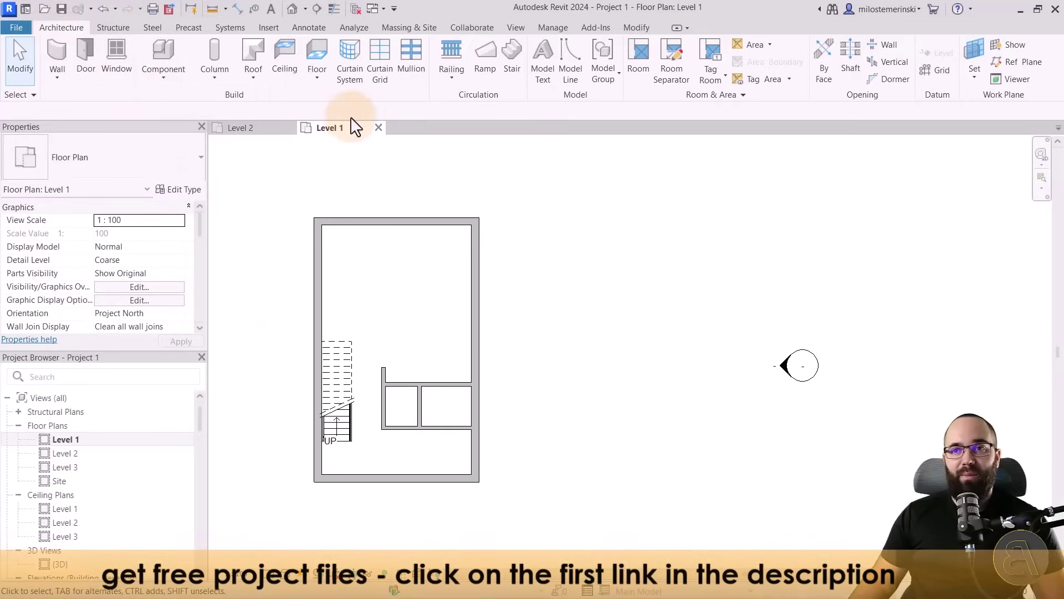
left_click(317, 52)
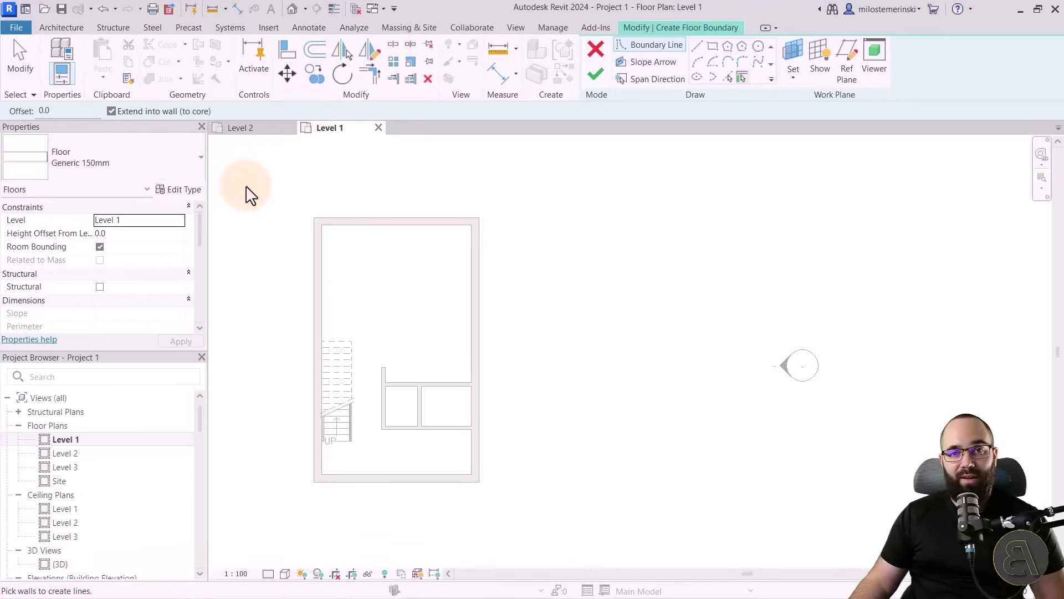
left_click(164, 156)
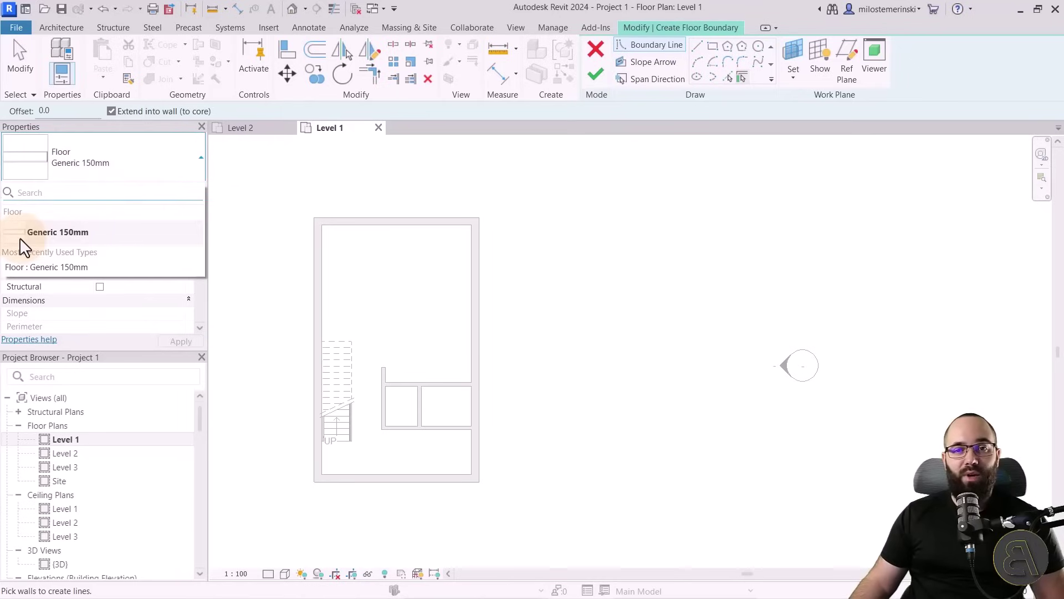
left_click(180, 166)
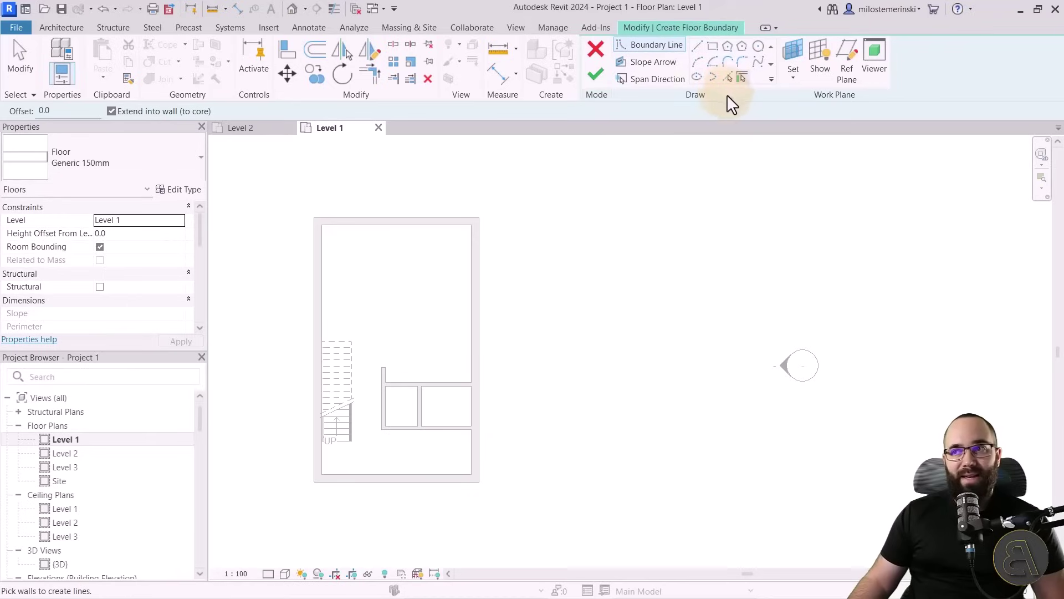
left_click(714, 50)
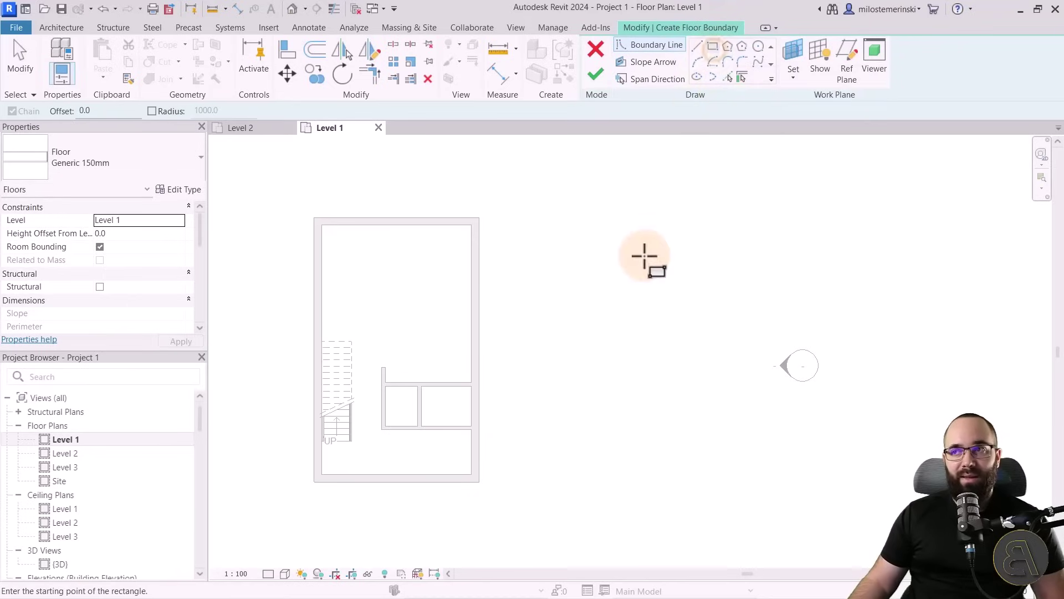
left_click(314, 162)
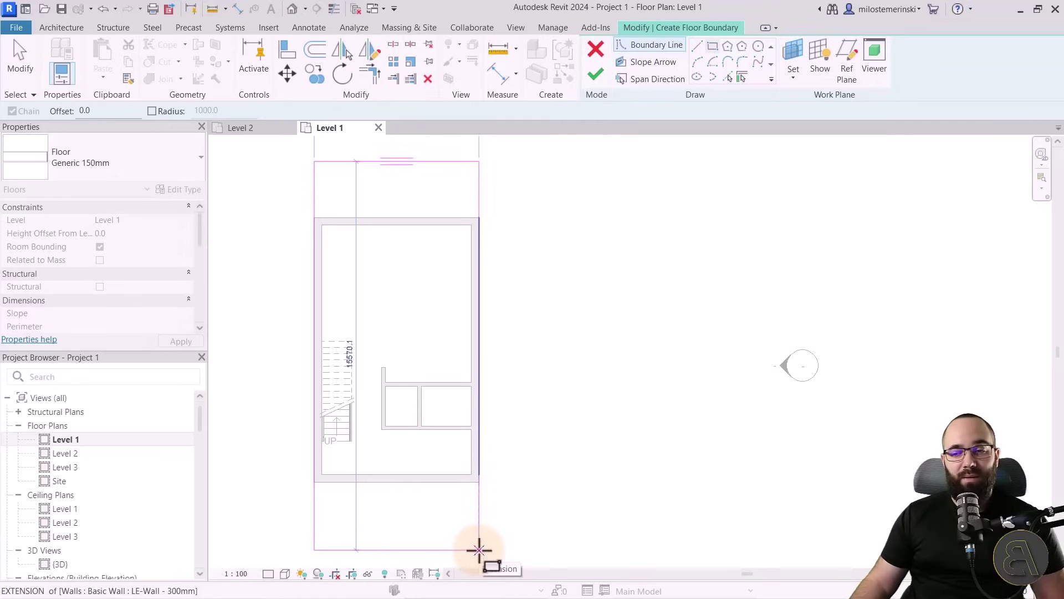
left_click(479, 550)
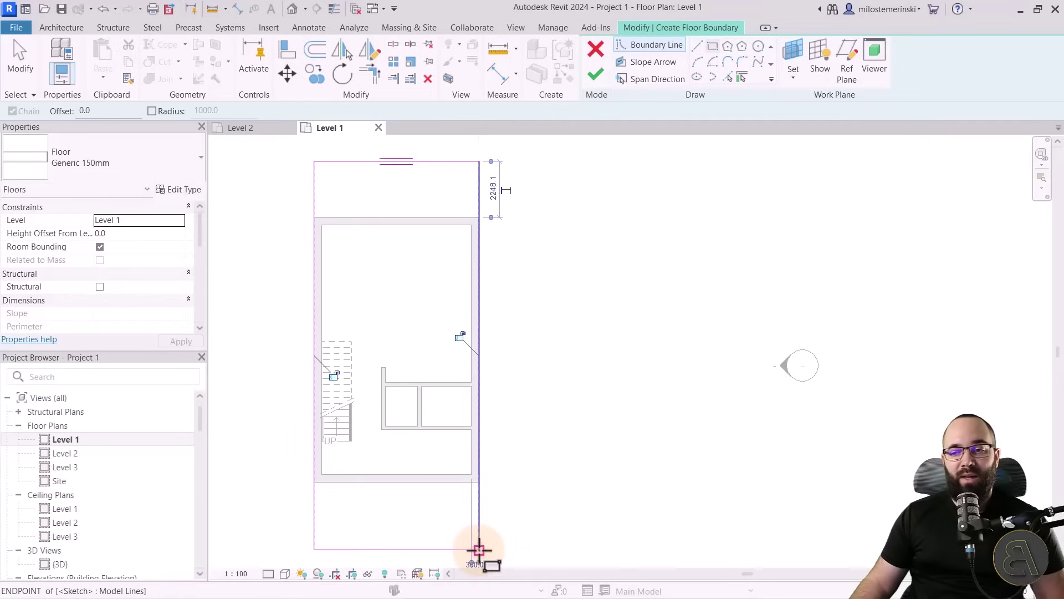
scroll(393, 348, "down", 2)
middle_click_drag(391, 348, 389, 358)
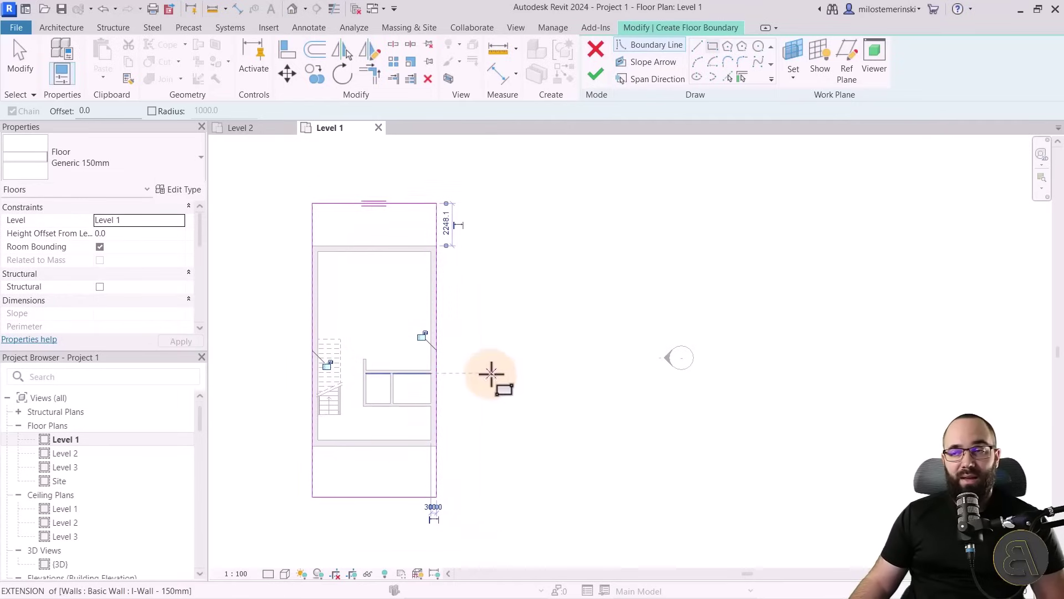
left_click(596, 74)
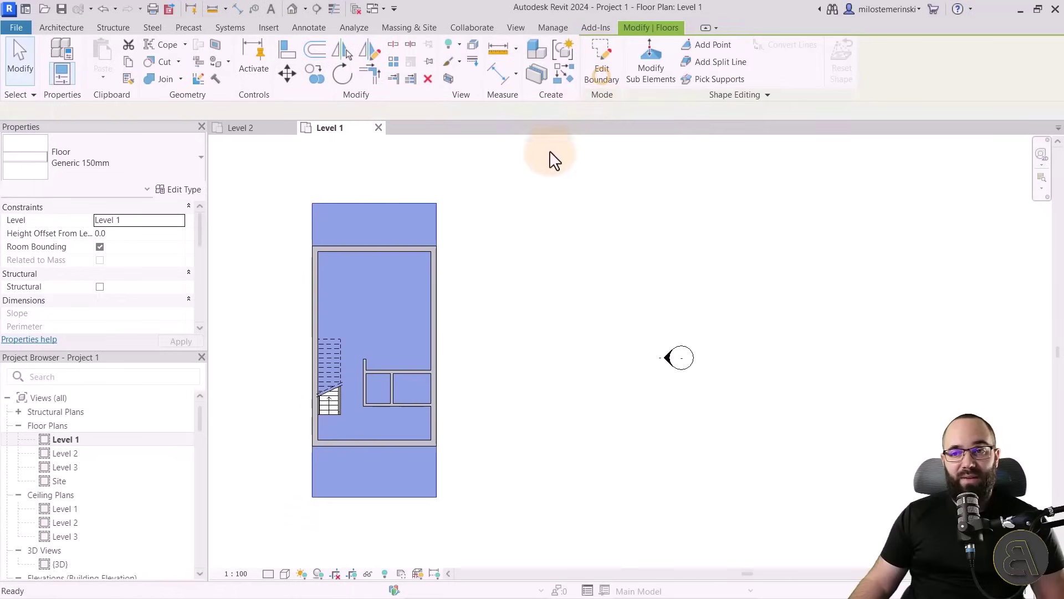
left_click(488, 341)
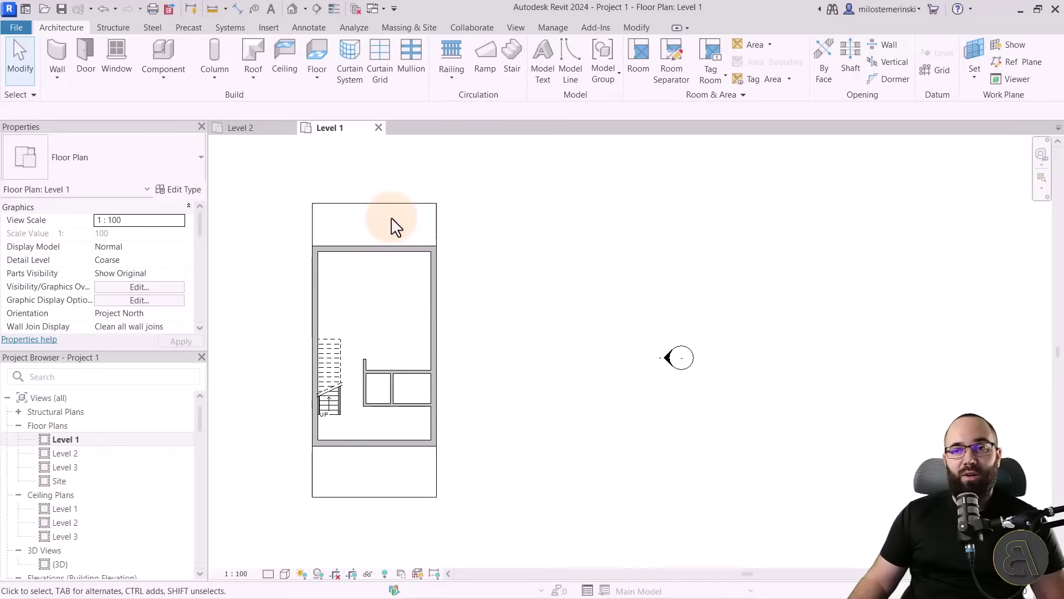
Start a Generic 150mm floor on Level 2 and add a boundary line along the upper exterior wall's outer face
left_click(256, 132)
middle_click_drag(379, 241, 372, 269)
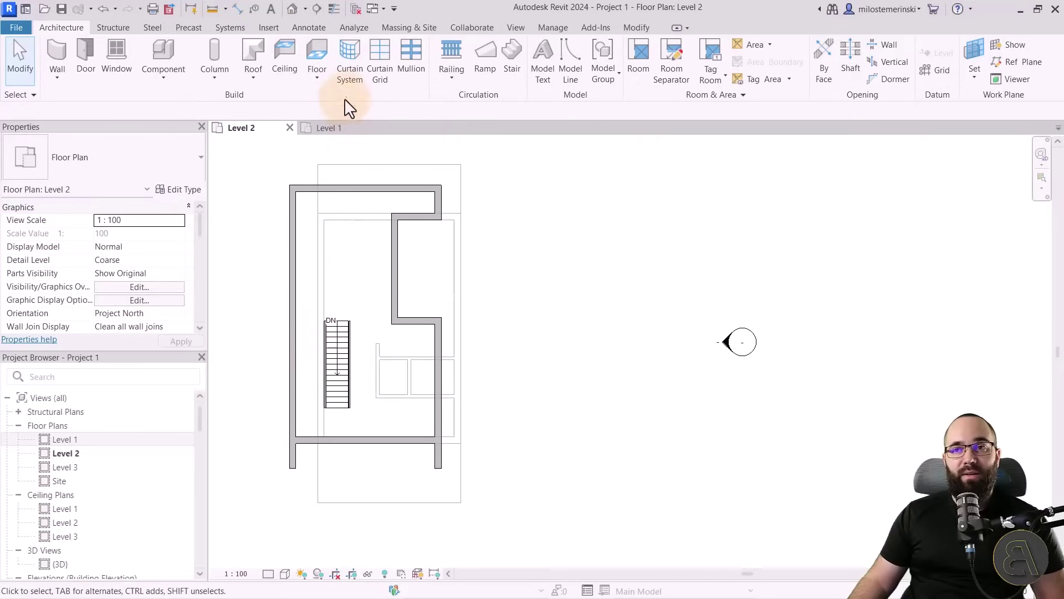
left_click(321, 53)
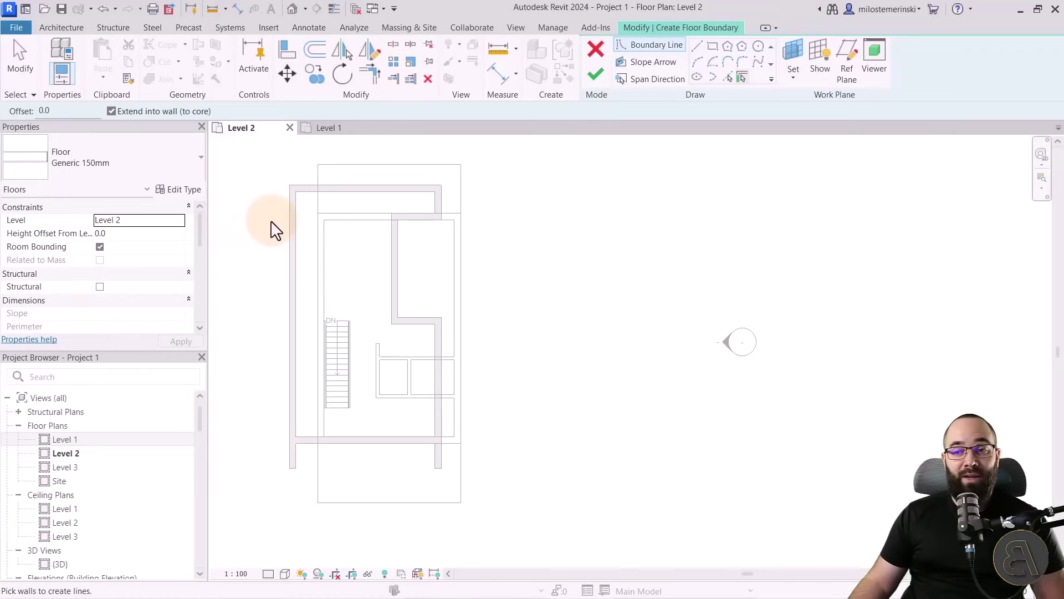
middle_click_drag(286, 248, 266, 291)
scroll(261, 272, "up", 1)
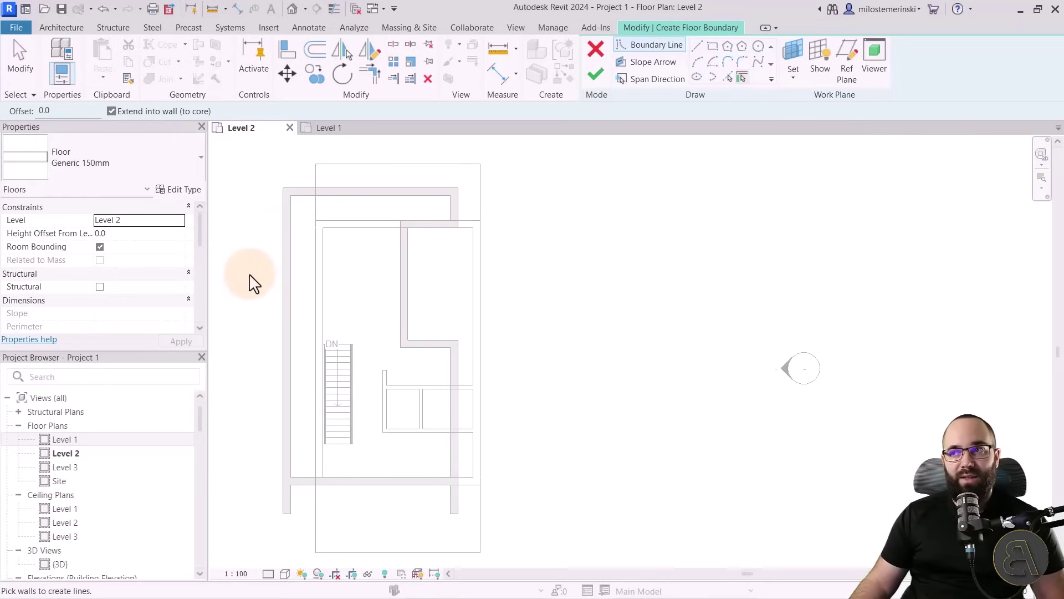
left_click(742, 79)
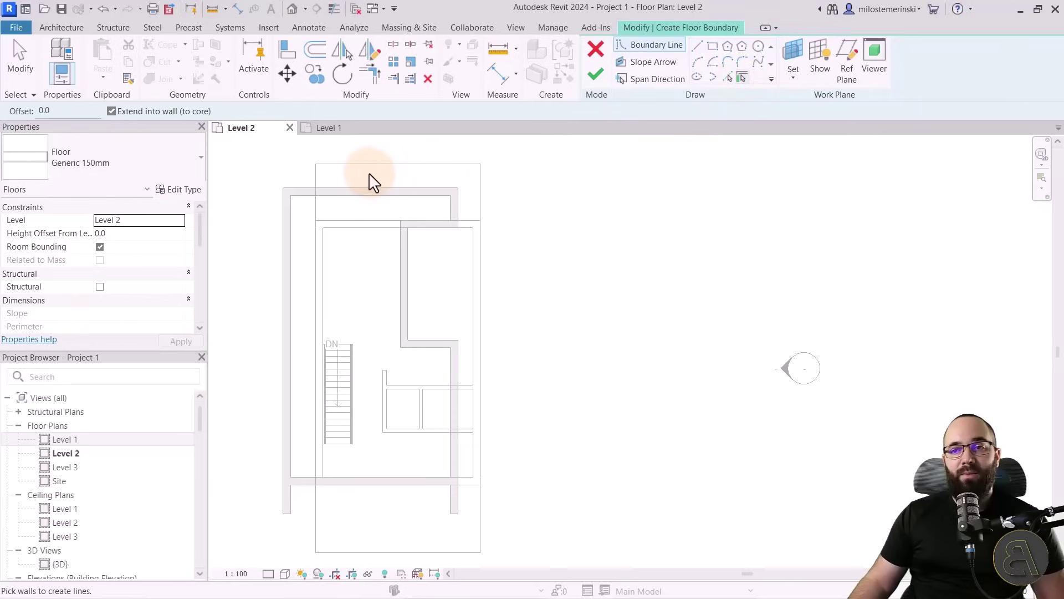
left_click(367, 188)
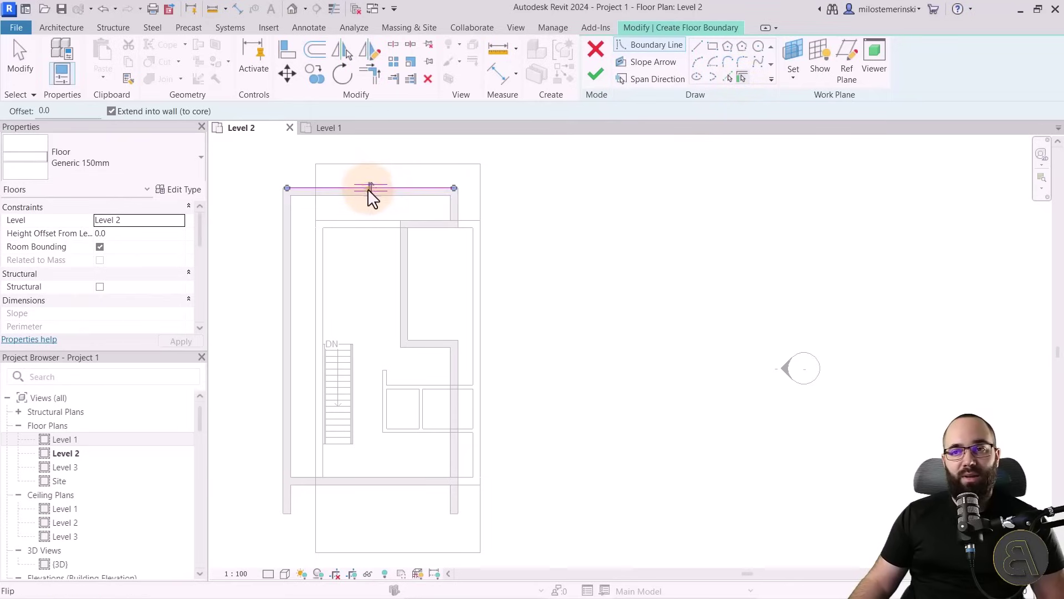
Try flipping the upper boundary line between the outer and inner faces of its wall
scroll(336, 205, "up", 2)
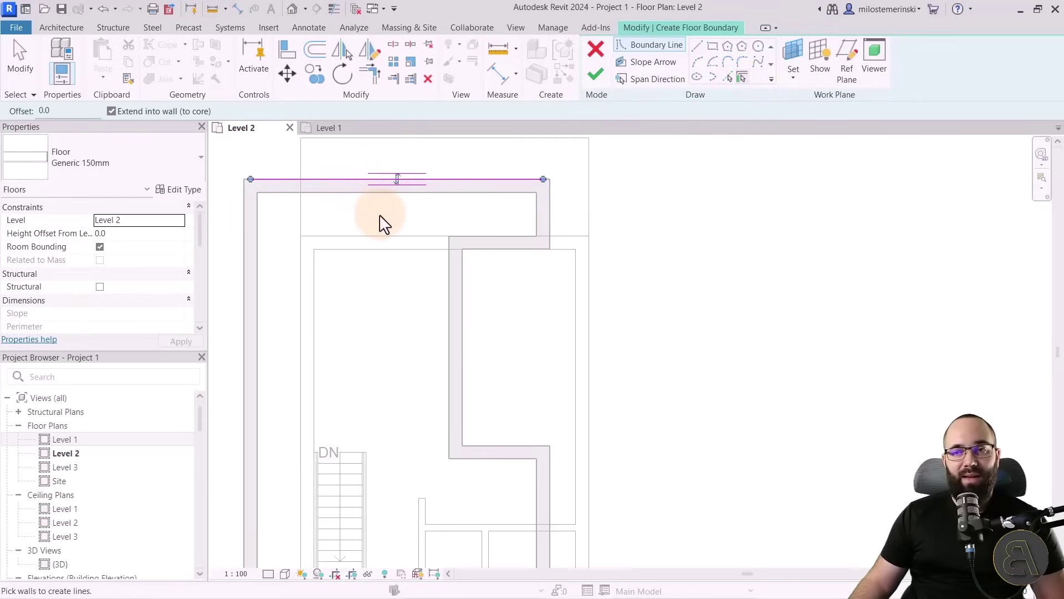
scroll(382, 220, "down", 2)
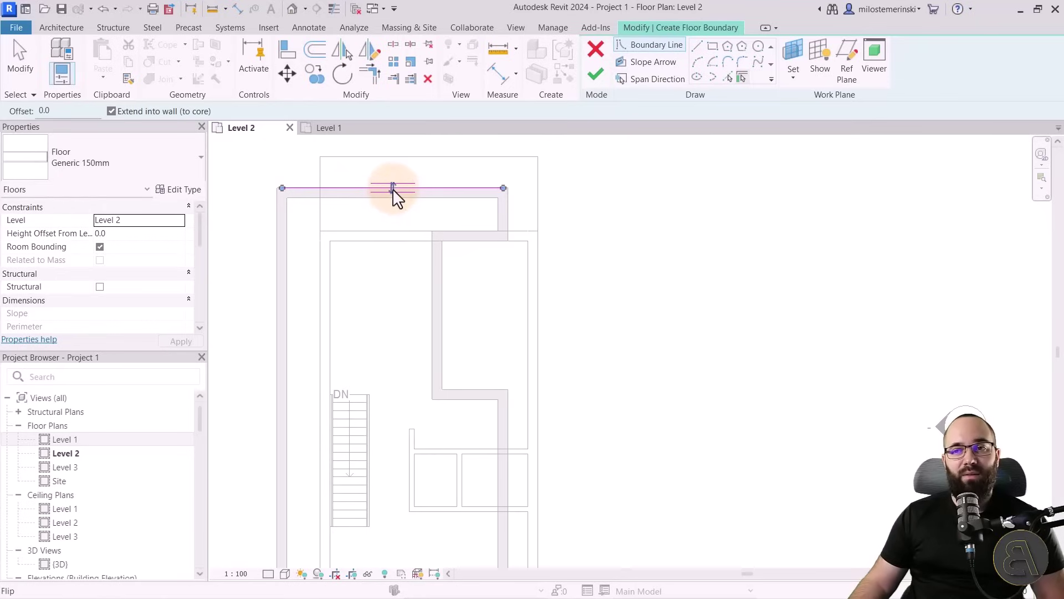
left_click(393, 188)
left_click(392, 198)
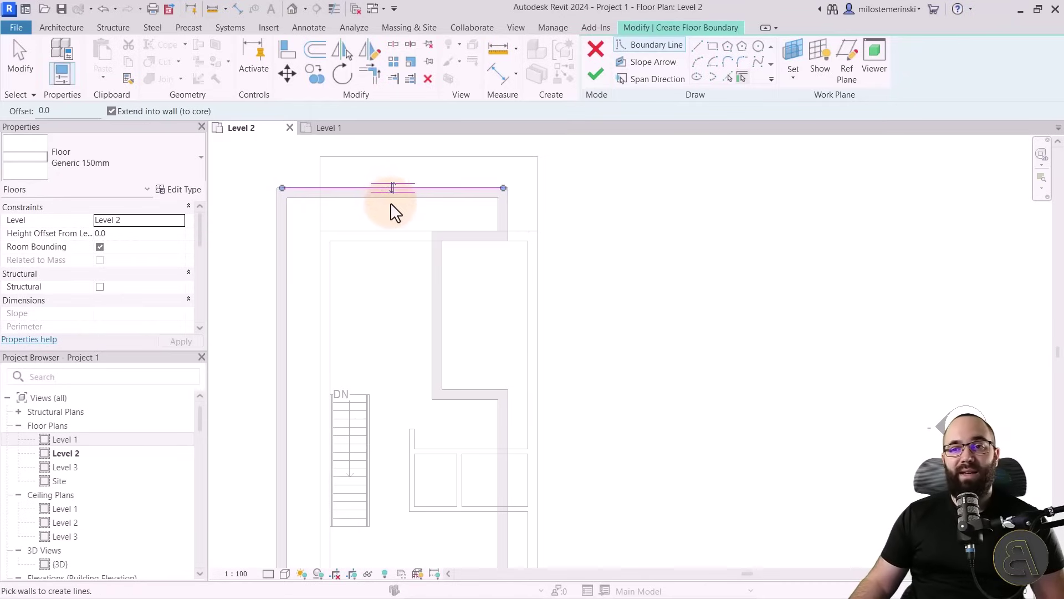
scroll(377, 191, "down", 2)
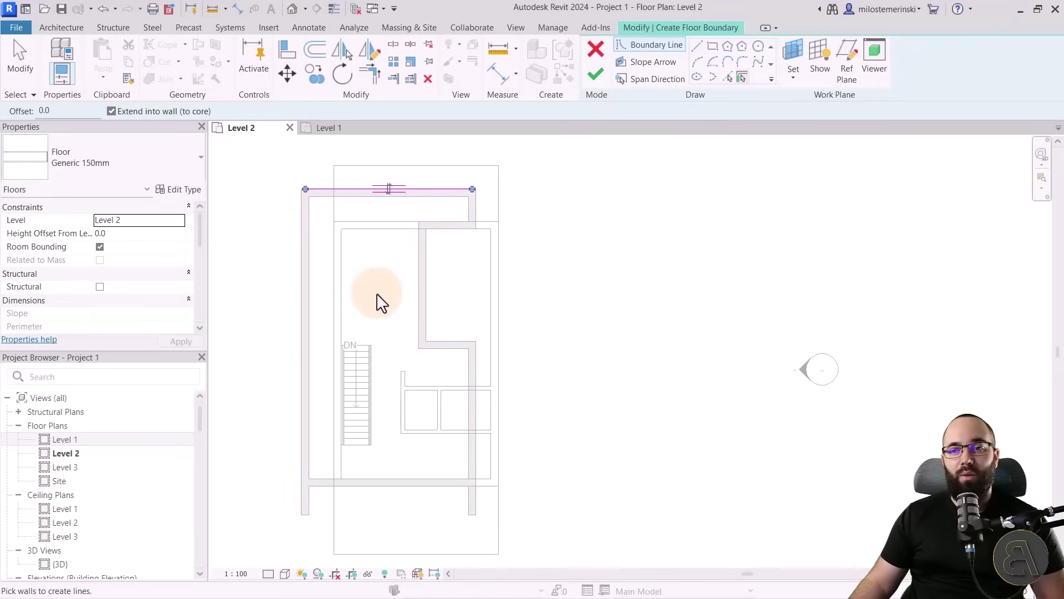
Add floor boundary lines along the outer faces of Level 2's left exterior wall and both outermost right-hand wall segments
left_click(302, 295)
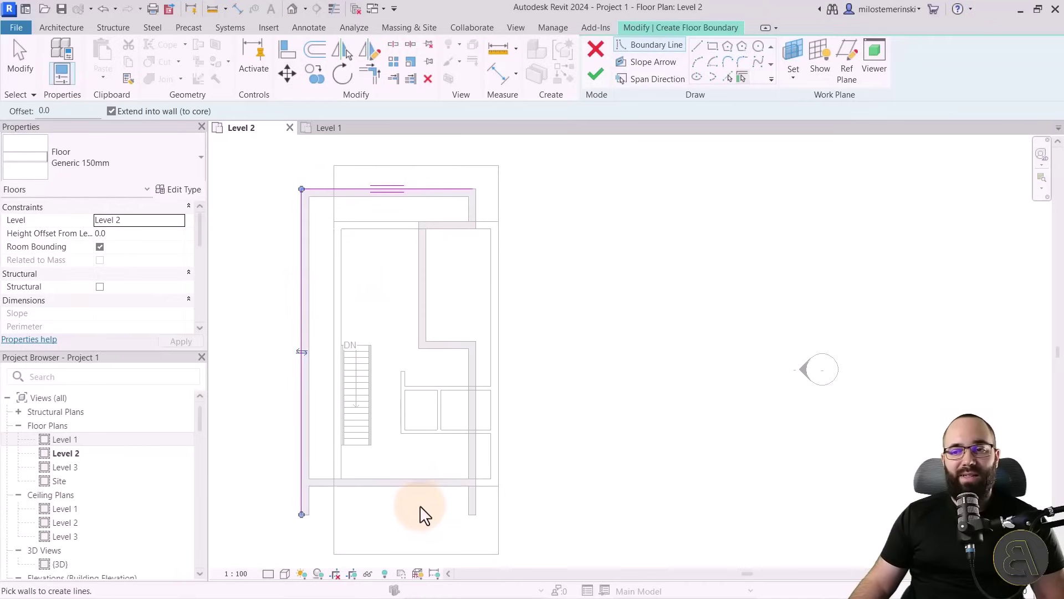
left_click(475, 208)
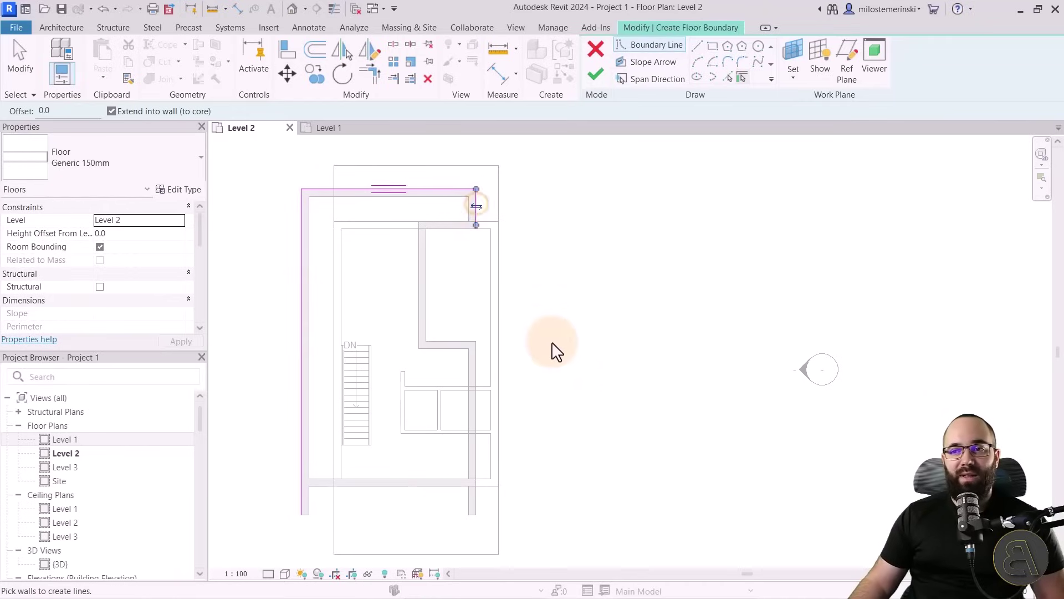
left_click(477, 502)
middle_click_drag(577, 435, 565, 413)
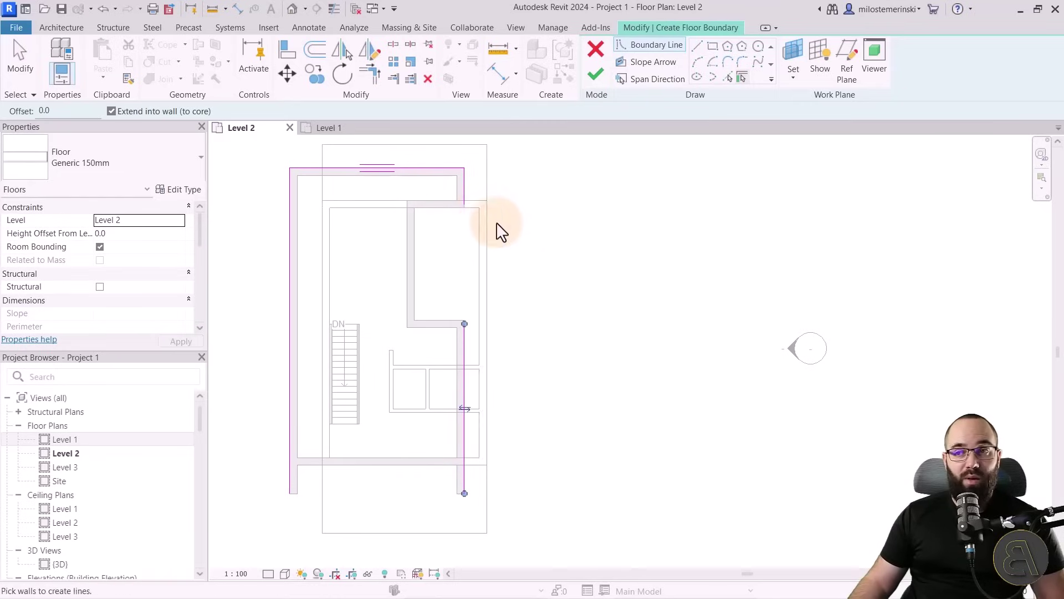
Add a boundary line along Level 1's right exterior wall, keeping it on the wall's inner face
left_click(479, 232)
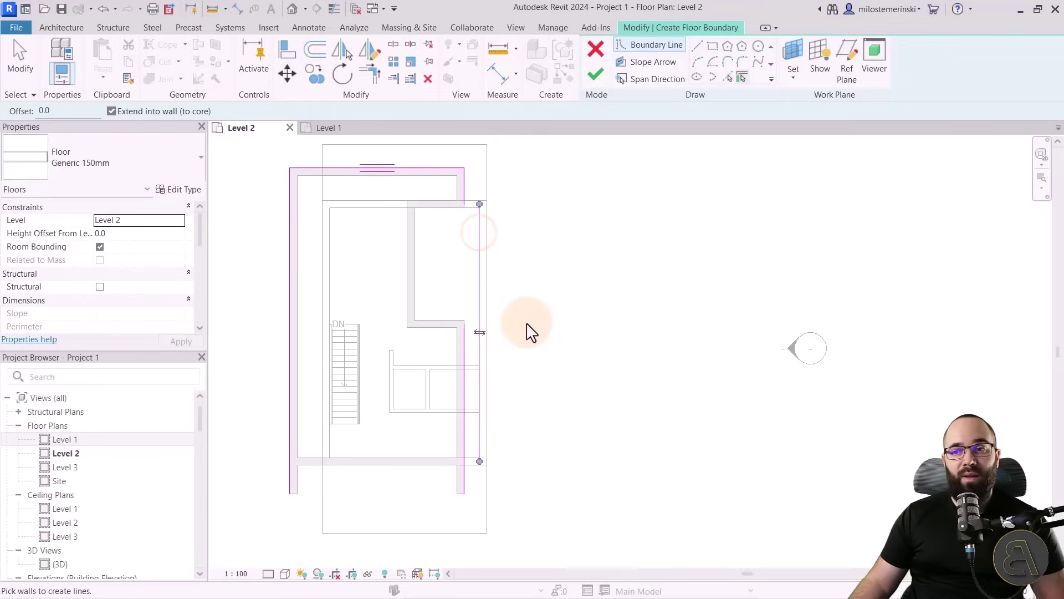
left_click(479, 335)
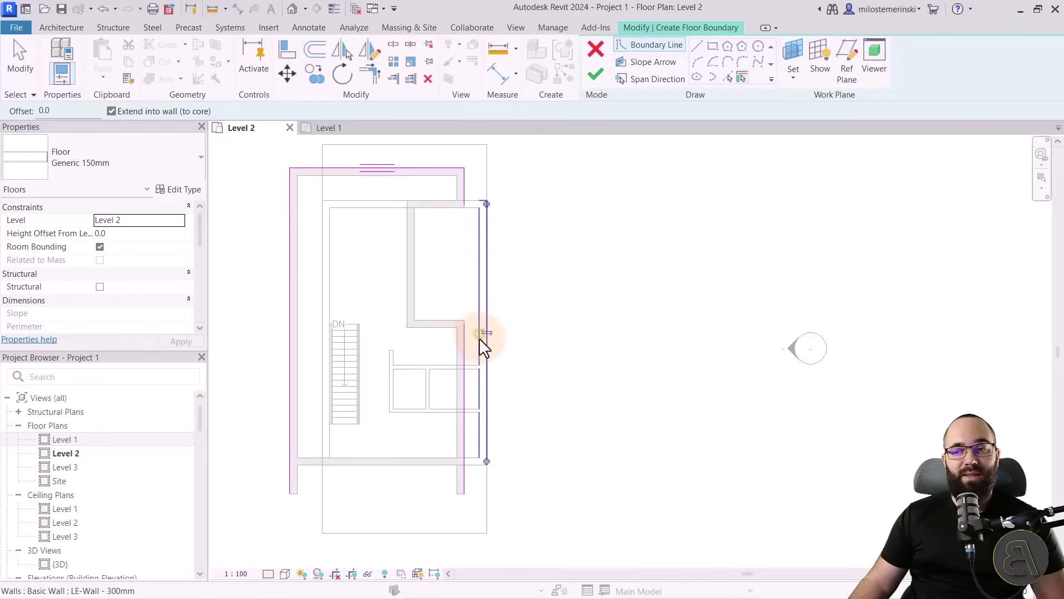
left_click(490, 334)
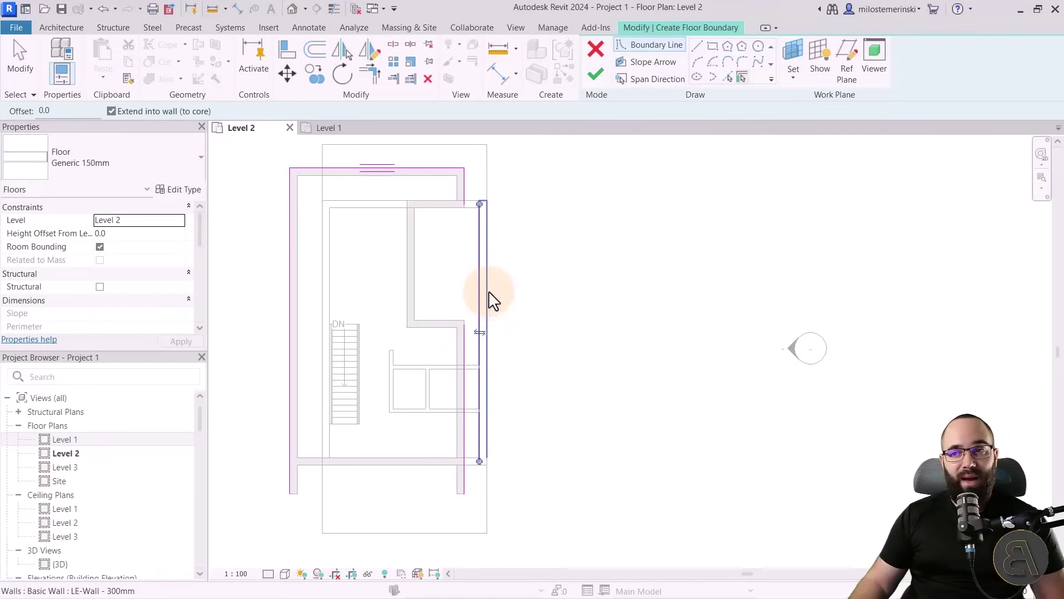
Add boundary lines along the inner faces of Level 1's upper and lower exterior walls
scroll(490, 304, "up", 3)
left_click(479, 217)
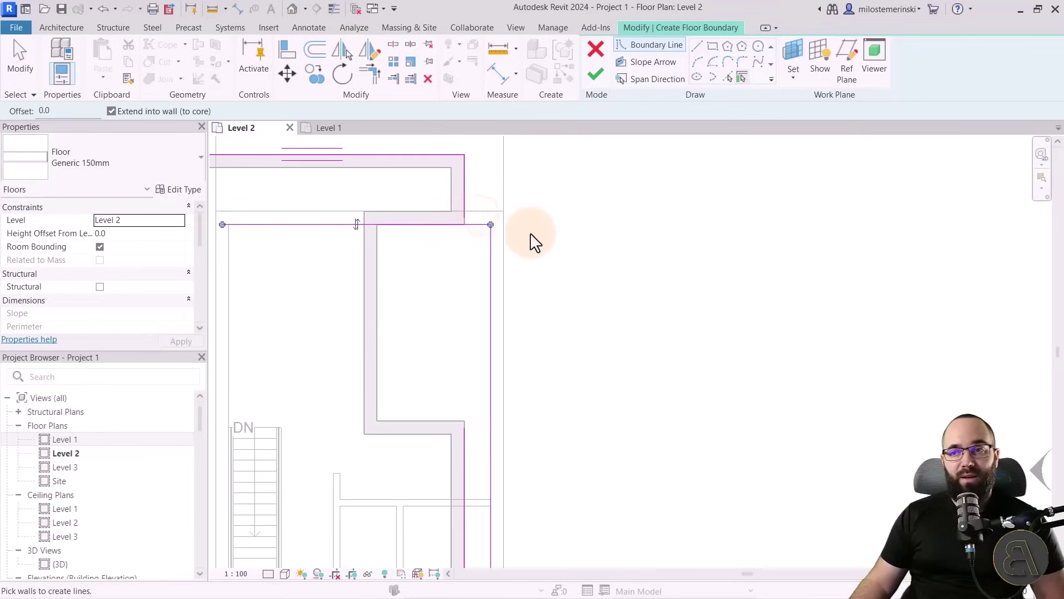
scroll(546, 256, "down", 3)
scroll(477, 422, "up", 4)
left_click(473, 426)
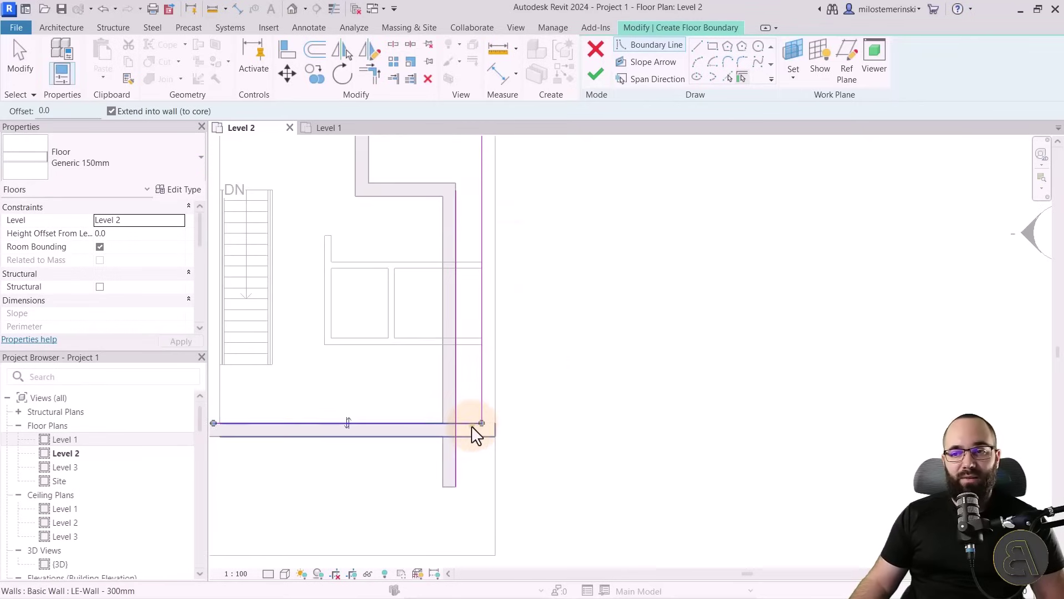
scroll(570, 371, "down", 3)
scroll(568, 377, "up", 2)
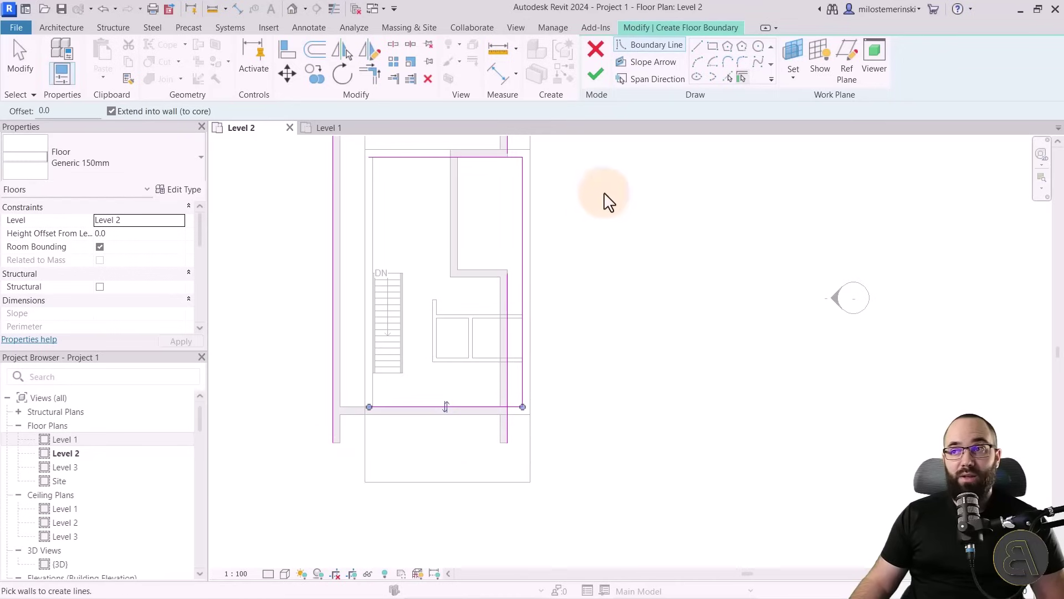
Draw a 7000 mm boundary line joining the lower ends of the two Level 2 side walls
left_click(696, 46)
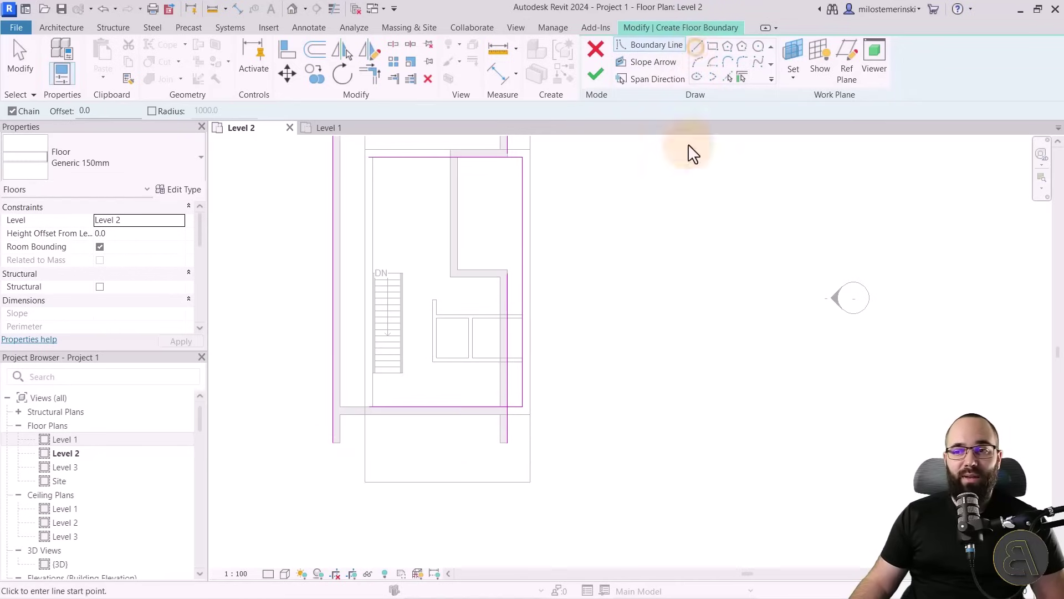
left_click(505, 442)
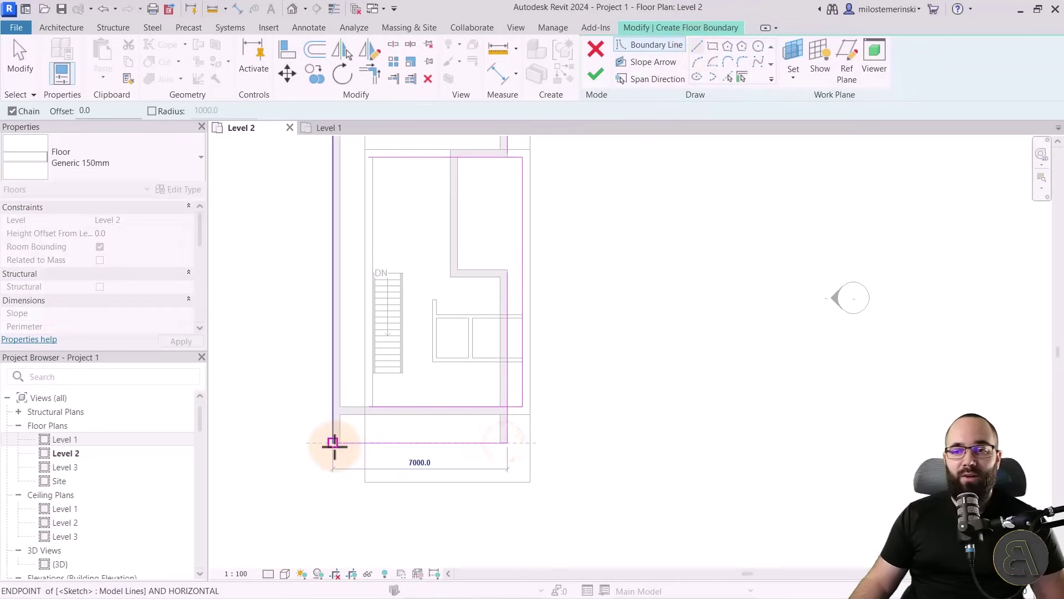
left_click(333, 442)
scroll(368, 418, "up", 2)
middle_click_drag(369, 418, 366, 456)
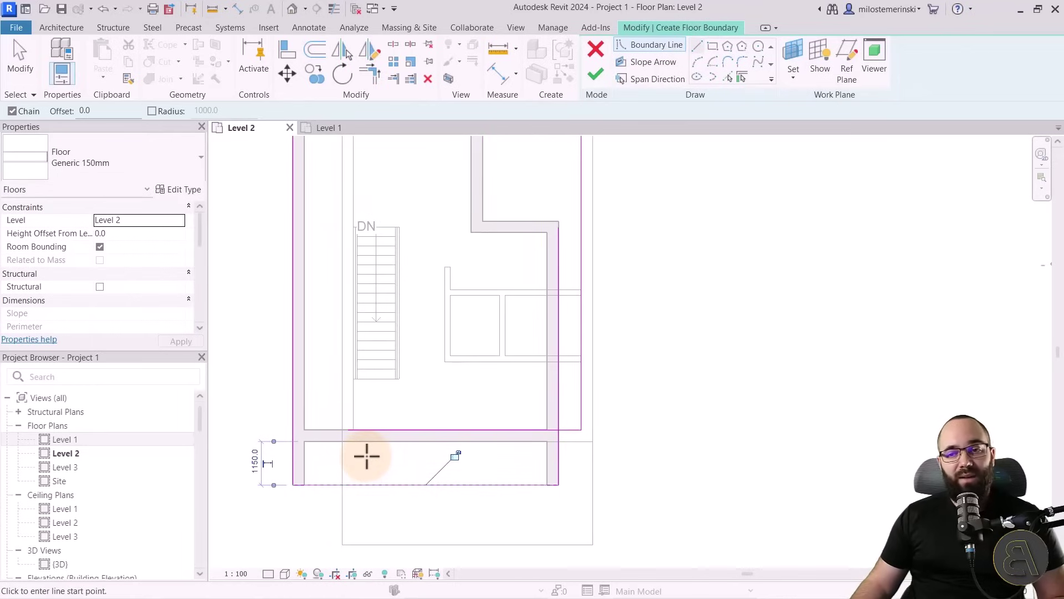
key("Escape")
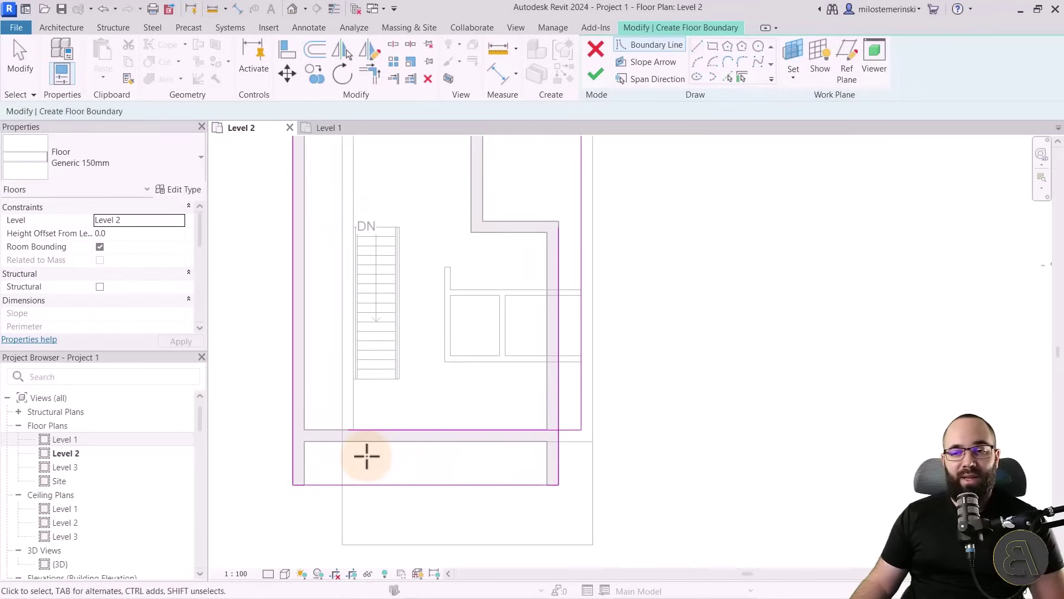
scroll(366, 454, "down", 2)
mouse_move(366, 454)
middle_mouse_down()
mouse_move(361, 408)
mouse_move(334, 401)
middle_mouse_up()
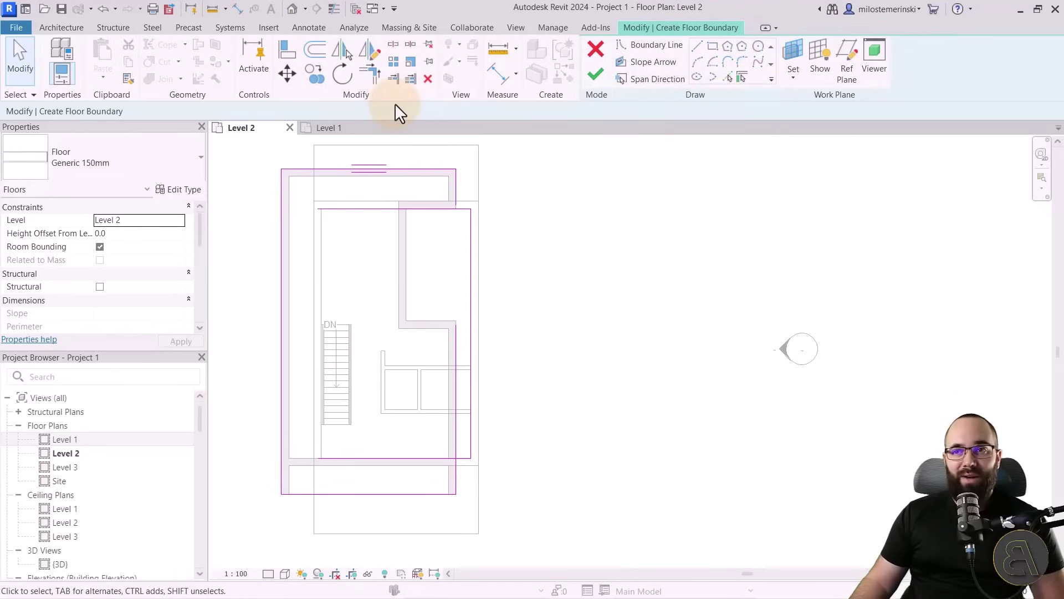
Trim the Level 1 upper wall's boundary line to a corner with the short upper-right Level 2 line
left_click(372, 79)
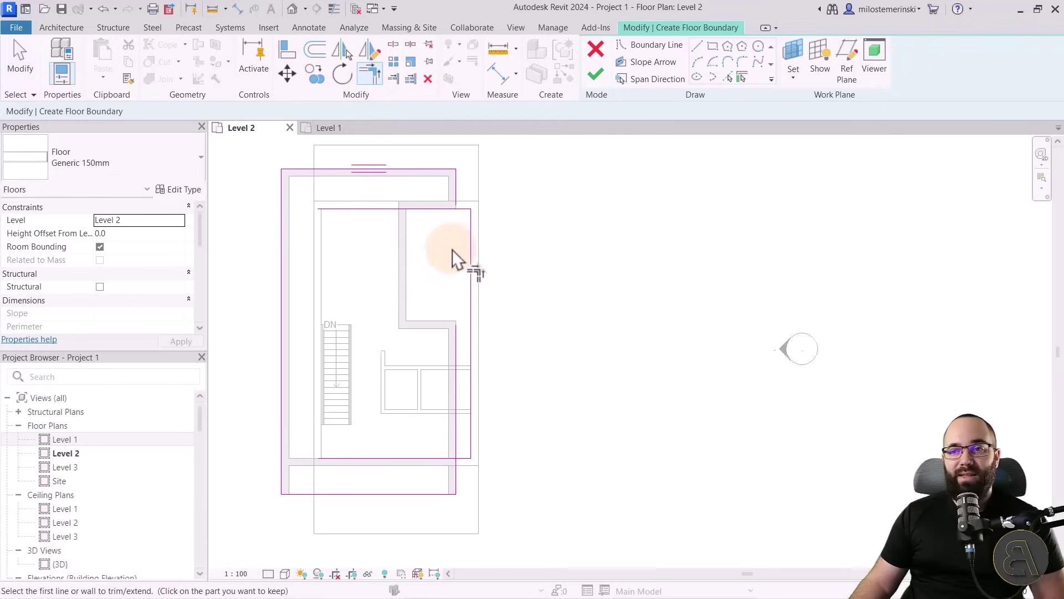
scroll(452, 256, "up", 3)
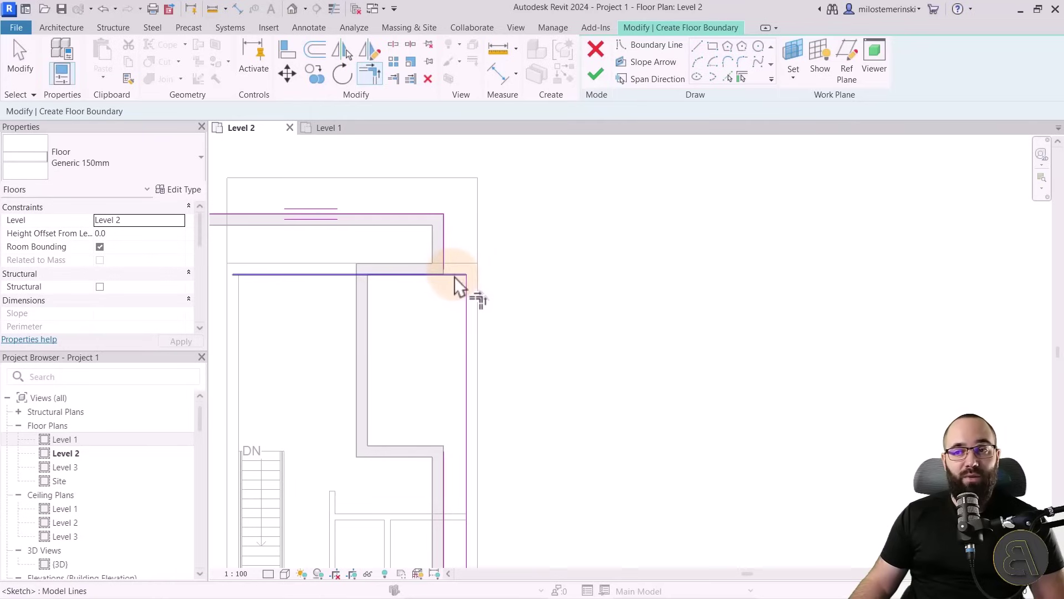
left_click(453, 275)
left_click(447, 246)
scroll(457, 246, "down", 1)
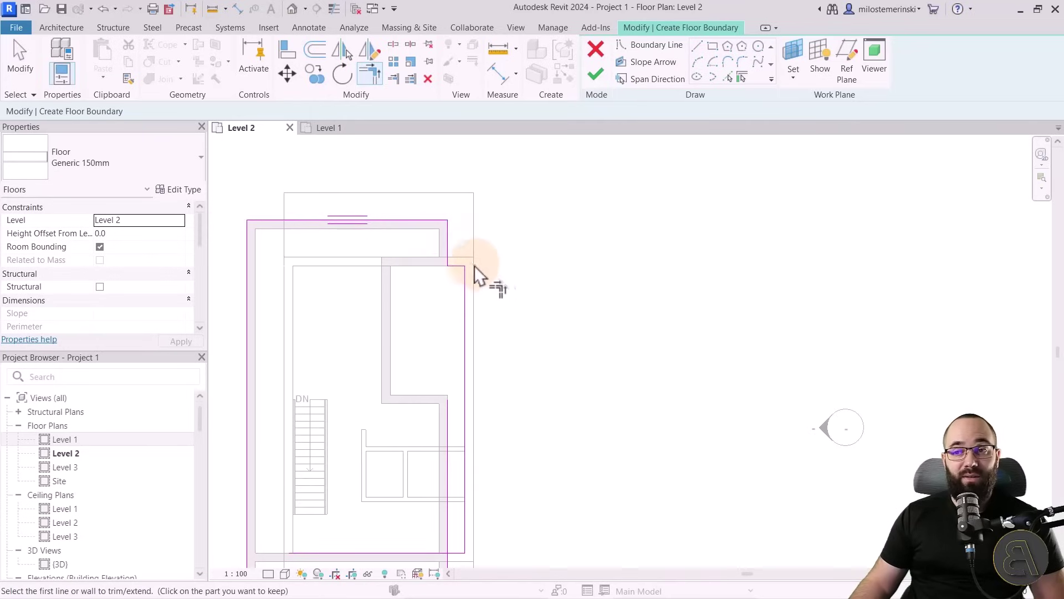
left_click(444, 231)
left_click(465, 368)
middle_click_drag(465, 368, 473, 230)
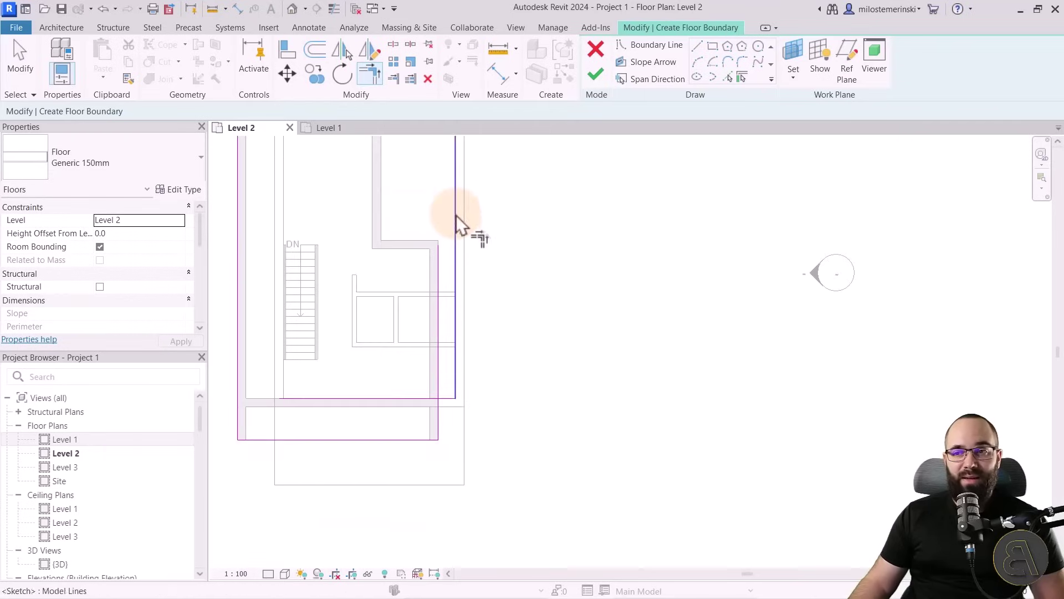
Trim the Level 1 lower wall's boundary line to a corner with the lower-right Level 2 line, closing the outline
scroll(466, 415, "up", 2)
left_click(434, 388)
left_click(424, 400)
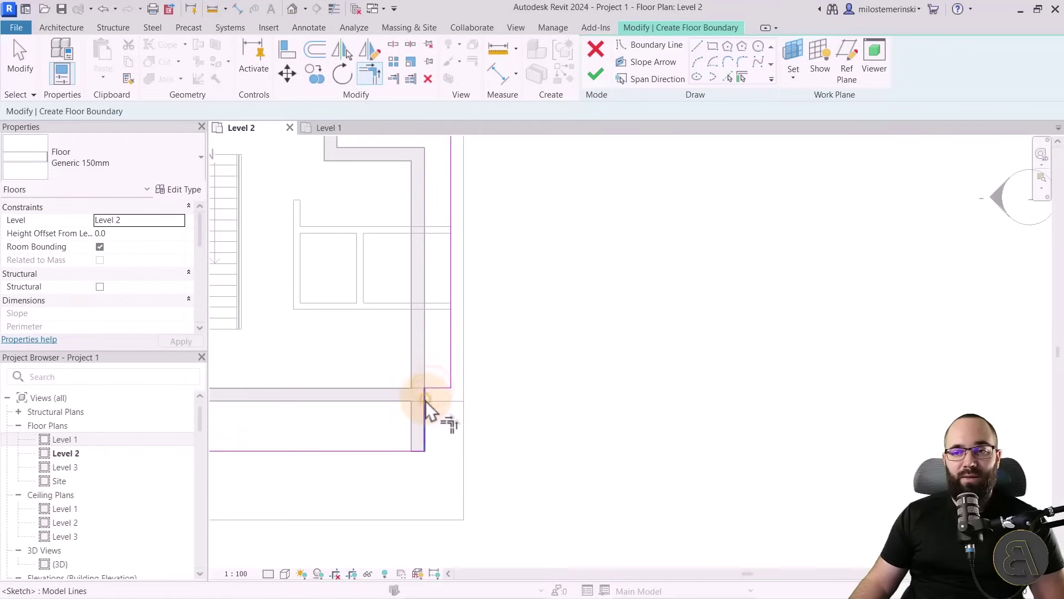
scroll(514, 394, "down", 1)
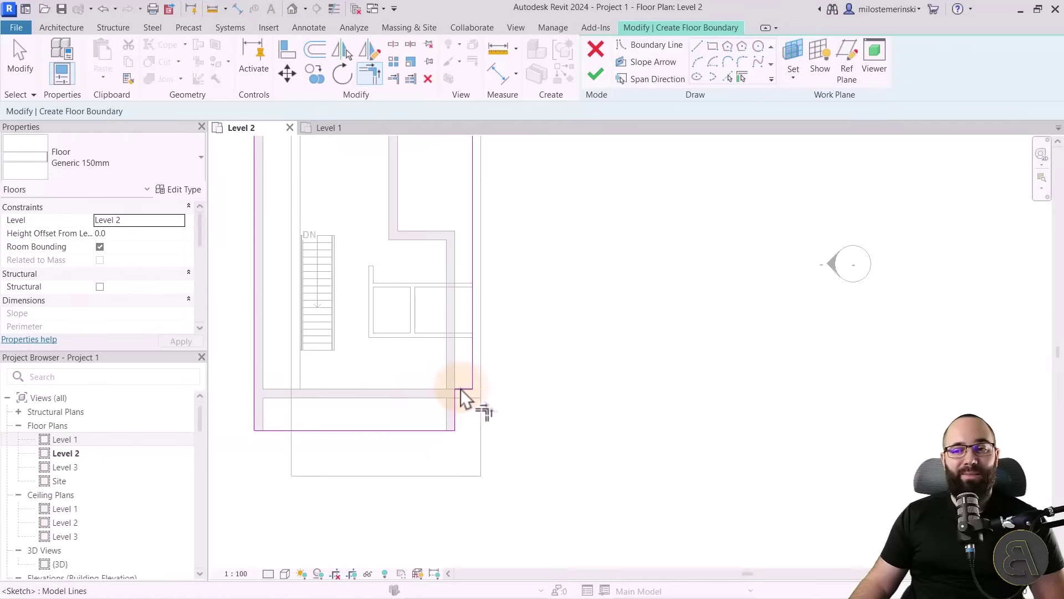
scroll(482, 413, "down", 1)
middle_click_drag(482, 413, 561, 349)
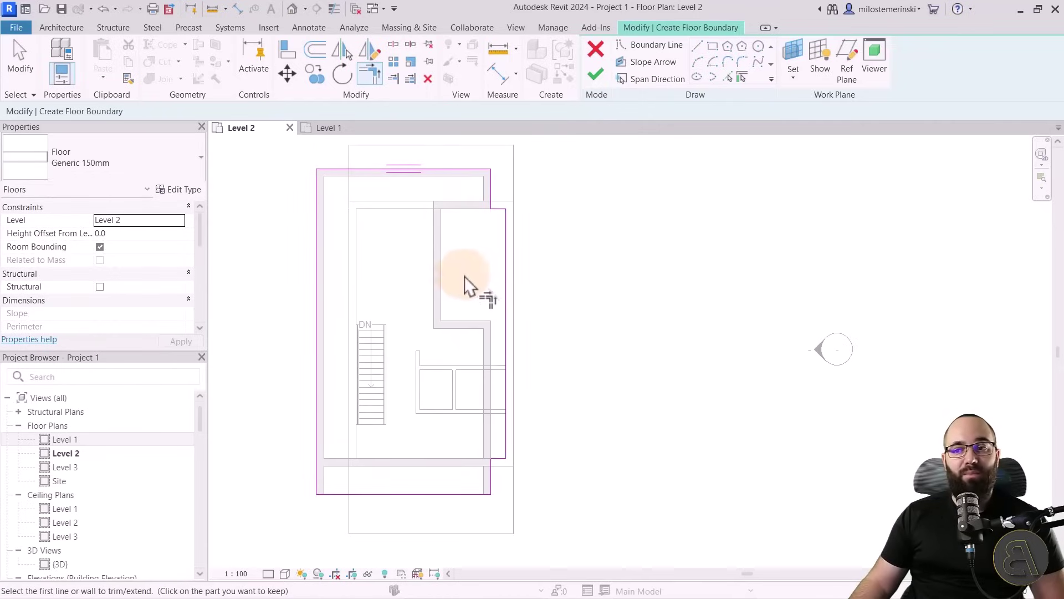
Draw a rectangular opening about 1150 mm wide around the full stair, between its opposite outer corners, in the floor boundary
scroll(404, 421, "up", 2)
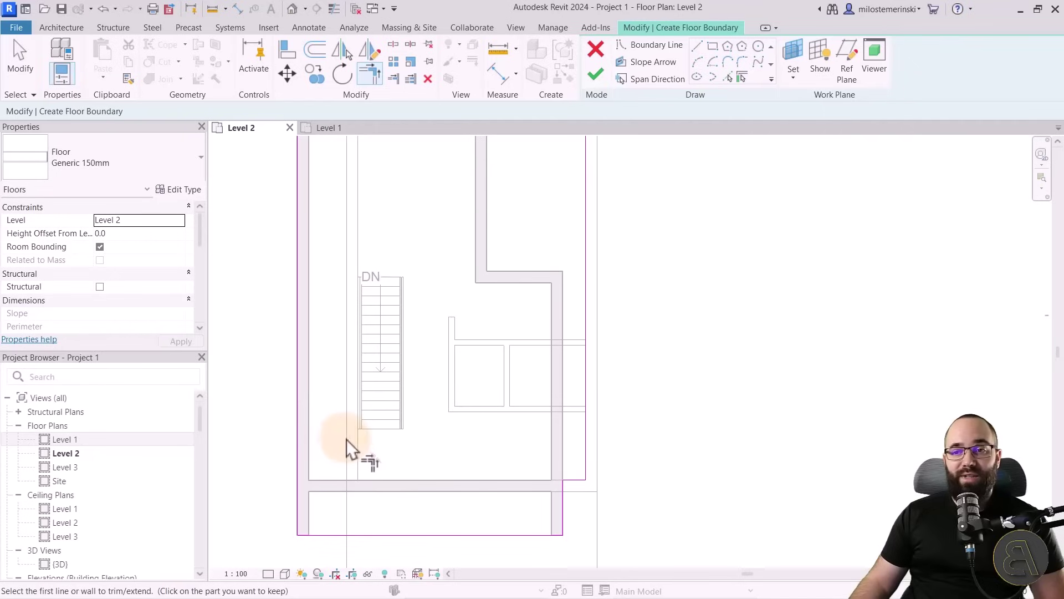
left_click(713, 46)
scroll(357, 283, "up", 2)
scroll(355, 279, "up", 2)
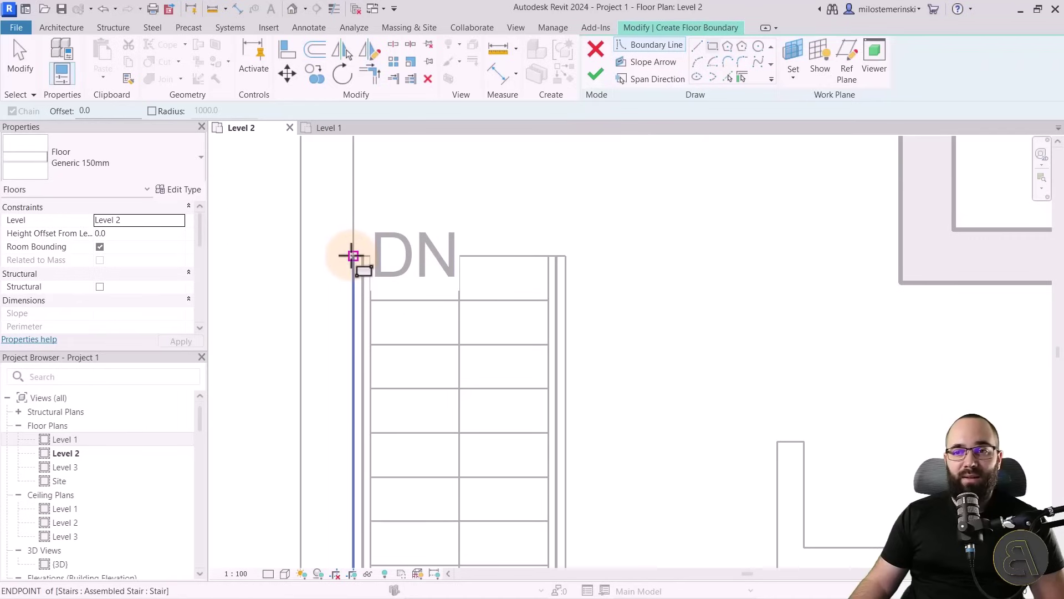
left_click(353, 257)
scroll(352, 239, "down", 4)
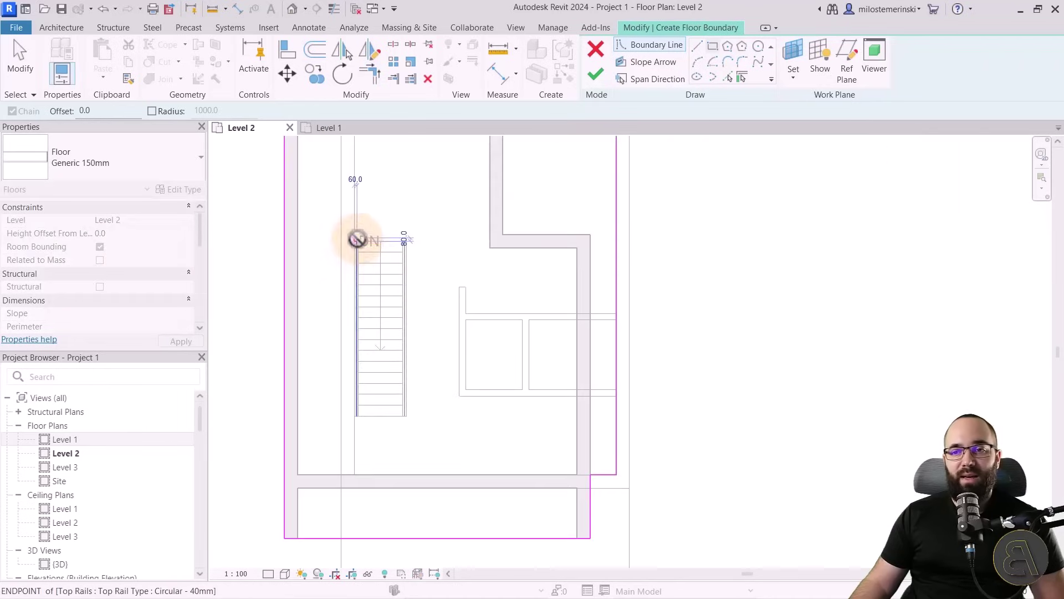
scroll(405, 404, "up", 4)
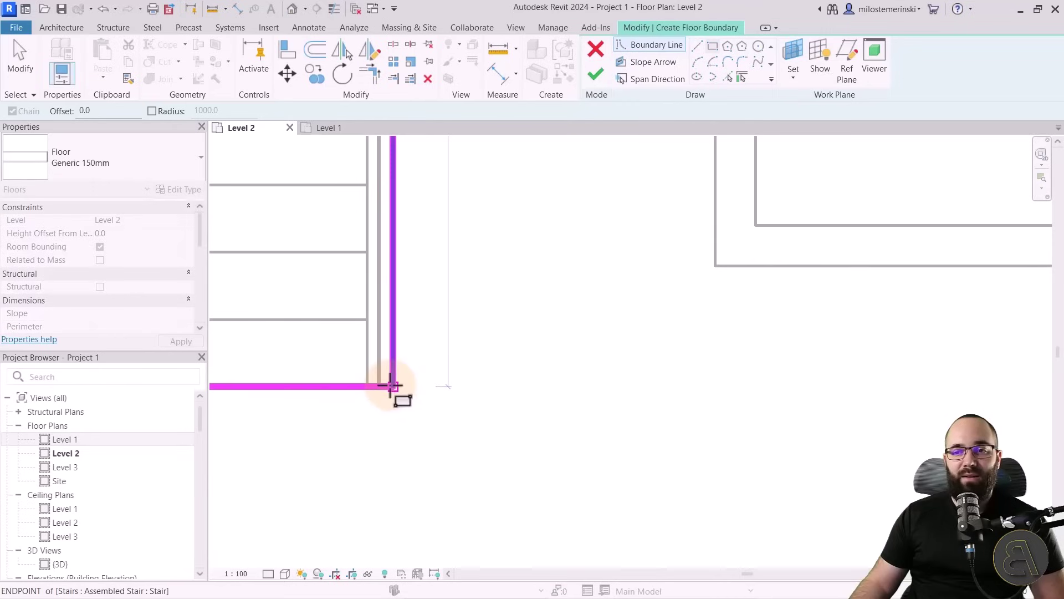
left_click(391, 385)
scroll(442, 404, "down", 5)
middle_click_drag(442, 409, 423, 473)
scroll(488, 437, "down", 1)
scroll(428, 450, "down", 1)
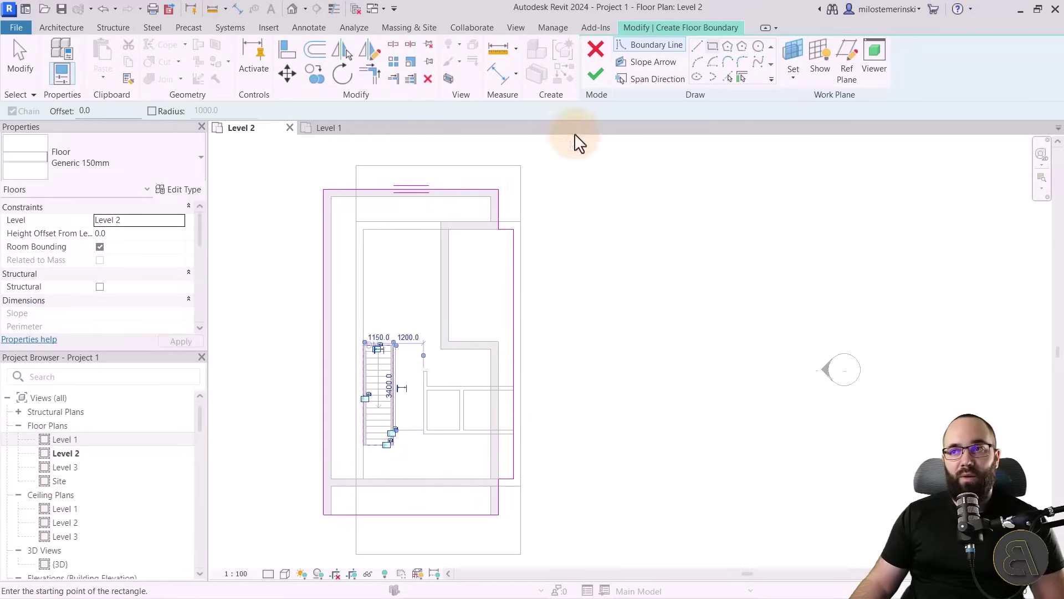
Finish the Level 2 floor sketch, attach the walls below to the floor's bottom, and accept the missed-target warning
left_click(592, 79)
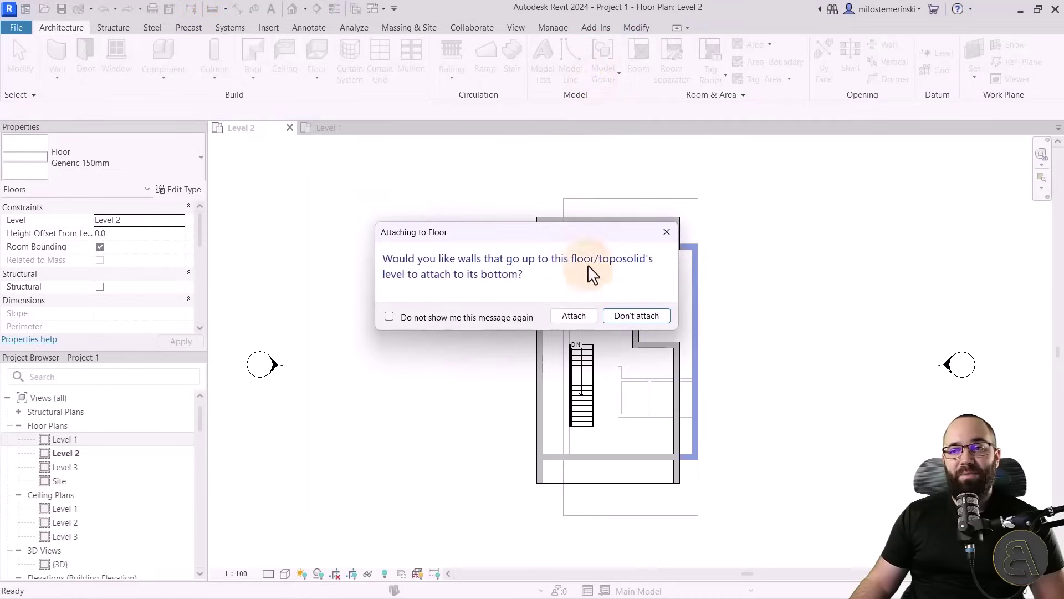
left_click_drag(560, 231, 434, 205)
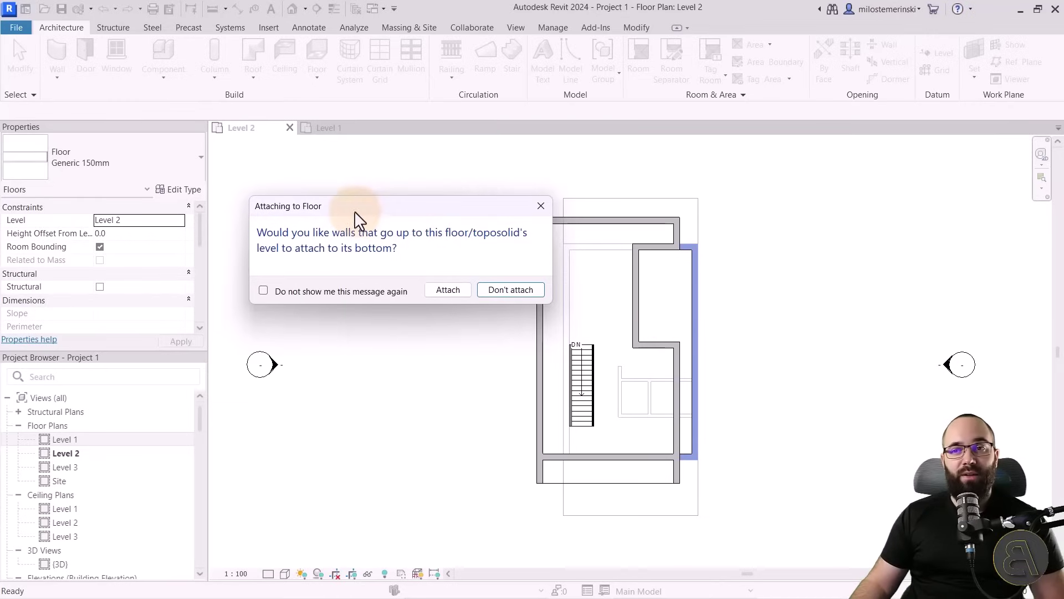
left_click_drag(354, 210, 352, 219)
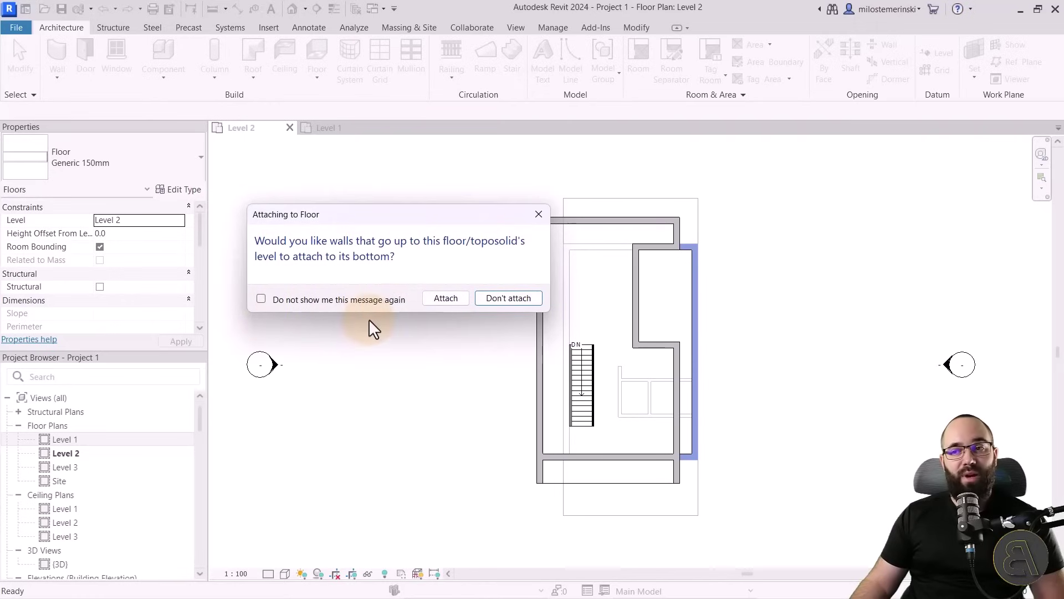
left_click(442, 298)
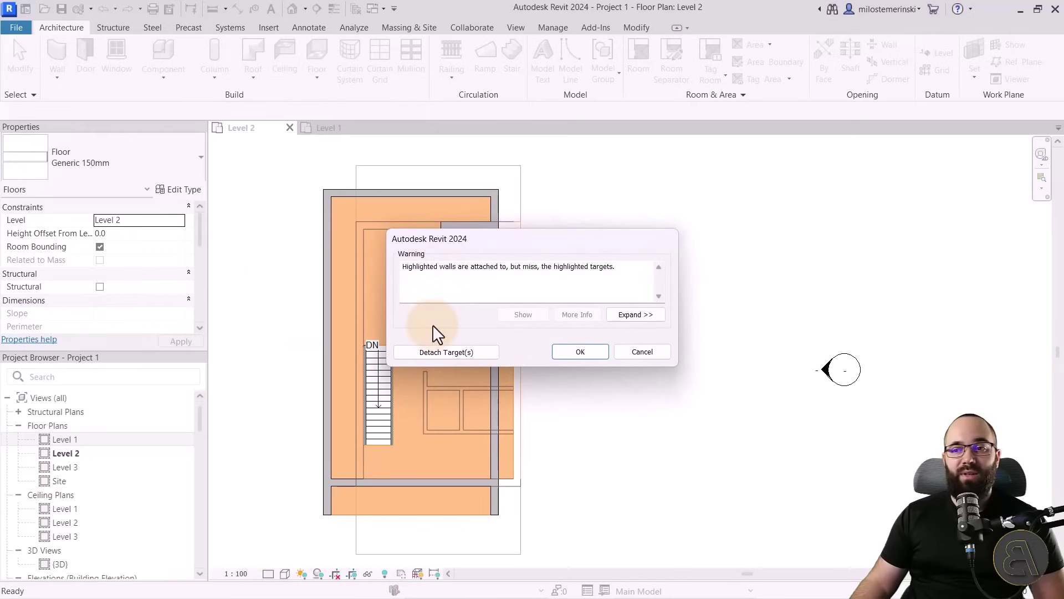
left_click(571, 354)
left_click(573, 359)
mouse_move(570, 355)
middle_mouse_down()
mouse_move(599, 321)
mouse_move(594, 337)
mouse_move(577, 330)
mouse_move(575, 350)
middle_mouse_up()
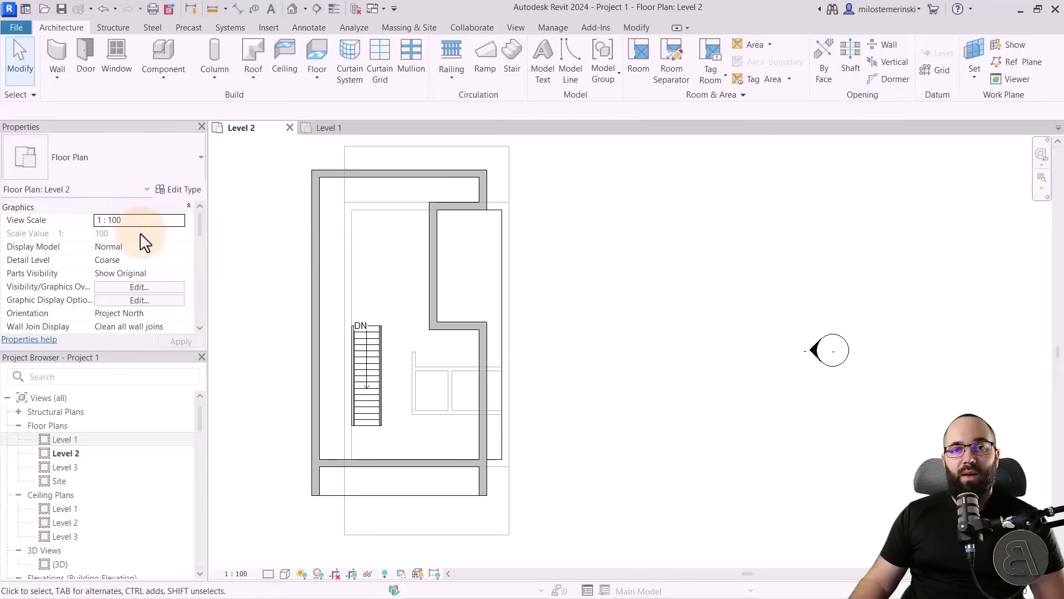
Turn off the Level 2 plan's underlay by setting its Range: Base Level to None and applying it
scroll(158, 252, "down", 4)
scroll(161, 256, "down", 3)
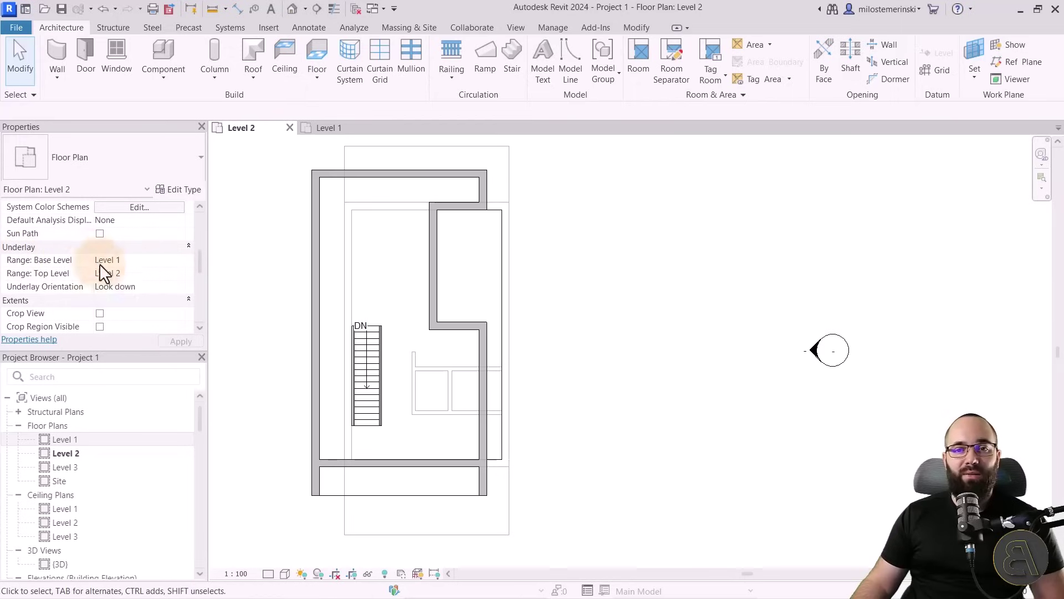
left_click(179, 261)
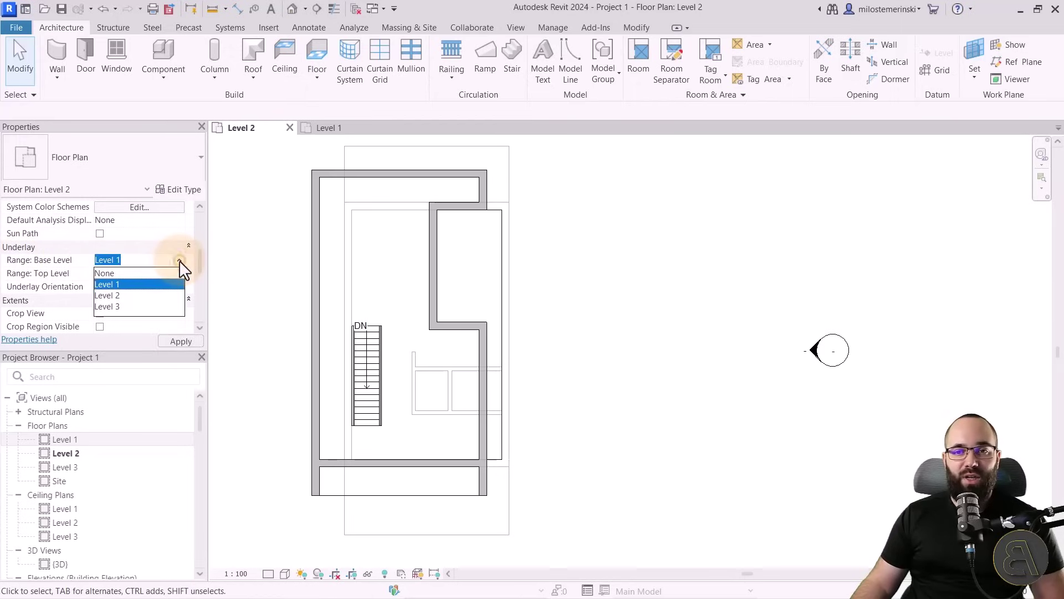
left_click(112, 273)
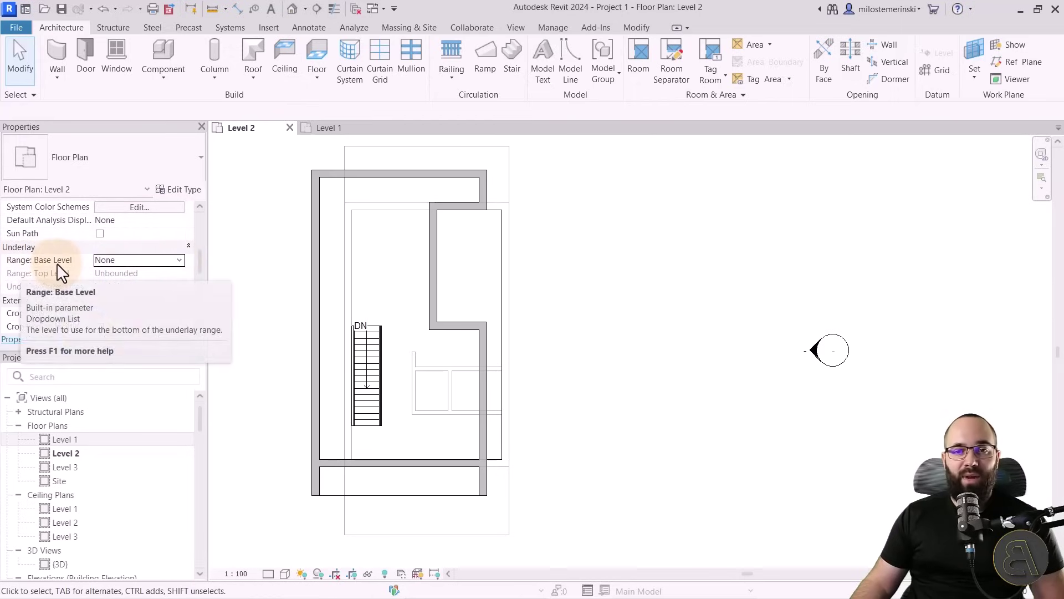
left_click(171, 342)
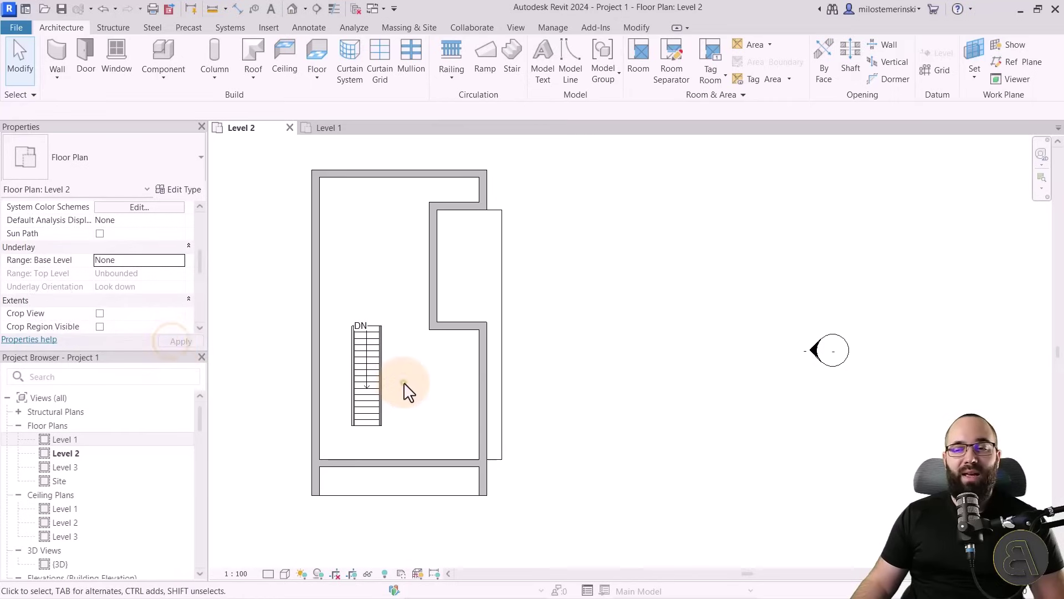
middle_click_drag(412, 363, 404, 360)
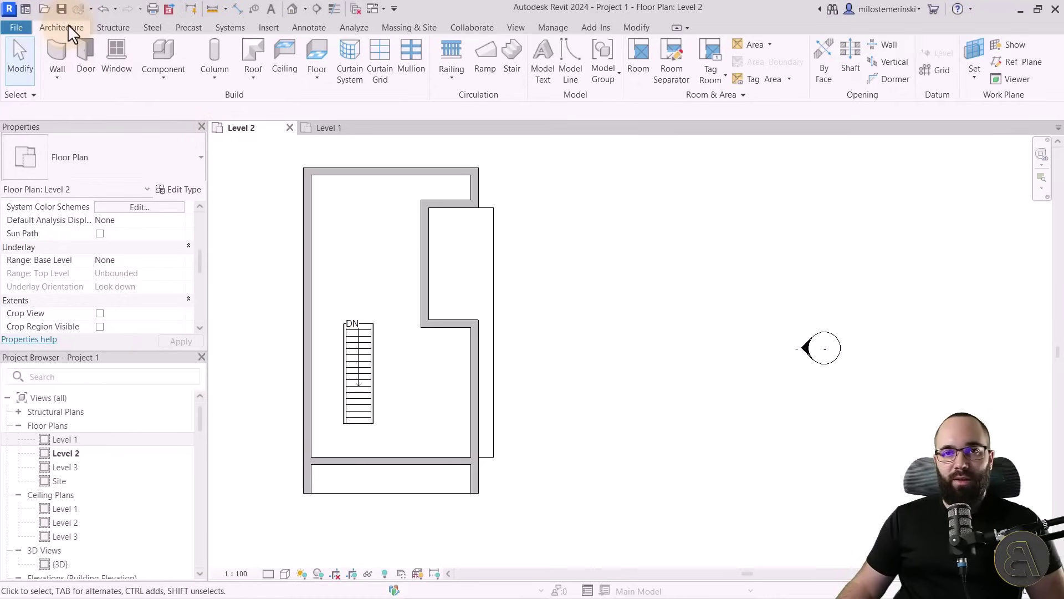
Set up the Wall tool with the I-Wall - 150mm type and the Finish Face: Interior location line
left_click(58, 55)
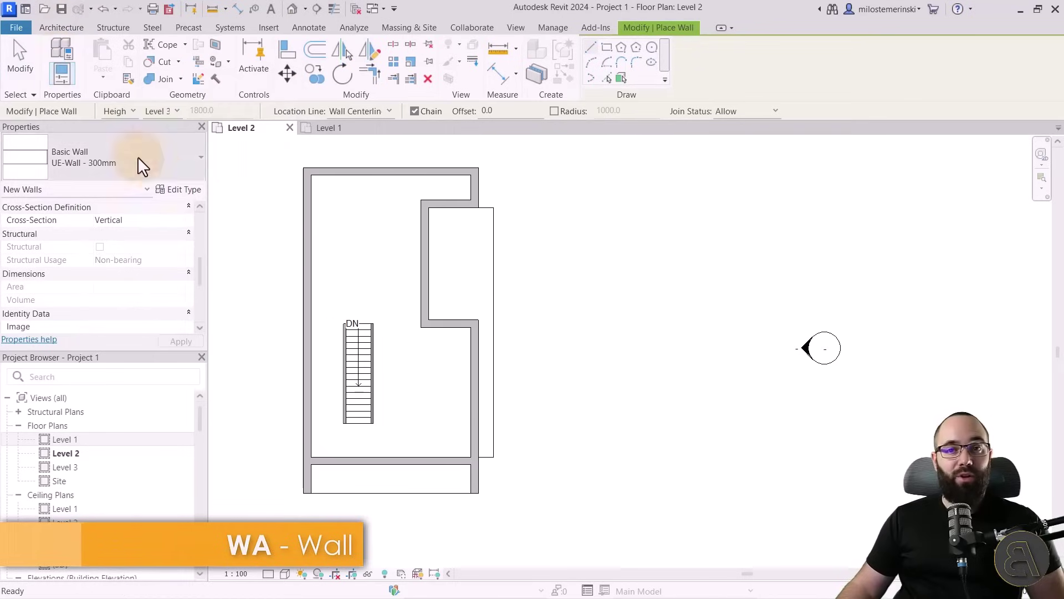
left_click(179, 165)
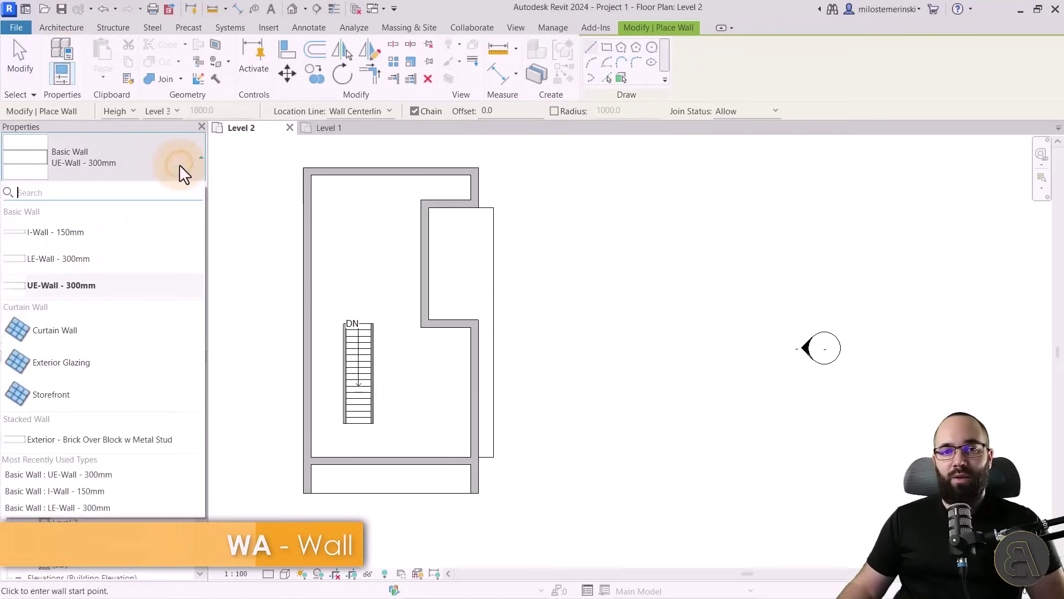
left_click(22, 231)
scroll(123, 285, "up", 5)
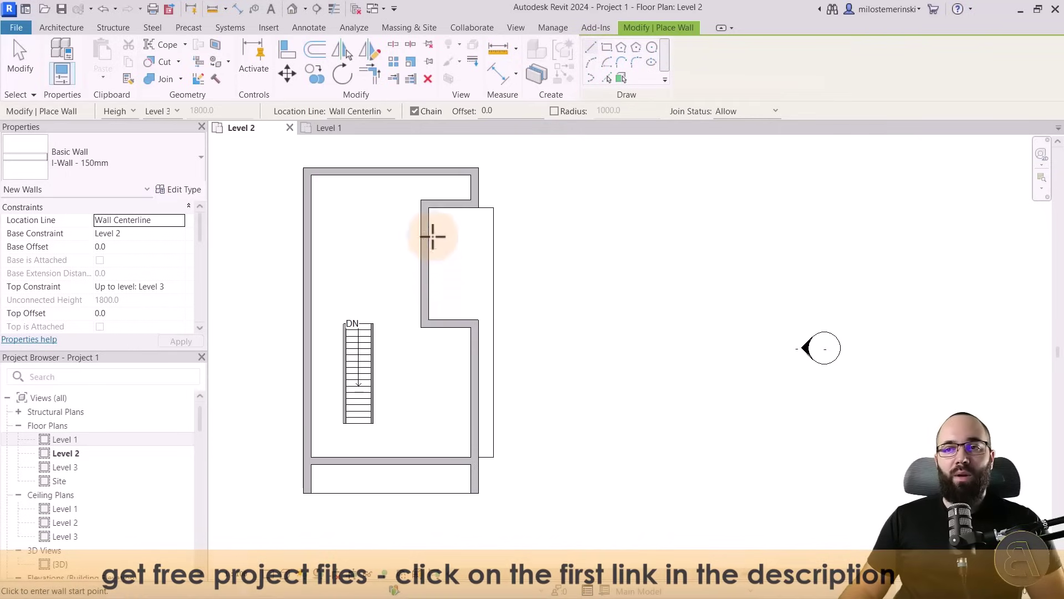
middle_click_drag(434, 252, 436, 308)
scroll(437, 308, "up", 2)
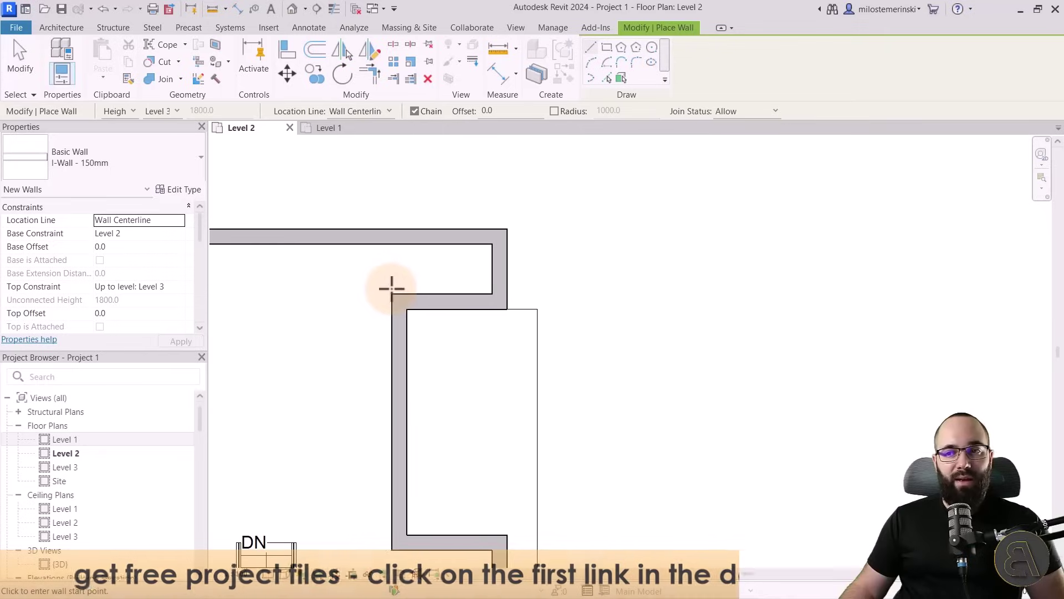
scroll(455, 264, "down", 2)
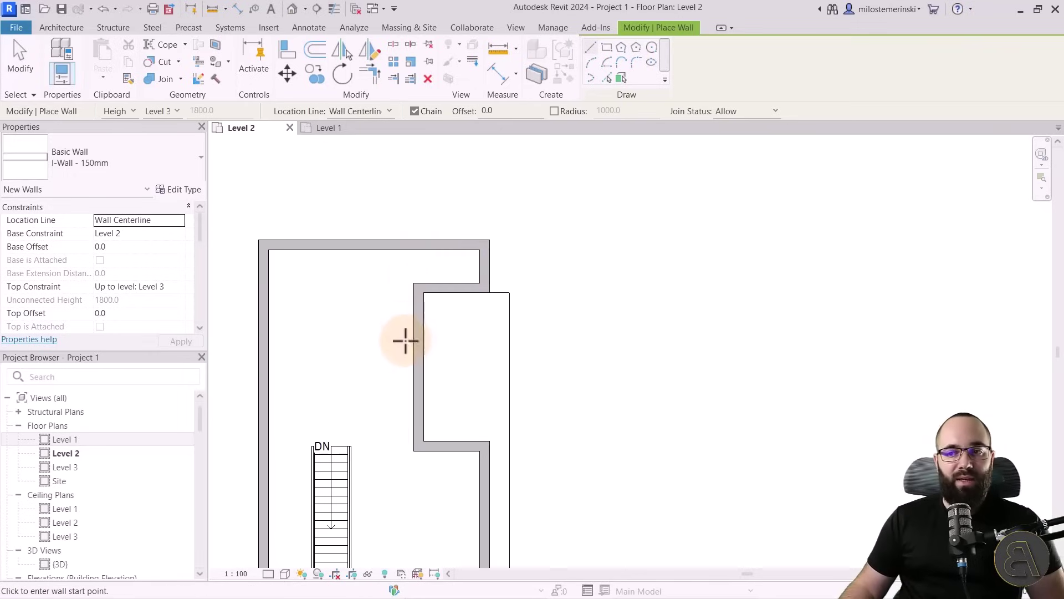
middle_click_drag(394, 330, 394, 367)
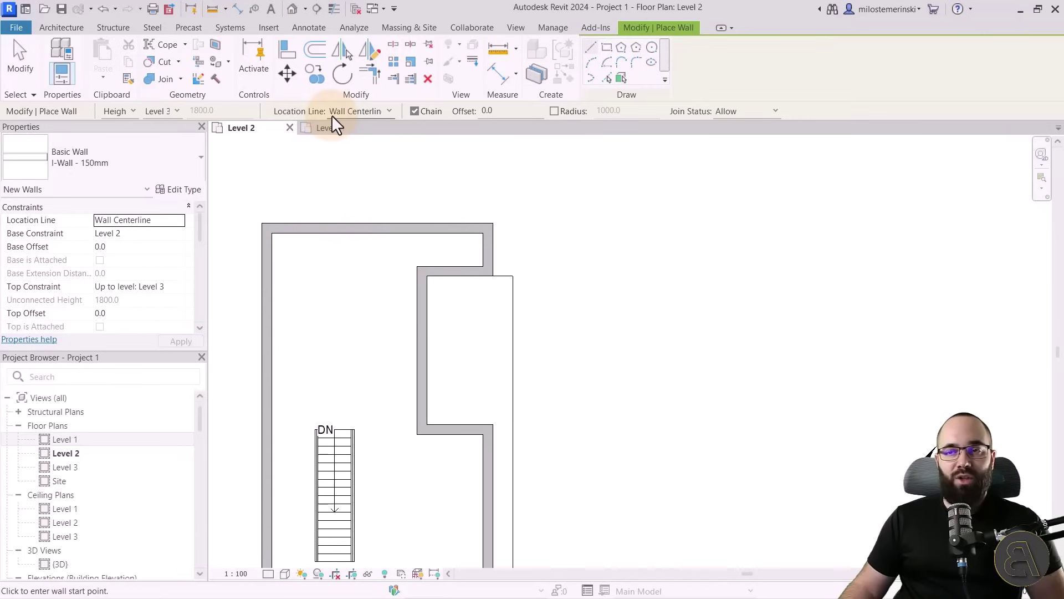
left_click(376, 111)
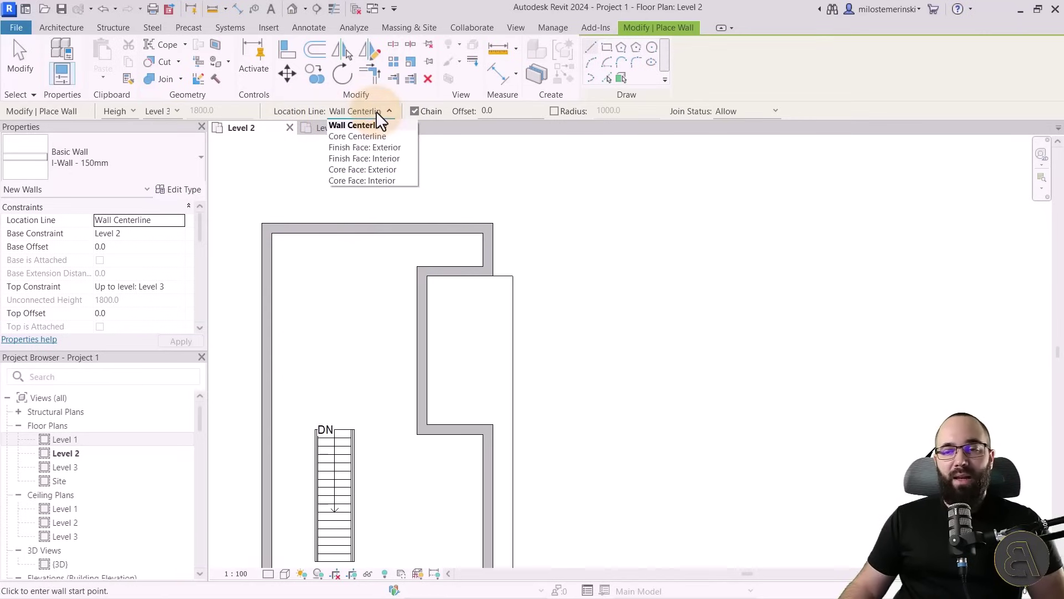
left_click(351, 158)
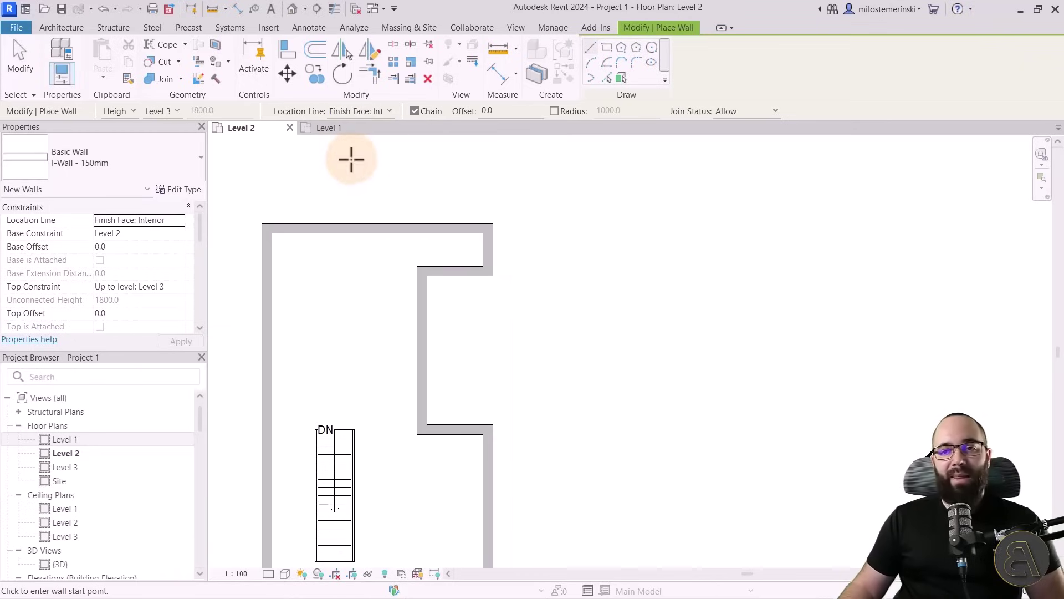
scroll(356, 261, "up", 2)
left_click(311, 277)
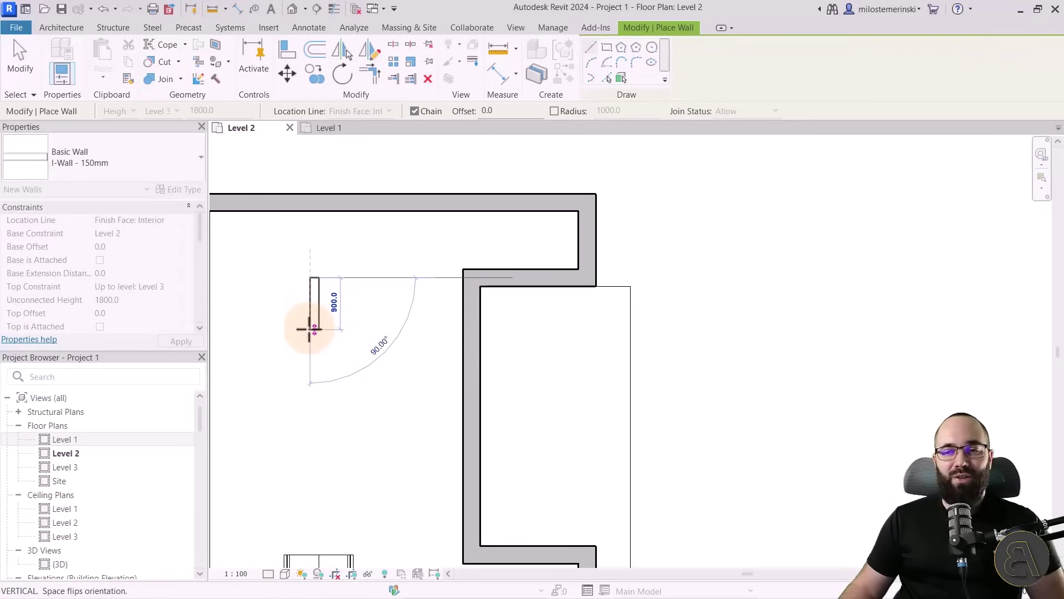
key("space")
key("space")
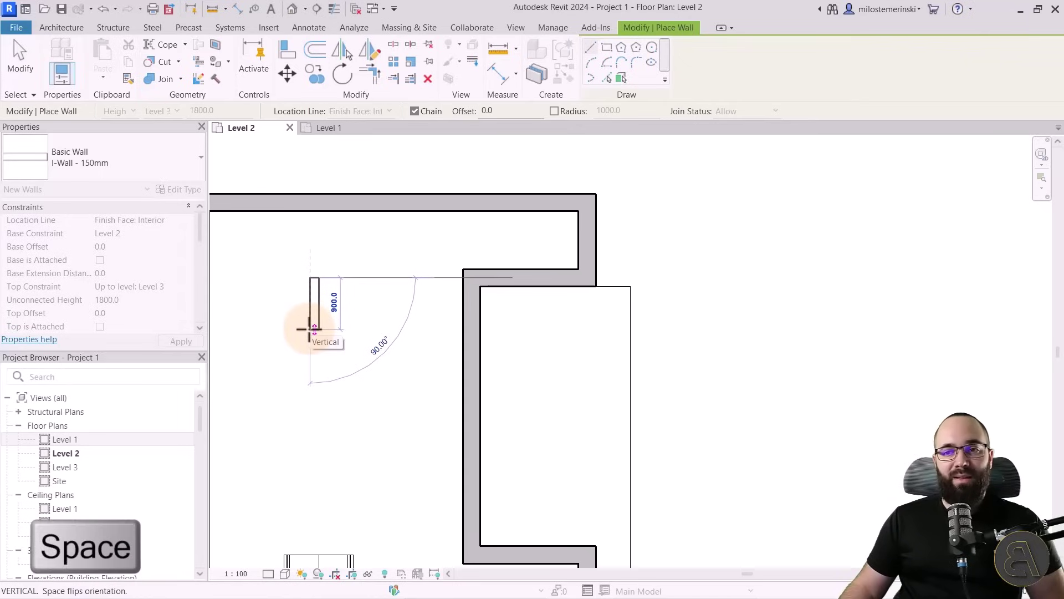
key("space")
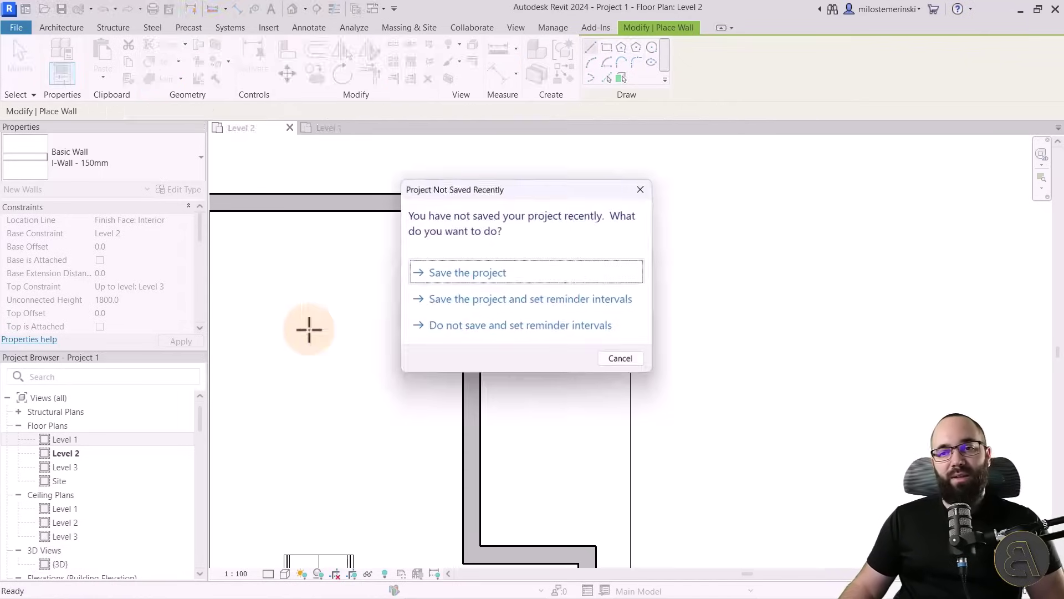
left_click(615, 359)
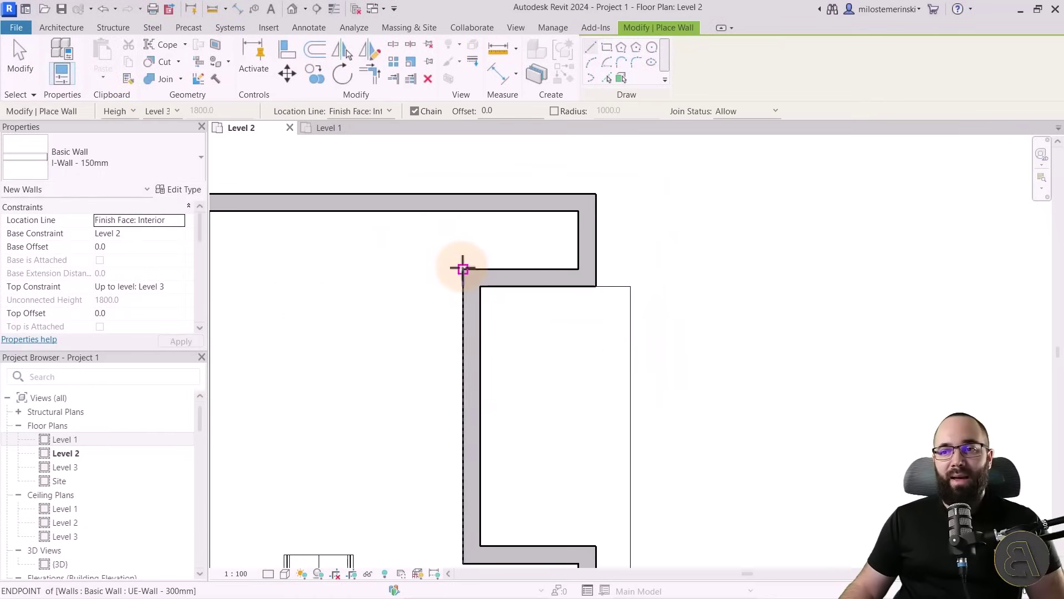
Draw an interior wall from the upper inner corner of the recessed exterior wall straight up to the upper exterior wall
left_click(463, 269)
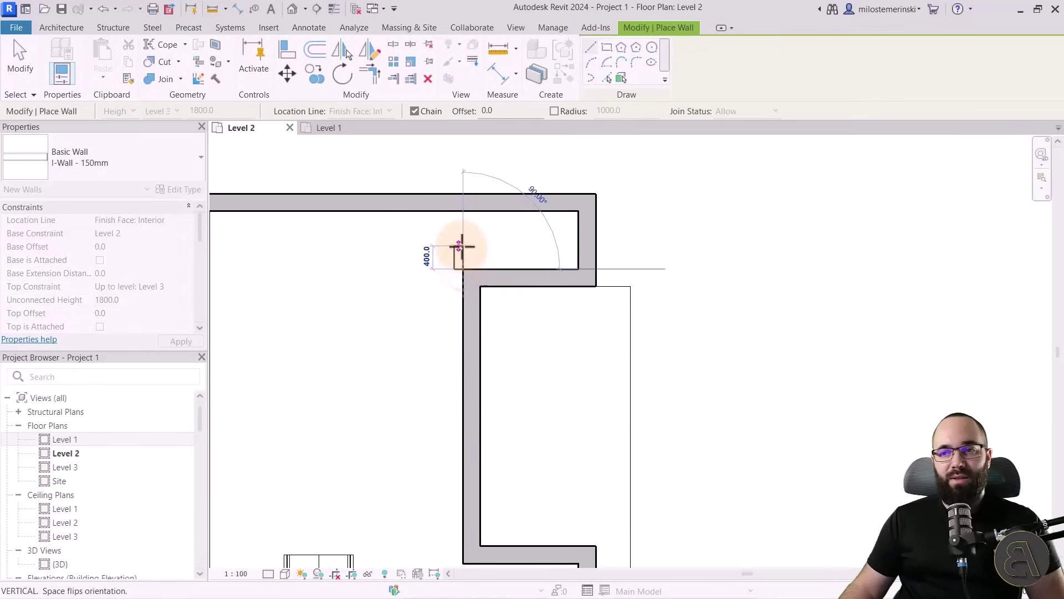
left_click(463, 211)
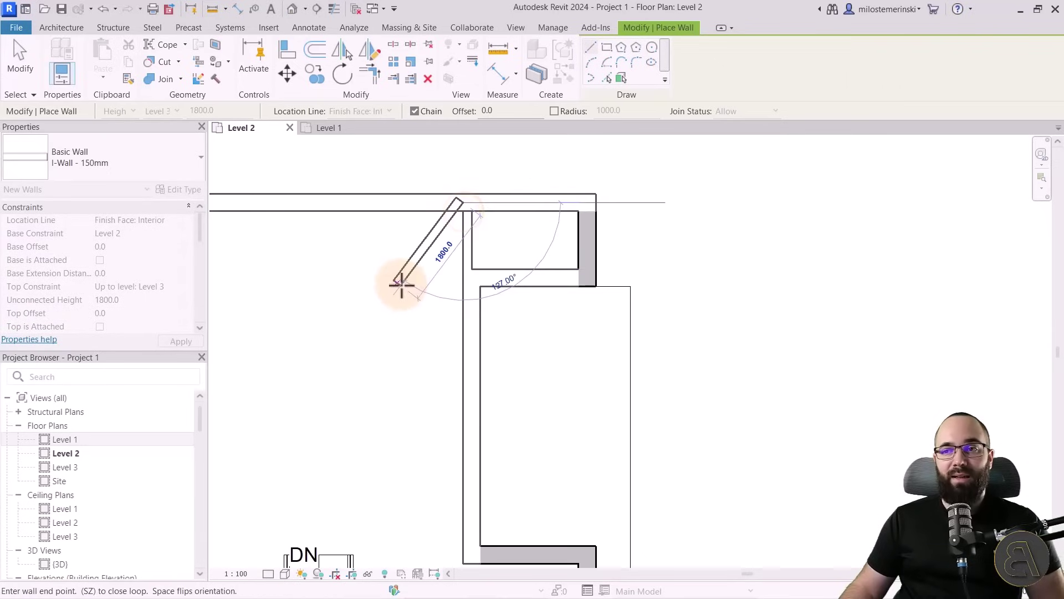
key("Escape")
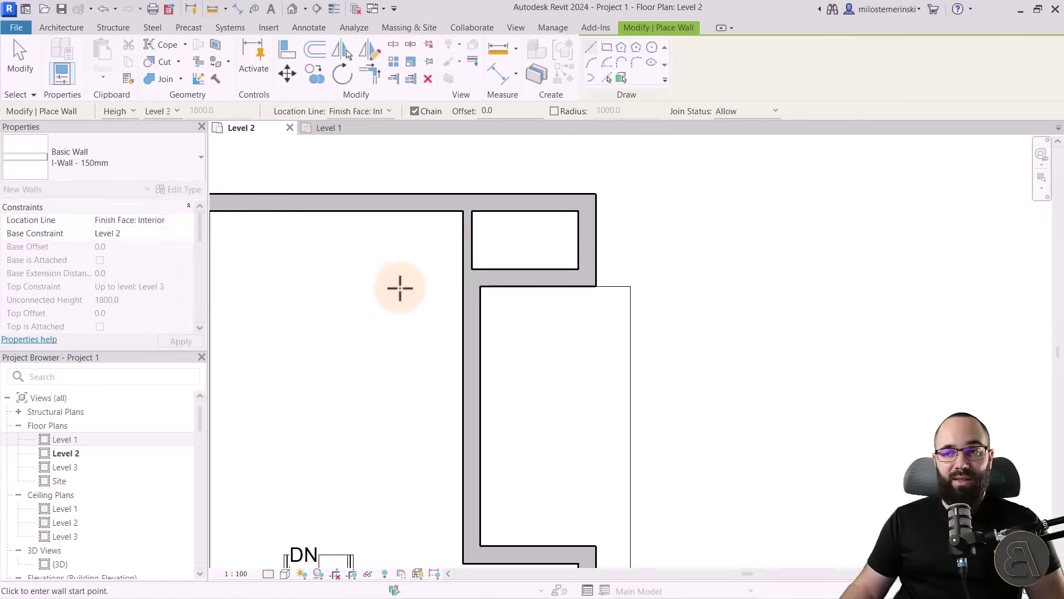
Draw a horizontal interior wall from the recess's lower inner corner to the near side of the stair
scroll(394, 235, "down", 1)
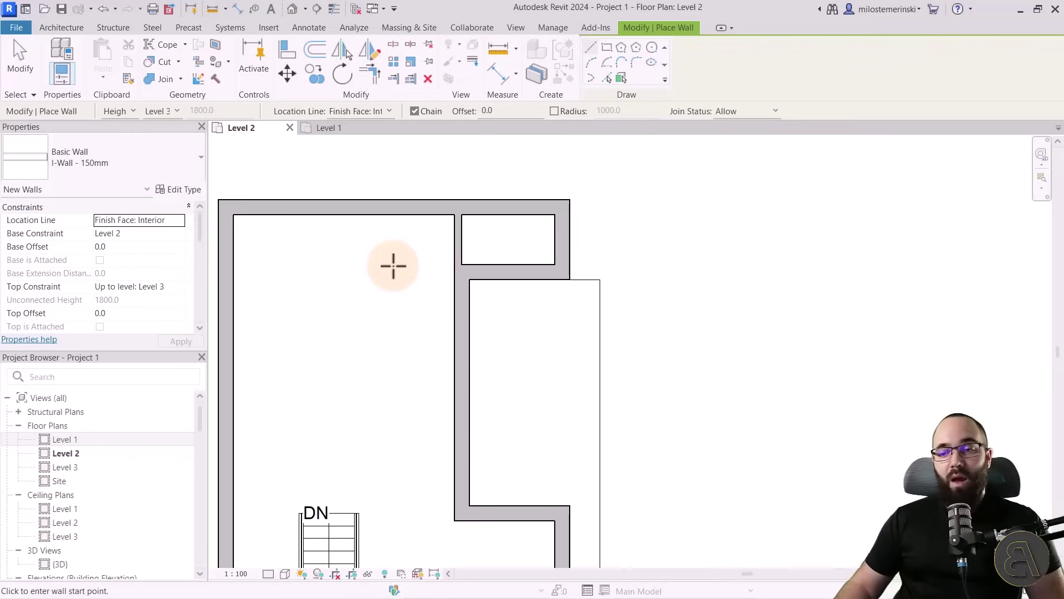
scroll(394, 266, "down", 3)
middle_click_drag(412, 409, 421, 280)
scroll(419, 295, "up", 3)
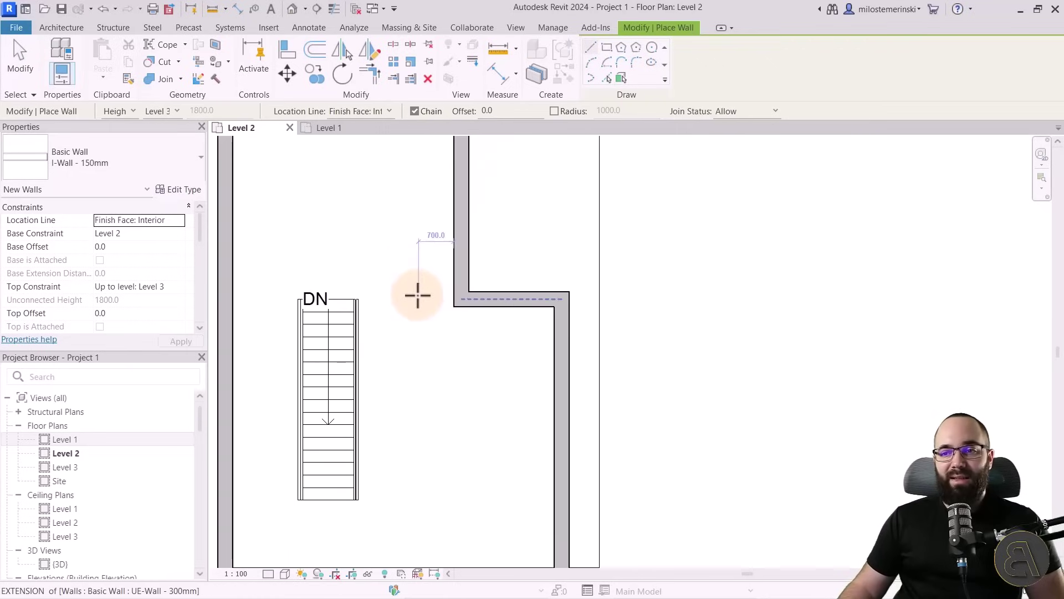
left_click(453, 307)
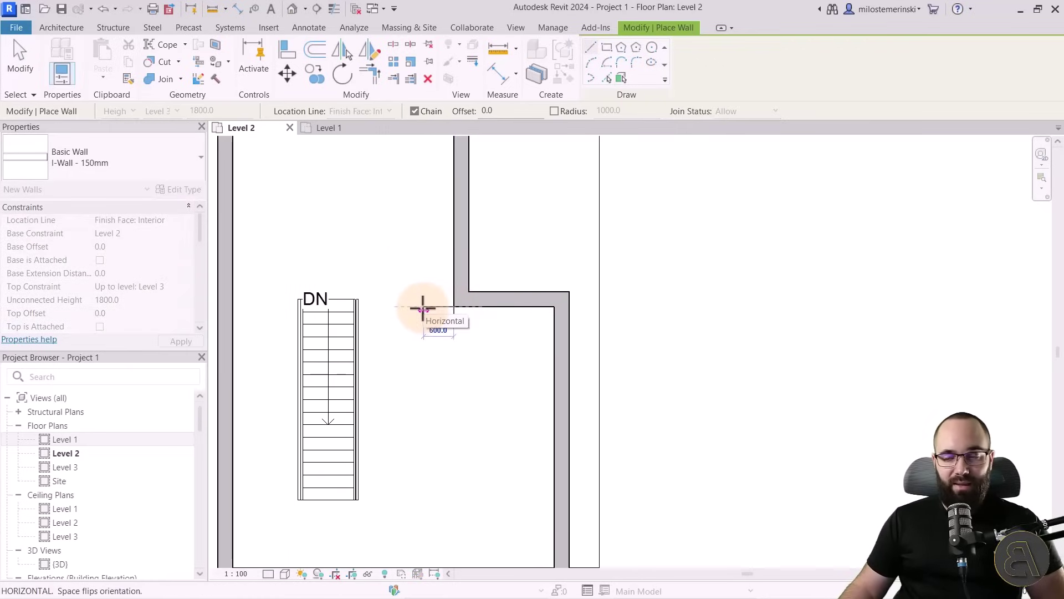
scroll(371, 311, "up", 3)
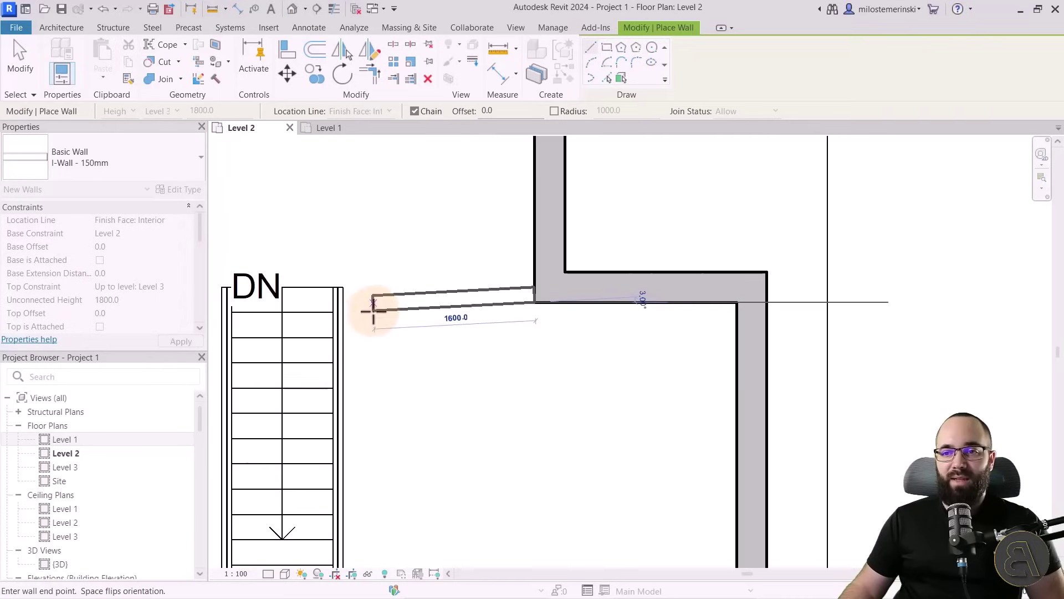
left_click(342, 305)
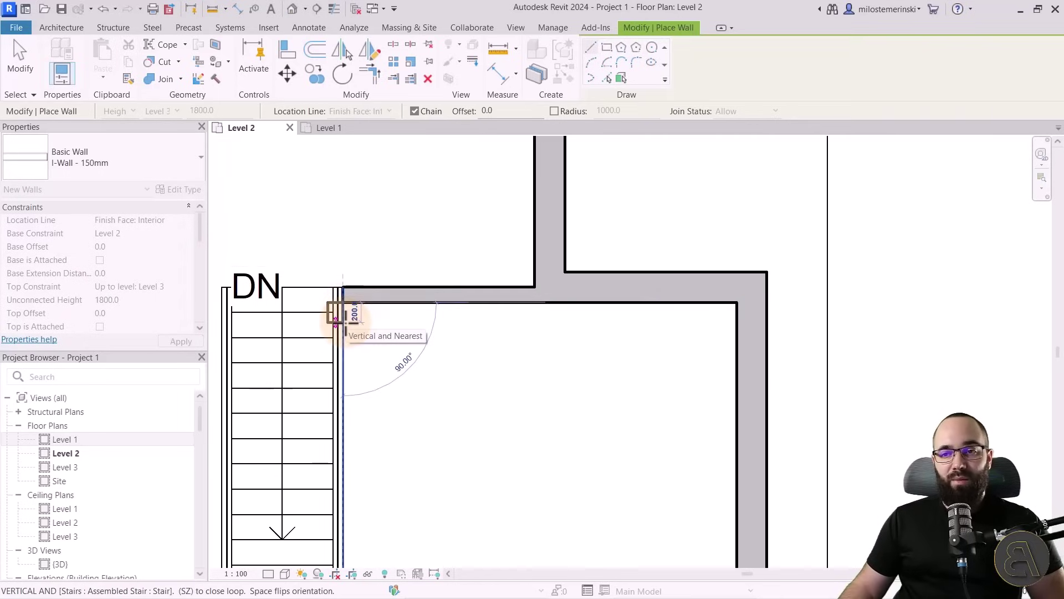
Flip the next wall segment to the outside of the stair and run it down the stair's side to its lower corner
key("space")
middle_click_drag(345, 444, 370, 217)
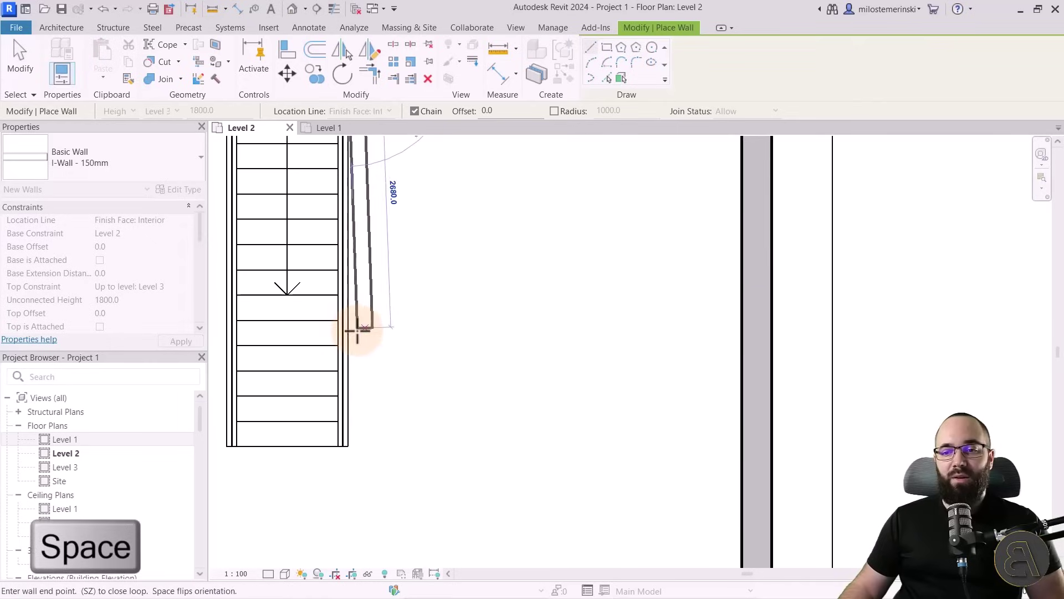
left_click(350, 445)
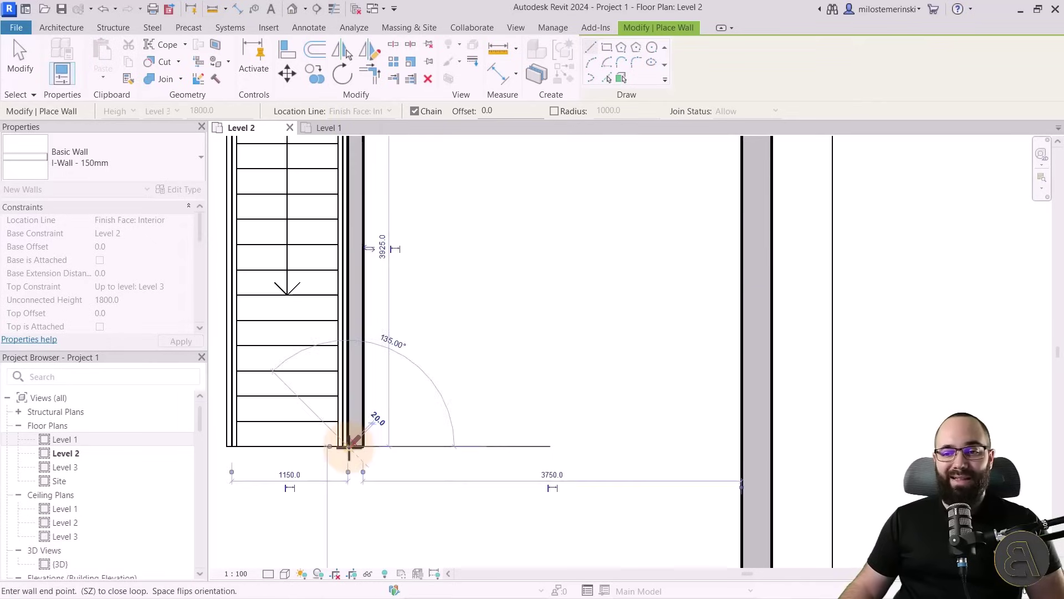
Continue the interior wall across the stair's lower end and down to the lower horizontal wall, ending the chain
left_click(228, 446)
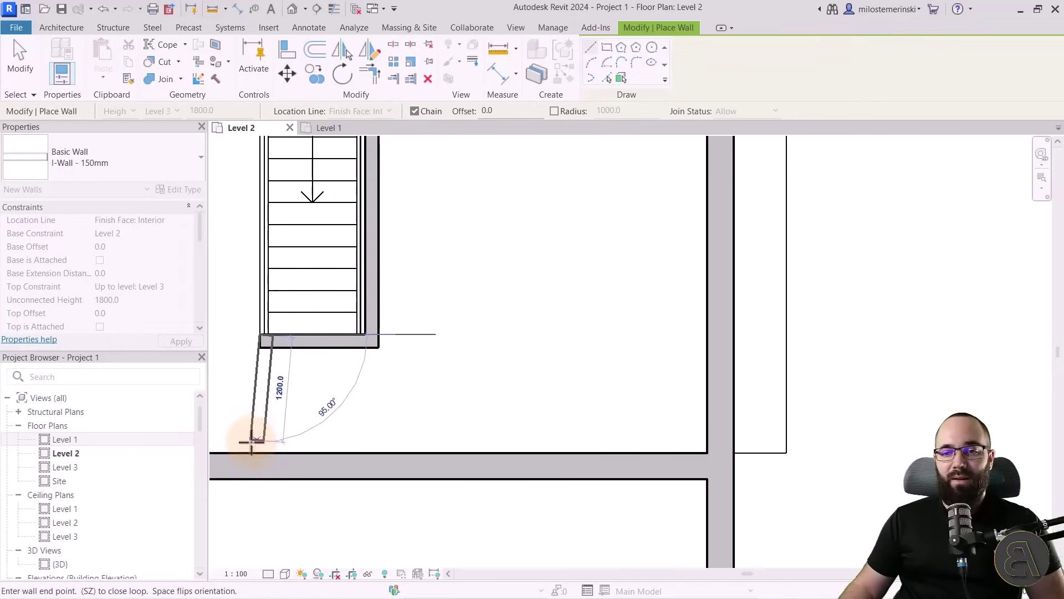
left_click(258, 466)
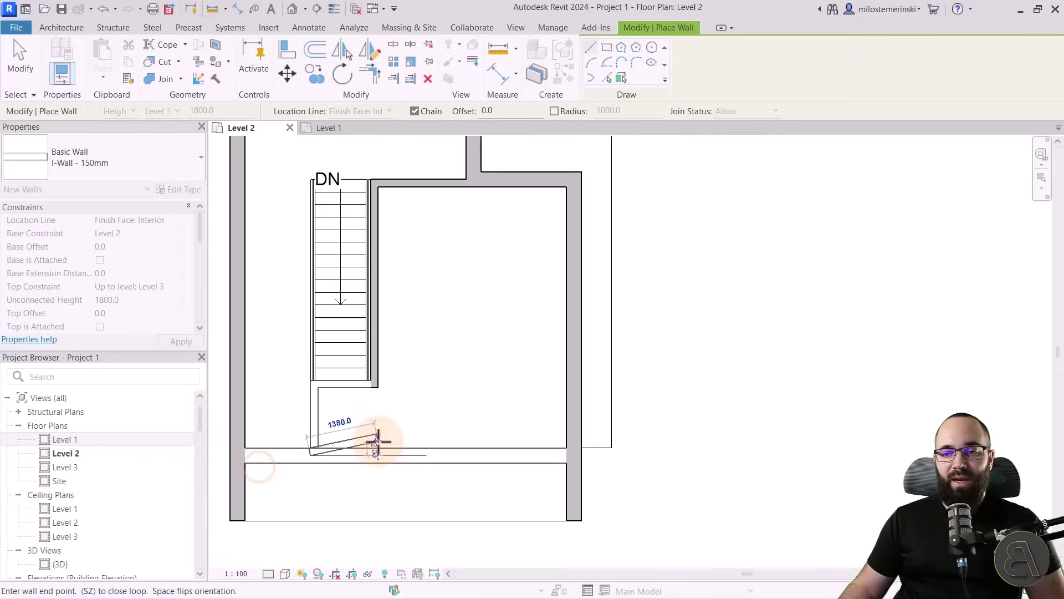
key("Escape")
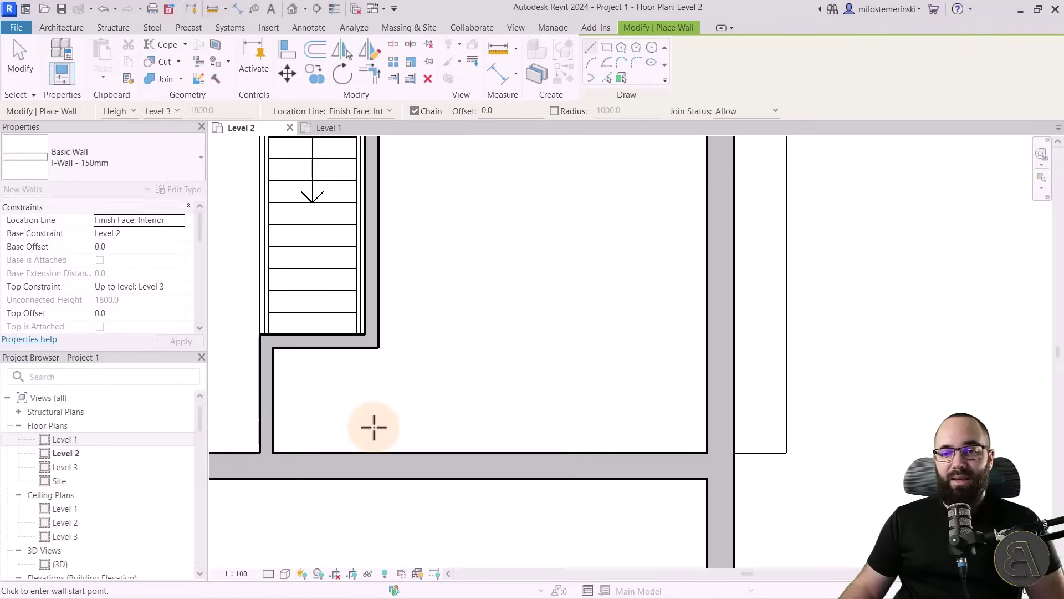
Draw an interior wall down from the upper wall, about 1050 mm from the stair-side wall, and across to the exterior wall
scroll(377, 397, "down", 2)
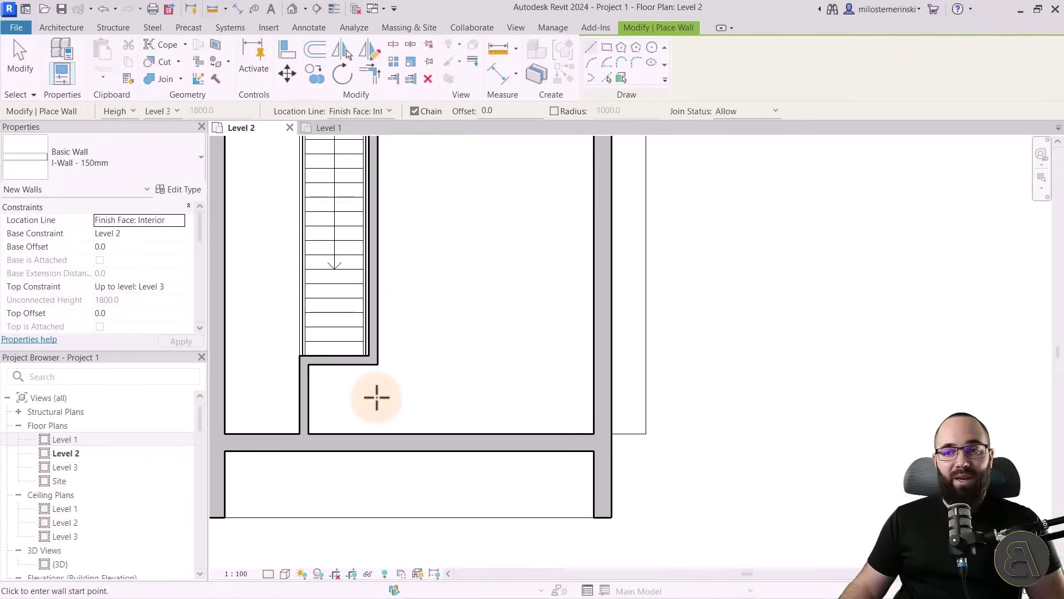
scroll(377, 398, "down", 1)
middle_click_drag(440, 340, 406, 376)
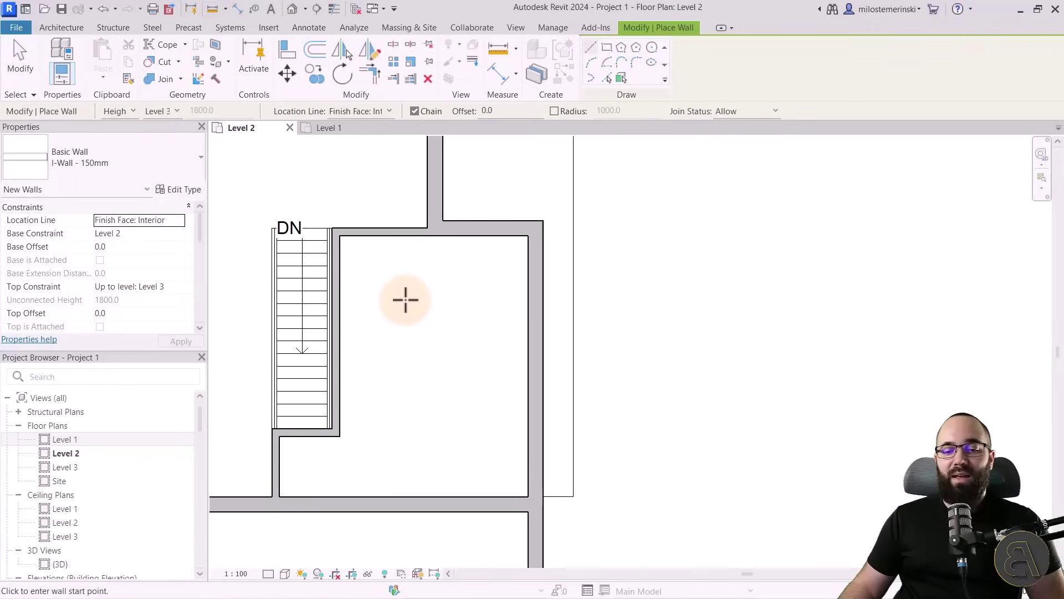
left_click(393, 236)
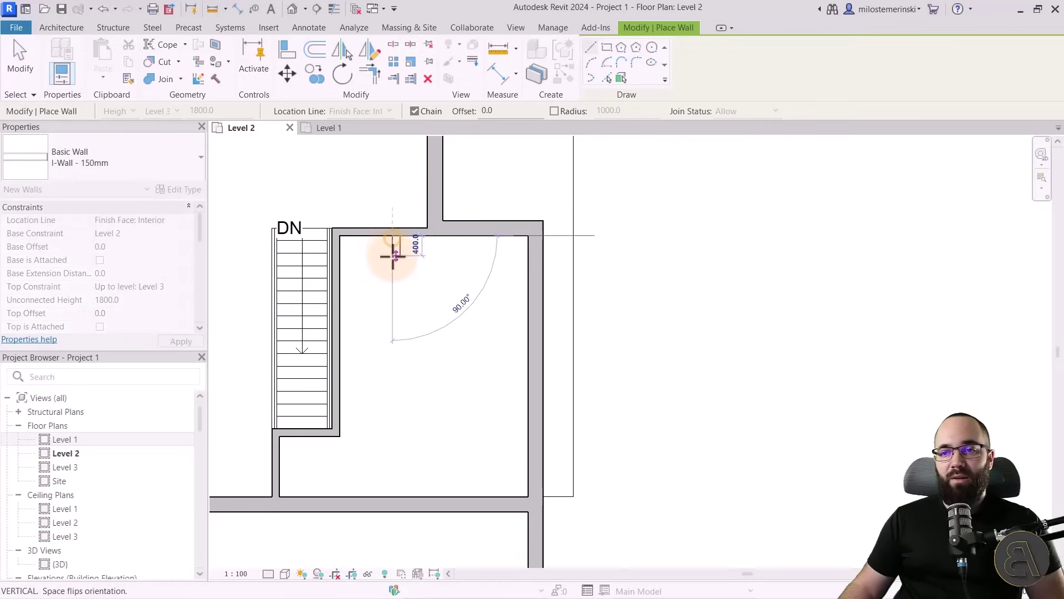
left_click(396, 315)
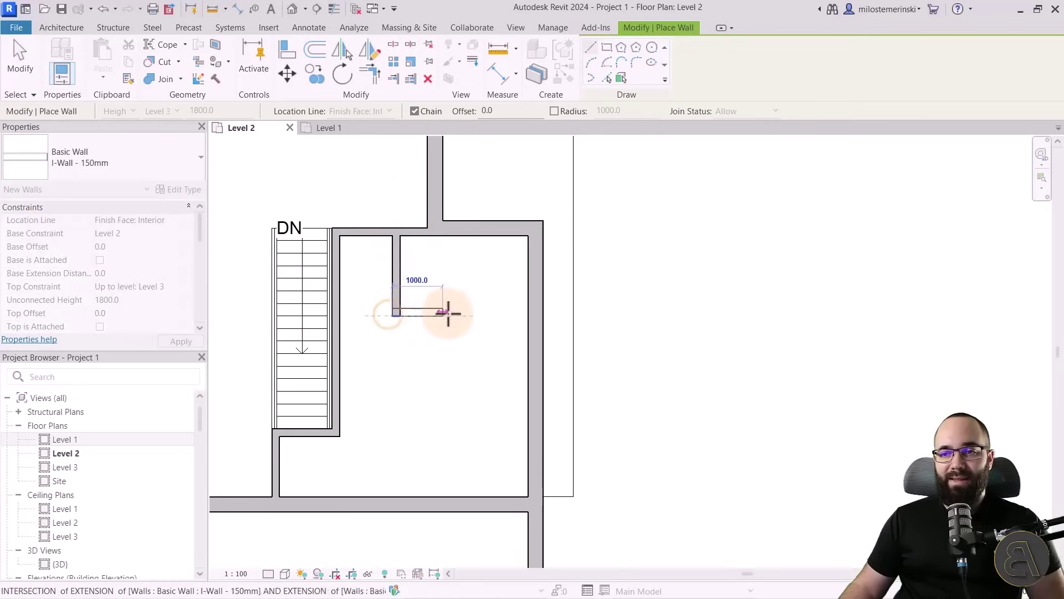
left_click(527, 314)
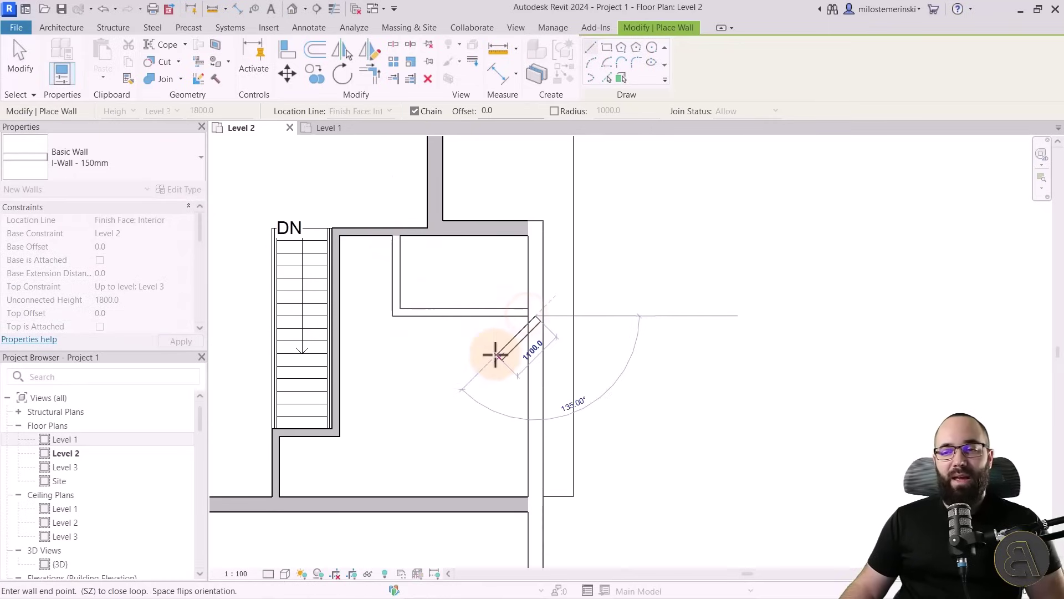
key("Escape")
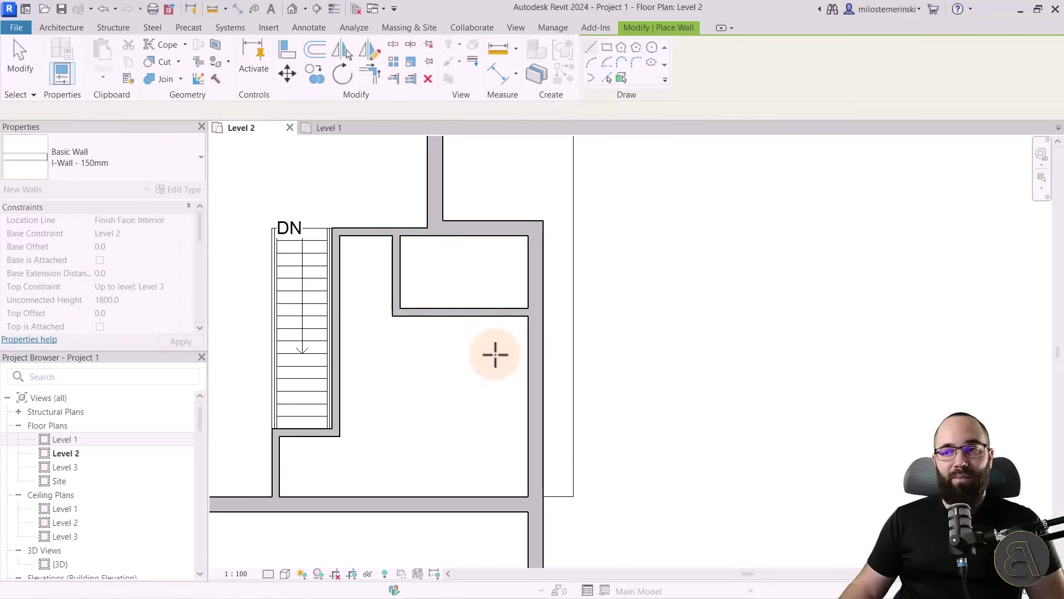
key("Escape")
Extend the interior wall beside the stair straight down to the lower horizontal wall, enclosing the small space below the stair
middle_click_drag(444, 368, 463, 380)
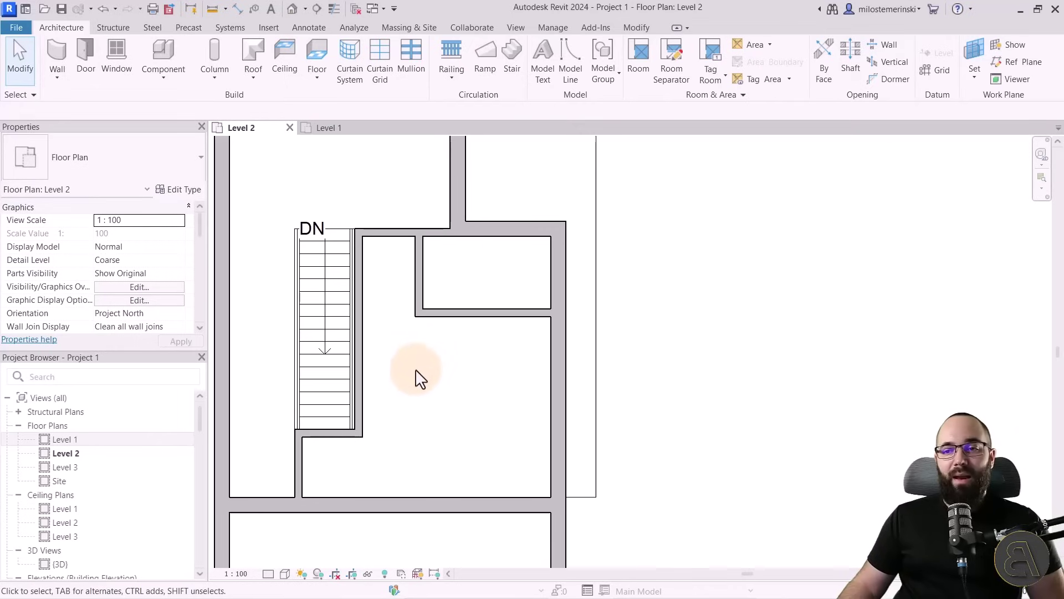
middle_click_drag(418, 373, 397, 352)
left_click(370, 346)
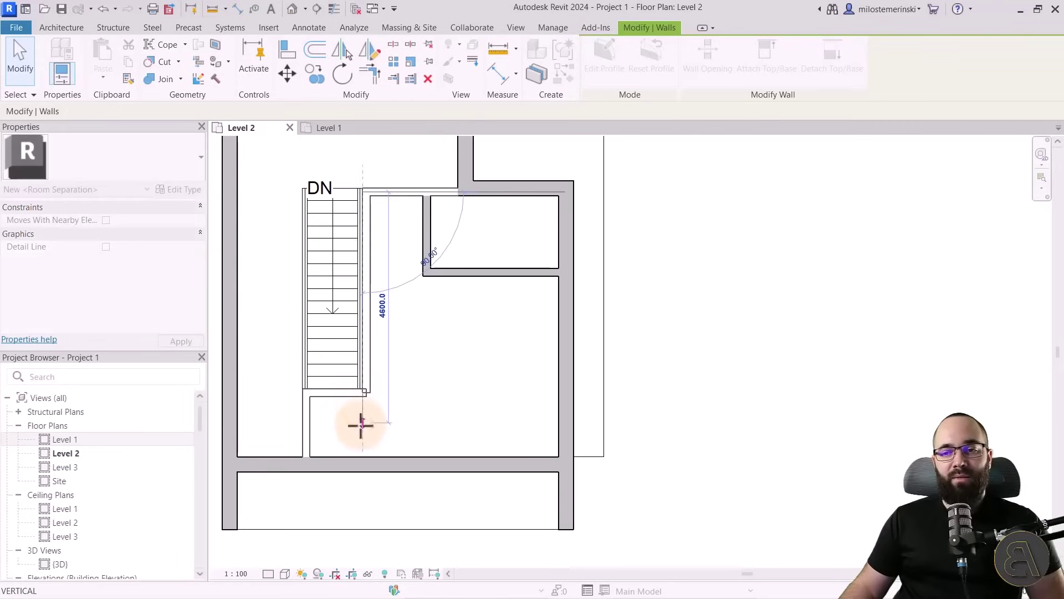
key("Escape")
key("Escape")
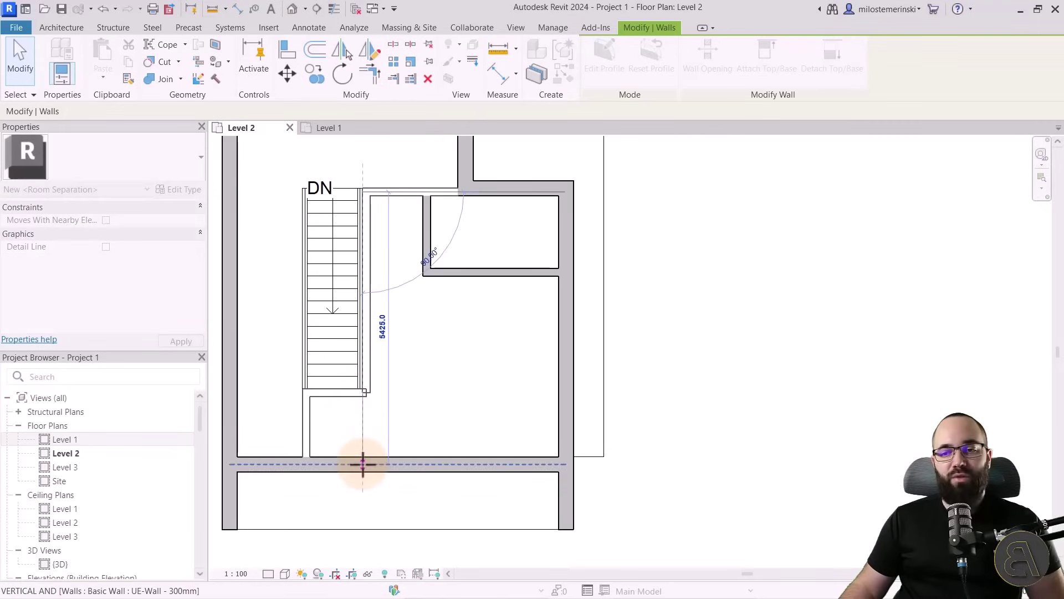
left_click(363, 459)
key("Escape")
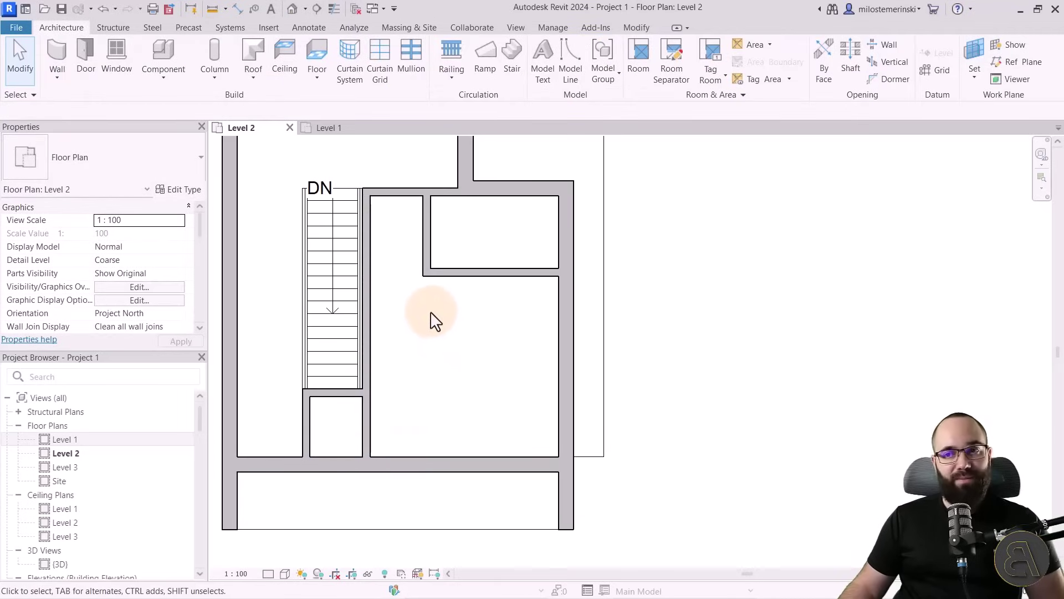
Set the small room's lower wall 1950 mm from the upper wall
scroll(444, 357, "down", 3)
middle_click_drag(437, 340, 447, 397)
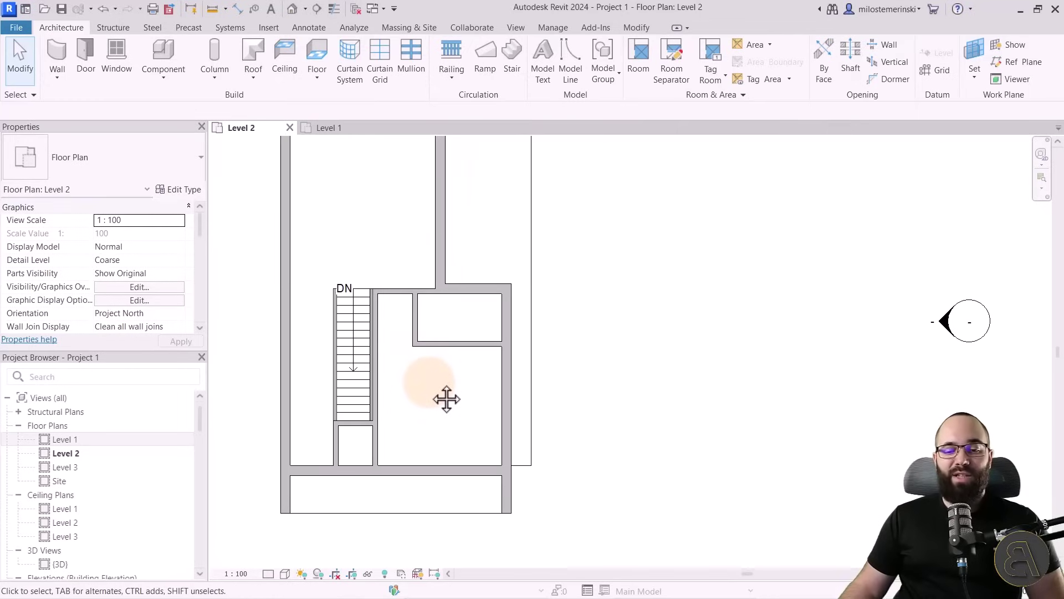
left_click(452, 344)
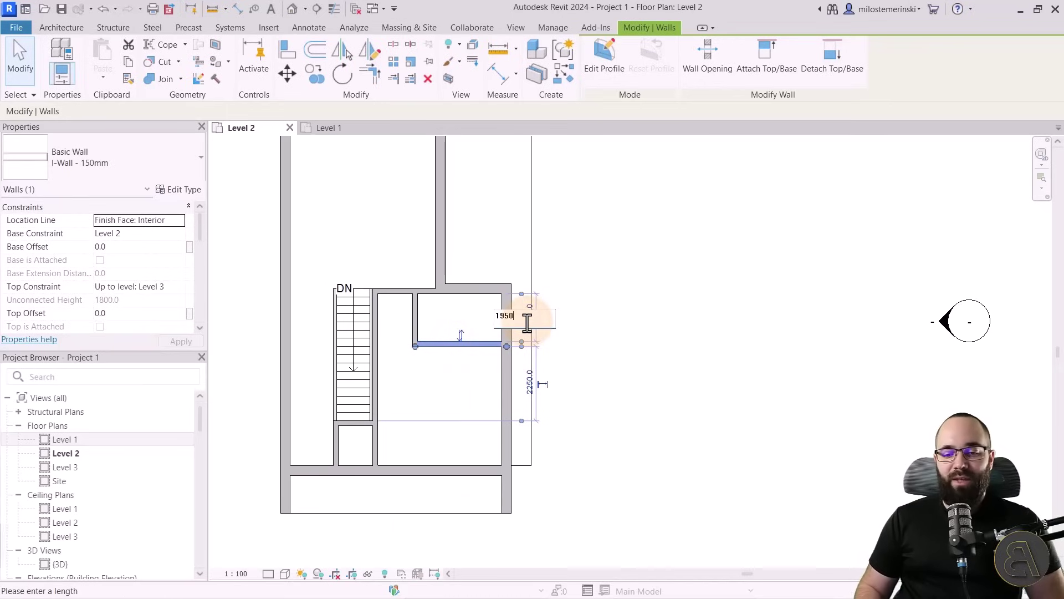
key("Return")
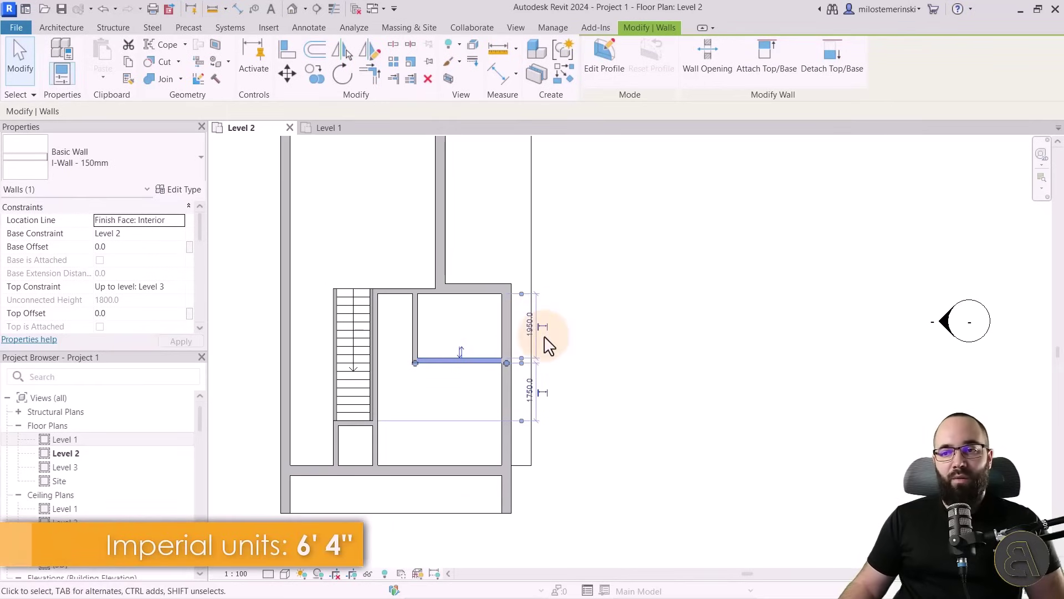
Set the small room's vertical interior wall 2650 mm from the exterior wall and deselect it
left_click(415, 343)
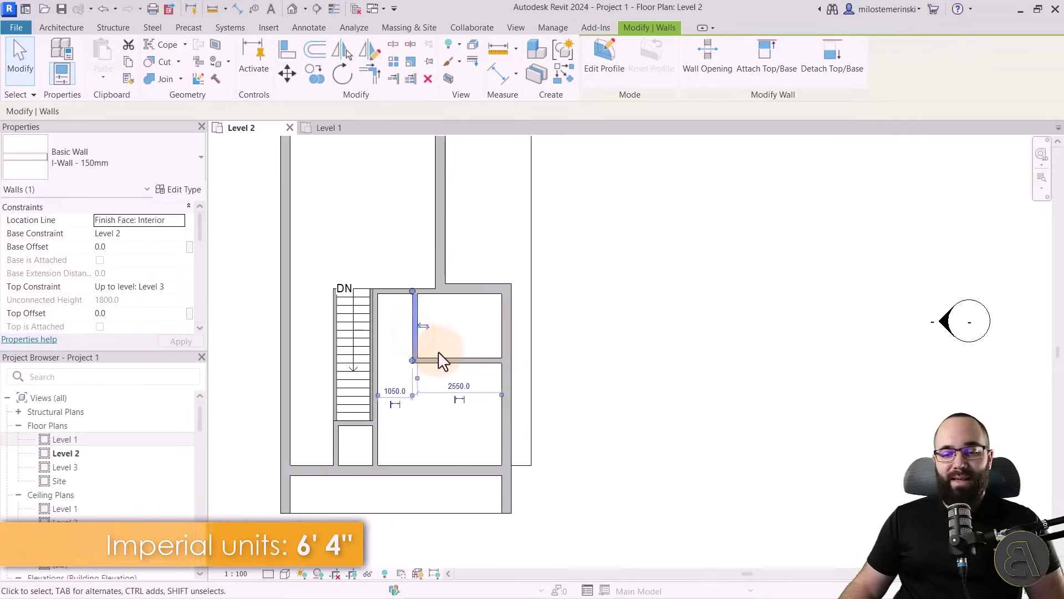
left_click(458, 388)
type("26")
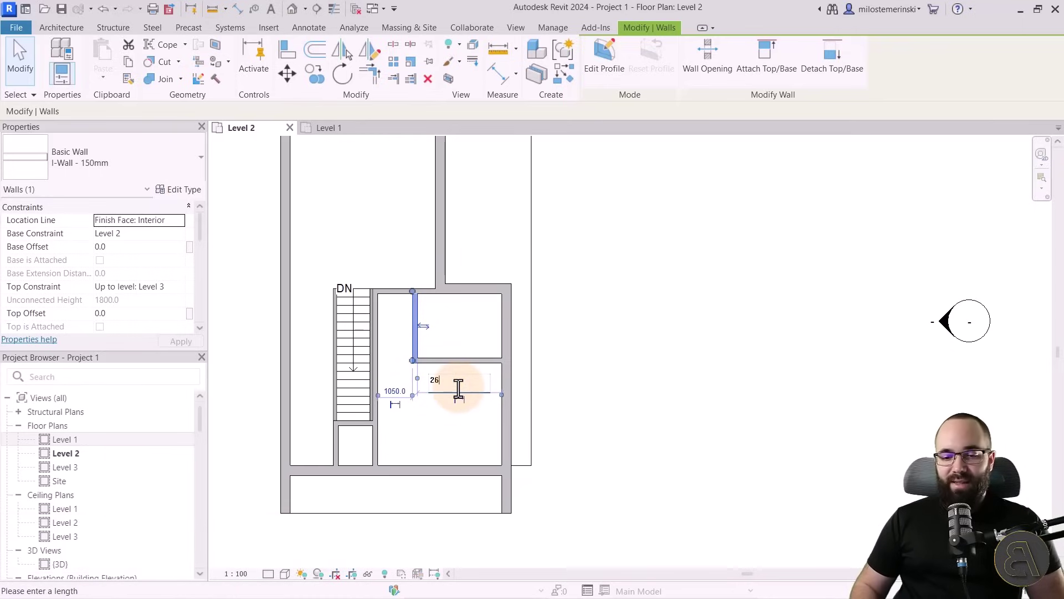
type("50")
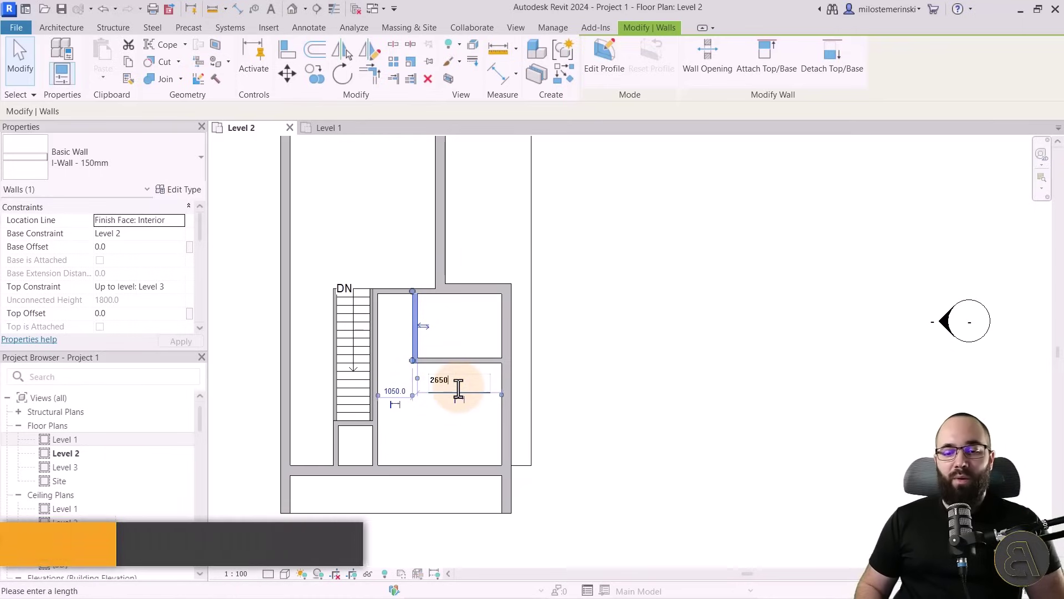
key("Return")
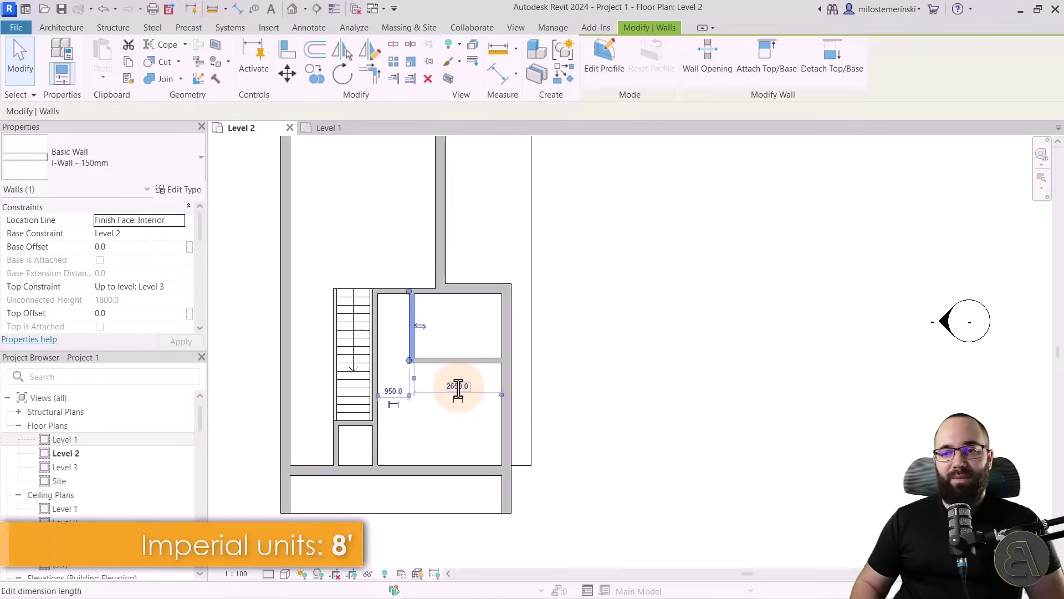
left_click(438, 440)
Start a railing path sketch on Level 2 with the 900mm Pipe railing type
middle_click_drag(449, 413, 461, 418)
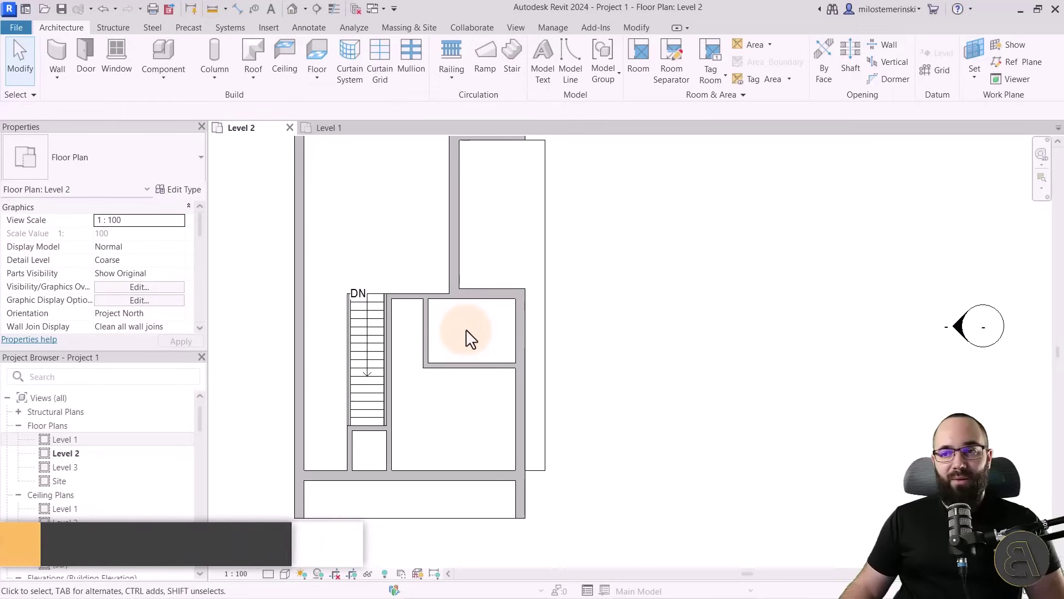
middle_click_drag(468, 342, 469, 337)
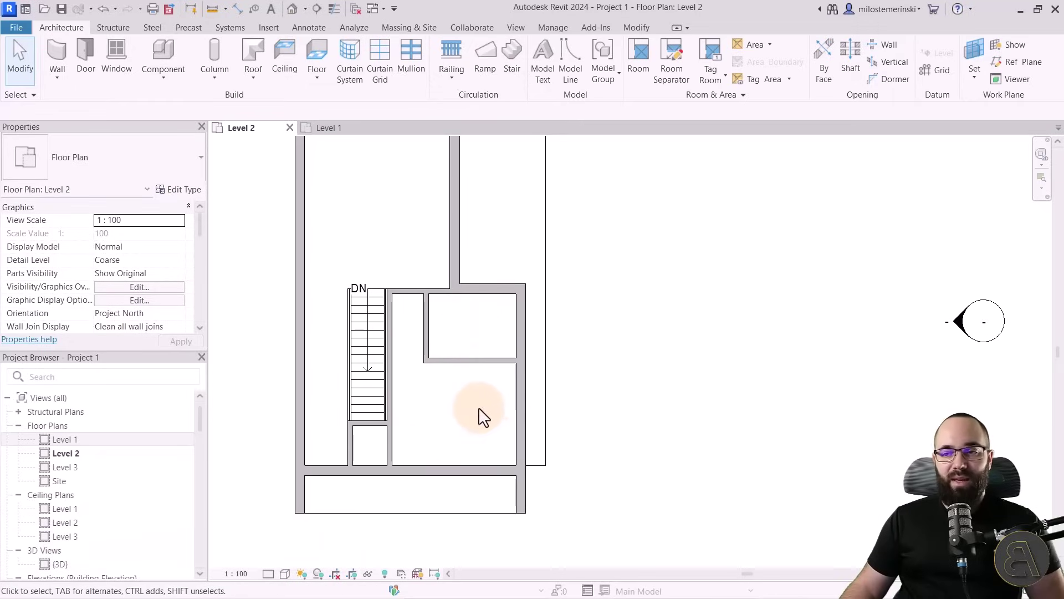
middle_click_drag(483, 416, 494, 466)
scroll(494, 465, "down", 1)
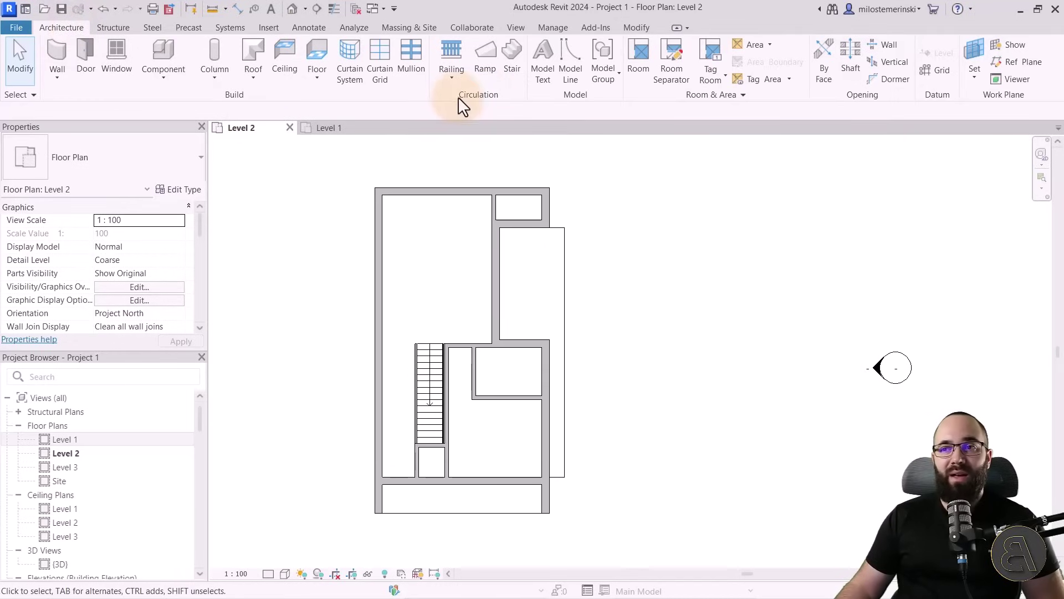
left_click(450, 51)
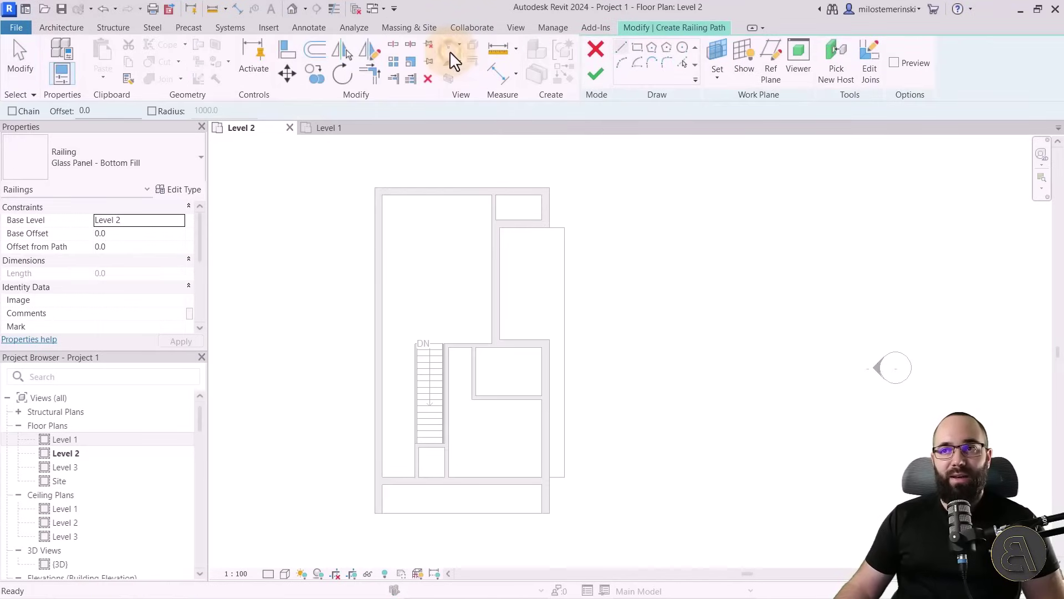
left_click(167, 161)
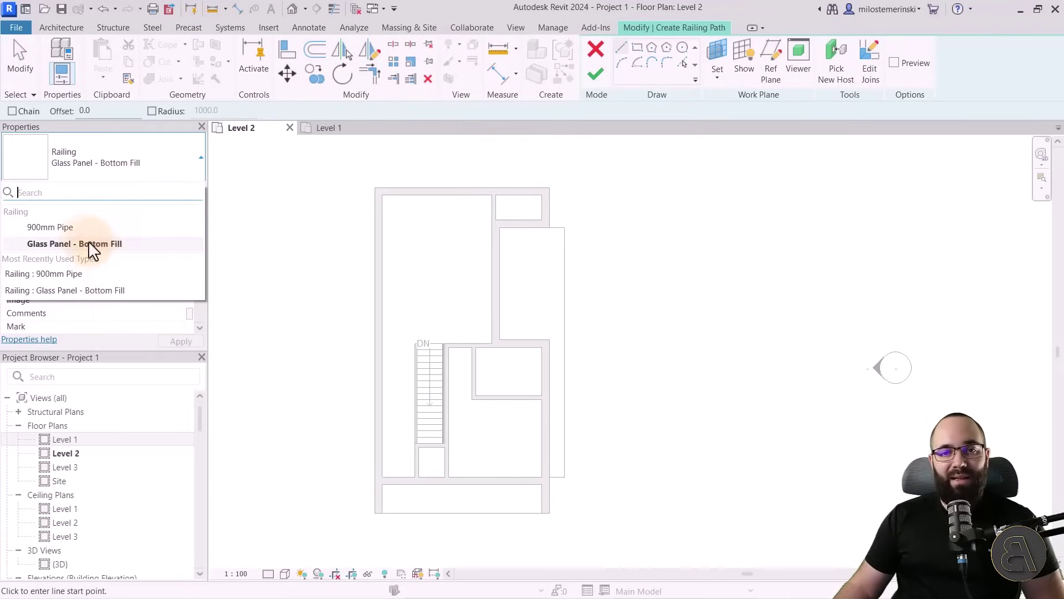
left_click(48, 228)
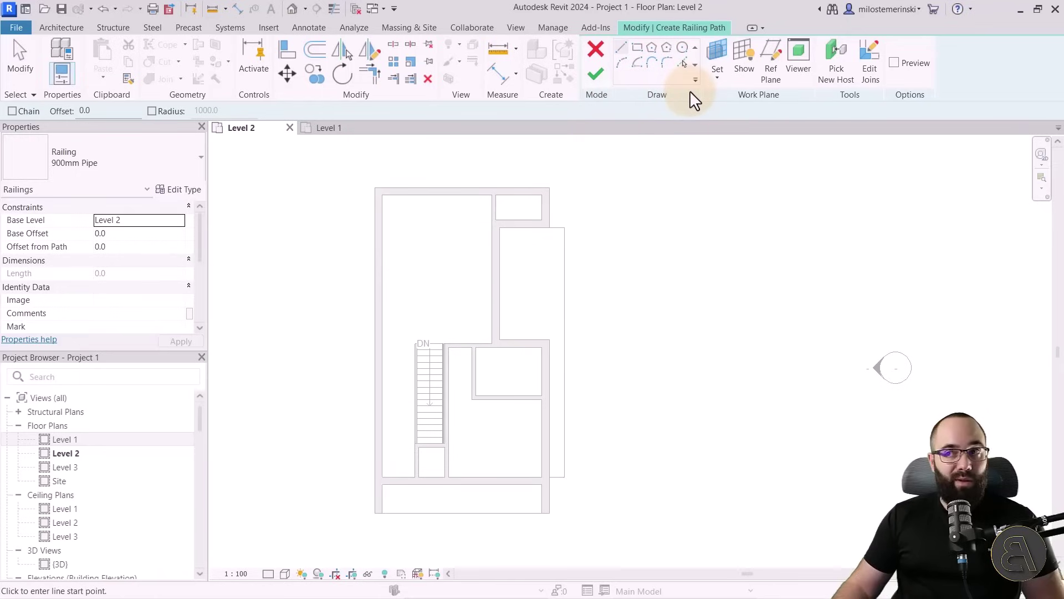
Create the railing path by picking the stair's open outer edge with a 60 mm offset away from the stair
left_click(623, 46)
scroll(410, 385, "up", 5)
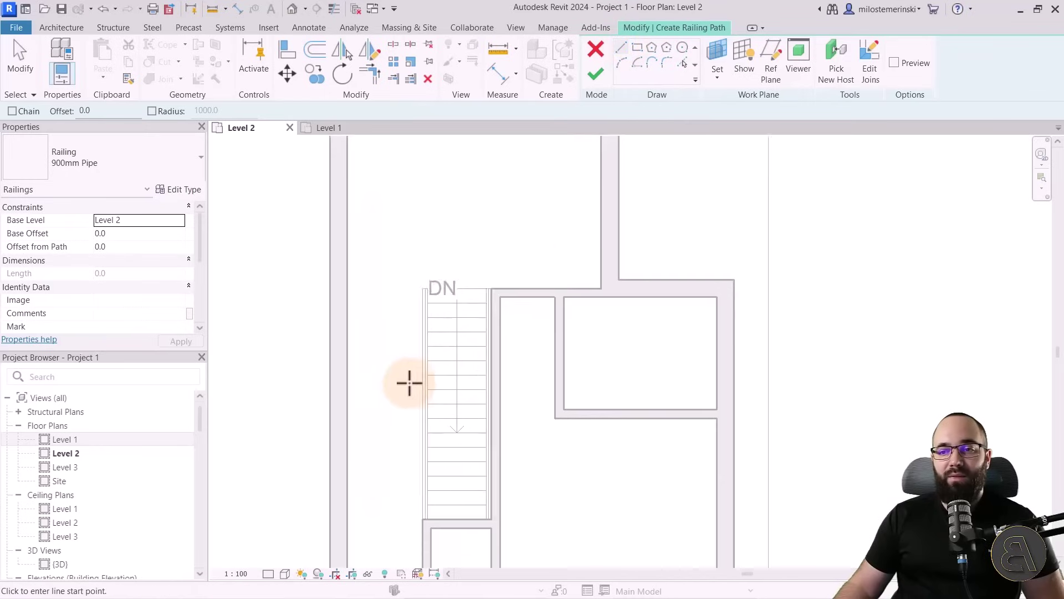
scroll(410, 367, "up", 2)
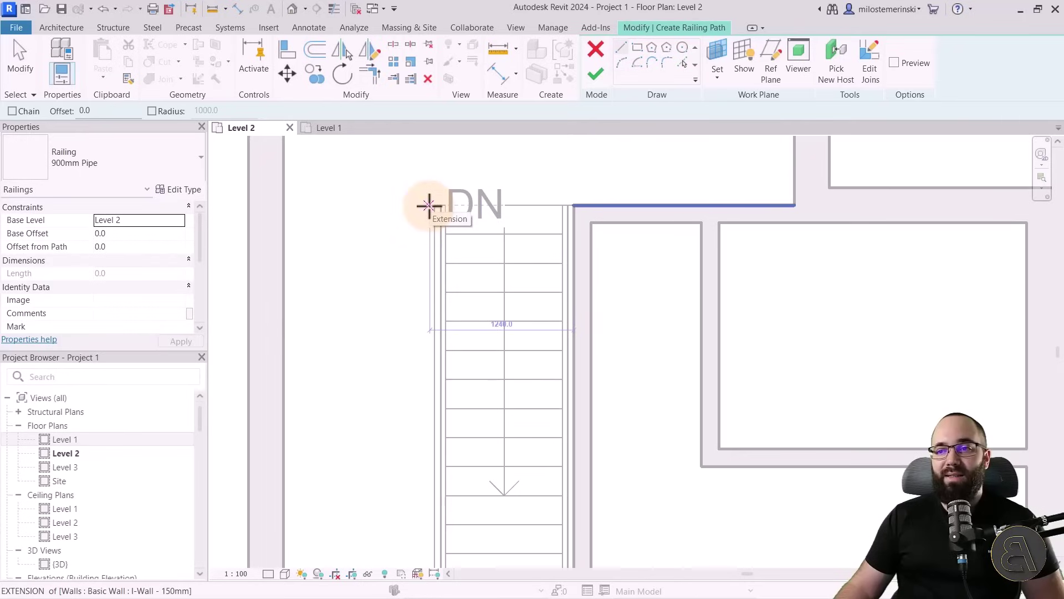
scroll(429, 166, "down", 1)
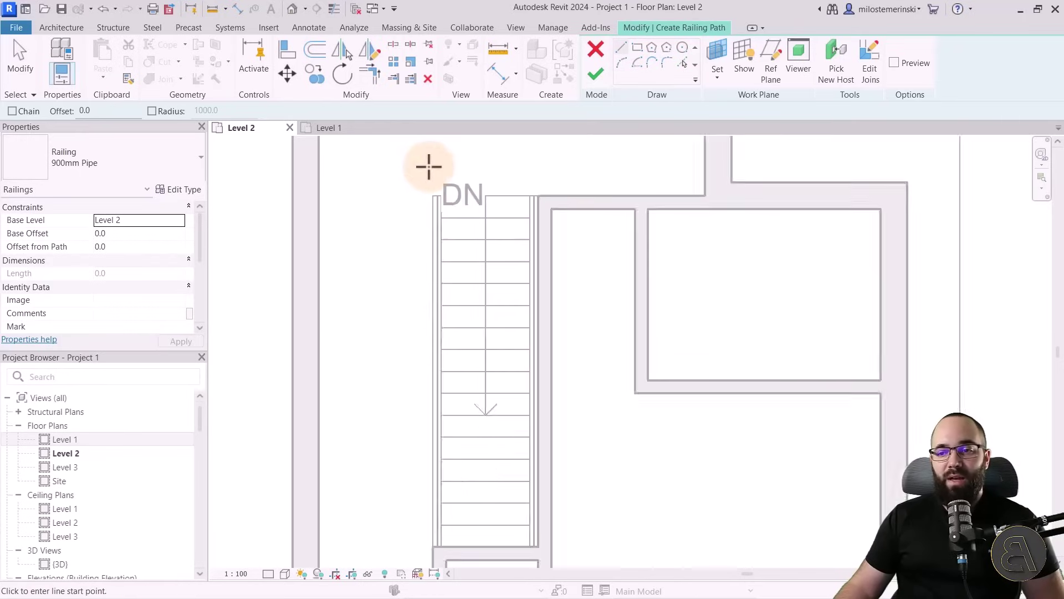
scroll(429, 166, "down", 1)
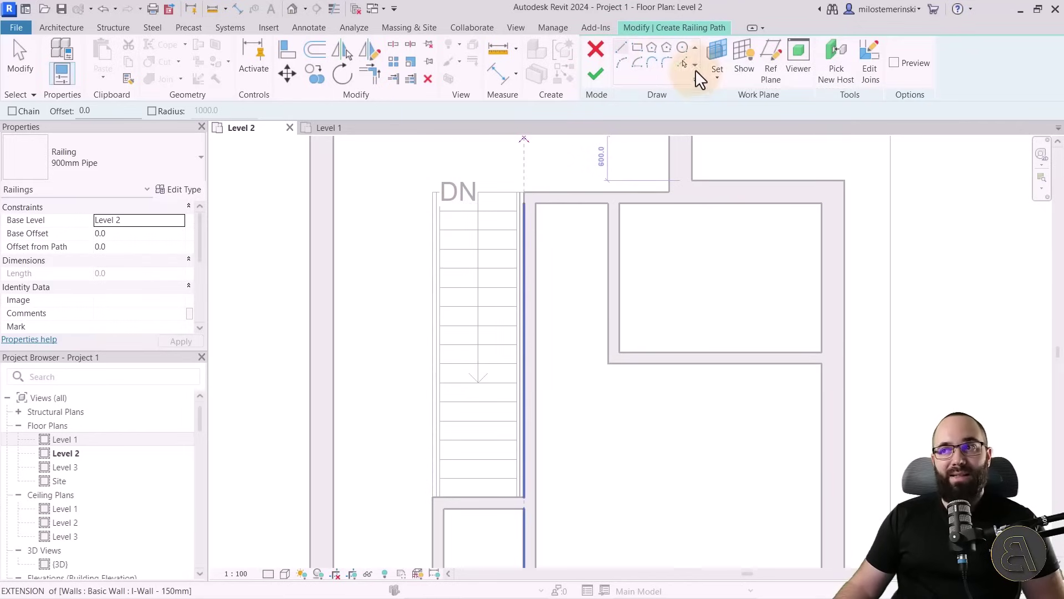
left_click(684, 63)
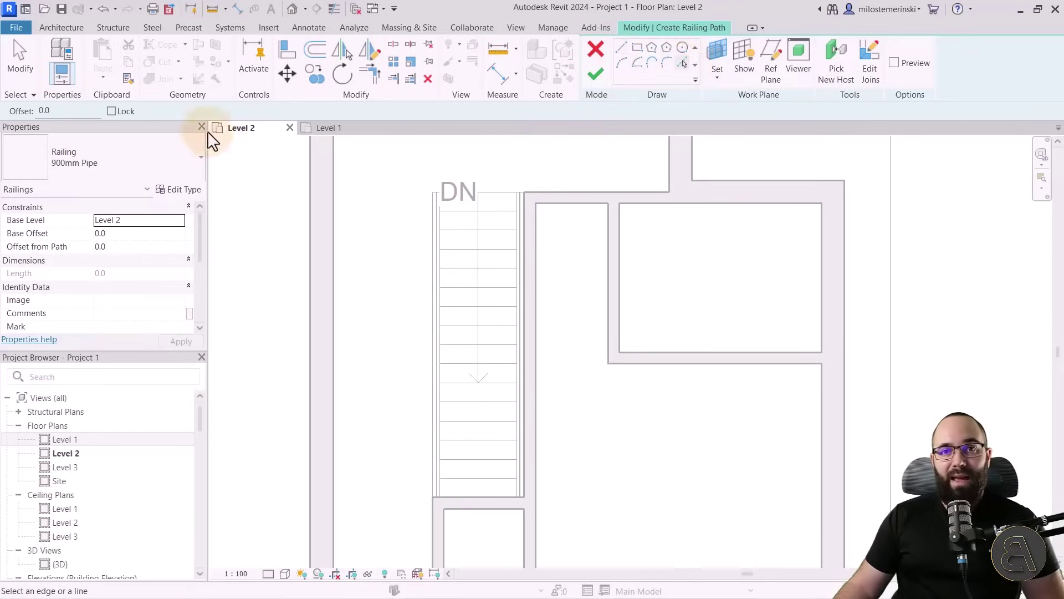
left_click_drag(64, 112, 28, 115)
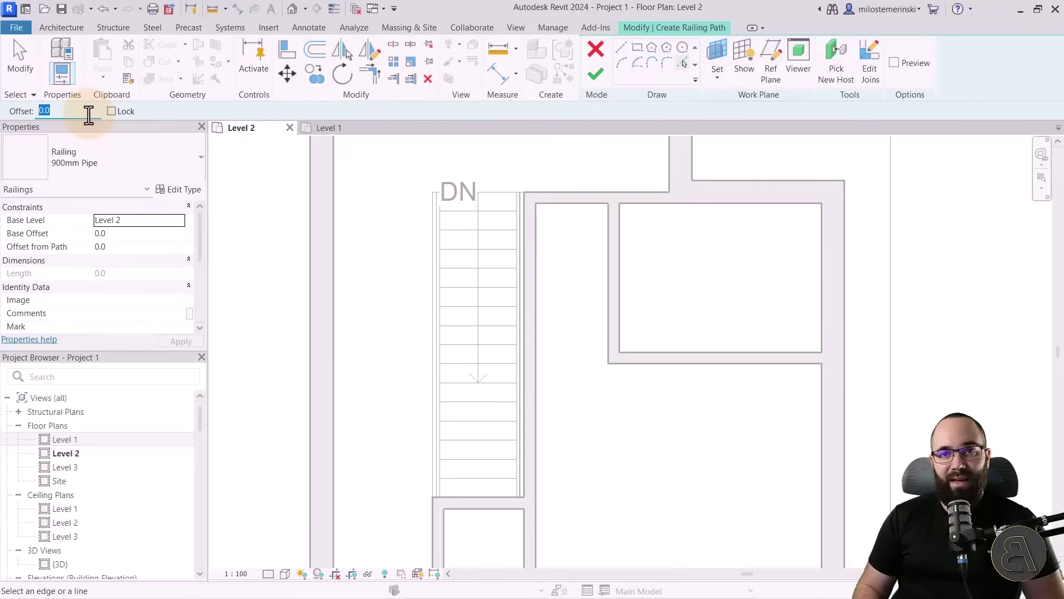
type("60")
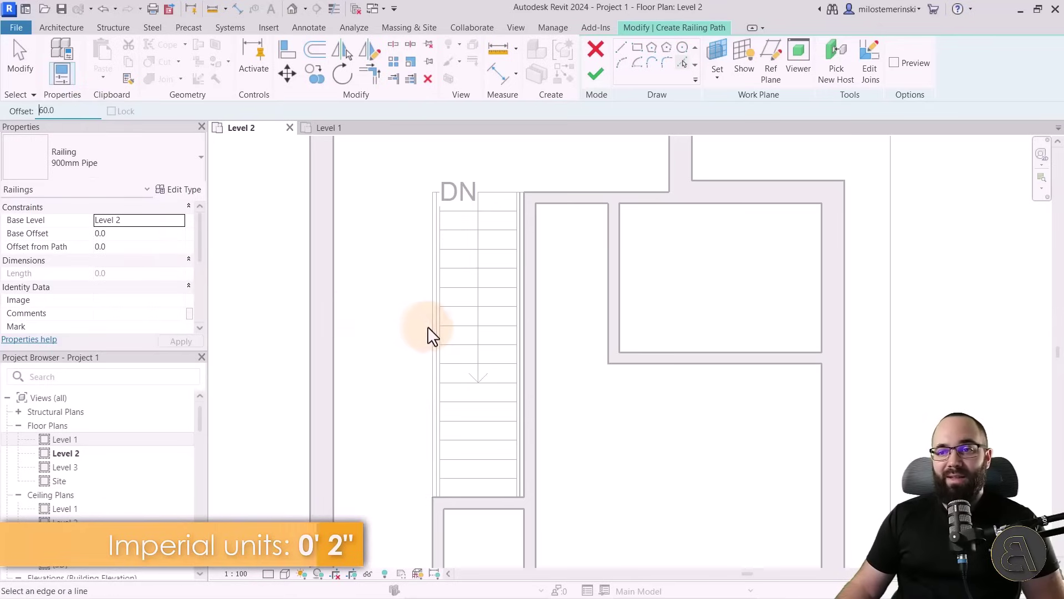
scroll(430, 325, "up", 3)
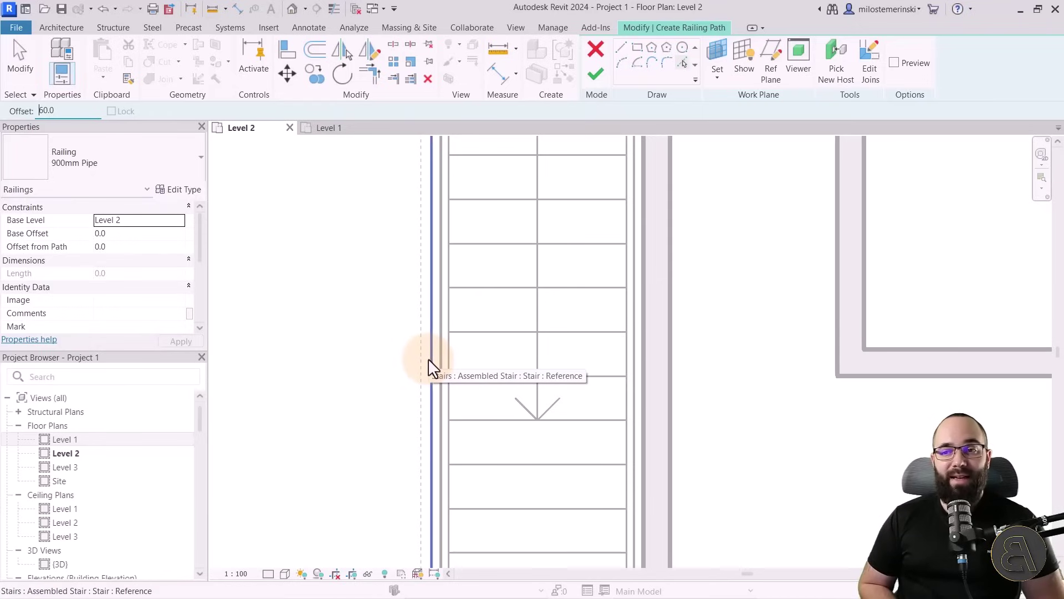
left_click(429, 360)
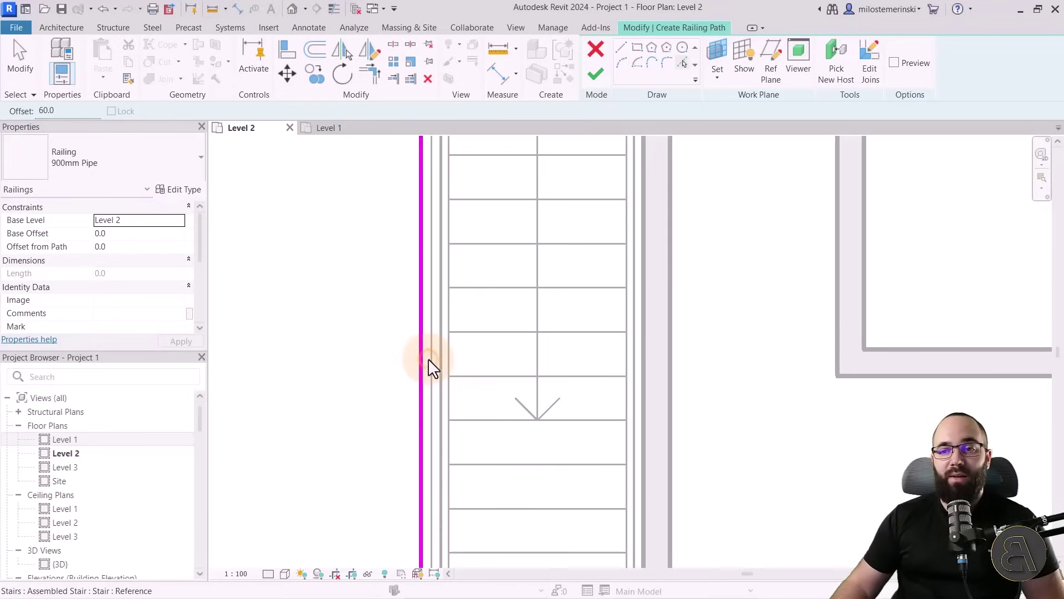
Check the path's end at the lower wall, finish the railing sketch and select the railing beside the stair
scroll(429, 360, "down", 3)
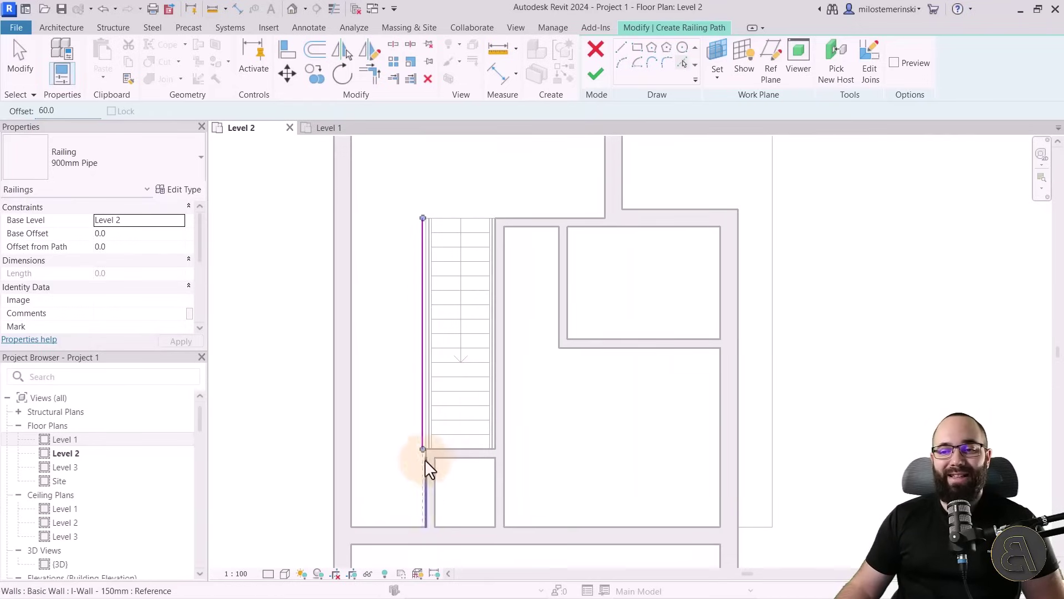
scroll(425, 463, "up", 4)
scroll(428, 482, "down", 2)
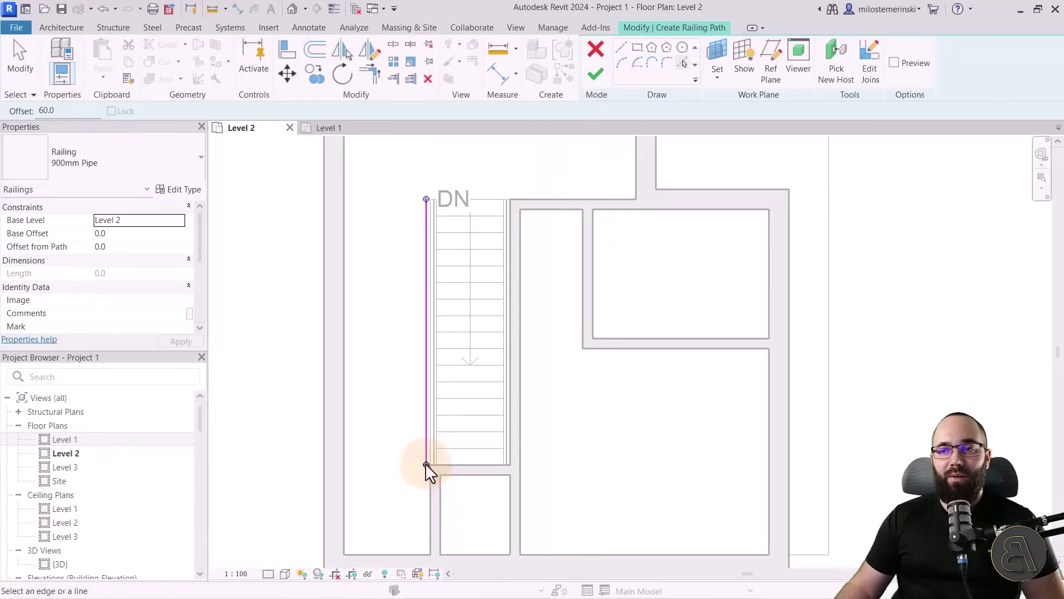
left_click(597, 78)
left_click(435, 200)
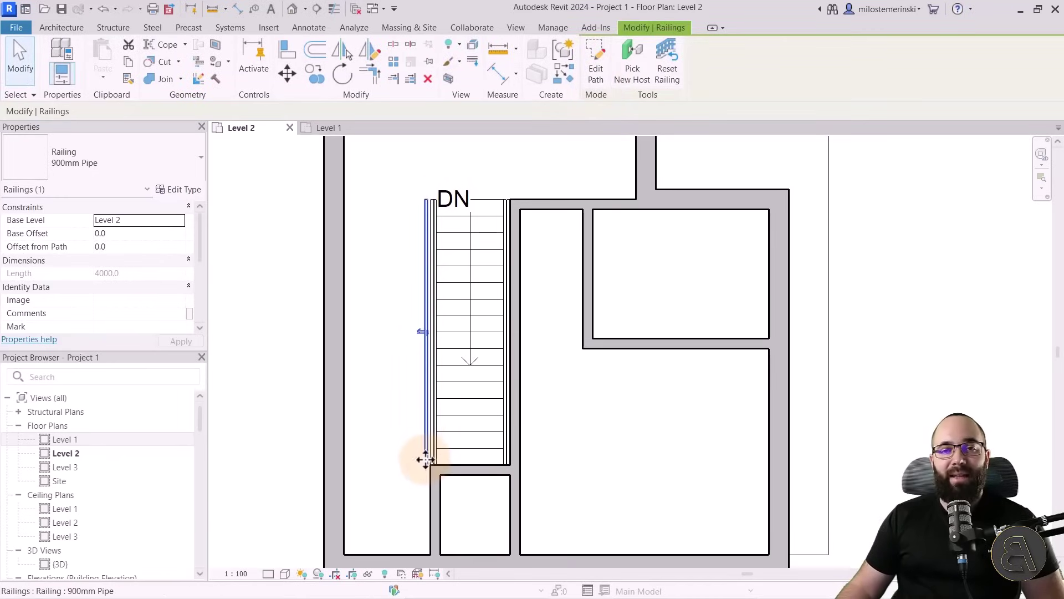
Deselect the stair railing and start a Level 2 railing path sketch with the Glass Panel - Bottom Fill type
scroll(409, 208, "down", 4)
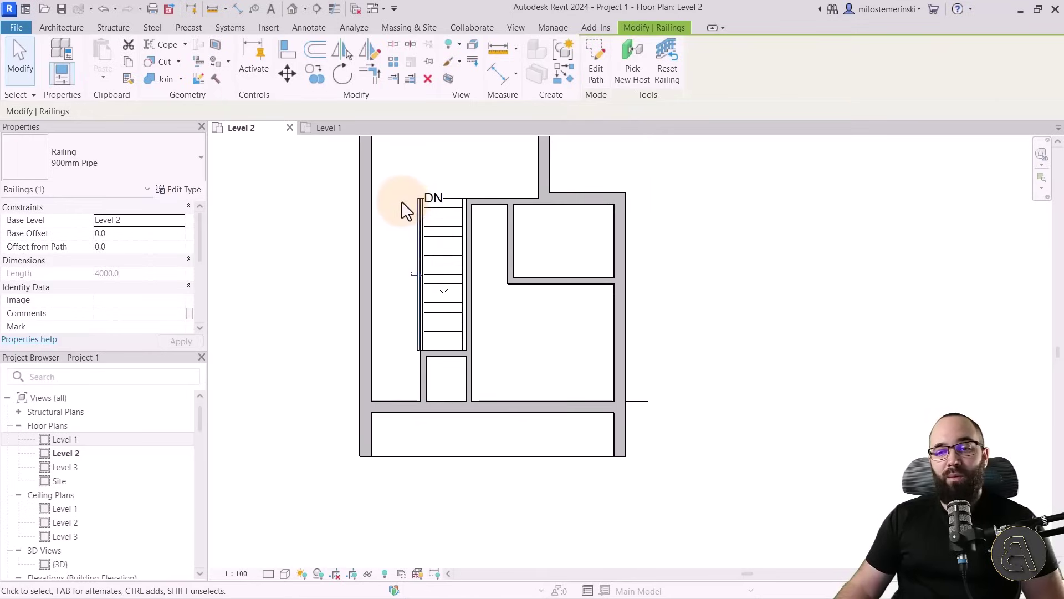
middle_click_drag(418, 478, 392, 451)
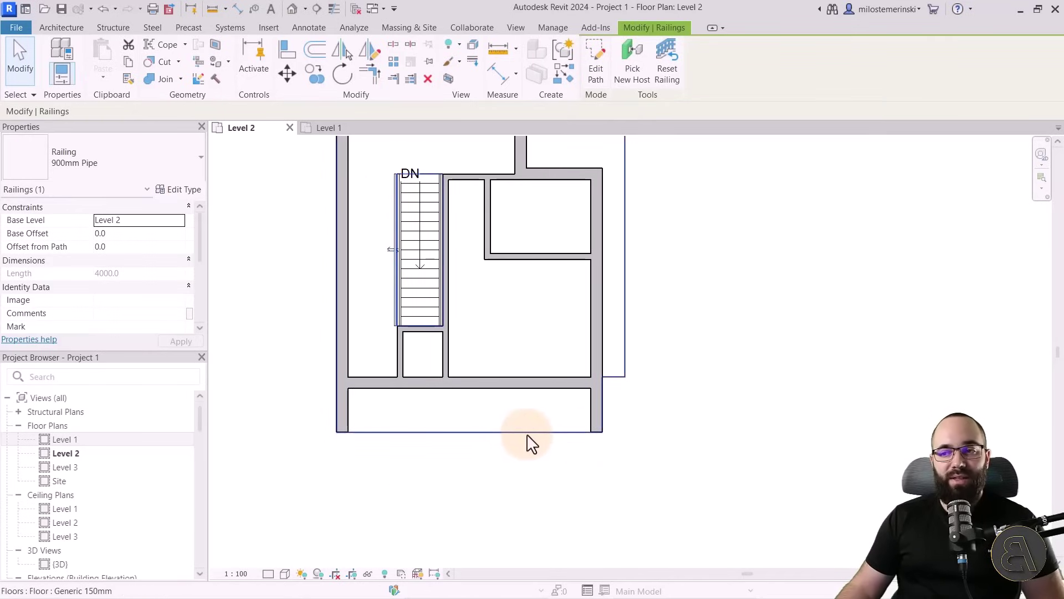
left_click(286, 334)
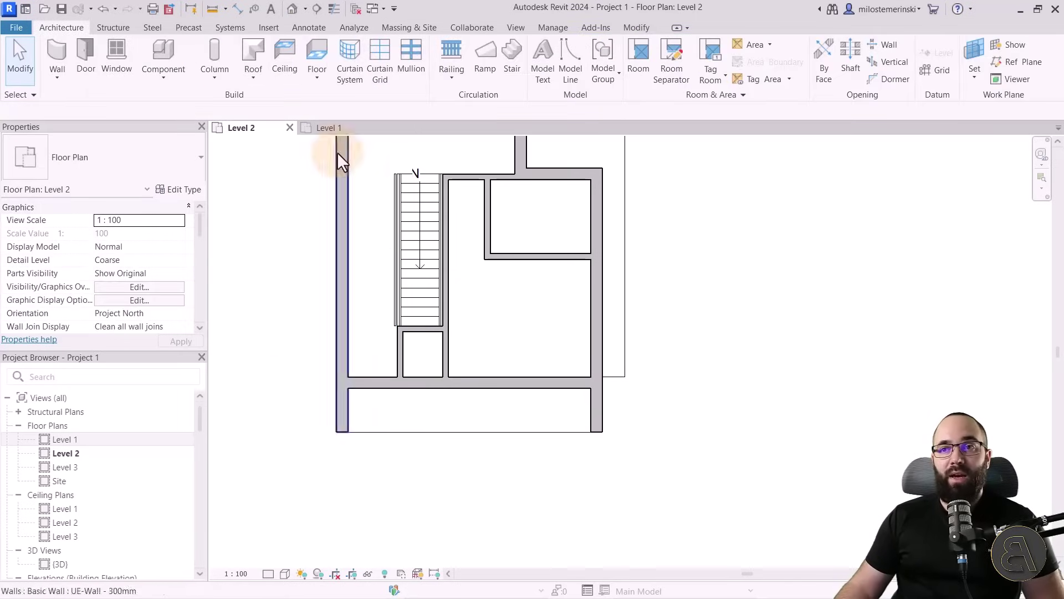
left_click(451, 51)
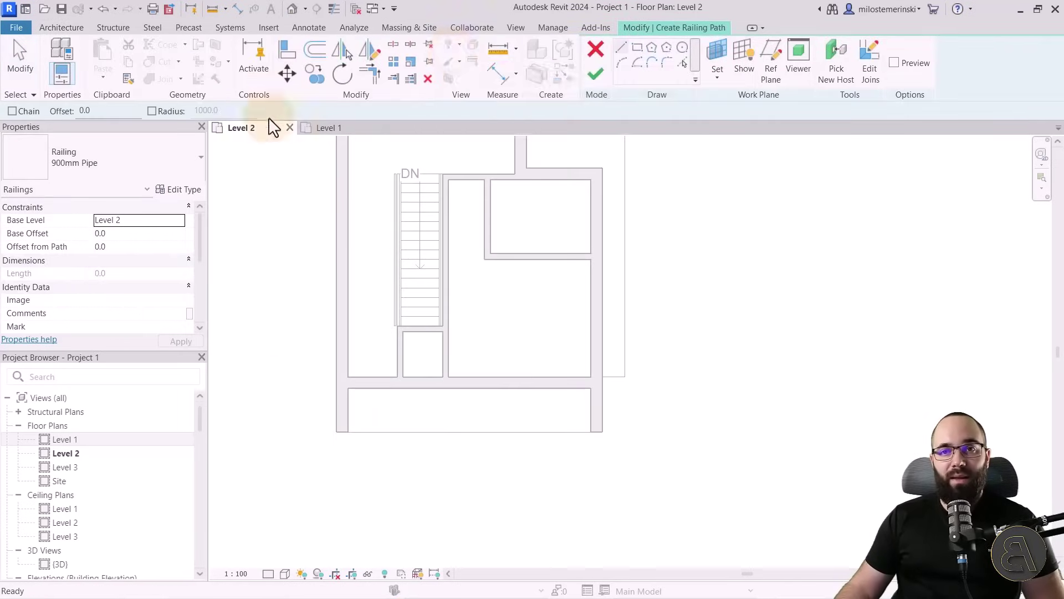
left_click(137, 154)
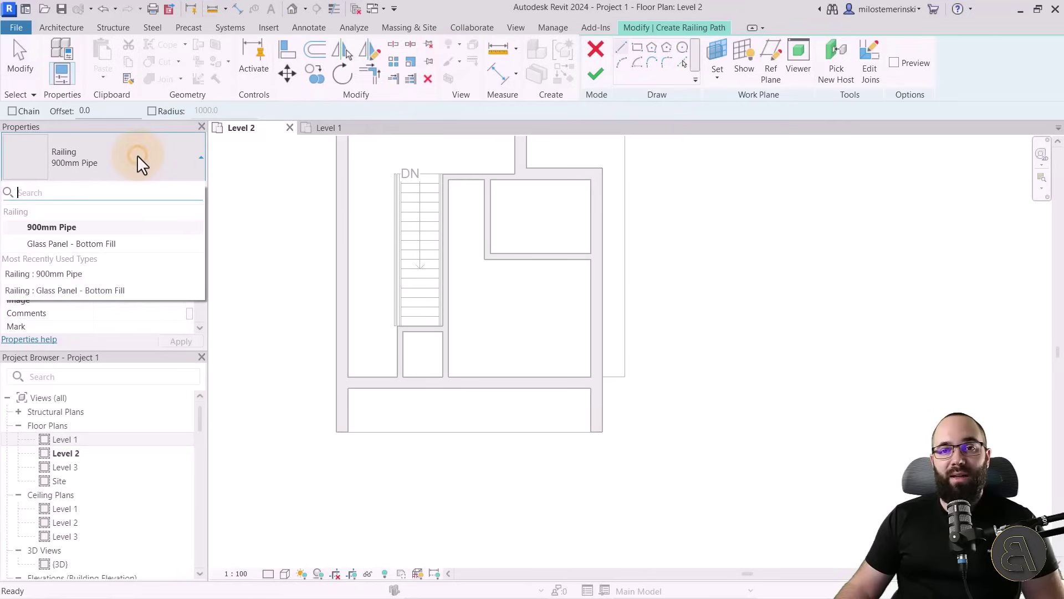
left_click(69, 244)
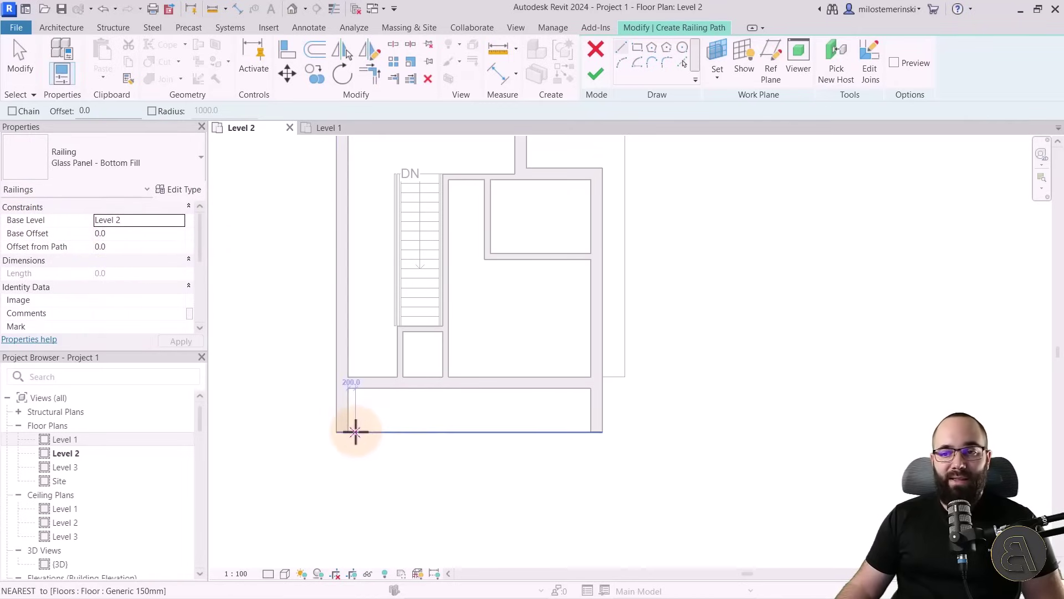
Sketch a 6400 mm glass railing path across the balcony between its side walls, about 60 mm inside the slab edge, and finish the railing
scroll(357, 433, "up", 5)
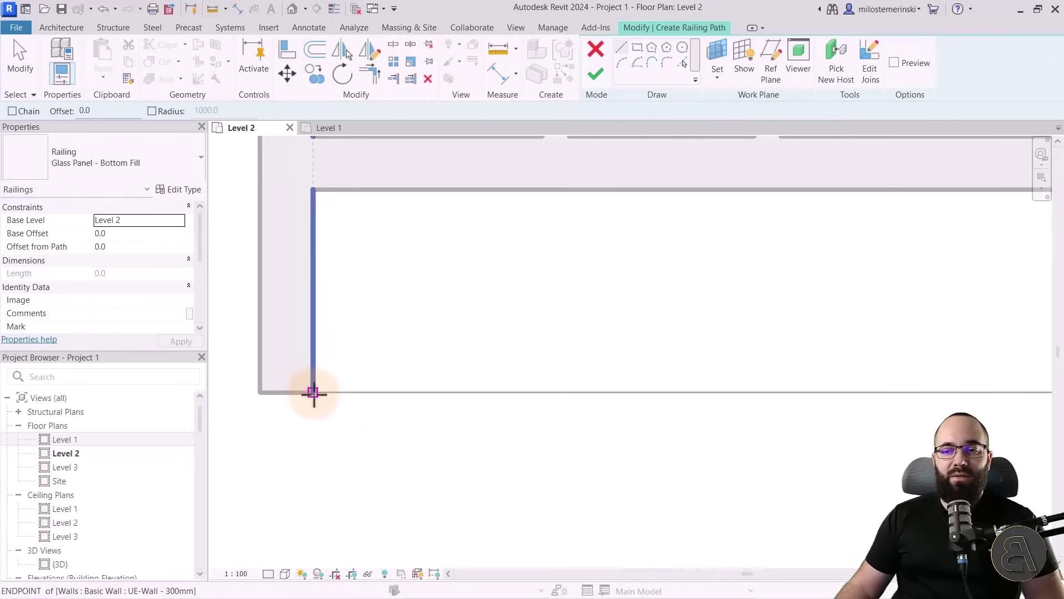
scroll(309, 380, "down", 2)
middle_click_drag(368, 397, 411, 380)
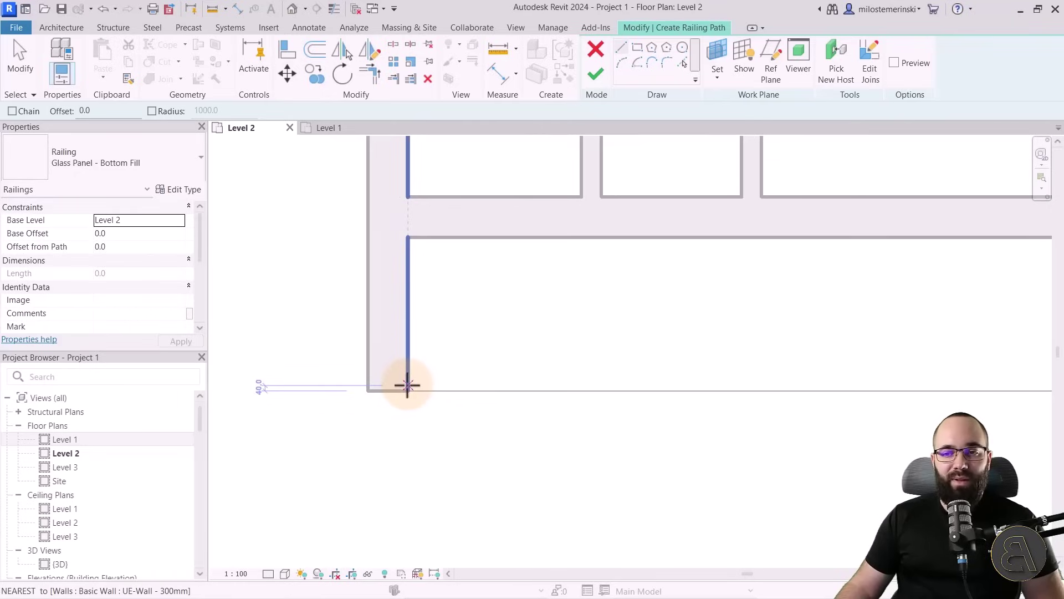
left_click(407, 383)
scroll(326, 397, "down", 3)
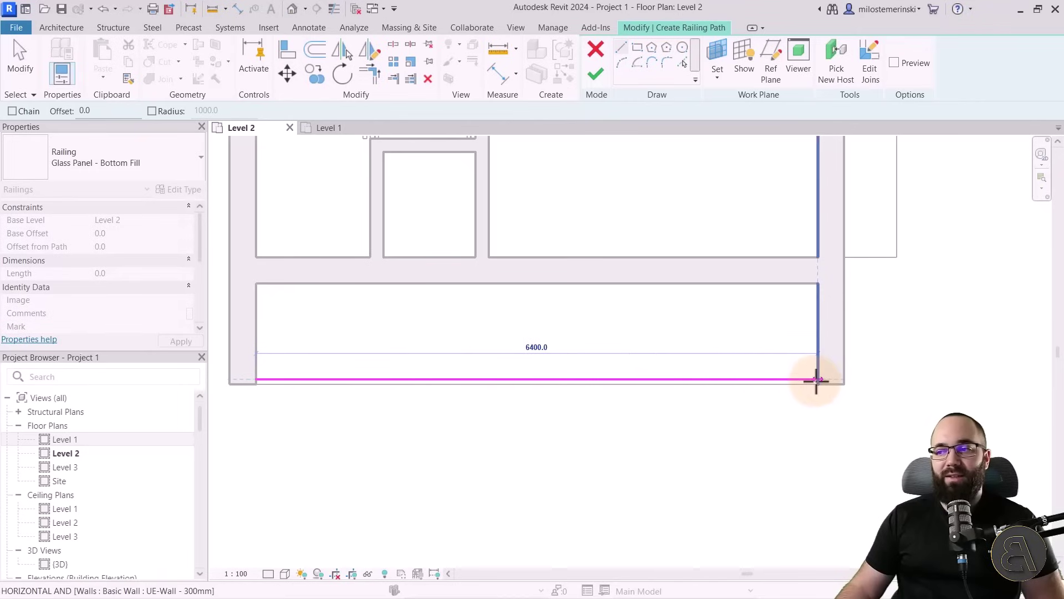
left_click(818, 379)
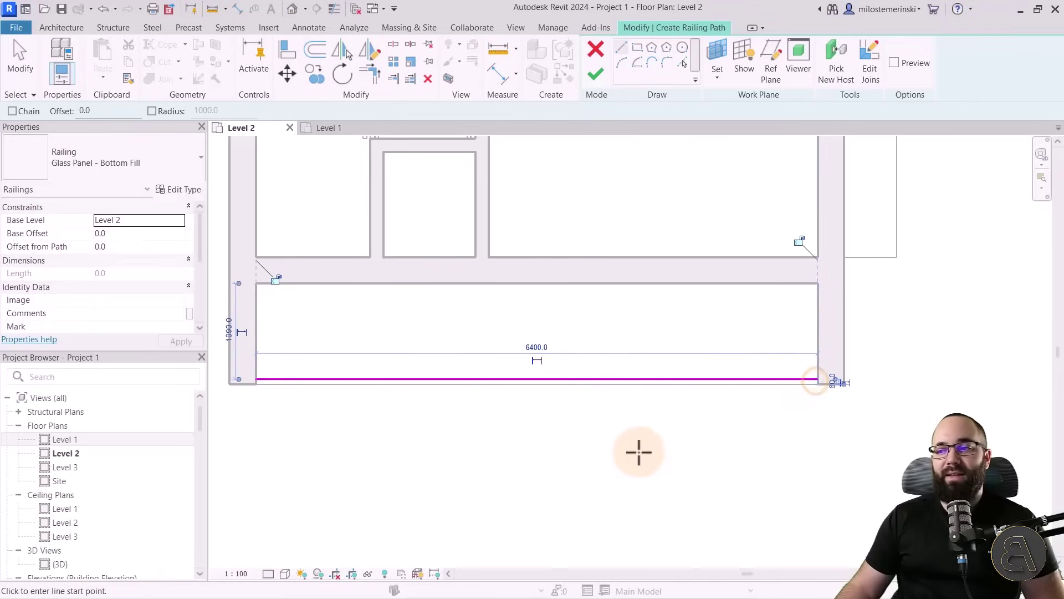
left_click(595, 72)
scroll(499, 399, "down", 4)
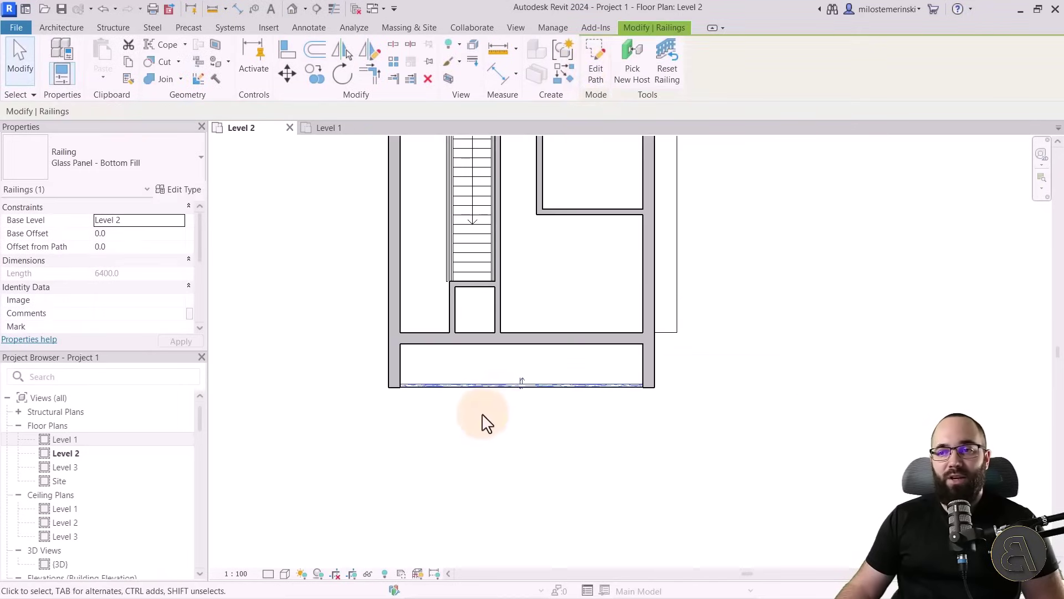
left_click(416, 471)
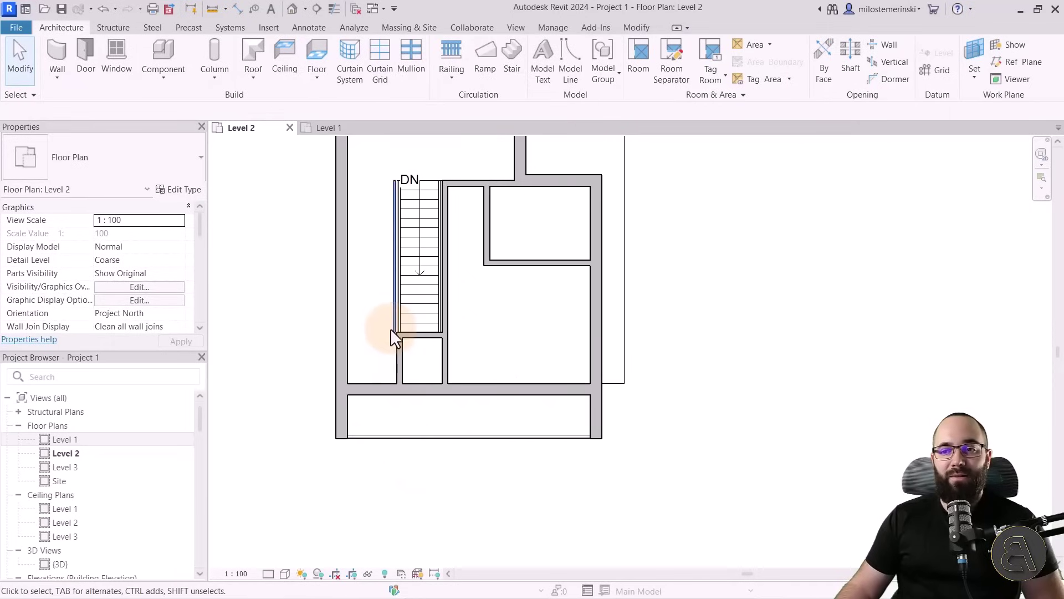
Review the Level 2 plan, open the default 3D view and examine the long ground-floor side wall below the terrace edge
scroll(361, 383, "down", 2)
middle_click_drag(361, 383, 373, 471)
scroll(499, 421, "down", 2)
middle_click_drag(499, 421, 424, 424)
scroll(425, 413, "up", 1)
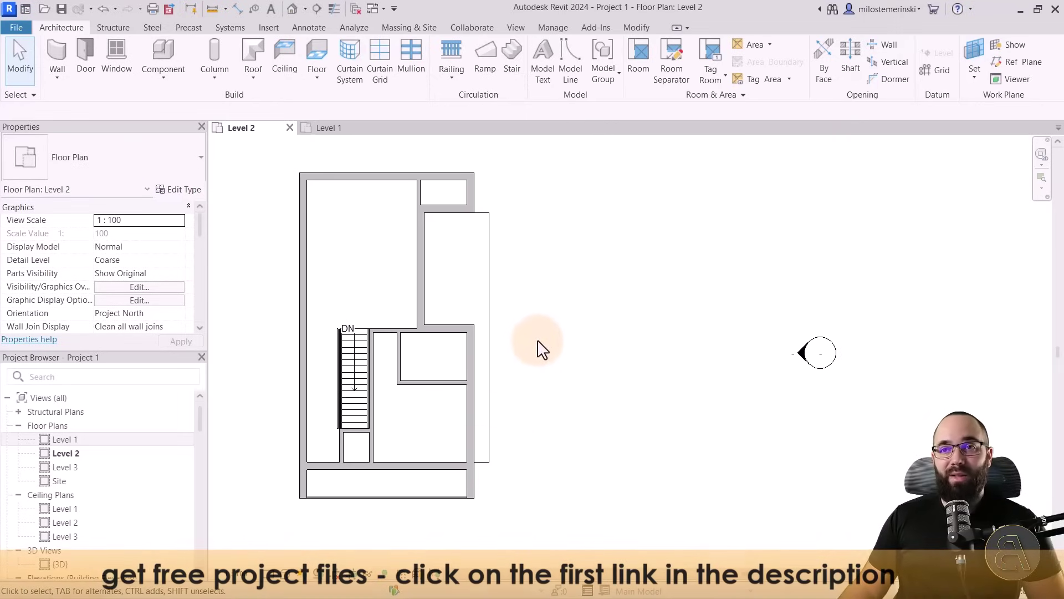
left_click(291, 9)
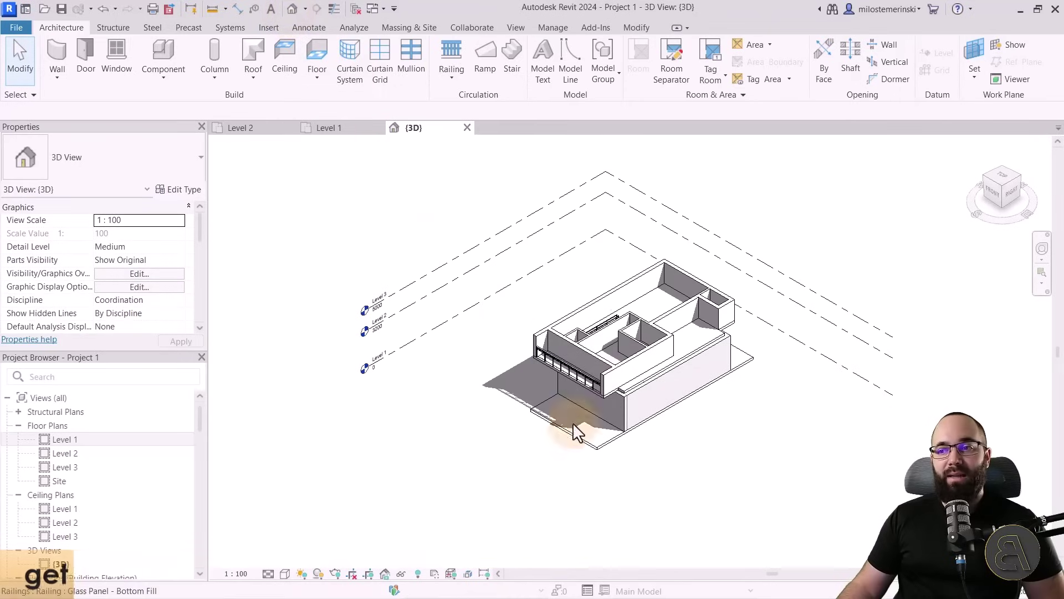
middle_click_drag(527, 457, 398, 459)
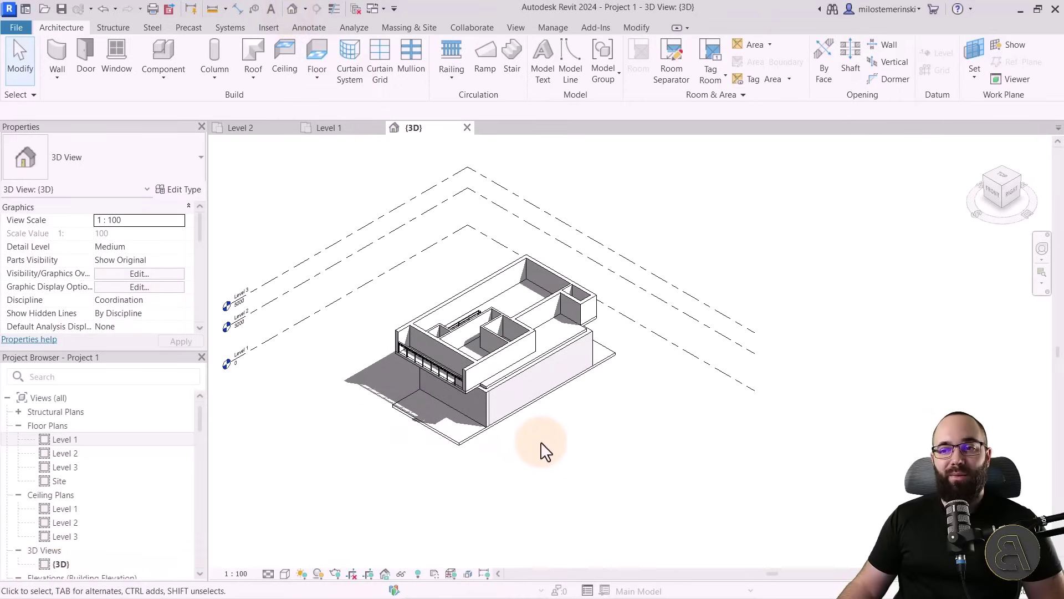
mouse_move(543, 443)
middle_mouse_down("shift")
mouse_move(703, 321)
mouse_move(635, 369)
mouse_move(541, 409)
mouse_move(551, 434)
middle_mouse_up("shift")
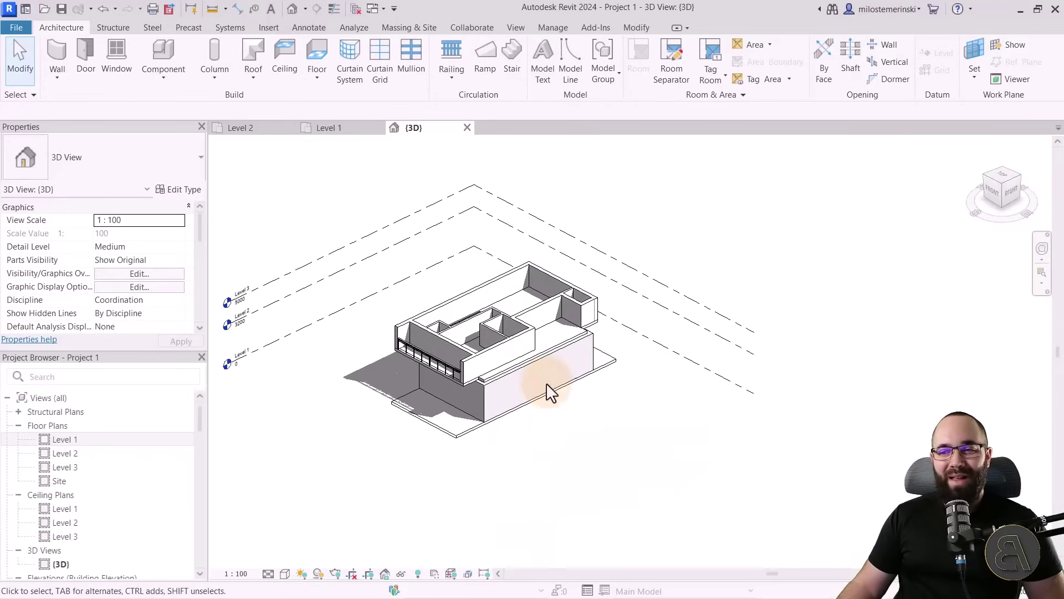
scroll(524, 369, "up", 5)
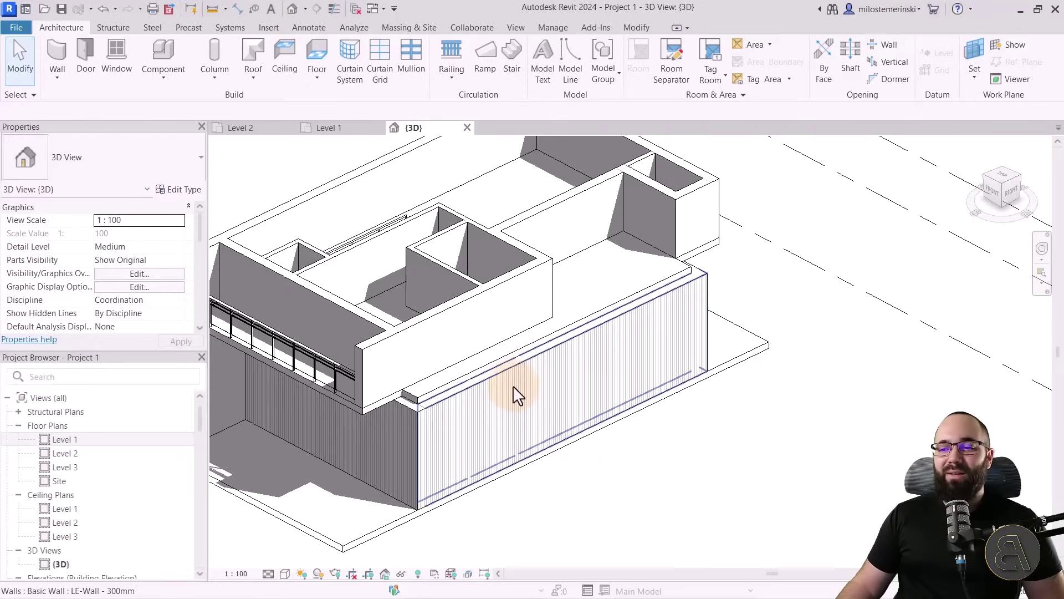
scroll(486, 388, "up", 2)
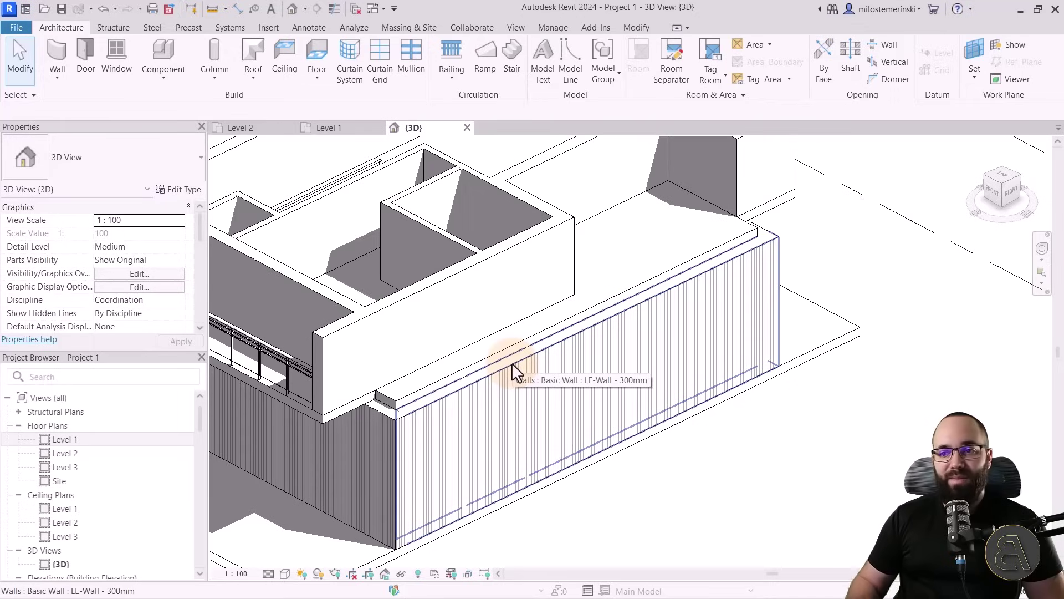
middle_click_drag(485, 436, 531, 376, "shift")
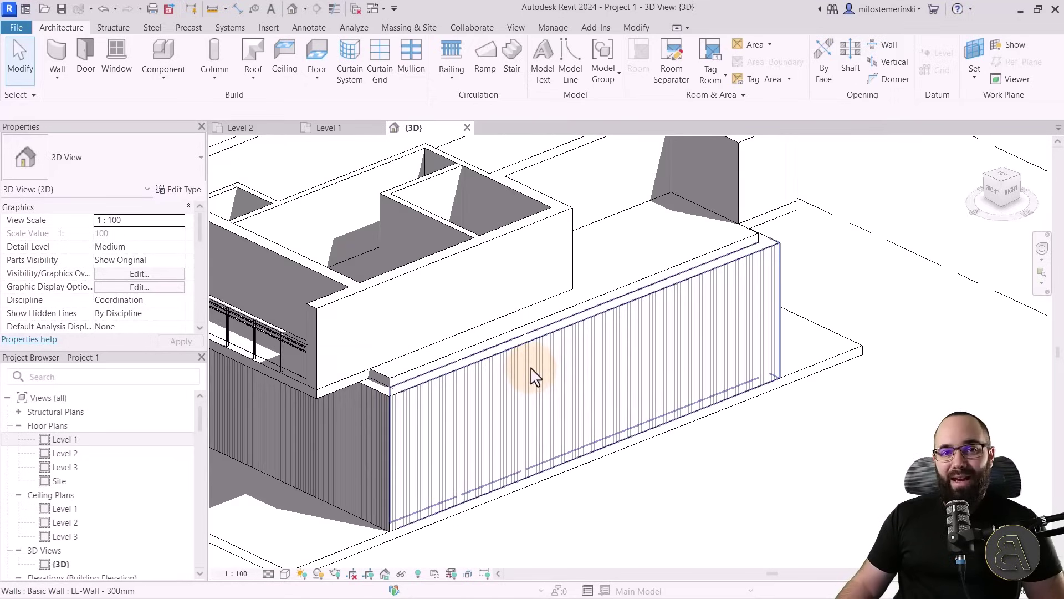
Detach the top of the long ground-floor side wall from the Level 2 floor
left_click(521, 344)
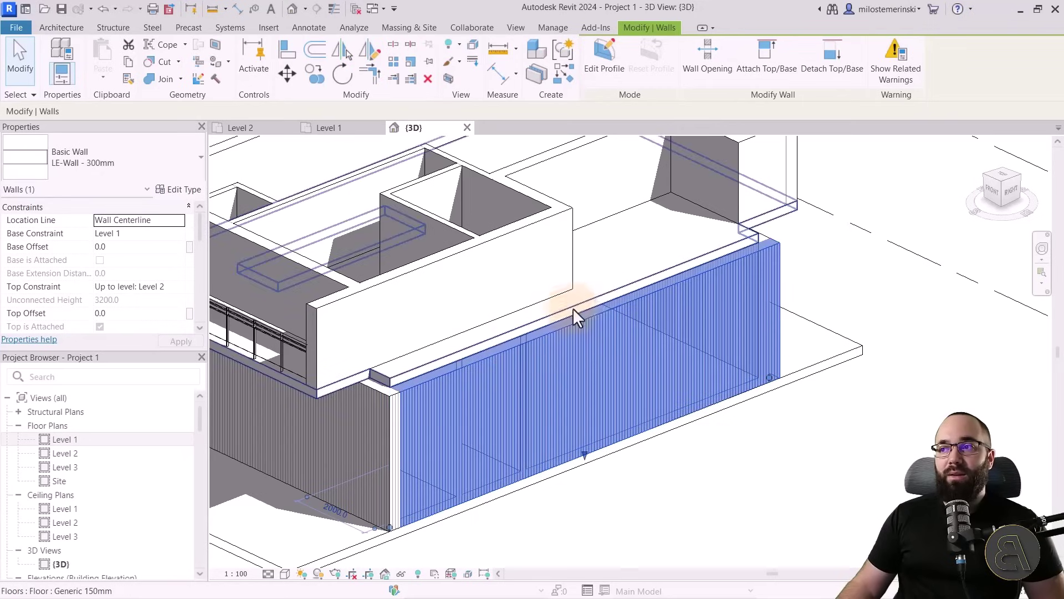
left_click(830, 75)
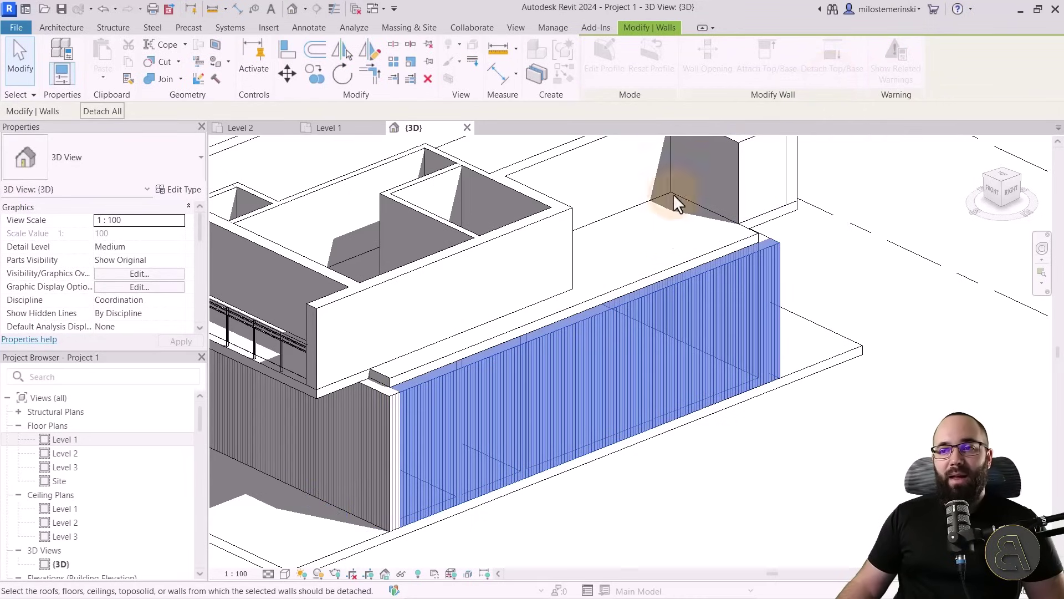
left_click(595, 298)
Set the detached side wall's top offset to 900 mm above Level 2, apply it and deselect the wall
middle_click_drag(516, 441, 541, 434, "shift")
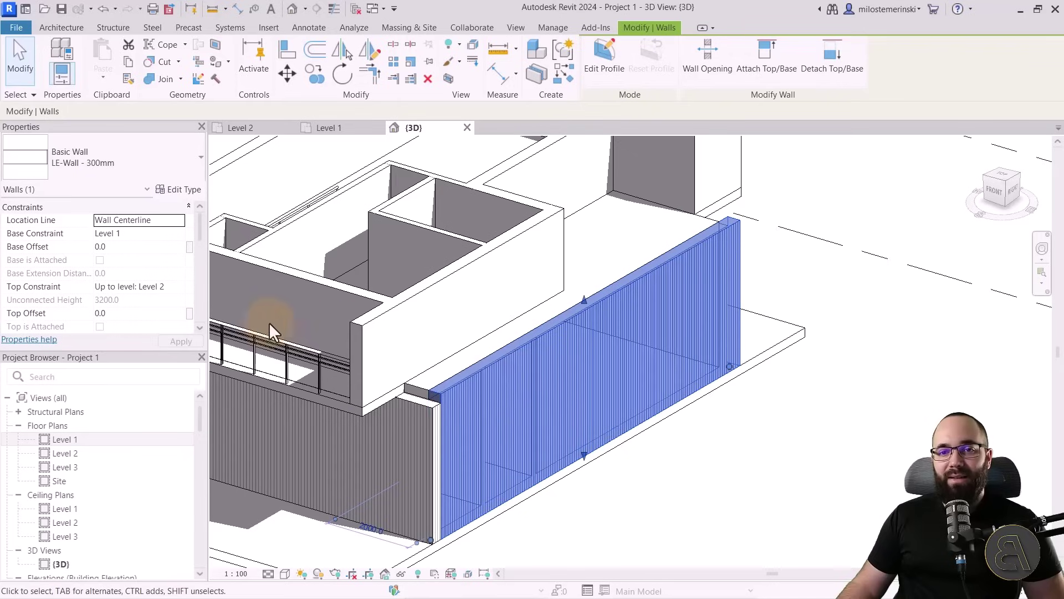
left_click(145, 318)
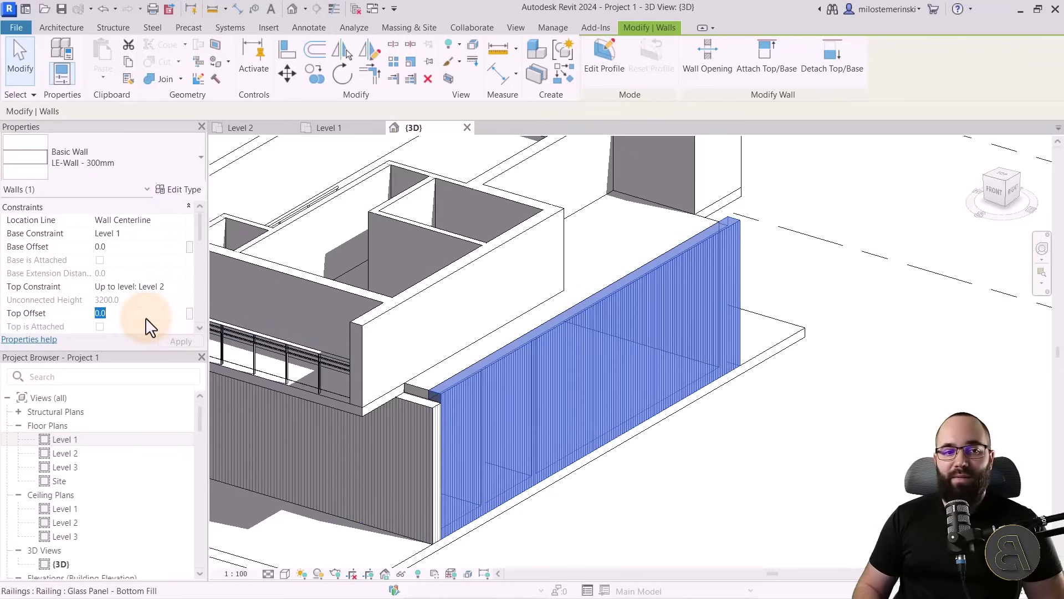
type("90")
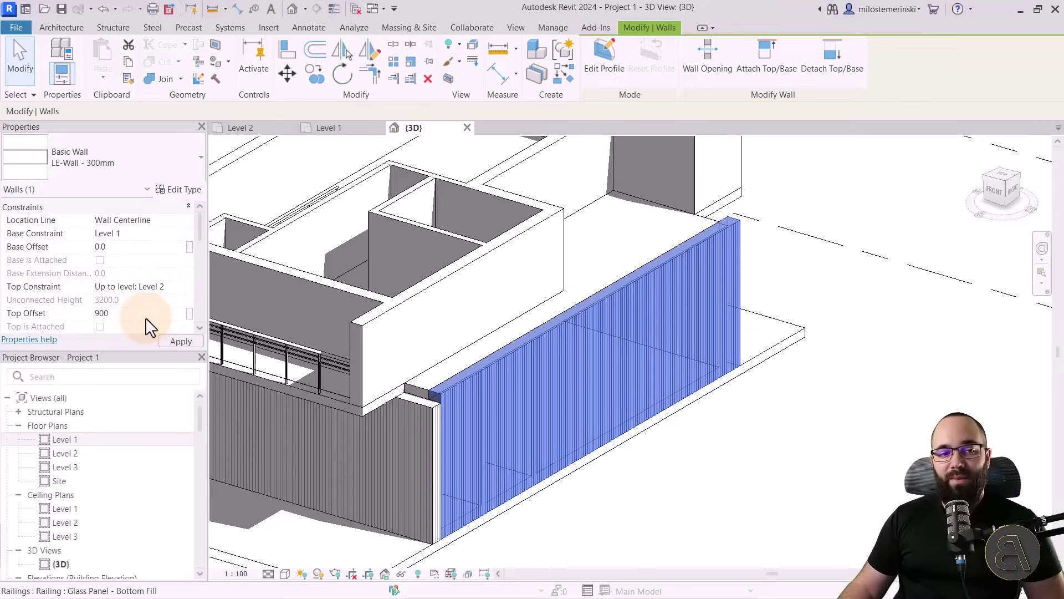
left_click(169, 341)
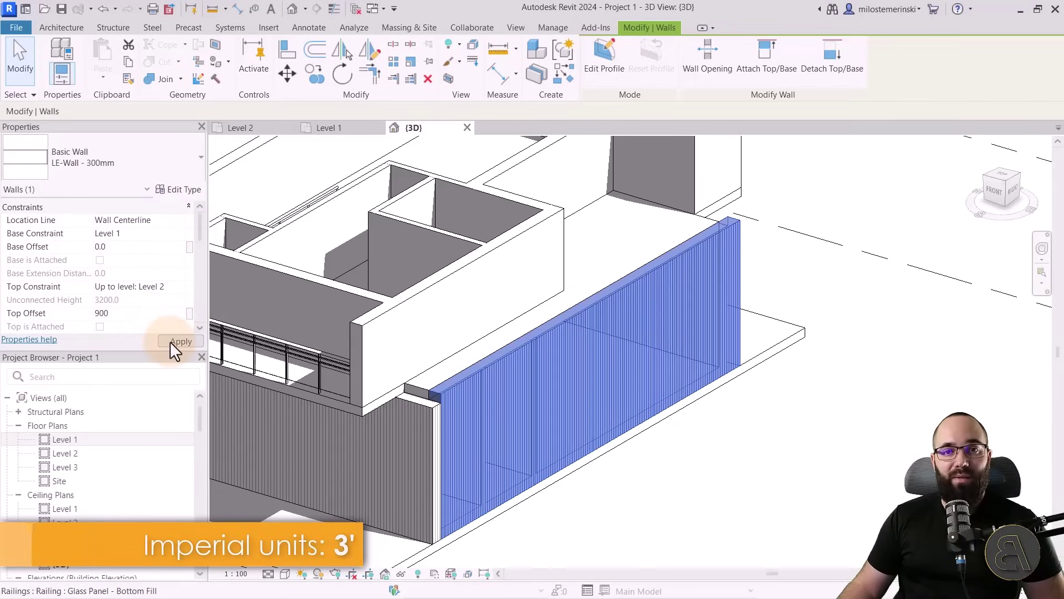
mouse_move(665, 500)
middle_mouse_down("shift")
mouse_move(760, 475)
mouse_move(565, 447)
mouse_move(438, 450)
mouse_move(481, 482)
mouse_move(673, 501)
middle_mouse_up("shift")
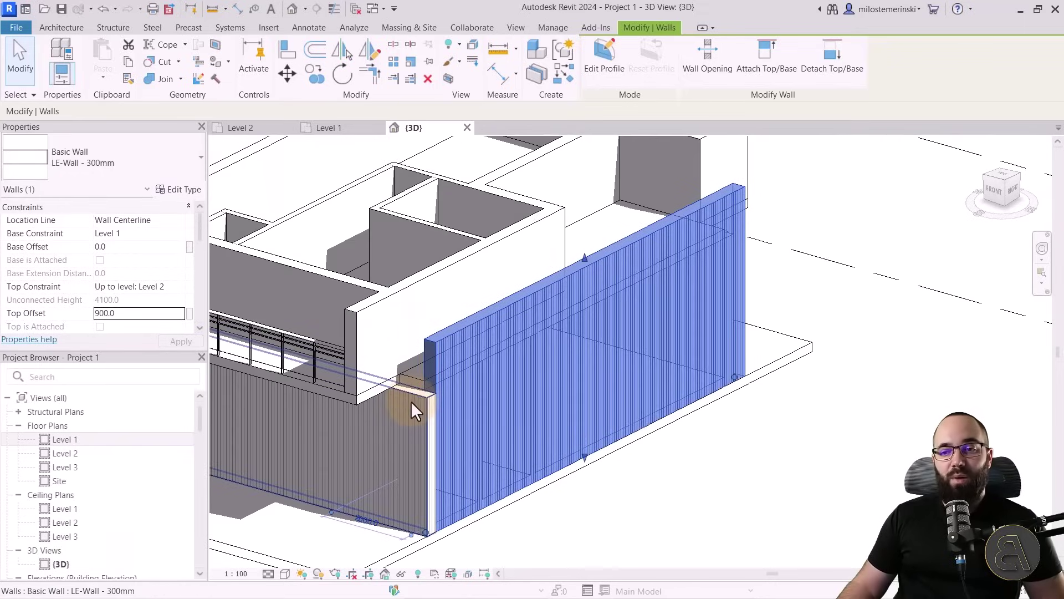
key("Escape")
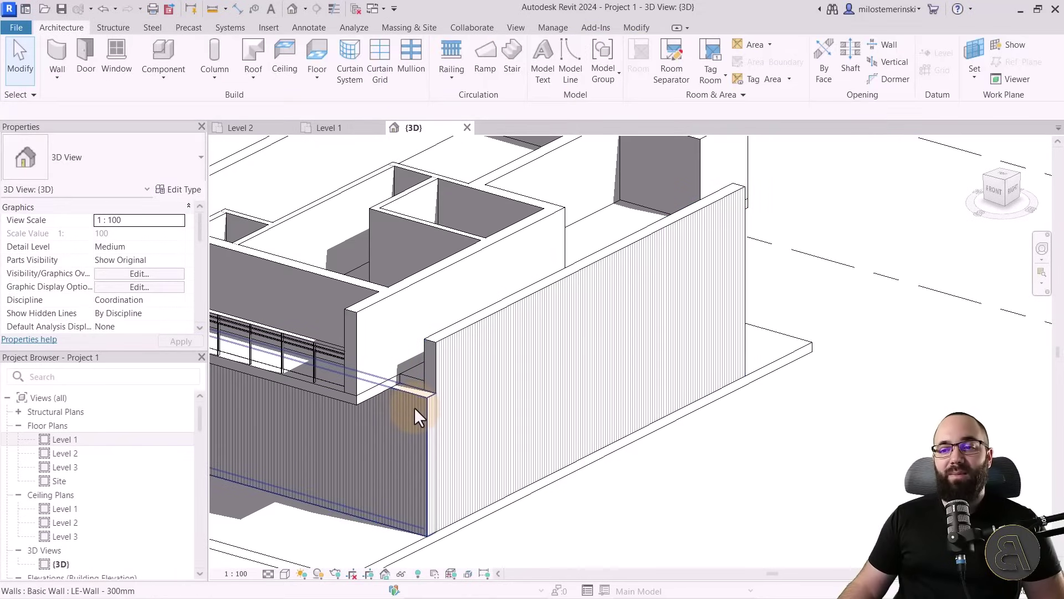
Select the ground-floor front wall under the balcony and examine its corners with the raised side wall from the front and back
middle_click_drag(416, 434, 504, 351)
left_click(503, 338)
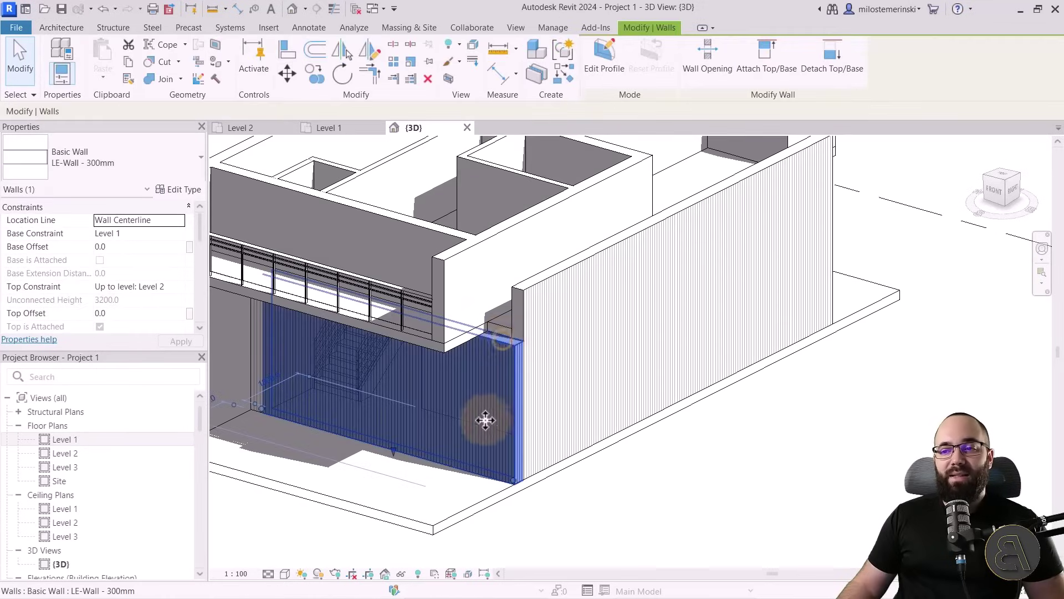
middle_click_drag(594, 520, 637, 490, "shift")
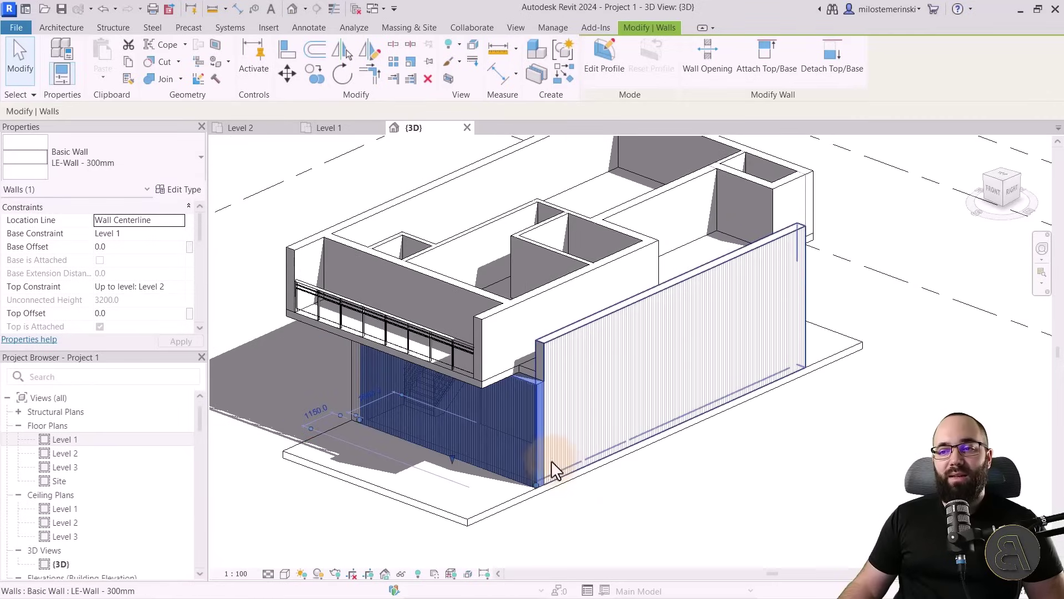
middle_click_drag(537, 381, 499, 399, "shift")
scroll(443, 366, "up", 3)
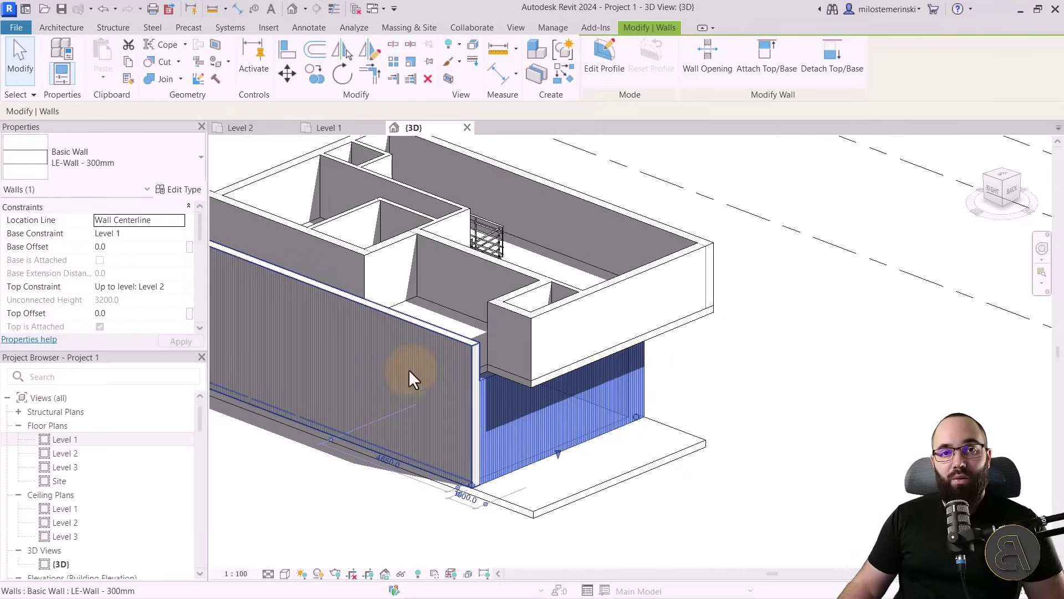
mouse_move(361, 383)
middle_mouse_down("shift")
mouse_move(297, 380)
mouse_move(444, 409)
mouse_move(527, 404)
mouse_move(595, 369)
mouse_move(571, 510)
mouse_move(570, 464)
middle_mouse_up("shift")
left_click(571, 510)
left_click(449, 428)
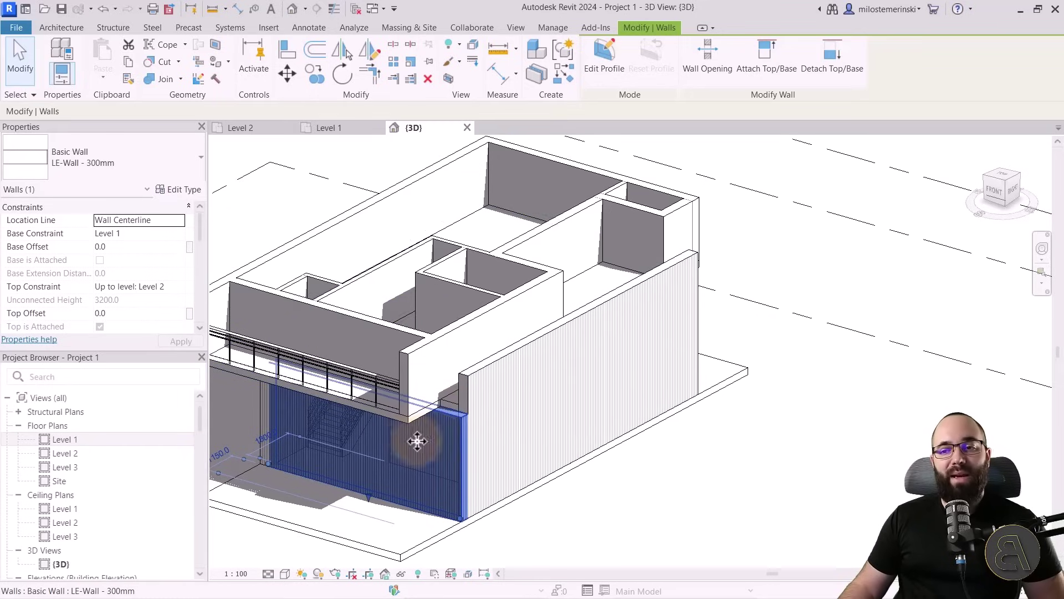
middle_click_drag(340, 432, 472, 452, "shift")
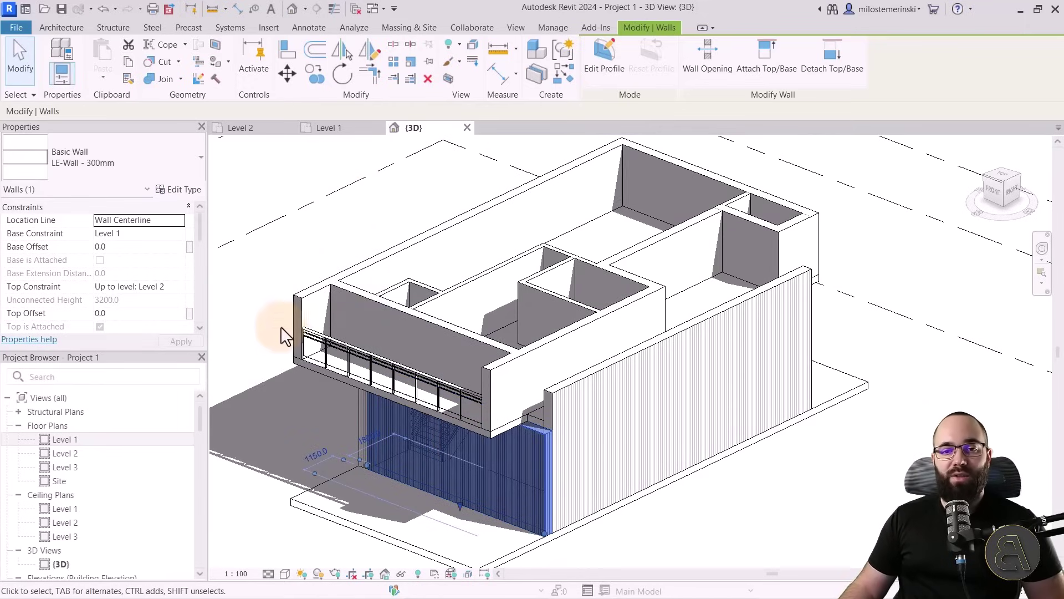
Open the Level 1 floor plan and deselect the front wall
double_click(59, 441)
scroll(311, 452, "up", 3)
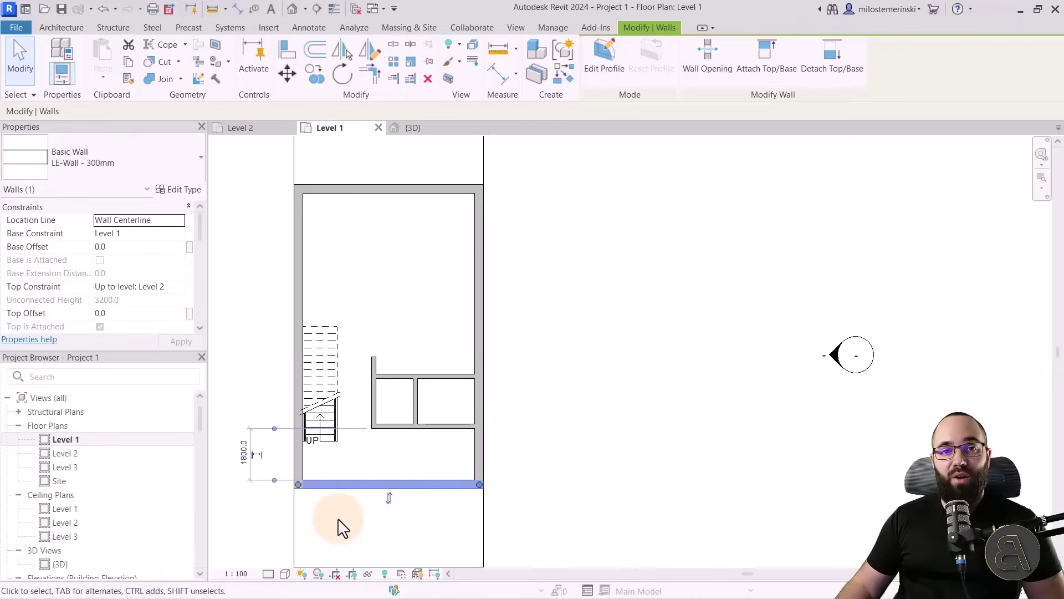
left_click(340, 528)
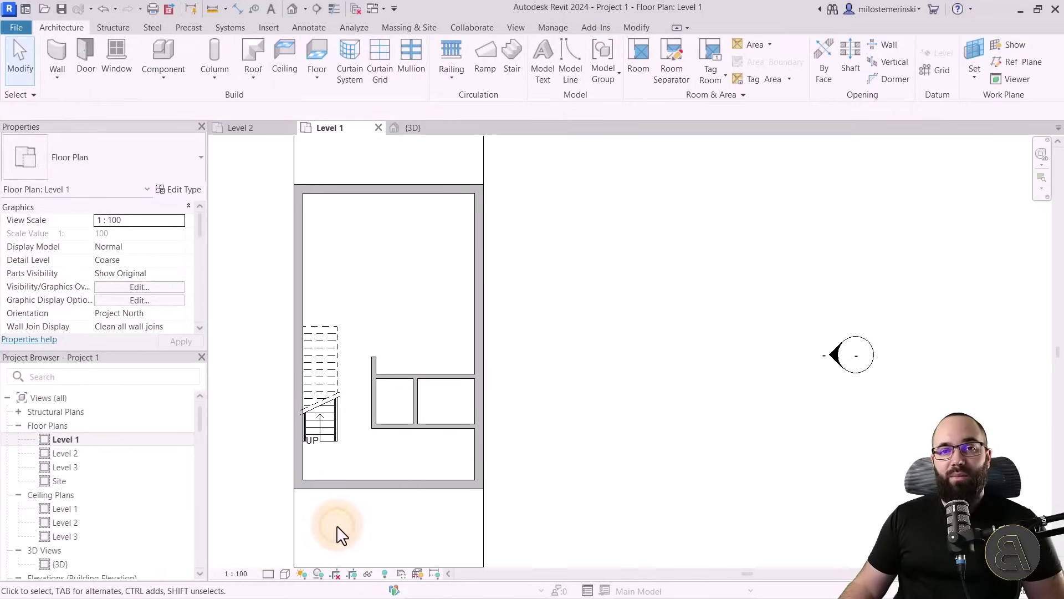
left_click(598, 337)
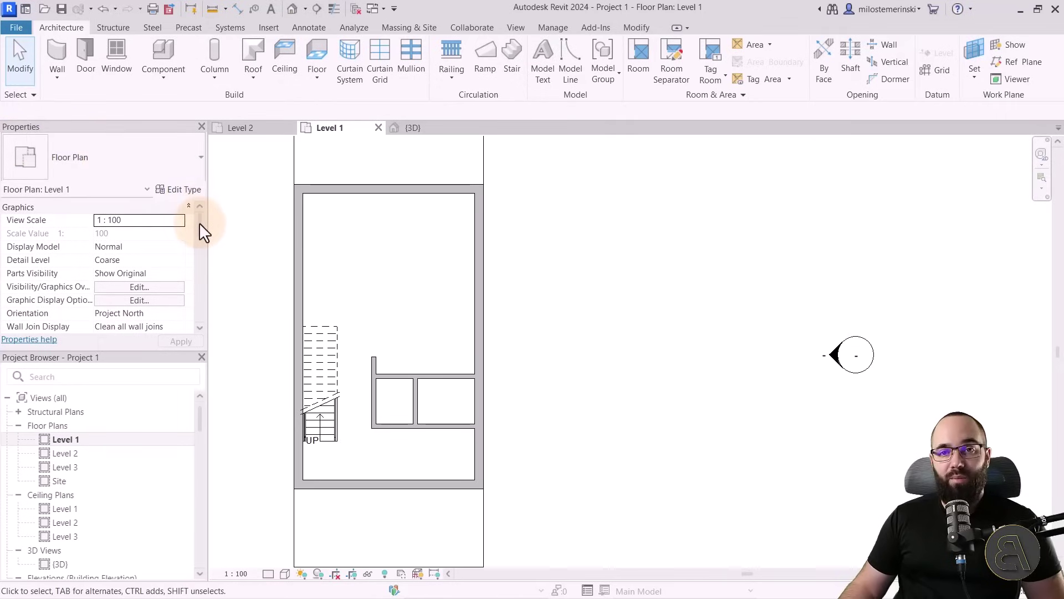
Set the Level 1 plan's underlay base level to Level 2 and apply it
left_click_drag(200, 221, 198, 259)
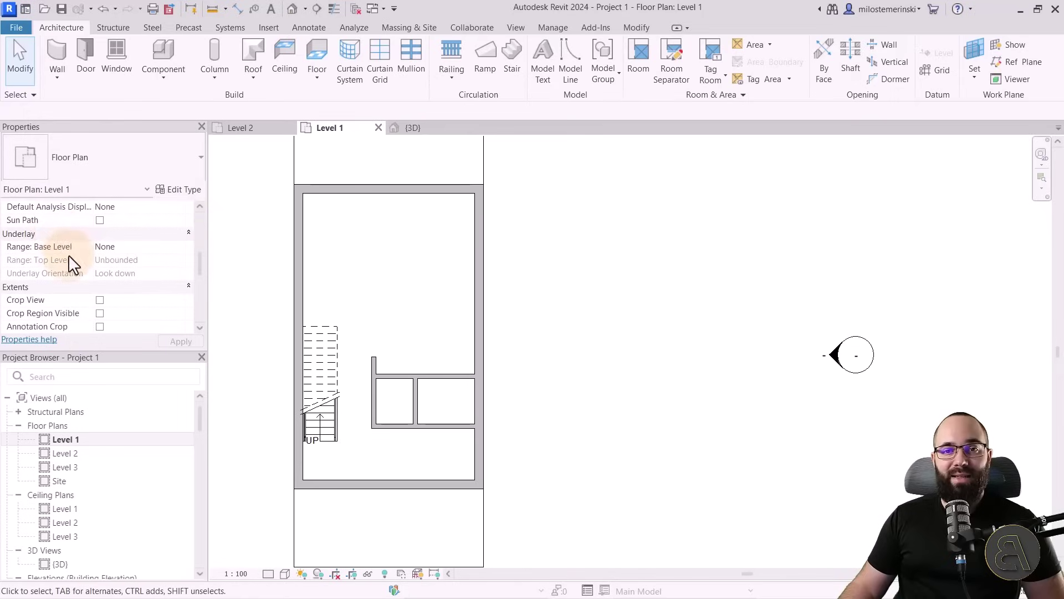
left_click(177, 247)
left_click(122, 271)
left_click(181, 341)
middle_click_drag(527, 351, 533, 378)
scroll(533, 379, "down", 1)
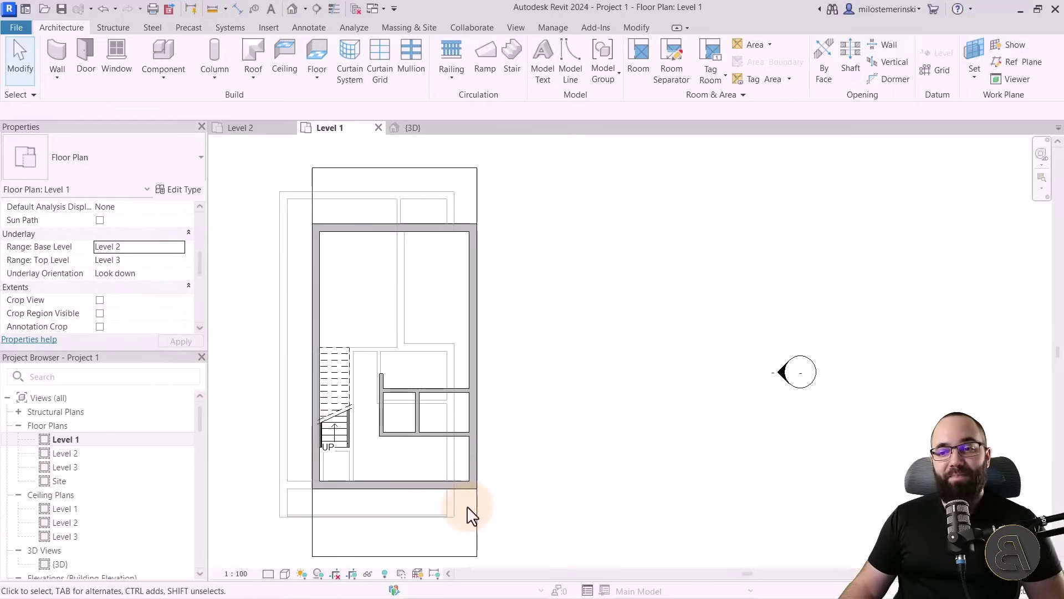
Split the front wall at the underlay's upper-floor outer wall edge without deleting the inner segment, and detach the short corner piece from its missed targets
scroll(466, 510, "up", 5)
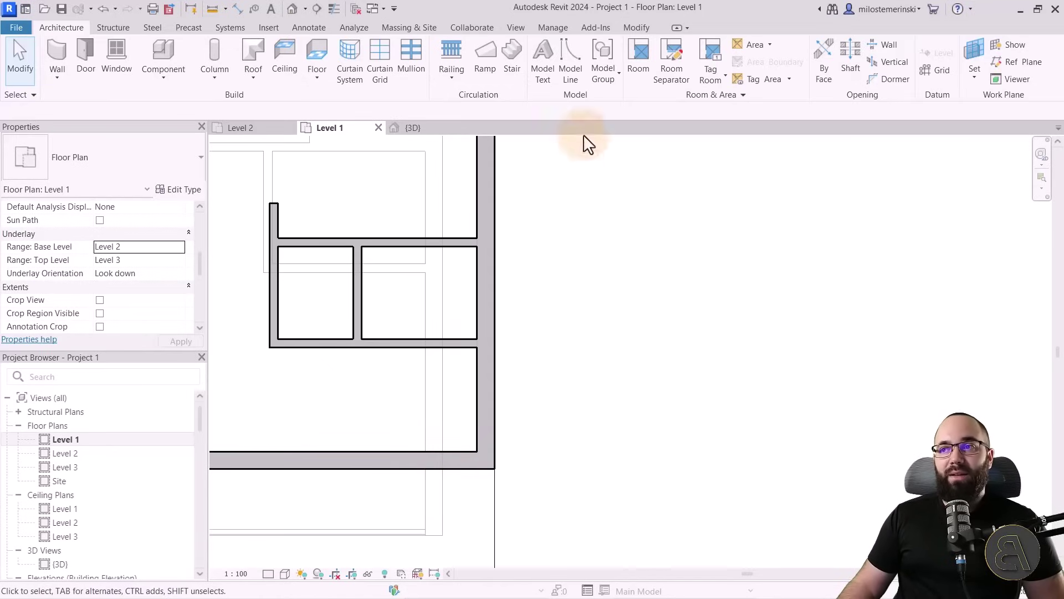
left_click(637, 28)
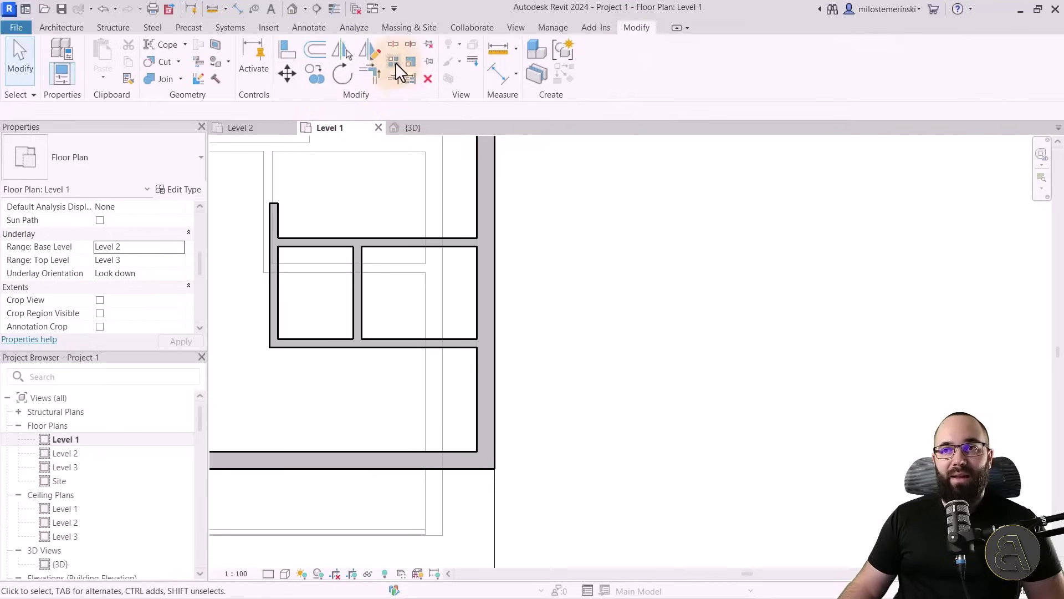
left_click(393, 45)
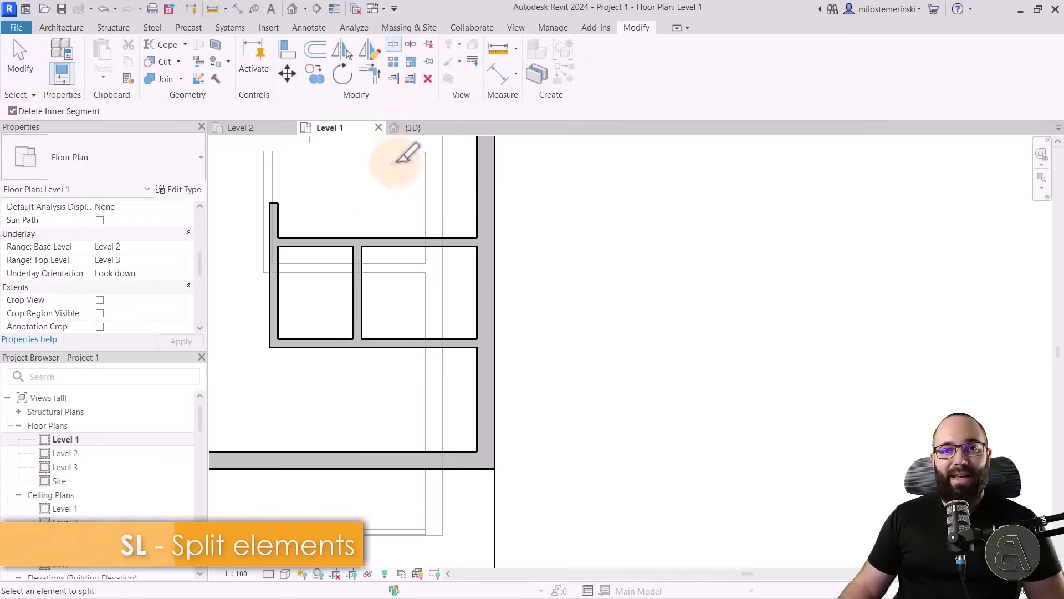
left_click(12, 111)
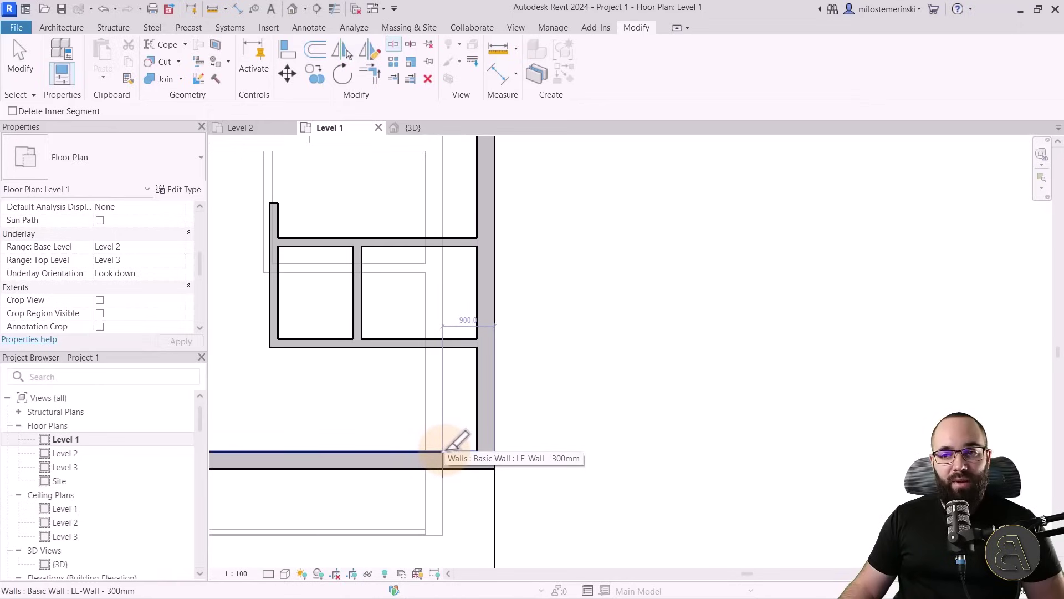
left_click(443, 452)
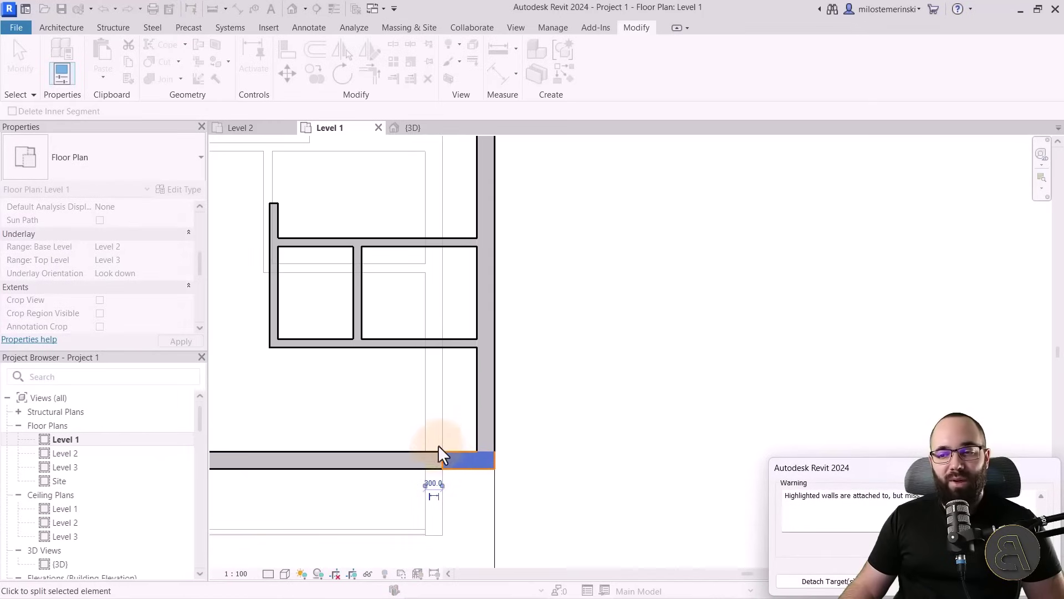
left_click_drag(803, 468, 354, 264)
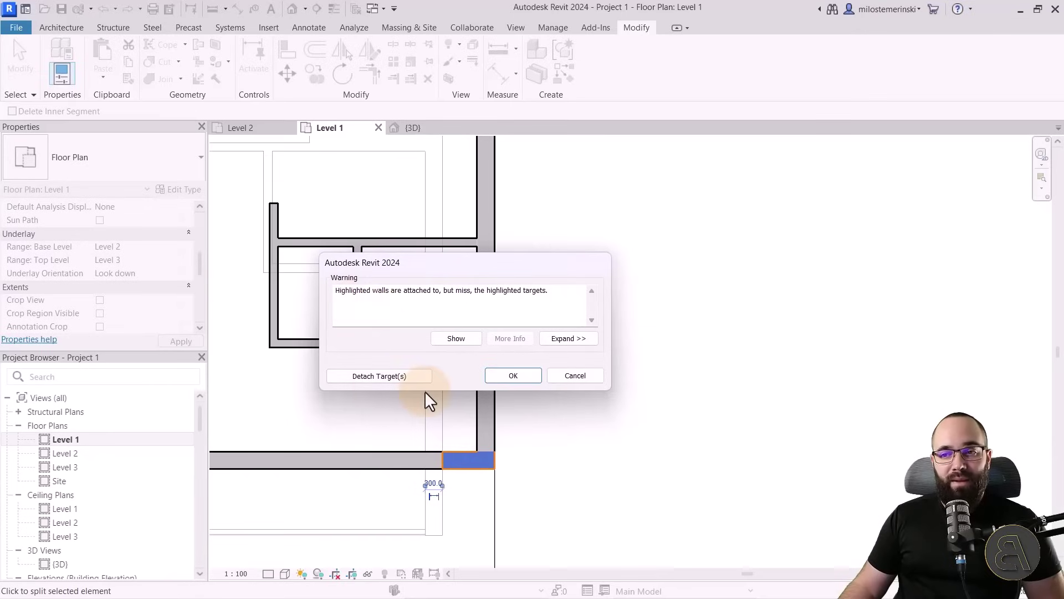
left_click(394, 377)
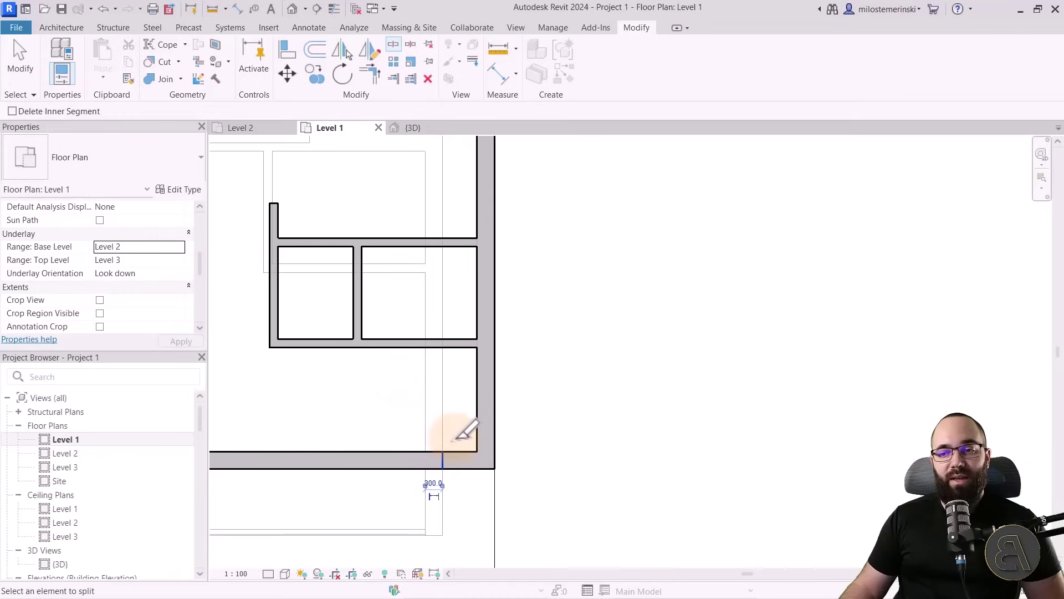
Split the rear wall at the upper-floor outer wall edge, detach the short corner segment from its missed targets and end splitting
middle_click_drag(456, 368, 457, 488)
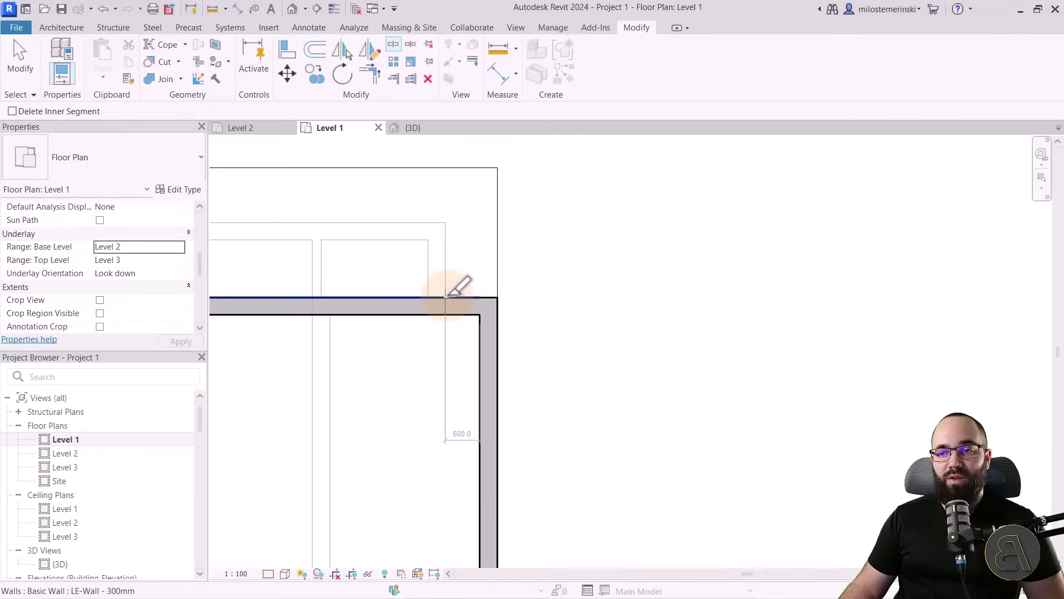
left_click(447, 298)
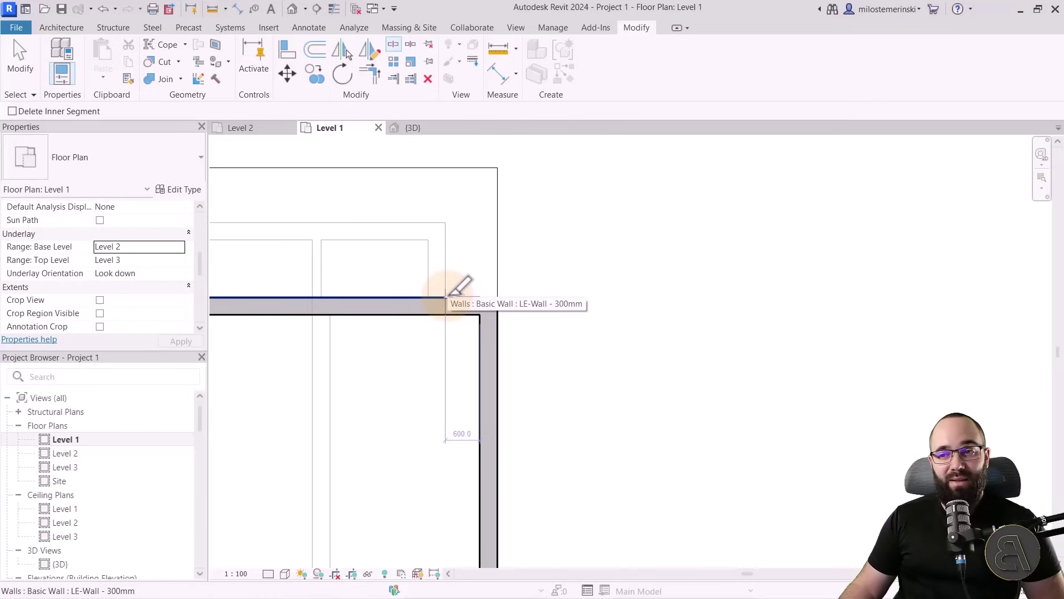
left_click(447, 297)
left_click_drag(453, 276, 402, 131)
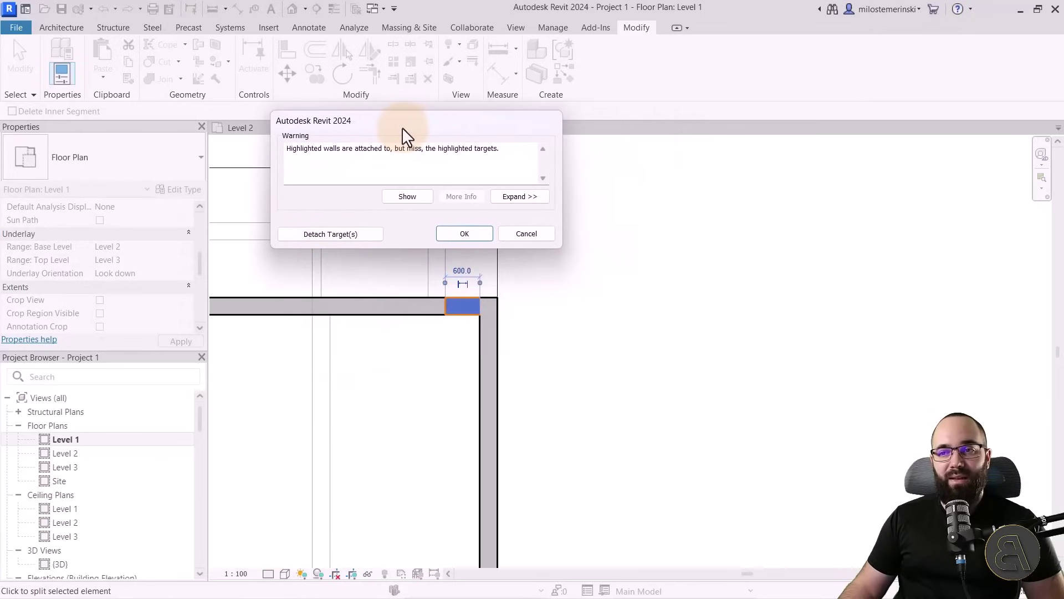
left_click(331, 235)
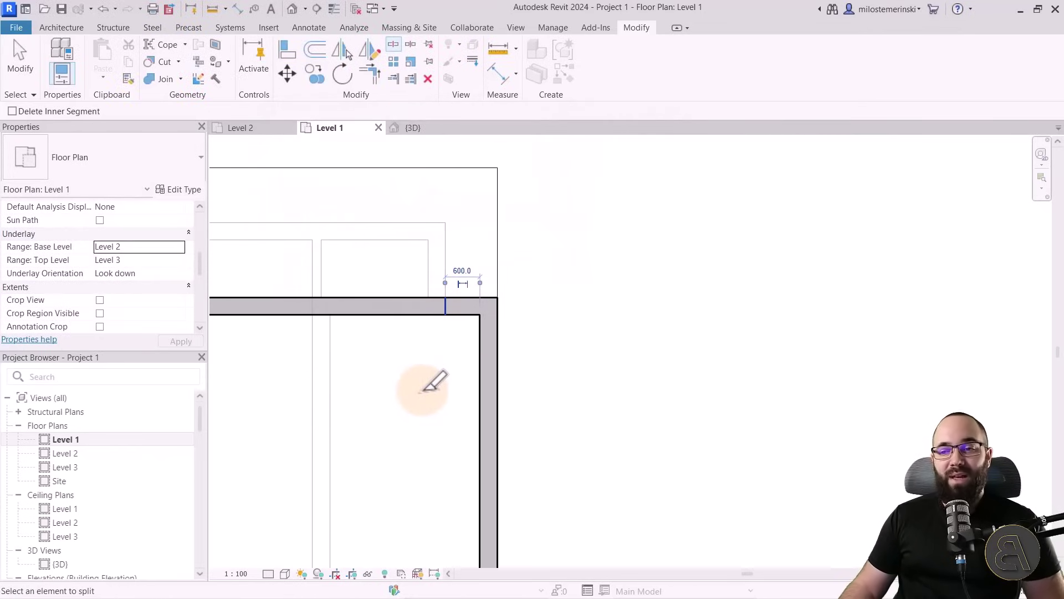
key("Escape")
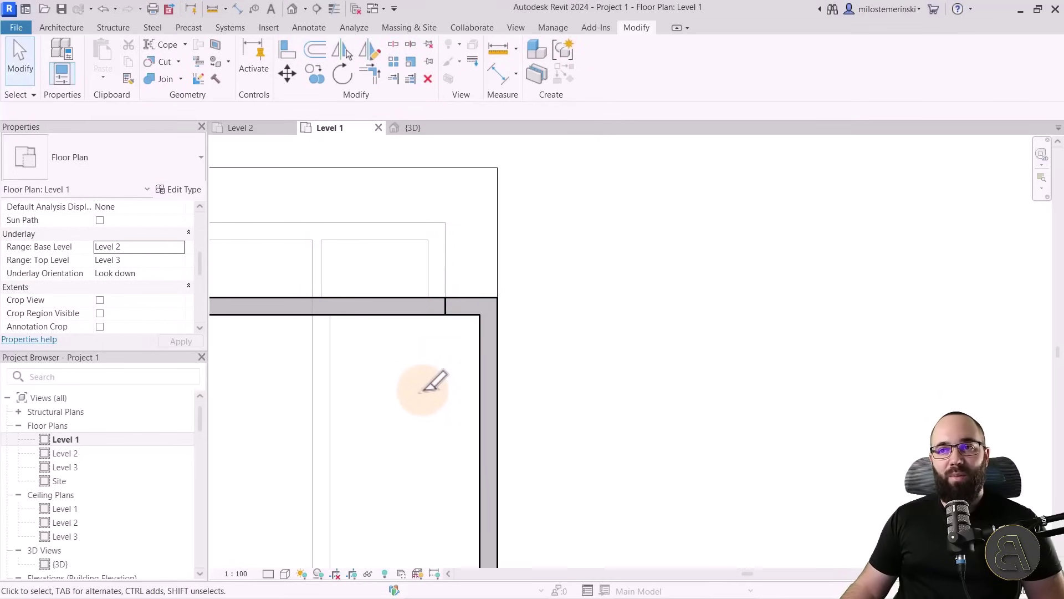
In the 3D view, set the top offset of both short front and rear corner wall segments to 900 mm above Level 2
left_click(402, 128)
left_click(536, 434)
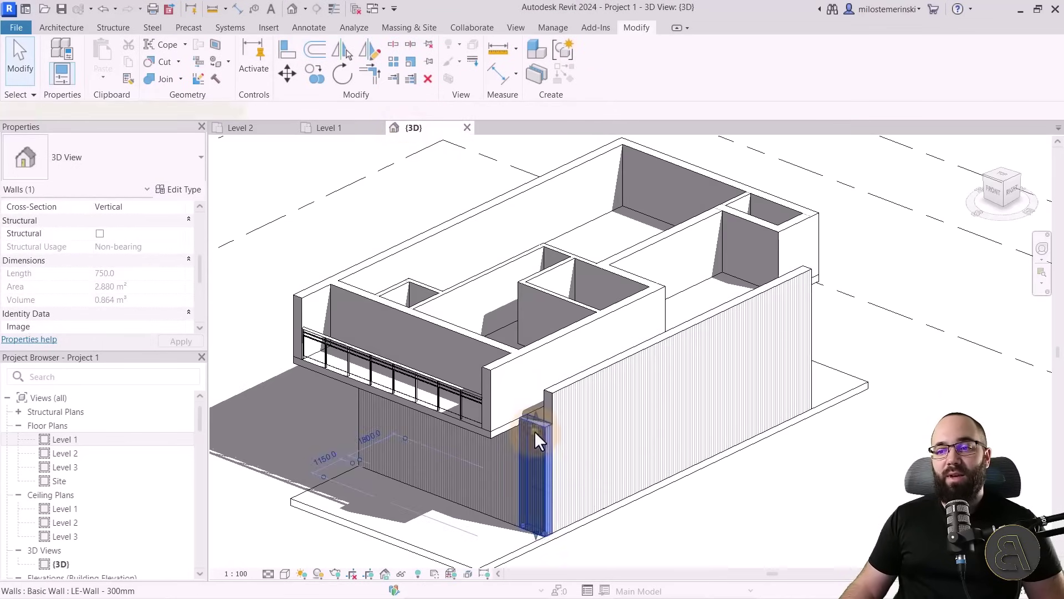
mouse_move(725, 468)
middle_mouse_down("shift")
mouse_move(549, 477)
mouse_move(482, 412)
mouse_move(324, 335)
middle_mouse_up("shift")
left_click(609, 374)
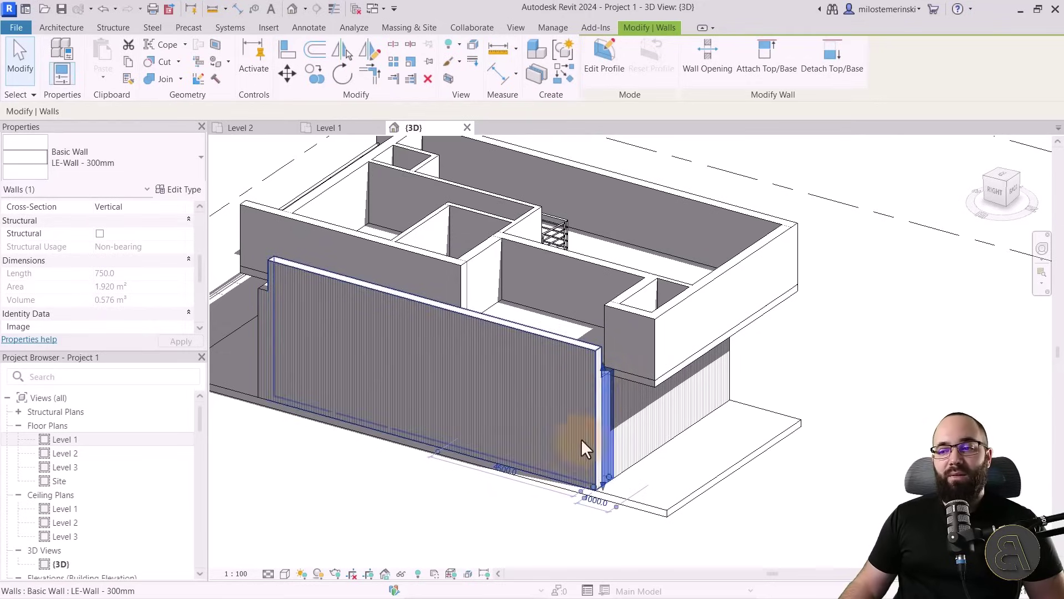
middle_click_drag(330, 371, 520, 399, "shift")
middle_click_drag(521, 441, 647, 329)
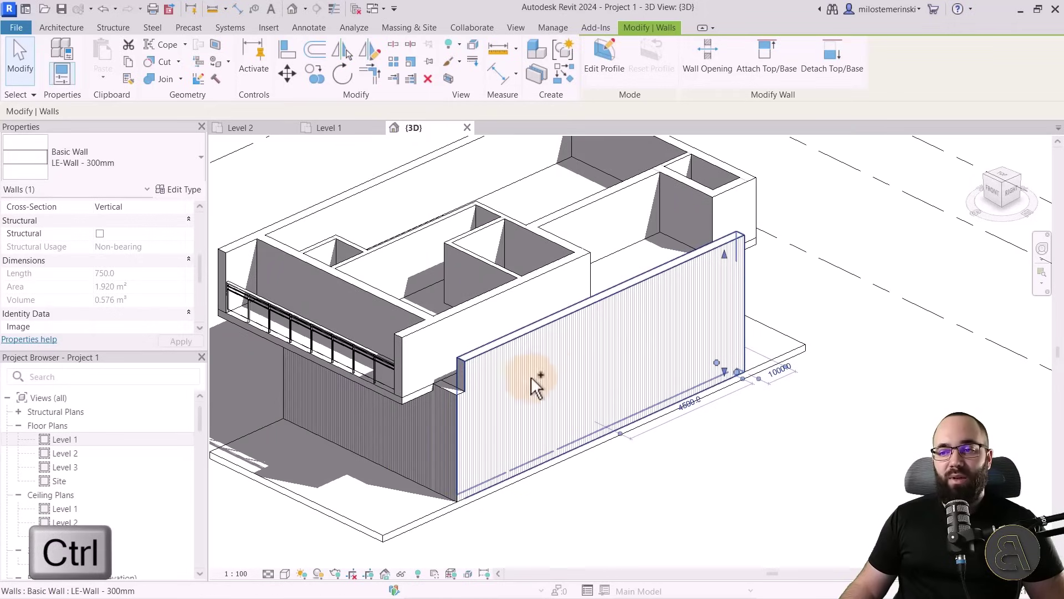
left_click(447, 389, "ctrl")
mouse_move(658, 447)
middle_mouse_down("shift")
mouse_move(610, 456)
mouse_move(491, 447)
mouse_move(689, 443)
middle_mouse_up("shift")
scroll(131, 254, "up", 8)
scroll(130, 272, "down", 2)
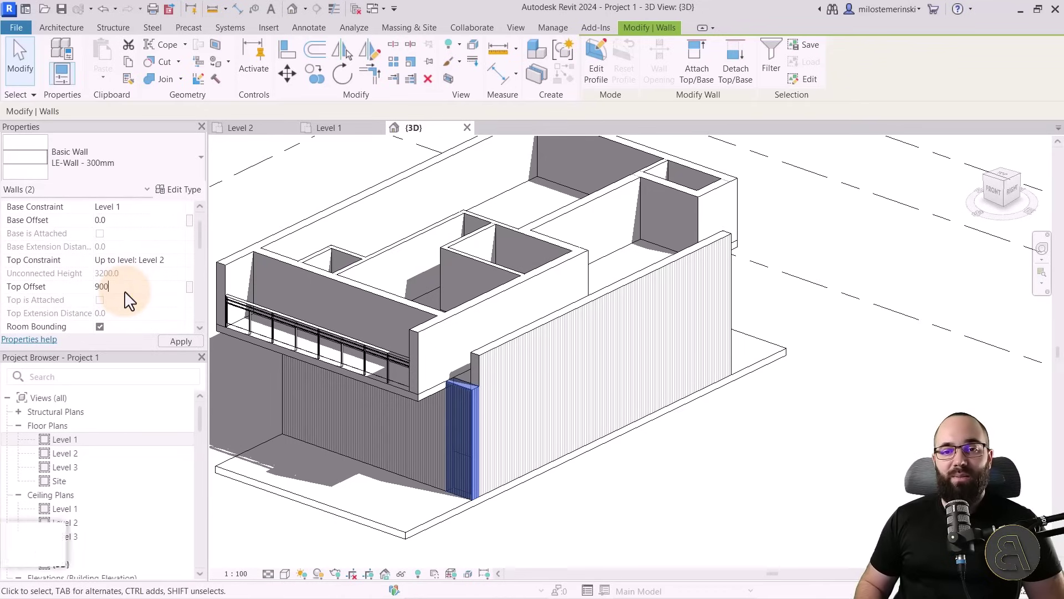
left_click(175, 344)
key("Escape")
mouse_move(637, 480)
middle_mouse_down("shift")
mouse_move(655, 507)
mouse_move(730, 491)
mouse_move(523, 501)
mouse_move(674, 509)
mouse_move(637, 492)
mouse_move(787, 525)
middle_mouse_up("shift")
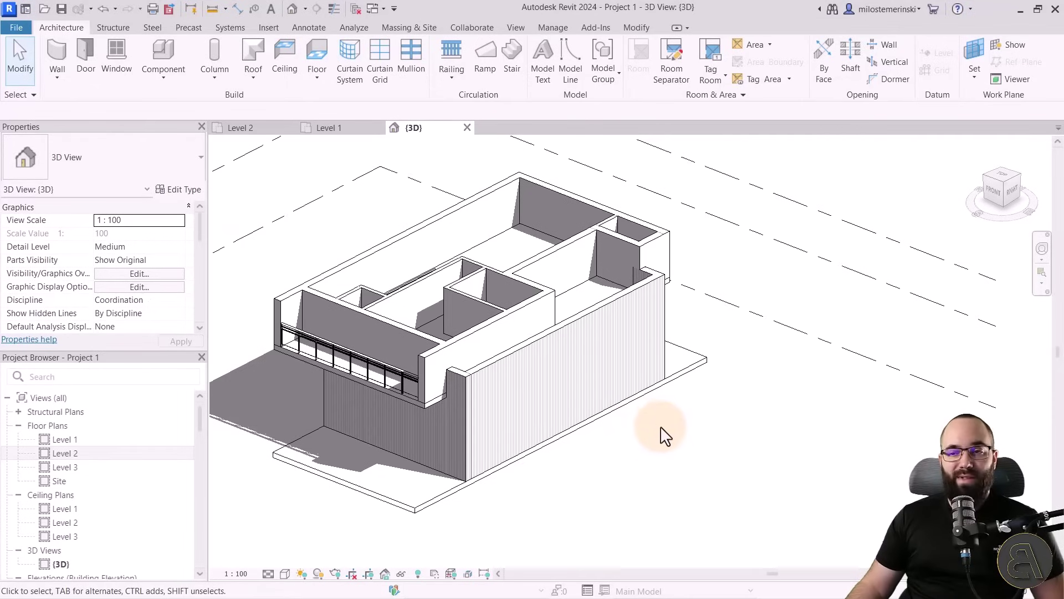
middle_click_drag(654, 461, 663, 461)
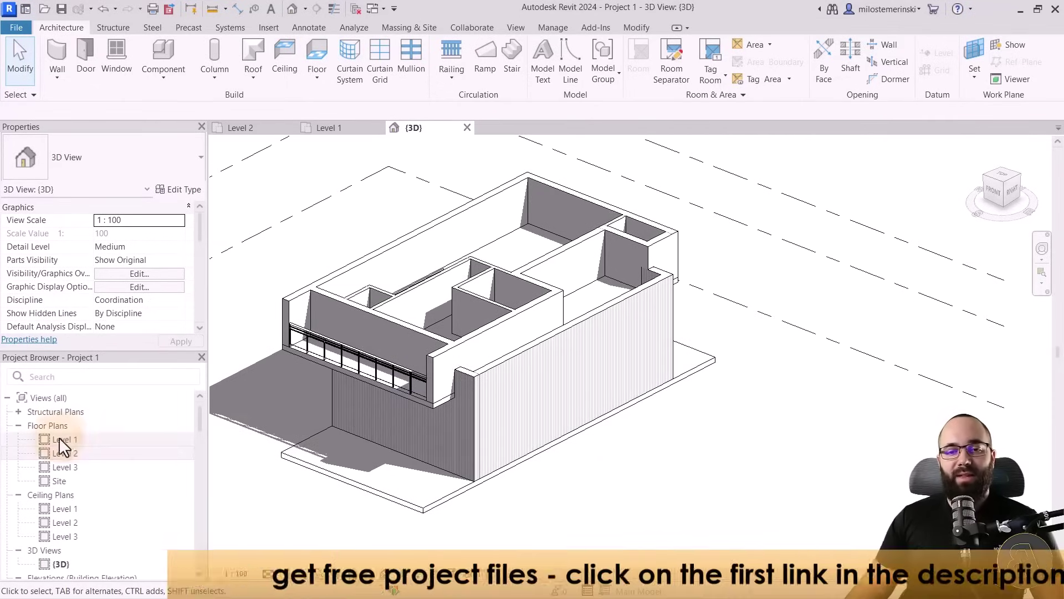
Reopen the Level 1 floor plan and set its underlay base level to None
double_click(55, 437)
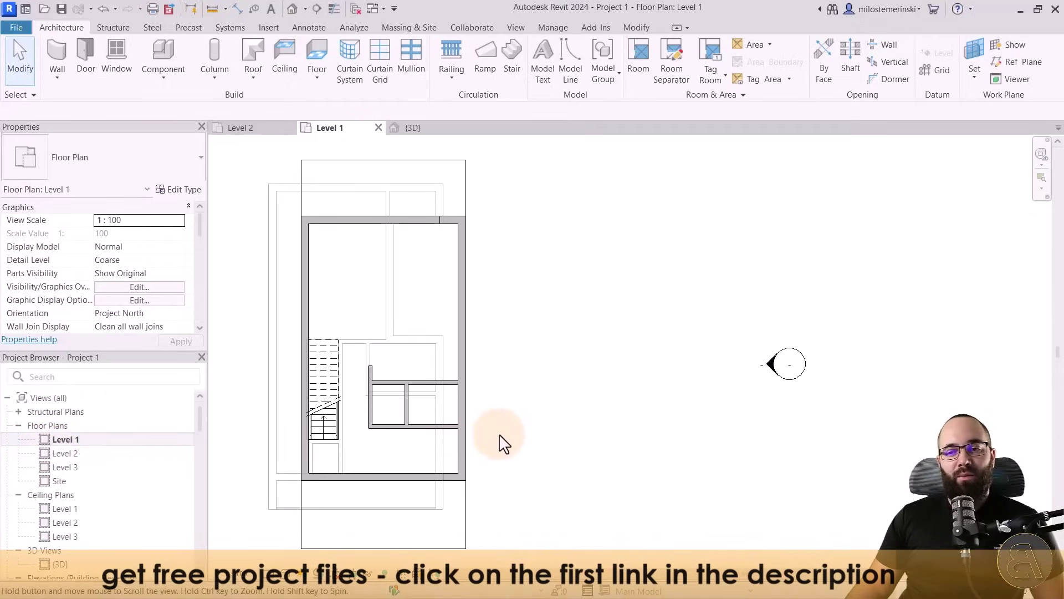
middle_click_drag(502, 444, 521, 451)
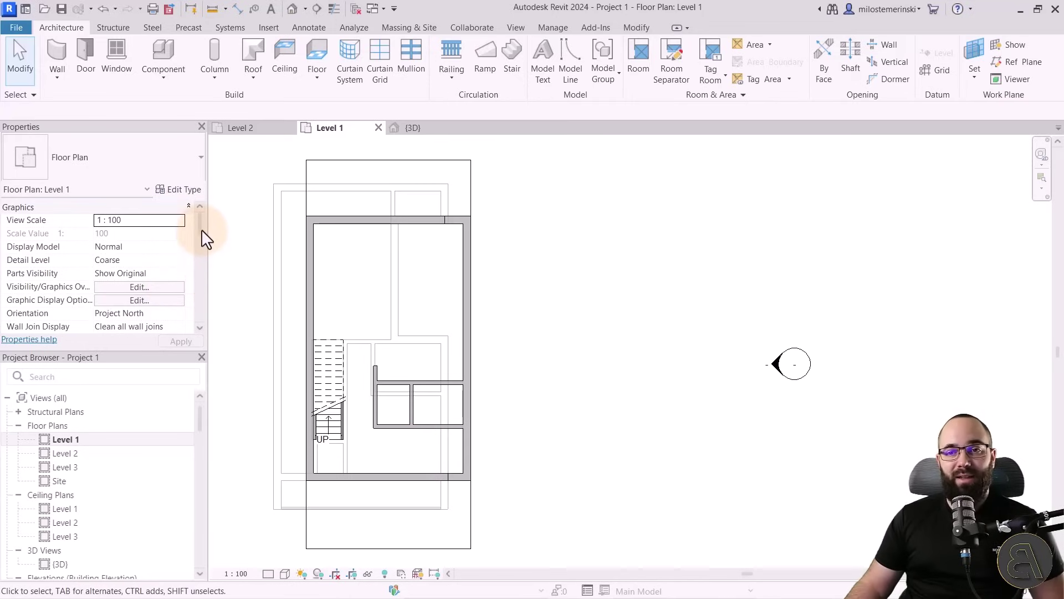
left_click_drag(200, 229, 201, 268)
mouse_move(89, 247)
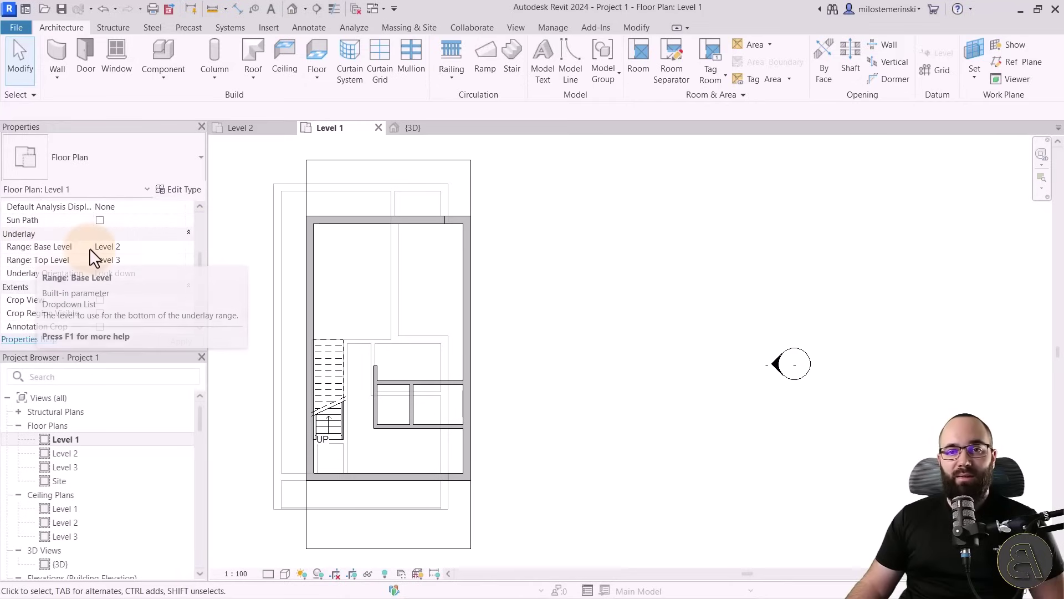
left_click(162, 246)
left_click(166, 248)
left_click(158, 259)
left_click(194, 340)
left_click(595, 371)
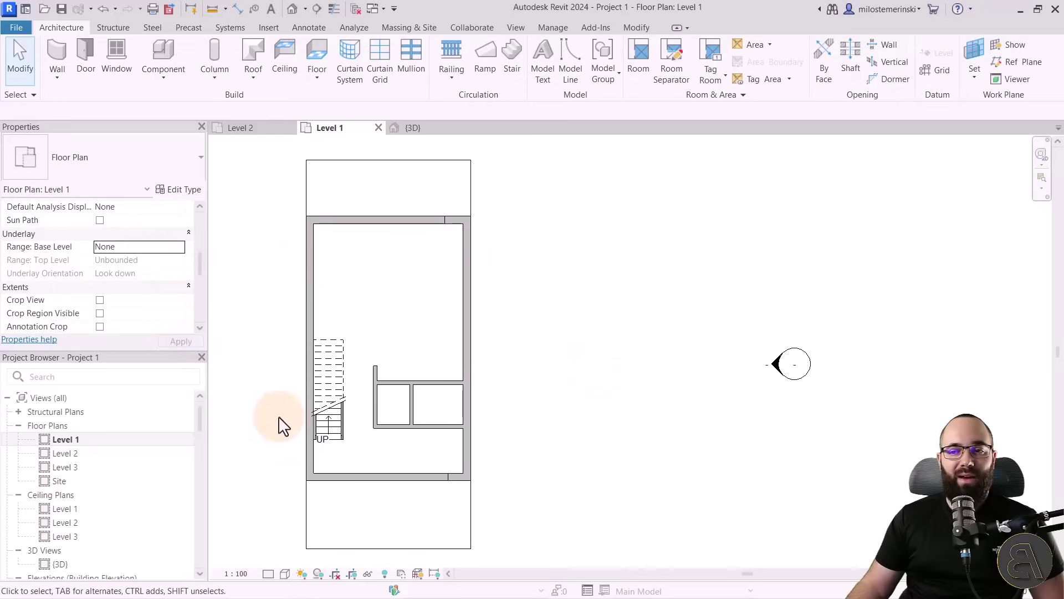
middle_click_drag(544, 418, 538, 417)
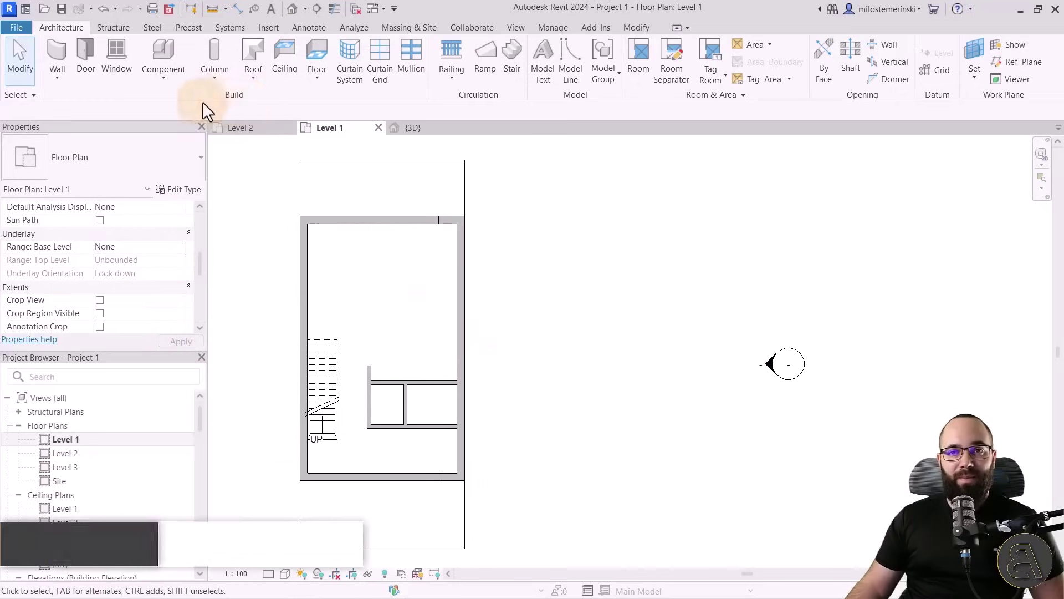
Place a BA_Basic Door 90 x 230cm in the front wall, about 4600 mm from the stair-side wall, opening inward and hinged toward the nearer corner
left_click(84, 71)
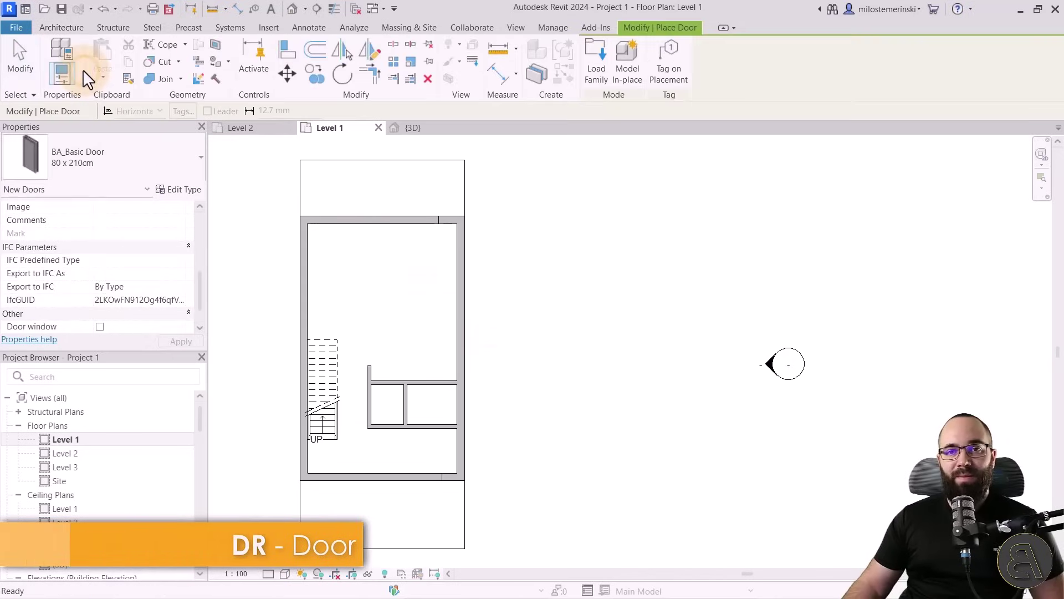
left_click(158, 155)
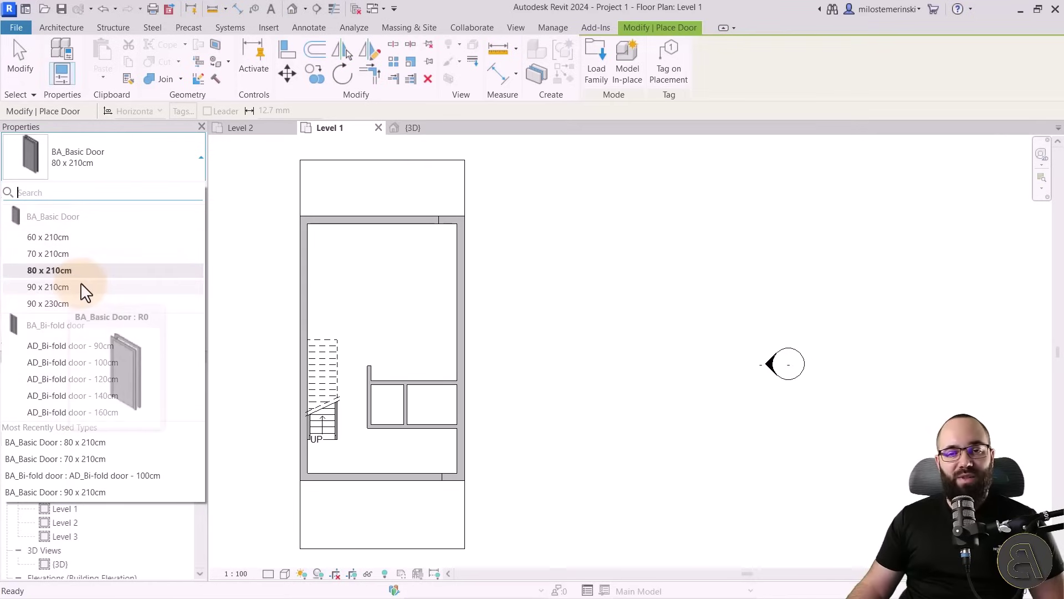
mouse_move(68, 314)
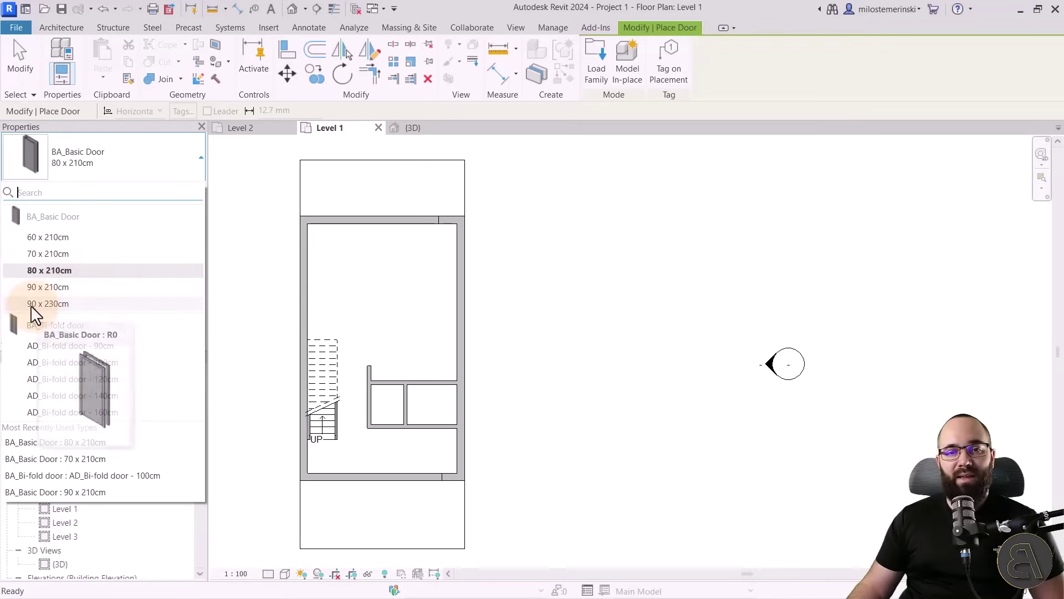
left_click(58, 304)
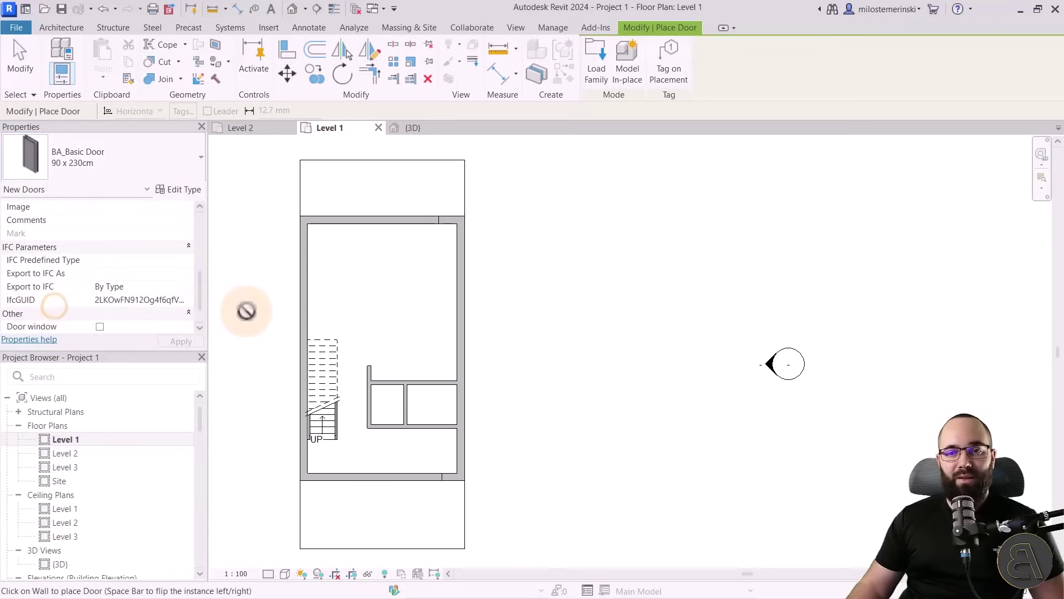
scroll(436, 477, "up", 1)
scroll(436, 476, "up", 1)
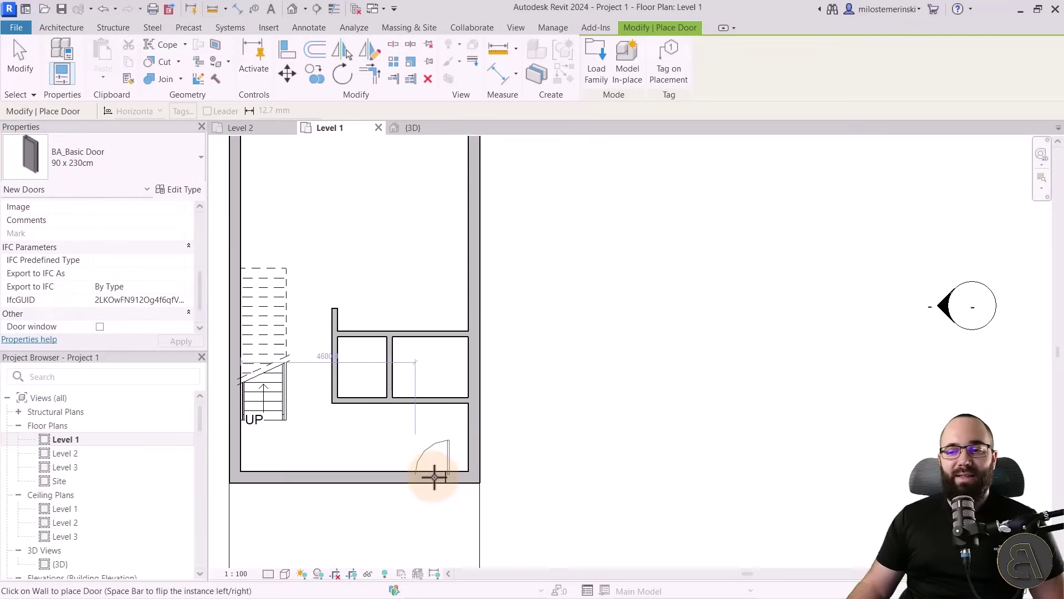
scroll(437, 477, "up", 1)
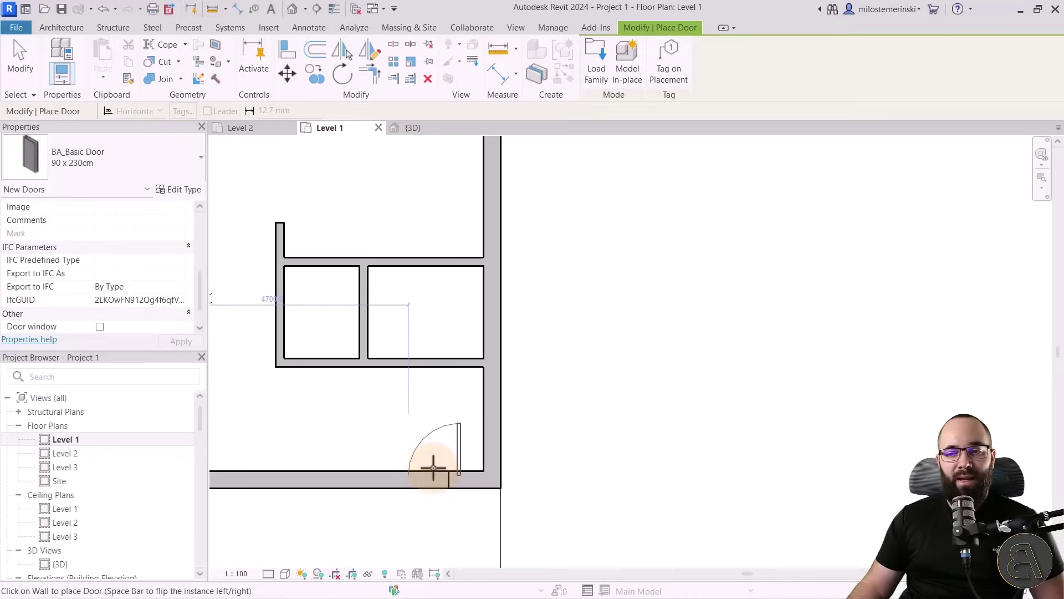
key("space")
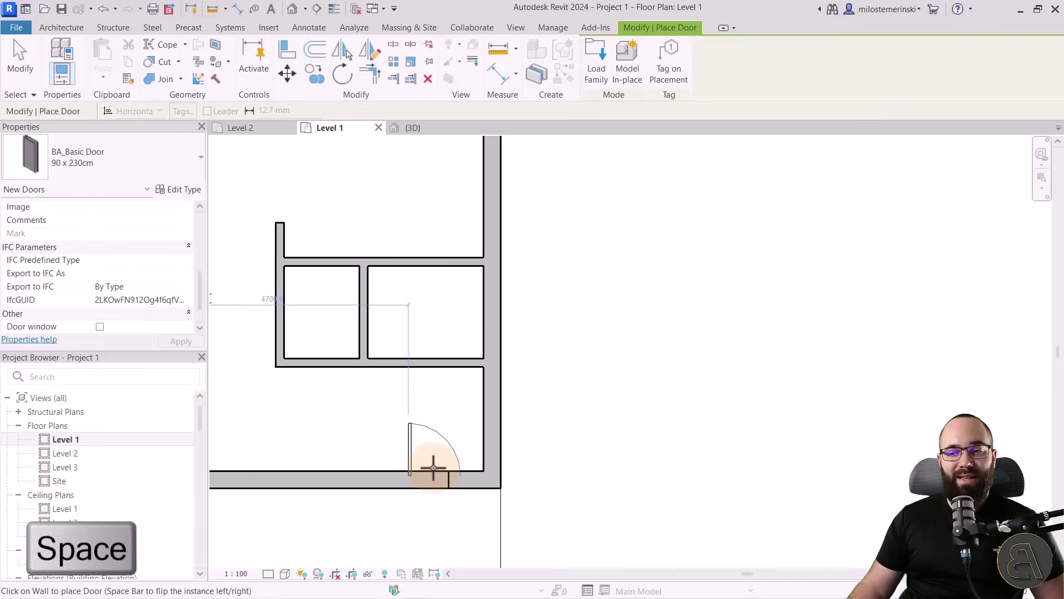
key("space")
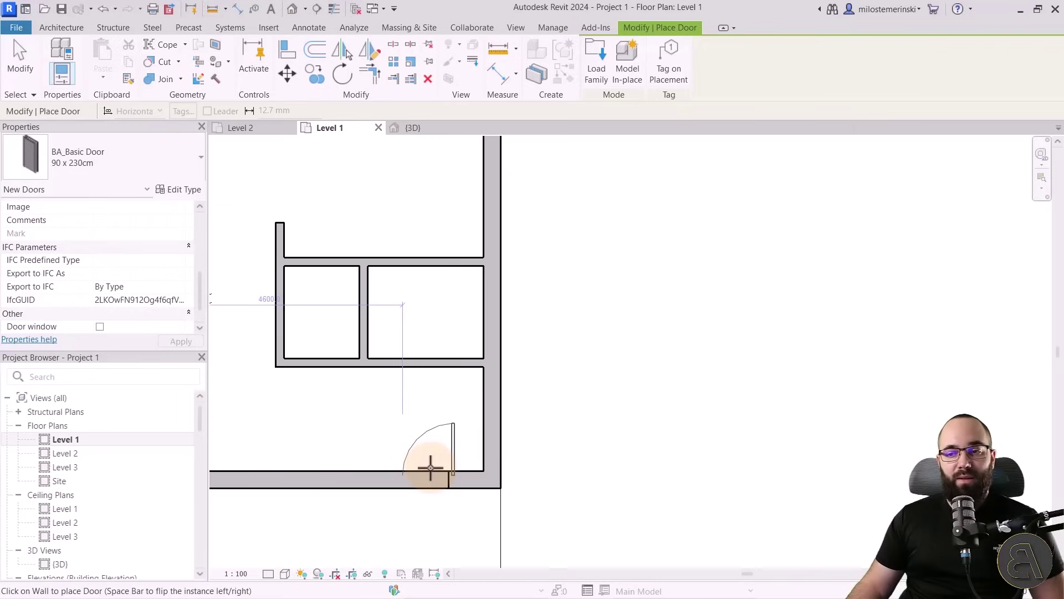
left_click(430, 469)
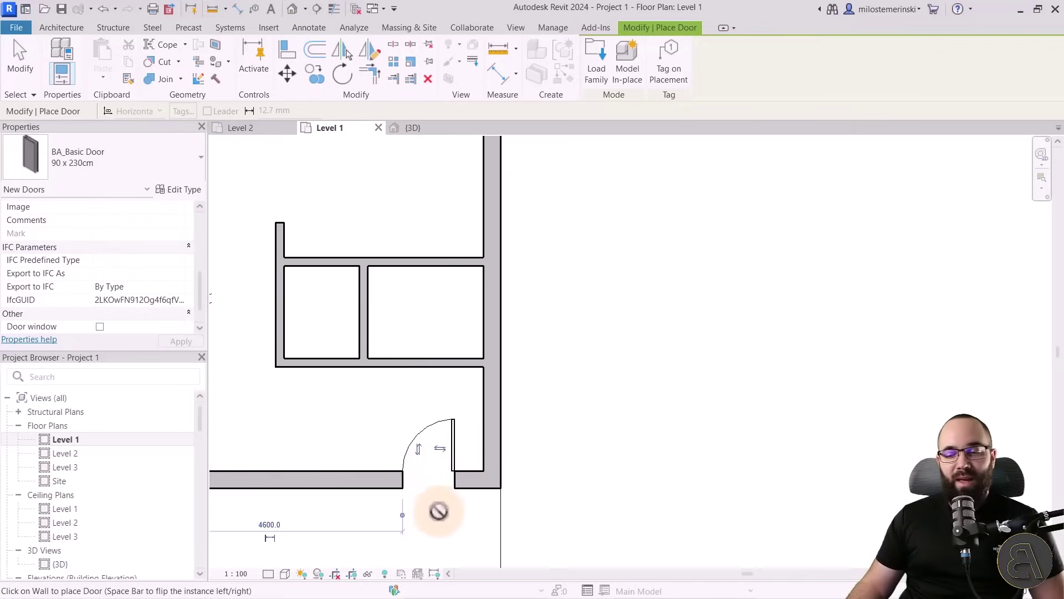
key("Escape")
middle_click_drag(418, 510, 469, 456)
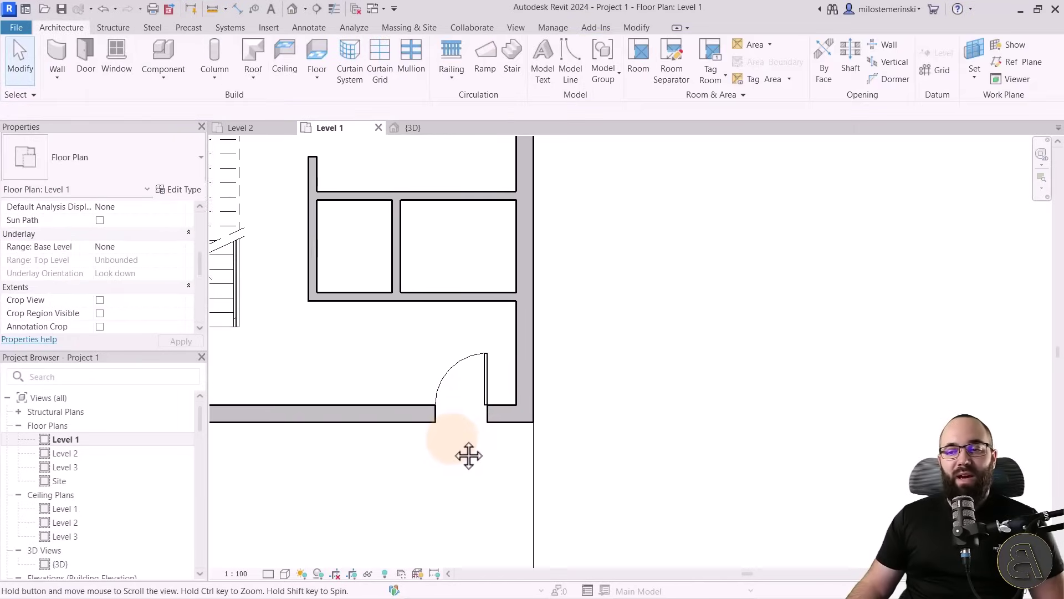
Try flipping the front door's facing and hinge side, returning it to open inward with its hinge near the corner
left_click(477, 388)
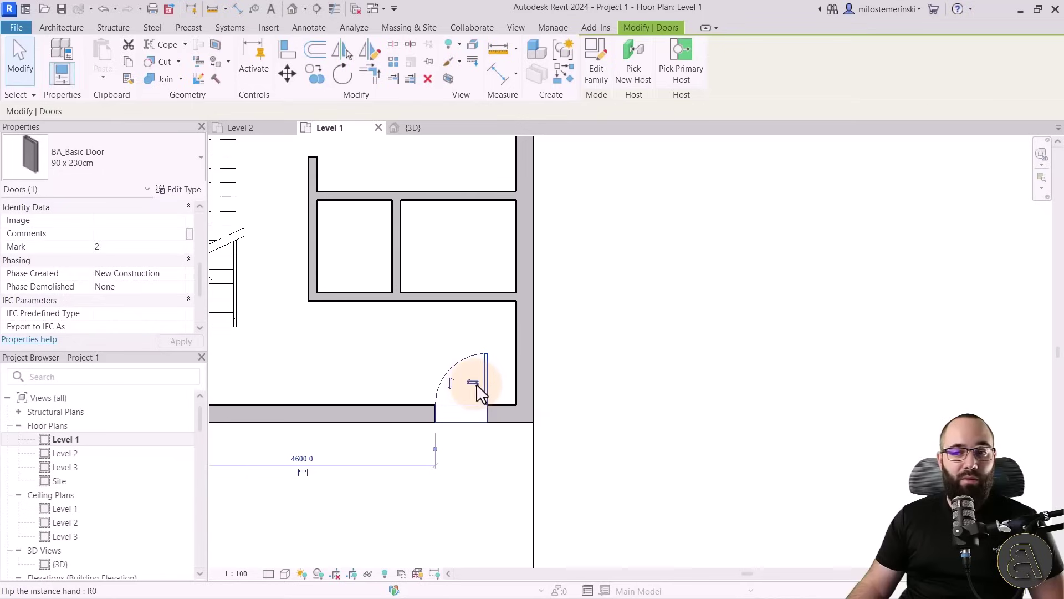
left_click(450, 383)
left_click(449, 386)
left_click(454, 444)
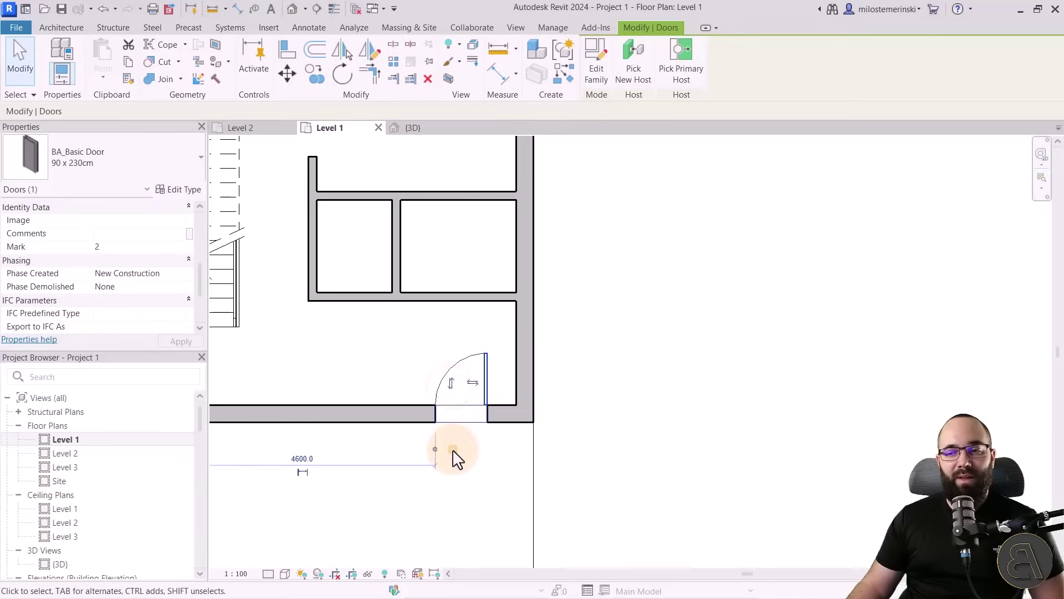
left_click(472, 383)
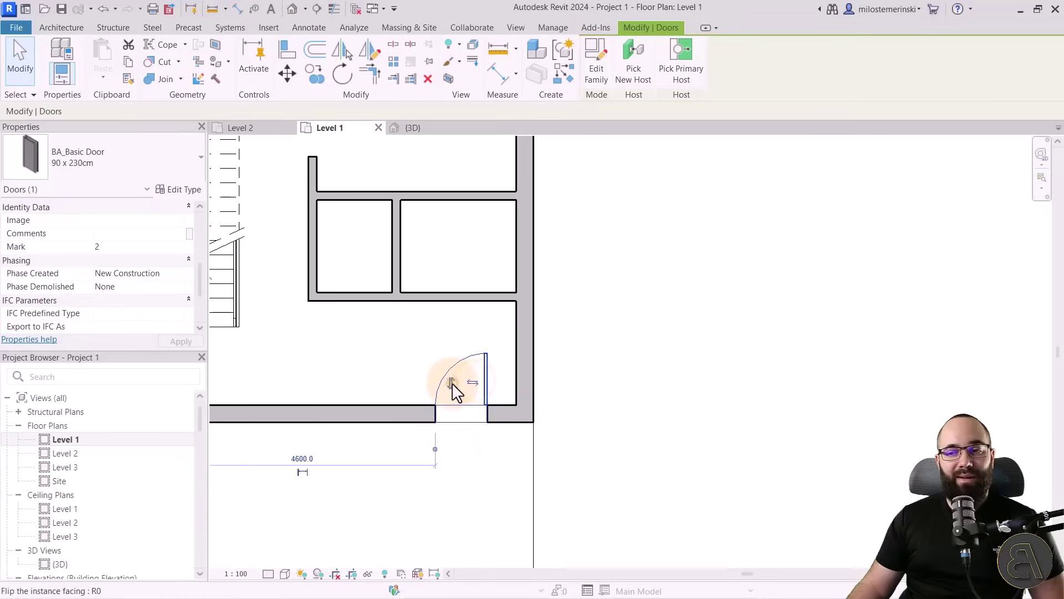
left_click(481, 513)
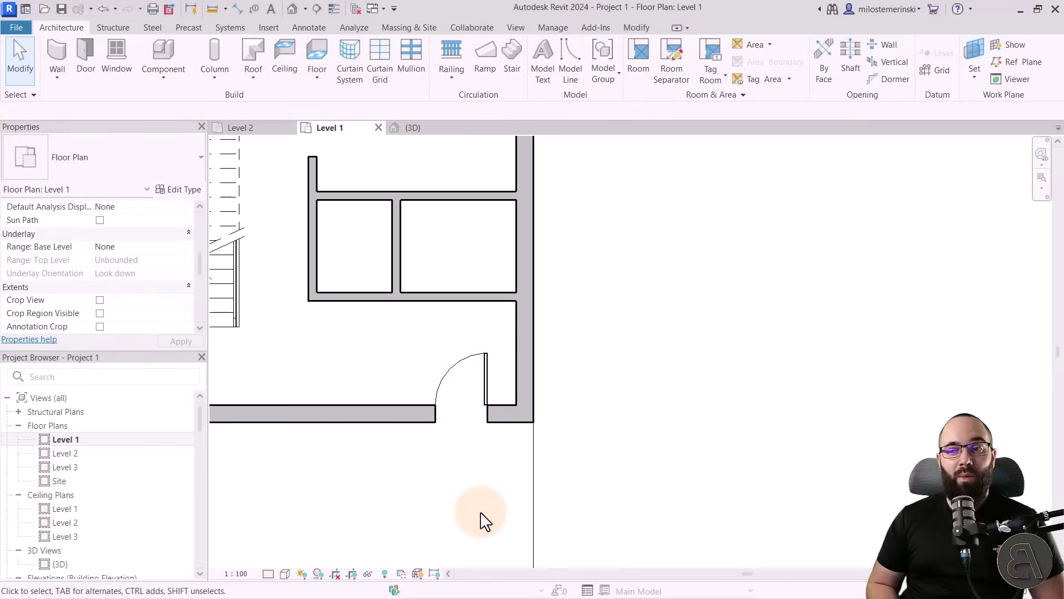
left_click(488, 365)
left_click(450, 384)
left_click(452, 445)
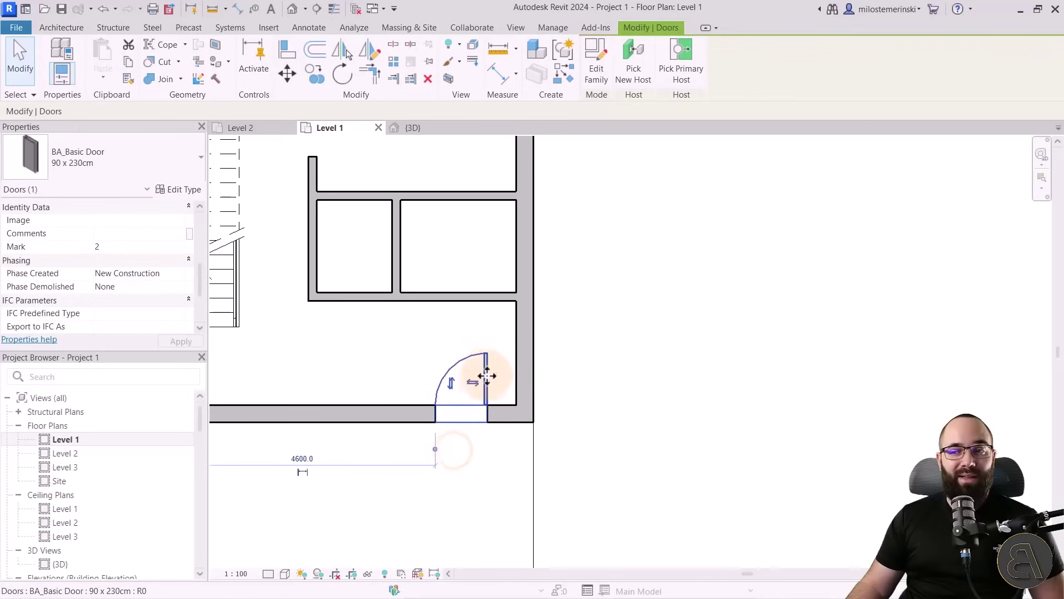
mouse_move(488, 370)
left_mouse_down()
mouse_move(406, 372)
mouse_move(482, 374)
left_mouse_up()
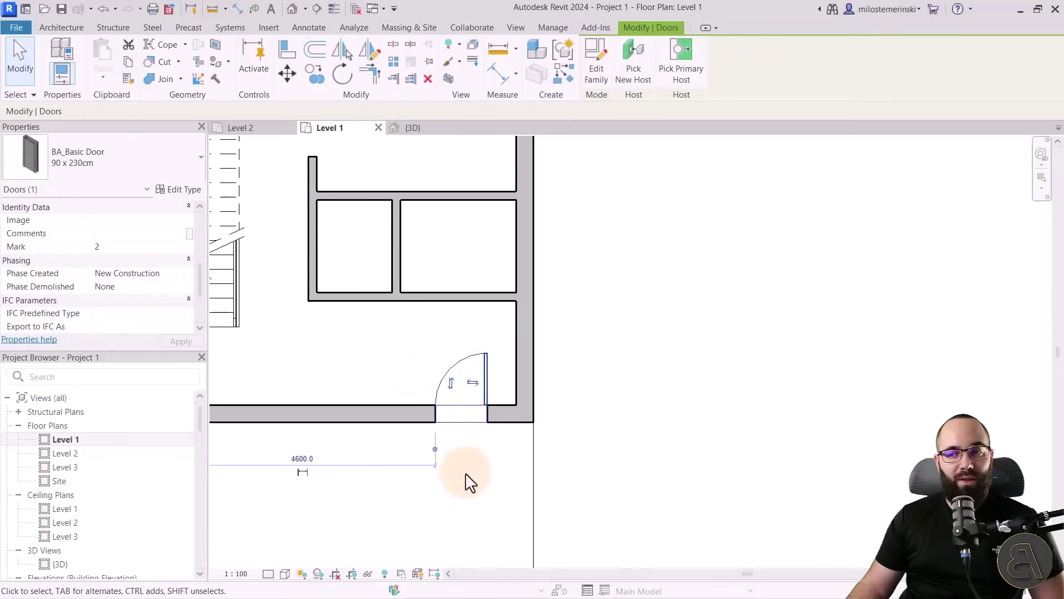
left_click(482, 463)
Place a BA_Basic Door 70 x 210cm in the small room's stair-facing wall, opening inward, 100 mm from the room's front corner
middle_click_drag(410, 456, 429, 497)
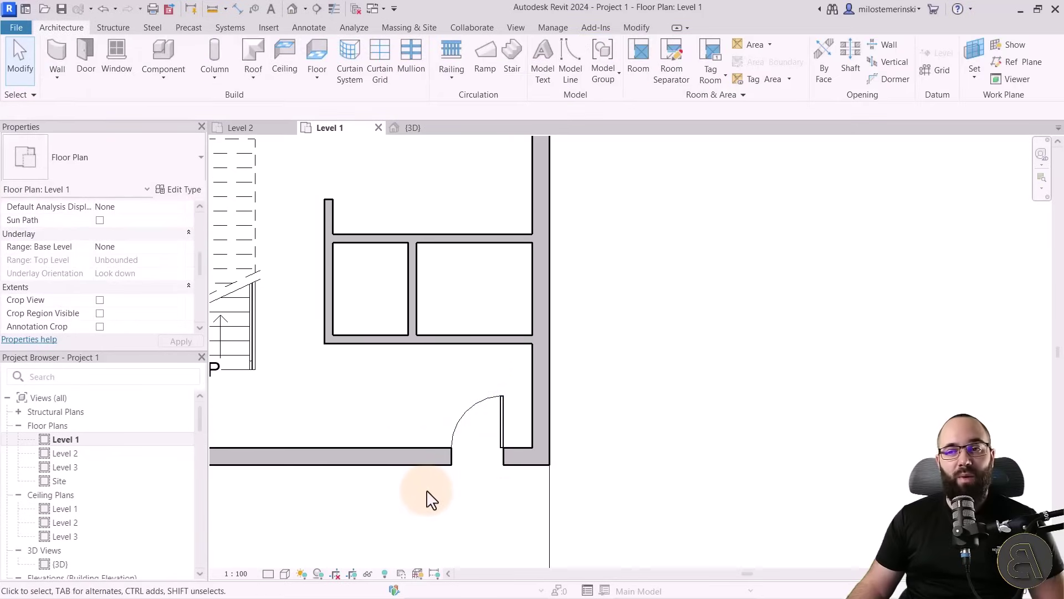
middle_click_drag(371, 396, 404, 423)
scroll(404, 423, "down", 1)
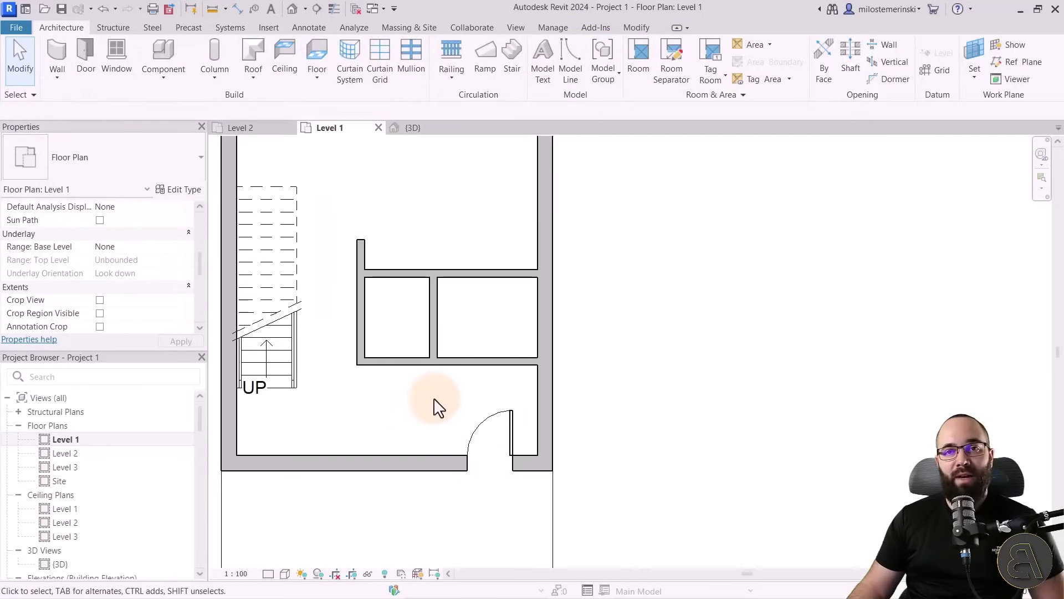
left_click(85, 71)
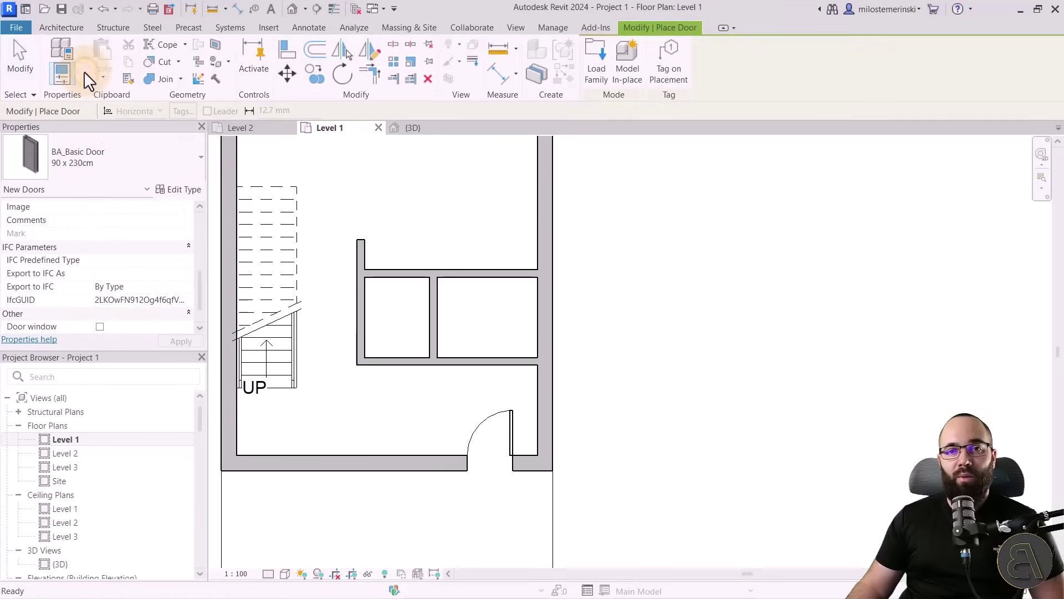
left_click(89, 169)
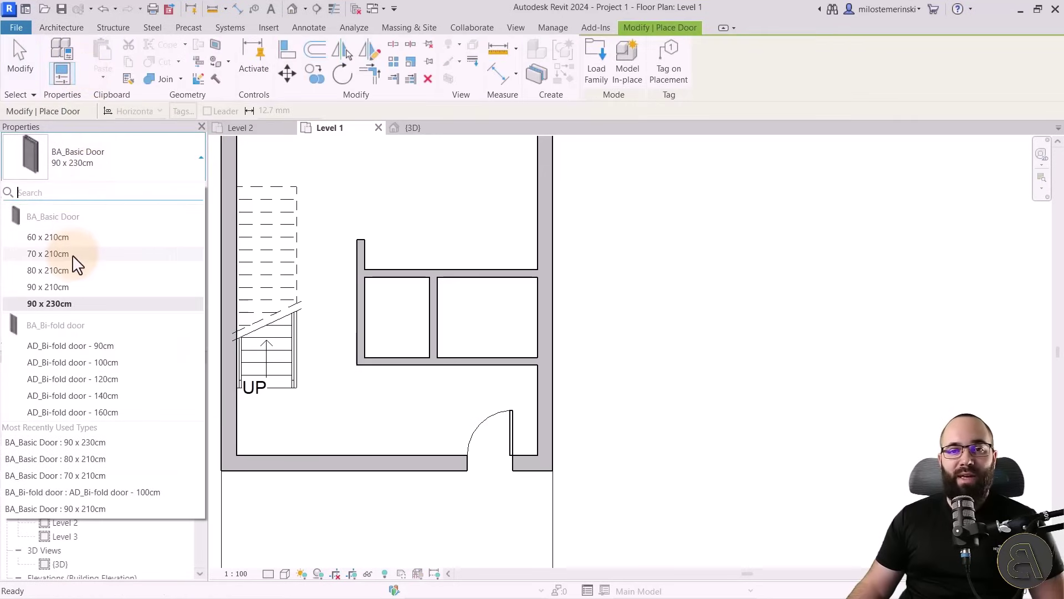
left_click(73, 255)
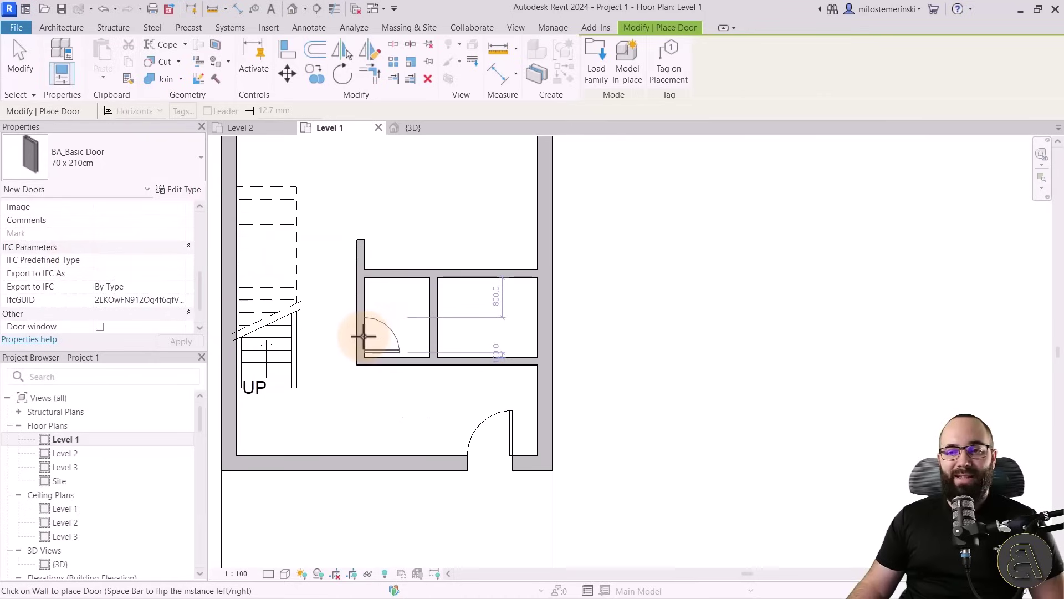
left_click(362, 336)
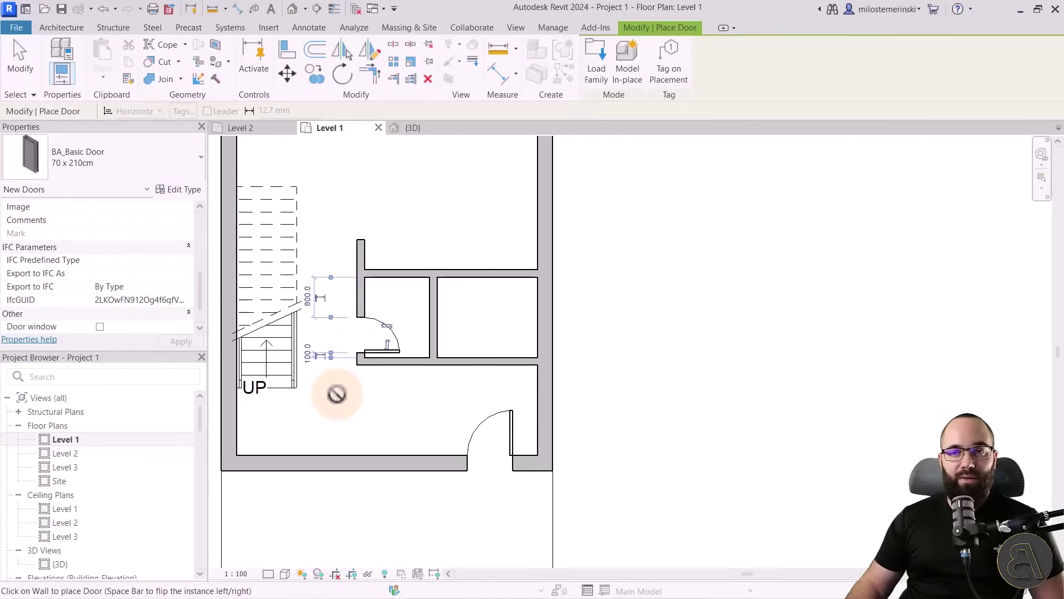
Place a 100cm BA_Bi-fold door centred in the wall facing the entrance, 500 mm from each side wall, and end door placement
left_click(163, 169)
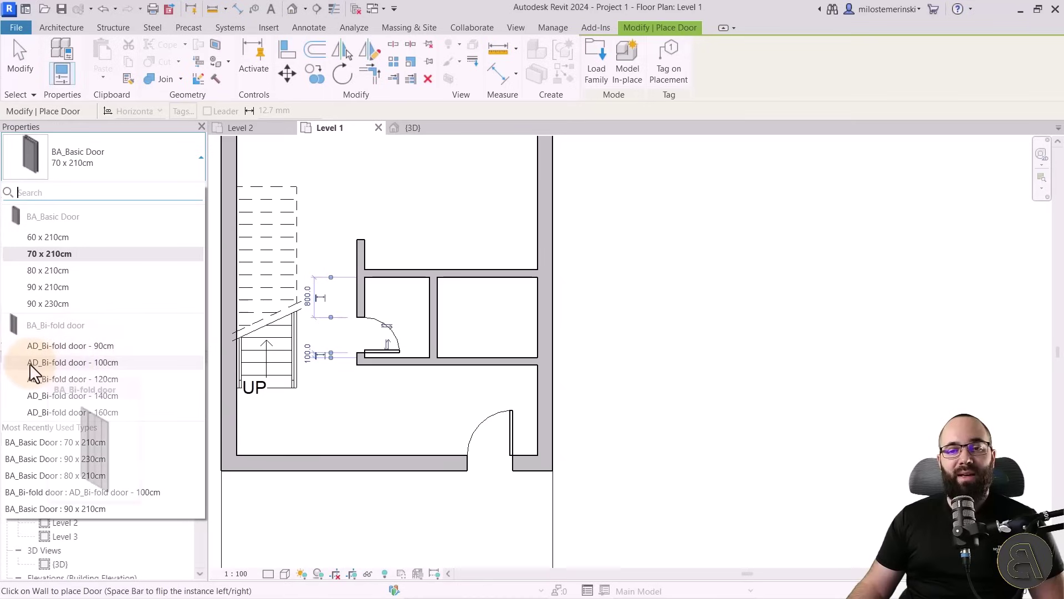
left_click(72, 362)
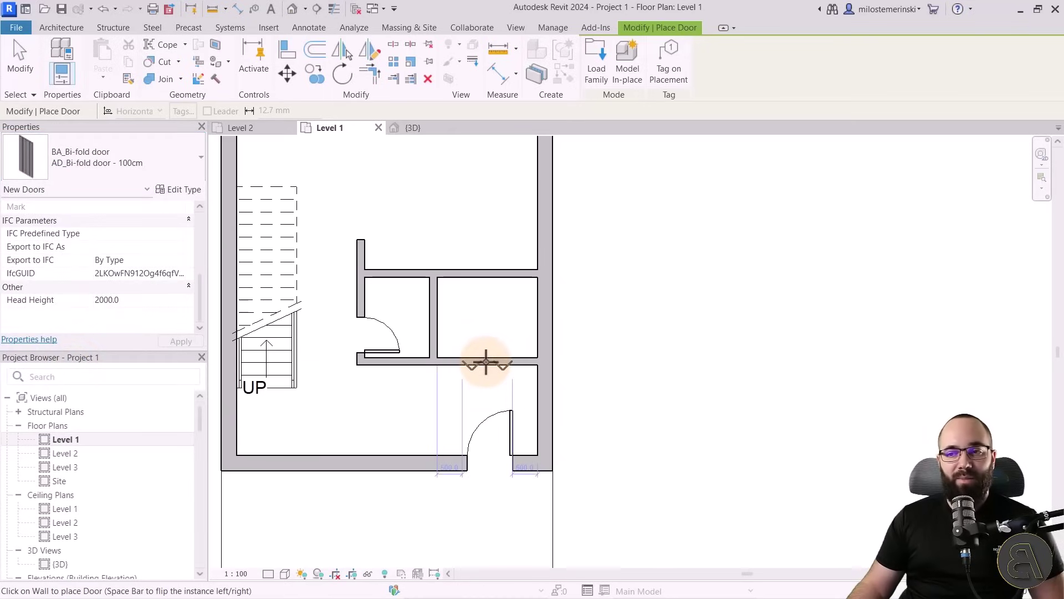
scroll(486, 363, "up", 3)
middle_click_drag(488, 362, 471, 263)
scroll(471, 263, "up", 1)
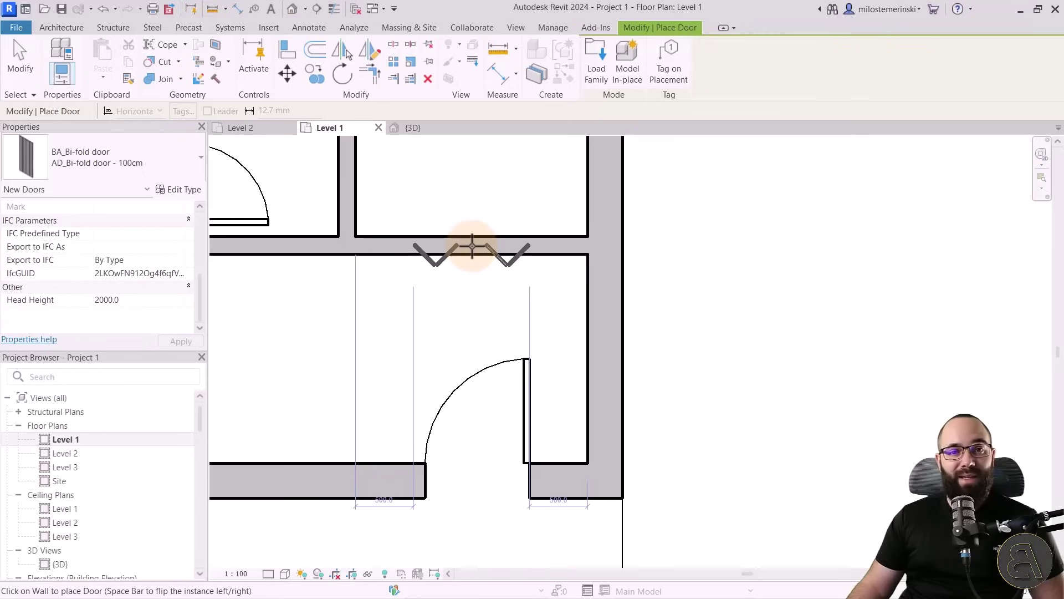
left_click(473, 246)
middle_click_drag(432, 288, 441, 363)
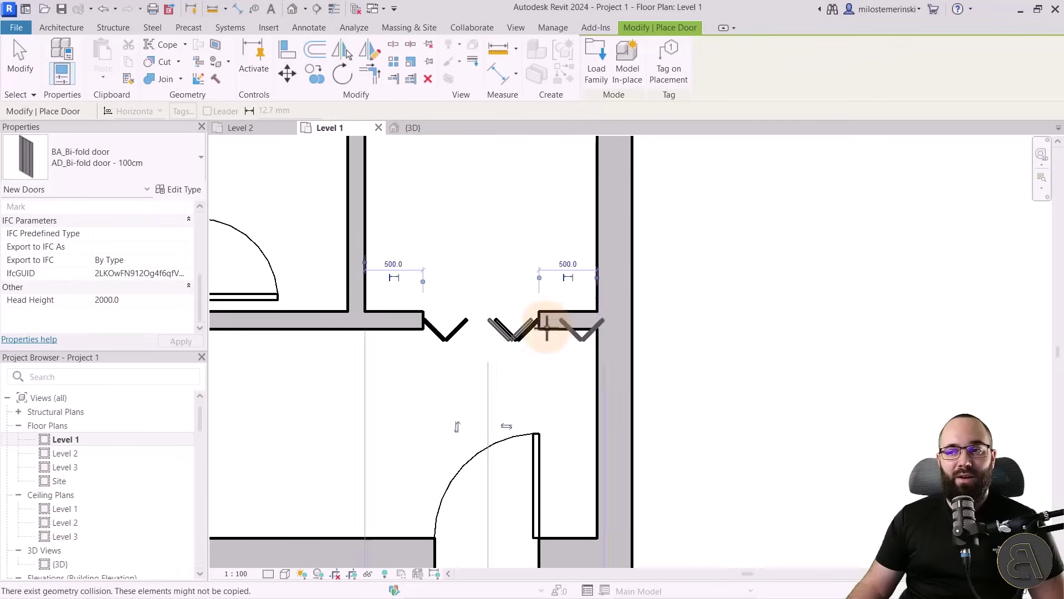
scroll(542, 376, "down", 4)
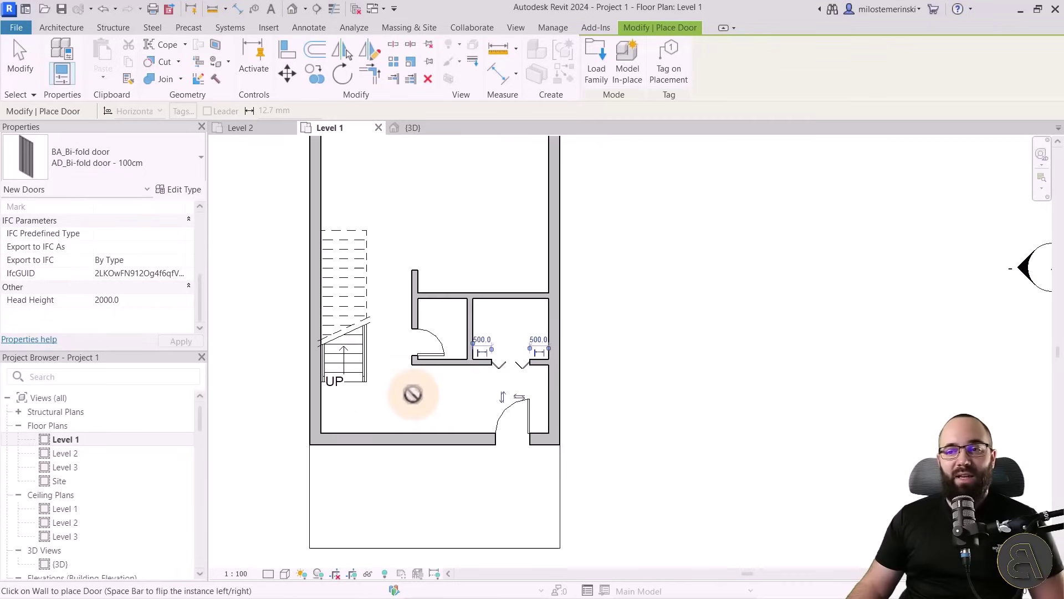
key("Escape")
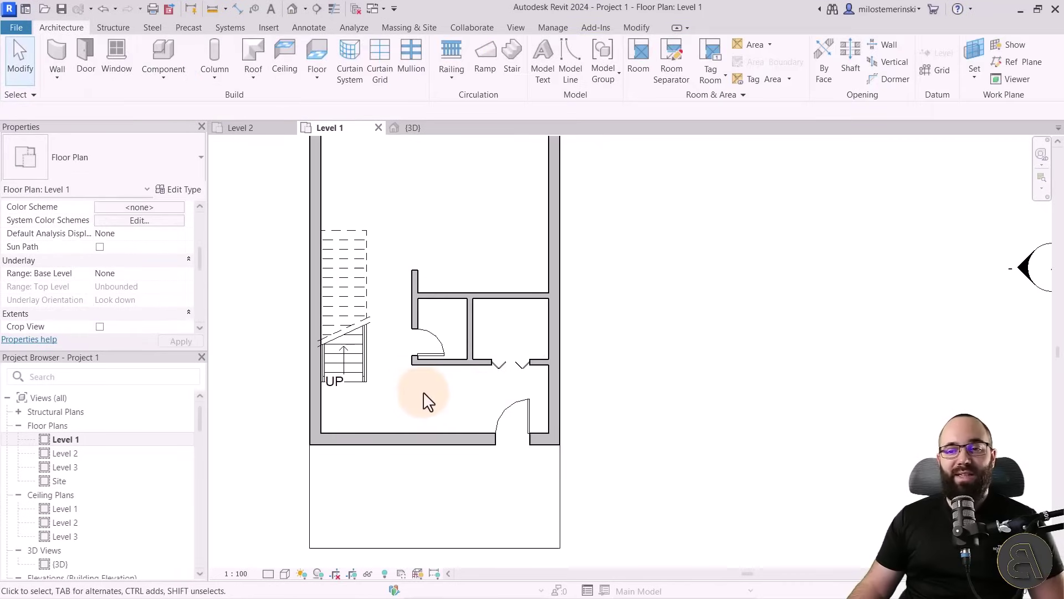
In the Level 2 floor plan, place a BA_Basic Door 80 x 210cm in the short wall beside the stair top, 75 mm from each side
double_click(69, 453)
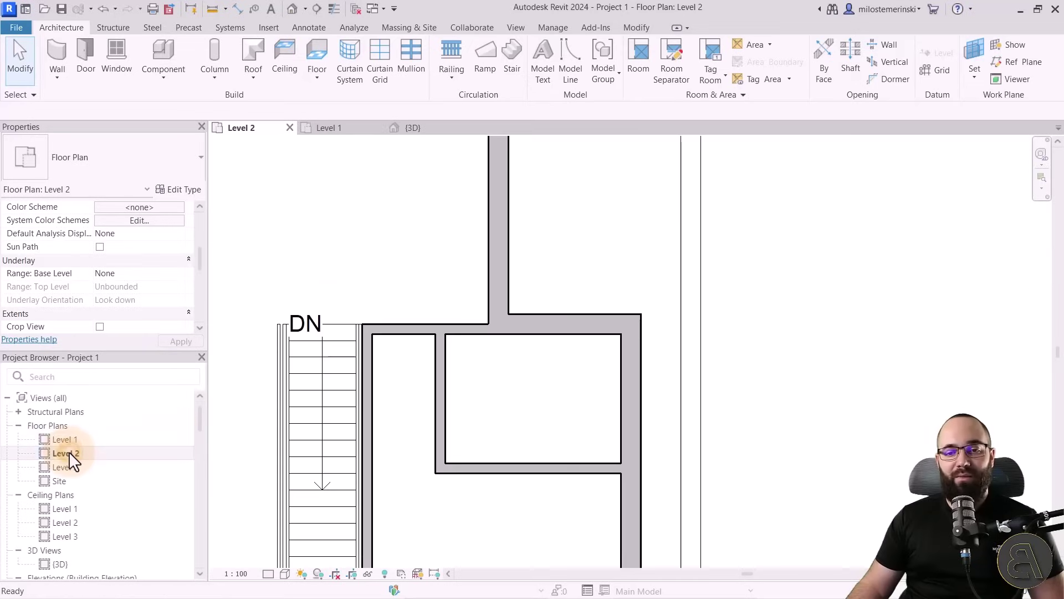
scroll(534, 371, "down", 4)
scroll(517, 332, "up", 2)
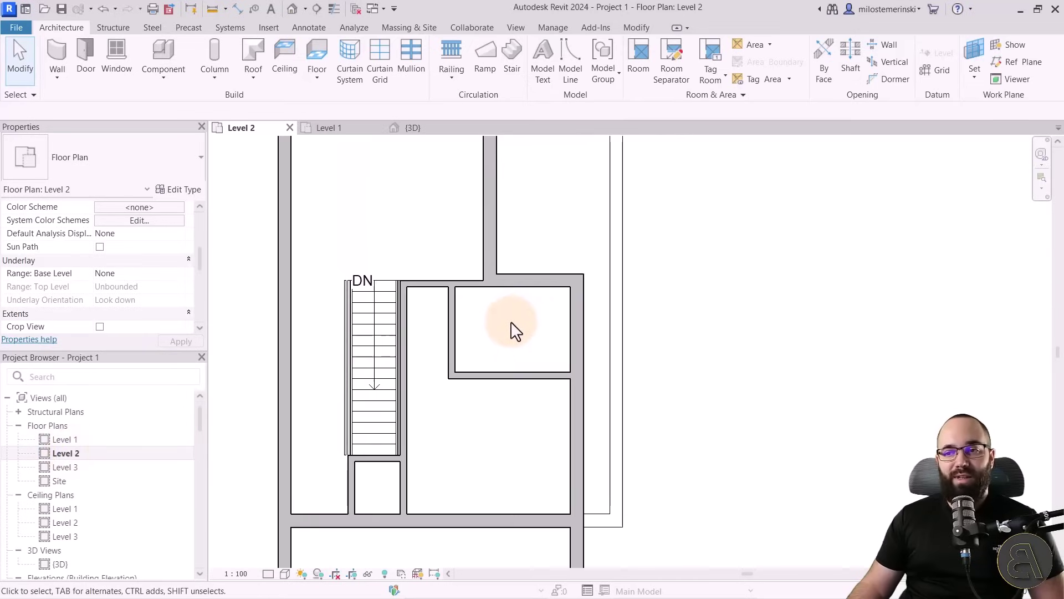
scroll(517, 332, "down", 3)
middle_click_drag(511, 332, 513, 396)
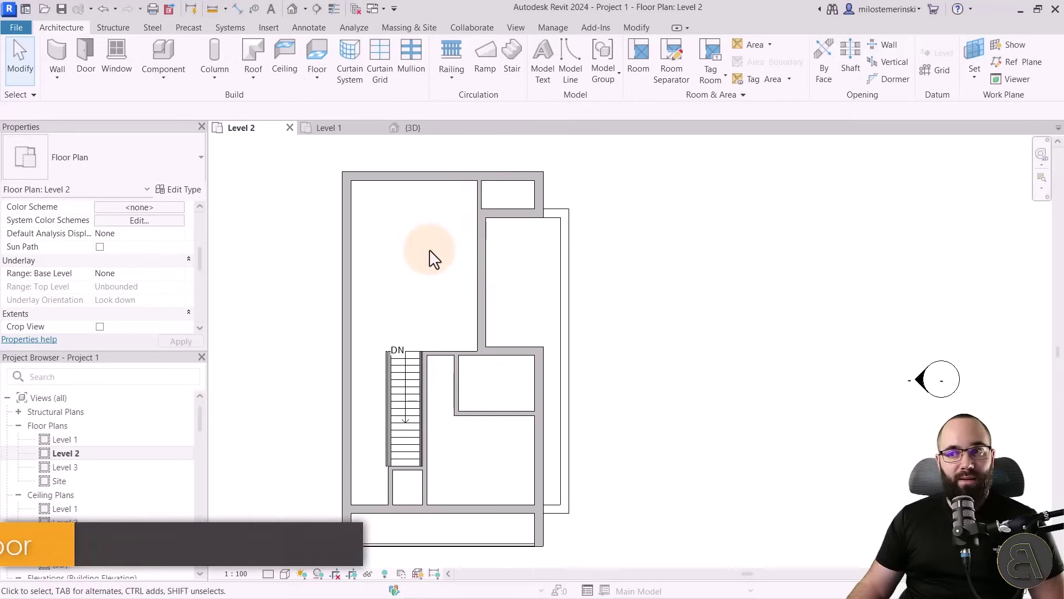
left_click(78, 73)
left_click(104, 155)
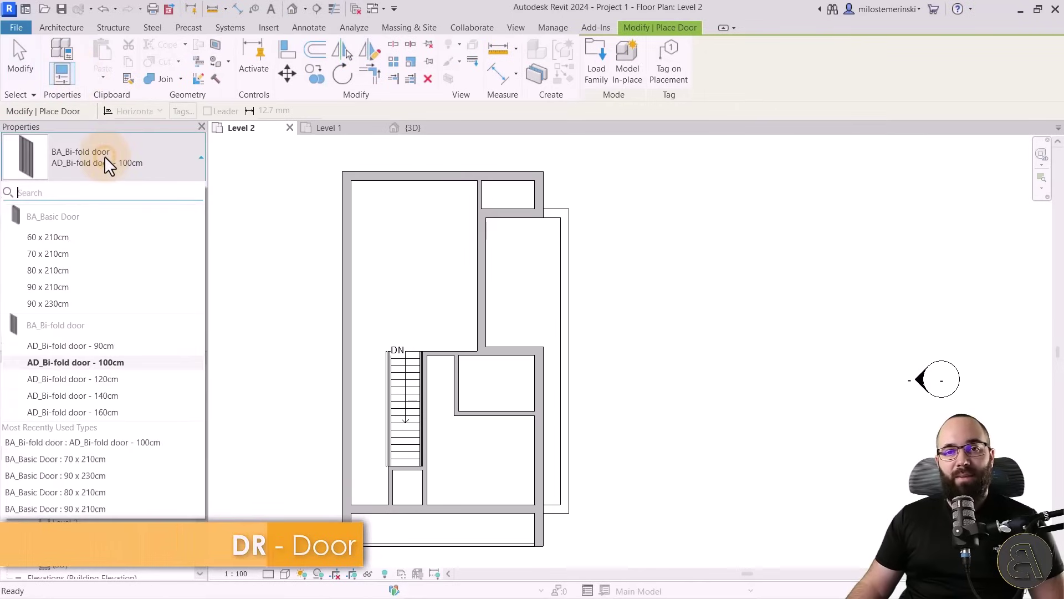
left_click(52, 270)
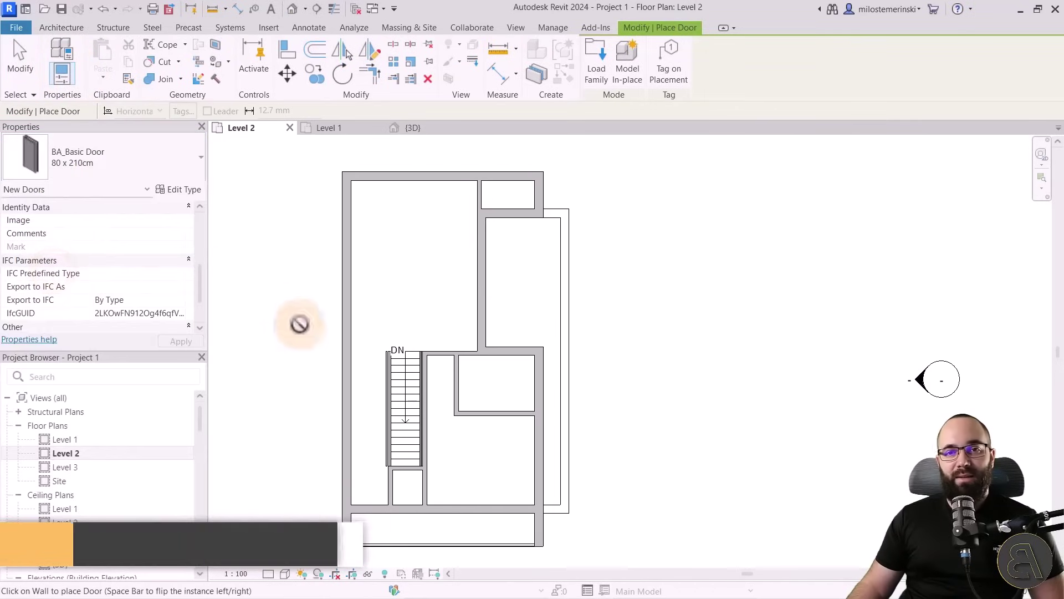
scroll(442, 376, "up", 3)
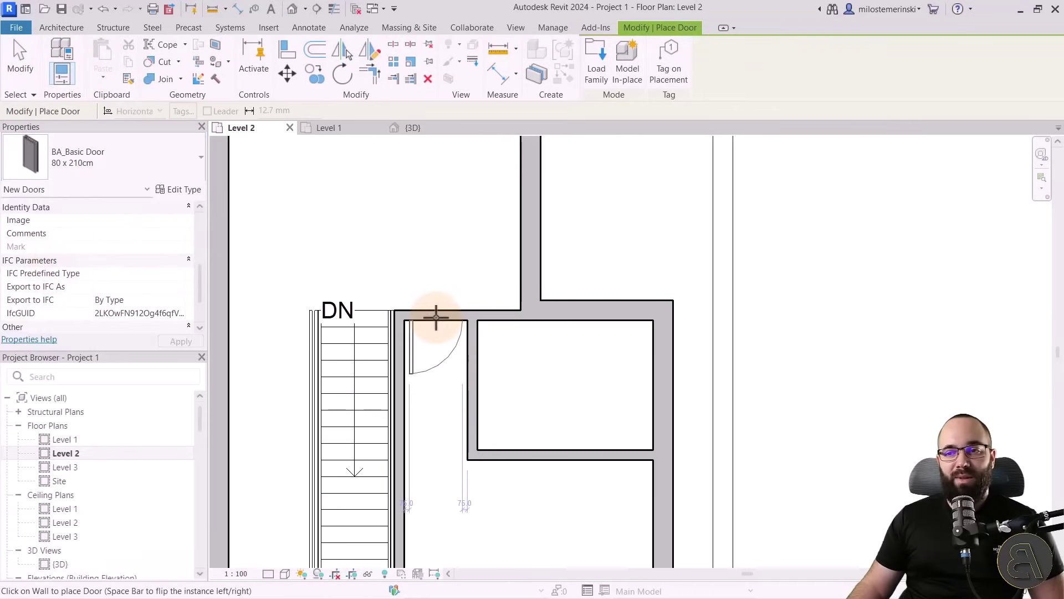
left_click(436, 317)
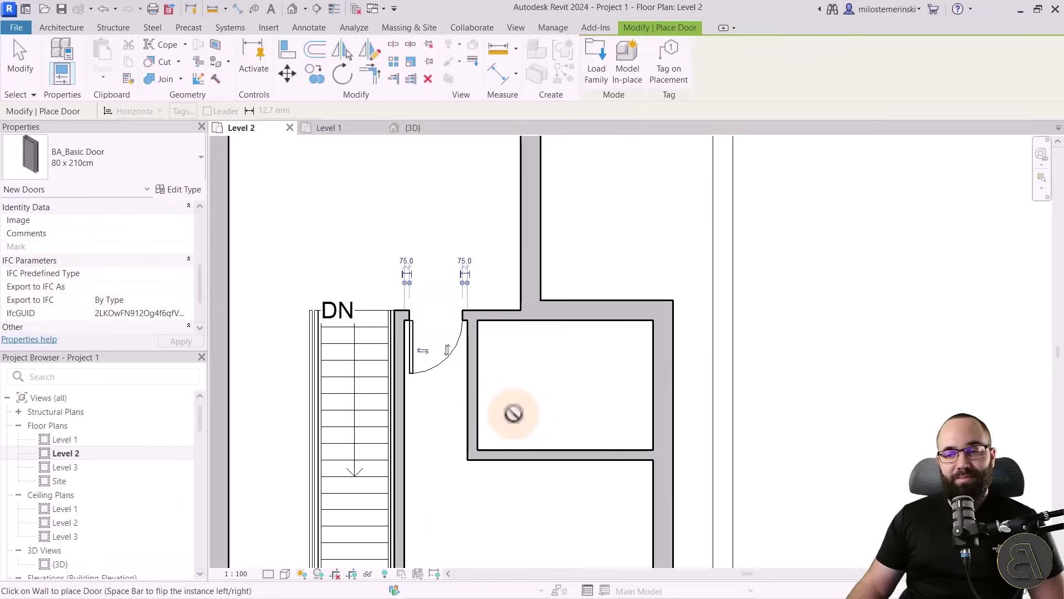
Place a BA_Basic Door 70 x 210cm in the small inner room's stair-side wall, opening inward, 100 mm from its front corner
left_click(111, 161)
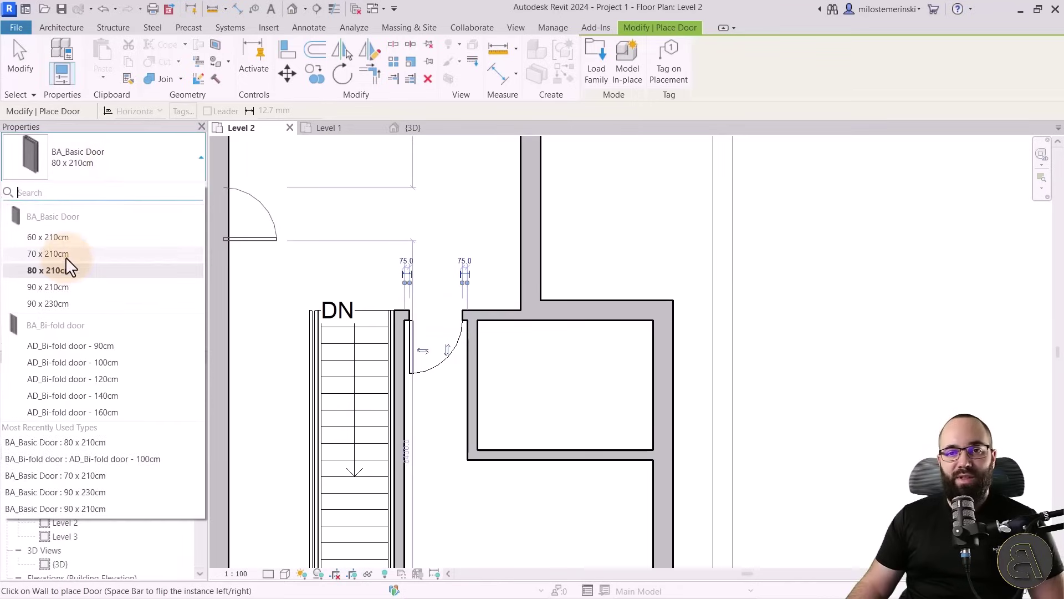
left_click(62, 255)
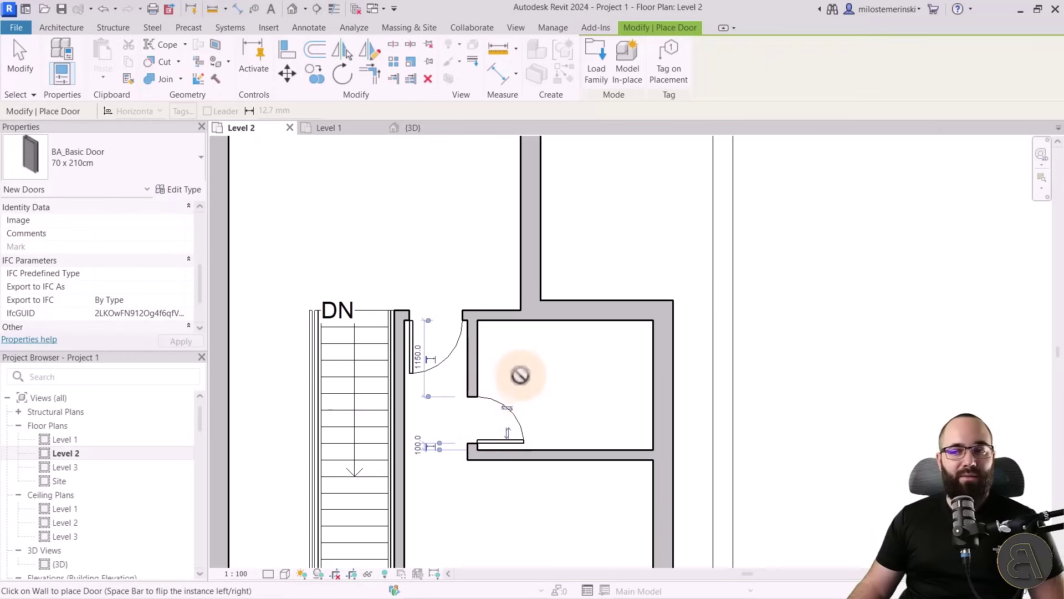
scroll(520, 380, "down", 3)
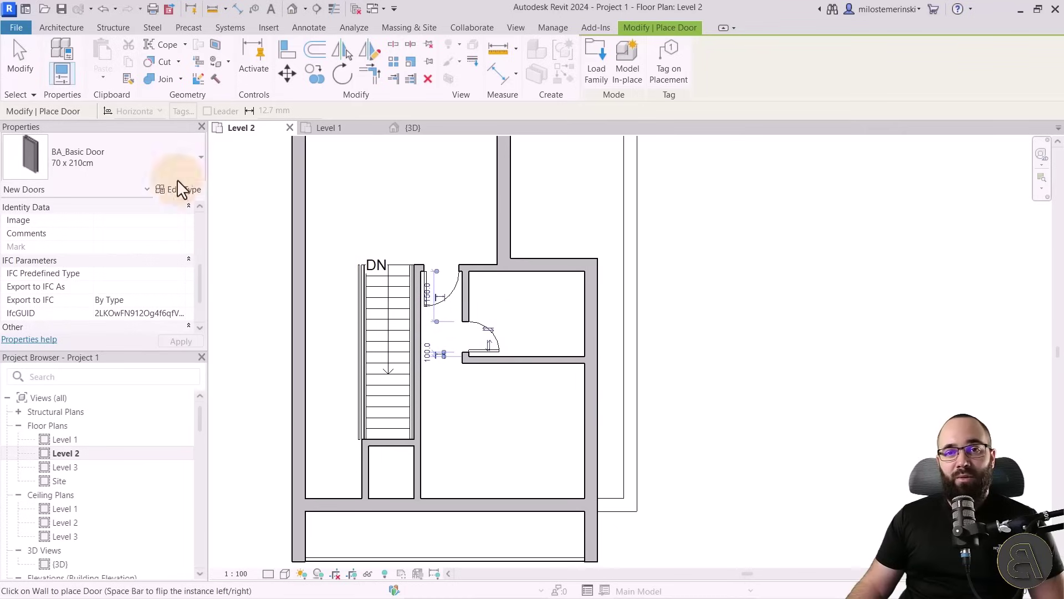
Place a 90cm BA_Bi-fold door centred in the wall of the closet below the stair, 150 mm from each end, folding toward the bedroom
left_click(123, 160)
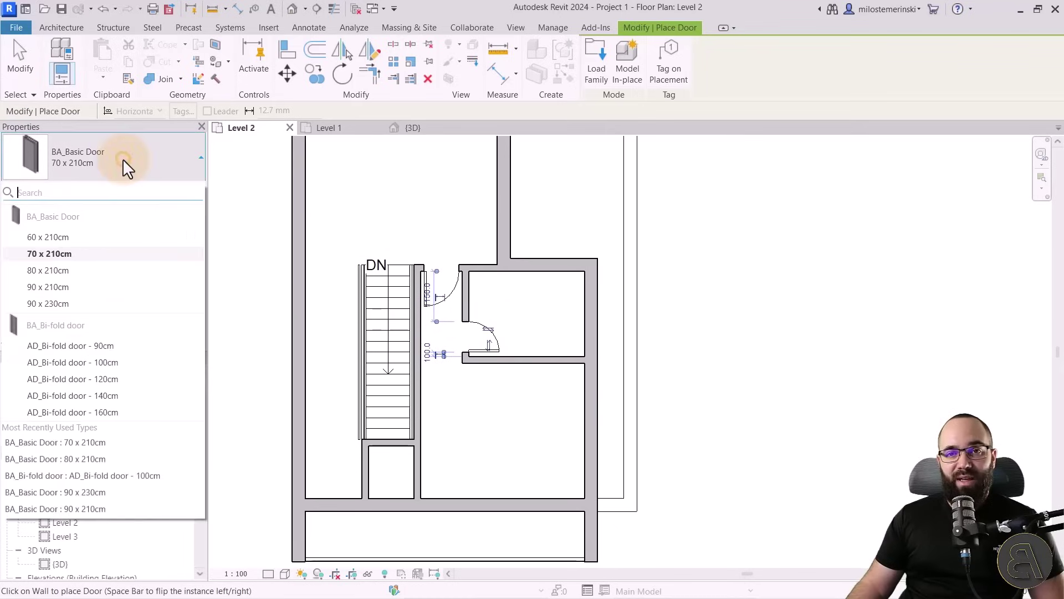
left_click(78, 345)
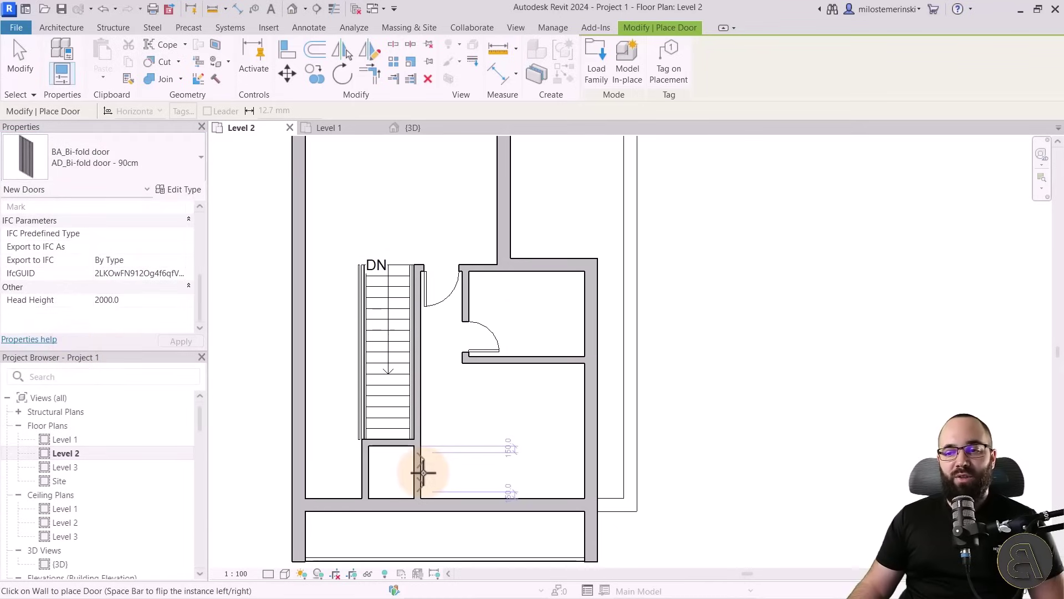
scroll(423, 473, "up", 2)
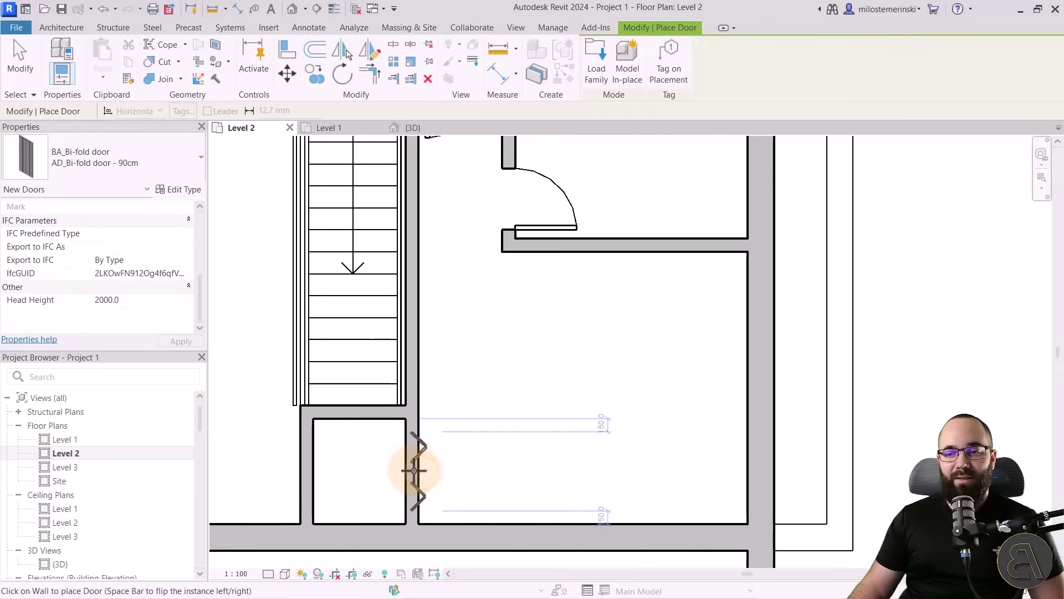
Place another 90cm bi-fold door centred in the rear corner closet's wall, 50 mm from each end, folding toward the large room
scroll(452, 349, "down", 4)
scroll(423, 383, "up", 5)
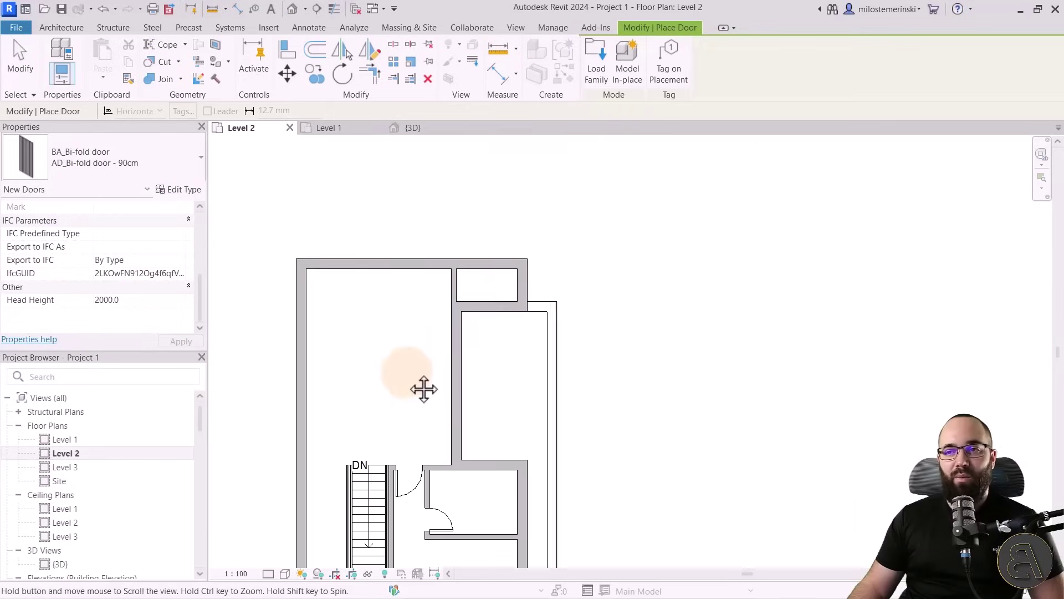
scroll(465, 292, "up", 3)
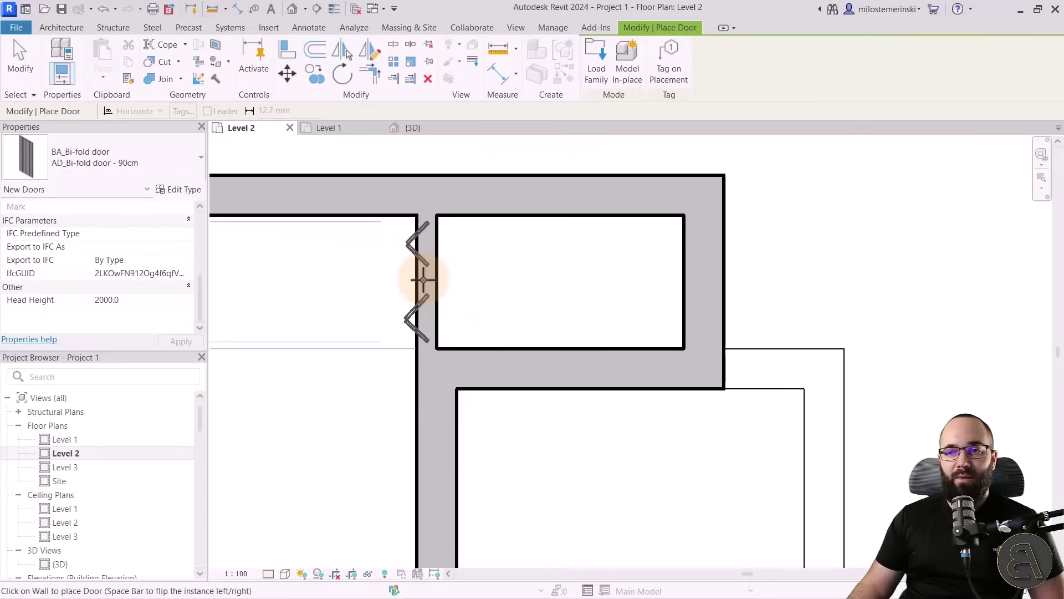
middle_click_drag(423, 280, 621, 305)
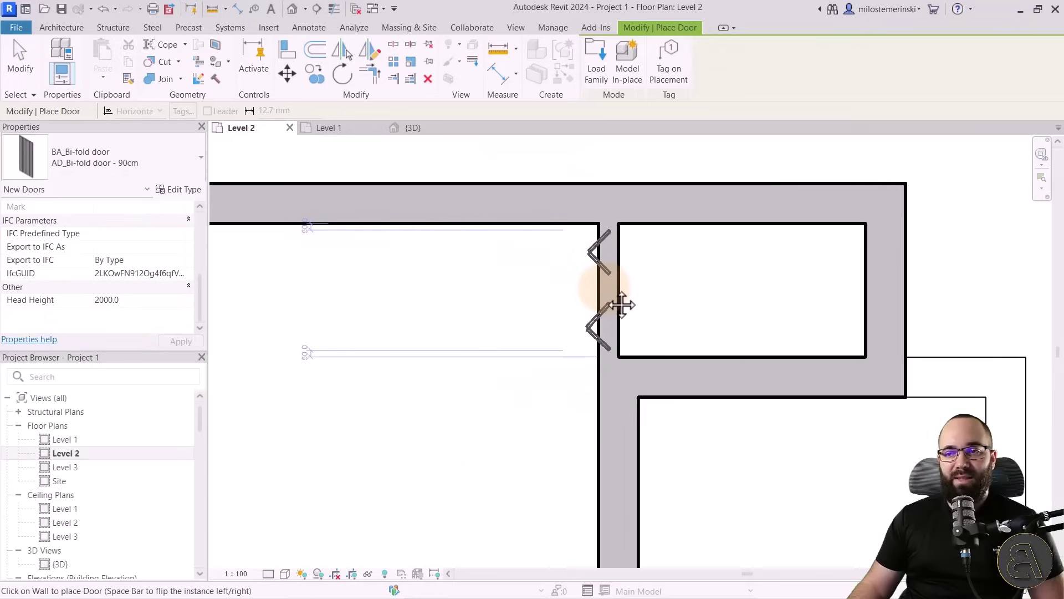
scroll(421, 283, "down", 5)
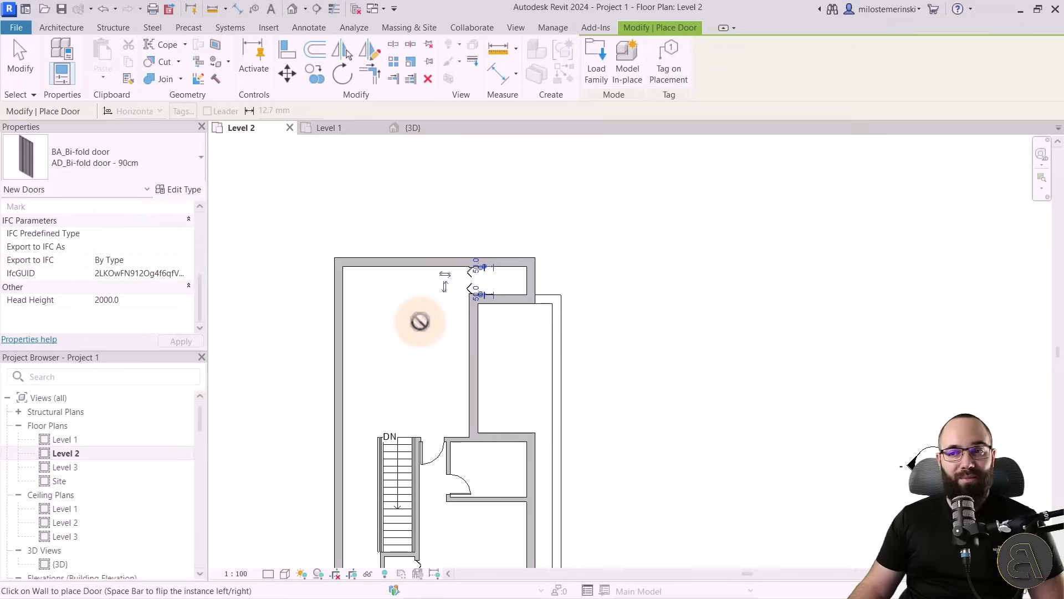
On Level 1, place two BA_Window 900 x 1600mm windows in the front wall near the stair, 200 mm from the side wall and 300 mm apart
key("Escape")
middle_click_drag(409, 350, 420, 306)
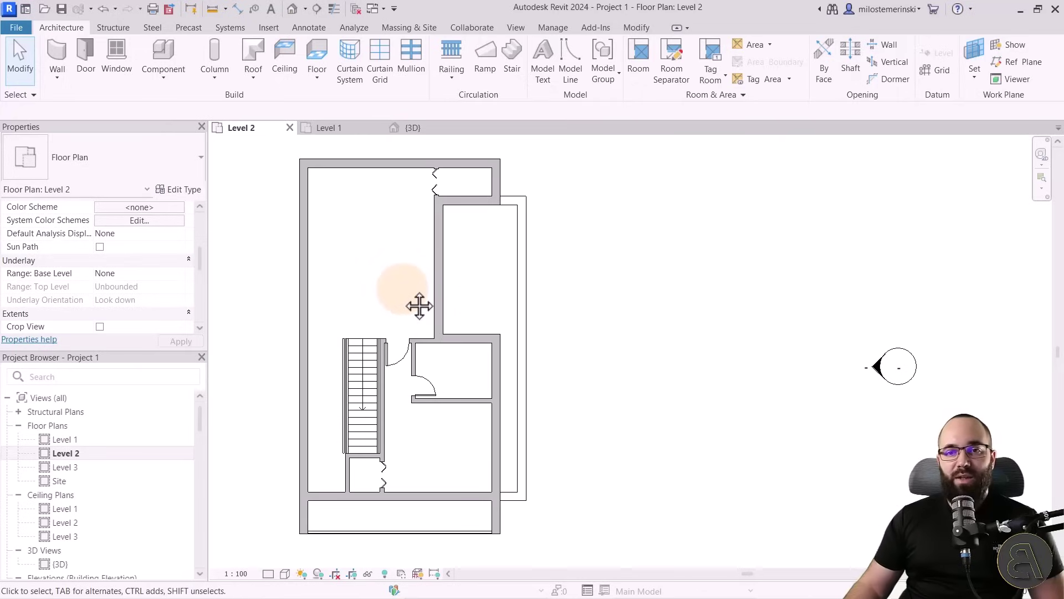
left_click(328, 127)
left_click(490, 239)
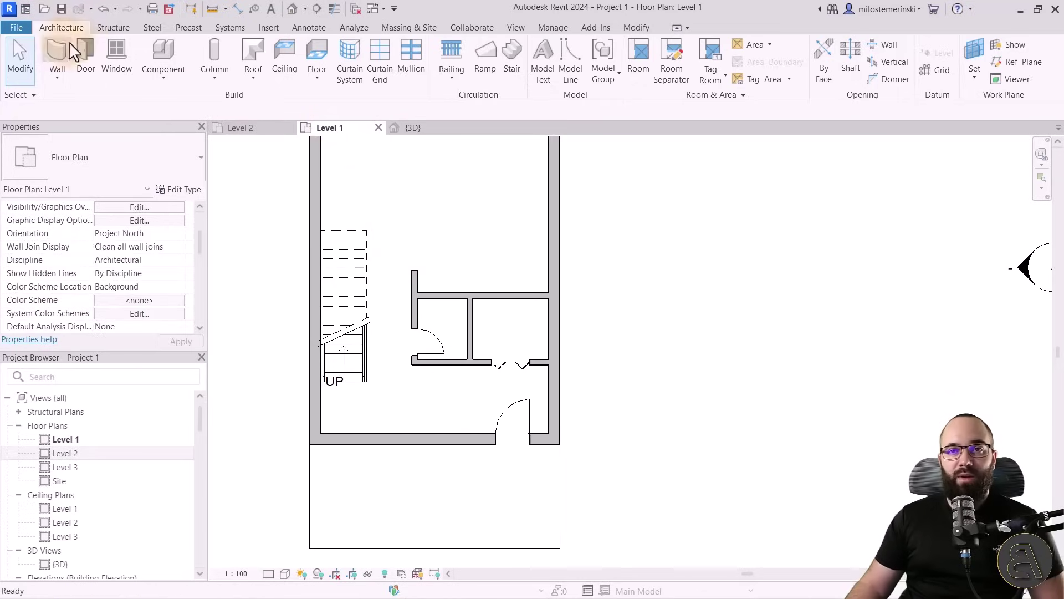
left_click(108, 101)
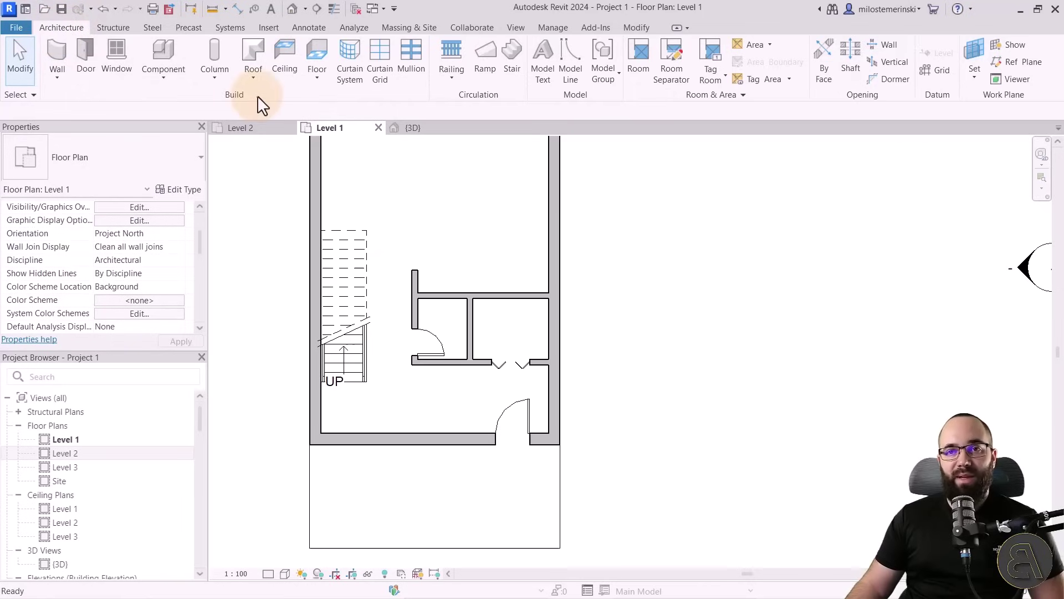
left_click(112, 72)
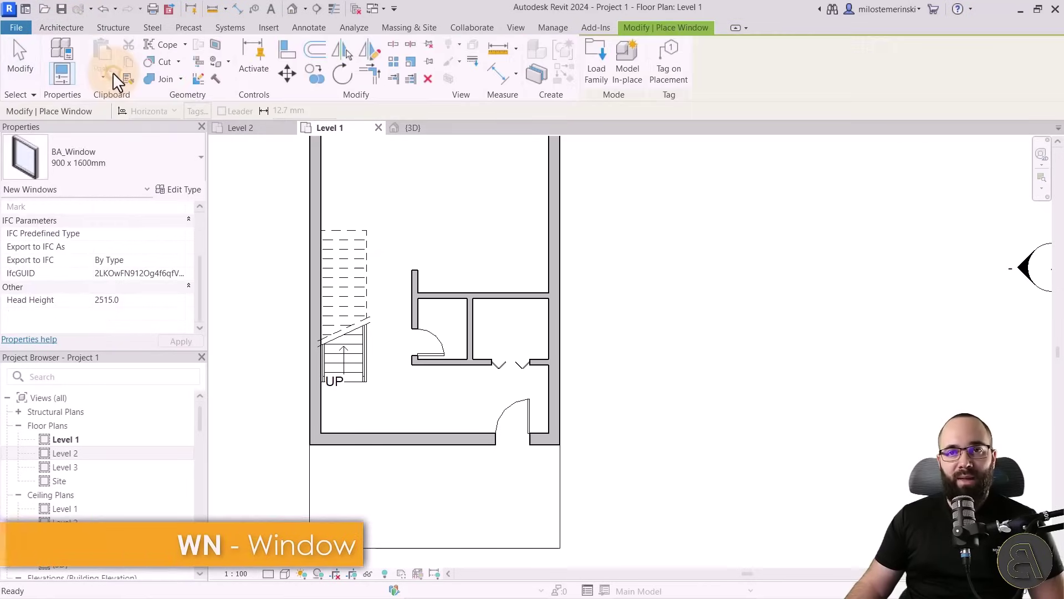
left_click(344, 265)
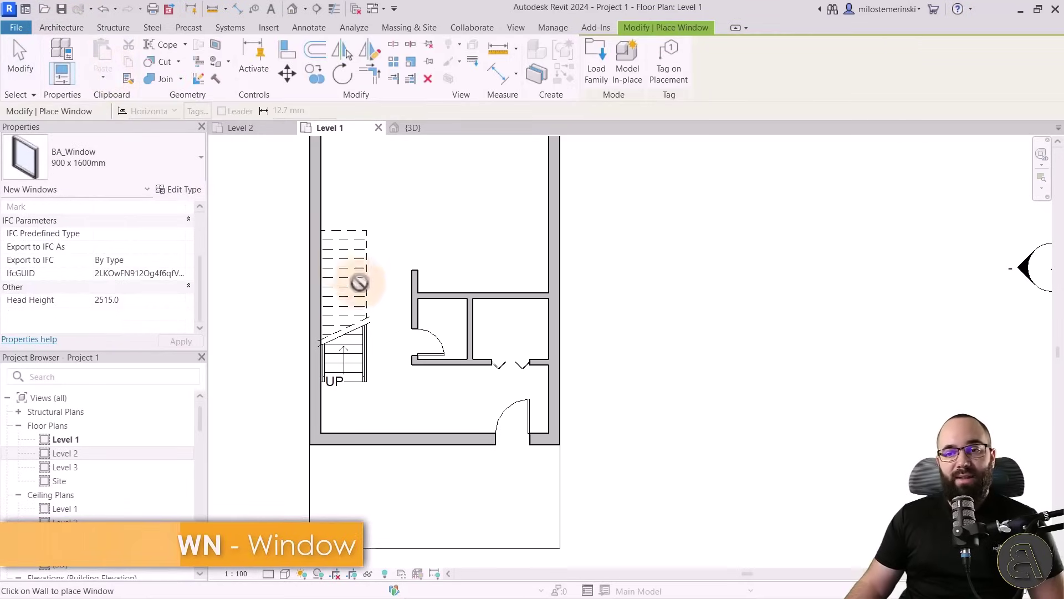
left_click(345, 444)
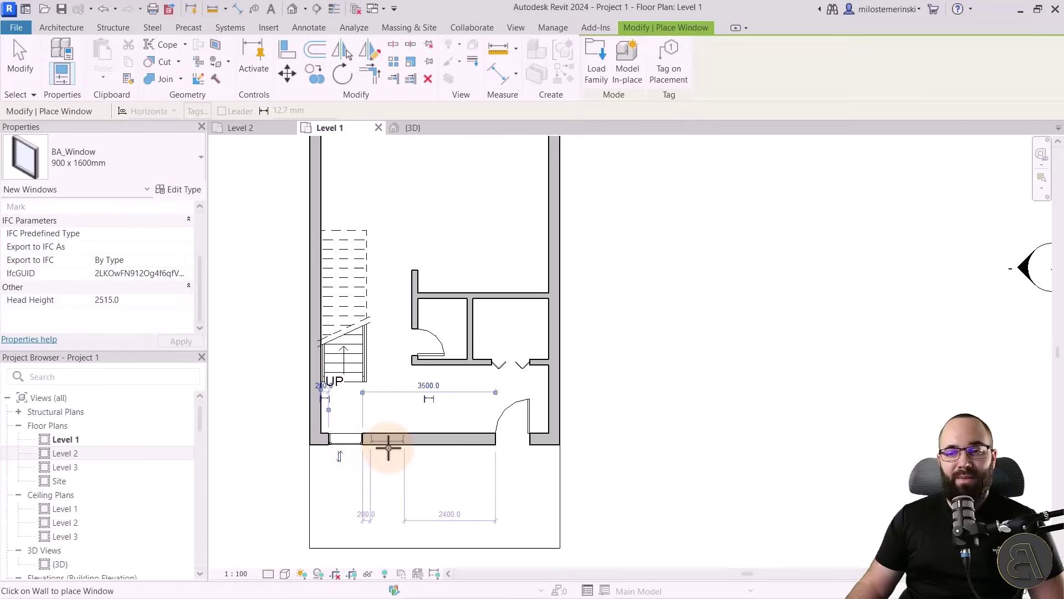
left_click(391, 444)
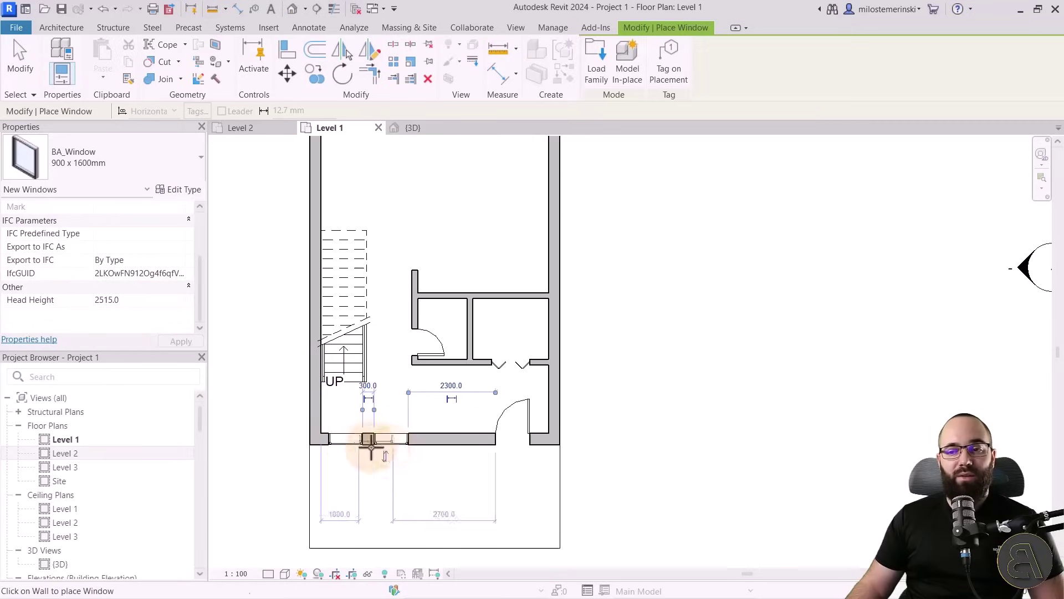
Place a third 900 x 1600mm window in the side wall opposite the stair, 700 mm from the large room's inner wall
left_click(555, 248)
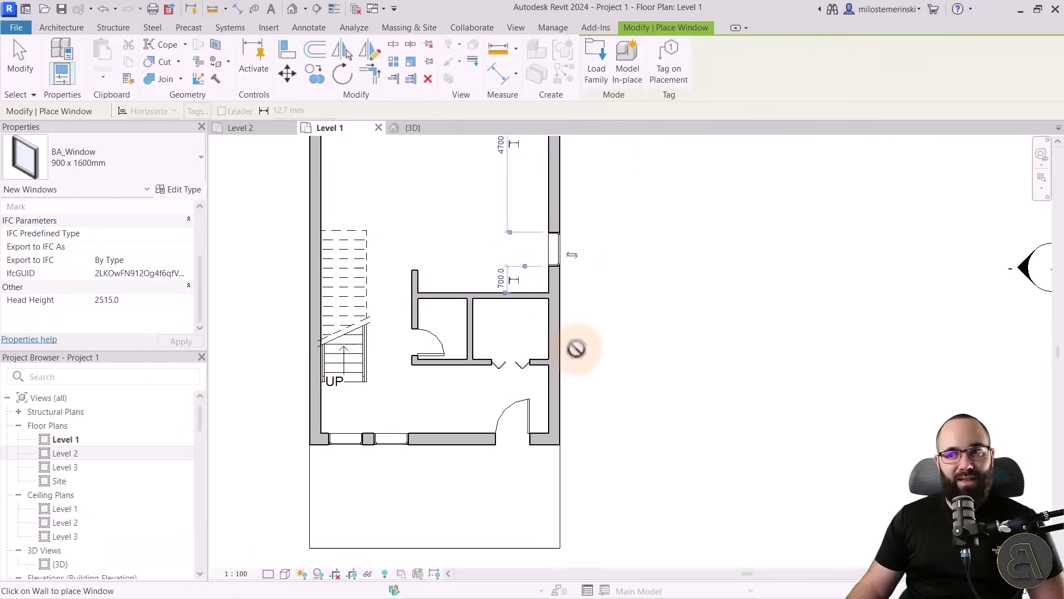
scroll(576, 351, "down", 2)
key("Escape")
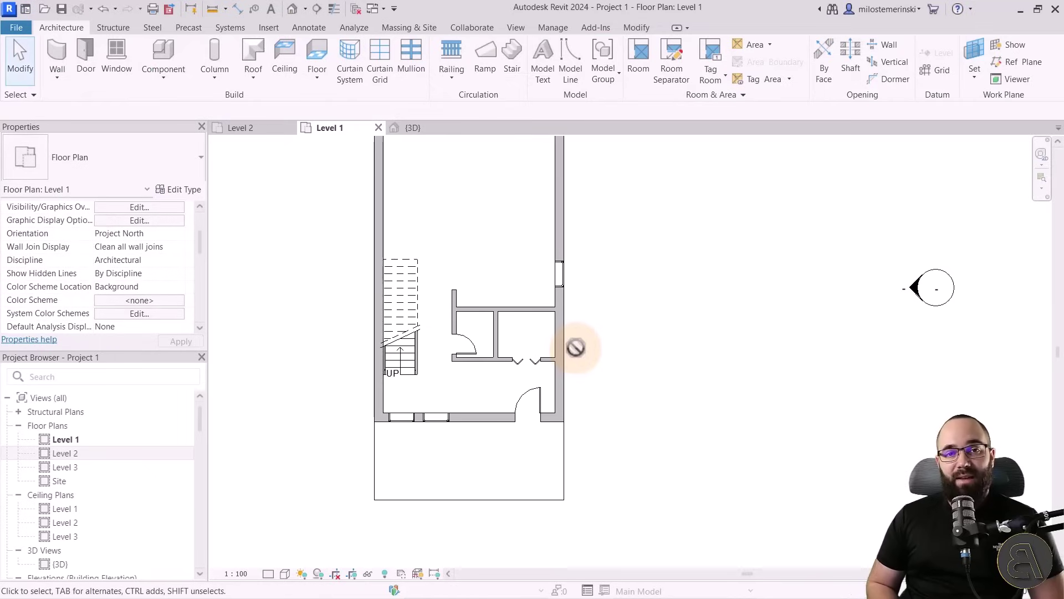
In the 3D view, check the head height of the front entrance door
left_click(293, 11)
middle_click_drag(637, 475, 673, 415, "shift")
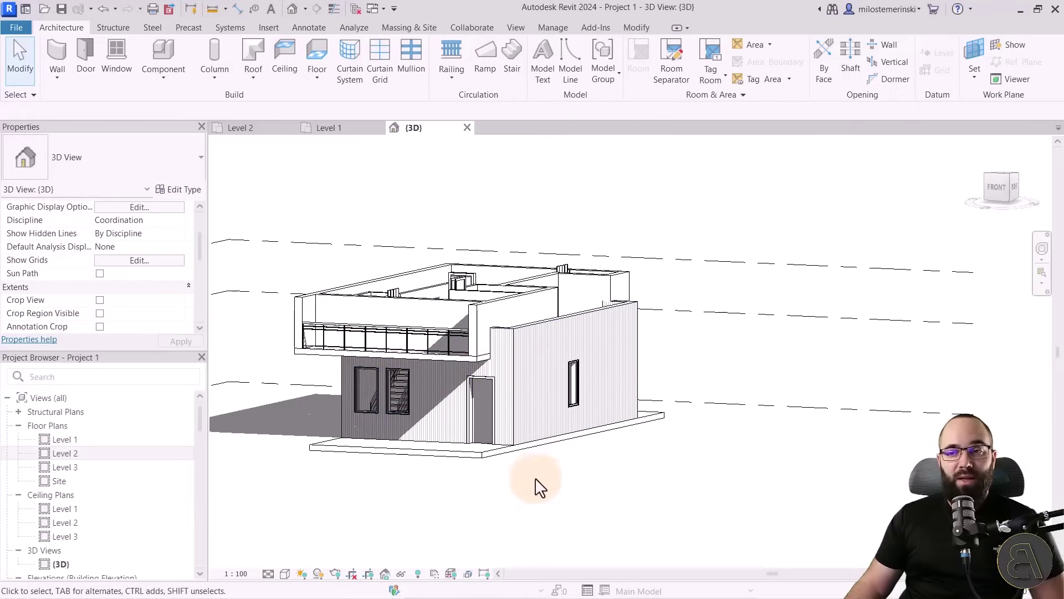
left_click(467, 386)
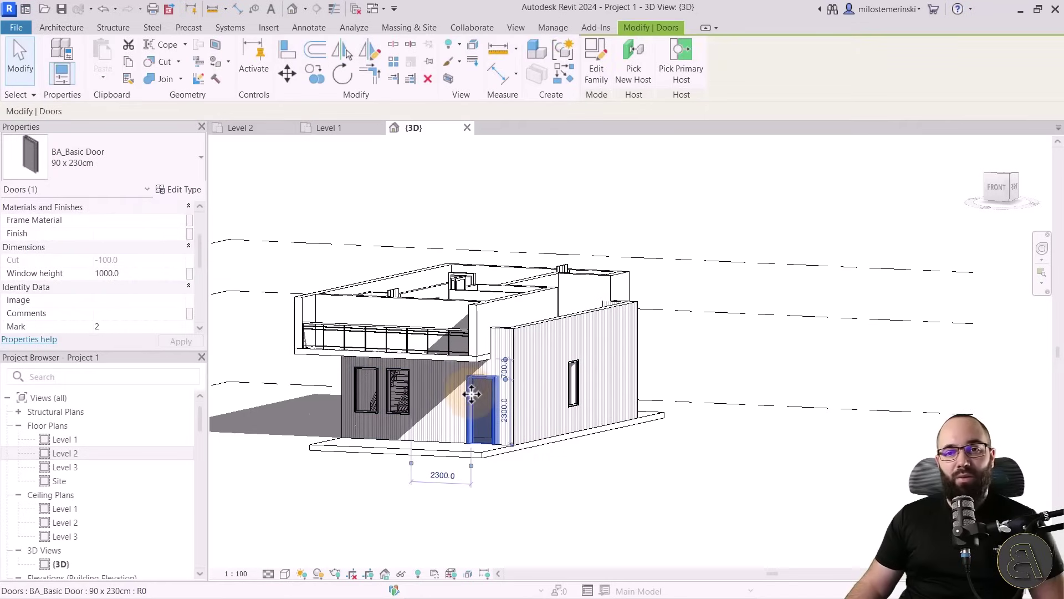
scroll(137, 302, "up", 3)
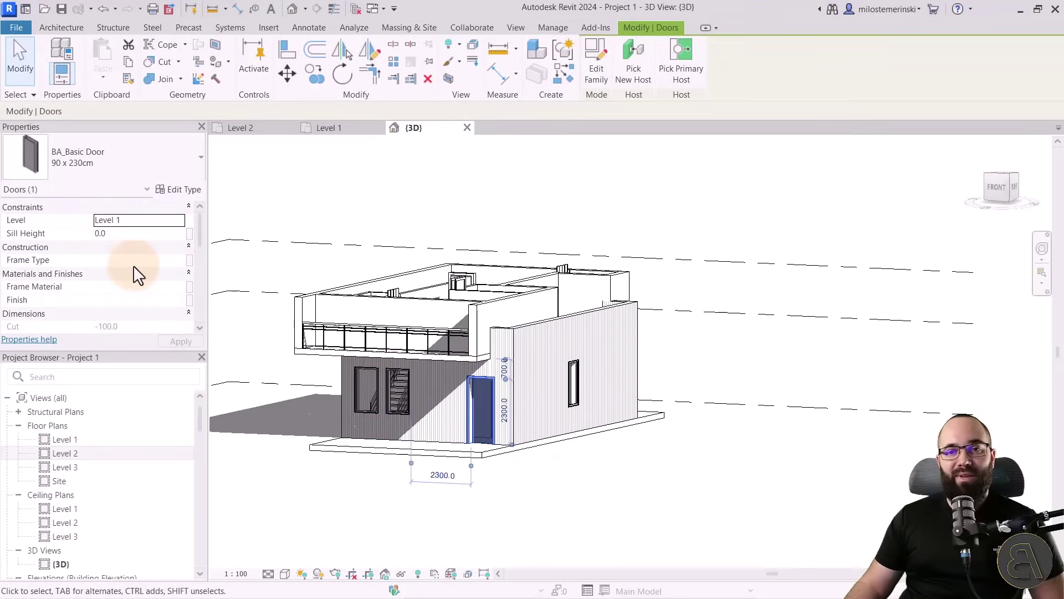
scroll(135, 271, "down", 5)
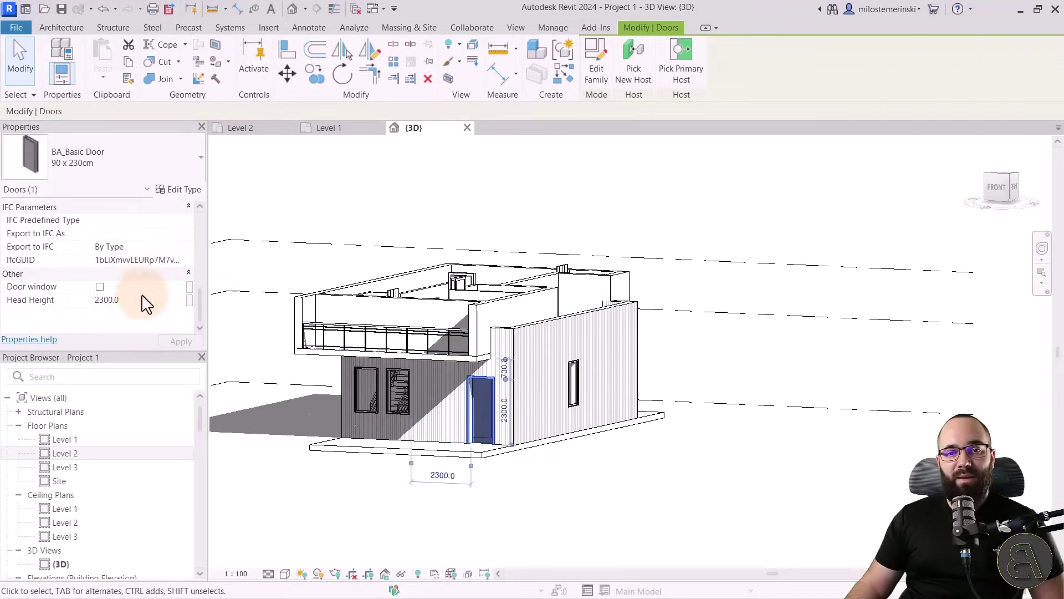
mouse_move(45, 301)
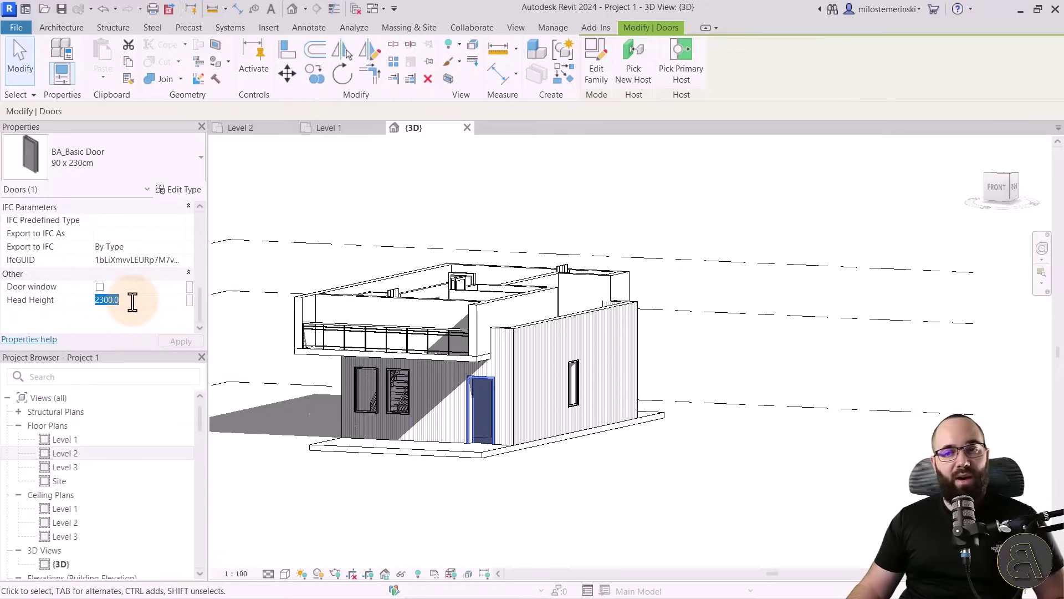
Set the head height of the two front windows and the side window to 2300 mm
left_click(329, 482)
left_click(355, 395)
left_click(355, 396)
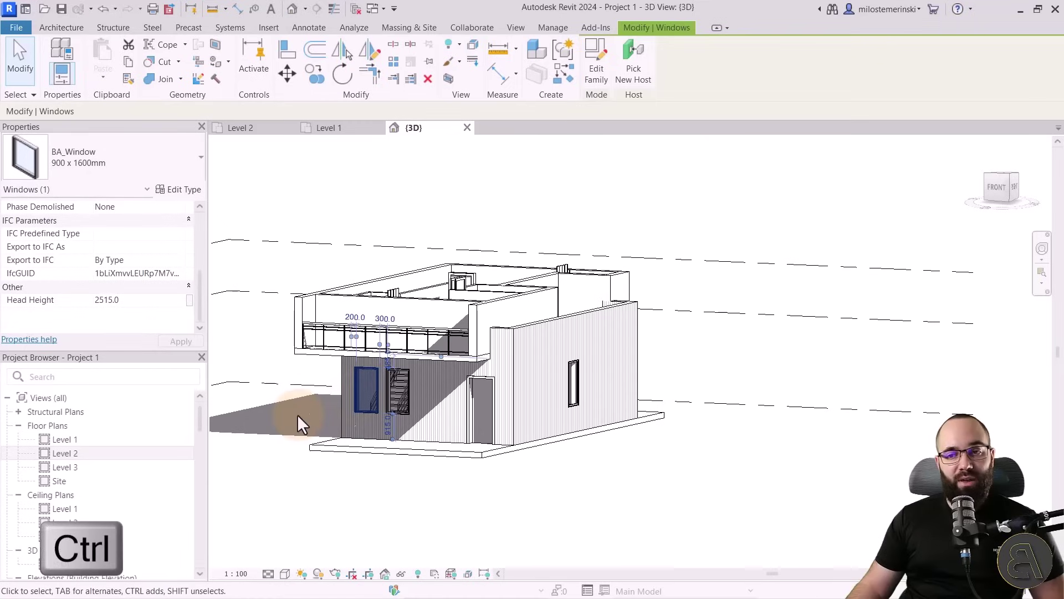
left_click(408, 408, "ctrl")
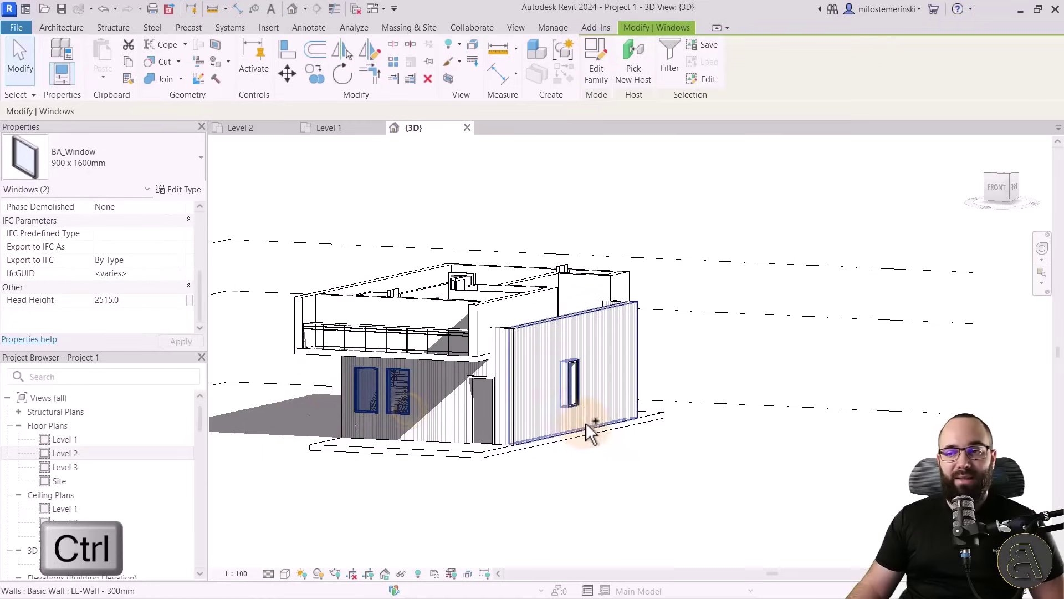
left_click(574, 395, "ctrl")
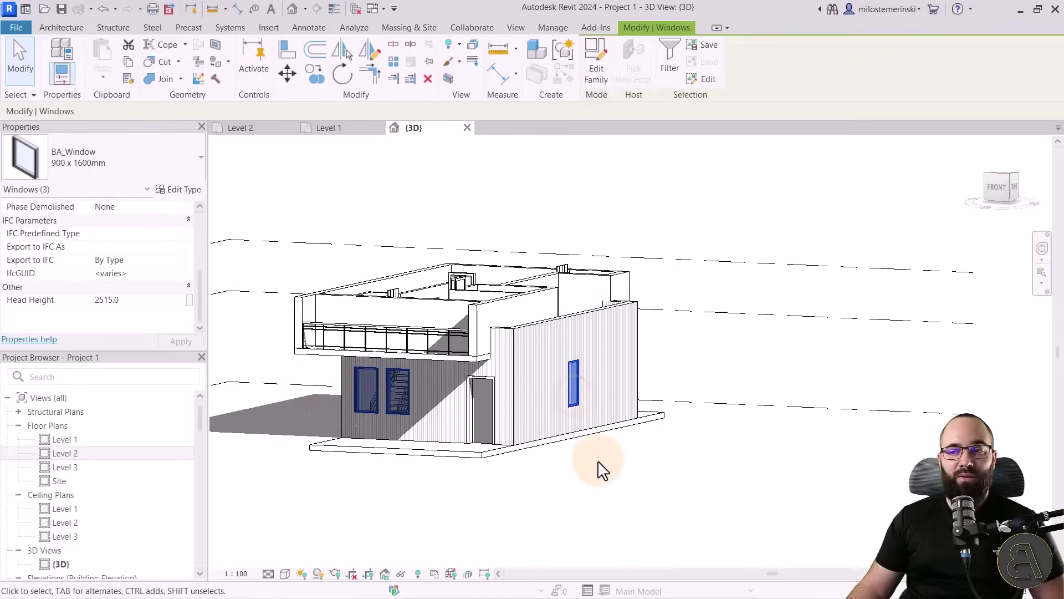
left_click(124, 300)
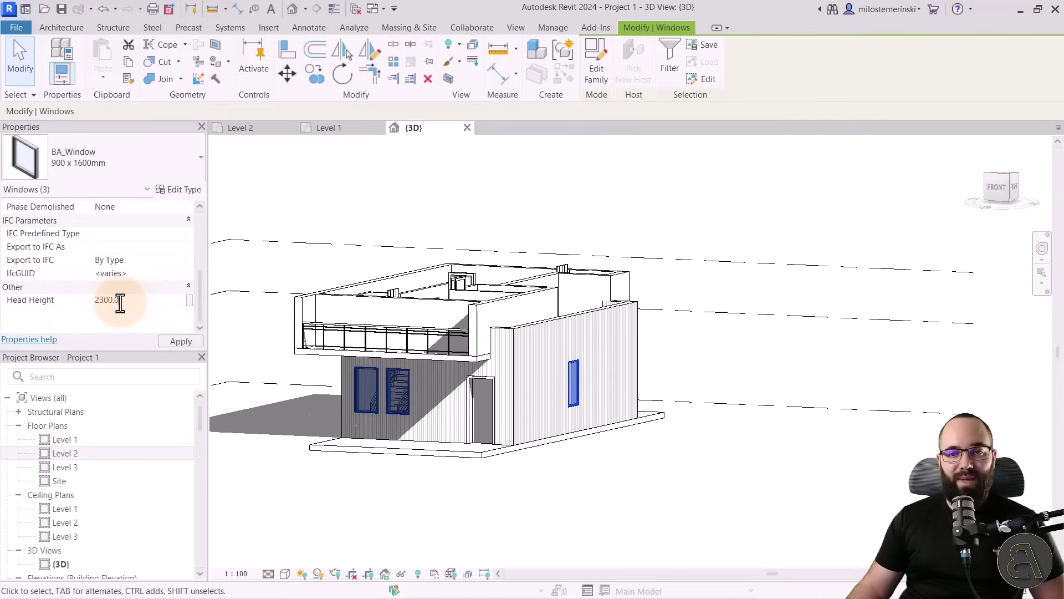
left_click(177, 341)
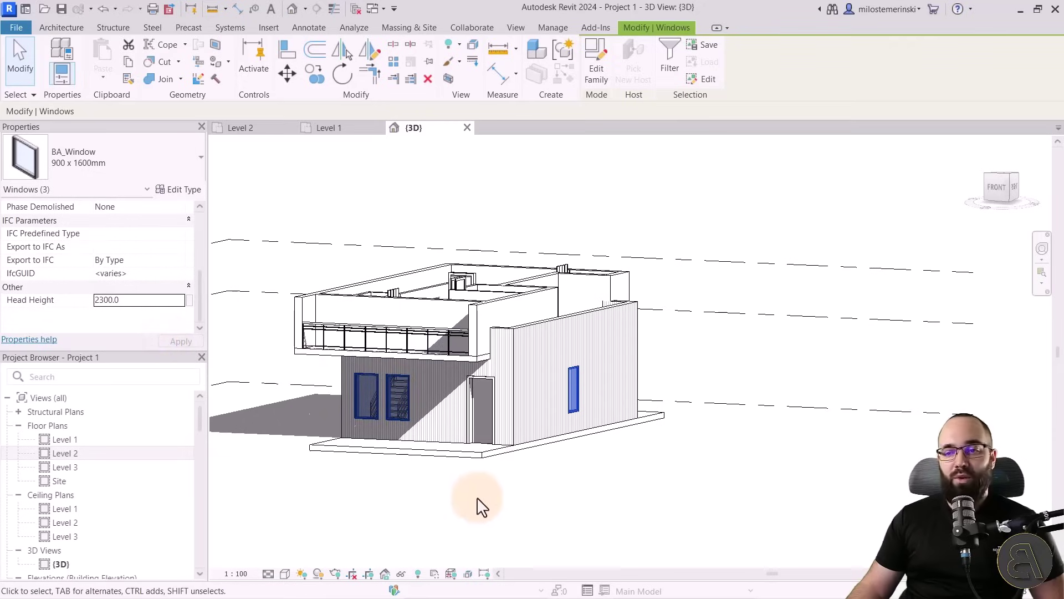
mouse_move(451, 506)
middle_mouse_down("shift")
mouse_move(537, 492)
mouse_move(435, 491)
mouse_move(421, 550)
mouse_move(431, 551)
middle_mouse_up("shift")
left_click(502, 504)
middle_click_drag(532, 499, 555, 533, "shift")
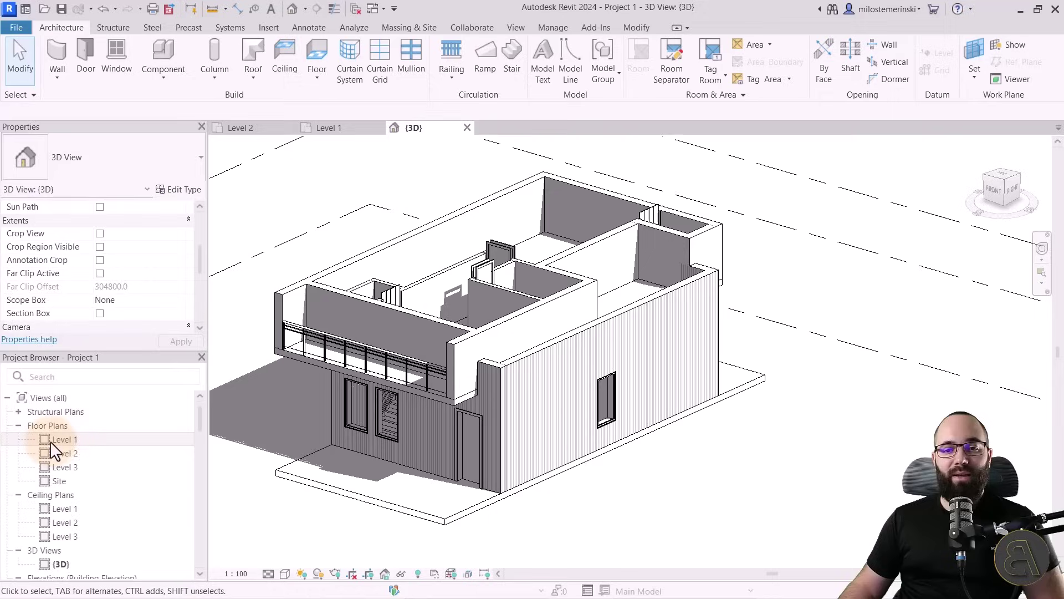
In the Level 1 plan, draw a 5200 mm Storefront curtain wall inside the rear exterior wall, starting 400 mm from the stair-side wall
double_click(66, 439)
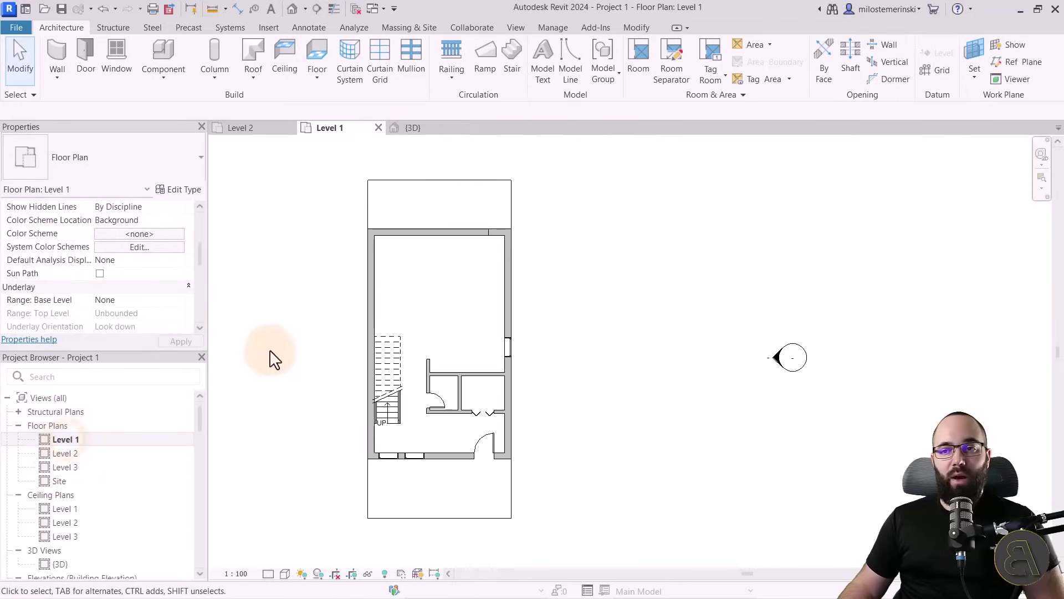
middle_click_drag(282, 355, 261, 361)
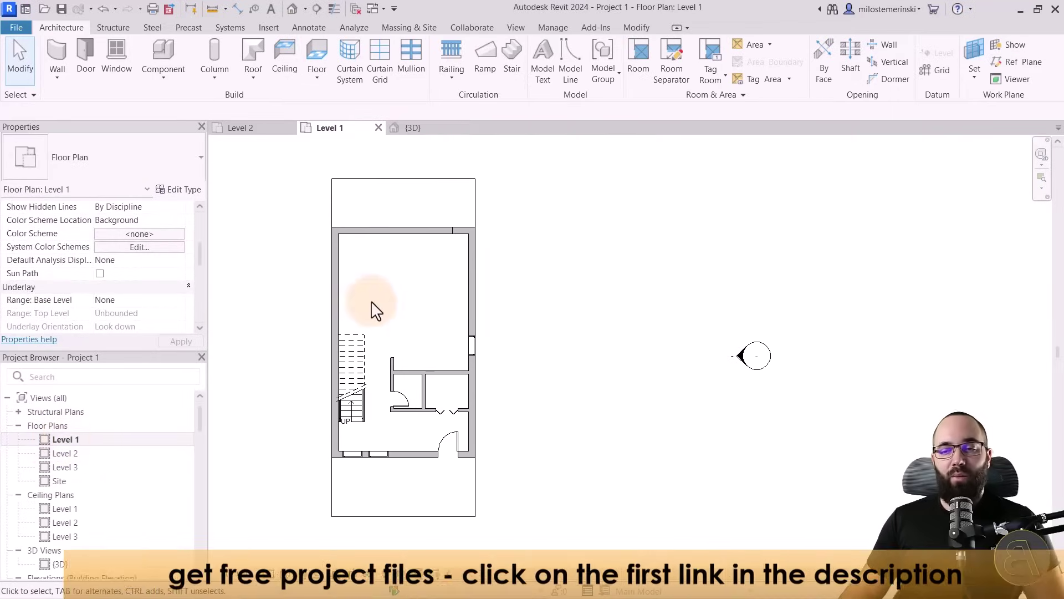
scroll(386, 206, "up", 5)
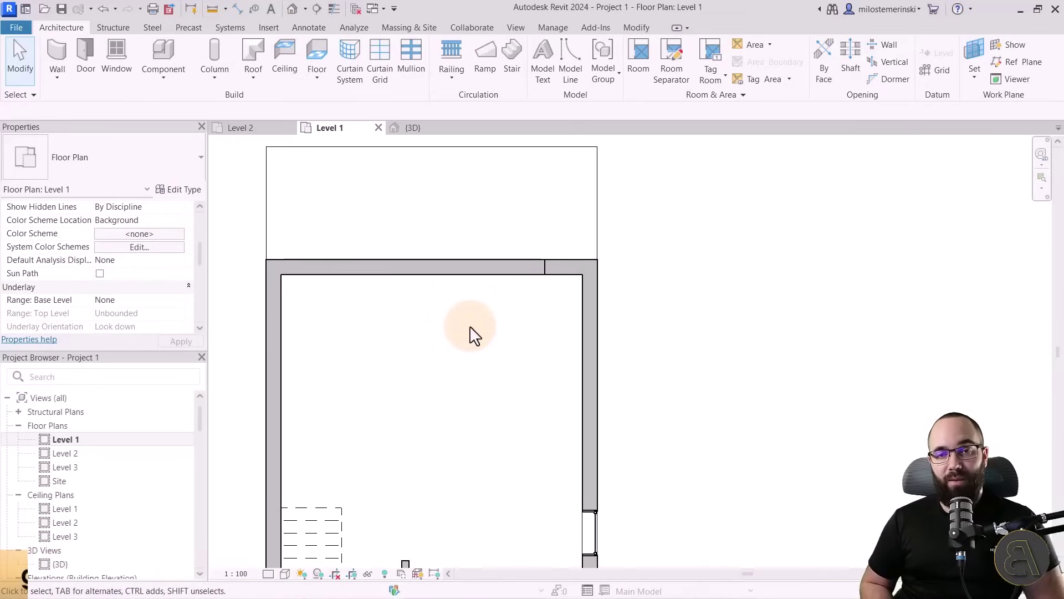
left_click(58, 52)
left_click(99, 164)
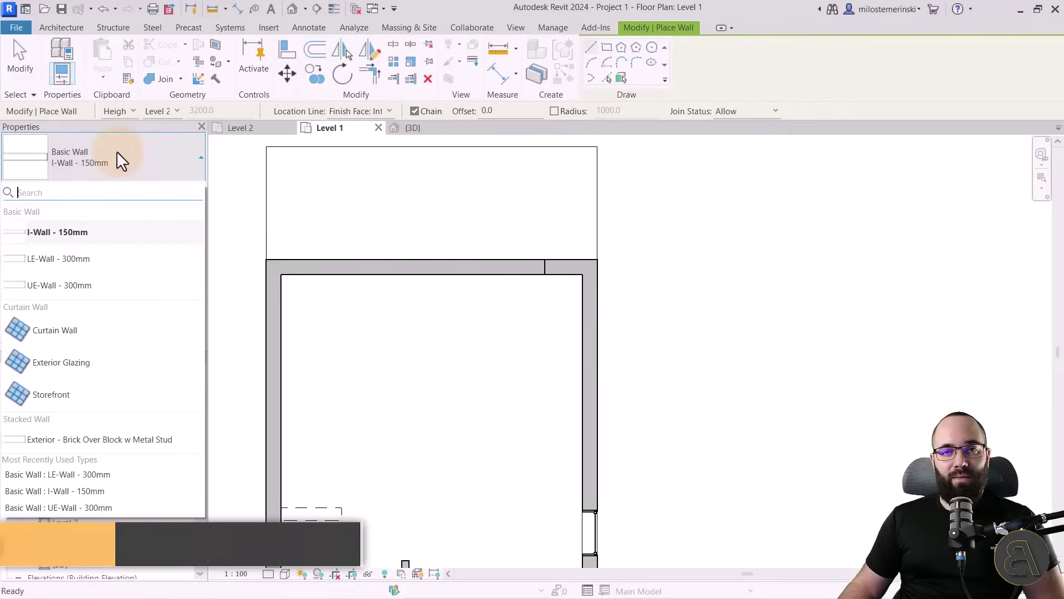
left_click(46, 398)
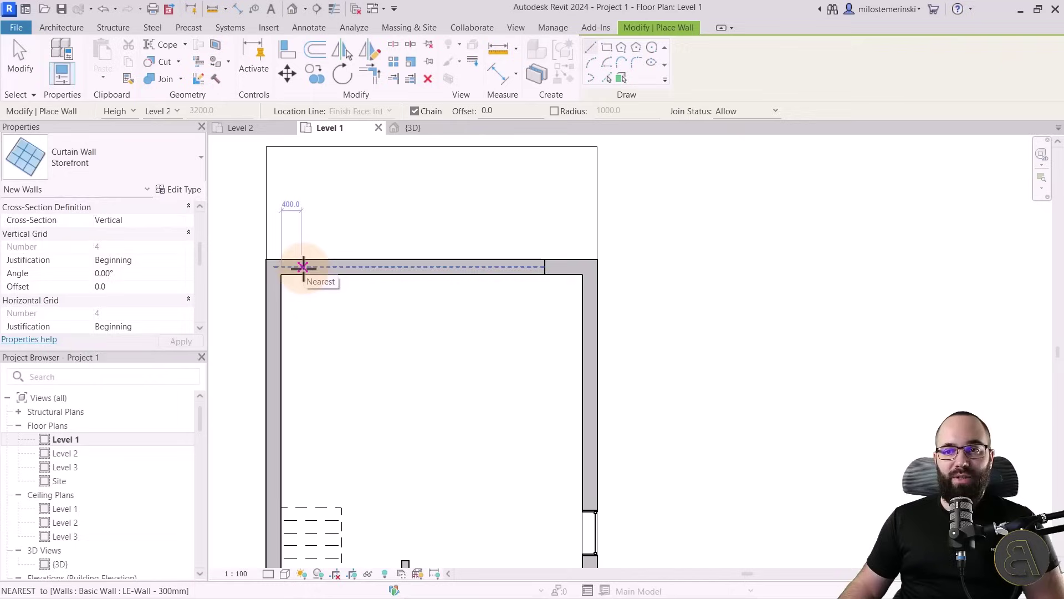
left_click(303, 266)
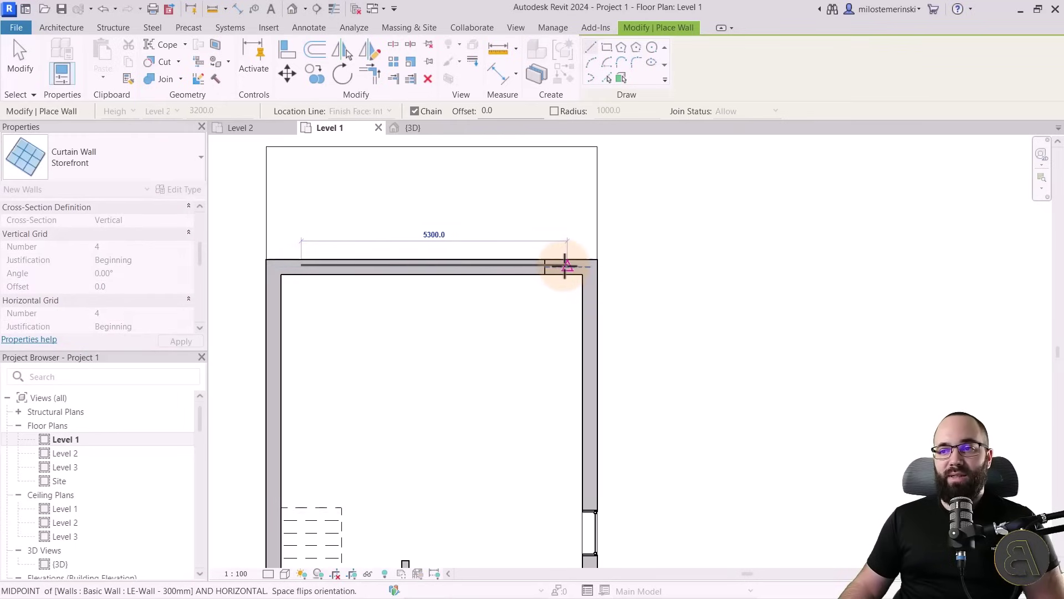
scroll(561, 265, "up", 1)
left_click(565, 267)
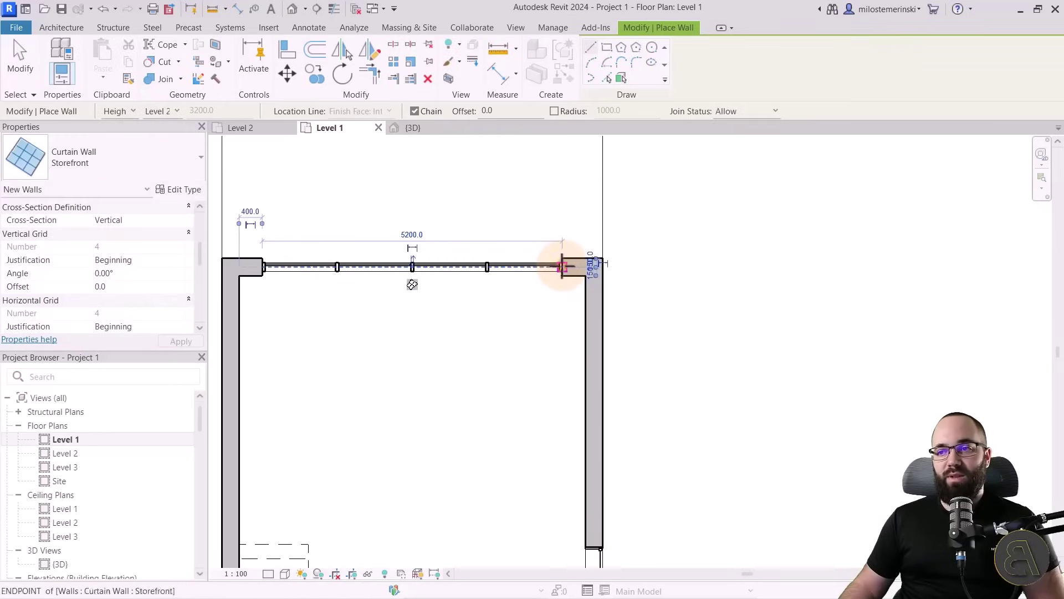
scroll(538, 332, "down", 2)
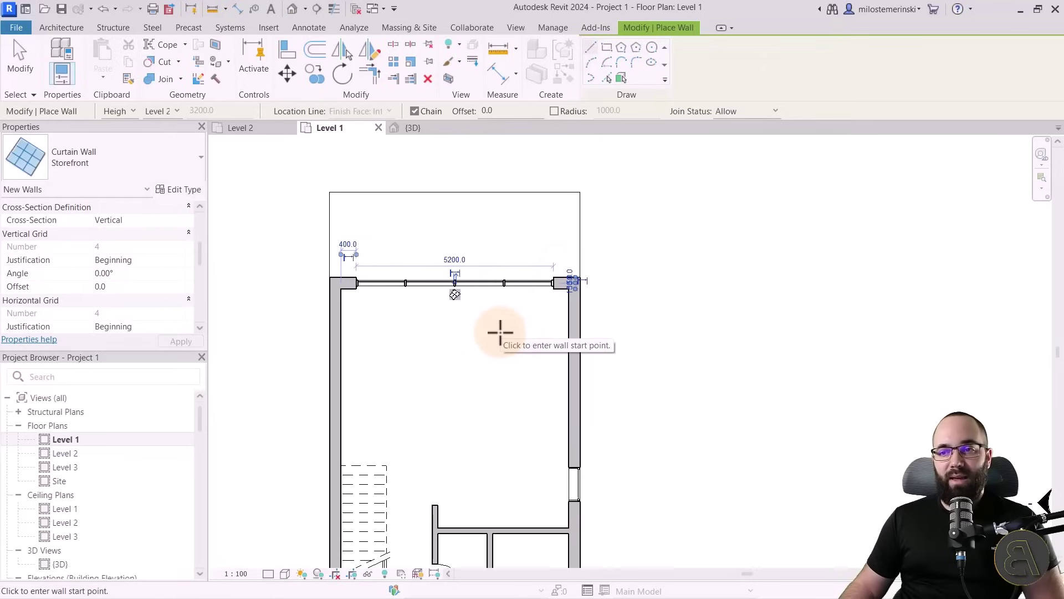
key("Escape")
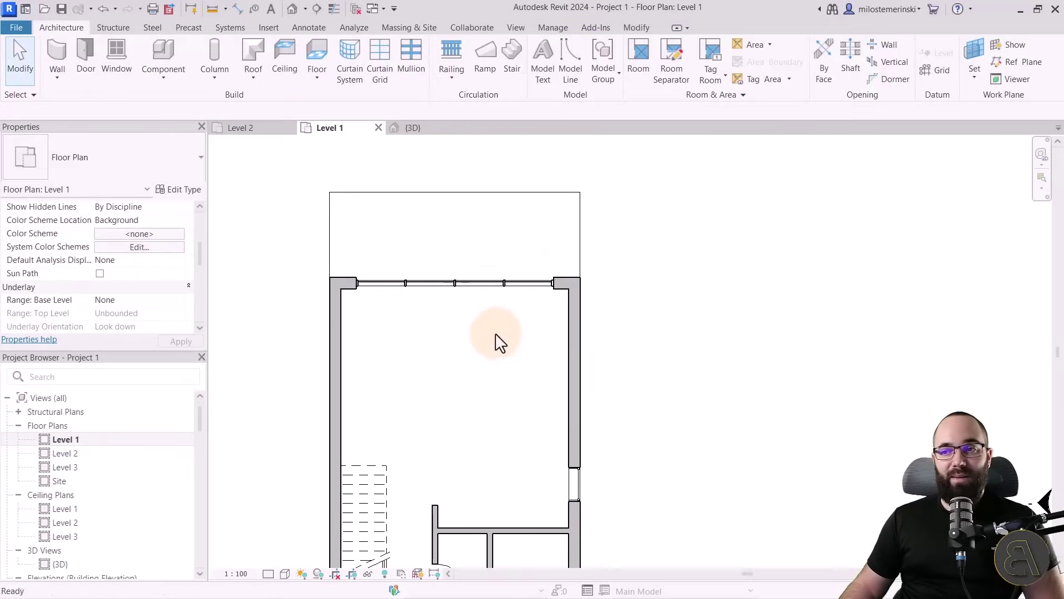
Set the Storefront curtain wall's top constraint to Unconnected and its unconnected height to 2400 mm
left_click(434, 283)
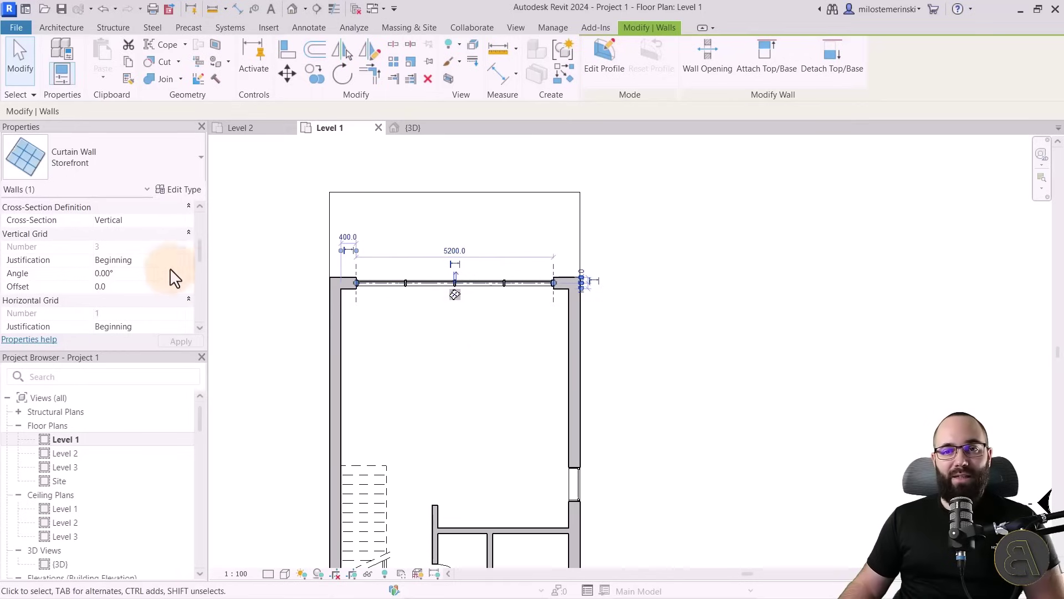
scroll(163, 275, "up", 5)
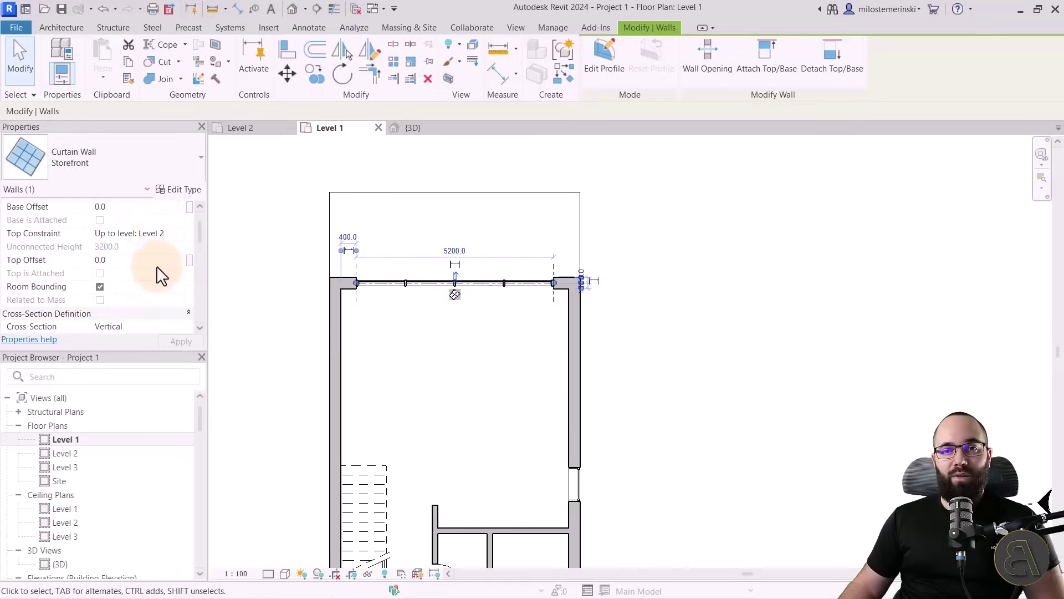
left_click(404, 323)
left_click(428, 281)
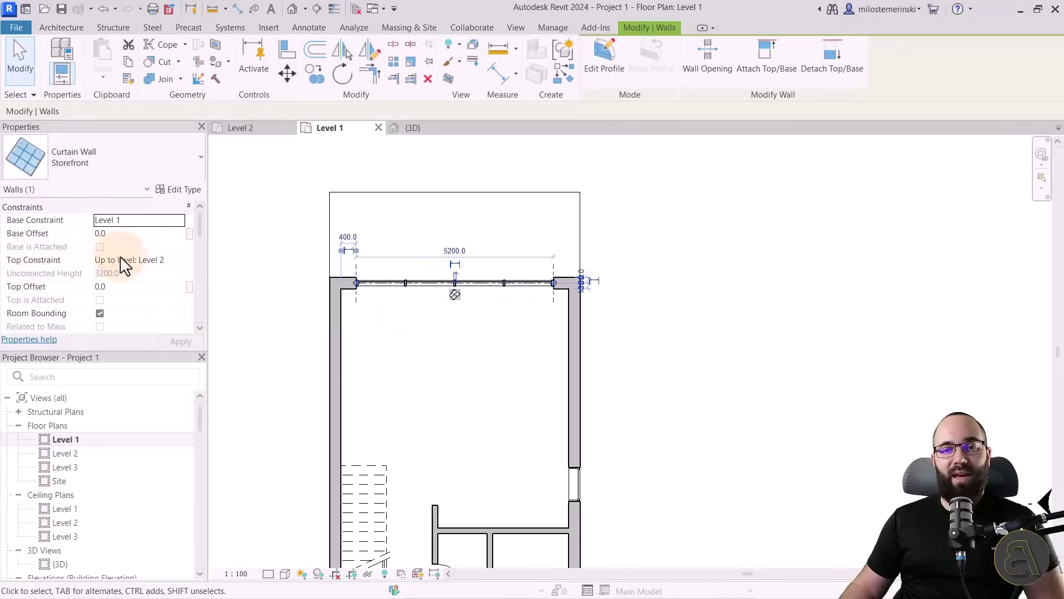
left_click(178, 260)
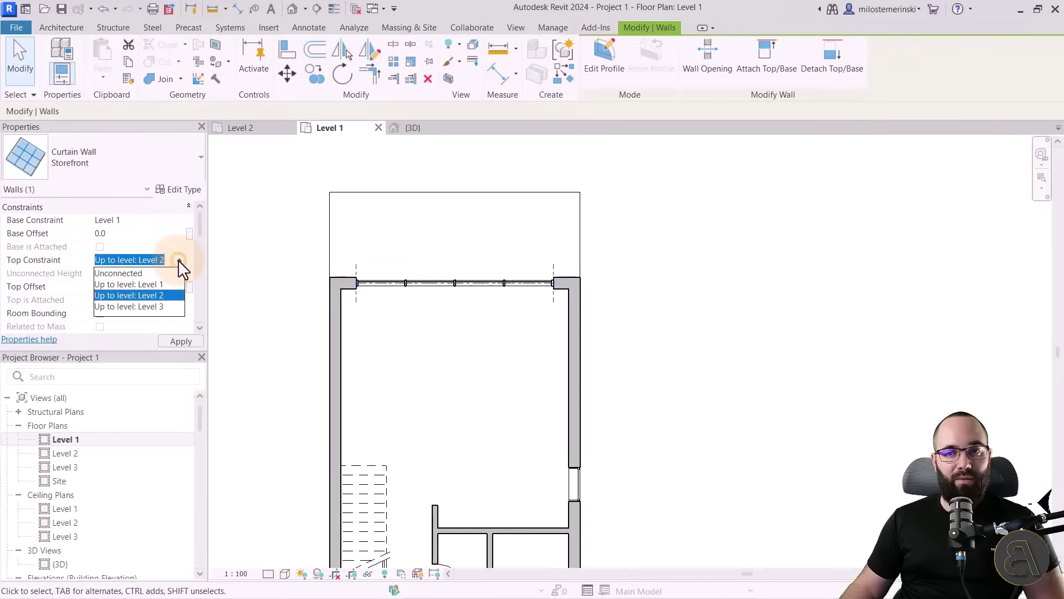
left_click(151, 274)
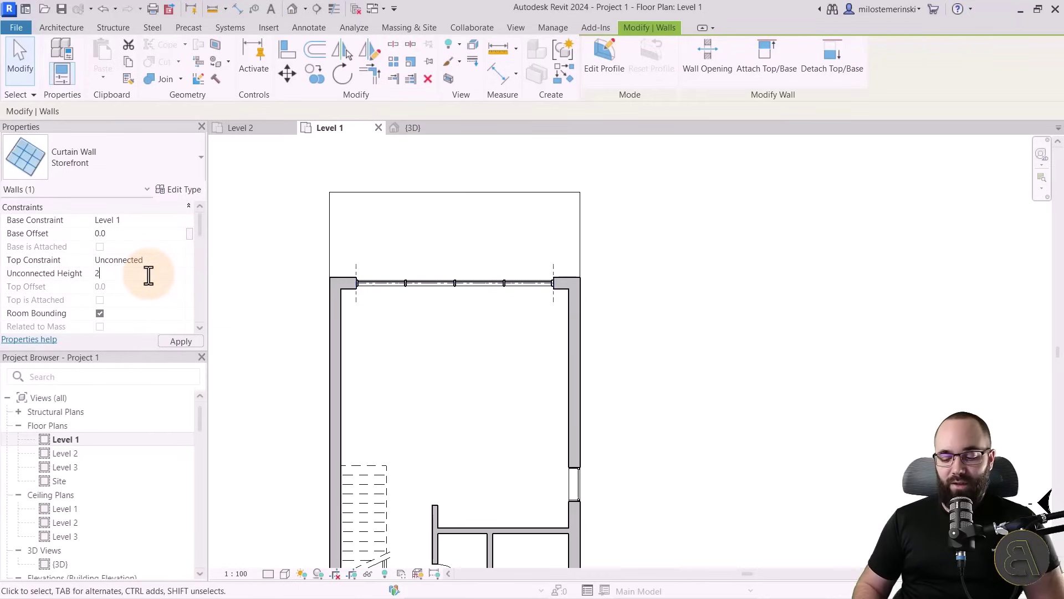
left_click(148, 274)
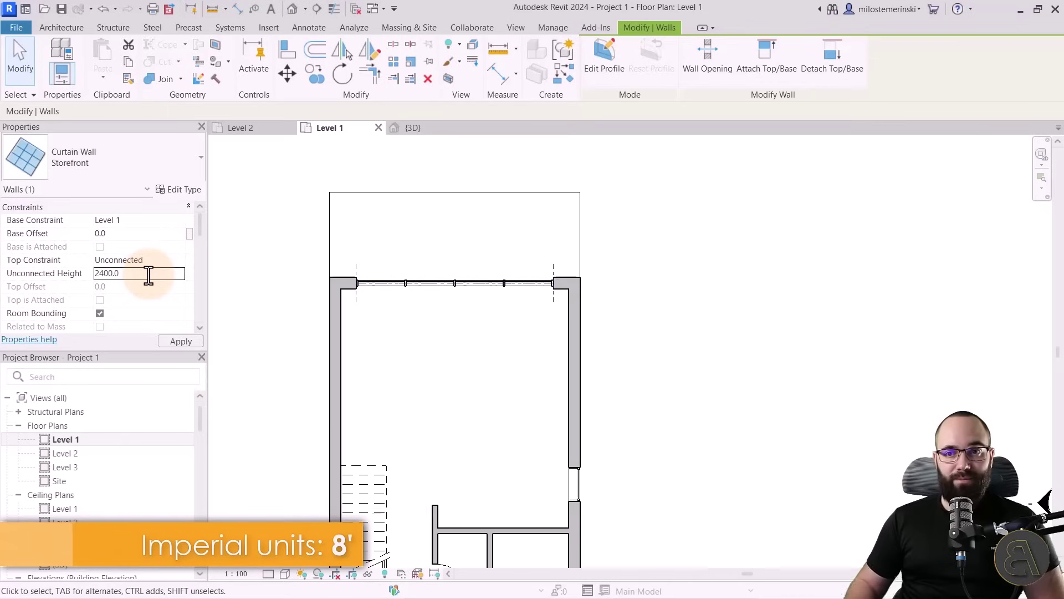
Apply the 2400 mm height to the Level 1 Storefront curtain wall and inspect the house in the 3D view
left_click(173, 341)
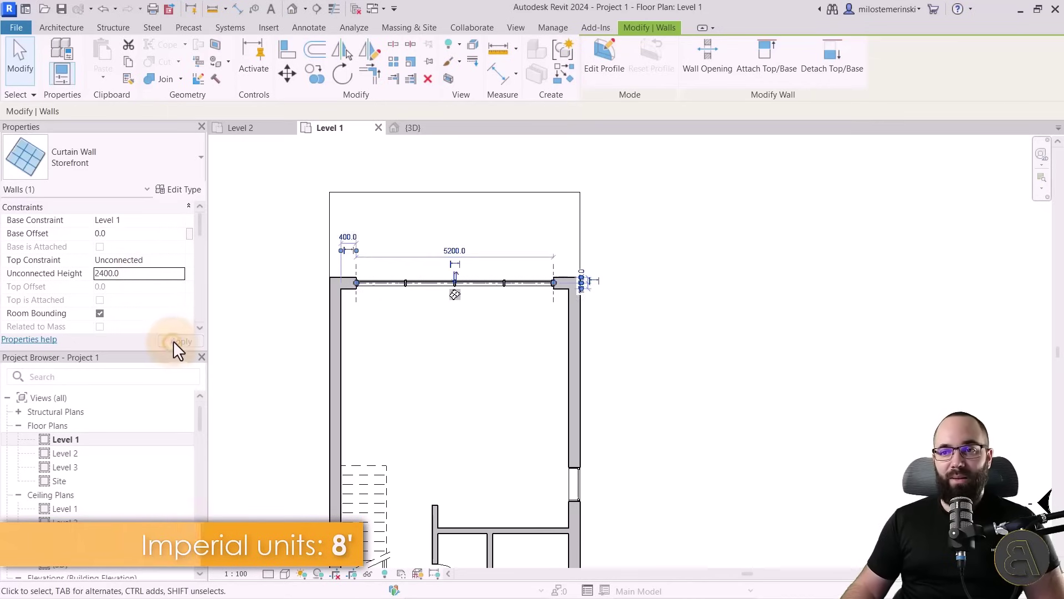
left_click(411, 343)
left_click(431, 132)
mouse_move(602, 403)
middle_mouse_down("shift")
mouse_move(794, 488)
mouse_move(660, 459)
mouse_move(502, 449)
mouse_move(468, 388)
mouse_move(448, 385)
mouse_move(481, 383)
mouse_move(465, 324)
mouse_move(381, 356)
mouse_move(434, 404)
mouse_move(664, 520)
mouse_move(760, 501)
mouse_move(715, 504)
middle_mouse_up("shift")
scroll(667, 431, "down", 2)
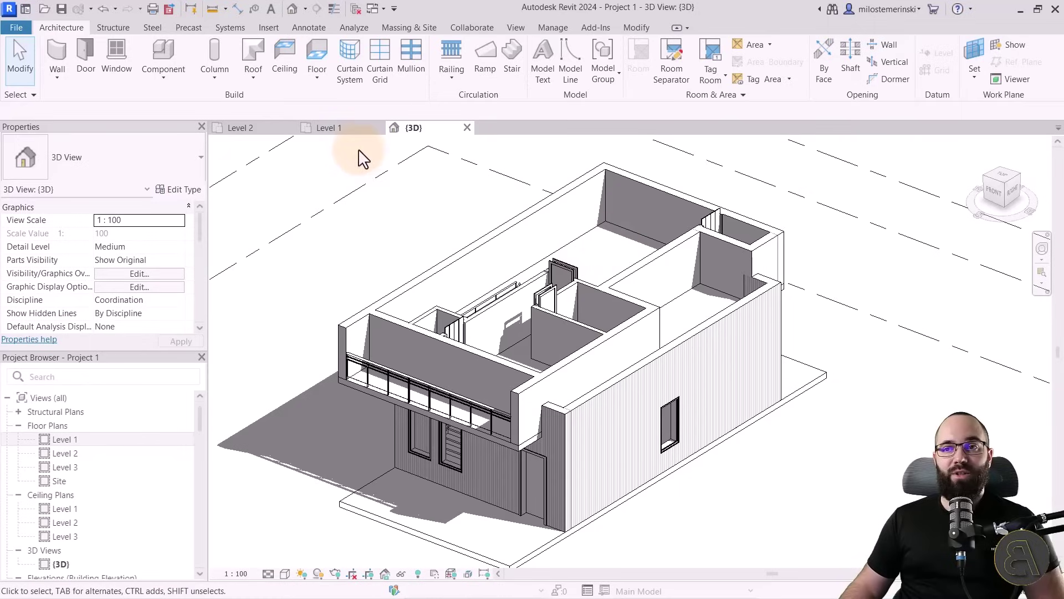
In the Level 2 plan, draw a 2000 mm Storefront curtain wall inside the rear exterior wall, starting at the stair-side wall's inner face
left_click(261, 129)
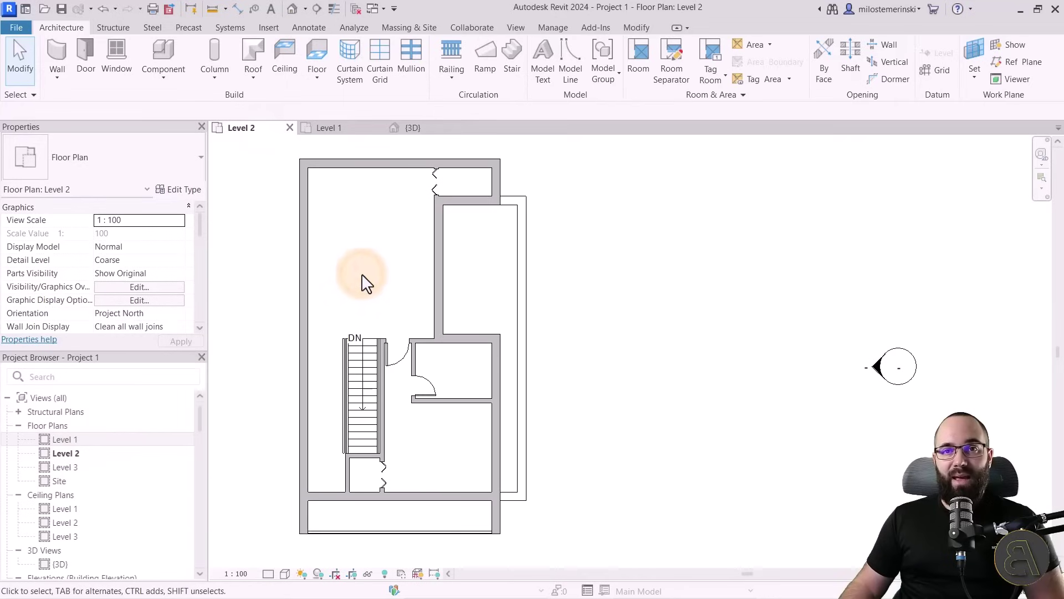
left_click(48, 53)
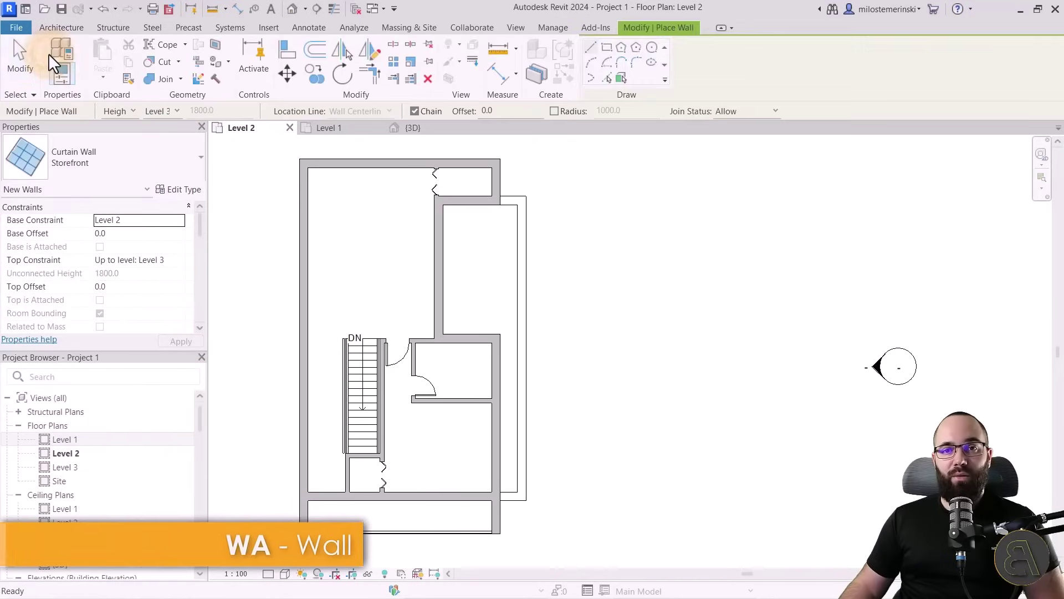
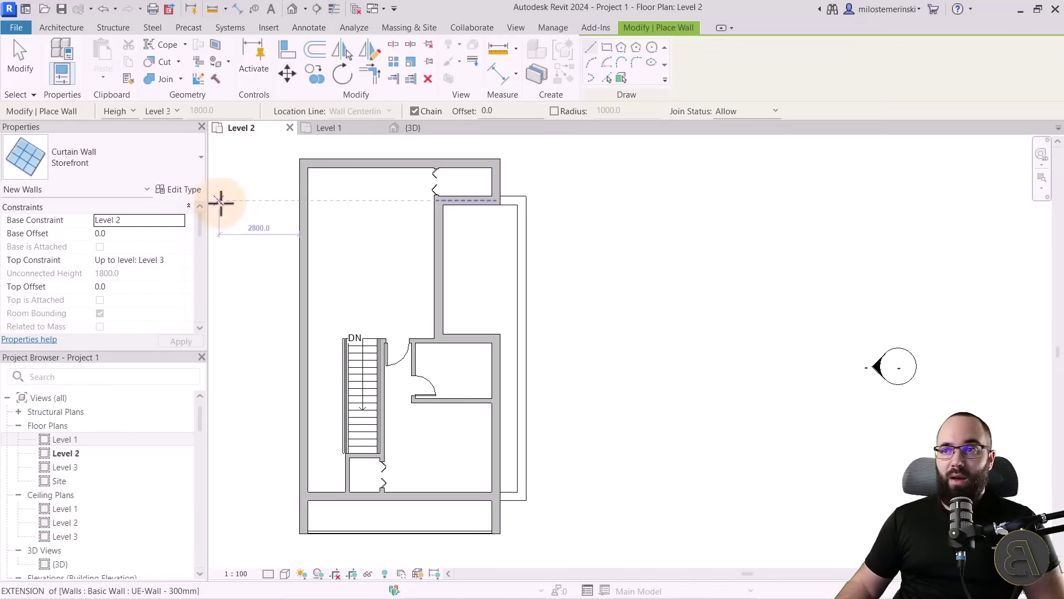
scroll(360, 252, "up", 2)
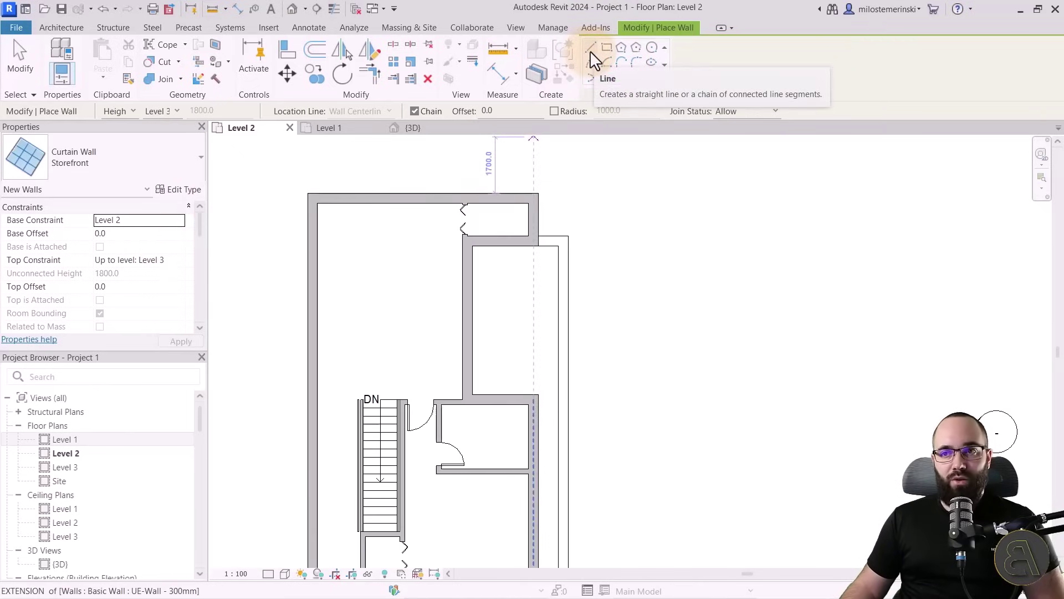
scroll(308, 194, "up", 3)
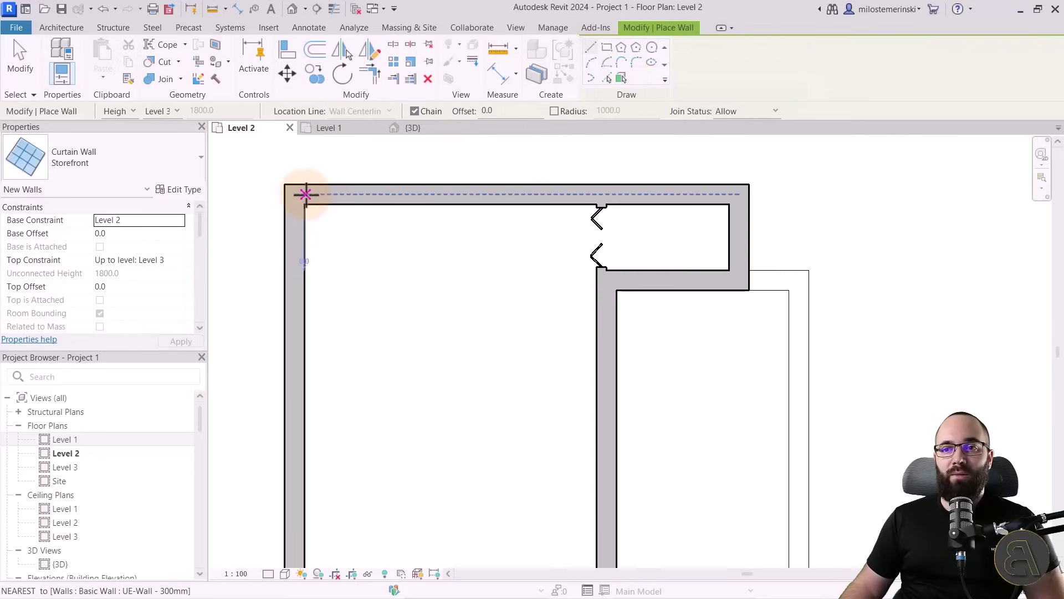
left_click(304, 193)
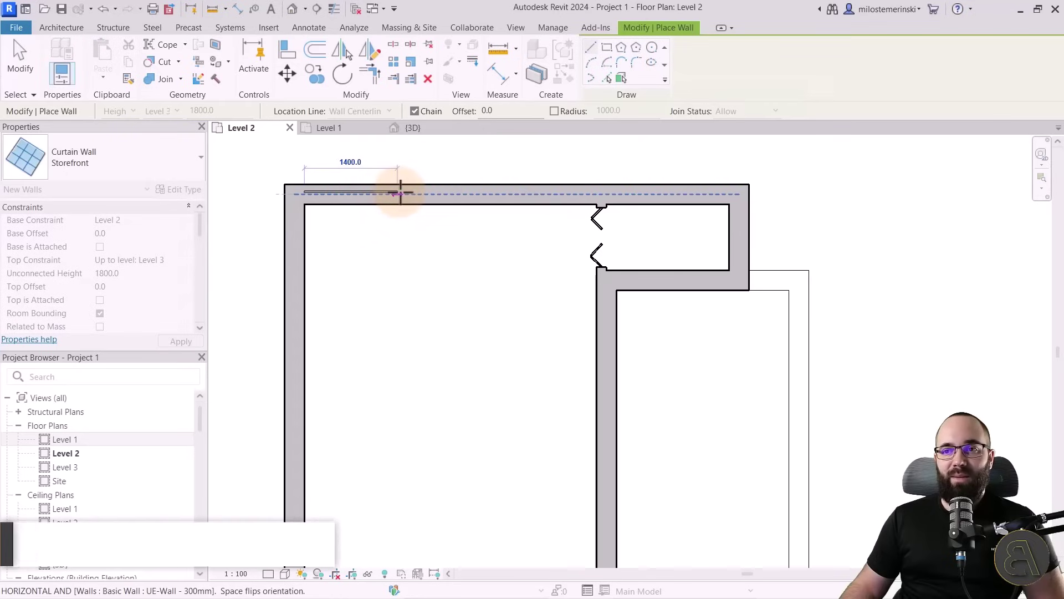
left_click(438, 193)
key("Escape")
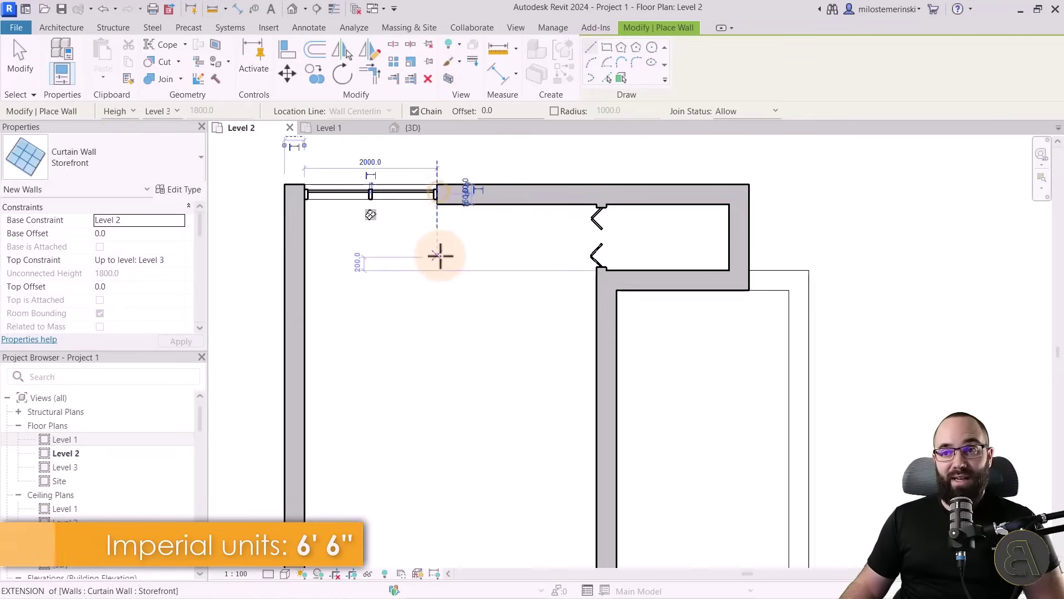
Draw a 1300 mm Storefront curtain wall inside the balcony-side exterior wall, from the closet partition's outer face to the stair-side wall's inner face
scroll(431, 235, "down", 2)
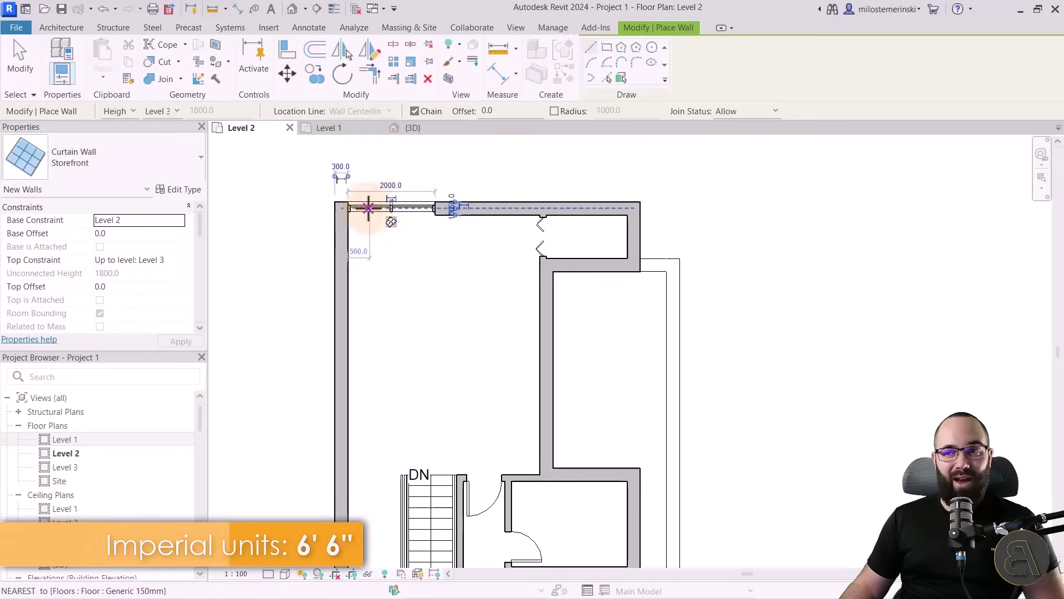
middle_click_drag(427, 293, 417, 234)
middle_click_drag(443, 382, 418, 209)
scroll(344, 373, "up", 2)
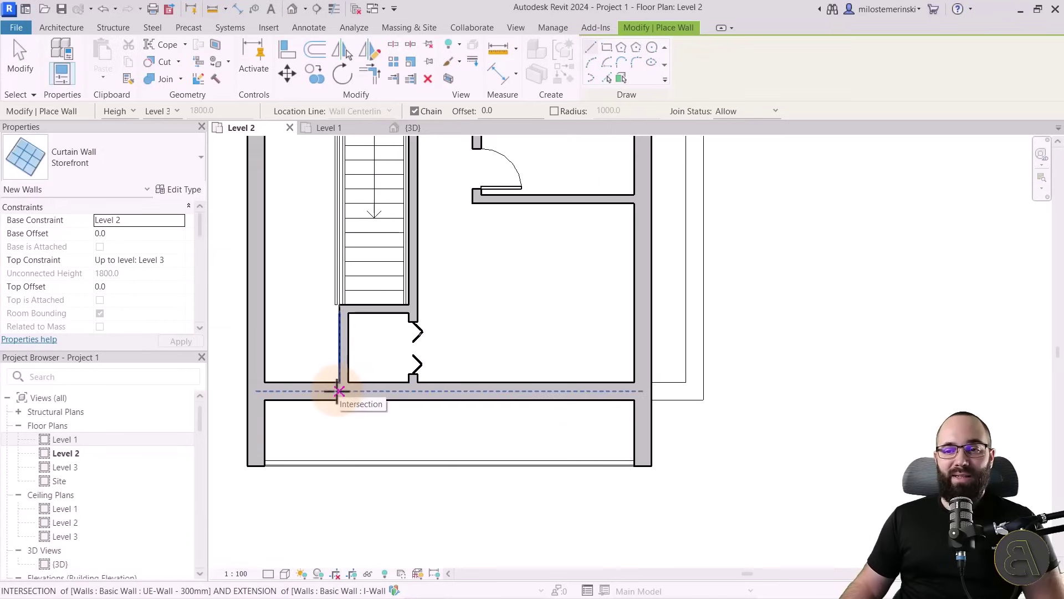
left_click(339, 391)
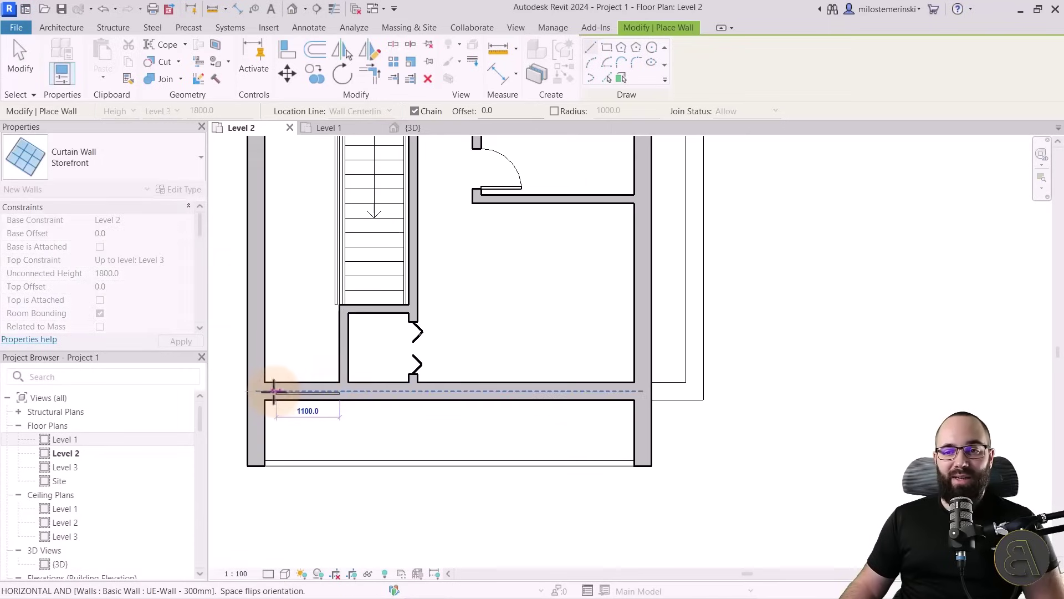
scroll(265, 391, "up", 3)
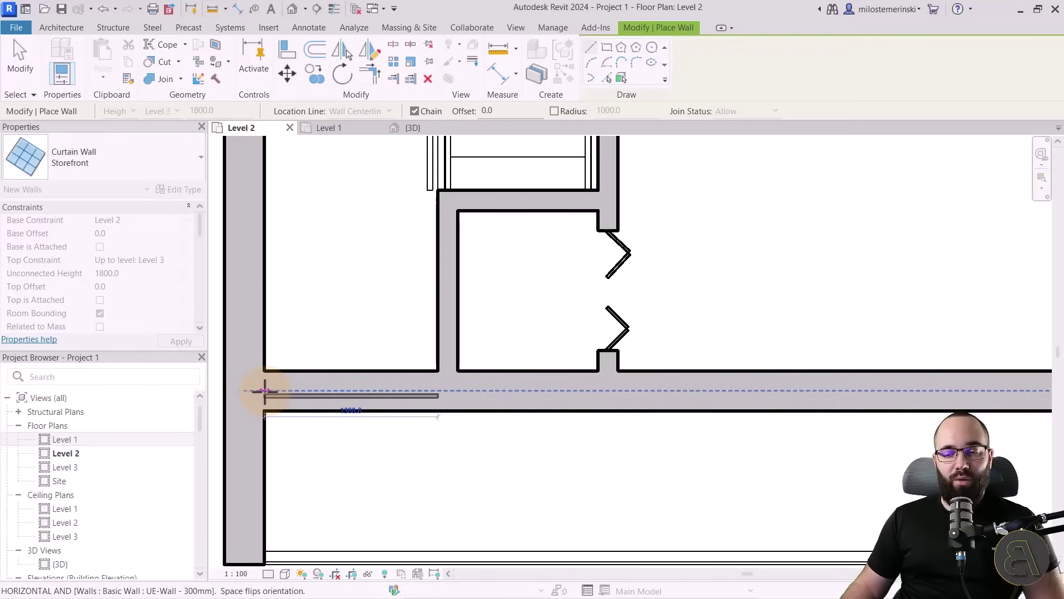
key("space")
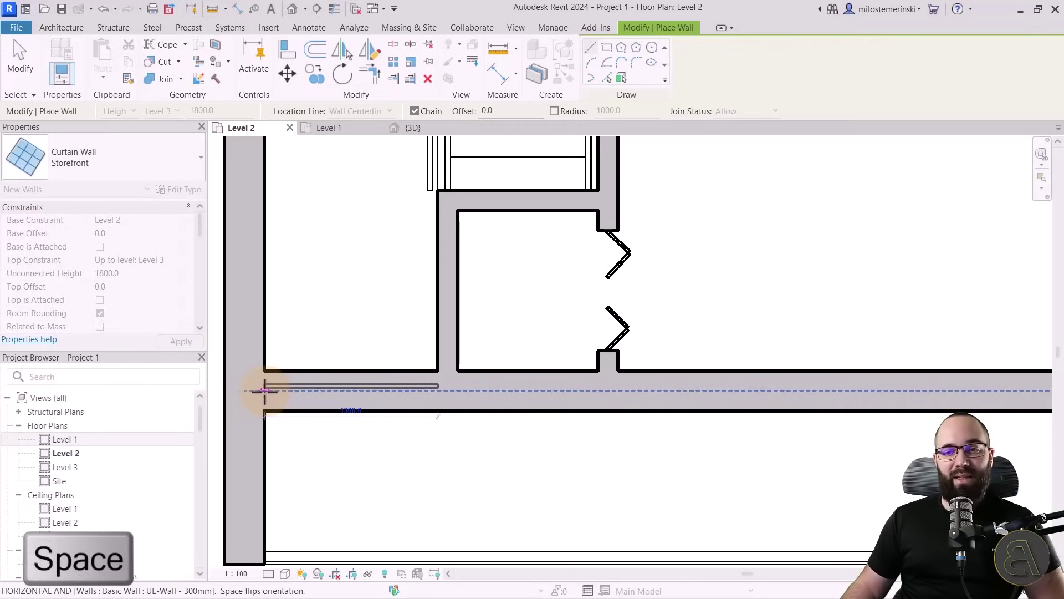
key("space")
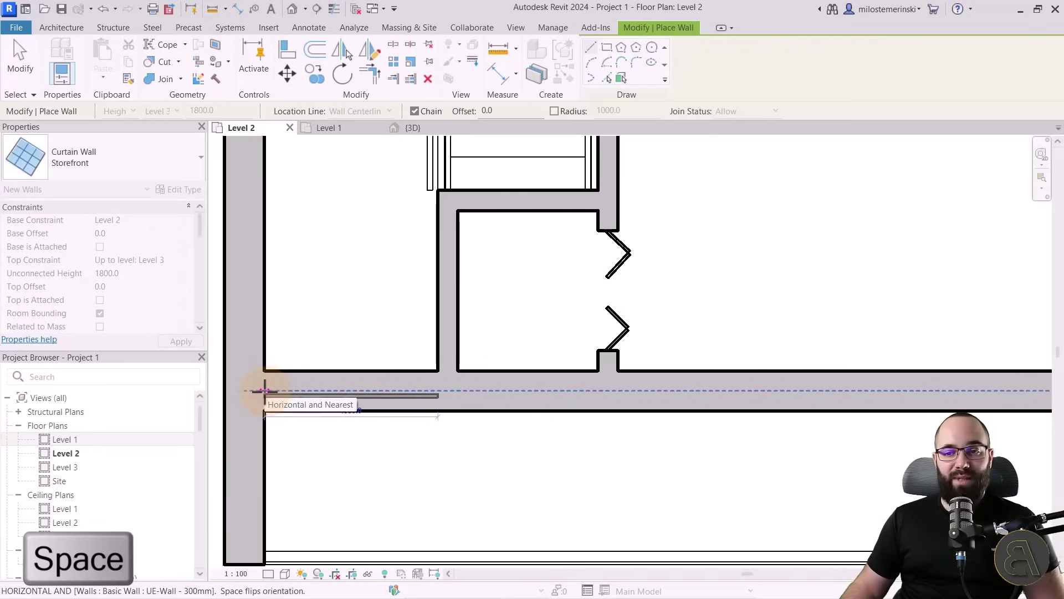
left_click(264, 391)
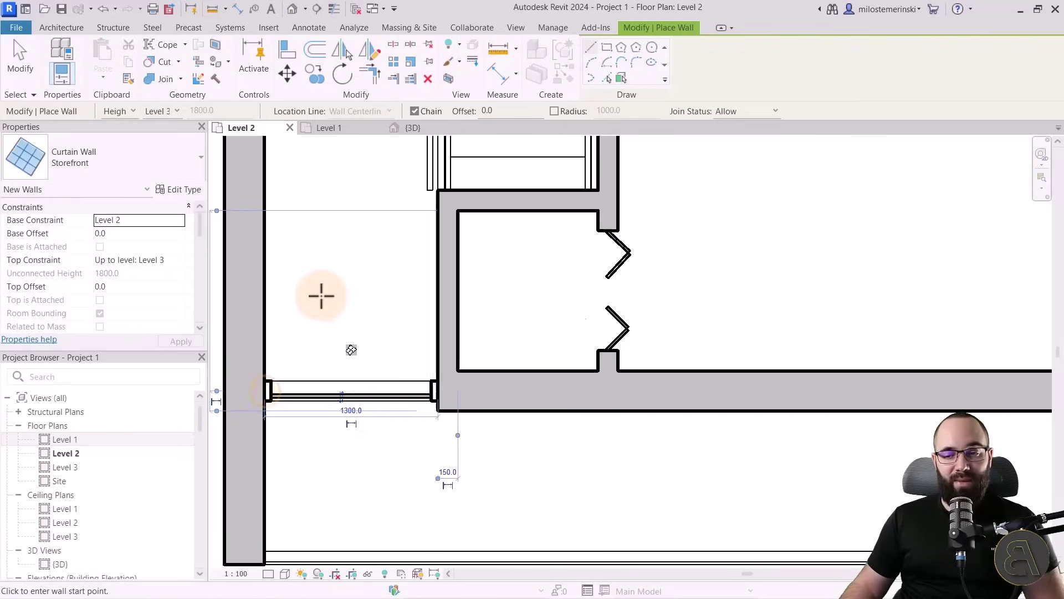
Draw another Storefront curtain wall inside the balcony-side exterior wall, starting at the inner face of the side wall opposite the stairs
scroll(322, 296, "down", 2)
middle_click_drag(485, 406, 369, 390)
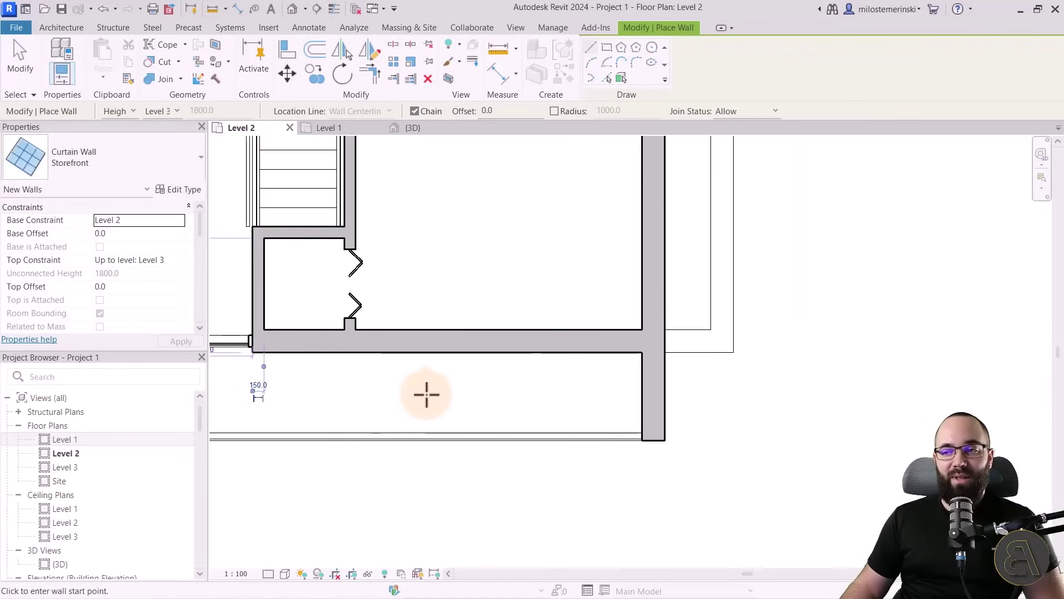
left_click(642, 340)
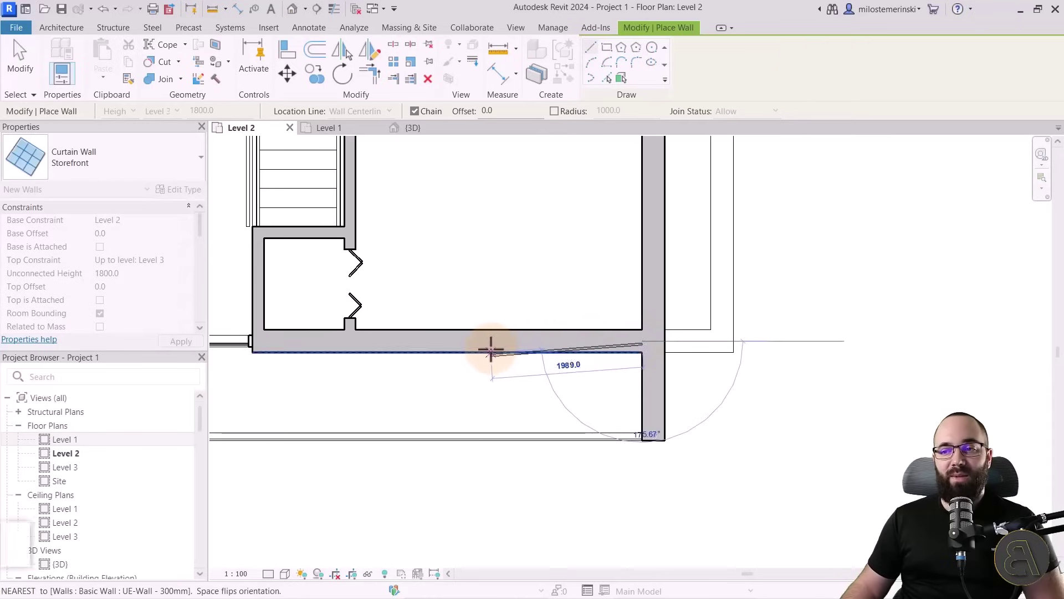
Finish the 2000 mm Storefront curtain wall at the right end of the lower exterior wall and leave the wall command
left_click(488, 342)
key("Escape")
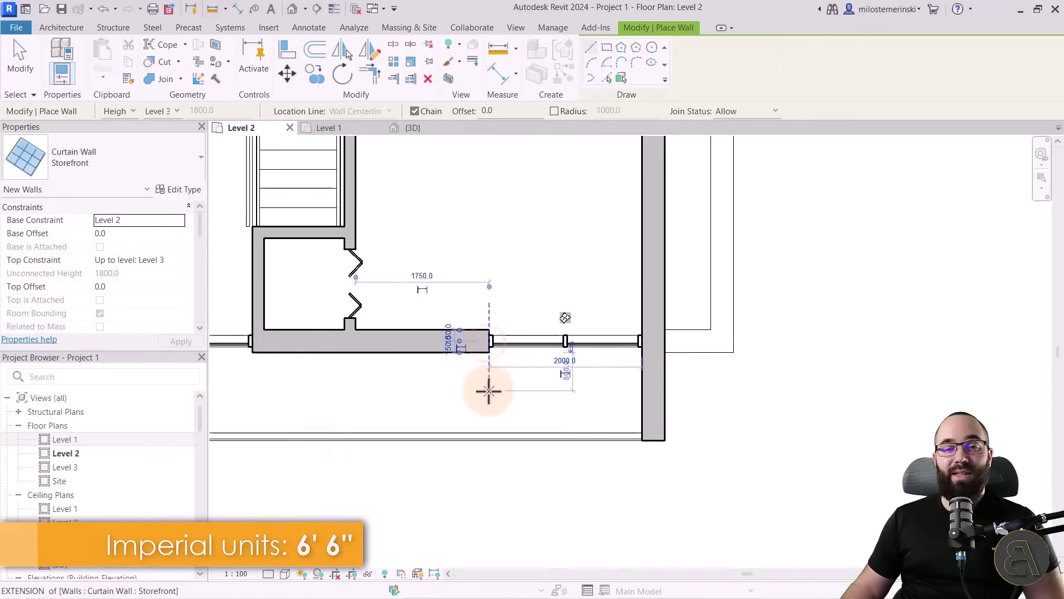
scroll(442, 400, "down", 2)
scroll(463, 383, "down", 3)
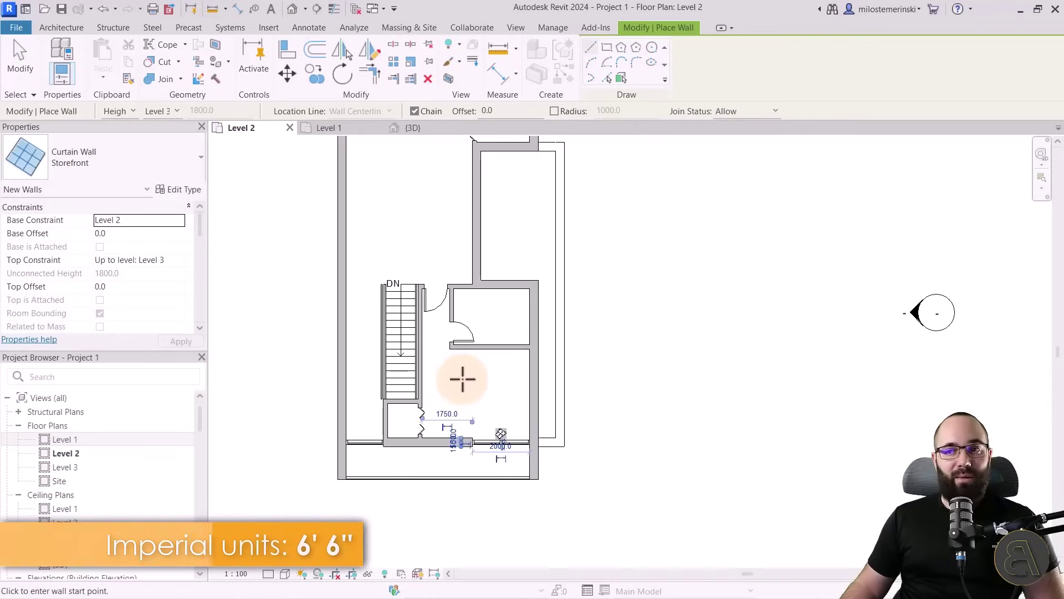
key("Escape")
key("Escape")
middle_click_drag(532, 255, 506, 323)
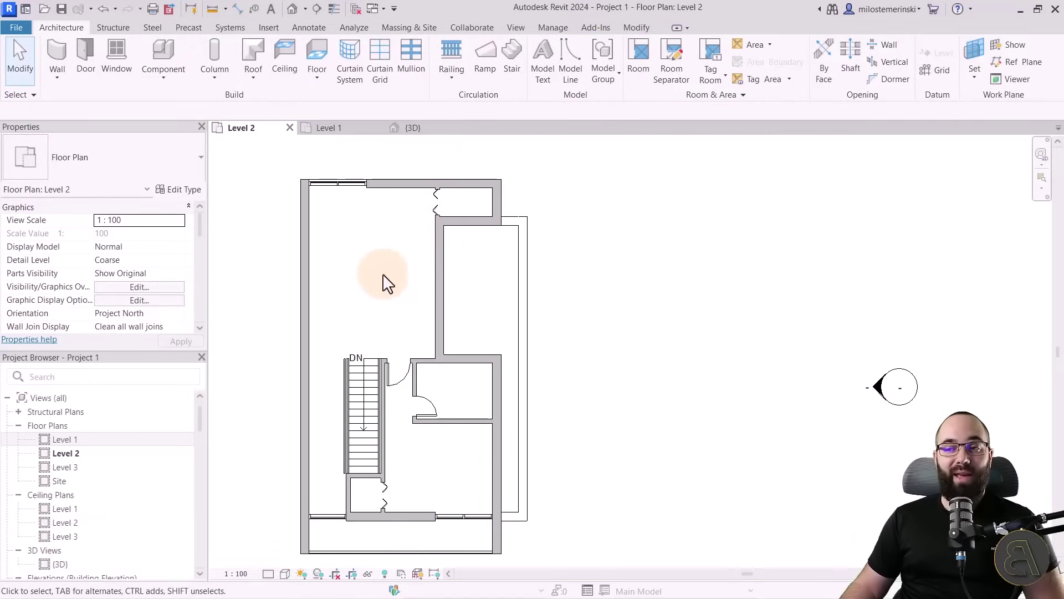
Change the vertical exterior wall beside the terrace from UE-Wall - 300mm to the Storefront curtain wall type
left_click(438, 280)
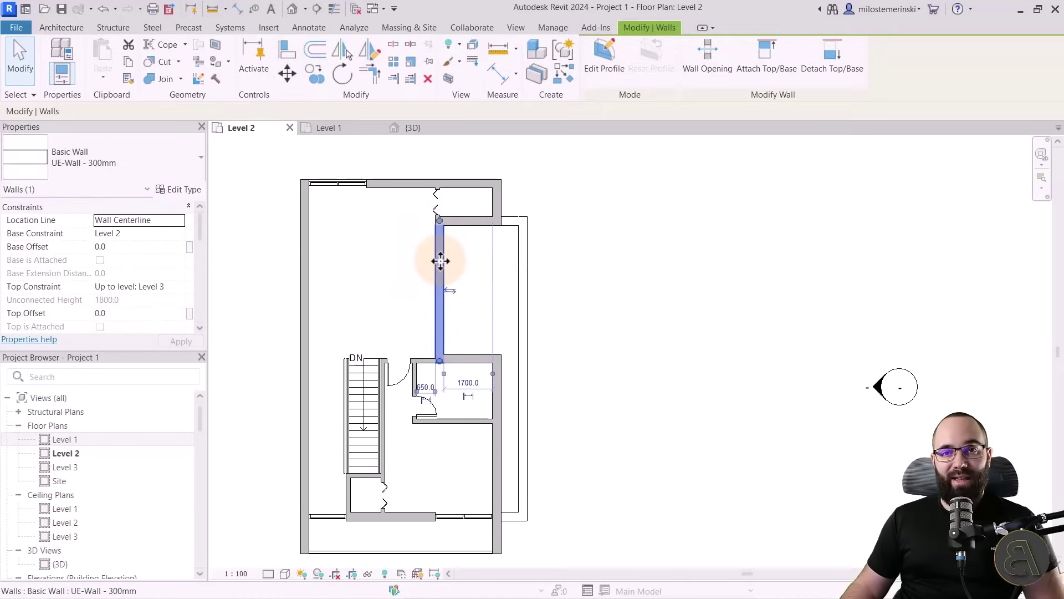
left_click(165, 158)
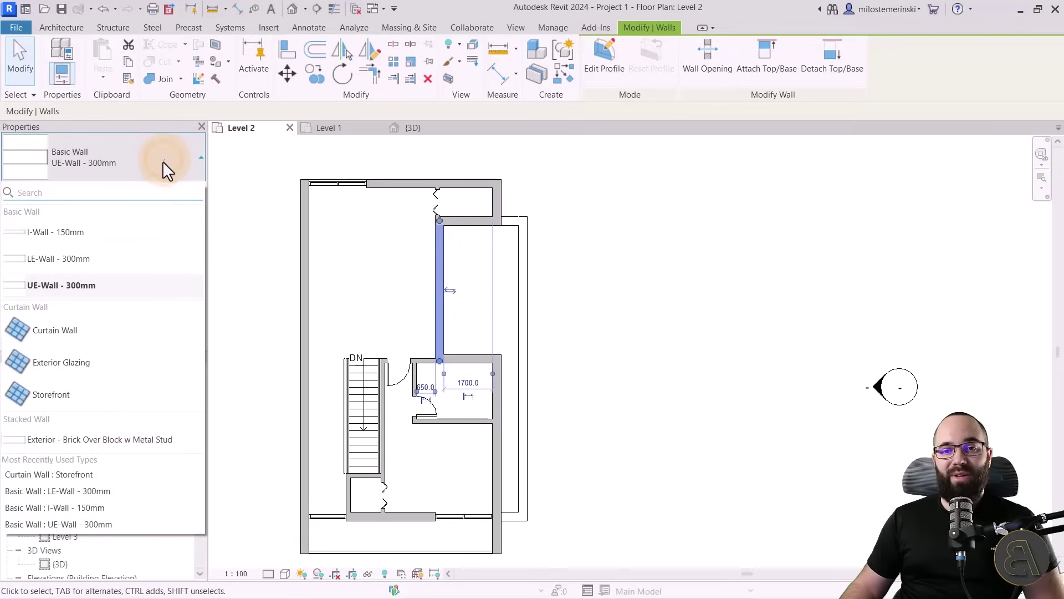
left_click(52, 393)
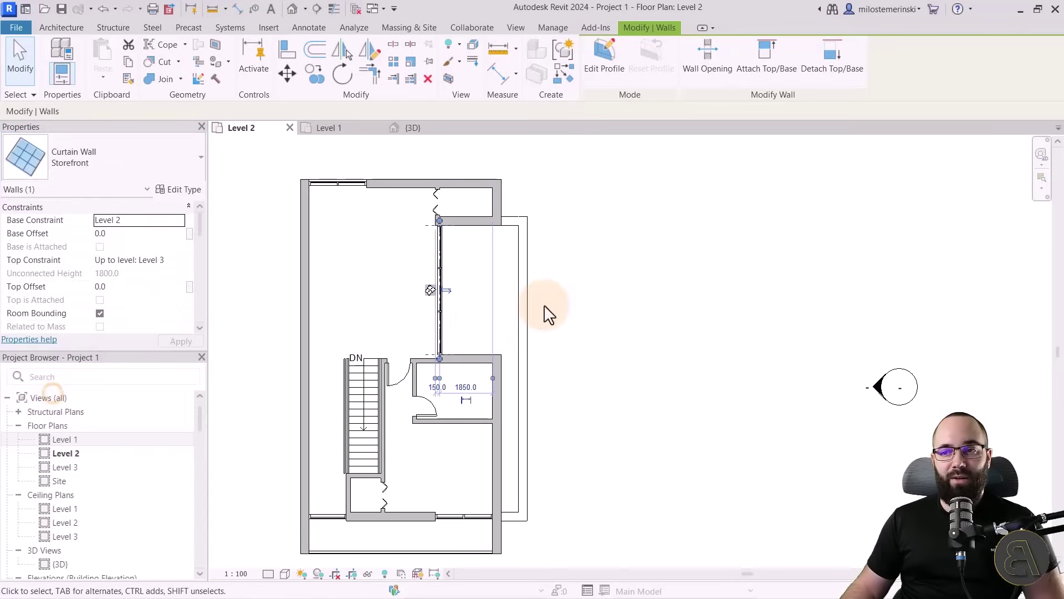
left_click(464, 326)
scroll(449, 314, "up", 3)
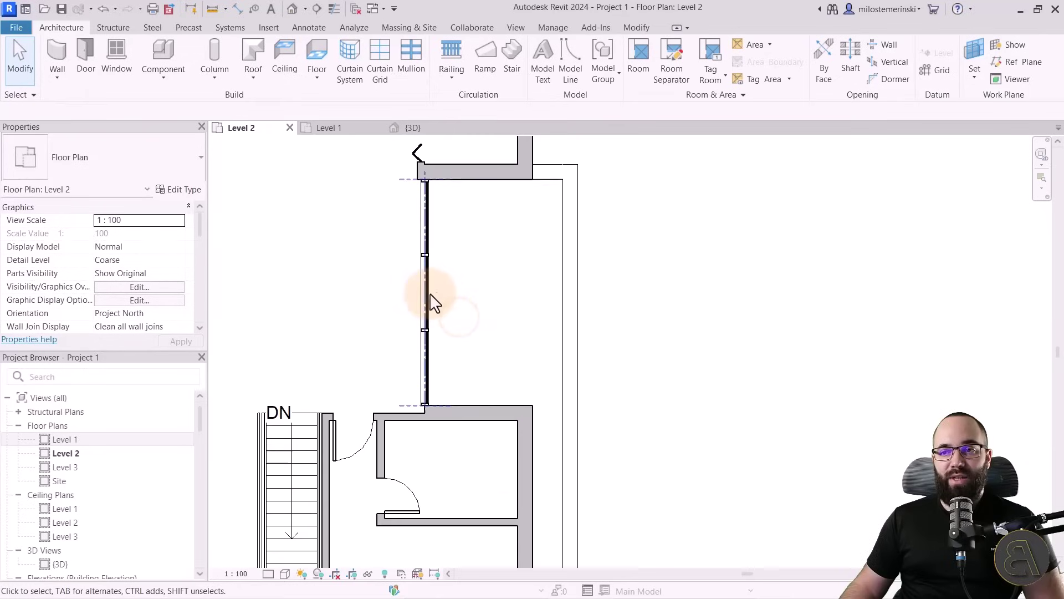
Flip the terrace Storefront wall's orientation and flip it back to its original side
left_click(431, 299)
scroll(454, 321, "up", 1)
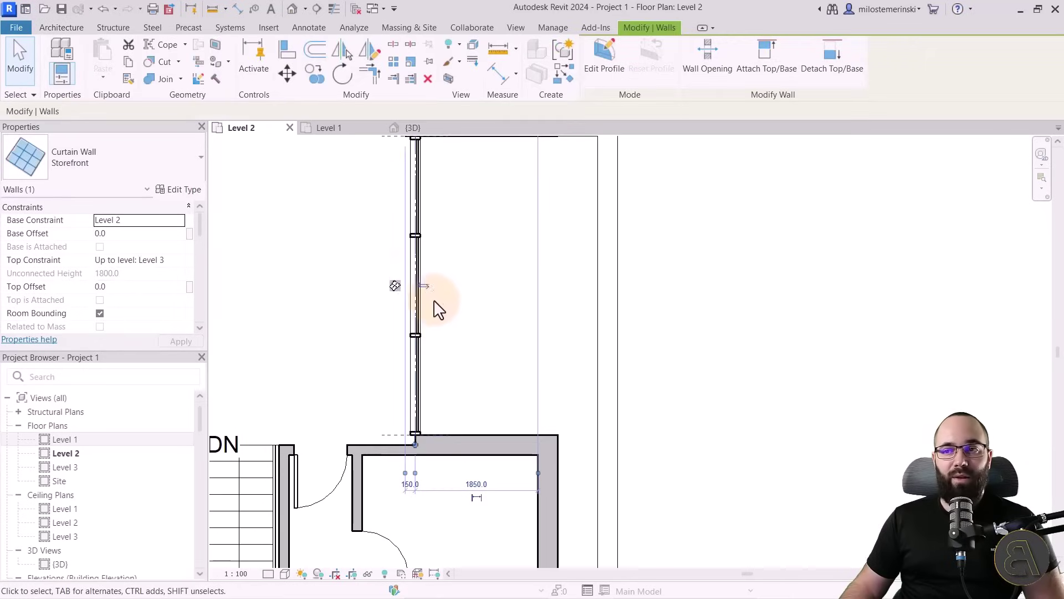
scroll(447, 316, "down", 1)
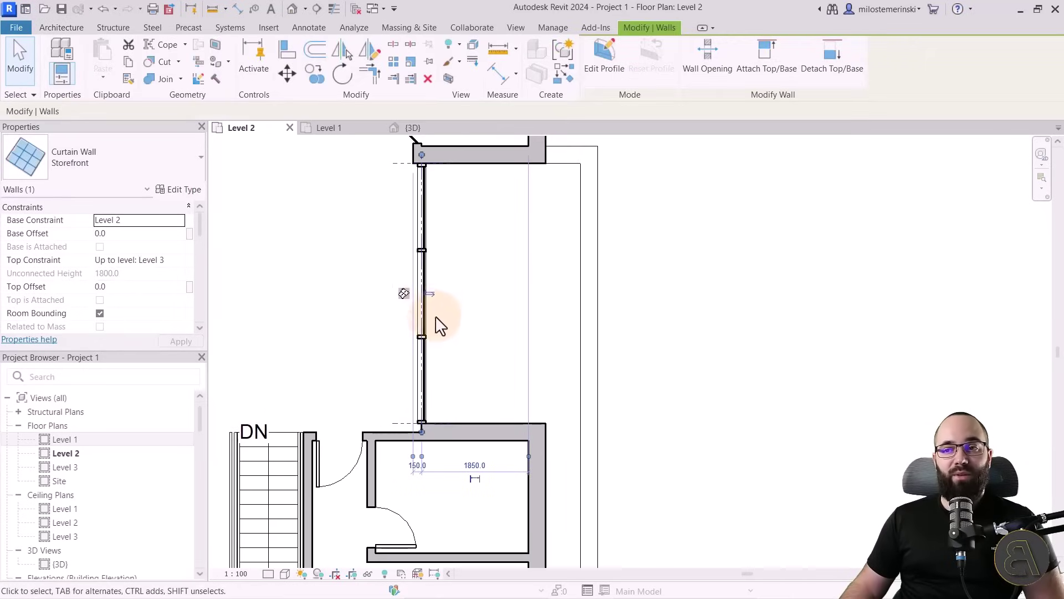
left_click(434, 294)
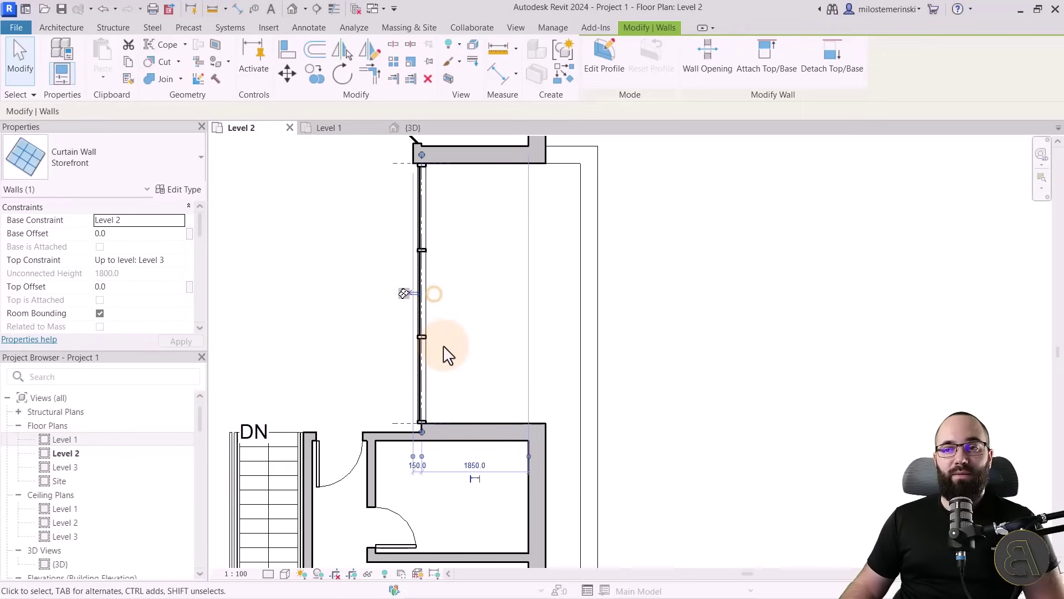
left_click(415, 295)
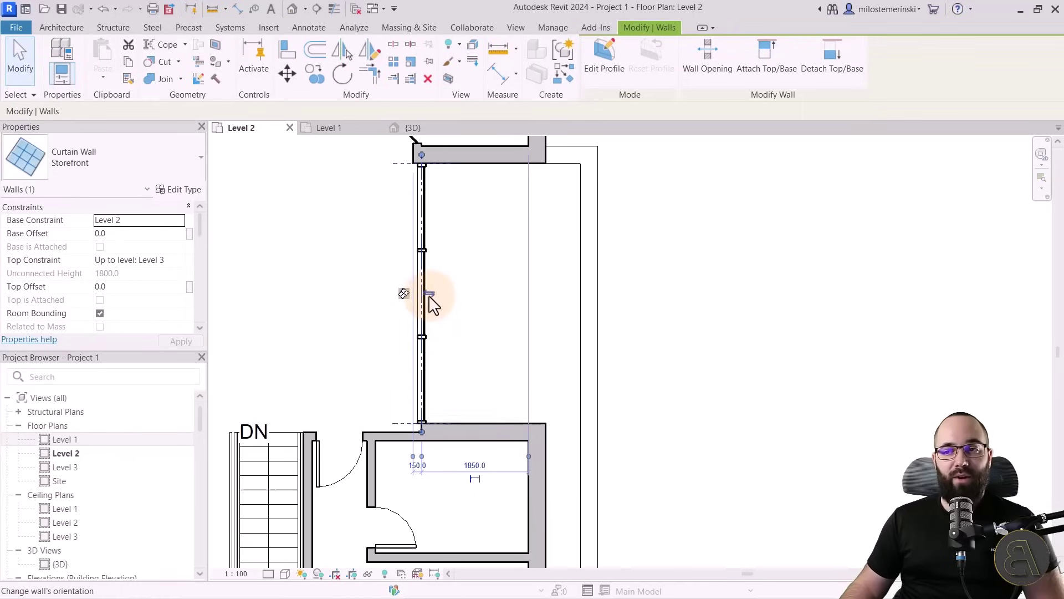
left_click(485, 321)
Examine the new curtain walls on the upper floor in the 3D view
scroll(515, 299, "down", 4)
mouse_move(604, 321)
middle_mouse_down()
mouse_move(601, 297)
mouse_move(601, 308)
middle_mouse_up()
left_click(420, 128)
middle_click_drag(672, 309, 779, 471, "shift")
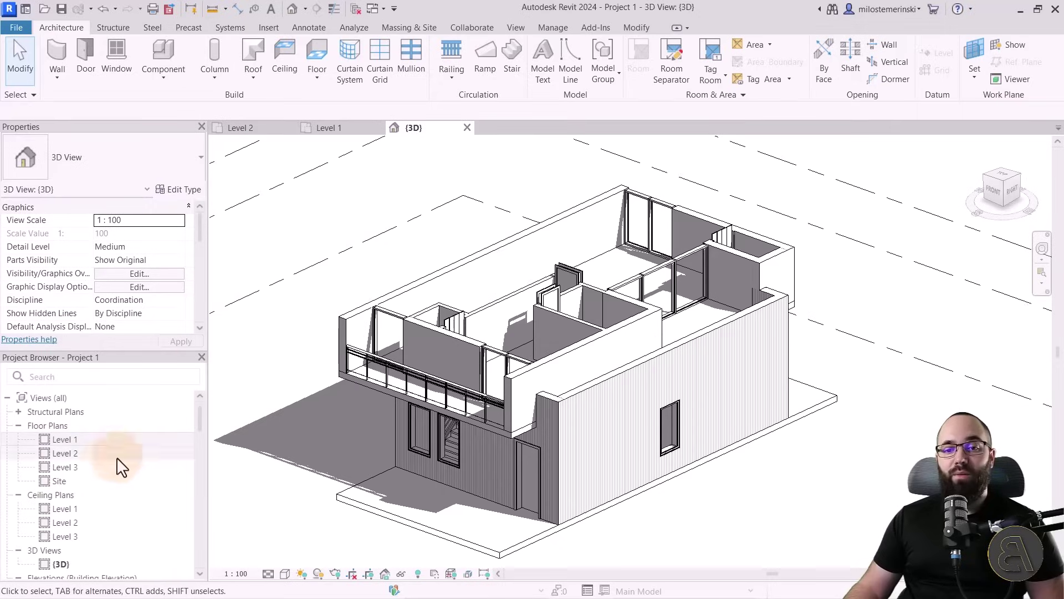
Open the Level 3 floor plan
double_click(59, 467)
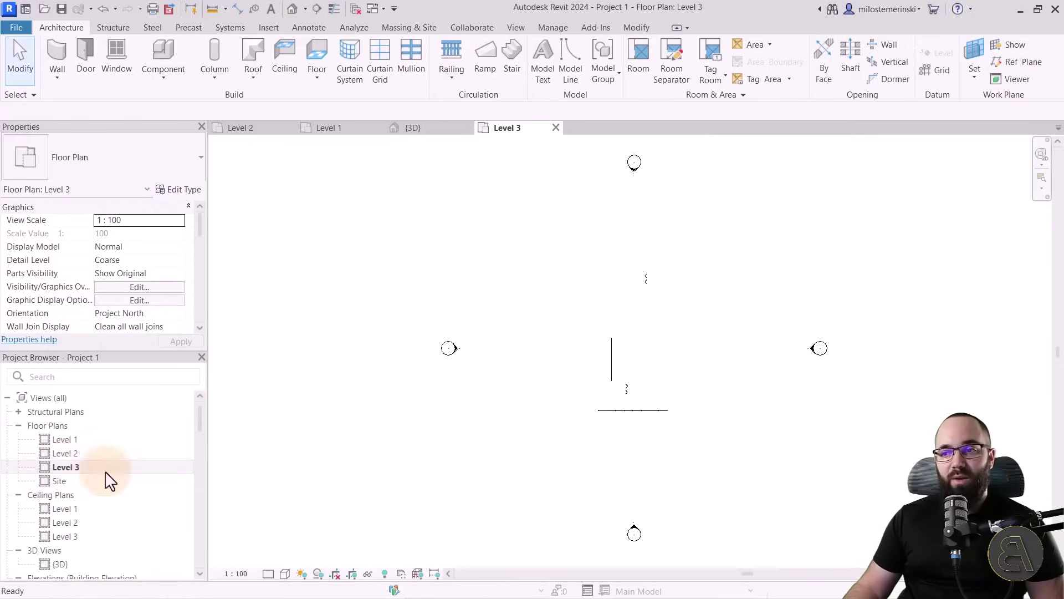
middle_click_drag(504, 442, 324, 442)
scroll(423, 365, "up", 3)
middle_click_drag(411, 385, 373, 392)
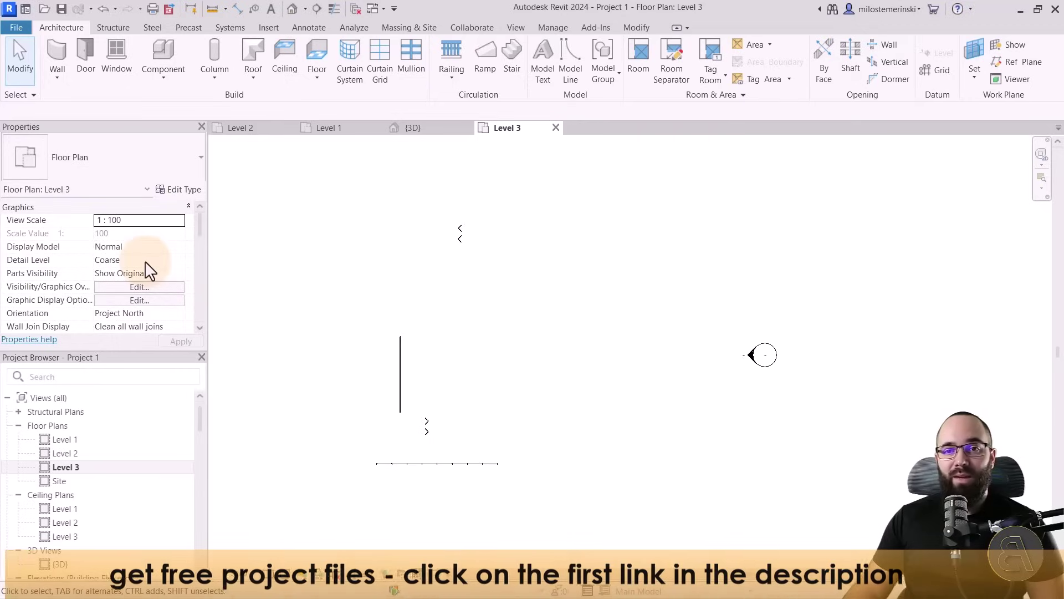
Set the Level 3 plan's underlay base level to Level 2
left_click_drag(201, 224, 203, 261)
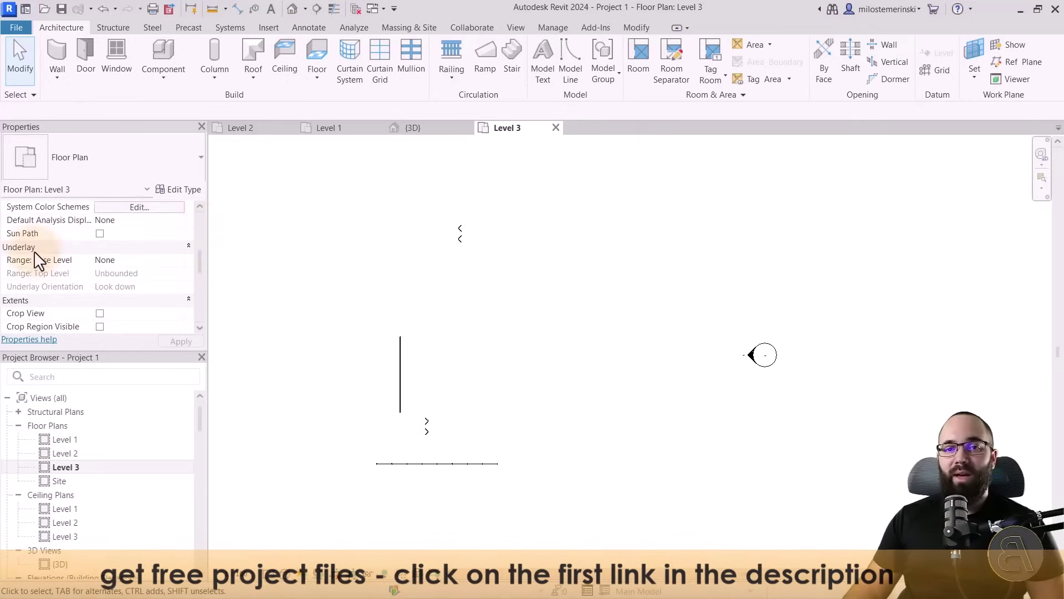
left_click(181, 261)
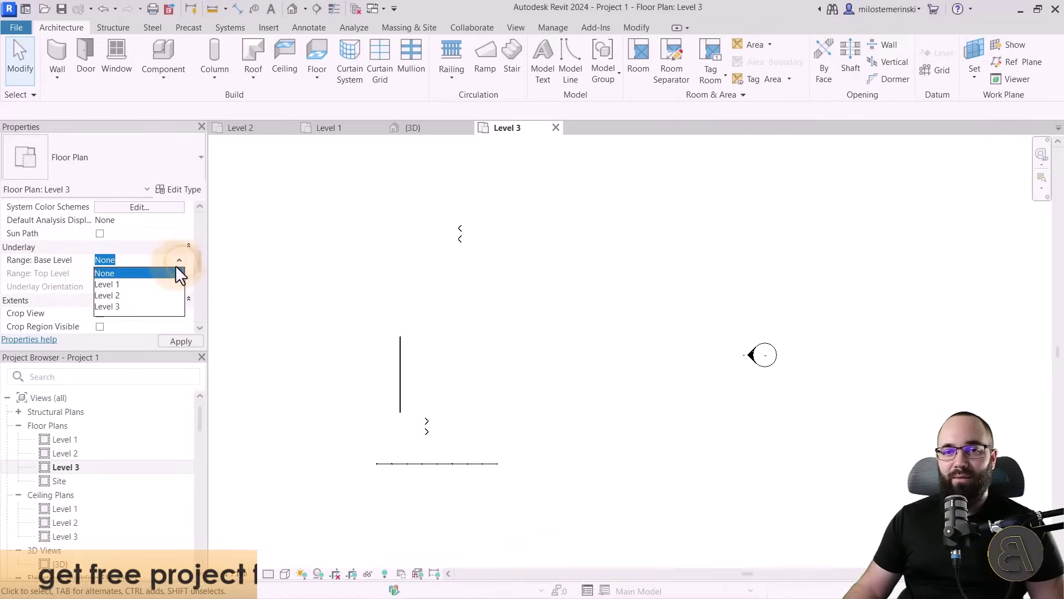
left_click(111, 295)
left_click(188, 342)
scroll(491, 333, "up", 2)
middle_click_drag(483, 309, 468, 326)
middle_click_drag(449, 441, 442, 444)
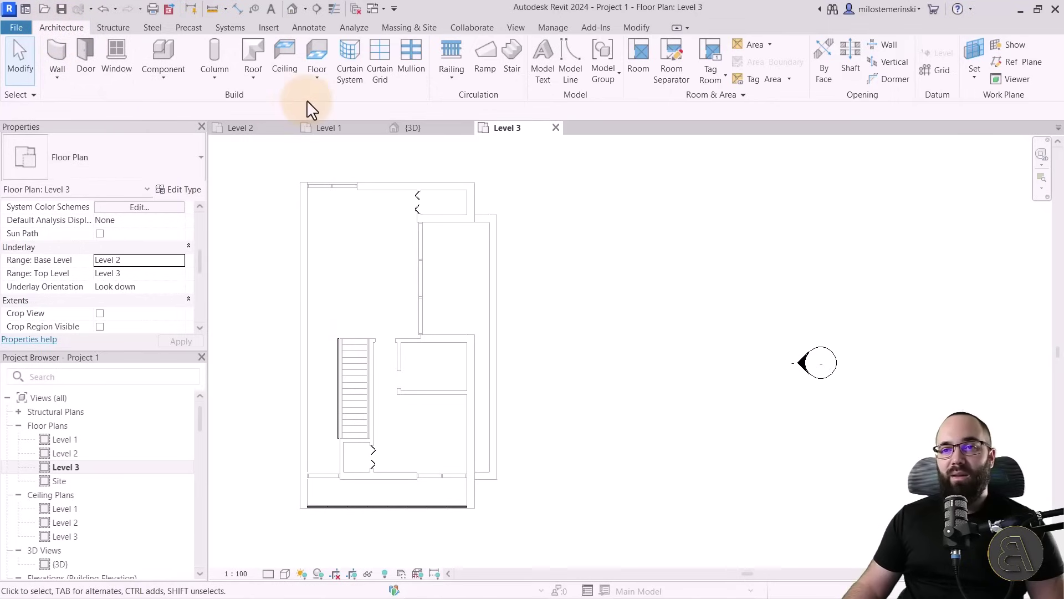
Start a roof by footprint on Level 3 with the Roof - 300mm type, picking walls for its boundary
left_click(251, 52)
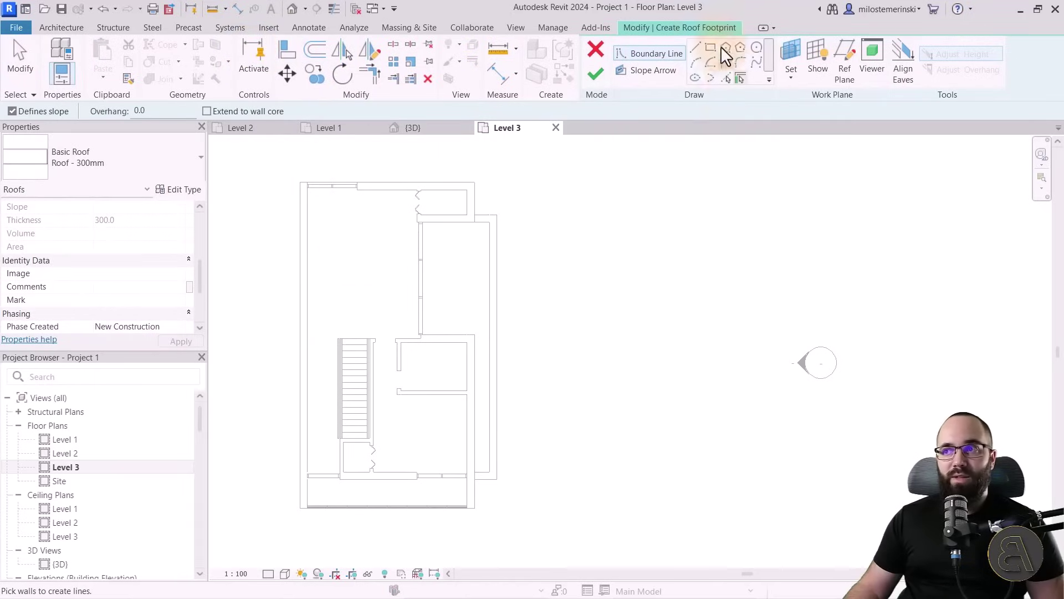
left_click(132, 168)
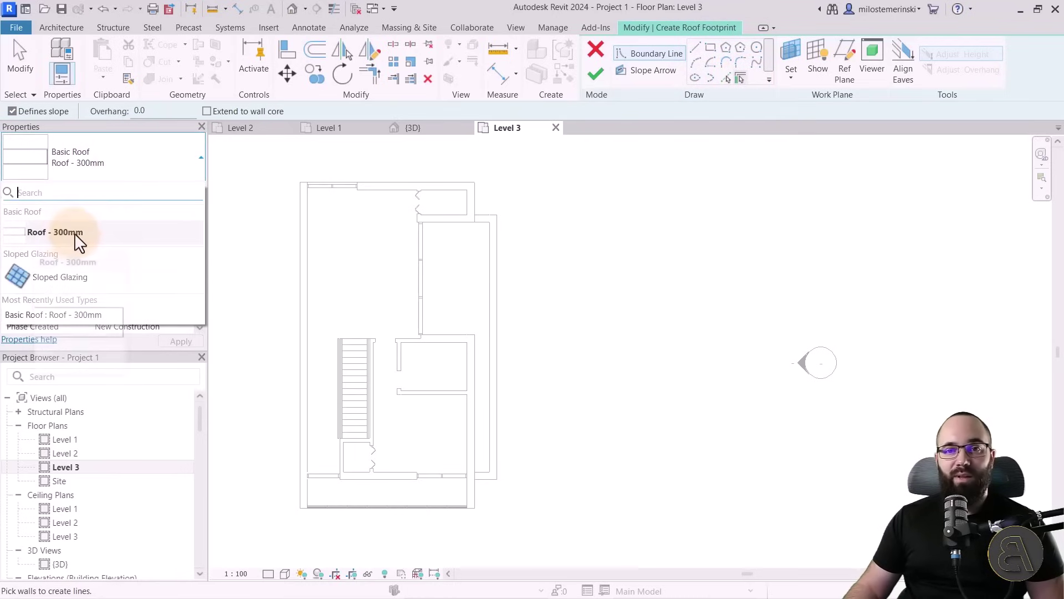
left_click(148, 166)
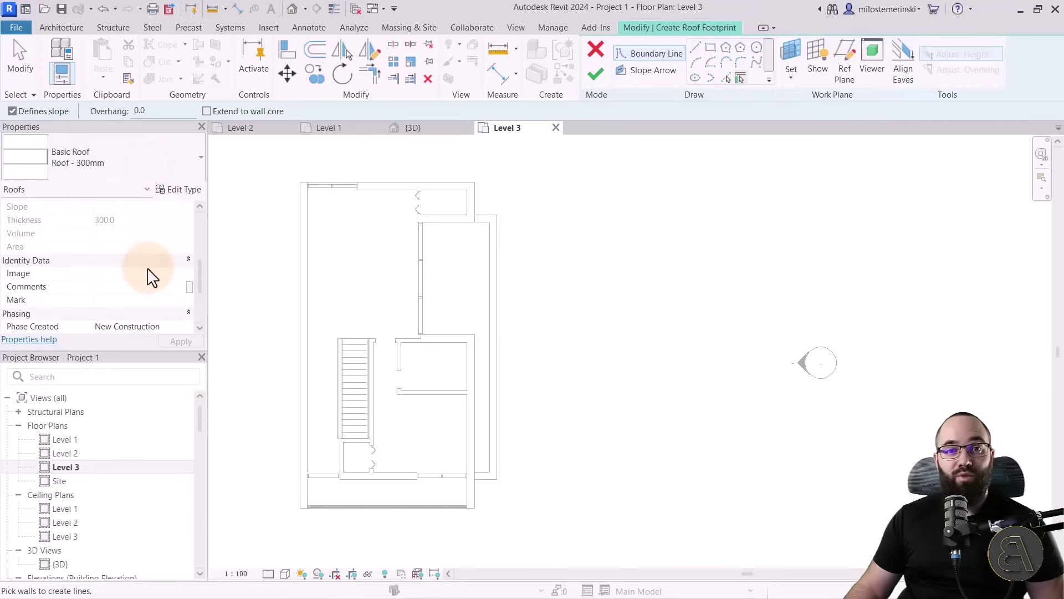
scroll(130, 280, "up", 5)
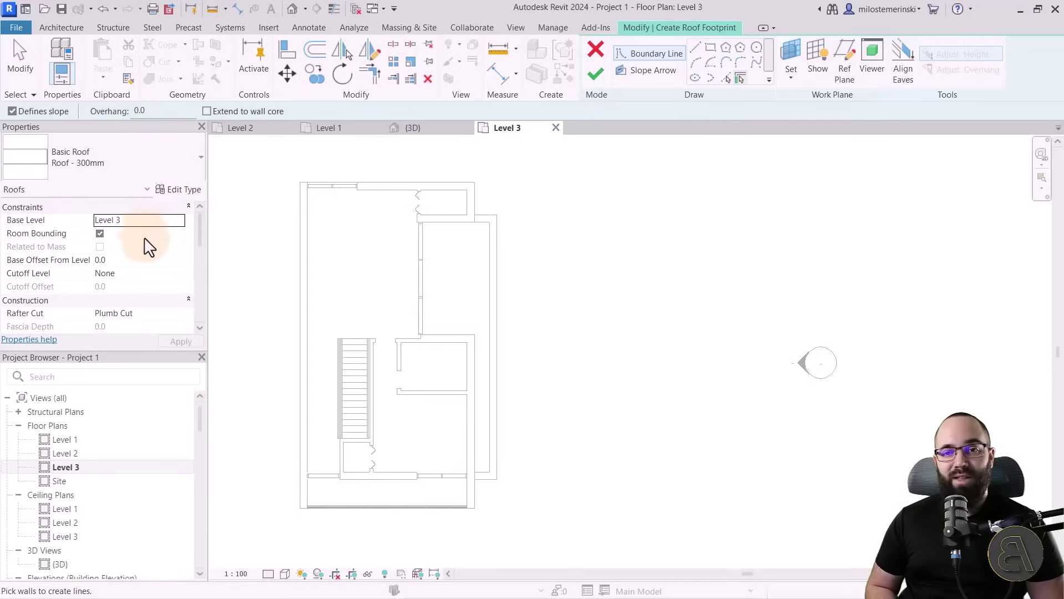
left_click(740, 79)
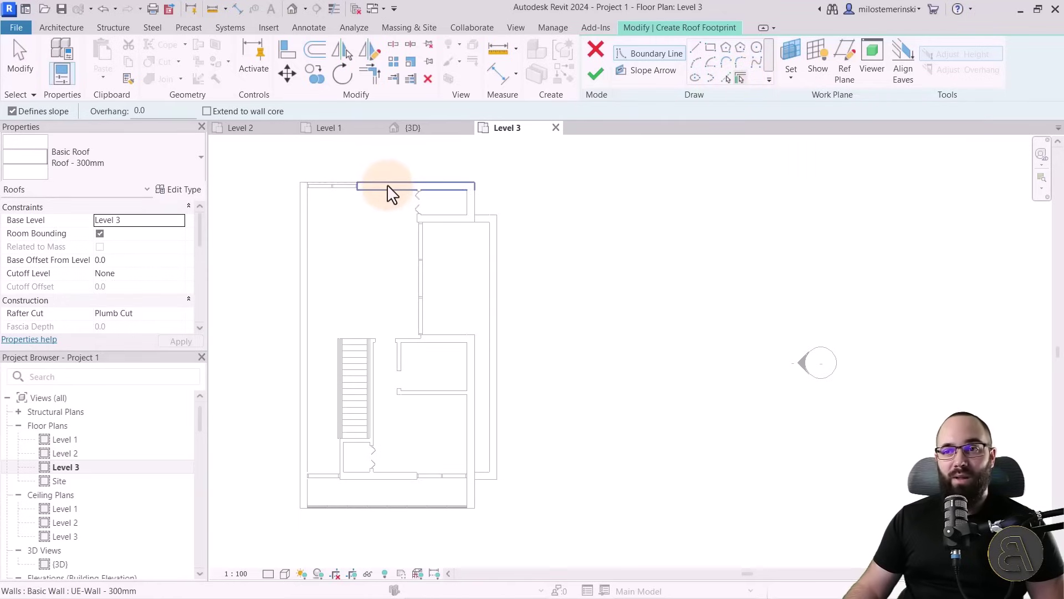
Pick the outer faces of the upper, left and lower-right exterior walls as roof boundary lines
scroll(357, 194, "up", 4)
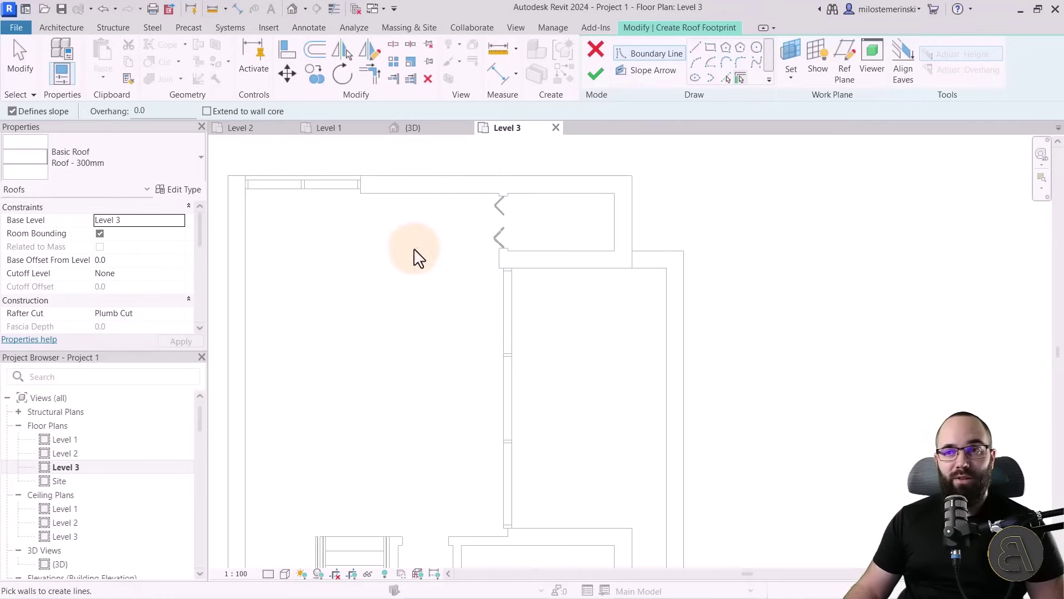
middle_click_drag(414, 254, 460, 321)
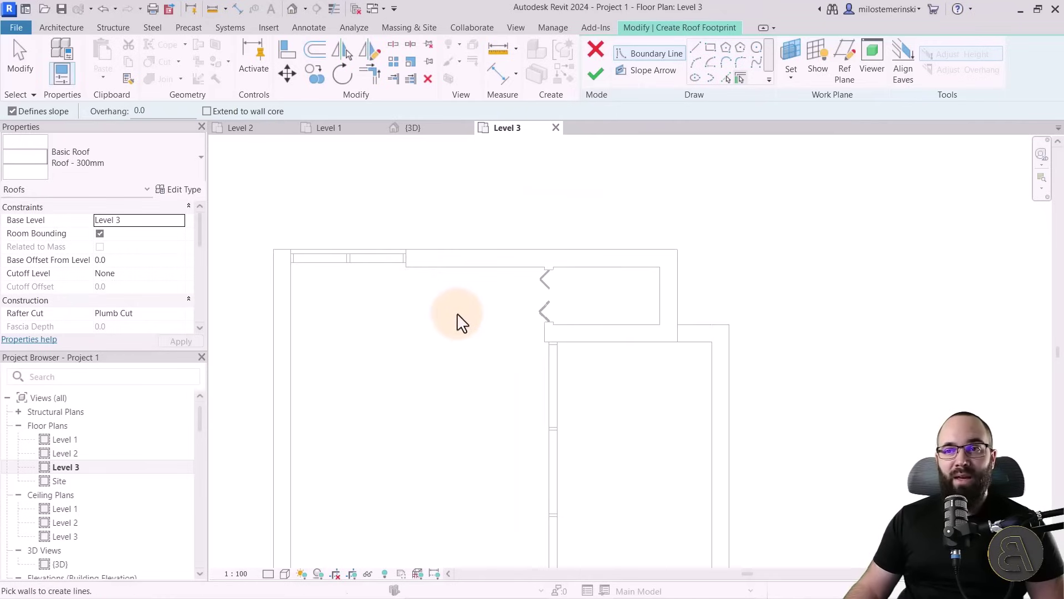
left_click(442, 249)
scroll(419, 169, "down", 3)
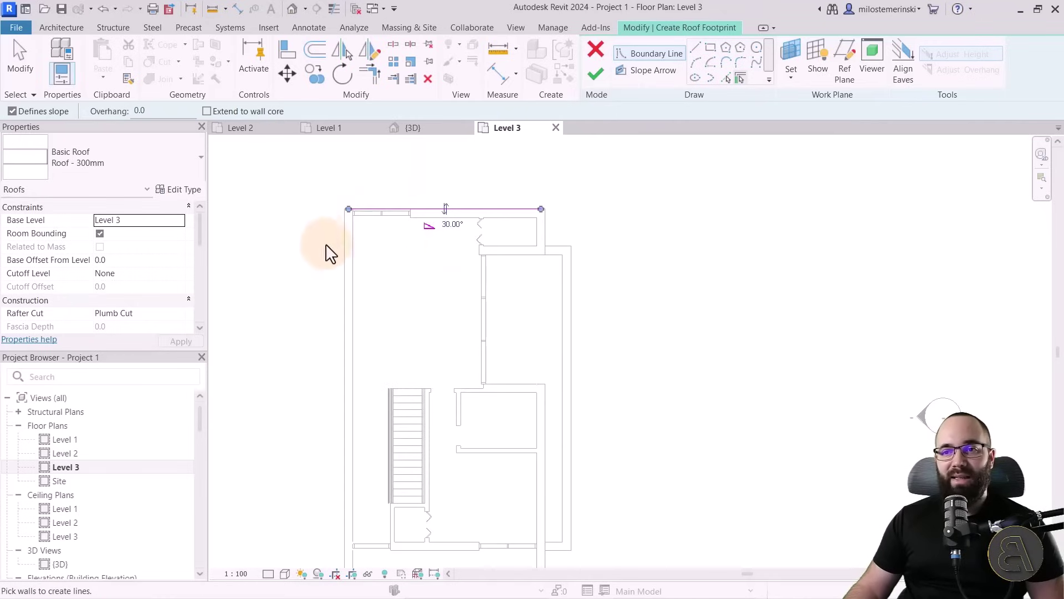
left_click(346, 254)
middle_click_drag(437, 320, 411, 131)
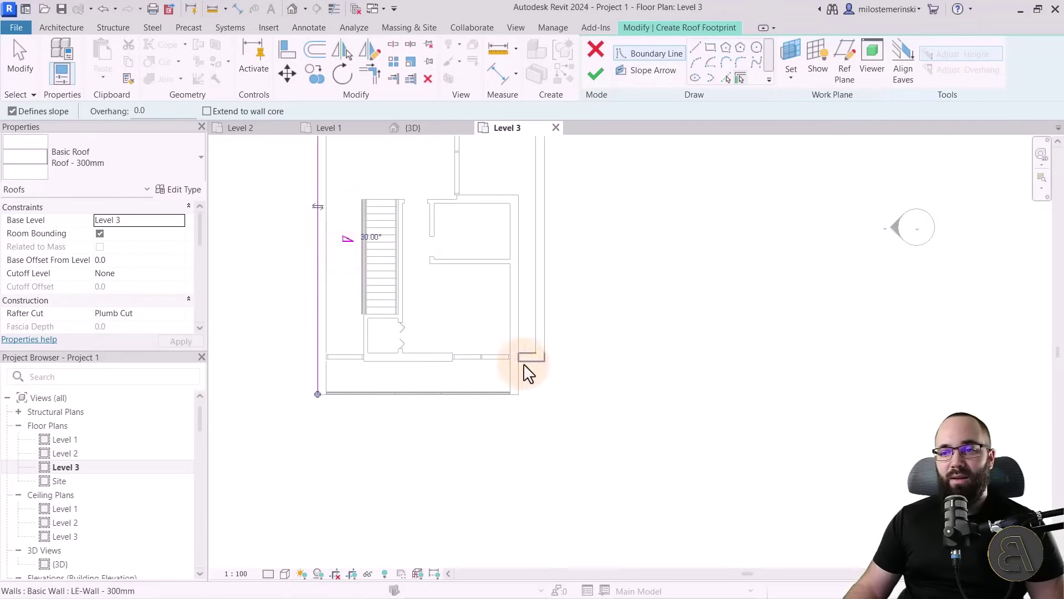
left_click(518, 381)
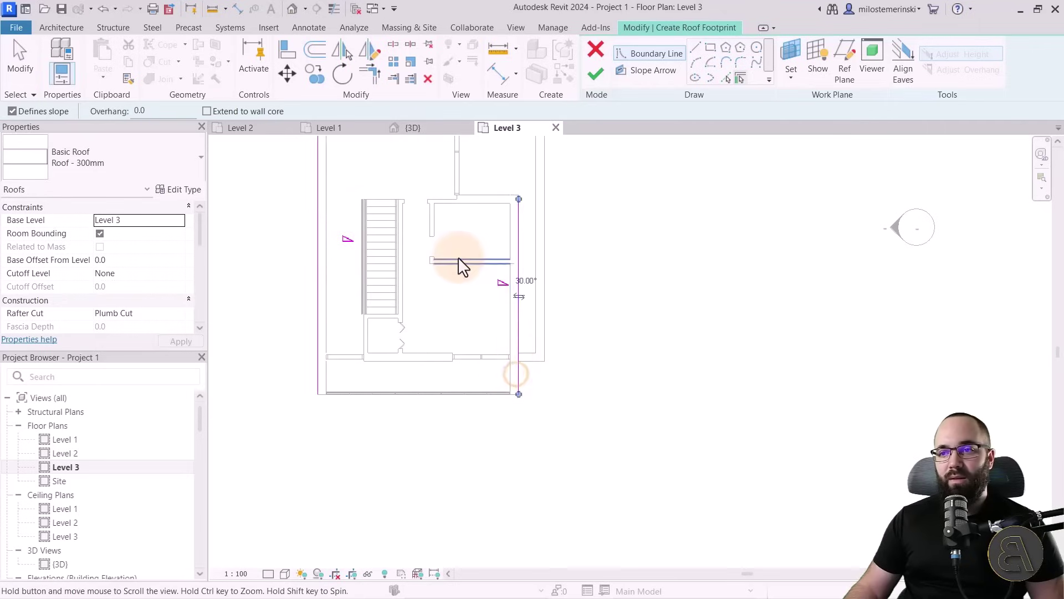
Add the upper-right exterior wall and the walls around the terrace recess to the roof boundary
middle_click_drag(458, 266, 458, 301)
left_click(486, 240)
left_click(456, 250)
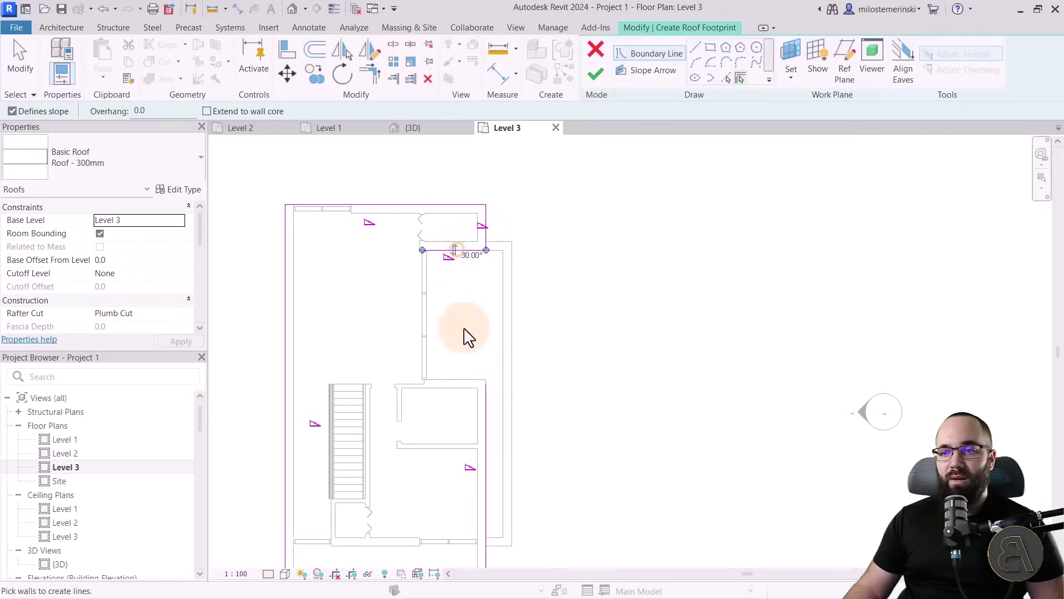
left_click(426, 331)
scroll(574, 286, "down", 1)
middle_click_drag(574, 286, 563, 261)
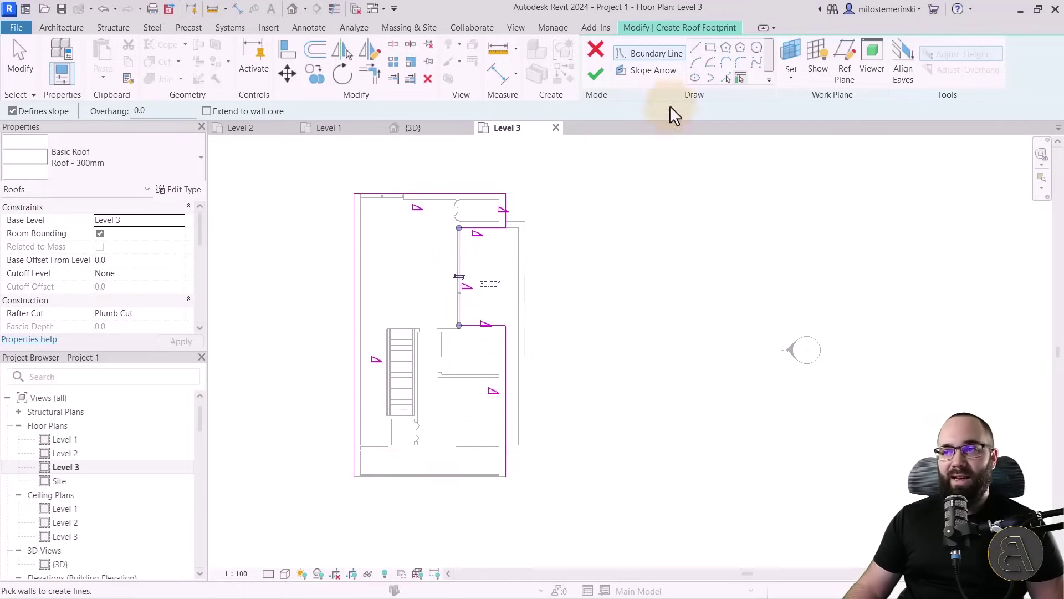
Draw a straight boundary line along the balcony's outer edge between the two lower corners to close the roof footprint
left_click(697, 48)
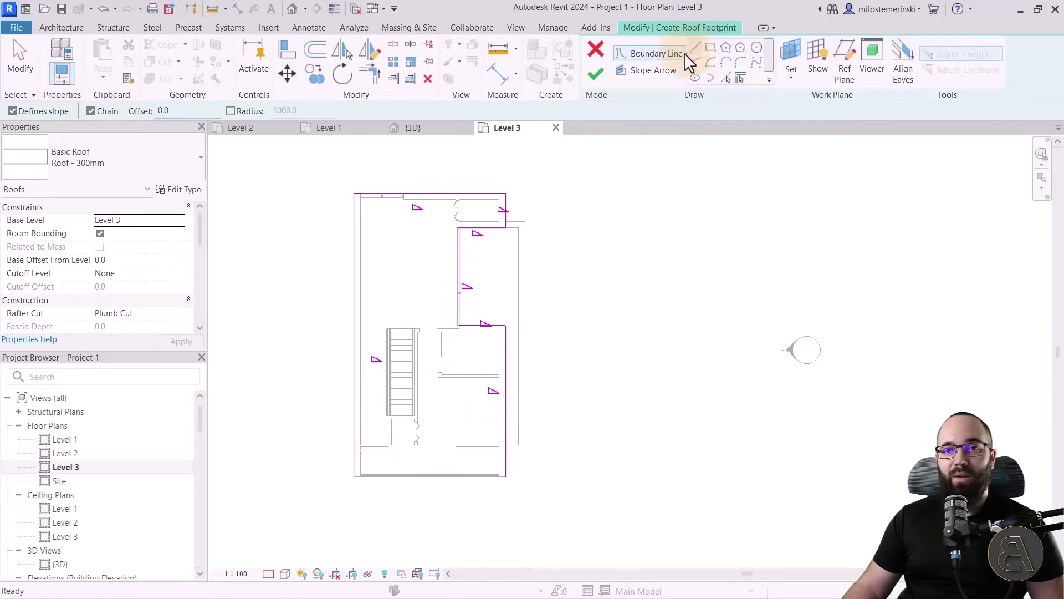
scroll(366, 483, "up", 3)
left_click(346, 470)
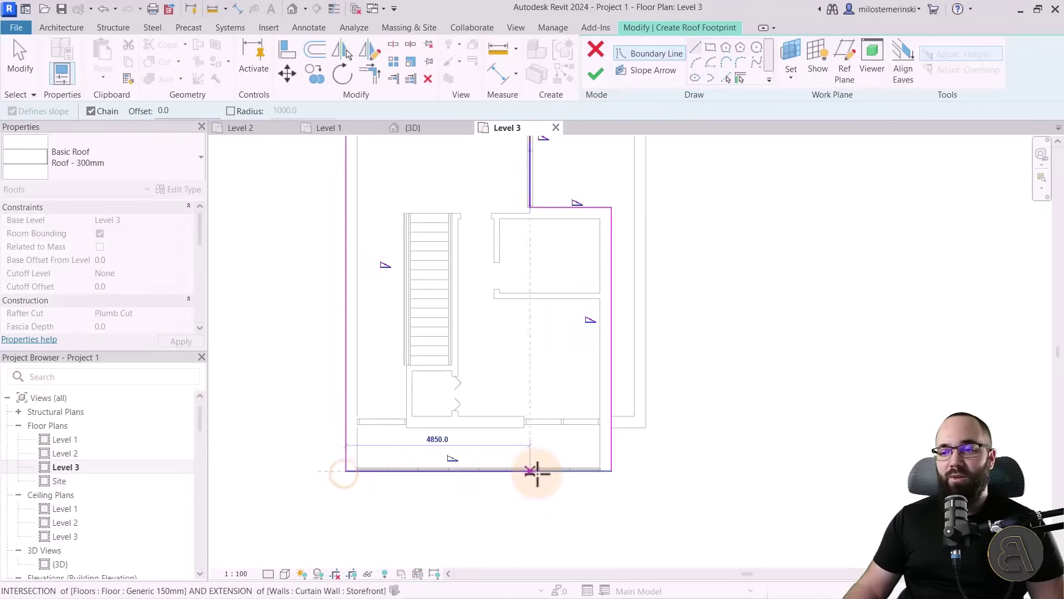
left_click(601, 470)
key("Escape")
scroll(489, 385, "down", 2)
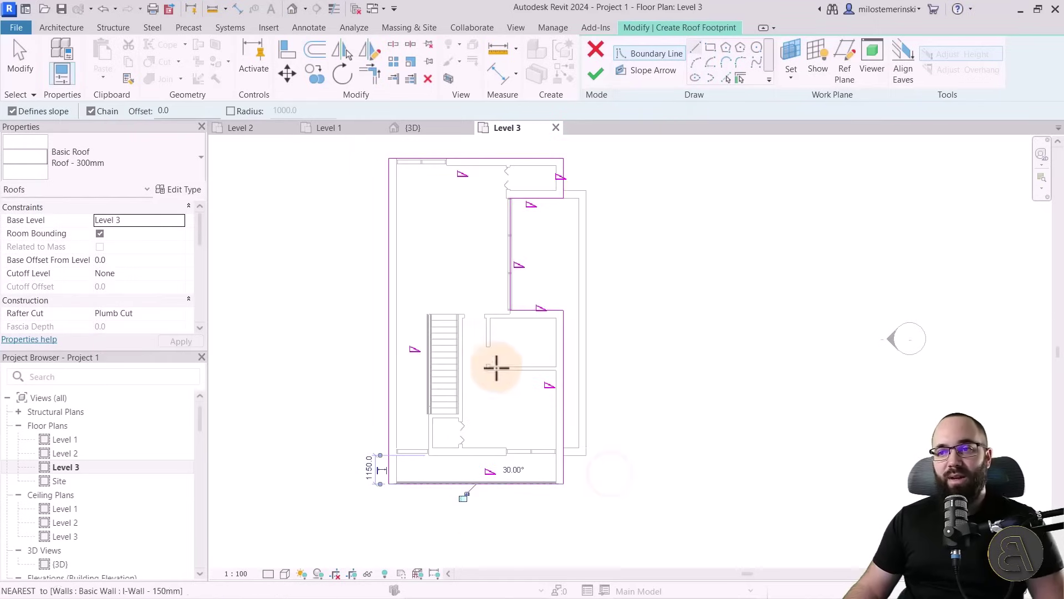
key("Escape")
key("Escape")
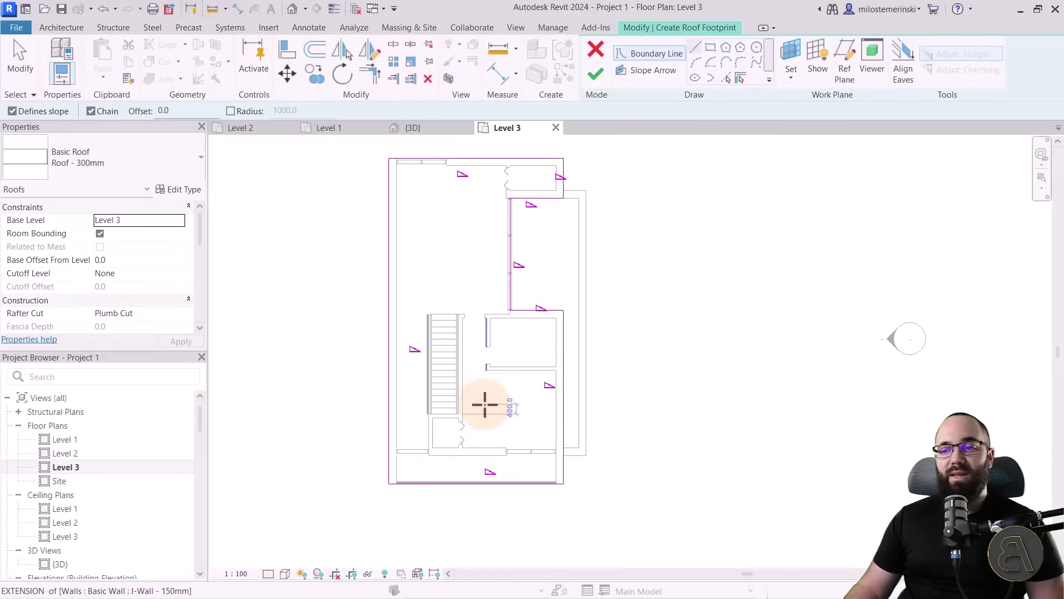
Adjust the inner endpoint of the terrace recess's upper boundary line to meet the vertical boundary line along the curtain wall
scroll(427, 337, "up", 2)
scroll(442, 202, "up", 3)
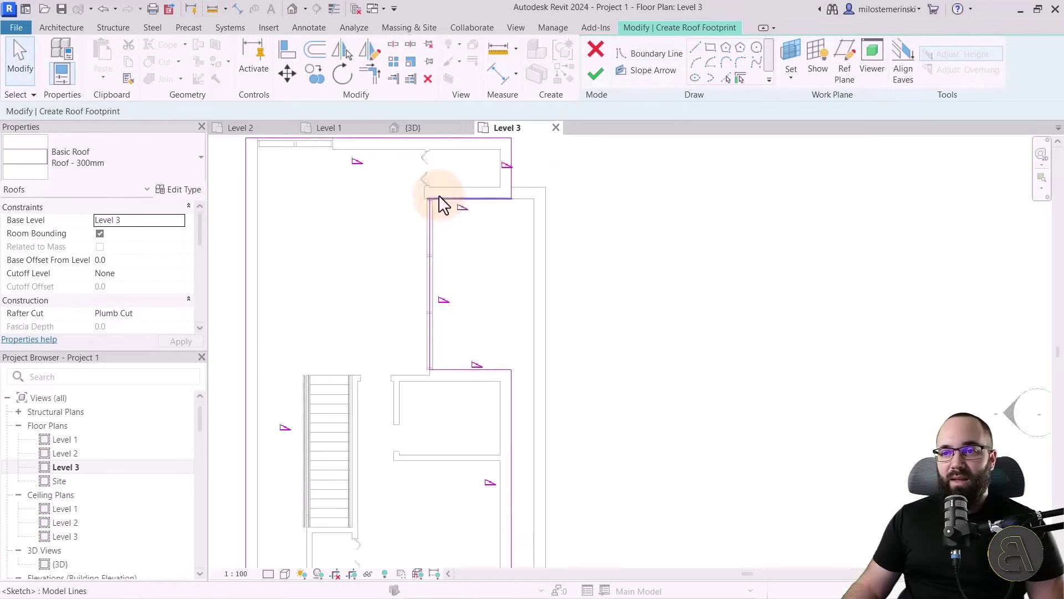
scroll(423, 231, "down", 4)
scroll(416, 388, "up", 4)
scroll(414, 389, "up", 2)
middle_click_drag(462, 291, 429, 564)
middle_click_drag(427, 249, 427, 474)
middle_click_drag(407, 226, 404, 309)
left_click(386, 285)
left_click_drag(351, 290, 347, 282)
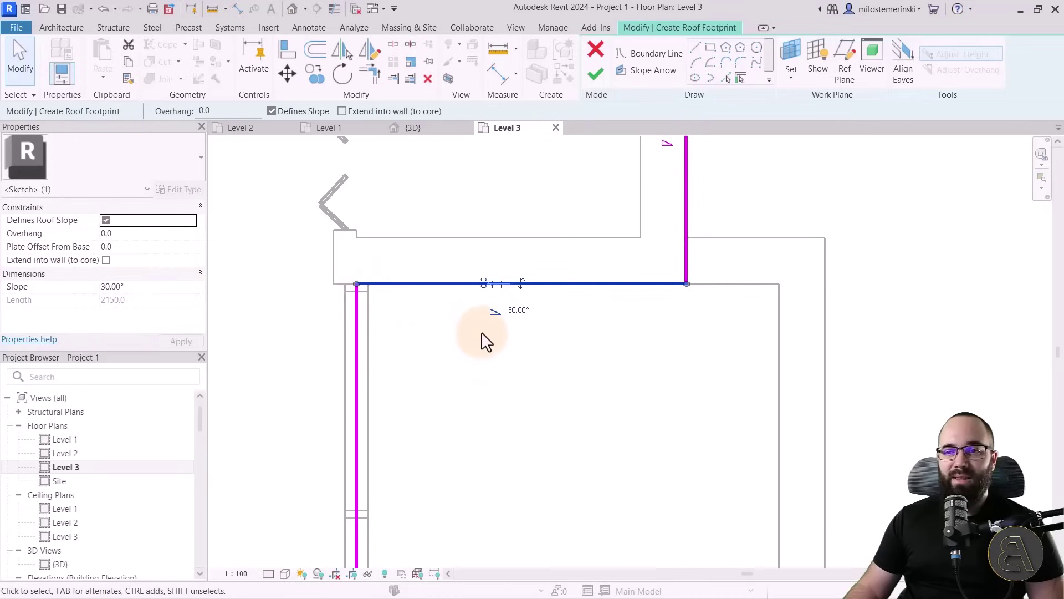
Turn off Defines Slope for the upper and lower horizontal roof boundary lines and the three lines around the terrace recess
scroll(486, 342, "down", 3)
scroll(491, 366, "down", 2)
middle_click_drag(499, 399, 513, 290)
scroll(496, 272, "down", 2)
left_click(512, 288)
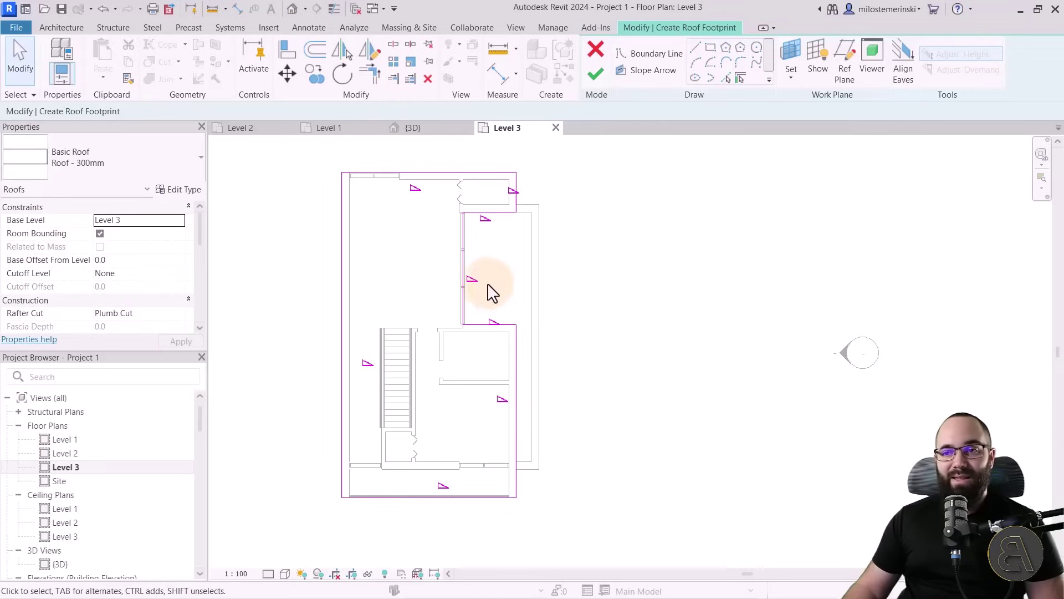
left_click(342, 274)
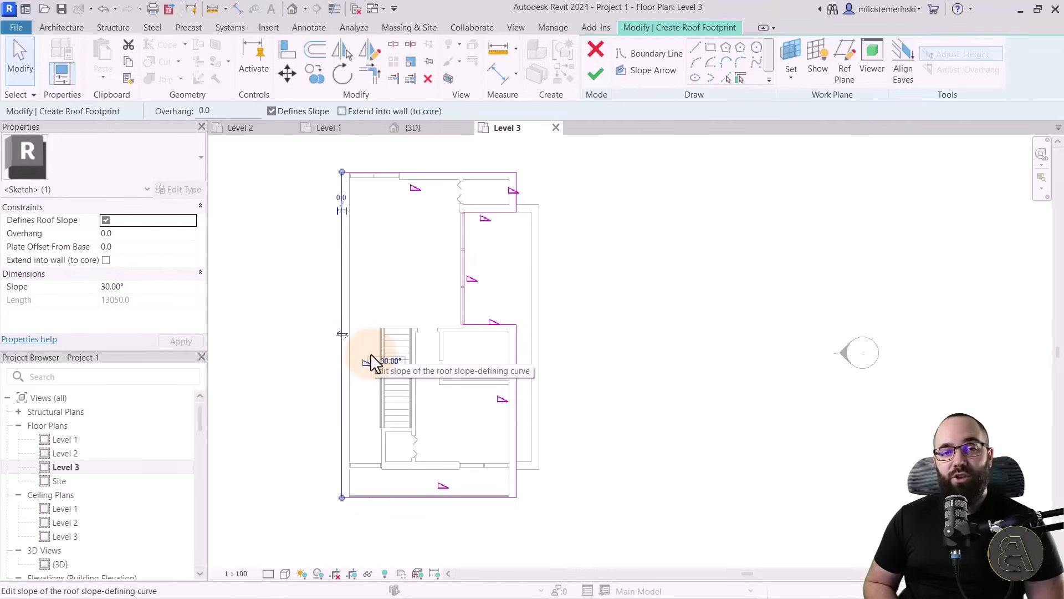
left_click(371, 287)
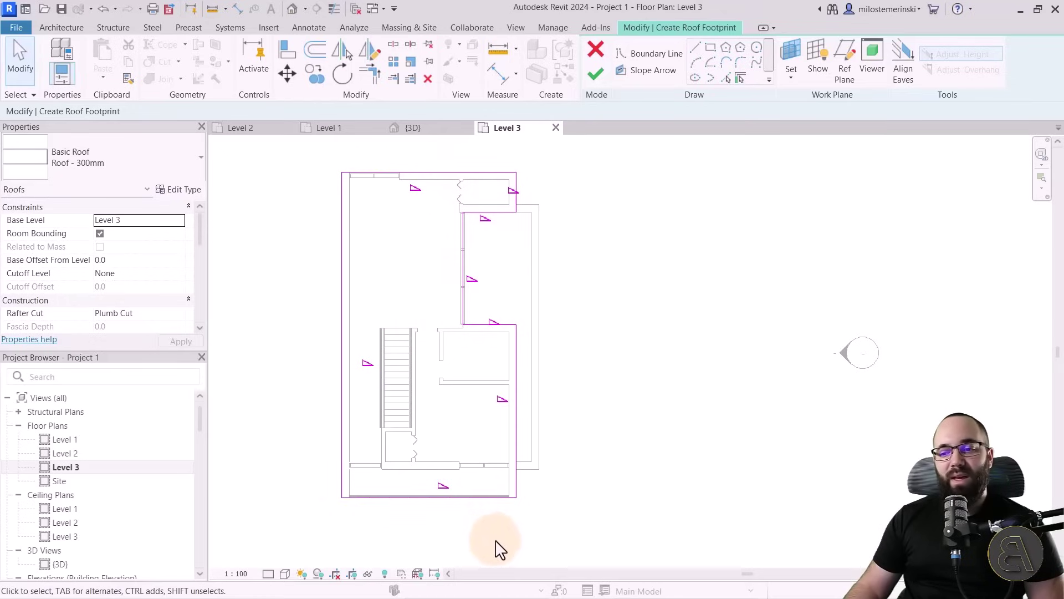
mouse_move(496, 539)
left_mouse_down()
mouse_move(423, 409)
mouse_move(392, 319)
mouse_move(361, 153)
left_mouse_up()
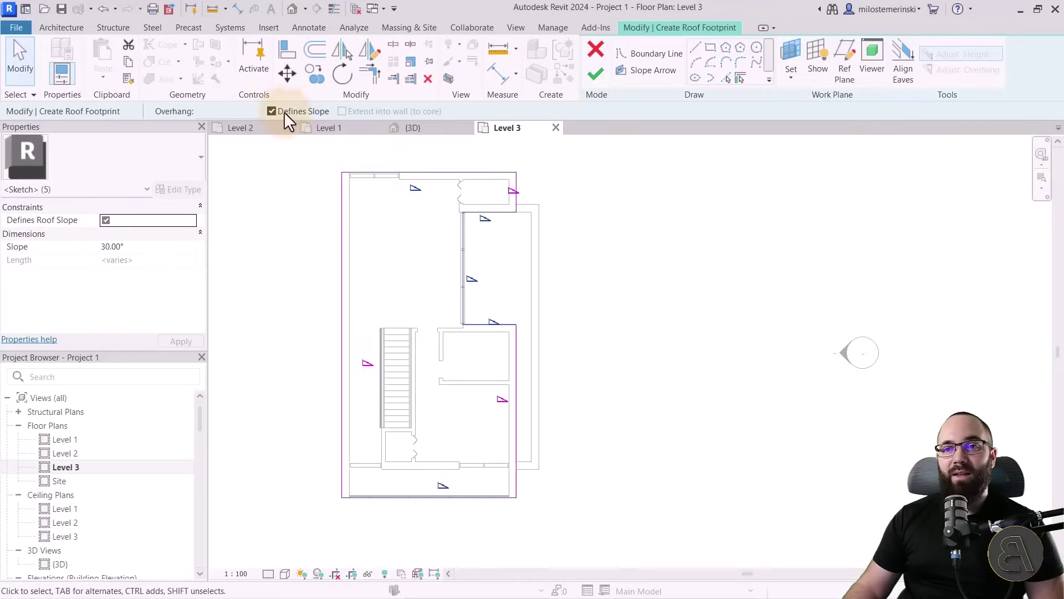
left_click(295, 112)
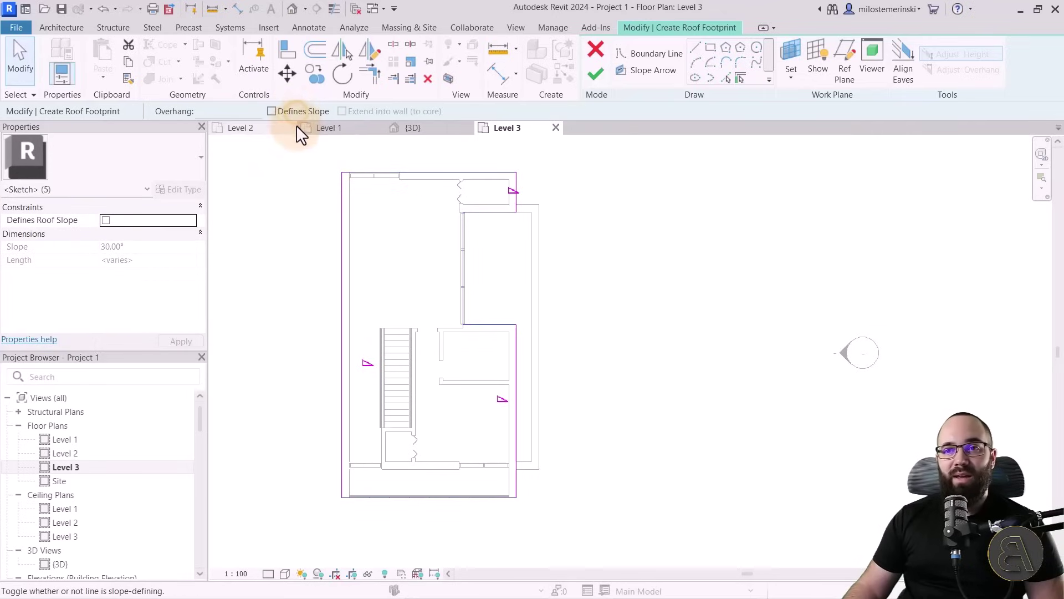
left_click(418, 265)
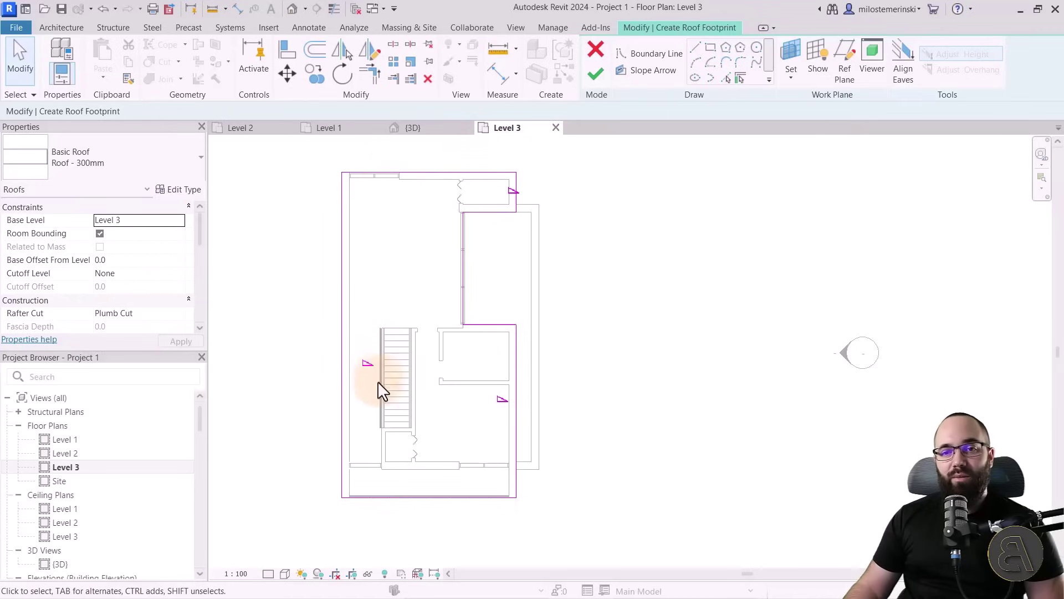
Set the slope of the three remaining slope-defining lines along the building's long sides to 35°
mouse_move(573, 426)
left_mouse_down()
mouse_move(518, 411)
mouse_move(297, 409)
left_mouse_up()
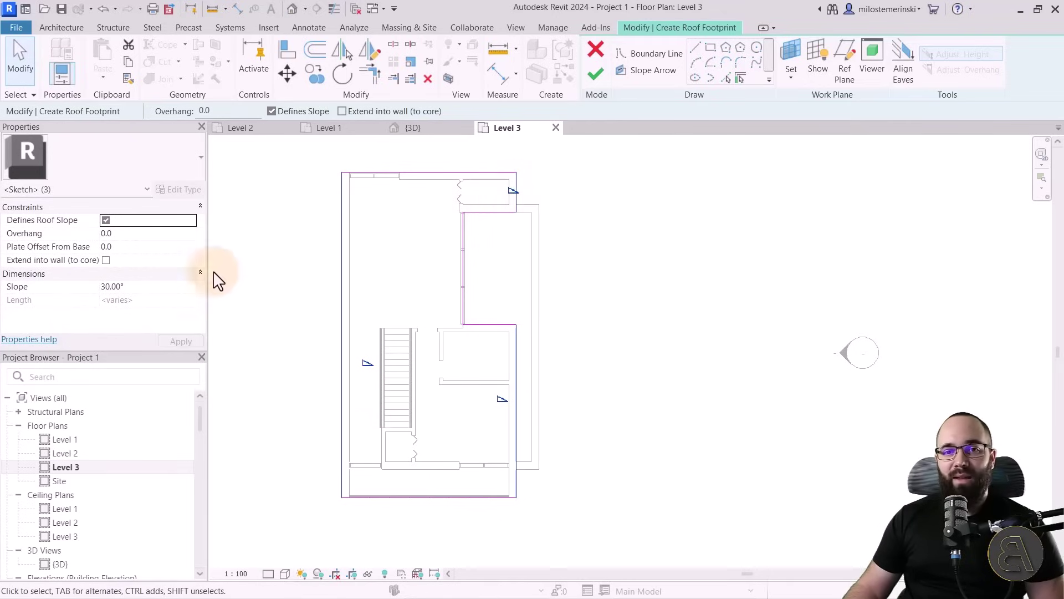
left_click(145, 296)
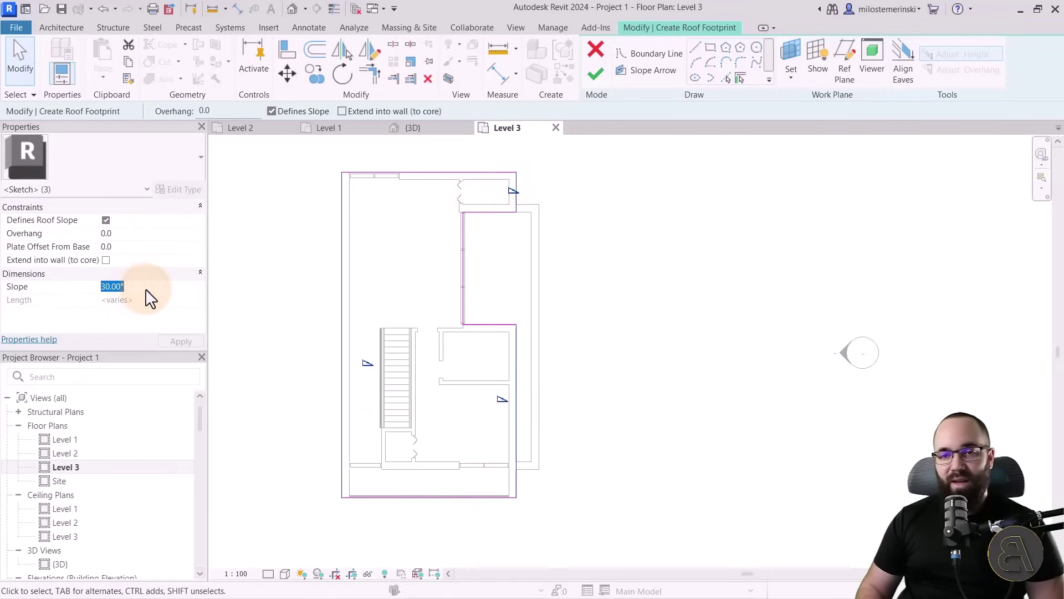
type("35")
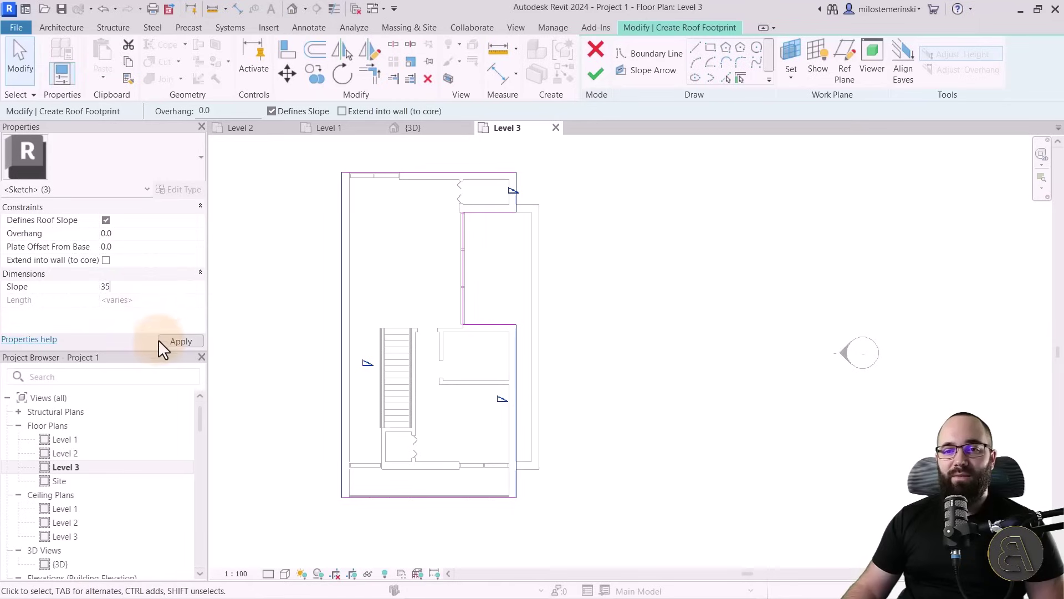
left_click(169, 344)
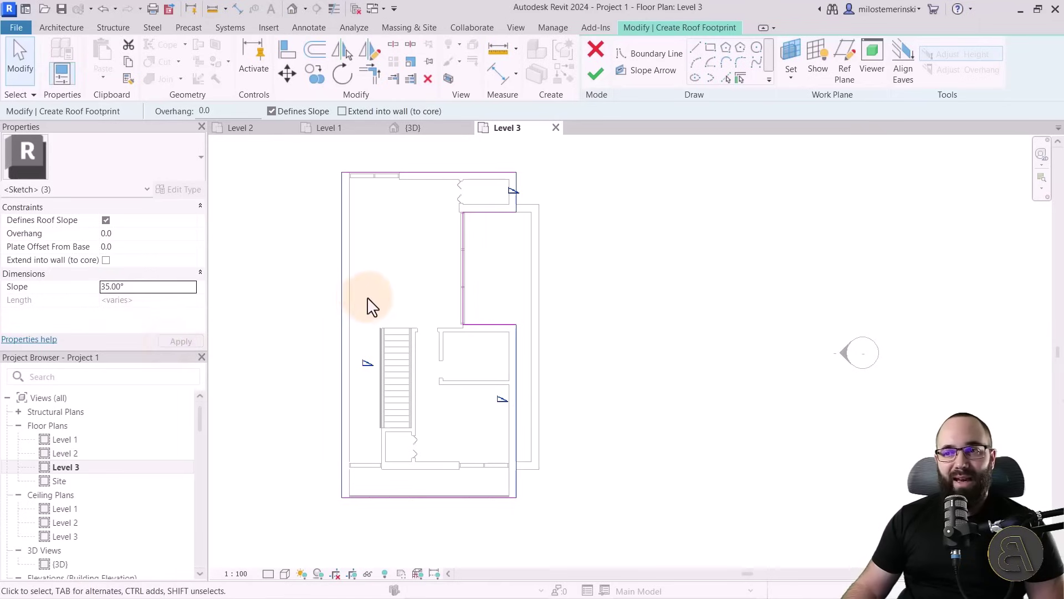
left_click(388, 304)
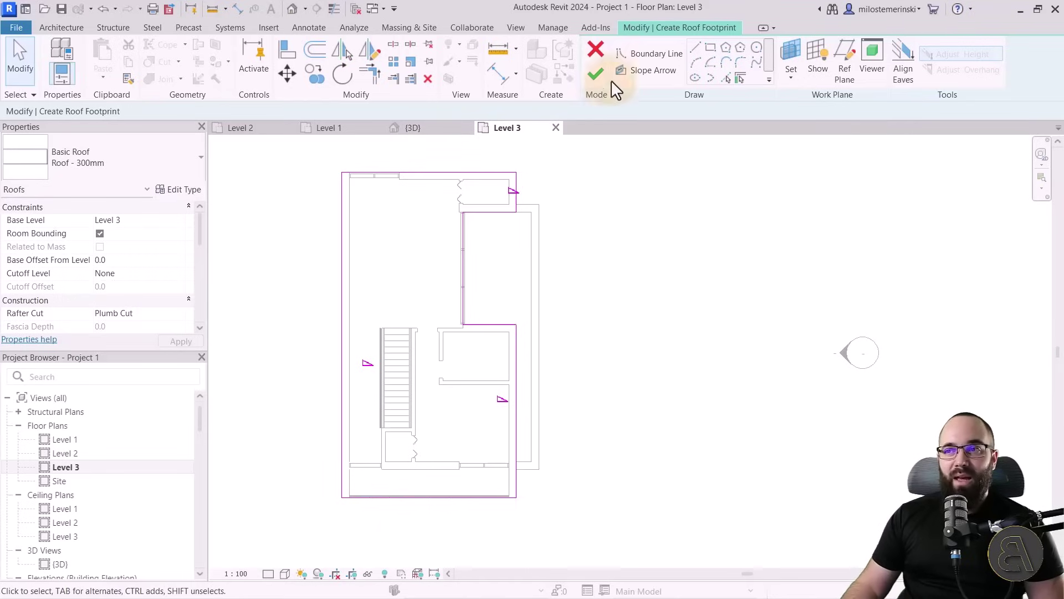
Finish the roof footprint and view the resulting roof in the 3D view
left_click(596, 76)
left_click(431, 129)
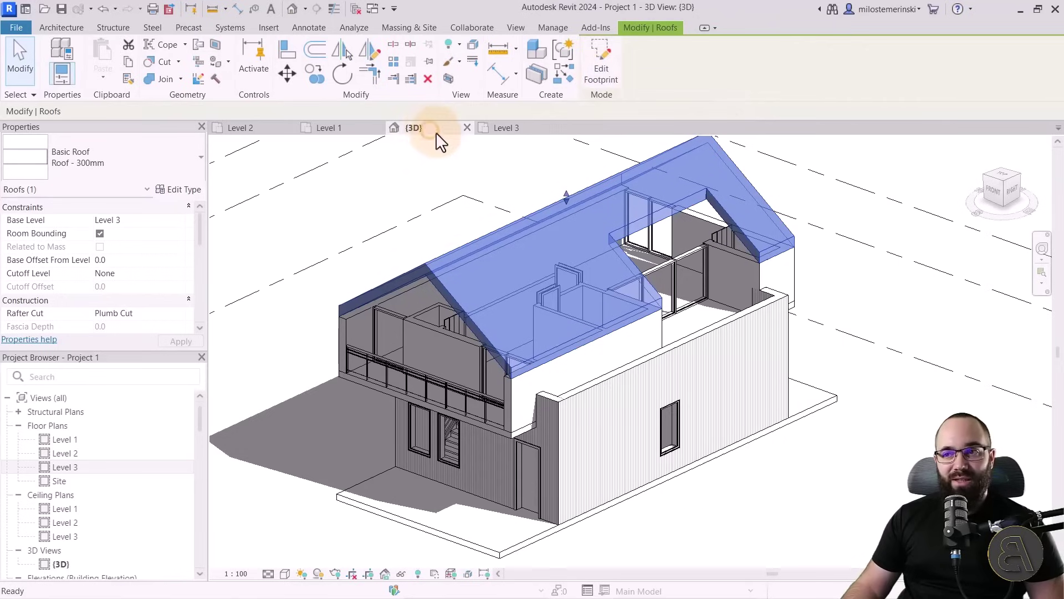
mouse_move(700, 517)
middle_mouse_down("shift")
mouse_move(756, 527)
mouse_move(843, 442)
mouse_move(792, 465)
mouse_move(797, 489)
middle_mouse_up("shift")
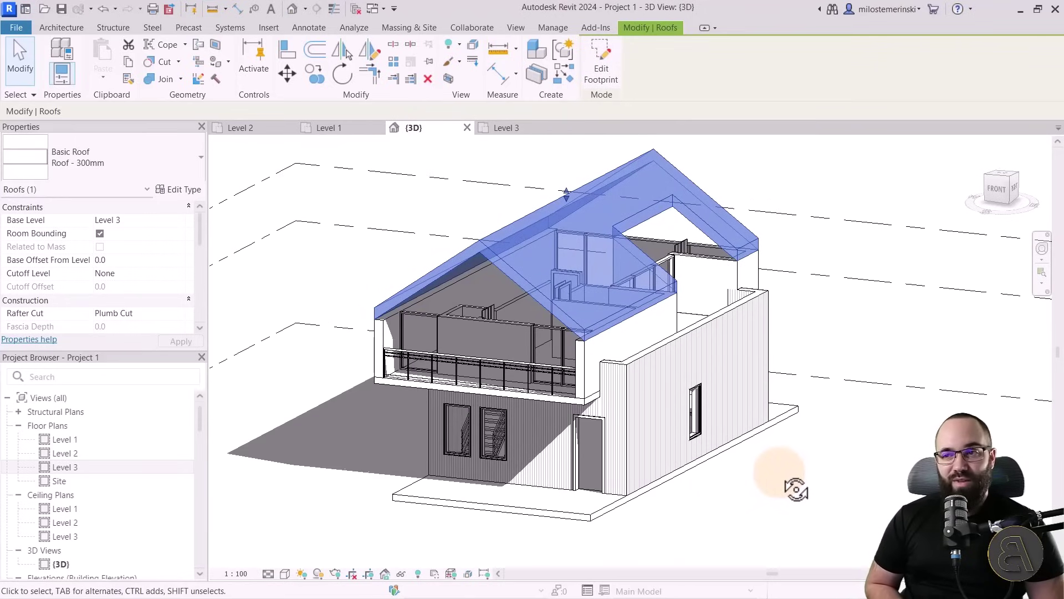
Edit the roof footprint on Level 3, set Plate Offset From Base to 1200 for the two right-side slope lines, and finish the sketch
left_click(505, 130)
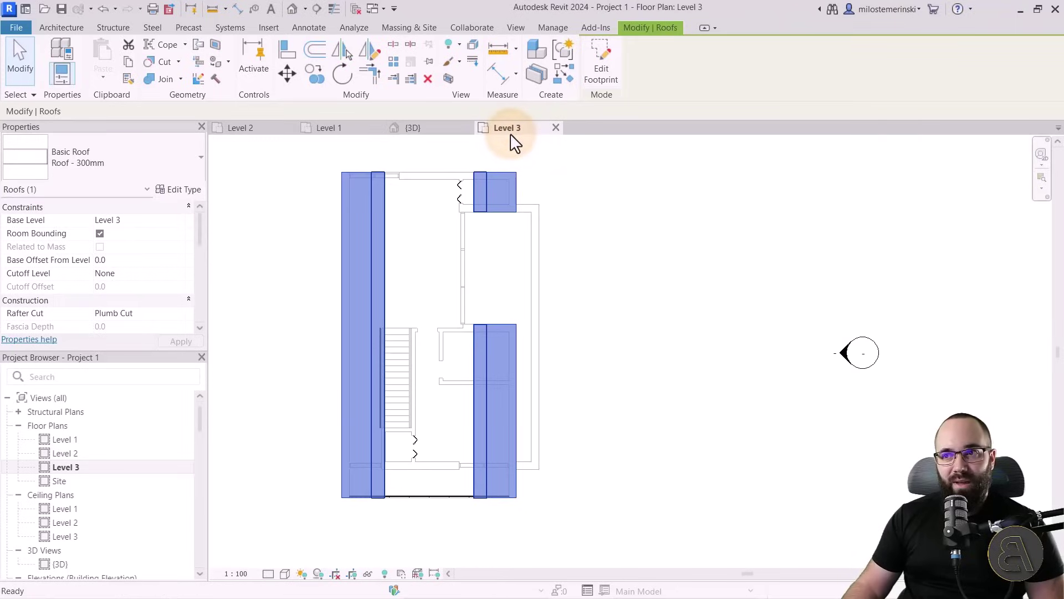
left_click(605, 78)
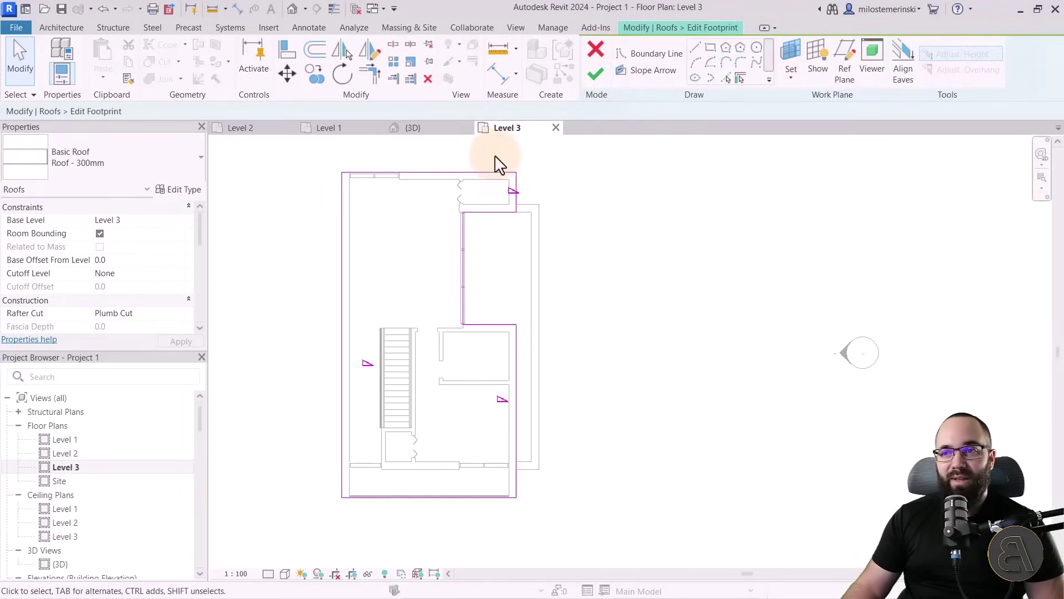
left_click_drag(502, 184, 560, 541)
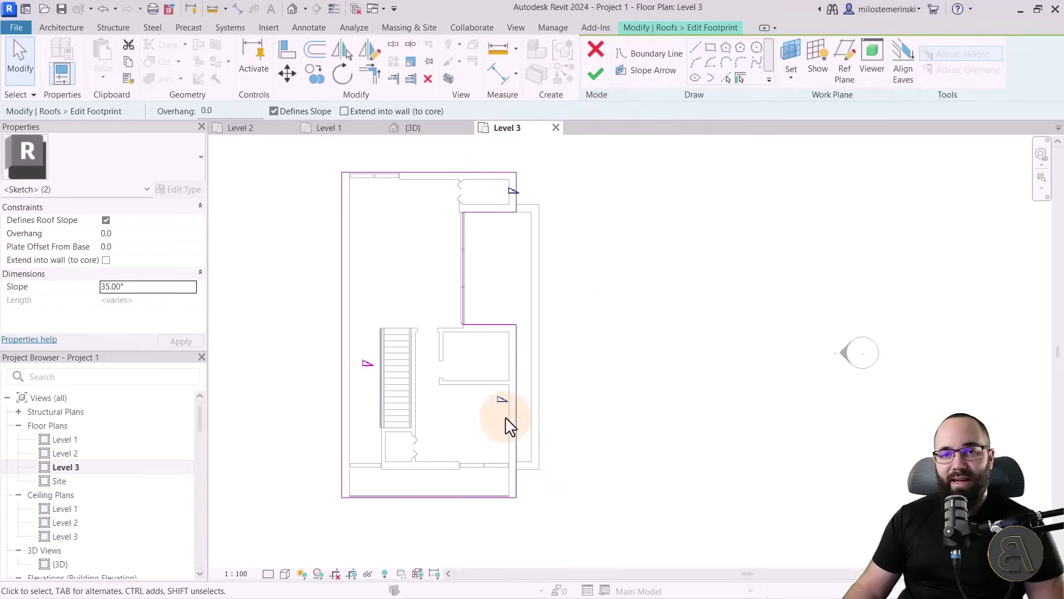
left_click(137, 249)
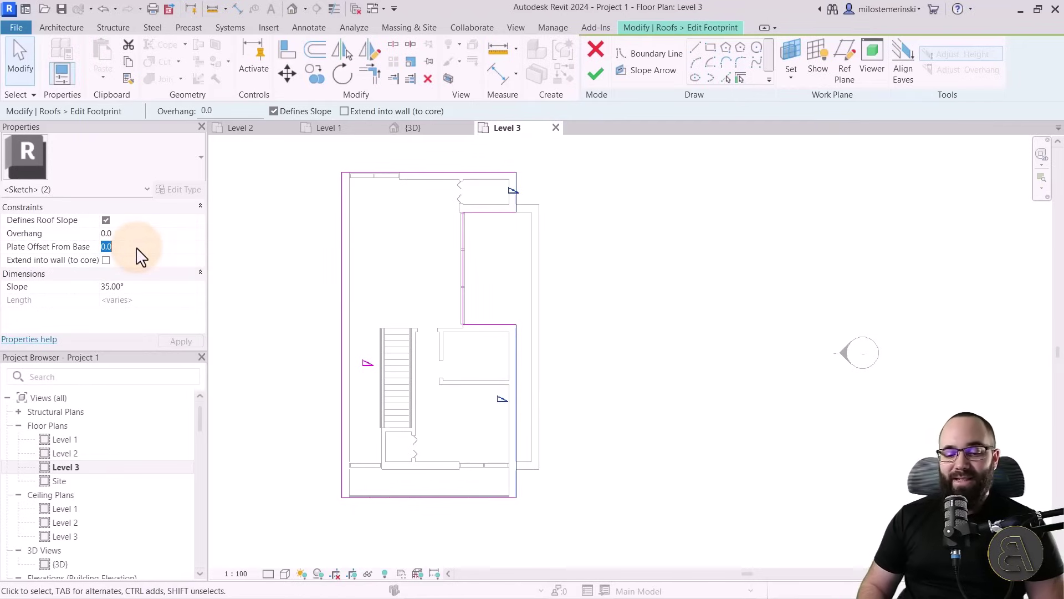
type("120")
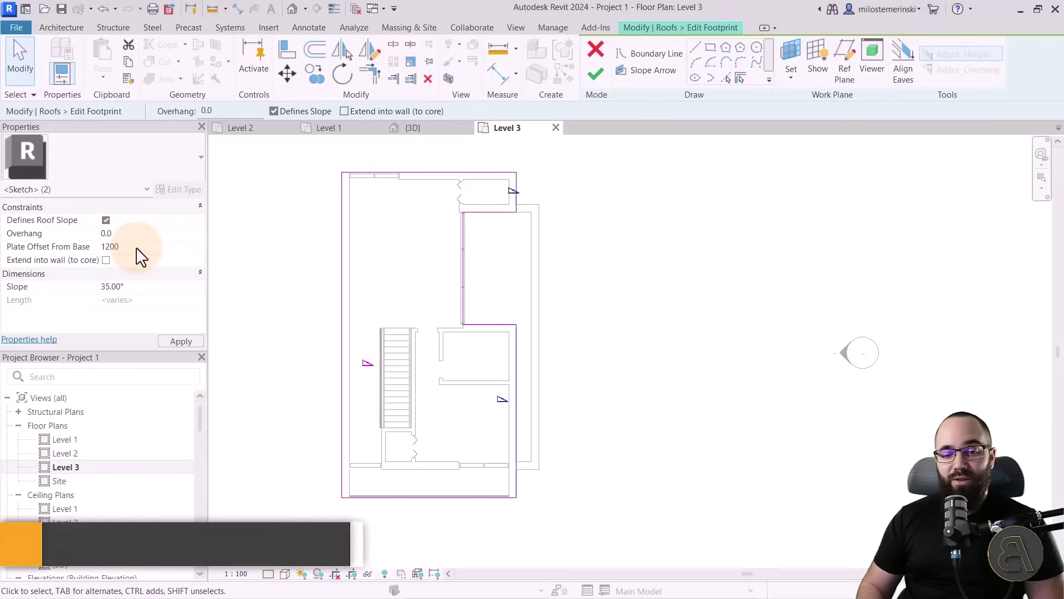
type("0")
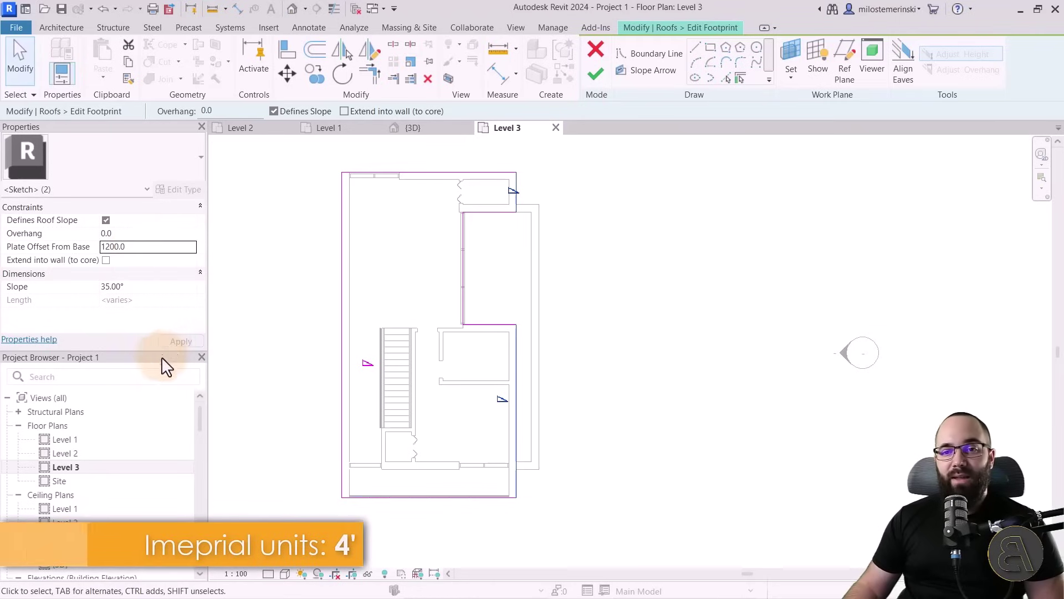
left_click(169, 343)
left_click(596, 74)
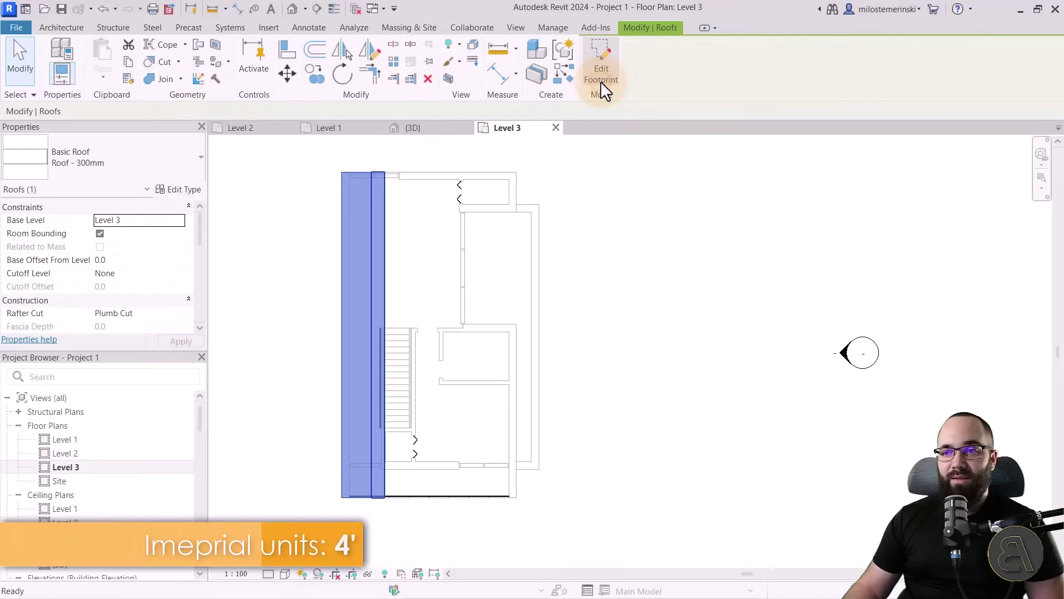
left_click(416, 129)
middle_click_drag(754, 377, 763, 498, "shift")
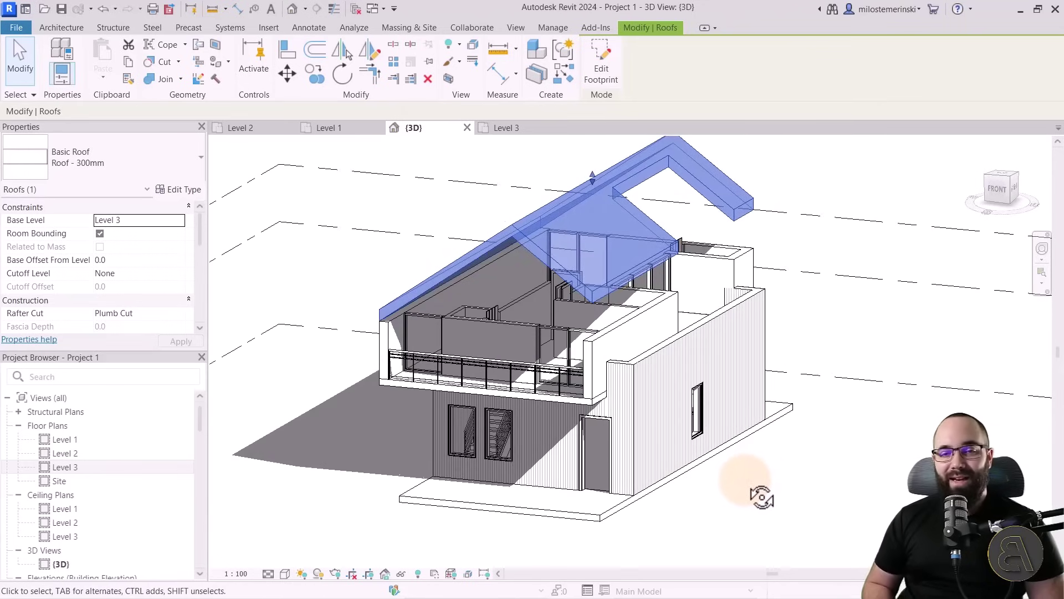
Orient the 3D view to the front and select the upper-floor elements between Level 2 and Level 3
left_click(772, 527)
middle_click_drag(755, 499, 613, 395, "shift")
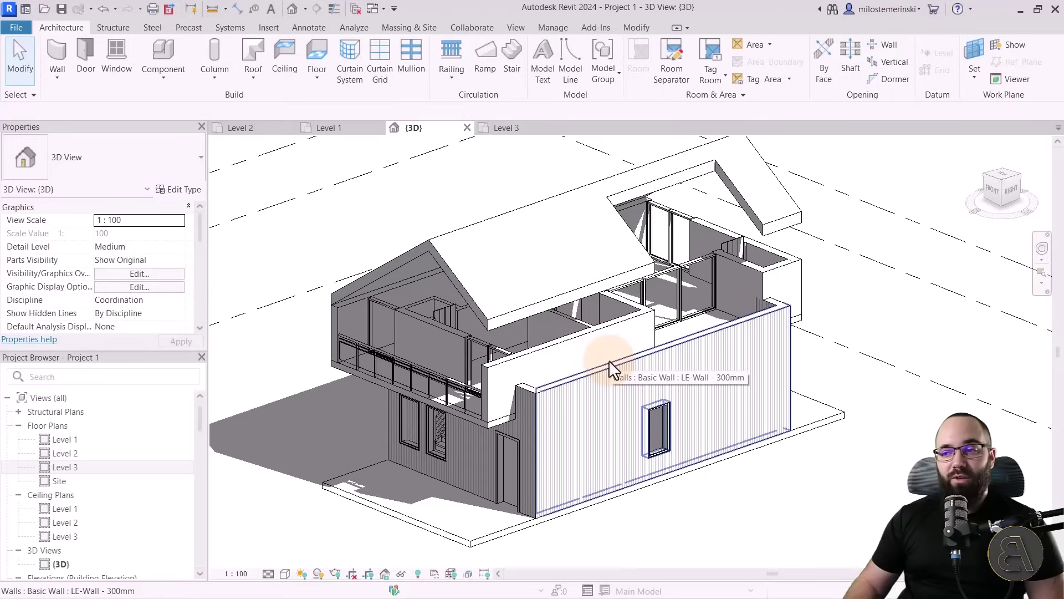
mouse_move(561, 442)
middle_mouse_down("shift")
mouse_move(592, 439)
mouse_move(687, 375)
middle_mouse_up("shift")
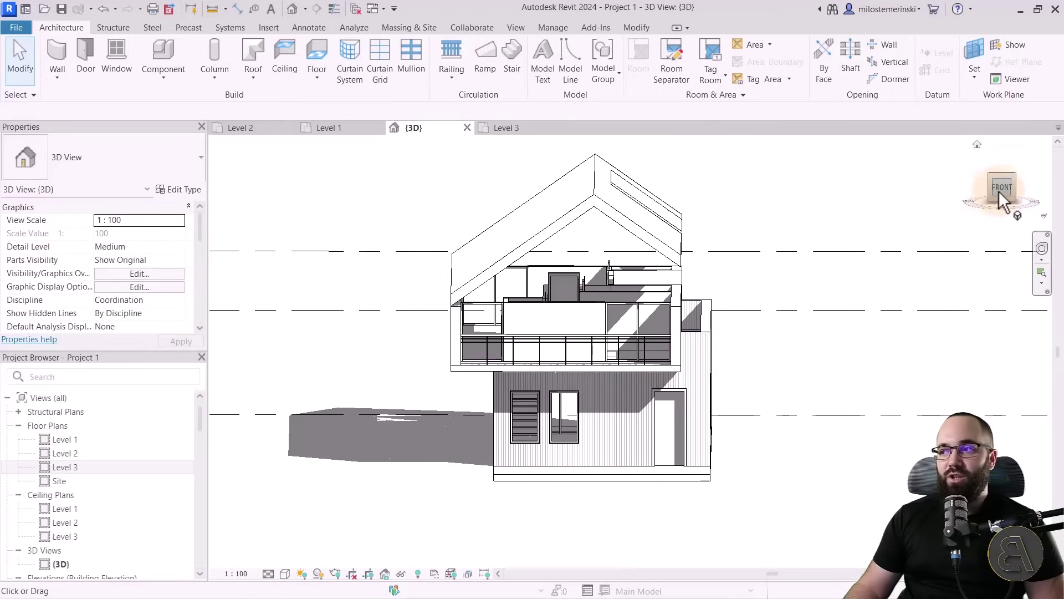
left_click_drag(1006, 189, 926, 262)
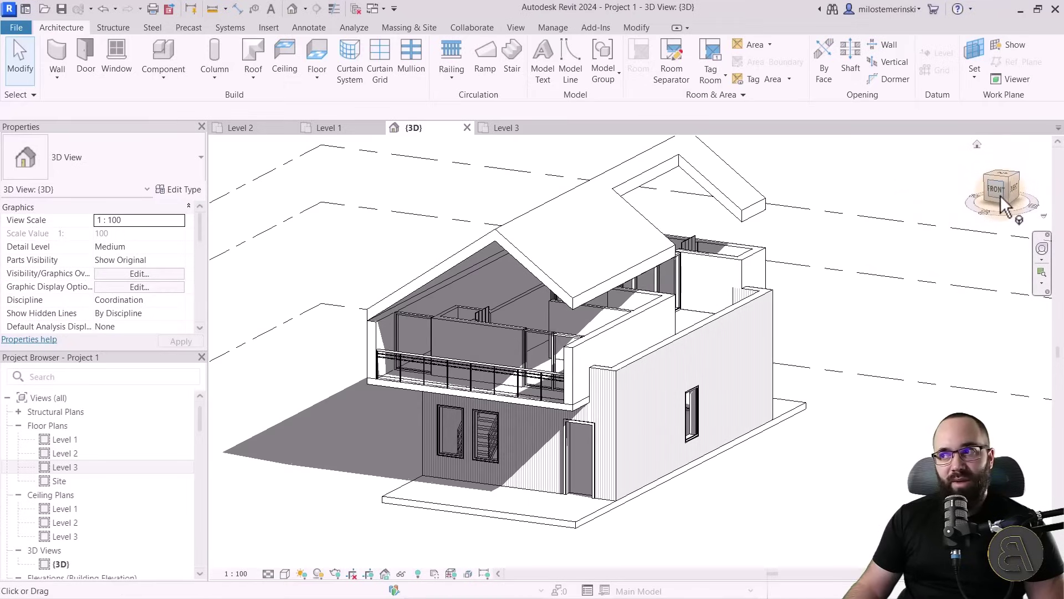
left_click(998, 191)
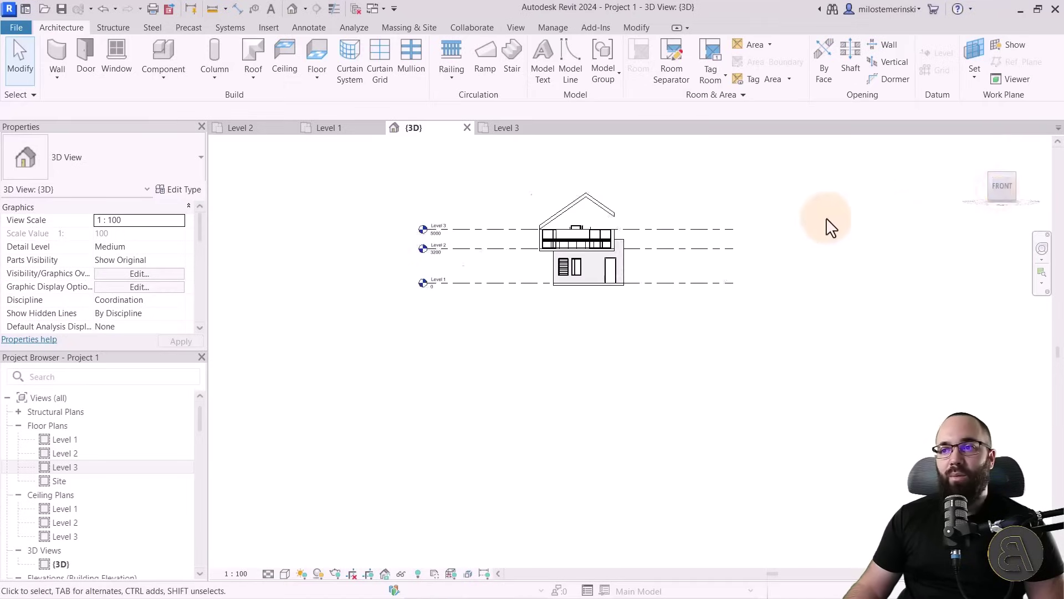
scroll(650, 348, "up", 4)
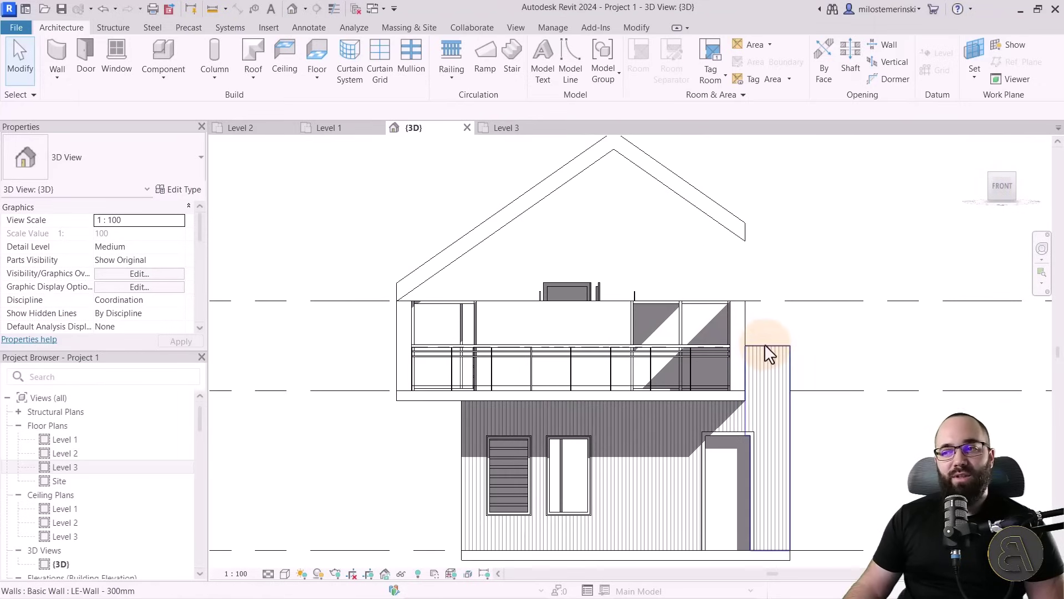
left_click_drag(824, 332, 344, 335)
middle_click_drag(563, 269, 554, 380, "shift")
Filter the selection so that only the Walls category remains selected
left_click(591, 72)
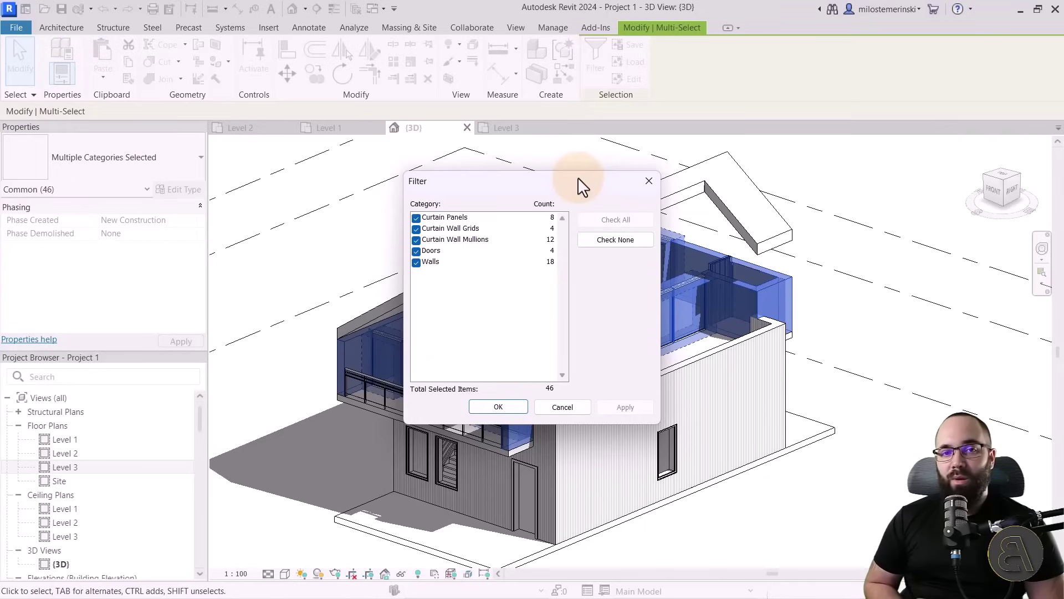
left_click(595, 243)
left_click(416, 263)
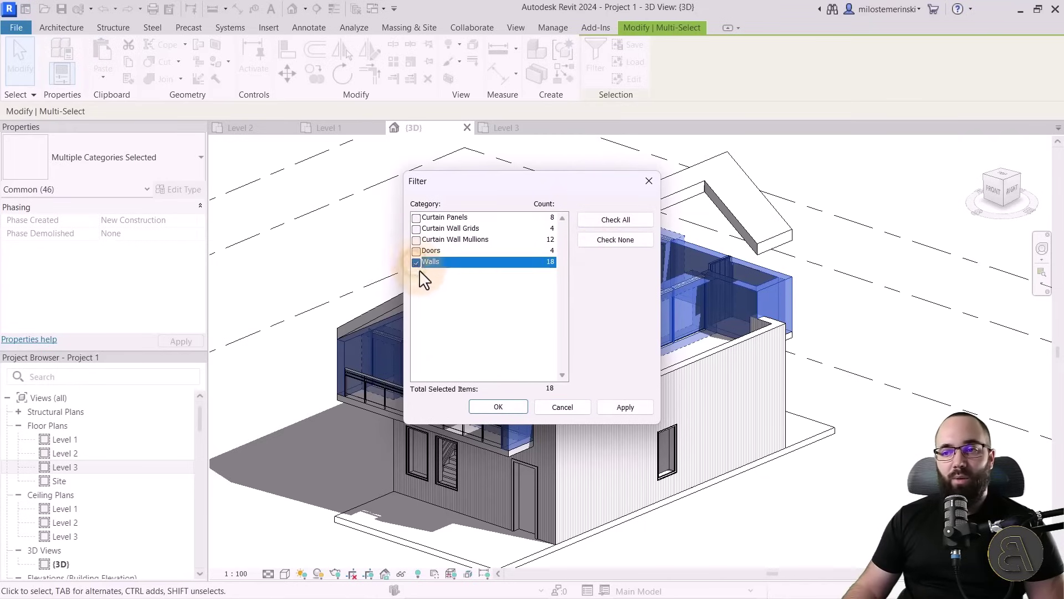
left_click(623, 407)
left_click_drag(583, 183, 298, 168)
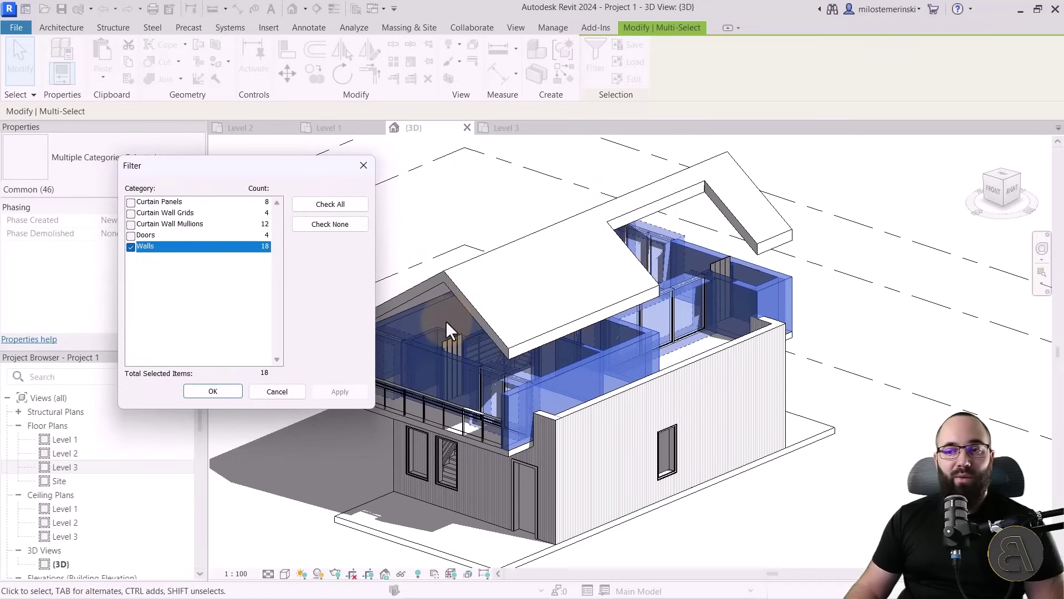
left_click(194, 388)
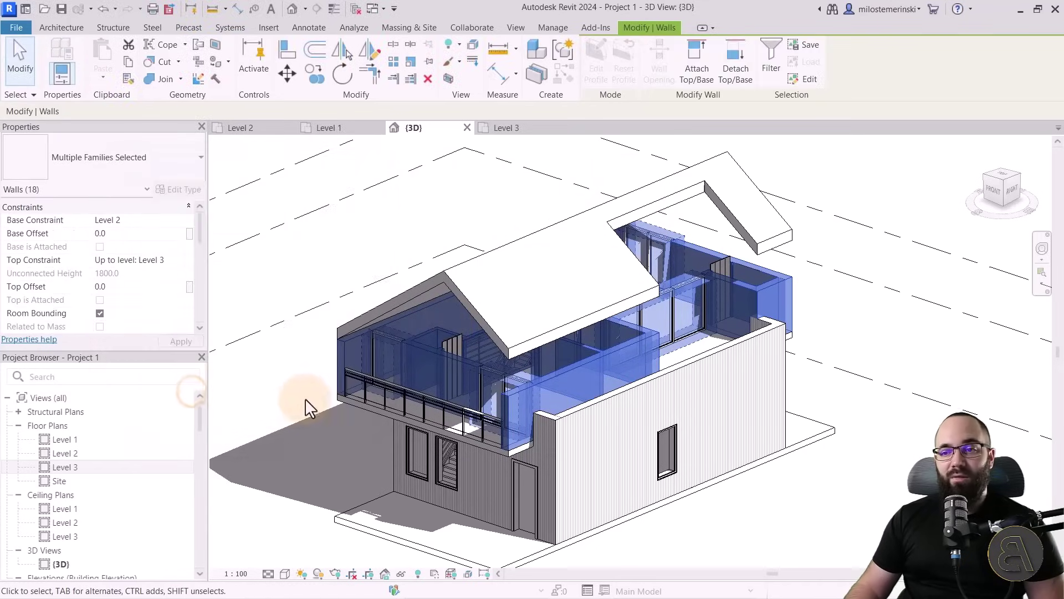
Attach the tops of the selected upper-floor walls to the roof, deleting the conflicting curtain wall mullions
left_click(694, 75)
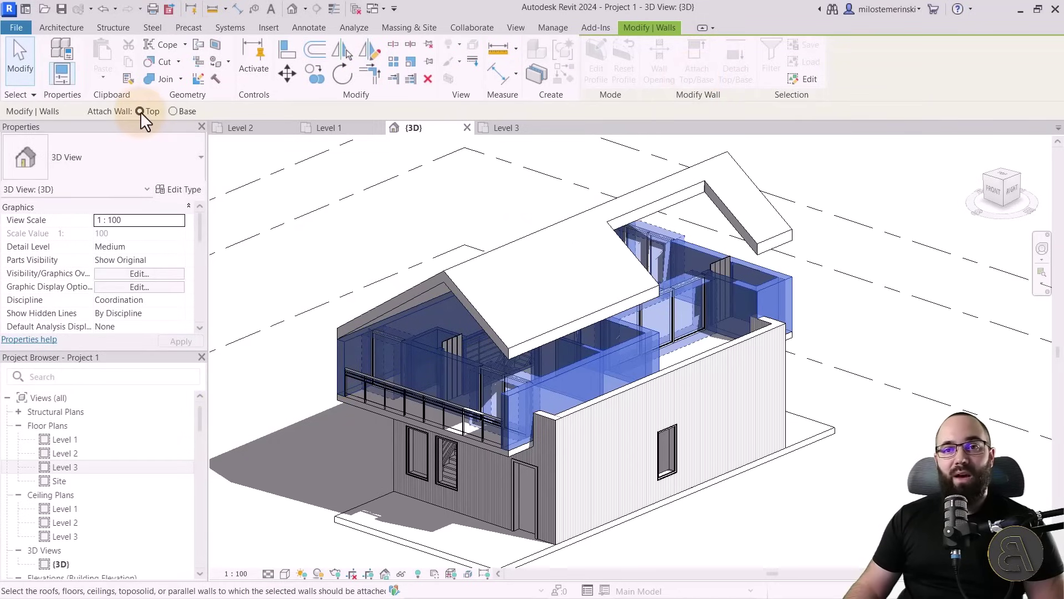
left_click(594, 208)
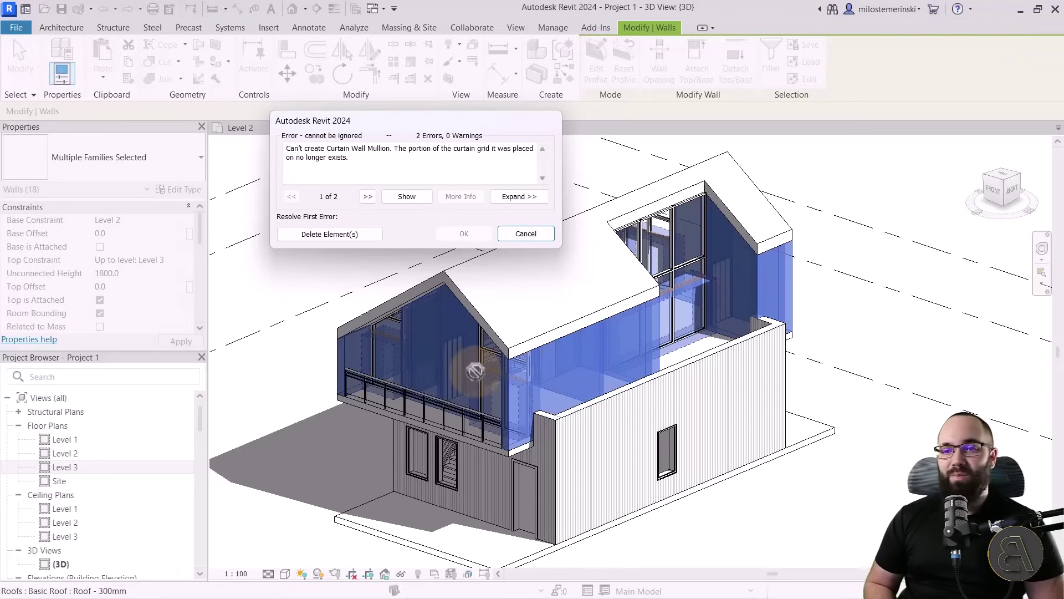
left_click(327, 234)
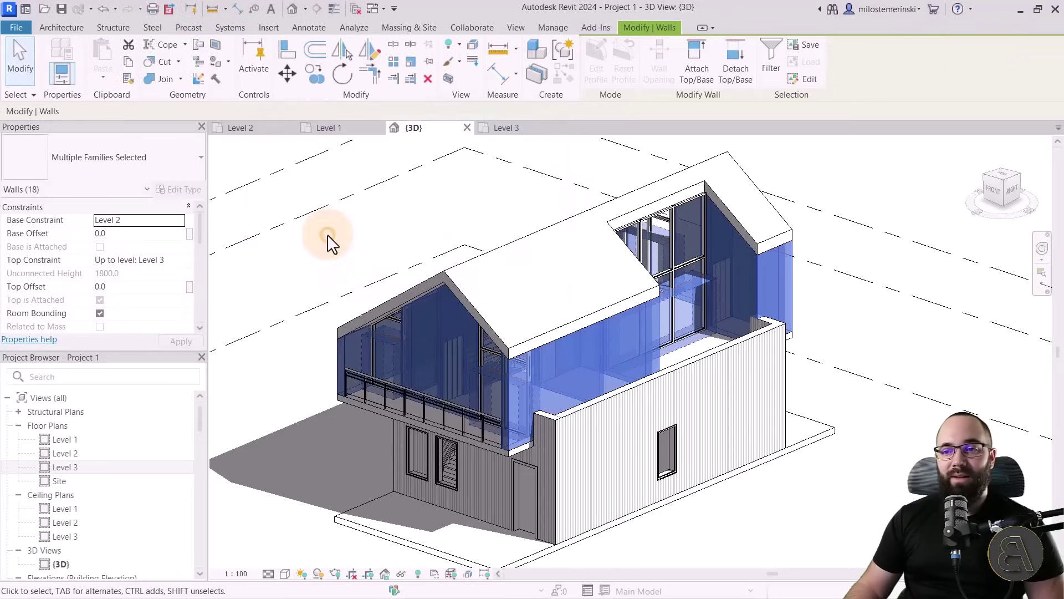
left_click(405, 224)
mouse_move(846, 513)
middle_mouse_down("shift")
mouse_move(832, 507)
mouse_move(862, 492)
mouse_move(844, 490)
middle_mouse_up("shift")
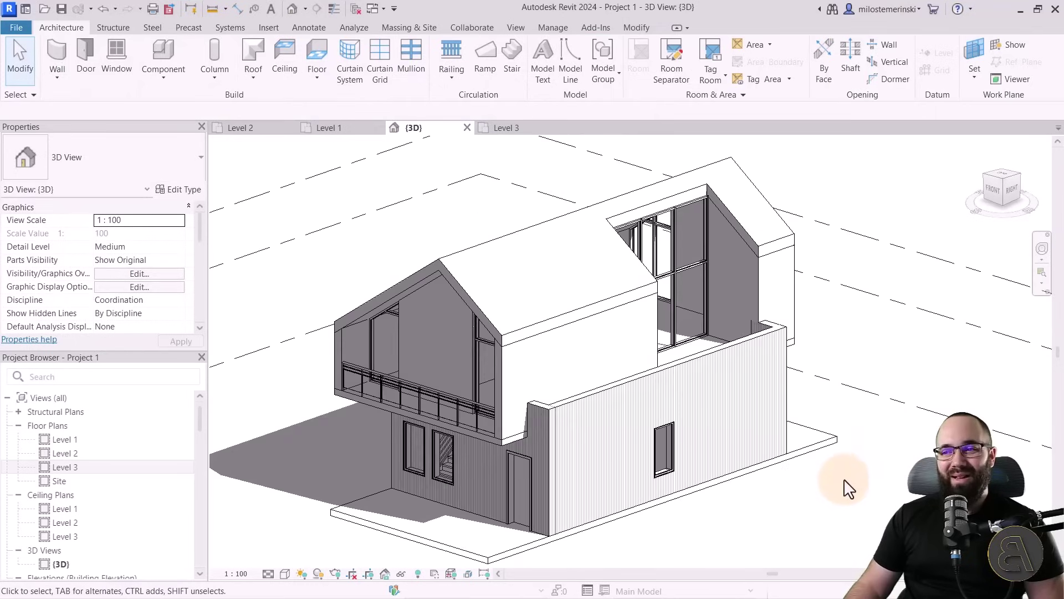
scroll(694, 188, "up", 5)
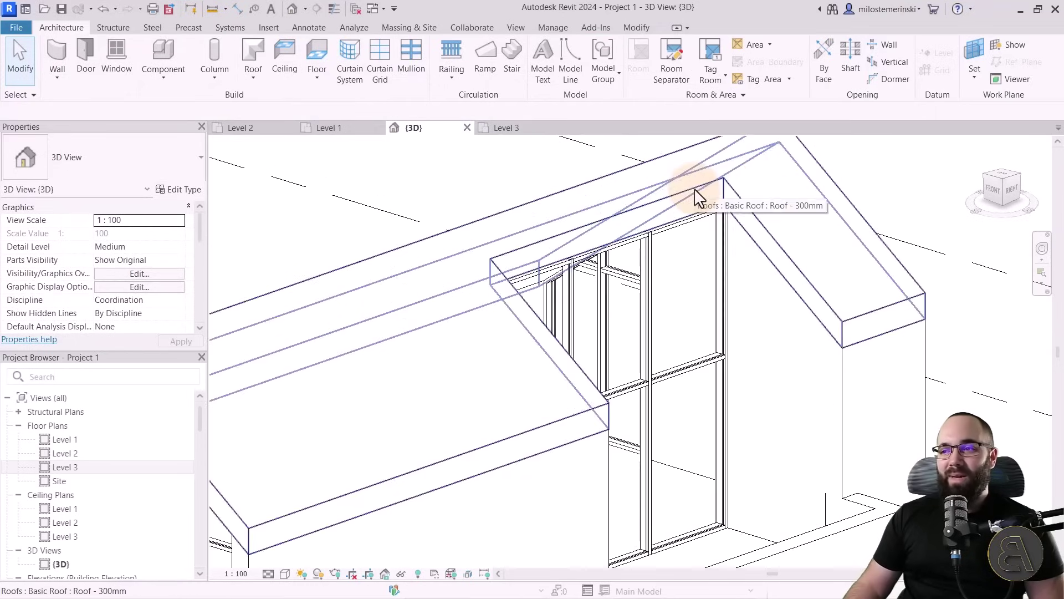
Edit the roof footprint, move the boundary line along the recessed curtain wall to its outer face, and finish the sketch
middle_click_drag(710, 253, 691, 239, "shift")
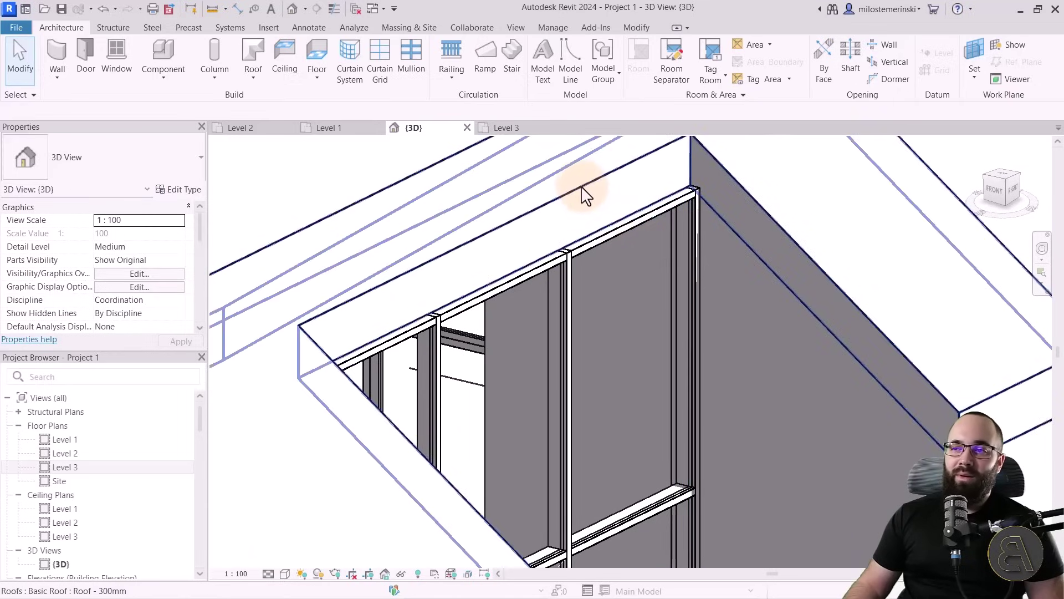
scroll(570, 222, "down", 3)
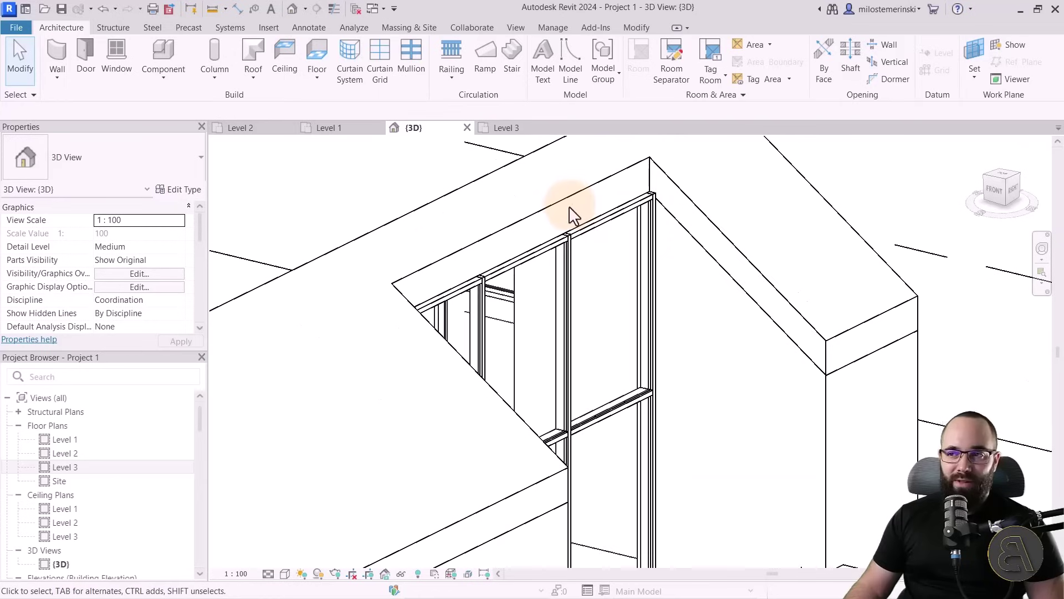
left_click(560, 197)
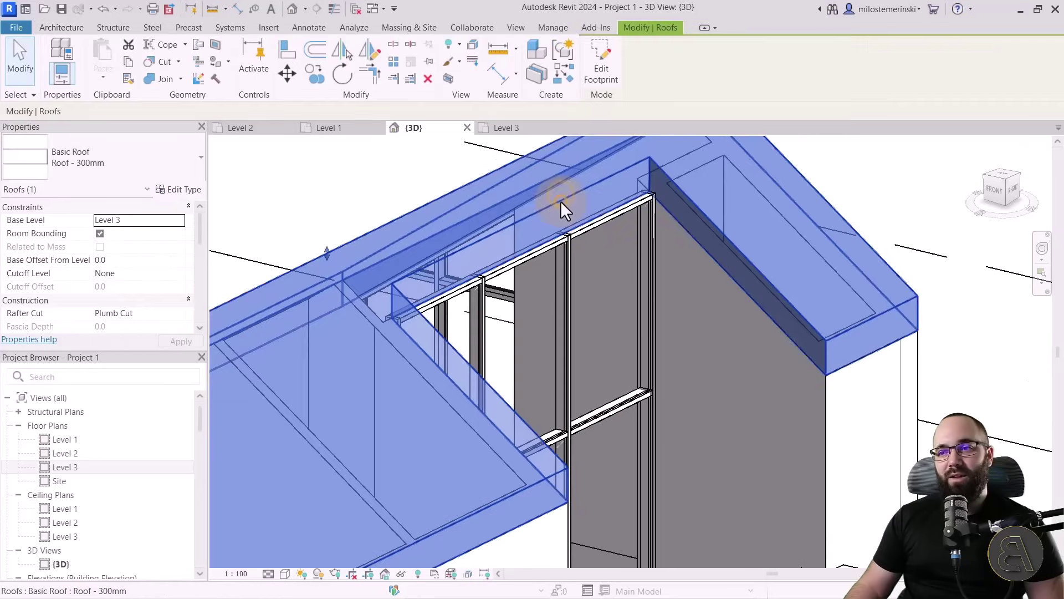
left_click(597, 79)
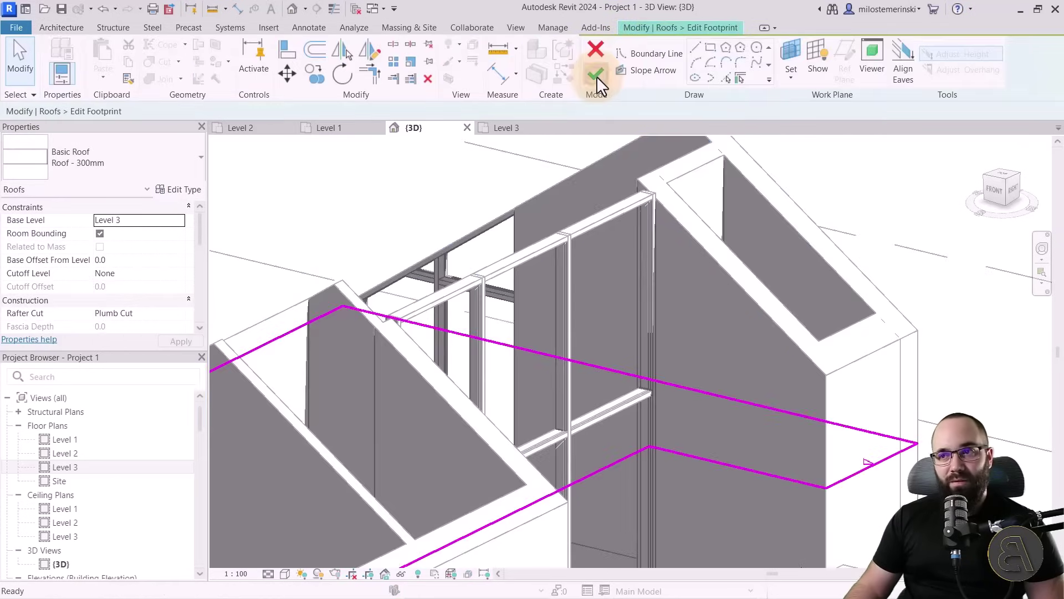
left_click(518, 128)
scroll(460, 222, "up", 6)
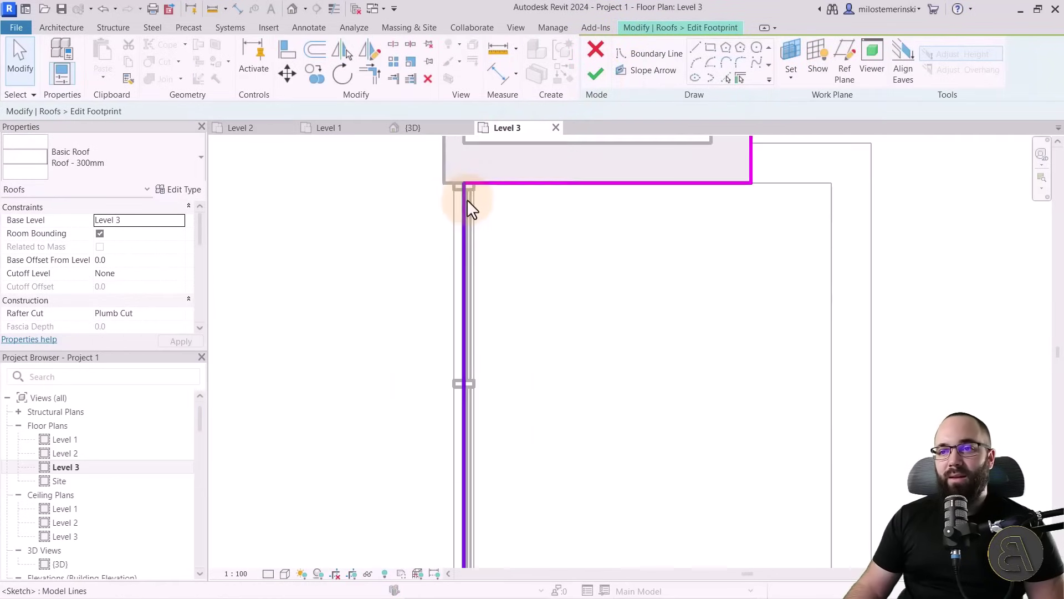
mouse_move(460, 222)
left_mouse_down()
mouse_move(487, 221)
mouse_move(490, 246)
left_mouse_up()
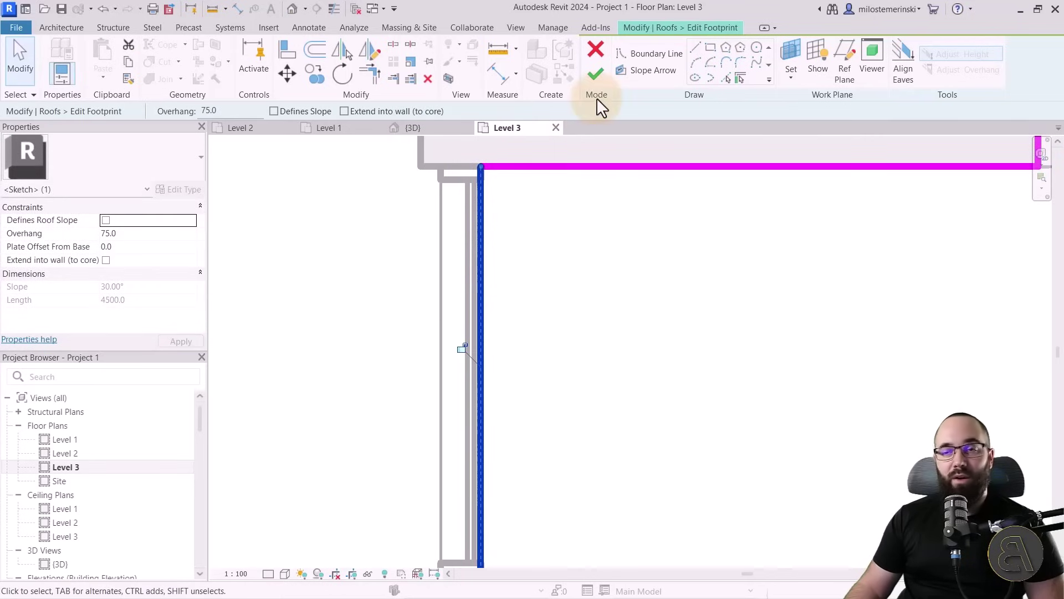
left_click(596, 73)
left_click(433, 132)
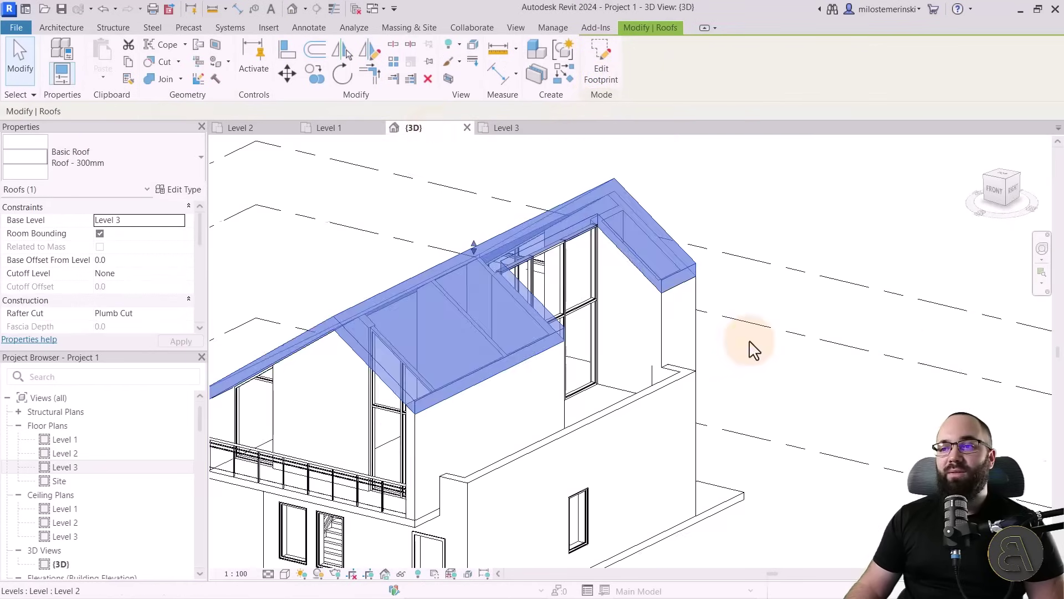
left_click(770, 378)
Inspect the revised roof around the recessed terrace in 3D and set the visual style to Shaded
scroll(769, 378, "down", 2)
mouse_move(751, 388)
middle_mouse_down("shift")
mouse_move(713, 386)
mouse_move(766, 385)
mouse_move(789, 428)
mouse_move(763, 427)
mouse_move(782, 479)
middle_mouse_up("shift")
scroll(764, 359, "down", 3)
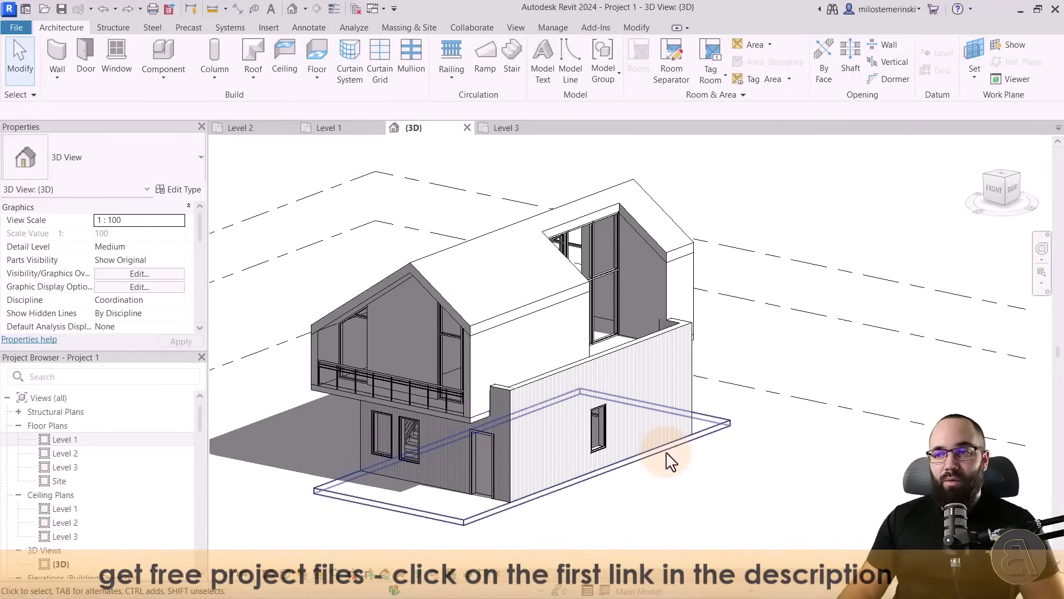
middle_click_drag(653, 451, 571, 510, "shift")
scroll(546, 327, "up", 5)
scroll(545, 323, "up", 1)
key("s")
key("d")
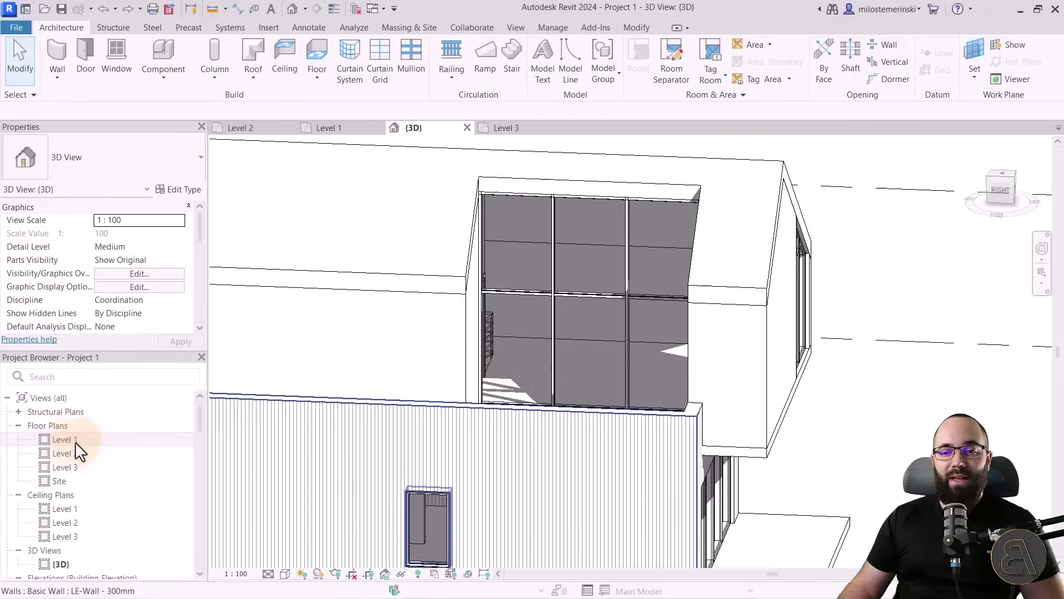
On the Level 1 plan, add a curtain grid line in the curtain wall's leftmost bay, 1000 mm from the adjacent existing grid line
double_click(64, 441)
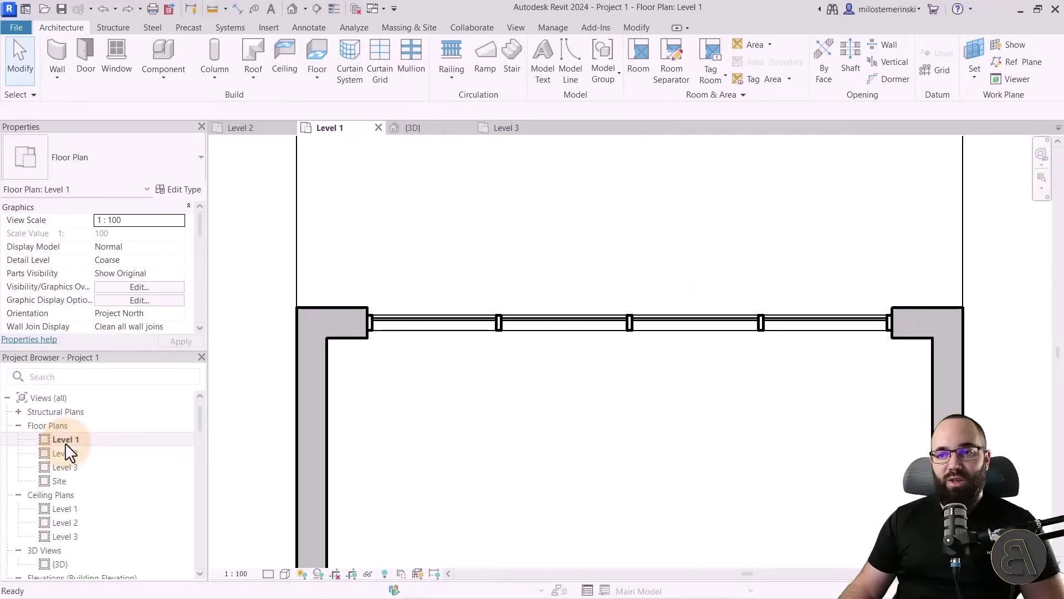
middle_click_drag(447, 397, 344, 340)
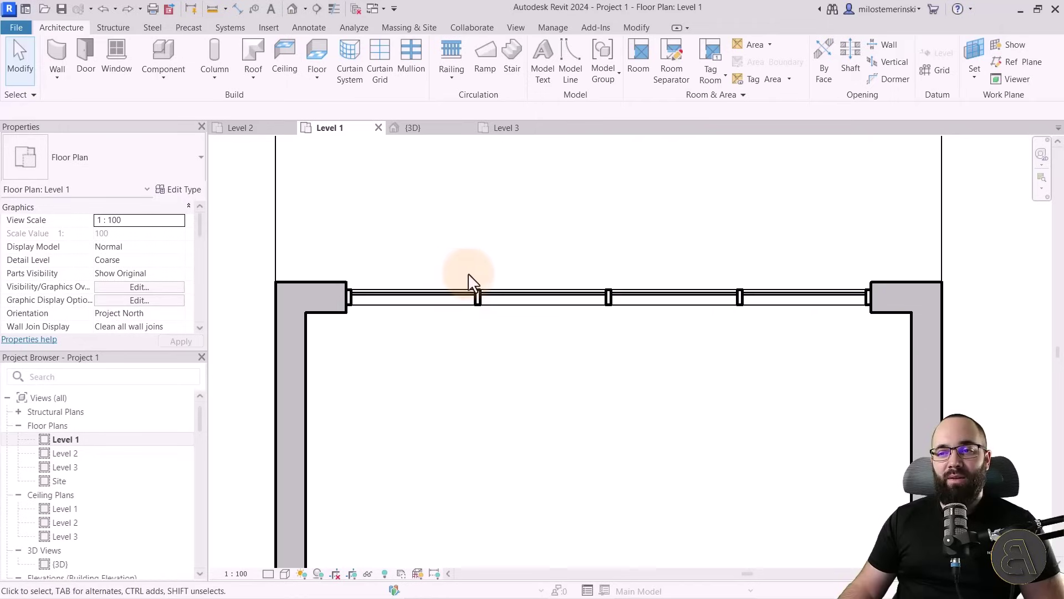
left_click(478, 325)
scroll(478, 325, "down", 3)
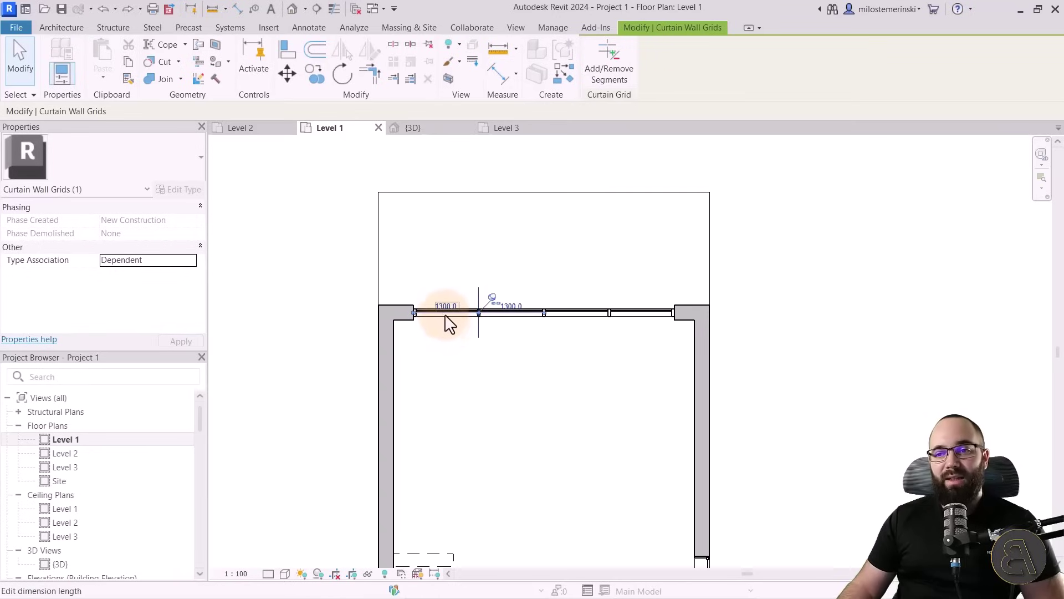
left_click(481, 376)
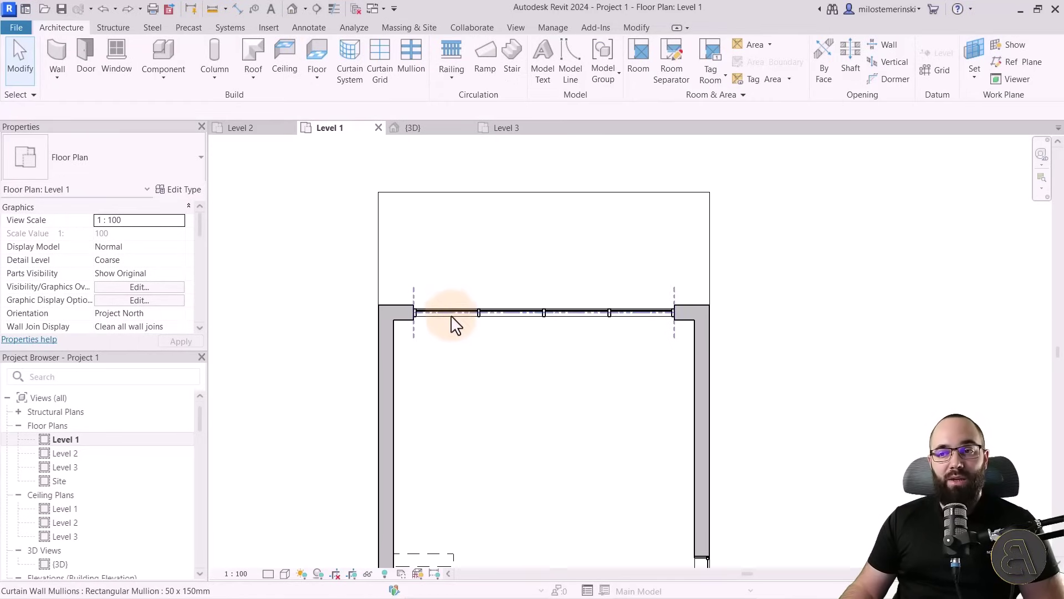
scroll(451, 326, "up", 1)
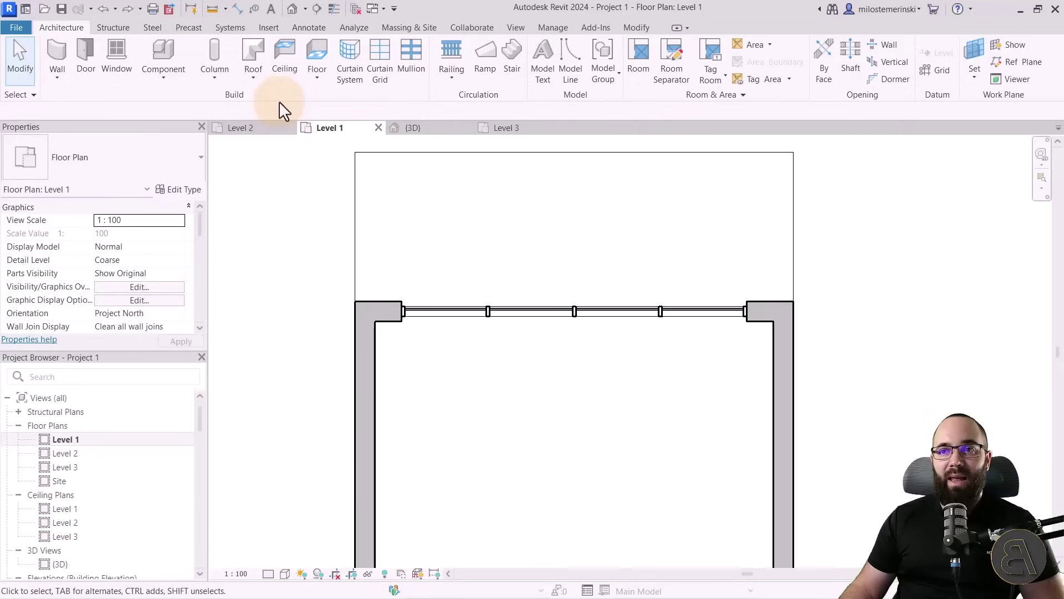
left_click(381, 82)
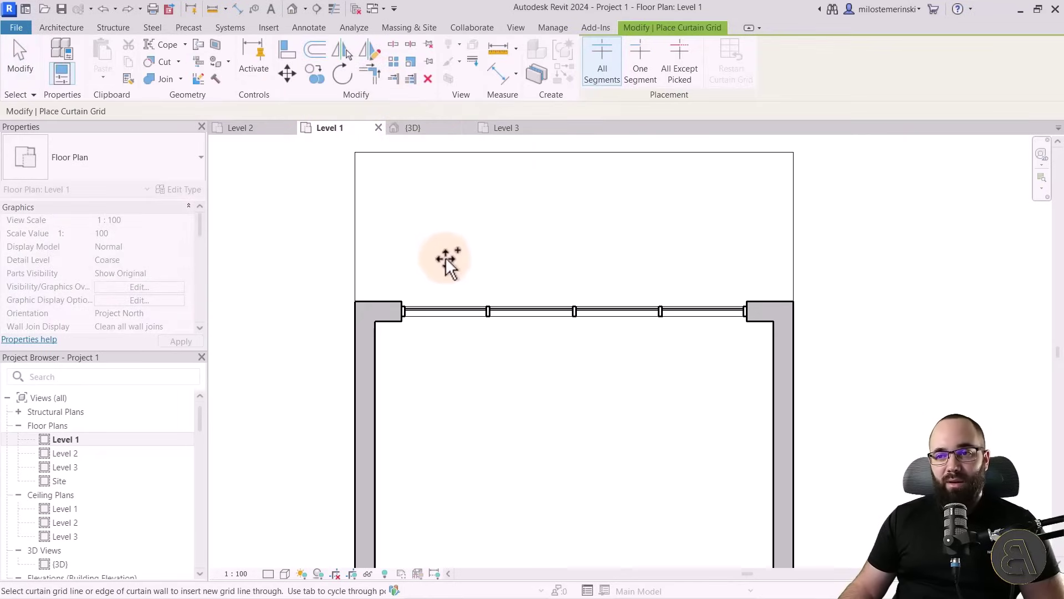
scroll(448, 274, "up", 2)
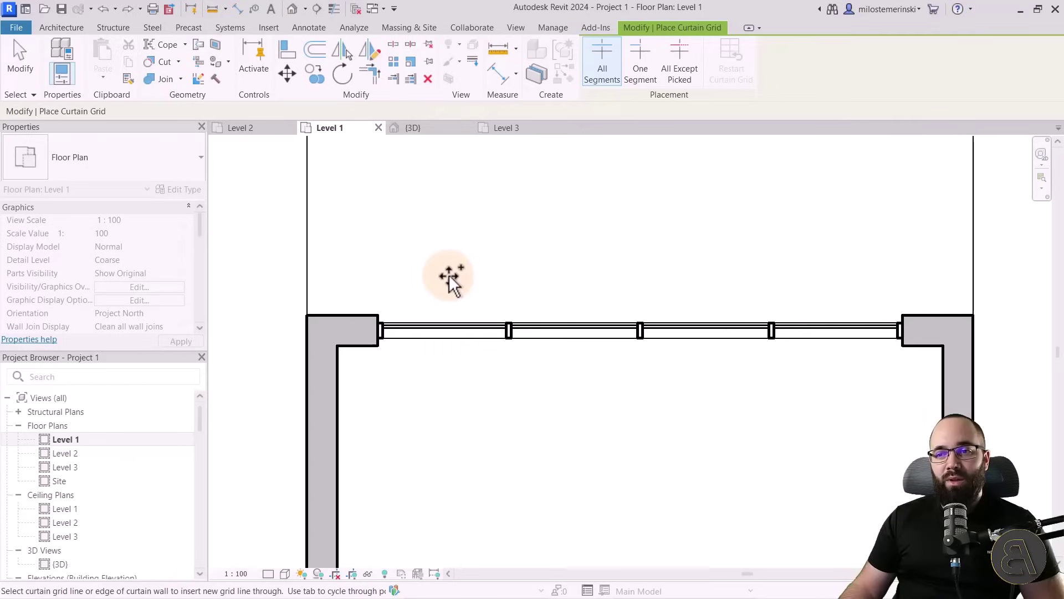
left_click(408, 328)
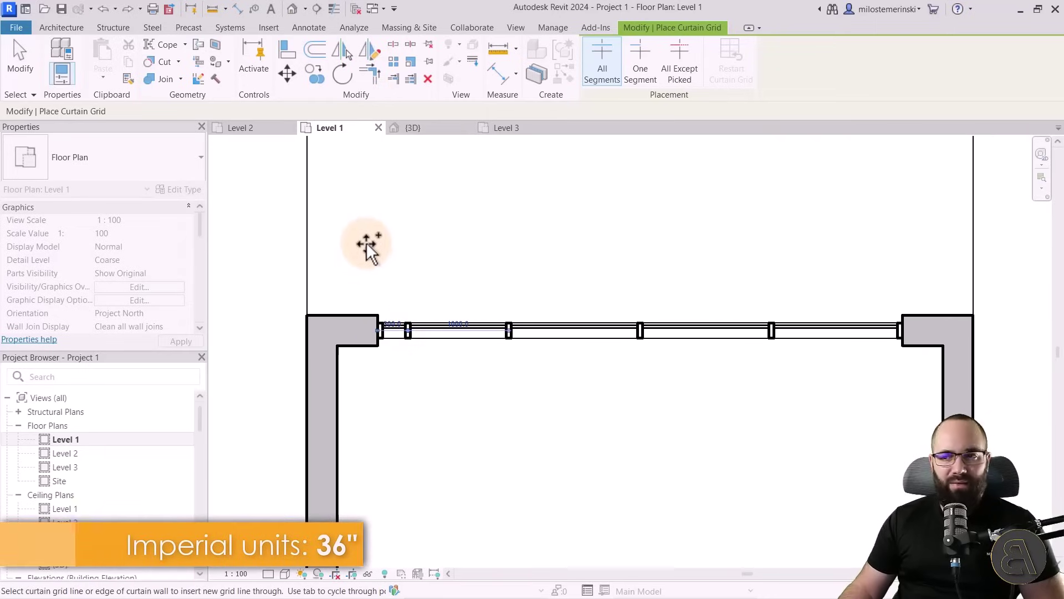
scroll(397, 270, "down", 1)
scroll(411, 238, "down", 2)
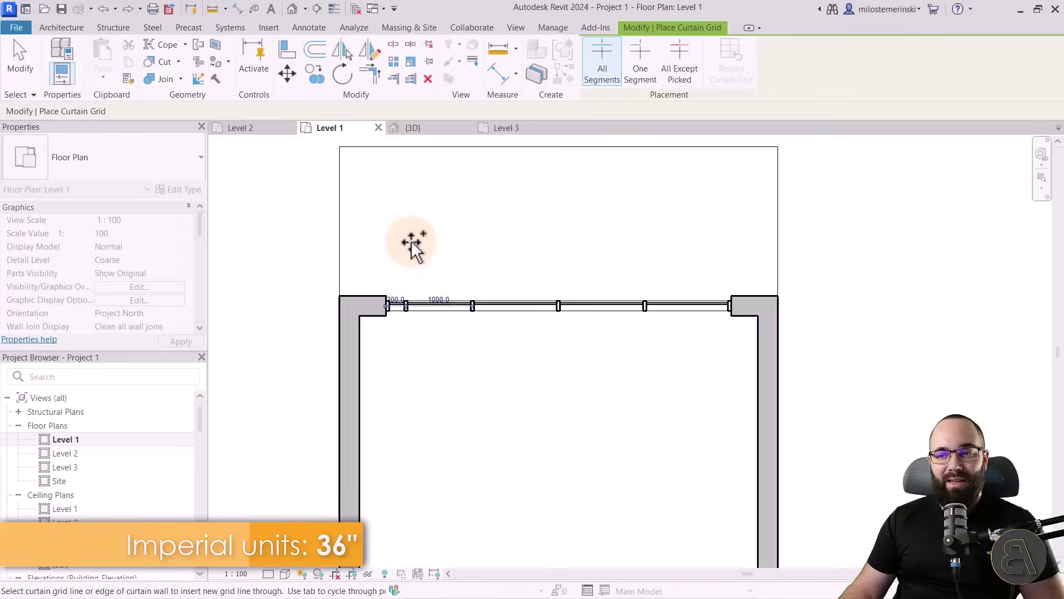
On the Level 2 plan, add a curtain grid line in the terrace curtain wall's lowest bay, 1000 mm from the adjacent existing grid line
double_click(61, 453)
scroll(528, 314, "down", 2)
middle_click_drag(546, 268, 536, 332)
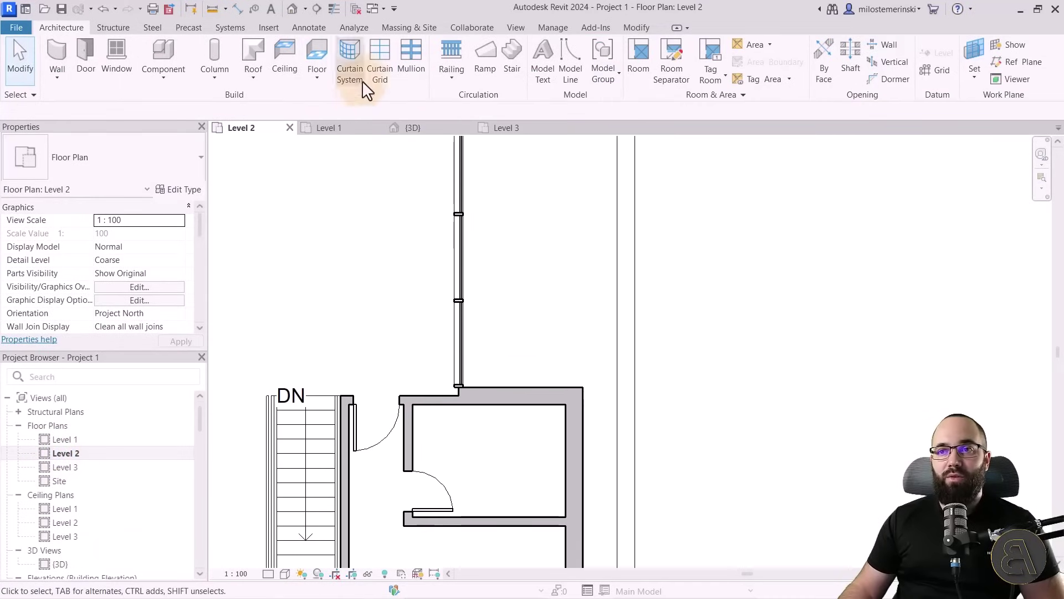
left_click(379, 67)
scroll(459, 349, "up", 1)
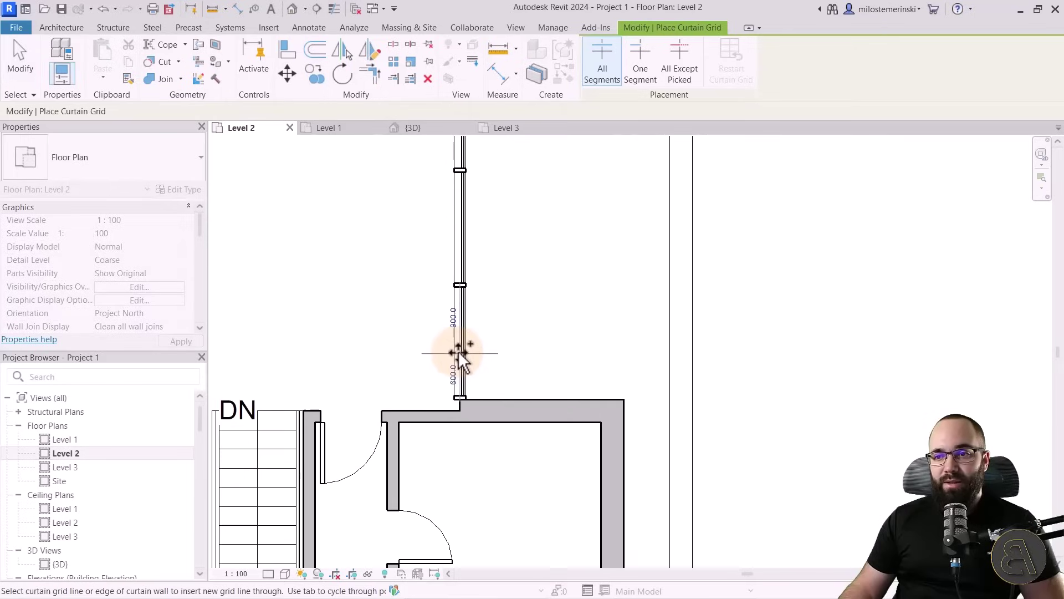
left_click(460, 361)
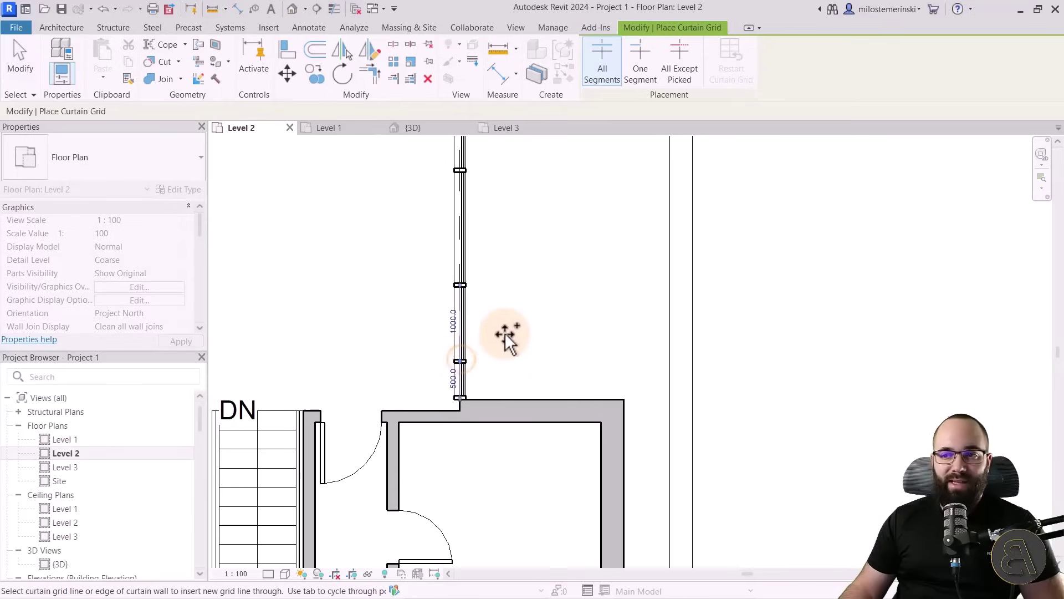
Check the grid spacing of the balcony curtain wall and review the new bay in the terrace curtain wall on Level 2
scroll(506, 350, "down", 2)
middle_click_drag(518, 271, 535, 111)
scroll(470, 494, "up", 3)
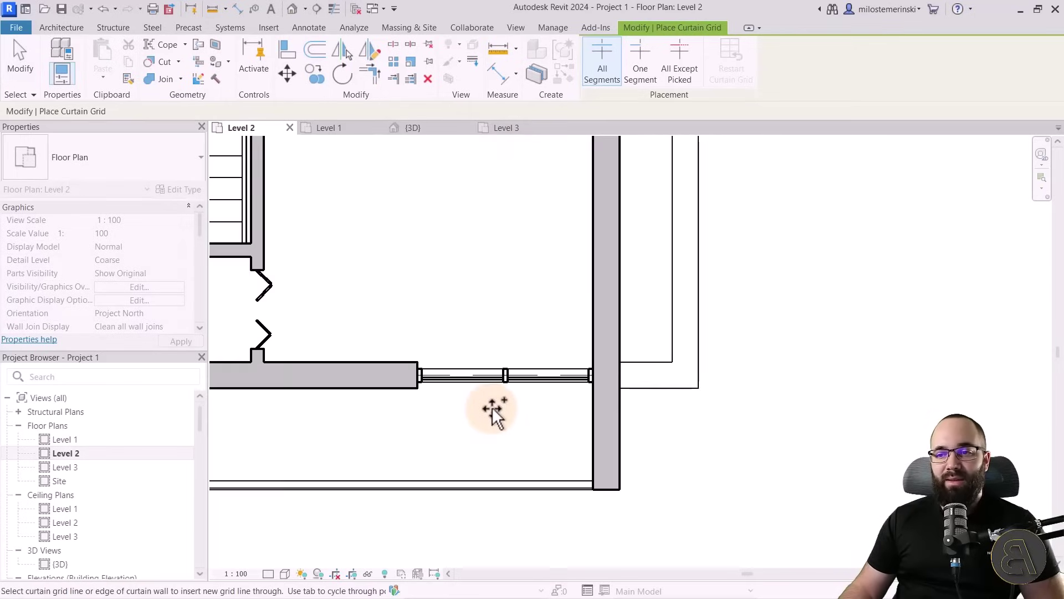
scroll(493, 416, "up", 1)
key("Escape")
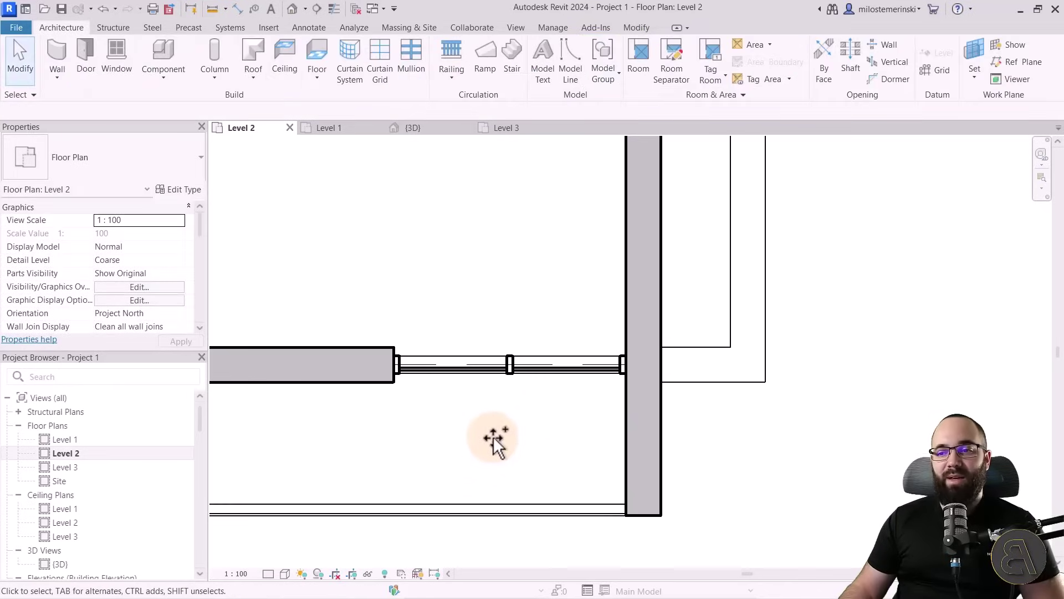
left_click(508, 398)
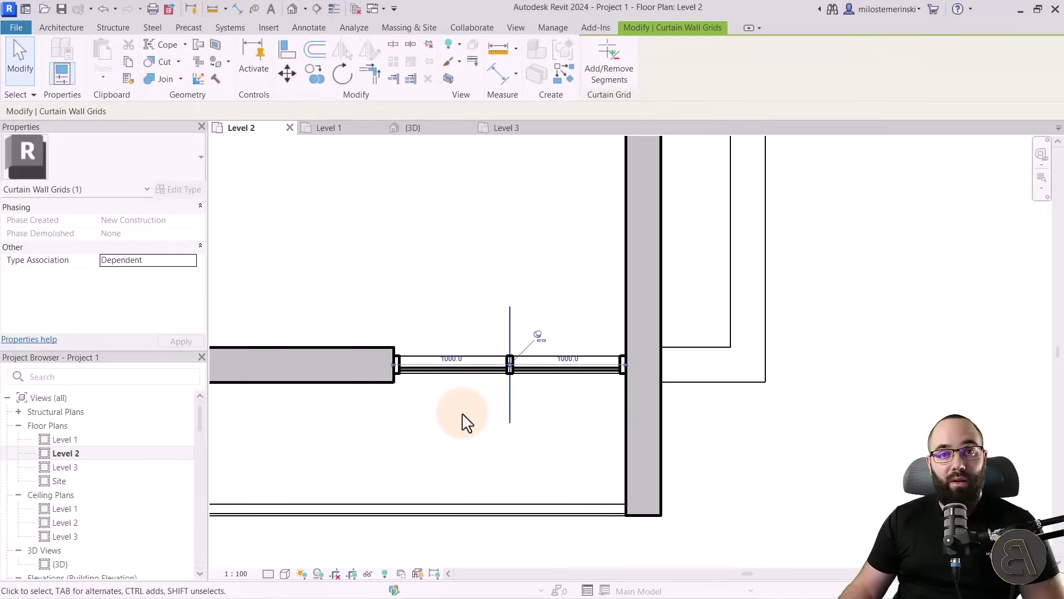
scroll(481, 423, "down", 5)
middle_click_drag(442, 344, 454, 454)
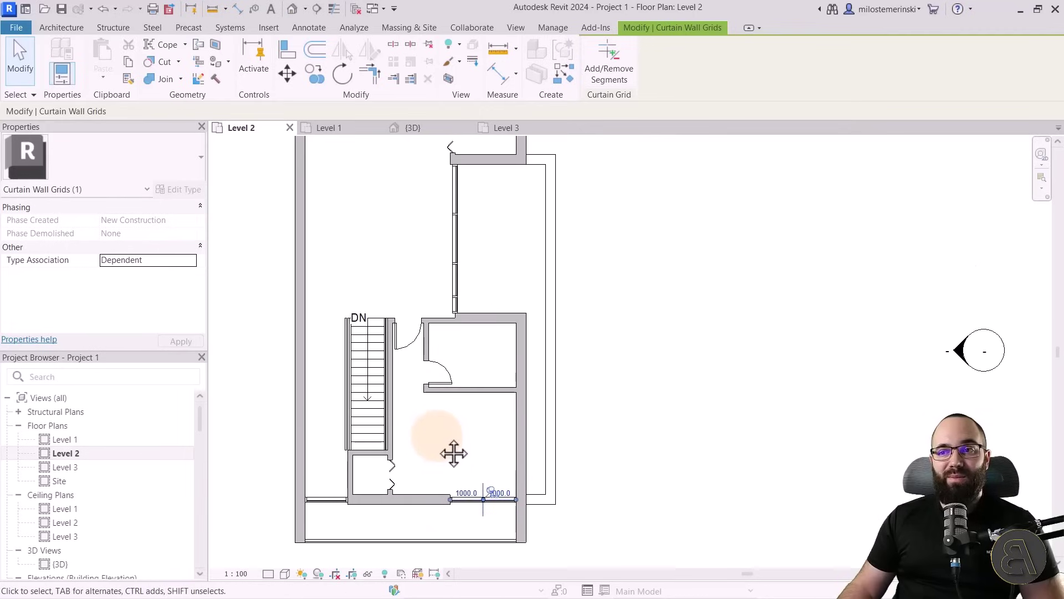
key("Escape")
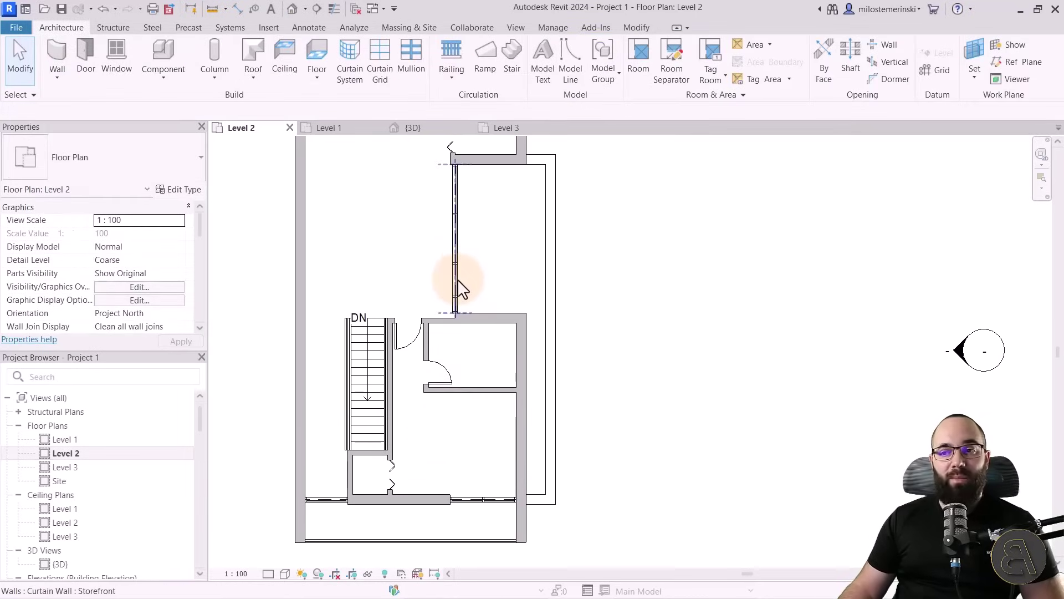
scroll(457, 279, "up", 3)
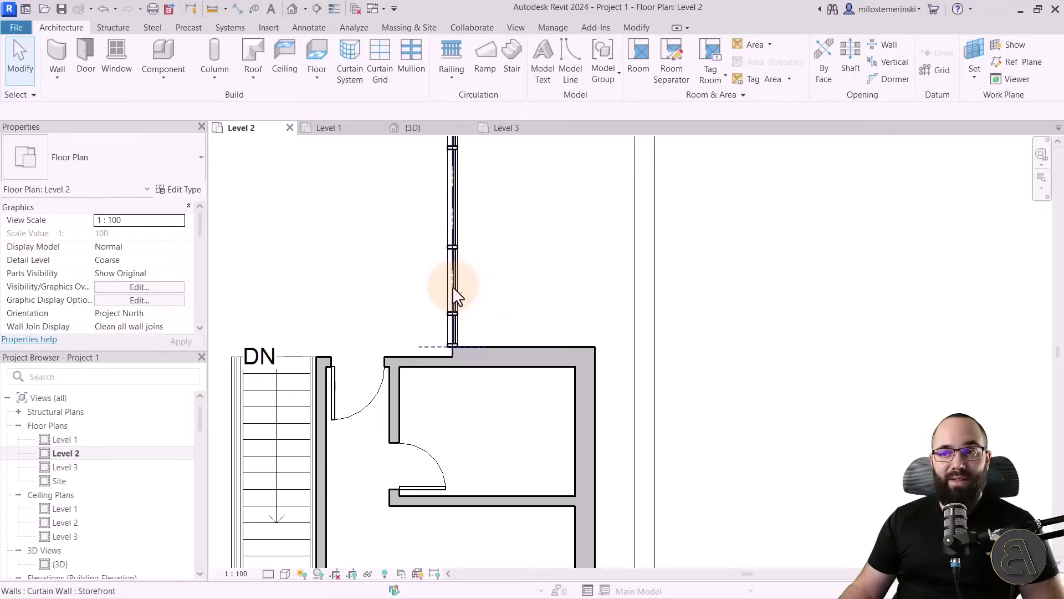
scroll(455, 287, "up", 3)
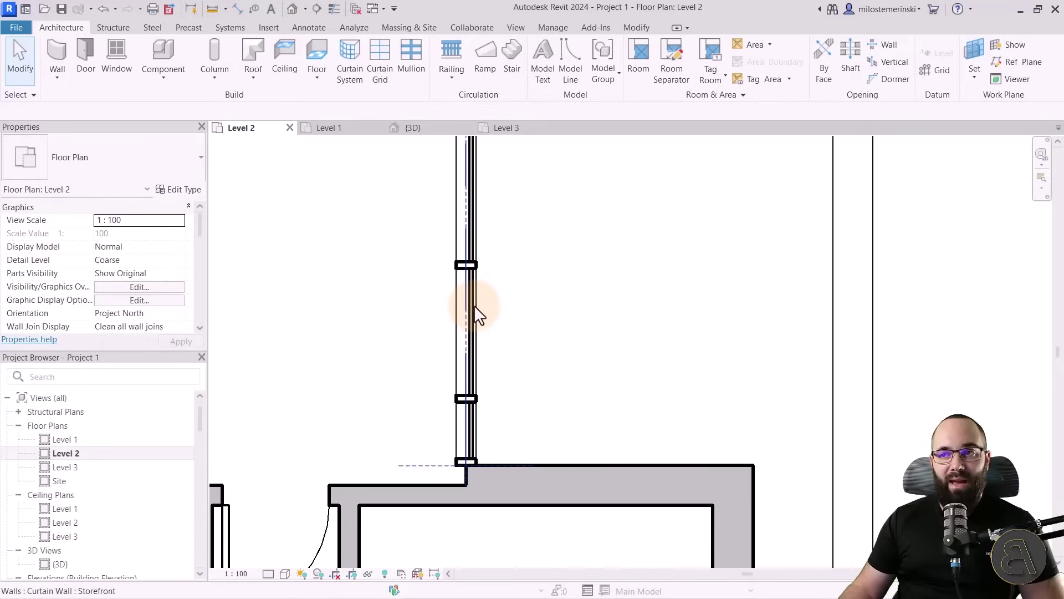
On Level 1, unpin the glazed panel in the new 1000 mm bay and change its type to M_Door-Curtain-Wall-Single-Glass
double_click(65, 439)
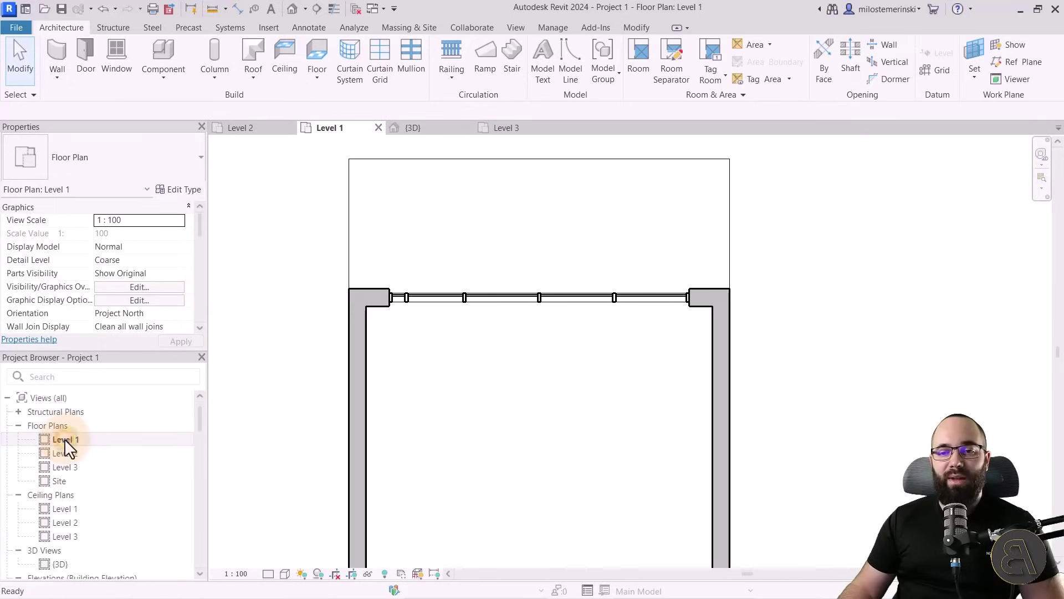
scroll(396, 312, "up", 3)
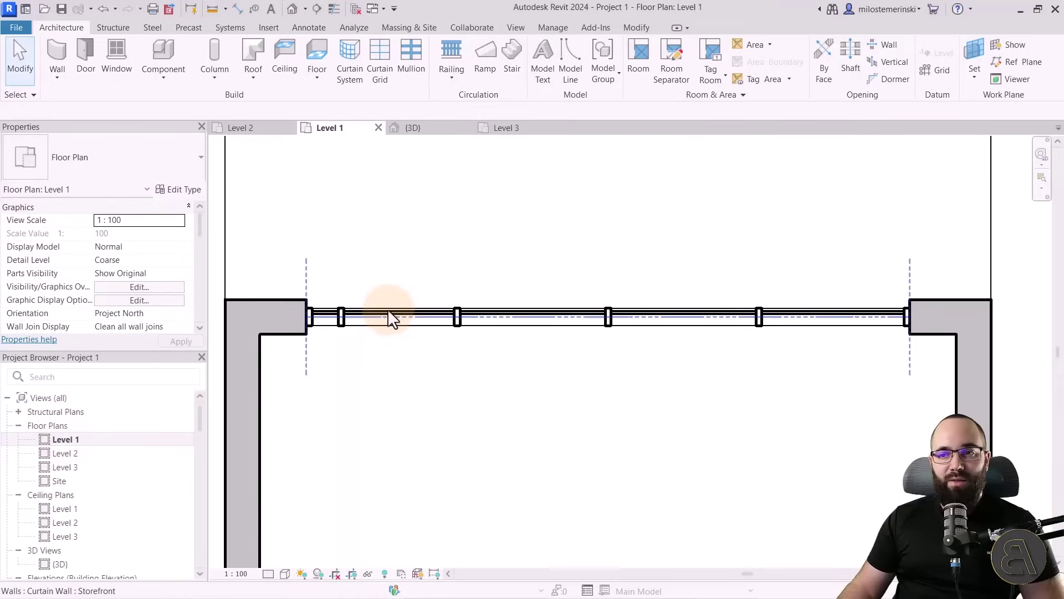
scroll(383, 313, "up", 1)
key("Tab")
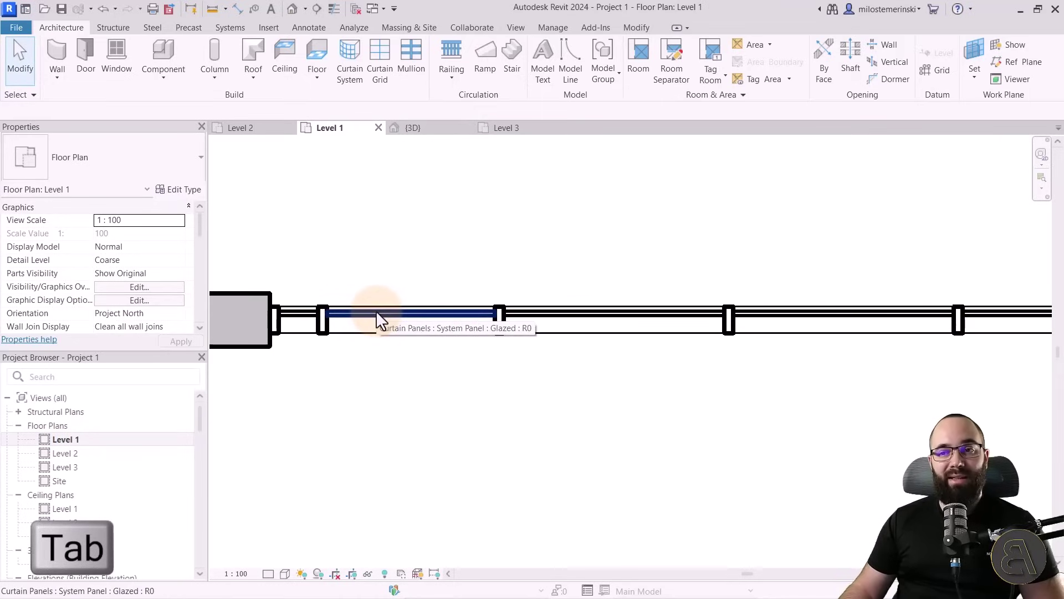
left_click(376, 312)
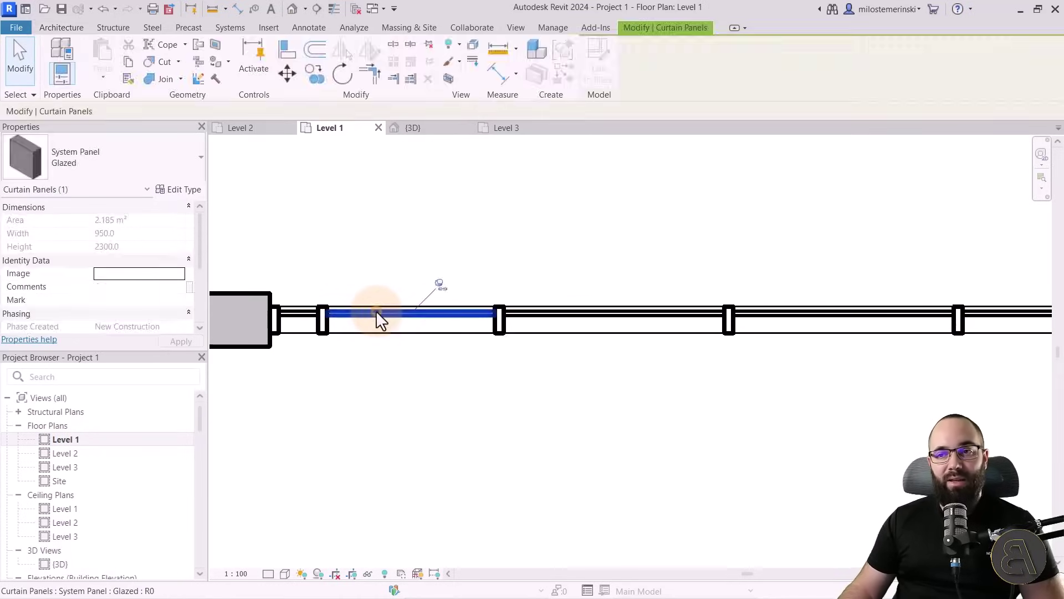
left_click(438, 283)
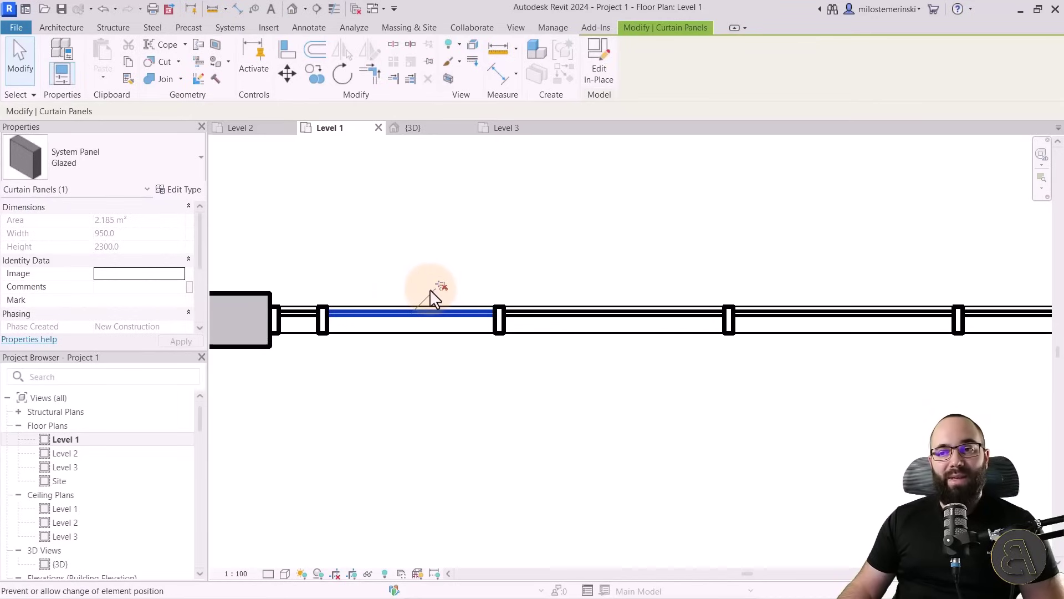
left_click(158, 168)
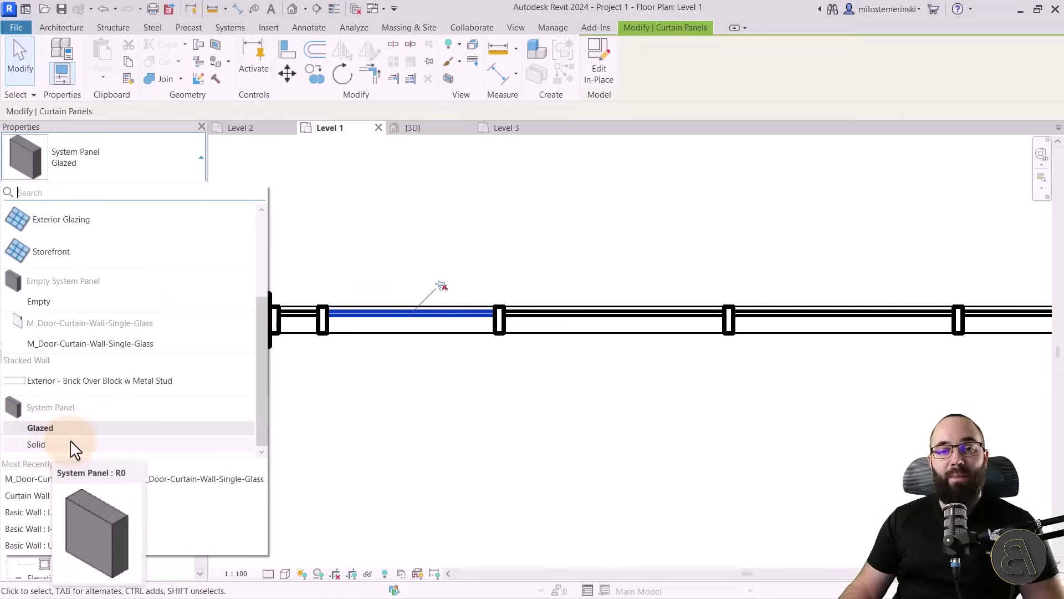
left_click(67, 344)
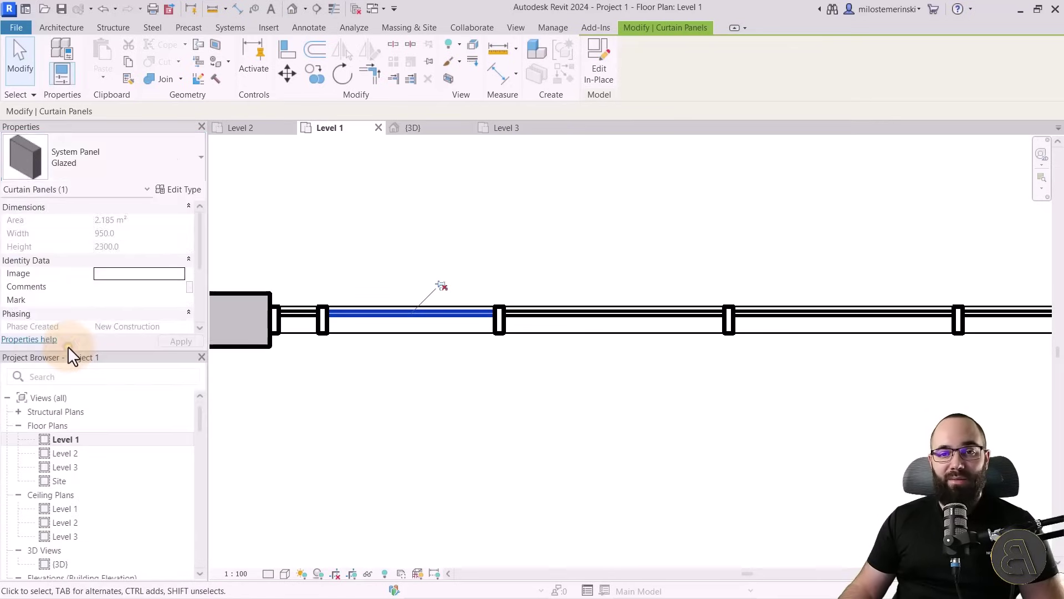
Flip the new Level 1 curtain wall door so it hinges on the mullion nearest the wall's end and opens outward
scroll(423, 373, "up", 3)
middle_click_drag(423, 403, 397, 408)
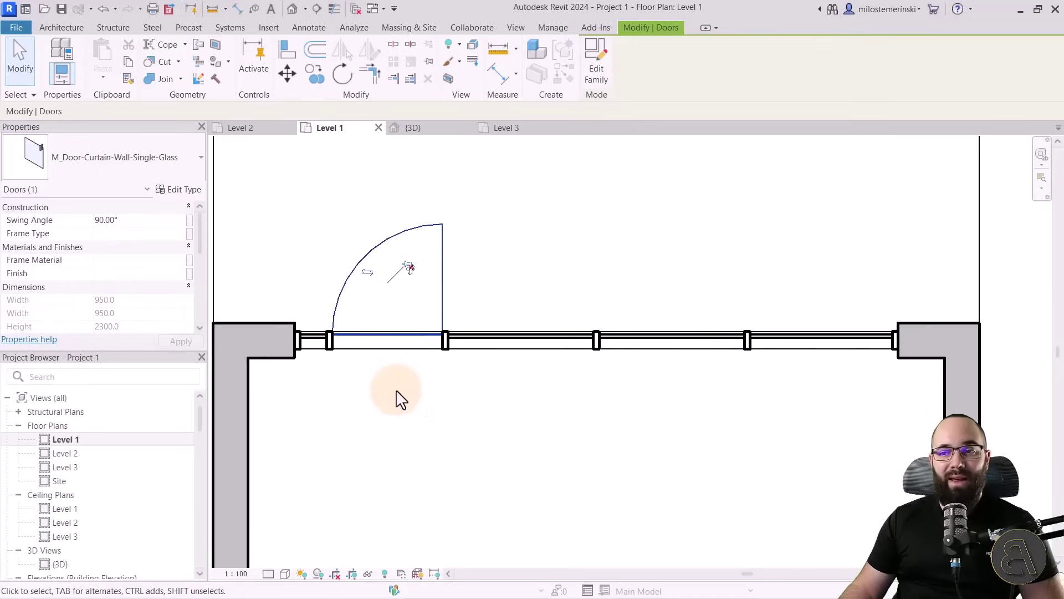
left_click(368, 273)
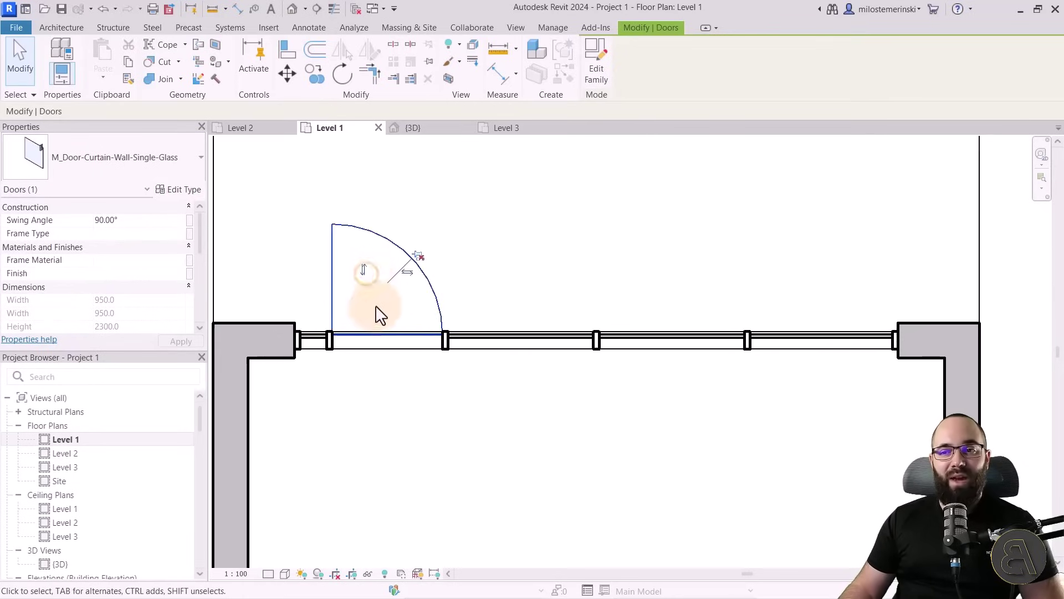
left_click(363, 271)
left_click(363, 409)
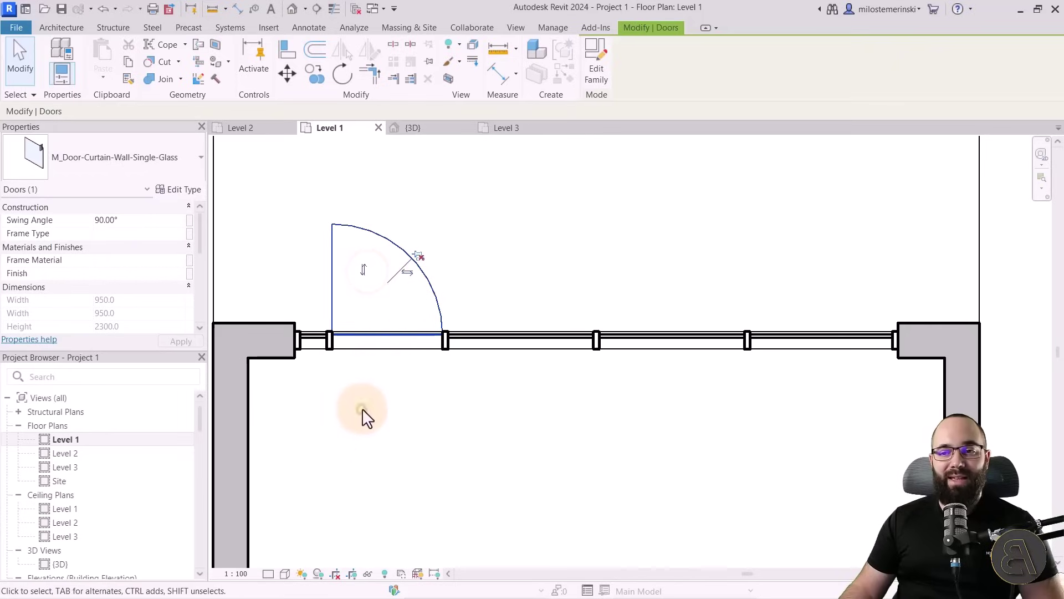
left_click(409, 272)
left_click(365, 271)
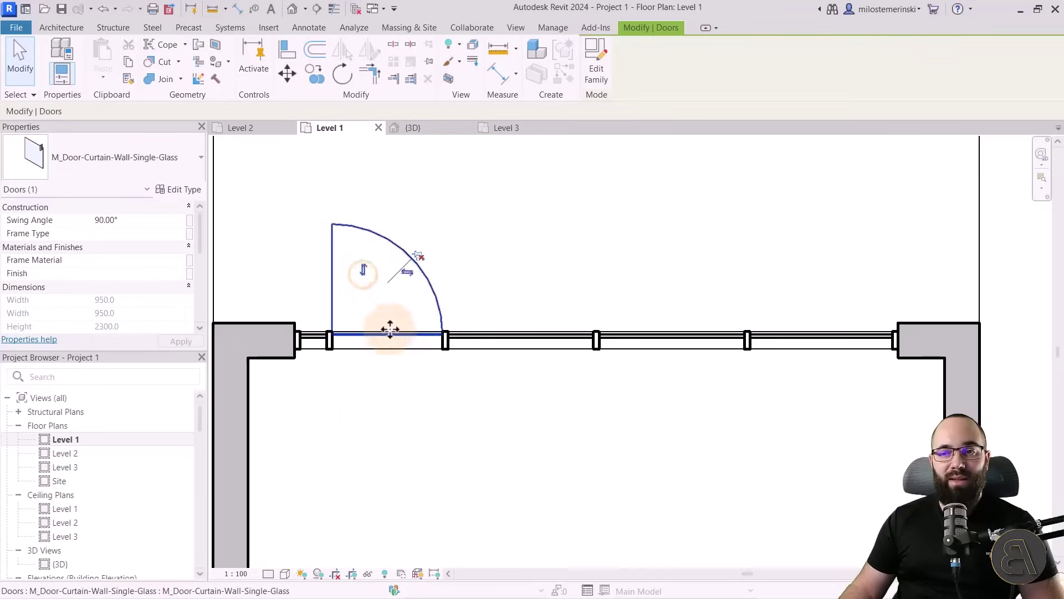
left_click(419, 418)
scroll(386, 402, "down", 2)
middle_click_drag(392, 392, 432, 373)
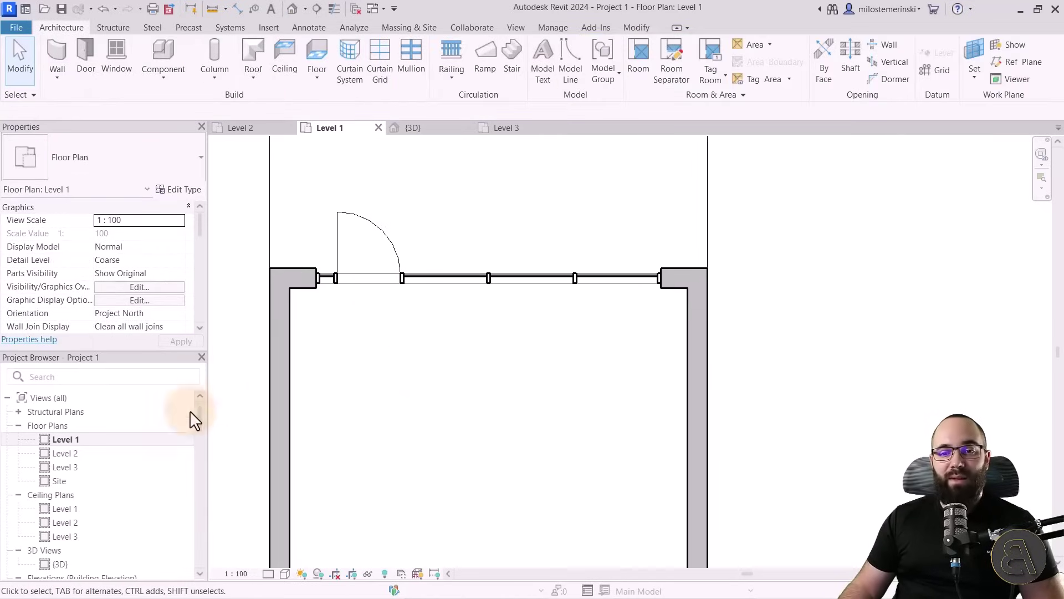
On Level 2, unpin the terrace curtain wall's glazed panel in the 1000 mm bay and change its type to M_Door-Curtain-Wall-Single-Glass
double_click(60, 453)
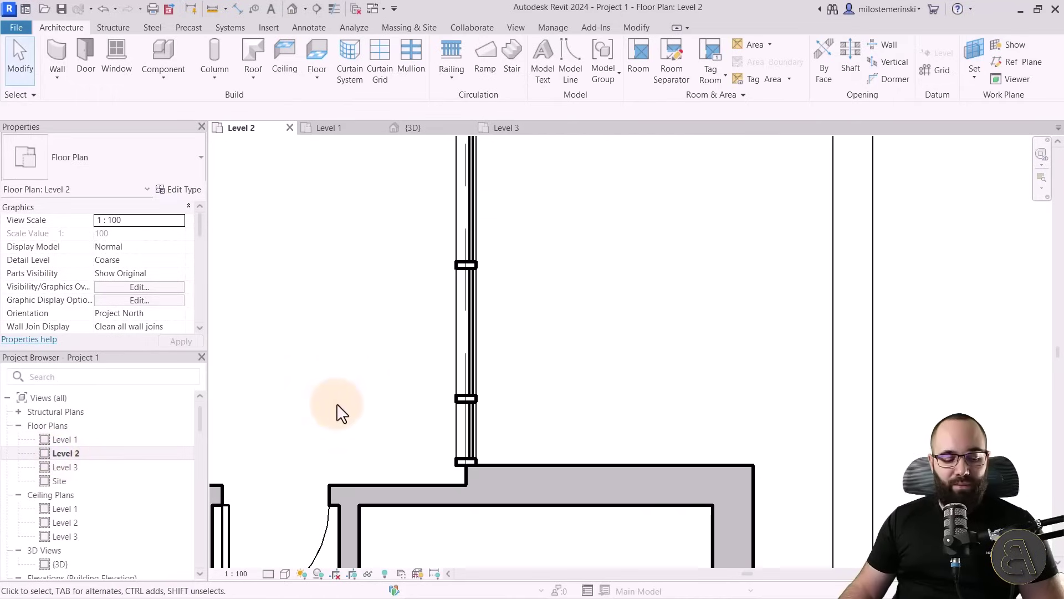
key("Tab")
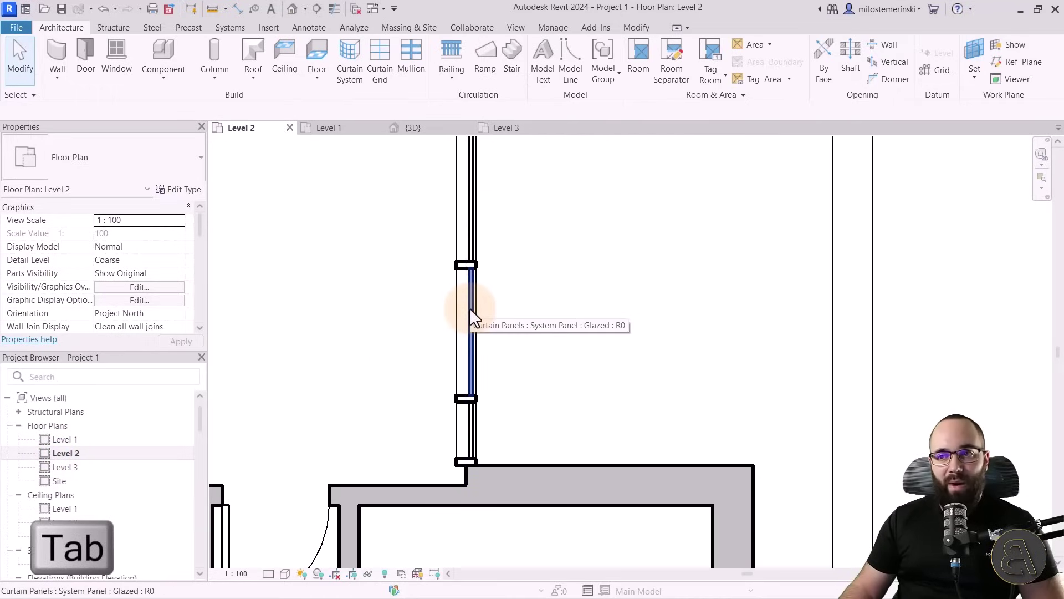
left_click(470, 310)
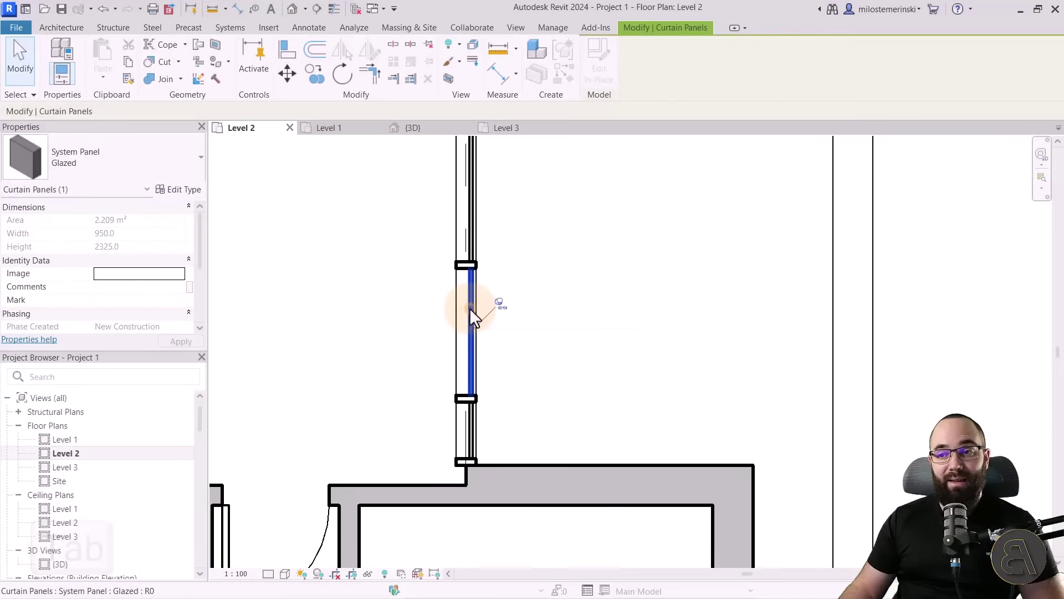
left_click(501, 304)
left_click(139, 171)
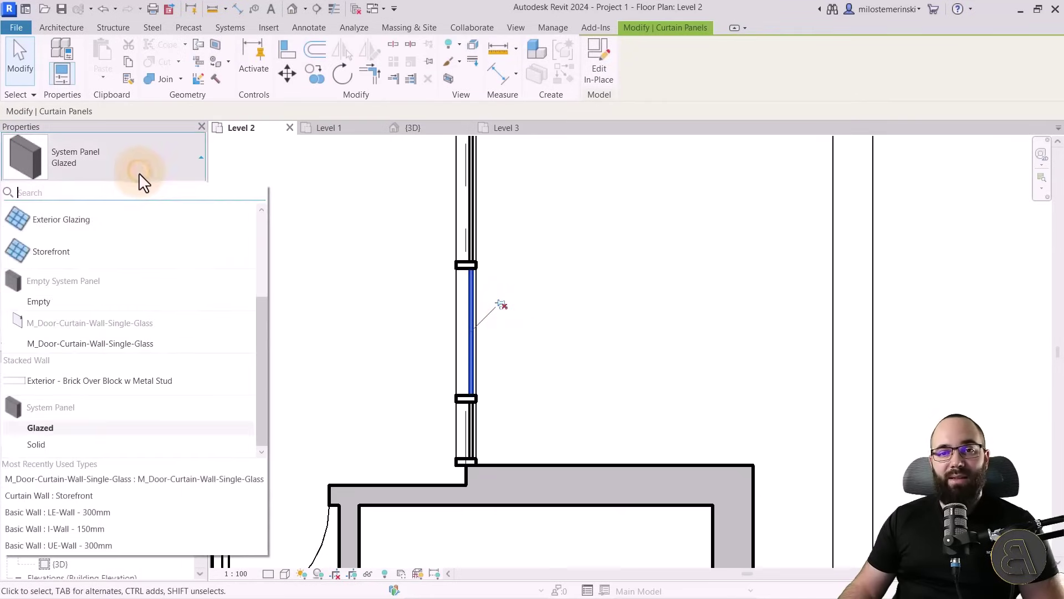
left_click(61, 344)
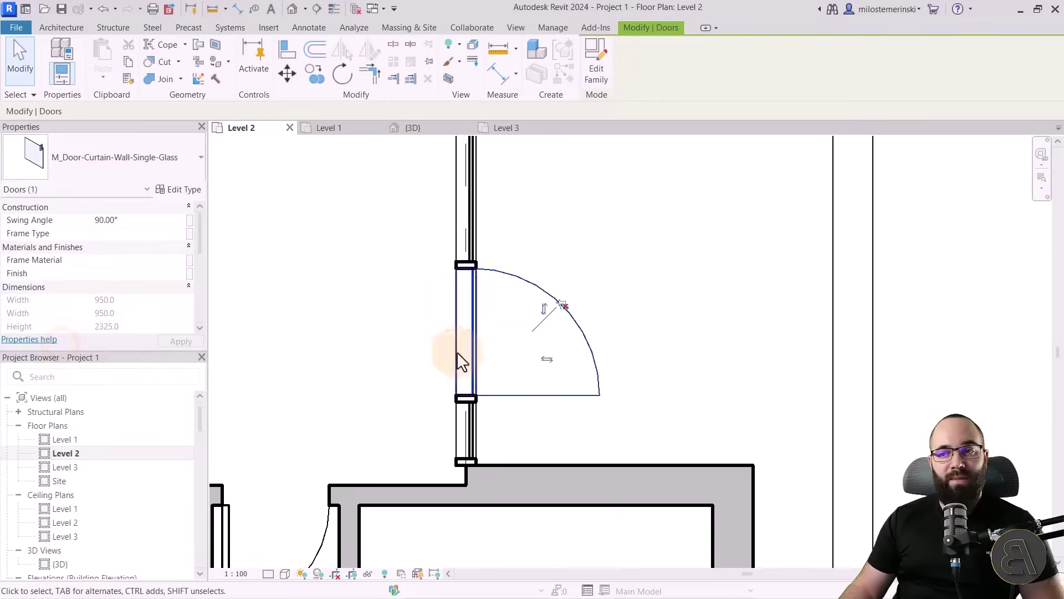
Unpin the left glazed panel of the right-hand balcony curtain wall on Level 2 and change its type to M_Door-Curtain-Wall-Single-Glass
scroll(452, 366, "down", 5)
scroll(605, 352, "up", 1)
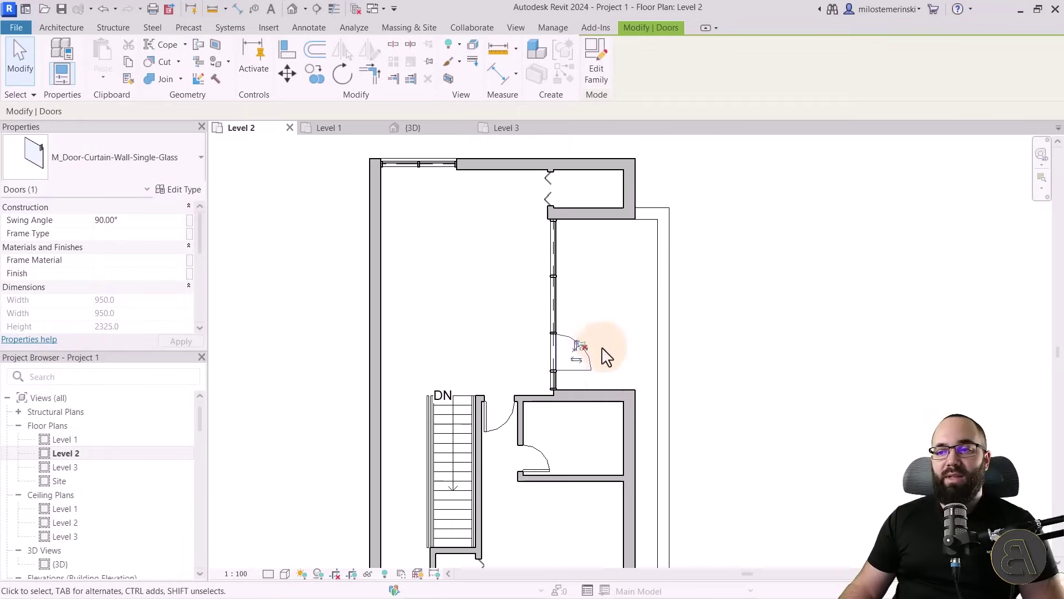
middle_click_drag(571, 434, 504, 185)
scroll(545, 375, "up", 5)
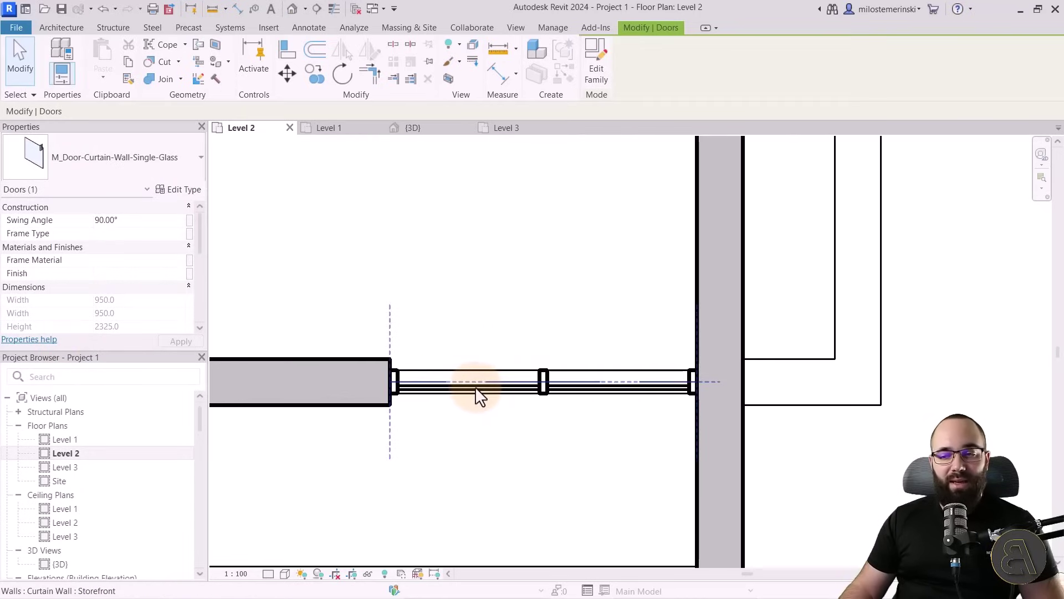
key("Tab")
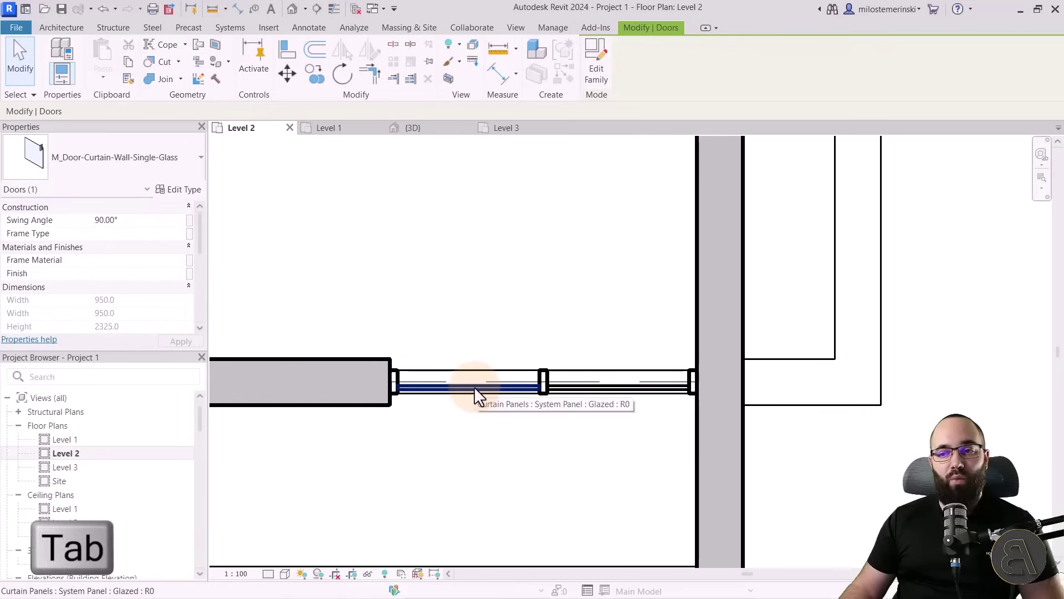
left_click(474, 387)
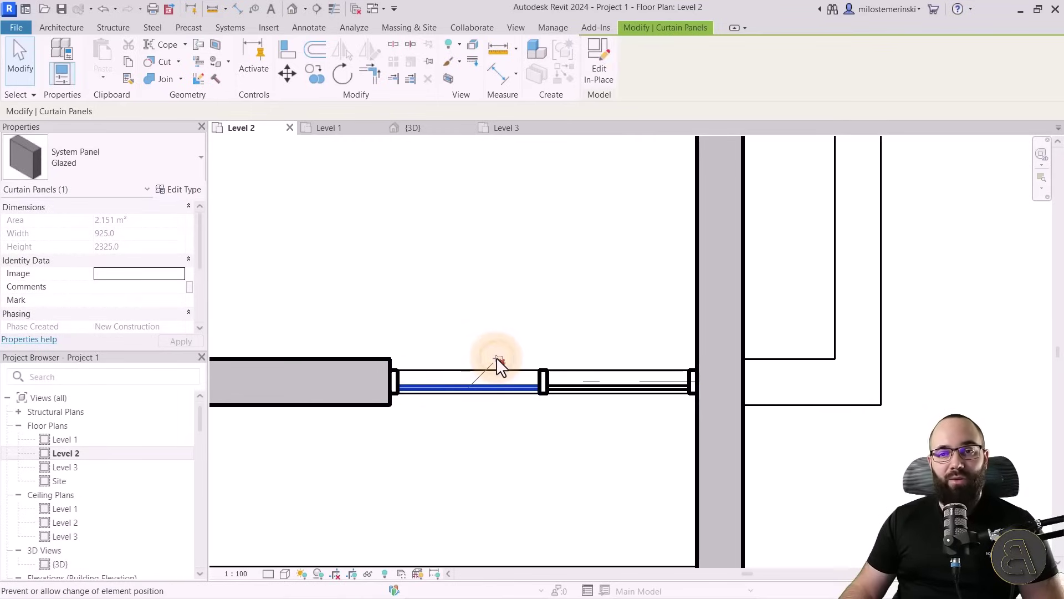
left_click(143, 163)
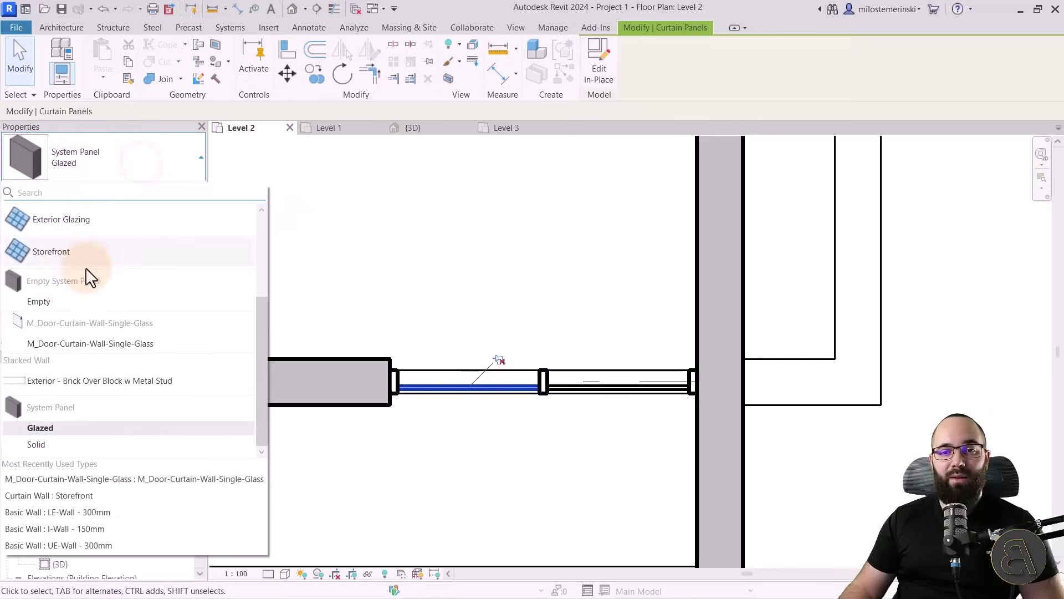
left_click(65, 344)
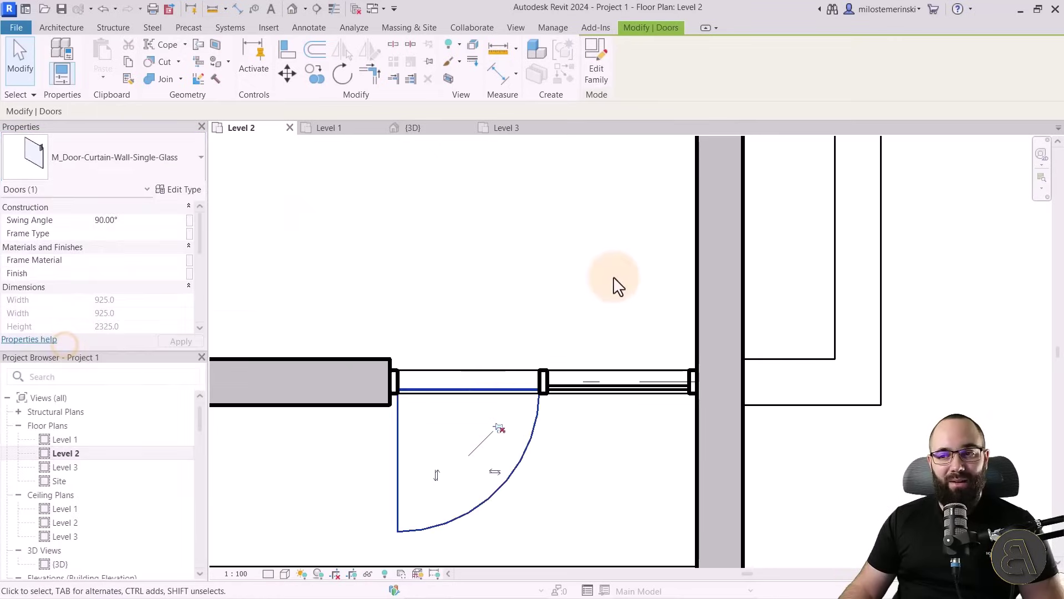
Flip the balcony door's hand so it hinges on the curtain wall's middle mullion and still opens onto the balcony
scroll(607, 288, "down", 2)
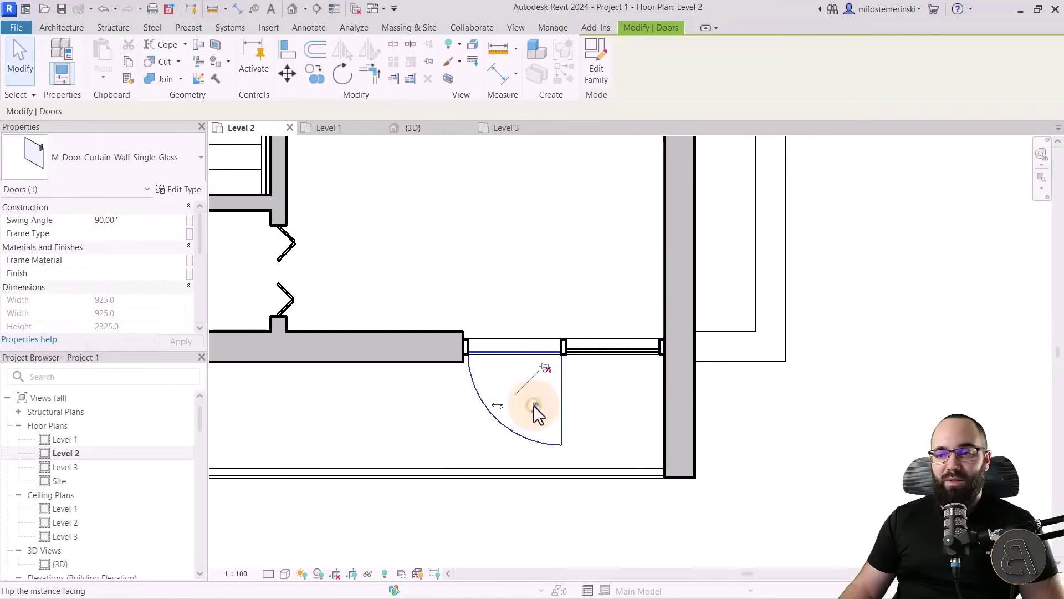
scroll(565, 294, "down", 3)
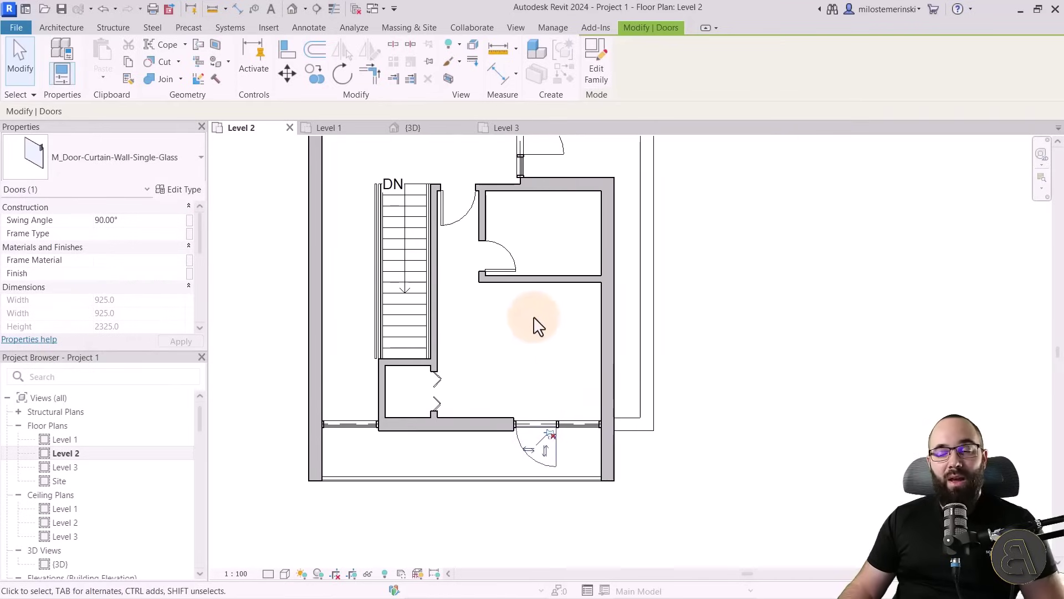
middle_click_drag(506, 344, 502, 364)
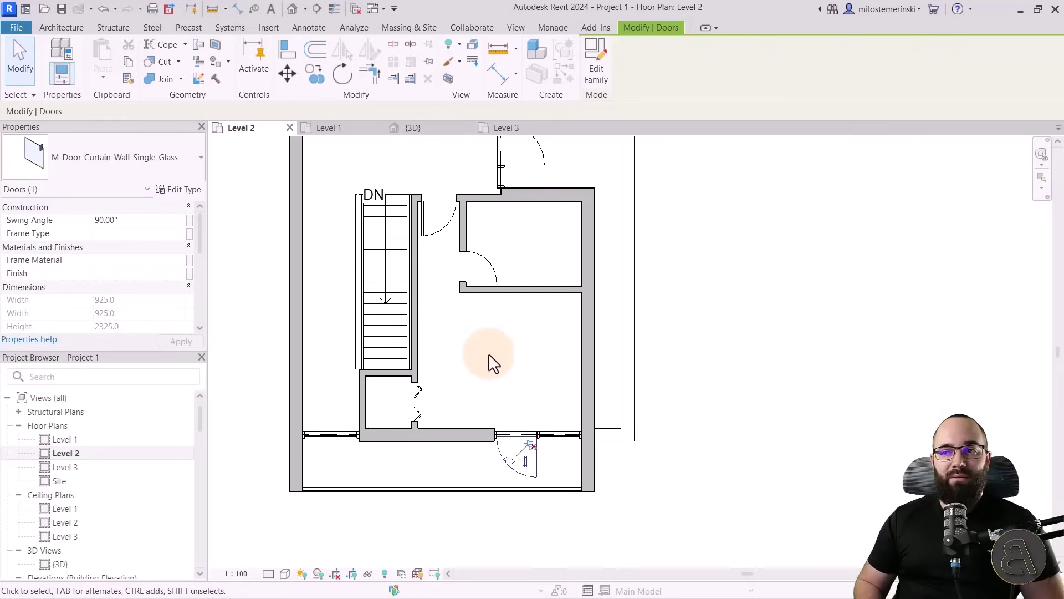
scroll(495, 363, "down", 2)
middle_click_drag(511, 362, 494, 385)
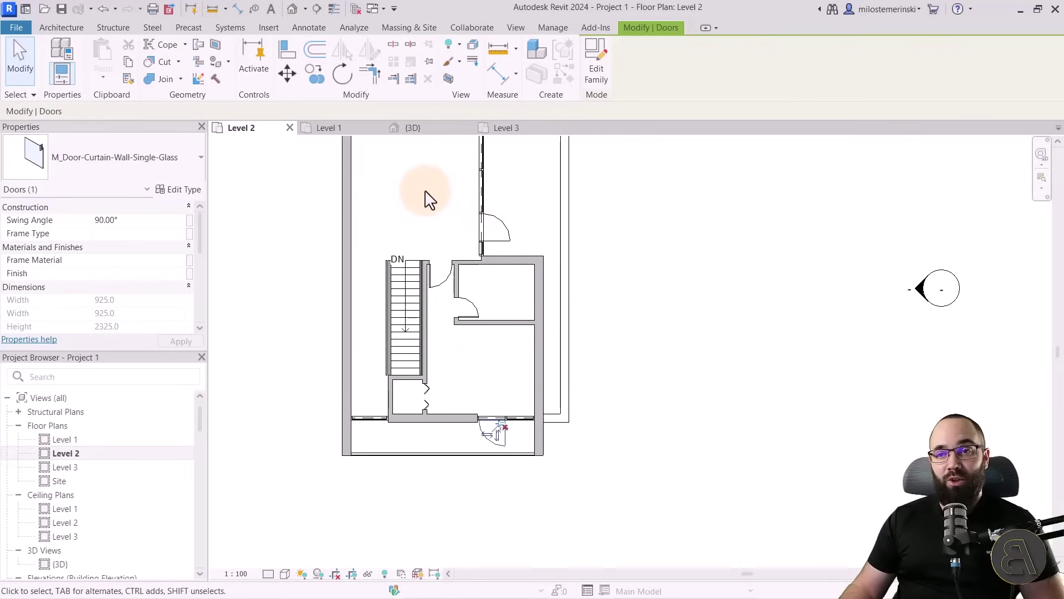
In the 3D view, set the detail level to Fine at the terrace curtain wall door
left_click(417, 129)
middle_click_drag(597, 383, 570, 392, "shift")
scroll(507, 338, "up", 6)
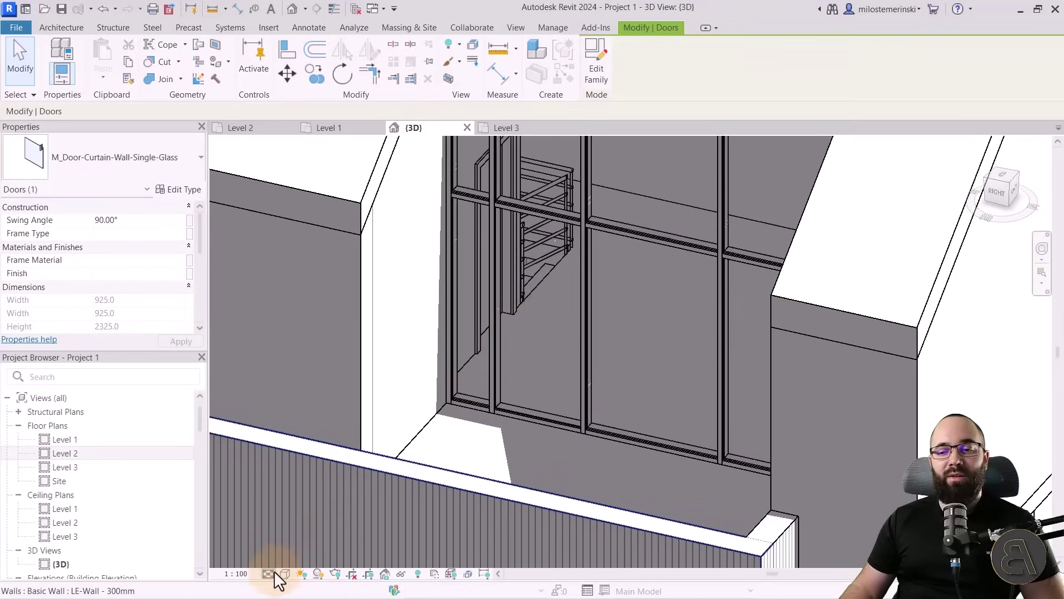
left_click(268, 573)
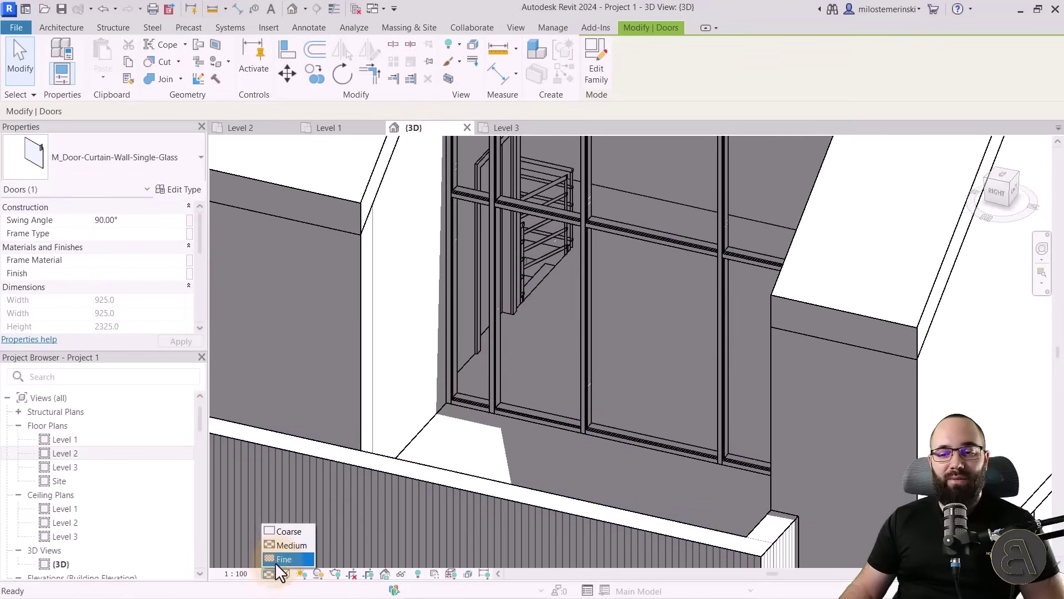
left_click(490, 452)
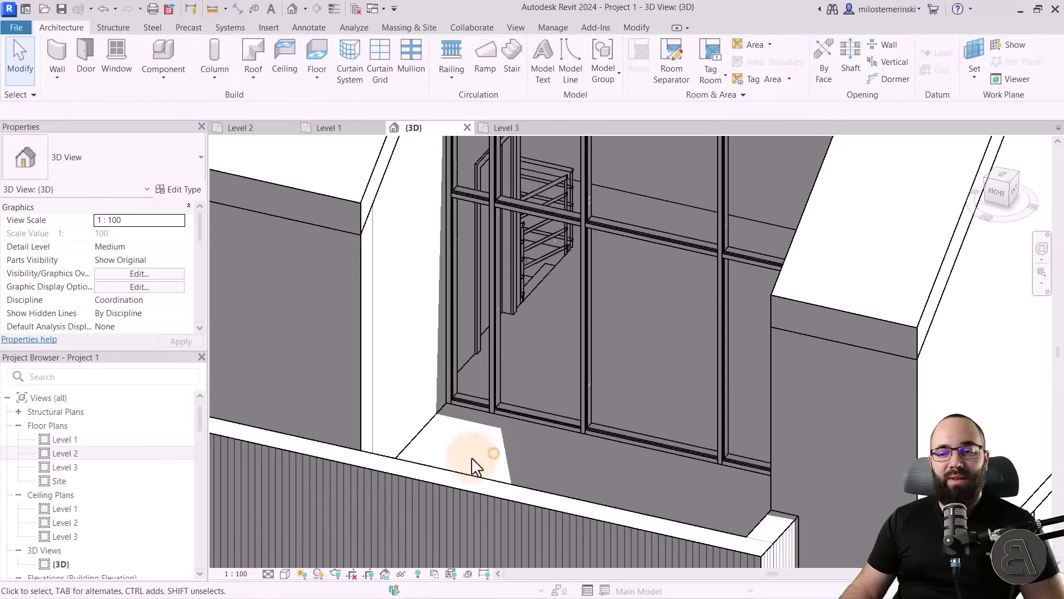
left_click(266, 575)
left_click(271, 561)
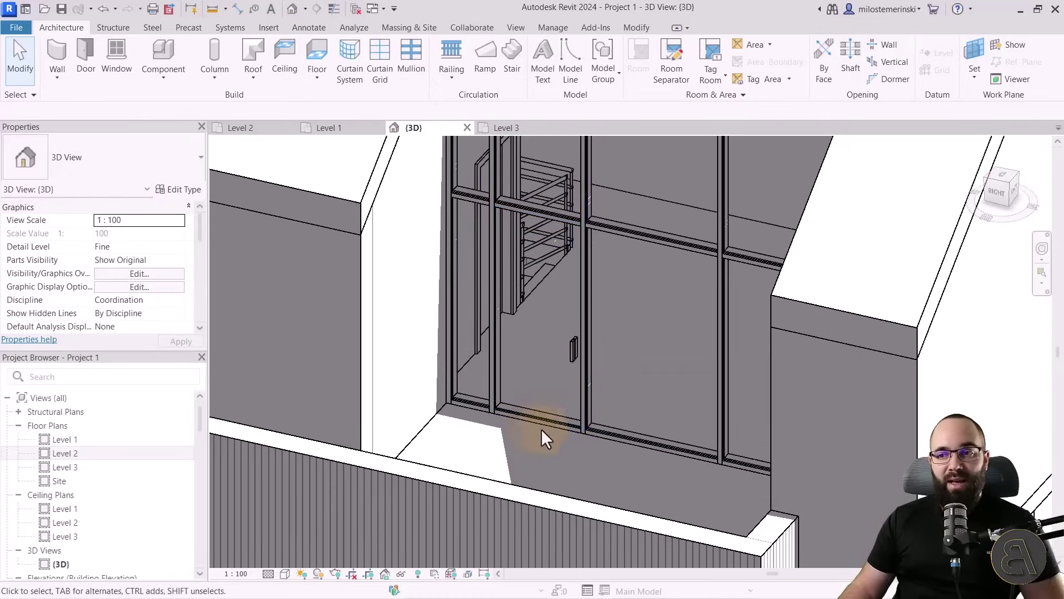
Unpin and delete the bottom mullion beneath the terrace curtain wall's glass door
scroll(527, 426, "up", 3)
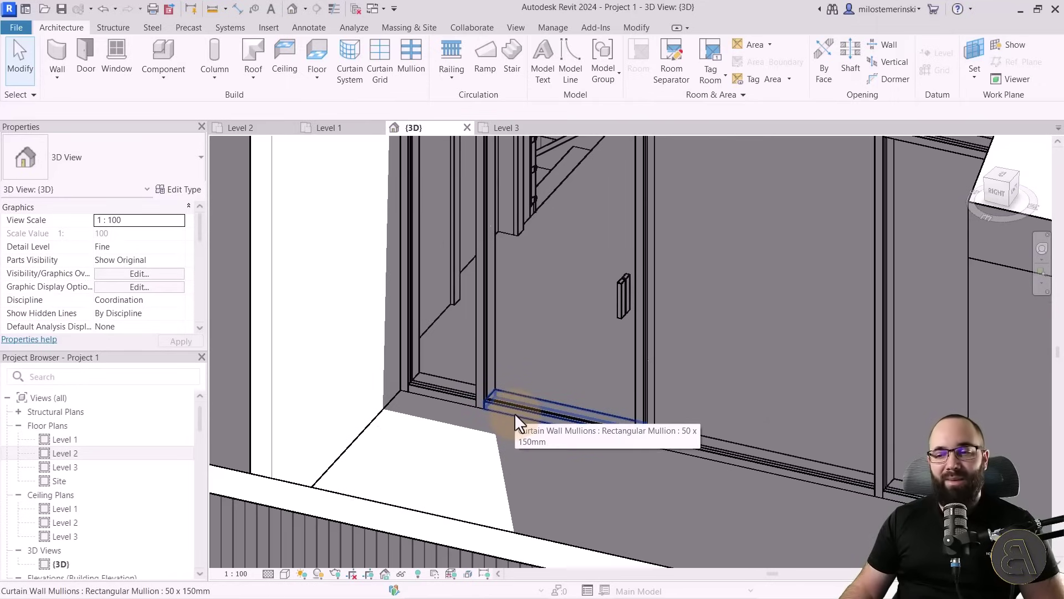
key("Tab")
key("Tab")
left_click(514, 414)
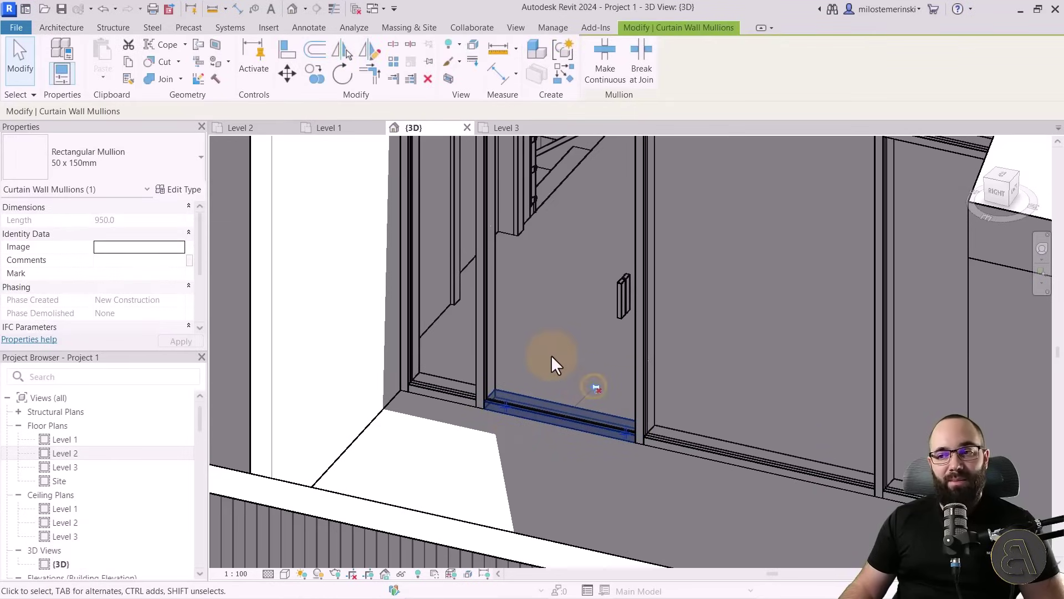
key("Delete")
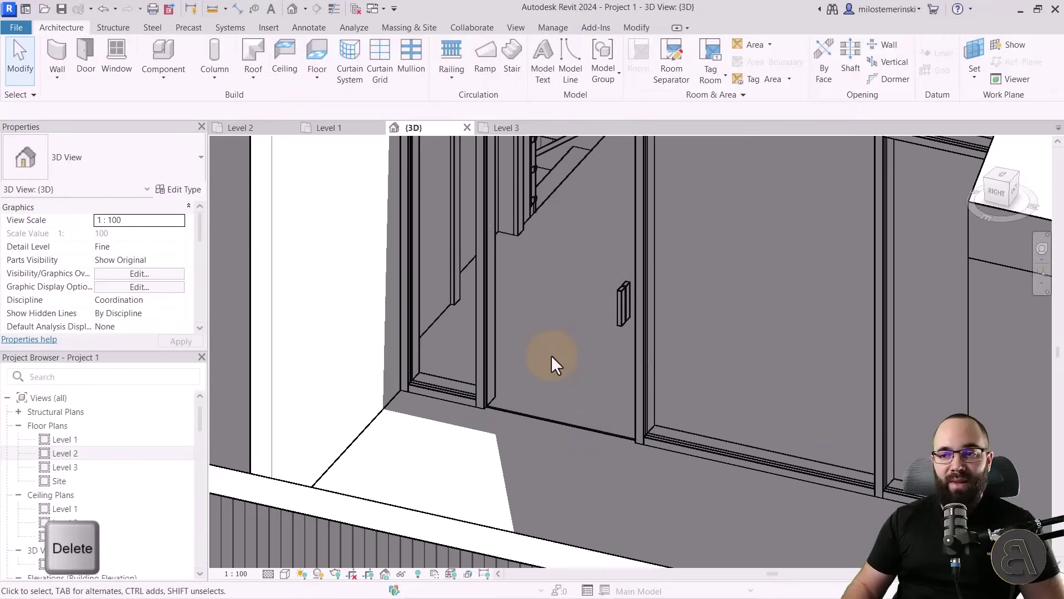
Unpin and delete the bottom mullion beneath the glass door in the Level 1 curtain wall
scroll(551, 355, "down", 3)
scroll(515, 381, "up", 2)
scroll(554, 395, "down", 3)
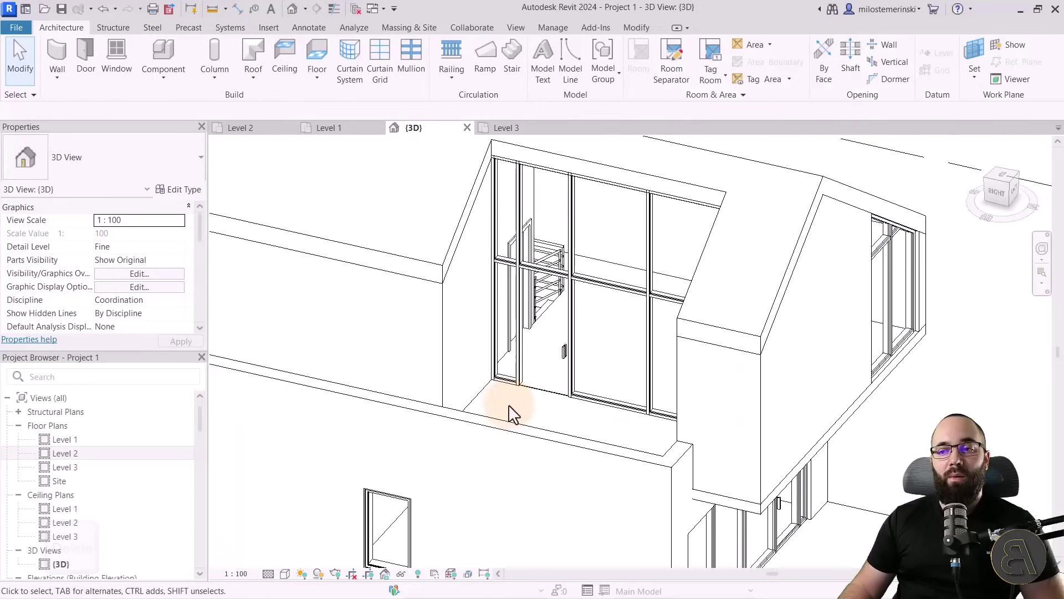
middle_click_drag(492, 416, 594, 404, "shift")
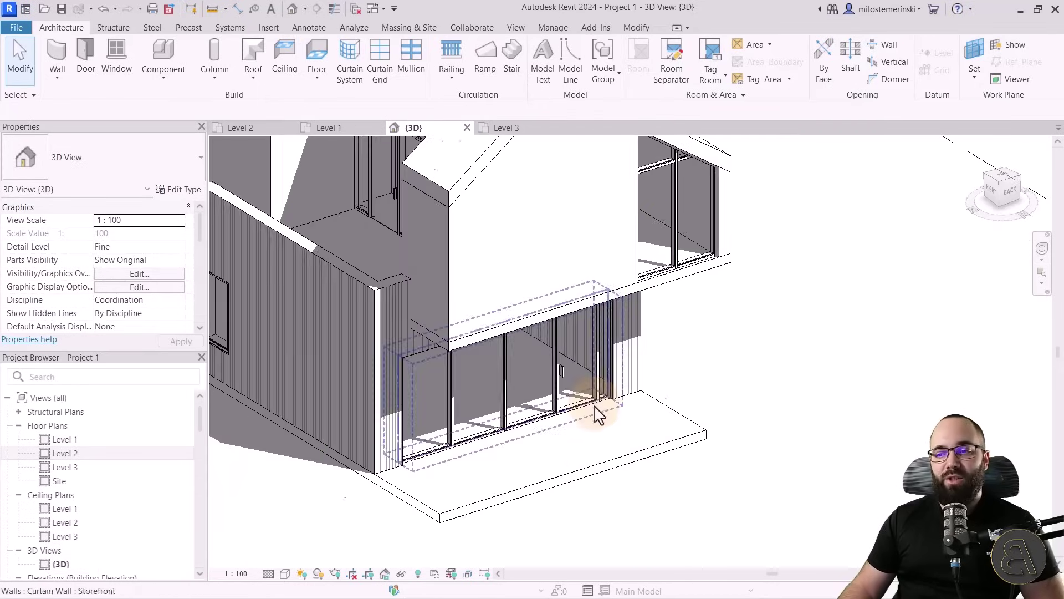
scroll(577, 409, "up", 5)
left_click(576, 402)
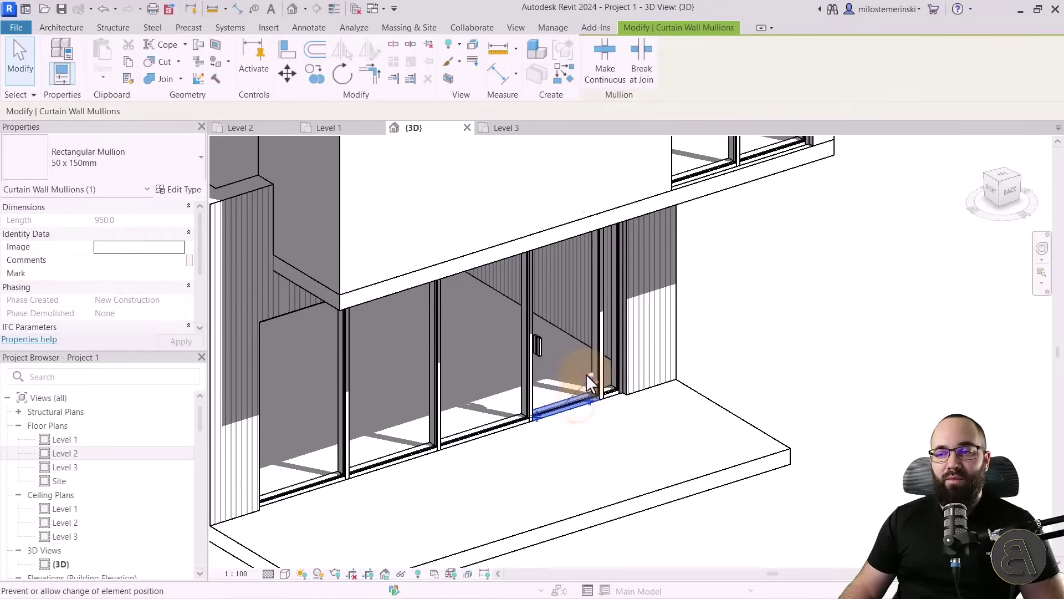
key("Delete")
Unpin the bottom mullion beneath the Level 2 balcony's glass door and clear the selection
scroll(587, 374, "down", 5)
middle_click_drag(492, 454, 653, 452, "shift")
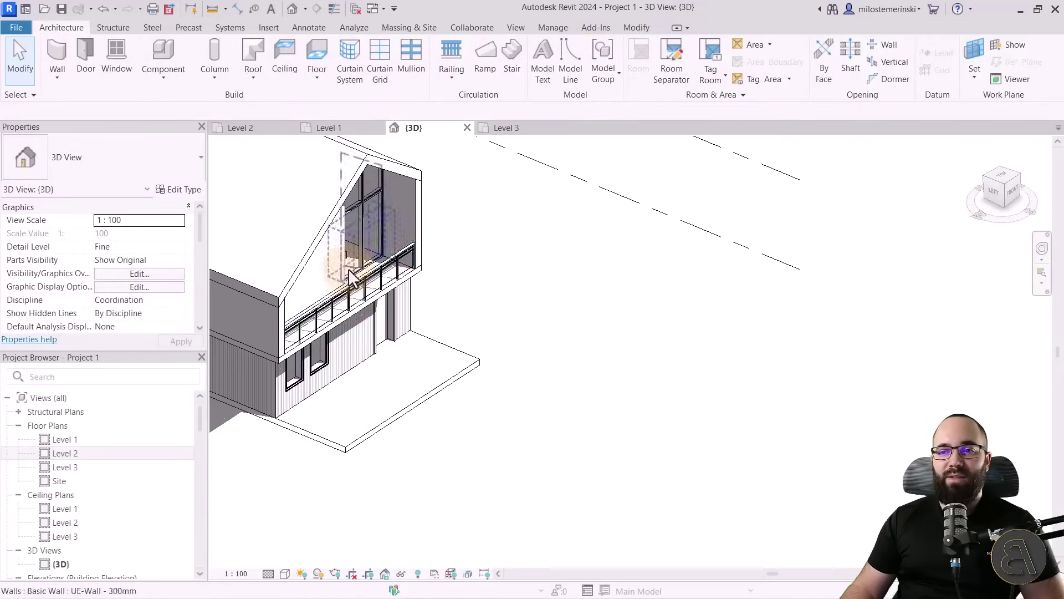
scroll(361, 274, "up", 5)
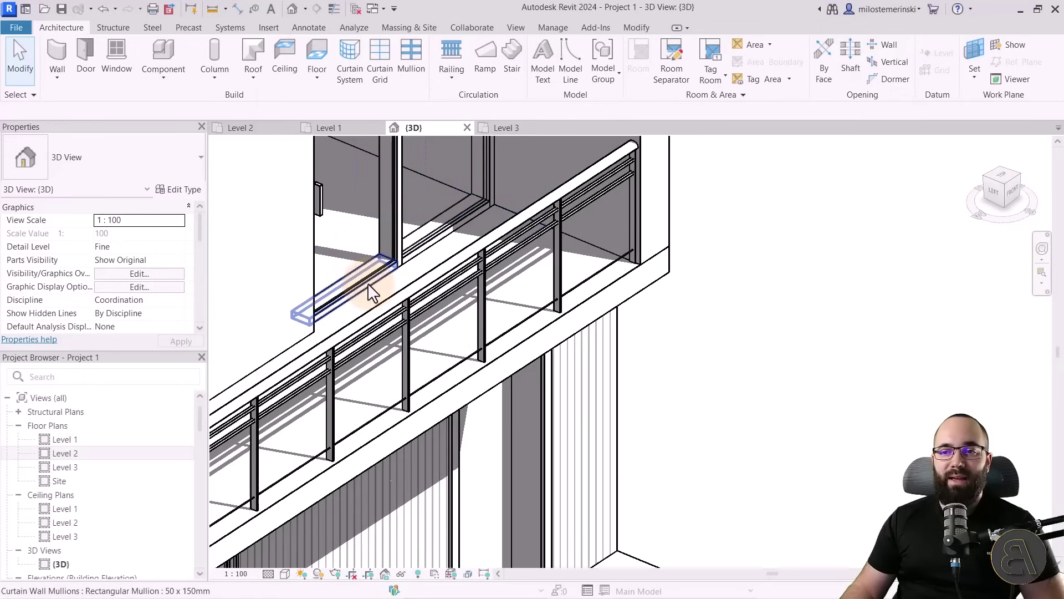
left_click(370, 289)
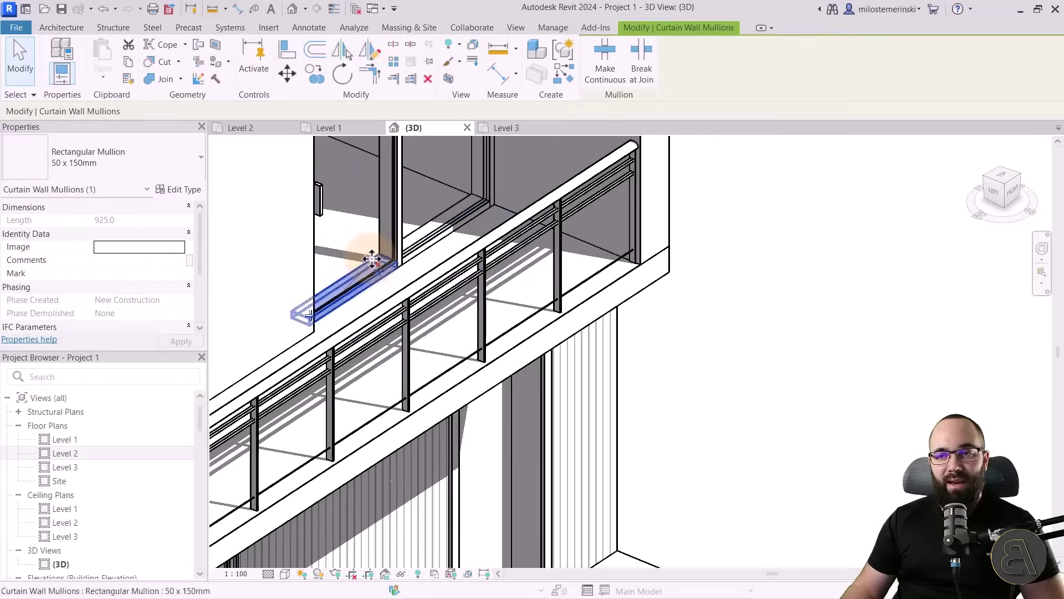
key("Escape")
scroll(654, 231, "down", 6)
mouse_move(744, 381)
middle_mouse_down("shift")
mouse_move(577, 355)
mouse_move(703, 492)
mouse_move(693, 482)
middle_mouse_up("shift")
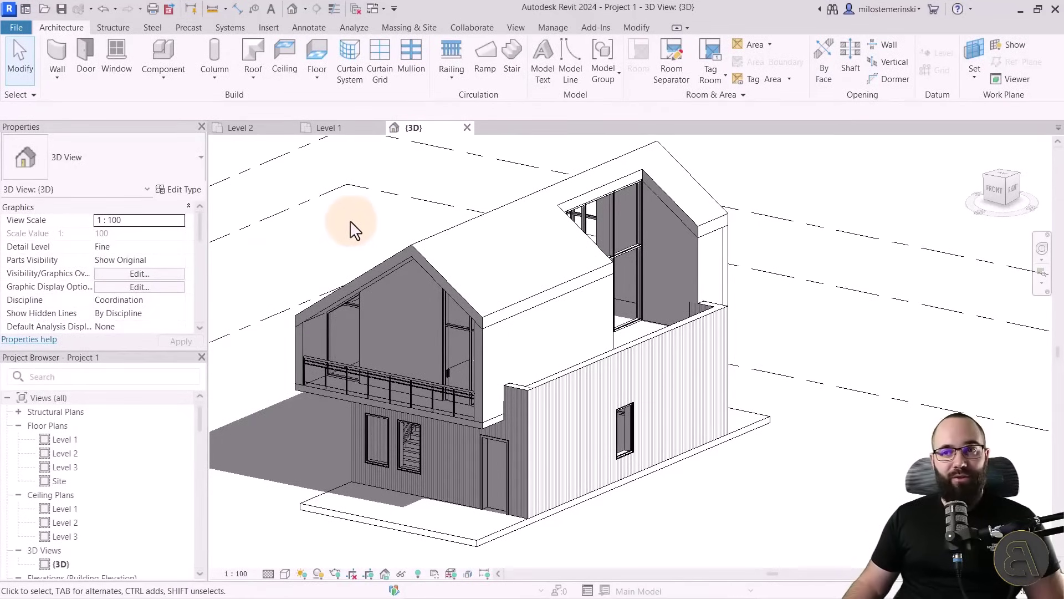
On the Level 1 plan, place a BA_Water closet centred on the small bathroom's upper wall, 460 mm from each side wall
double_click(60, 438)
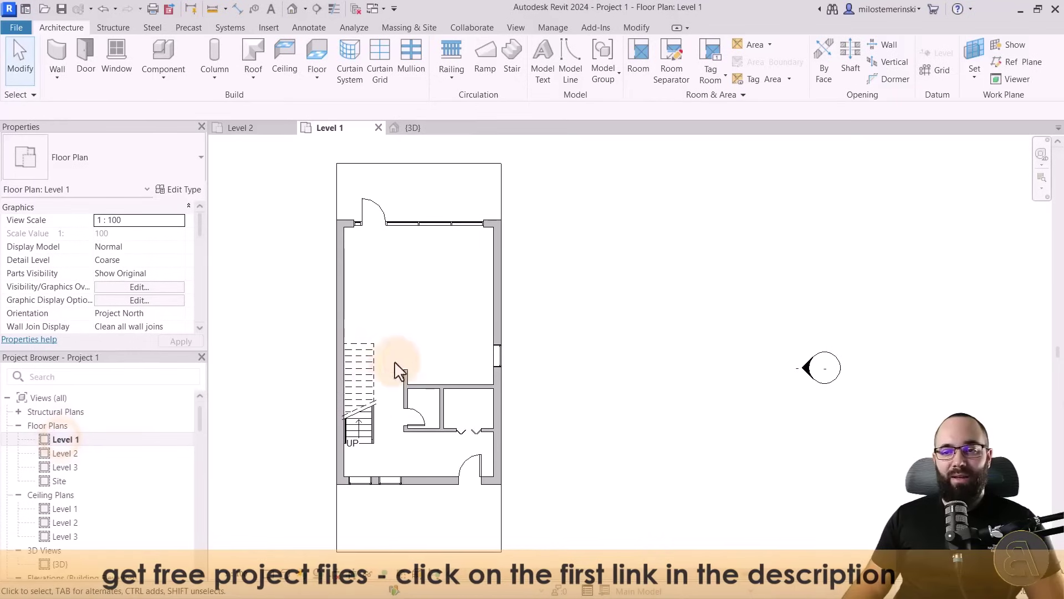
scroll(447, 454, "up", 5)
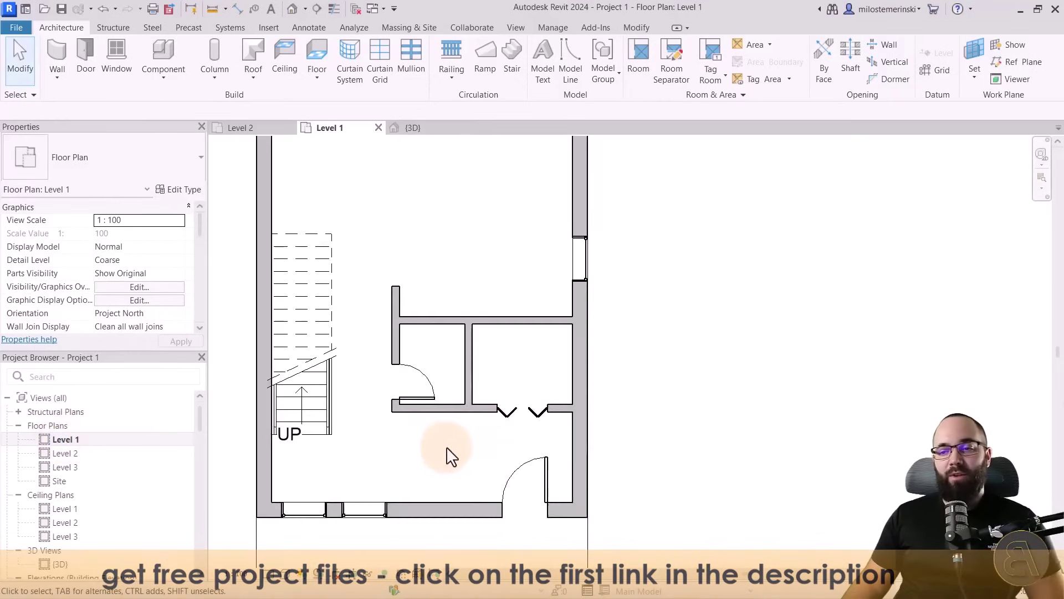
middle_click_drag(447, 451, 455, 484)
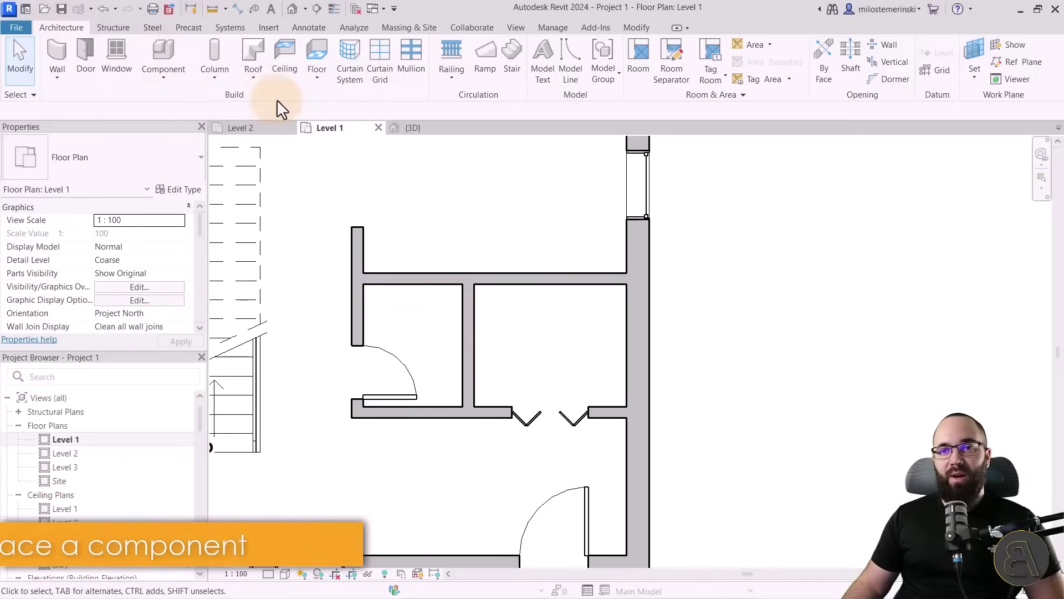
left_click(164, 55)
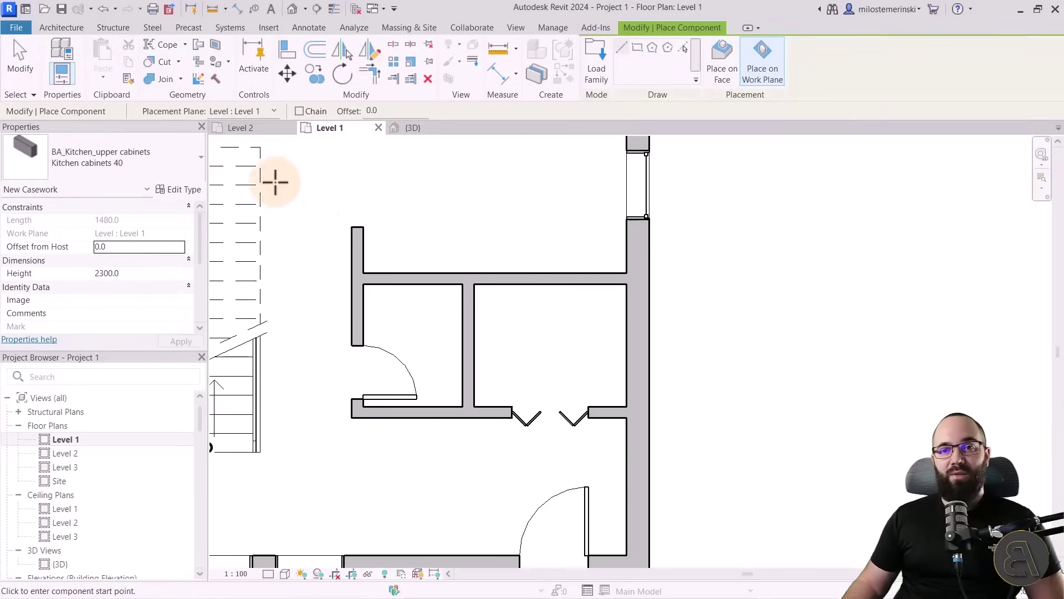
left_click(129, 159)
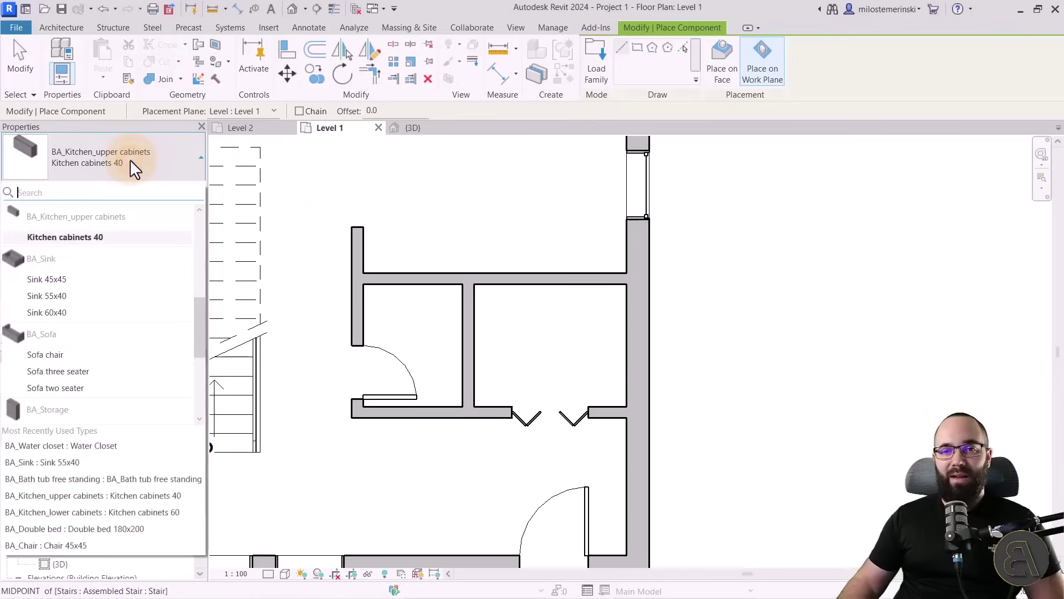
scroll(103, 294, "down", 6)
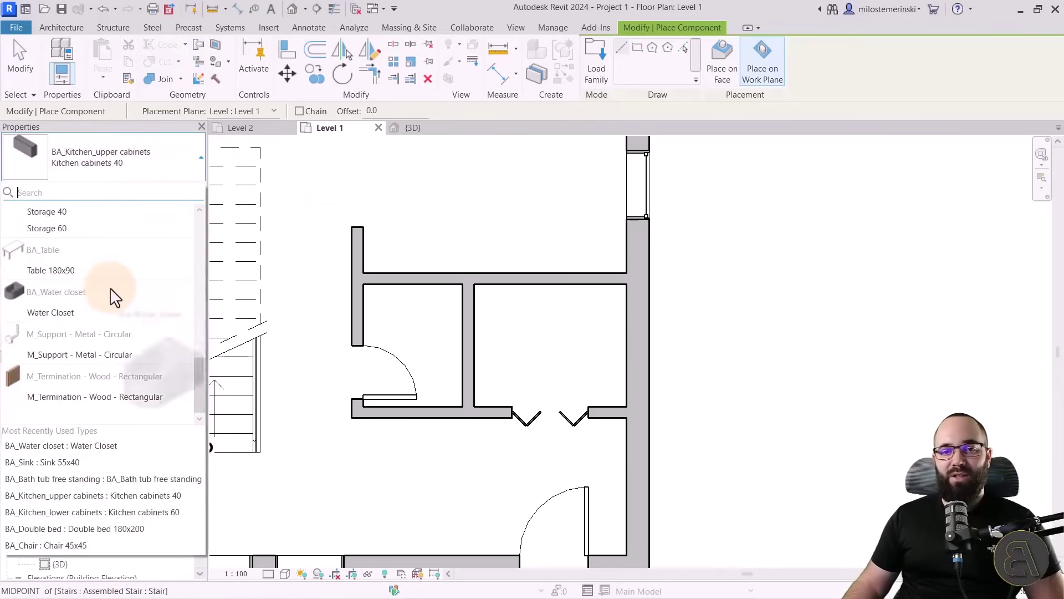
left_click(35, 311)
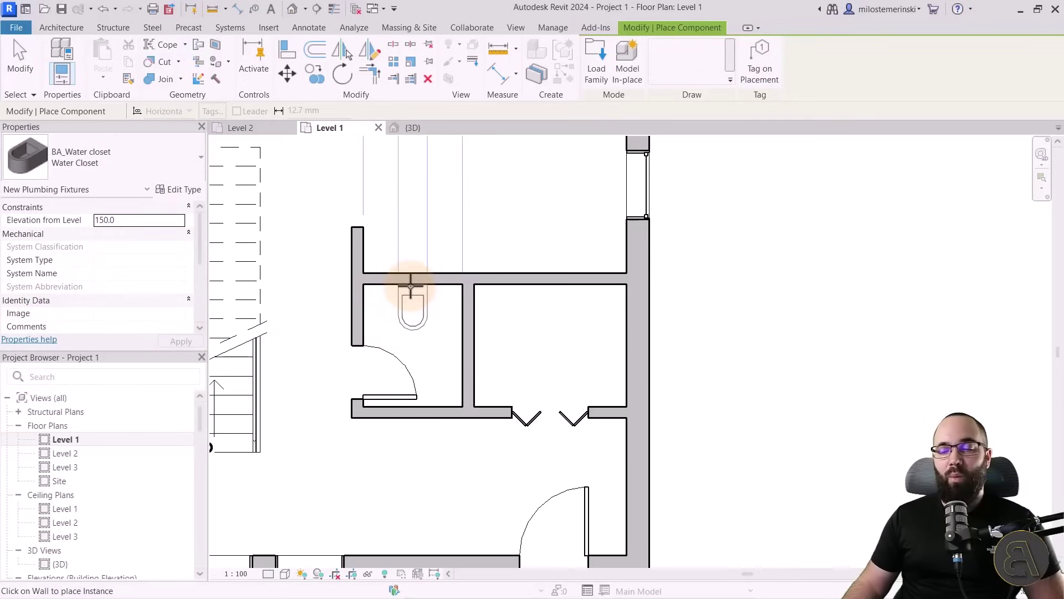
middle_click_drag(423, 302, 421, 385)
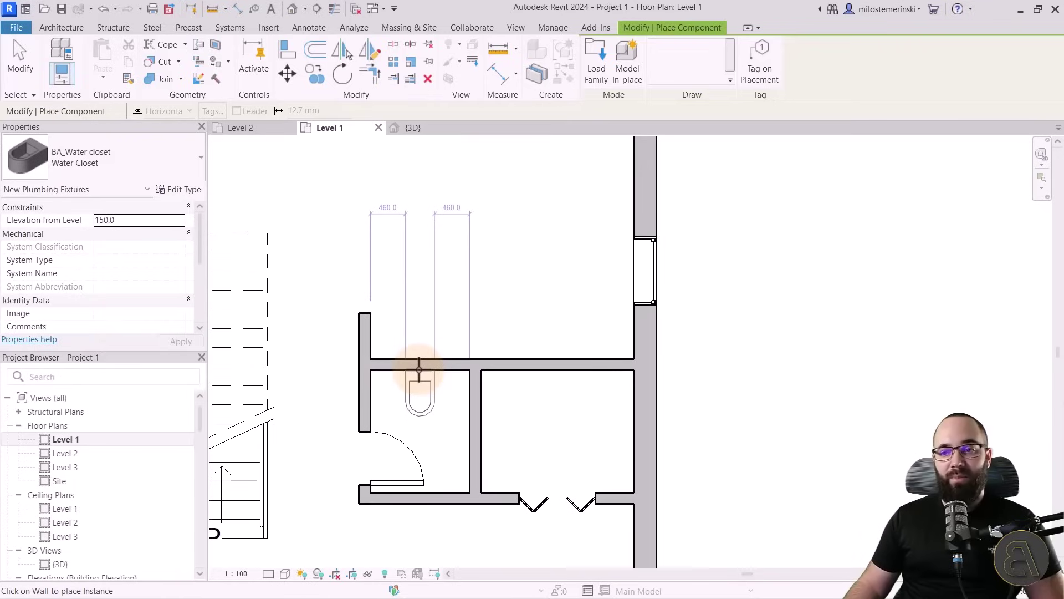
left_click(419, 370)
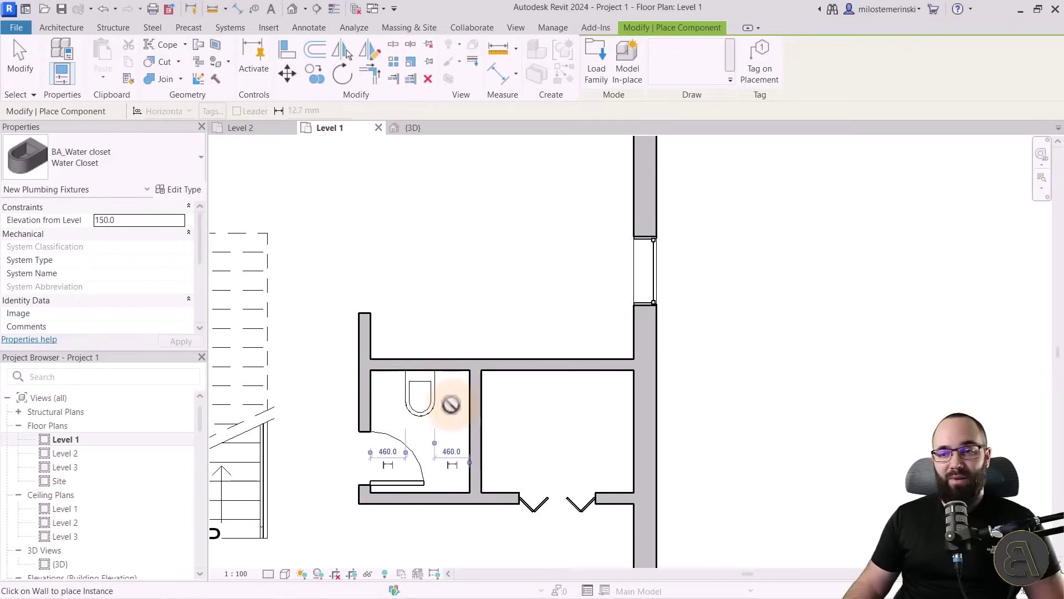
Place a BA_Sink of type Sink 55x40 on the Level 1 bathroom's partition wall opposite the door, 850 mm from the upper wall
left_click(151, 156)
scroll(115, 331, "up", 5)
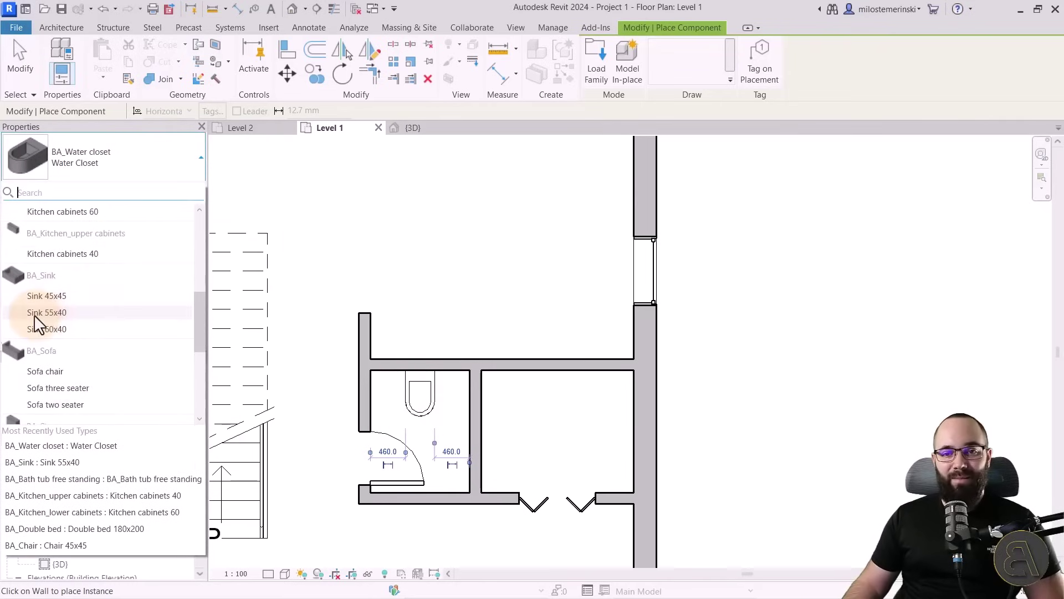
mouse_move(35, 314)
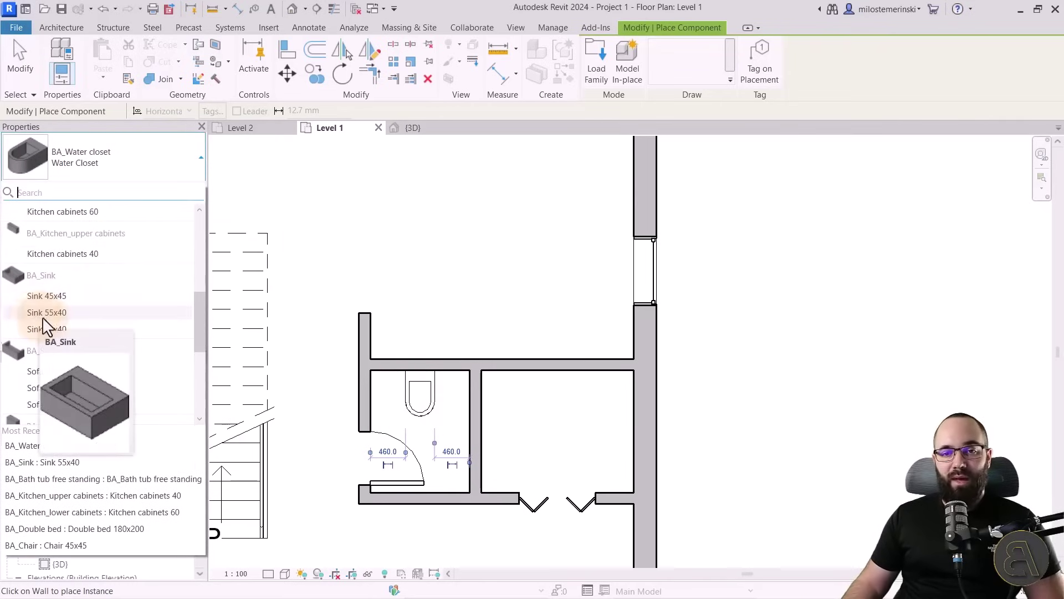
left_click(34, 312)
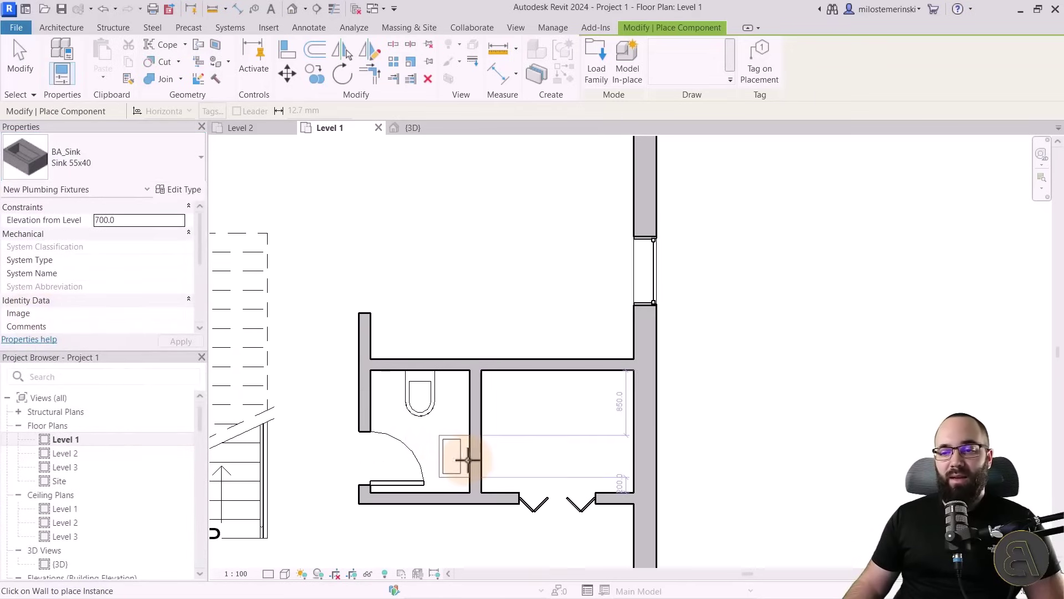
left_click(468, 459)
middle_click_drag(524, 419, 497, 411)
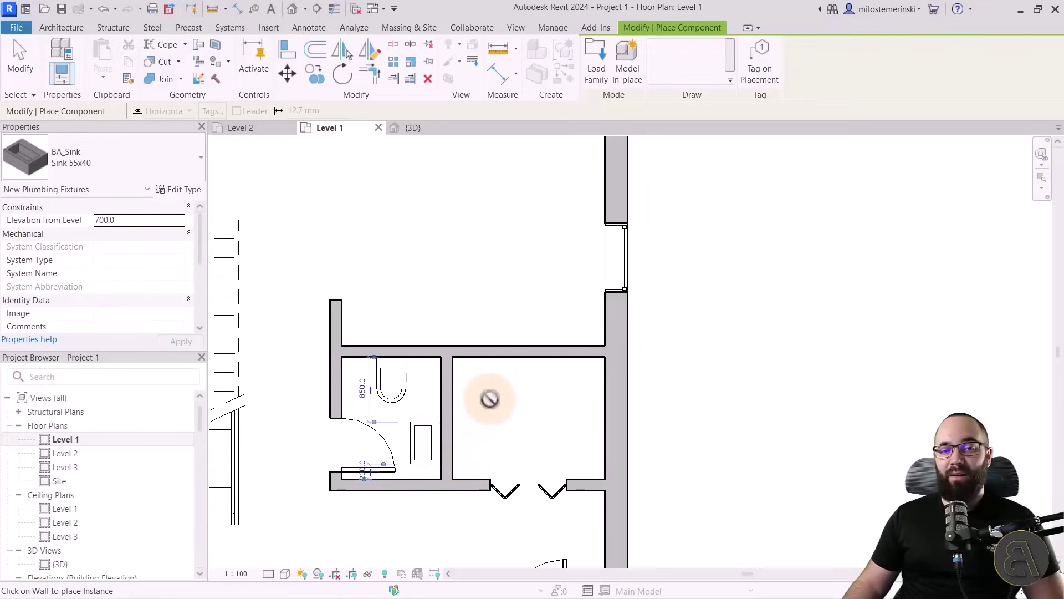
On the Level 2 plan, place a Sink 55x40 and a water closet 300 mm apart along the bathroom's upper wall
double_click(67, 453)
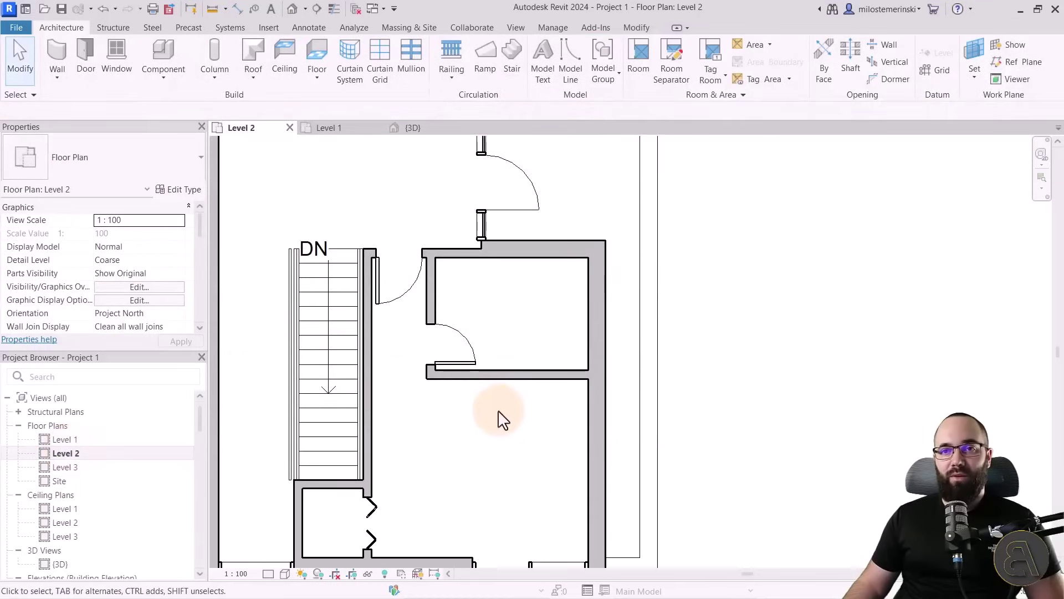
left_click(153, 56)
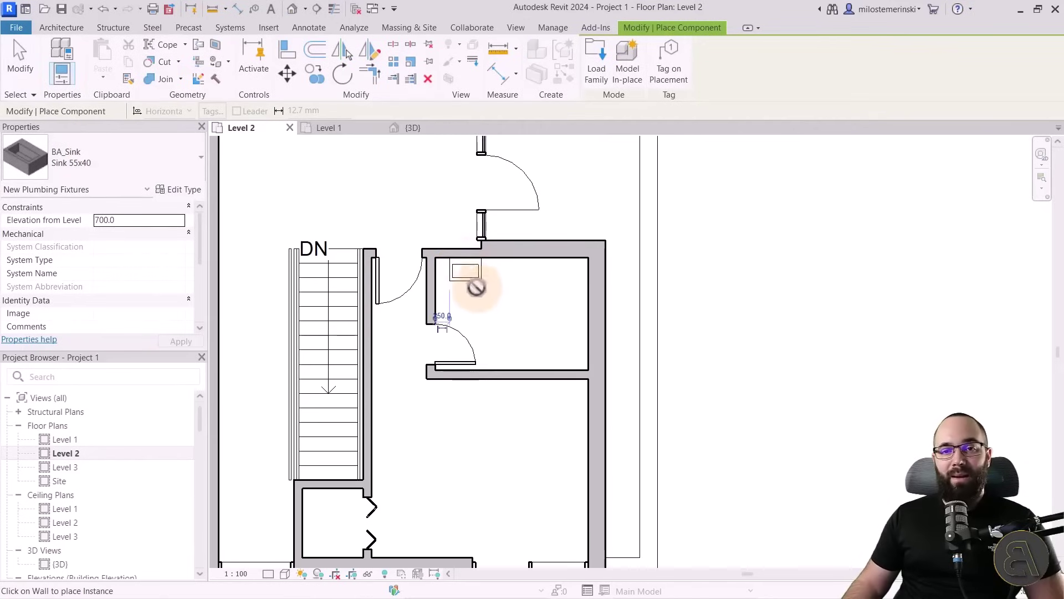
left_click(162, 170)
scroll(111, 311, "down", 5)
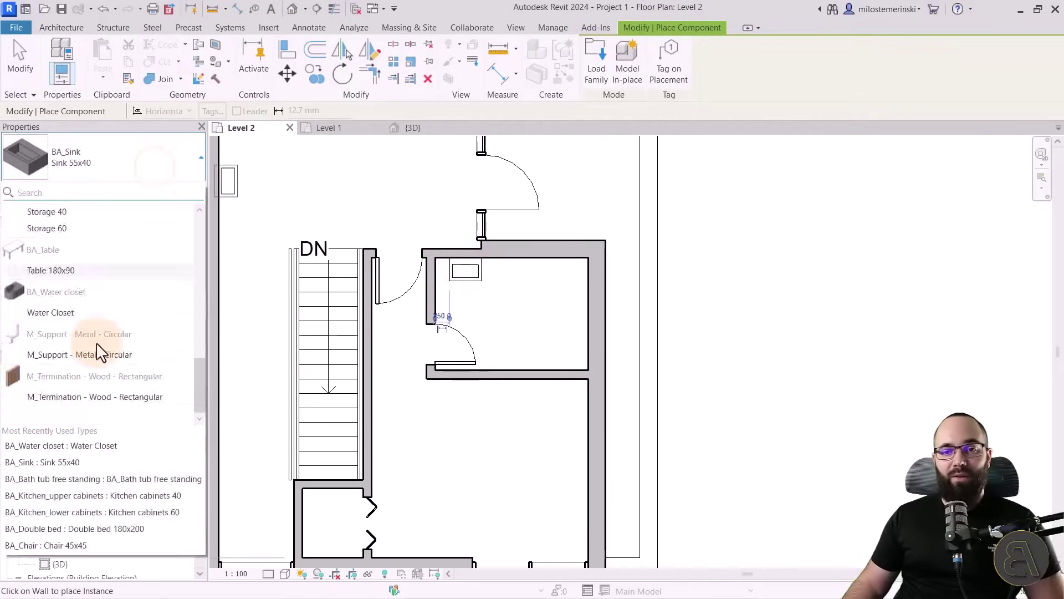
left_click(80, 312)
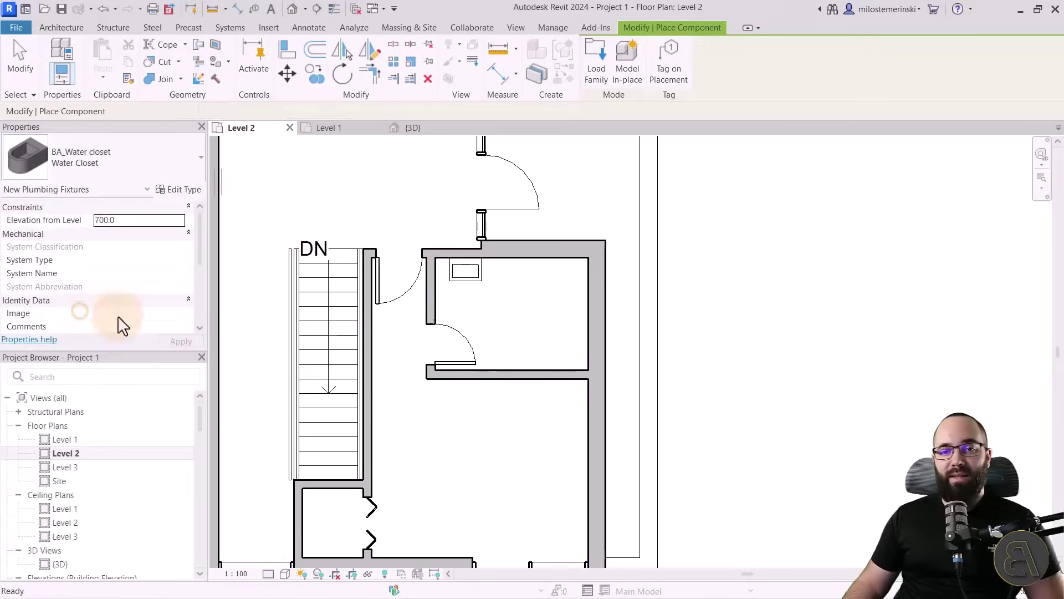
left_click(511, 260)
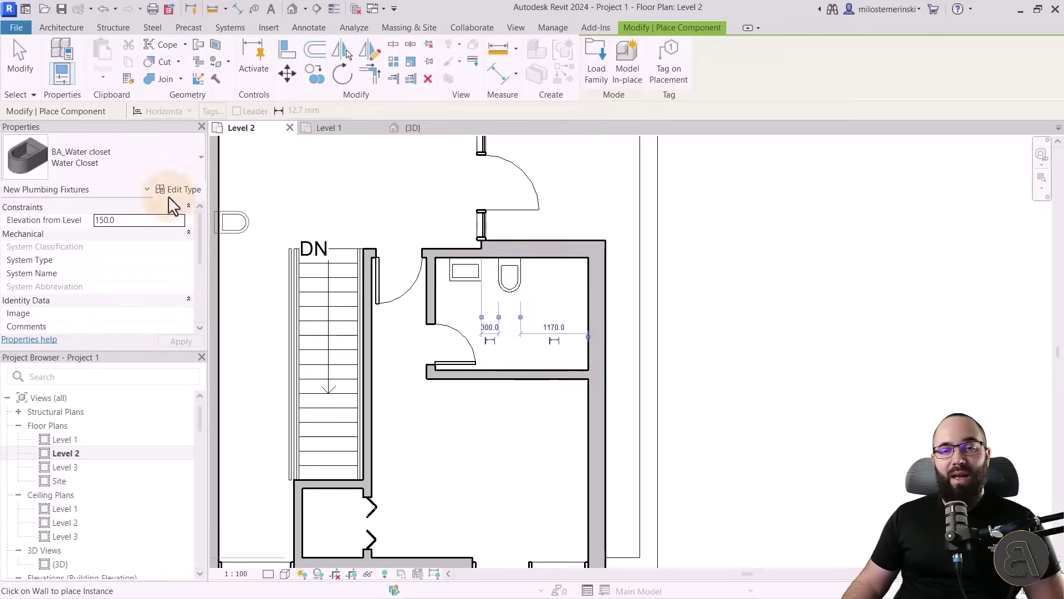
Place a BA_Bath tub free standing, rotated parallel to the exterior wall, at the far side of the Level 2 bathroom
left_click(83, 163)
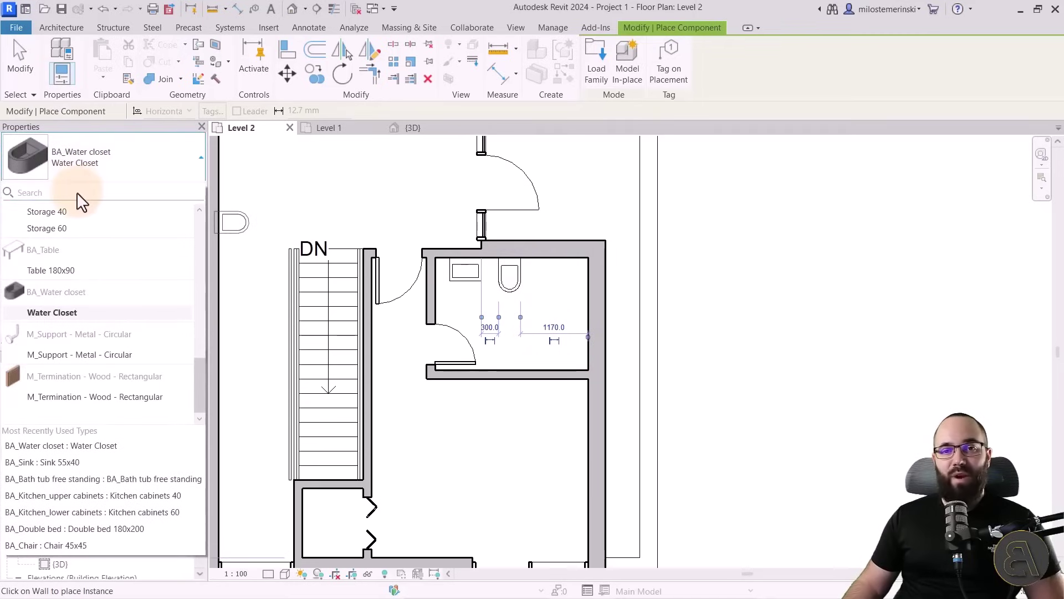
scroll(121, 327, "down", 3)
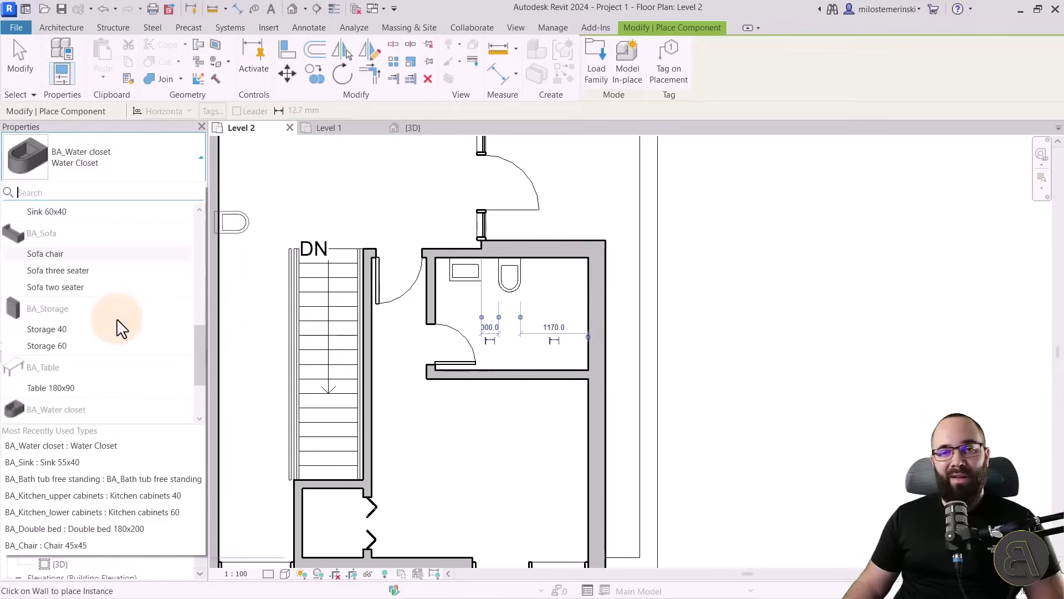
type("bath")
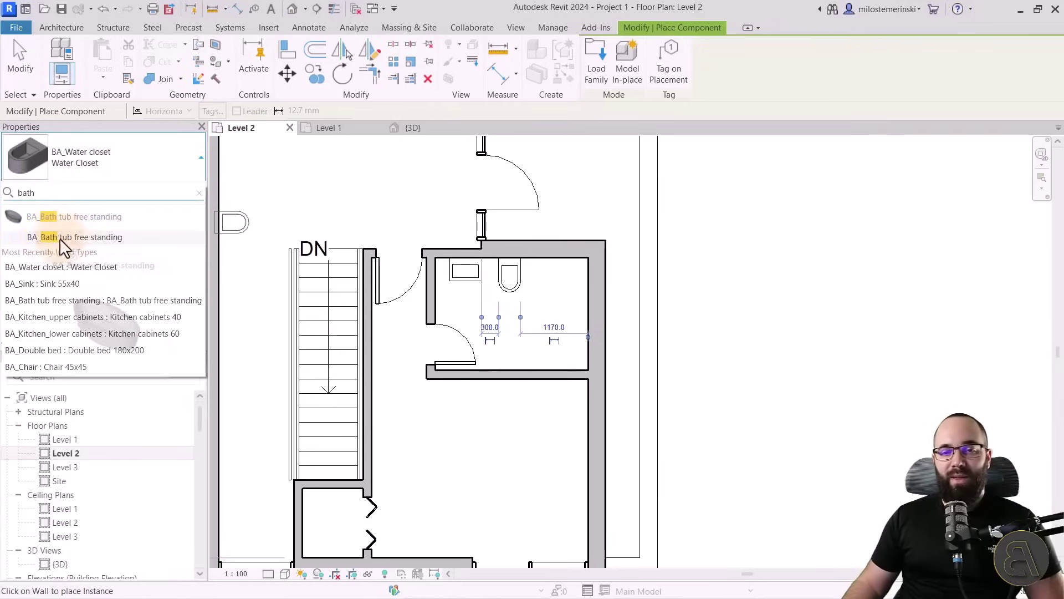
mouse_move(81, 240)
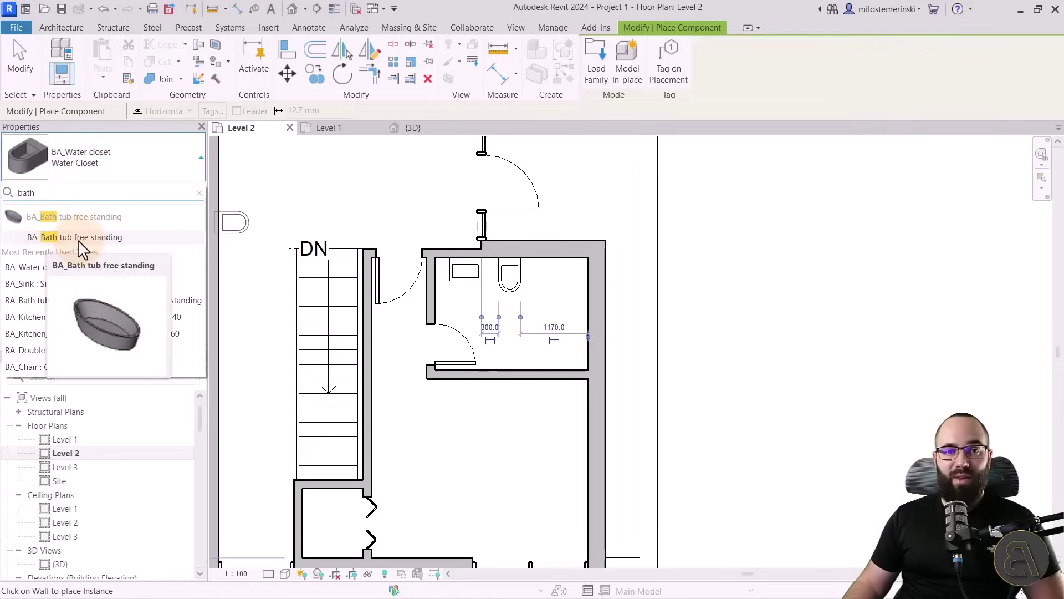
left_click(78, 239)
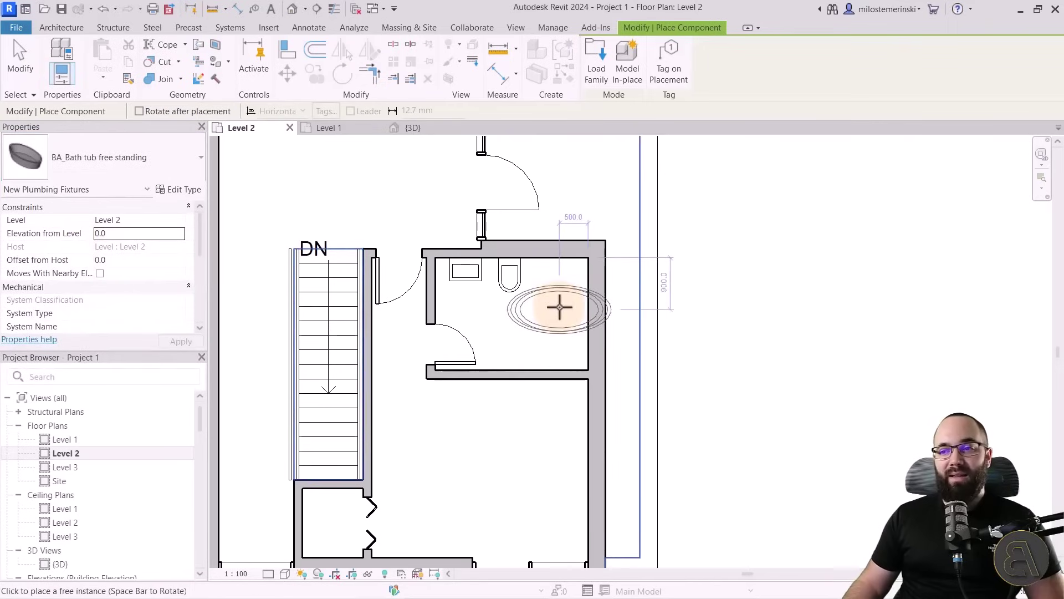
scroll(560, 308, "up", 2)
key("space")
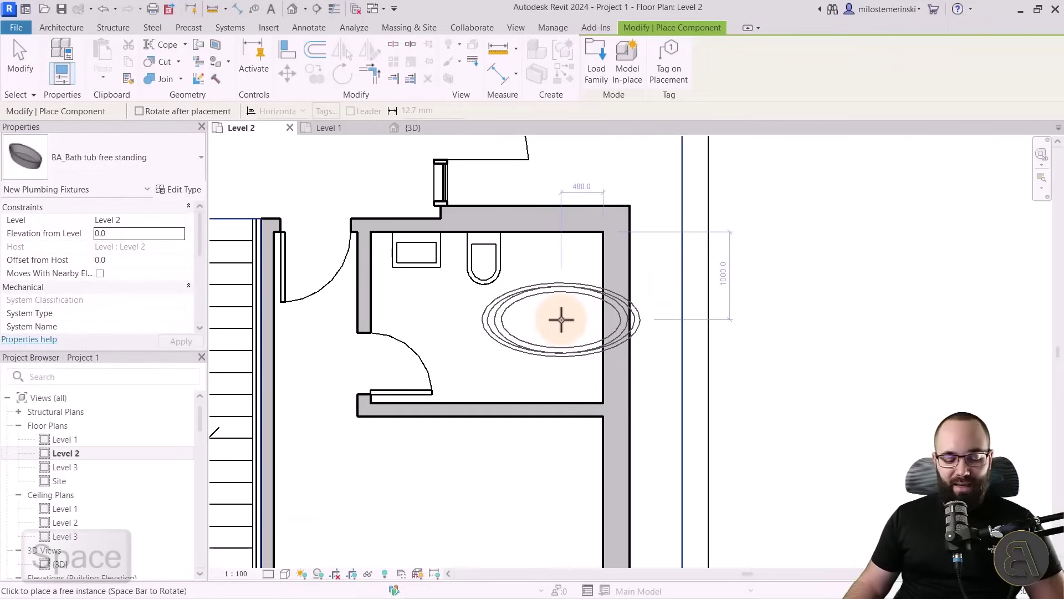
key("space")
key("space")
key("space")
key("space")
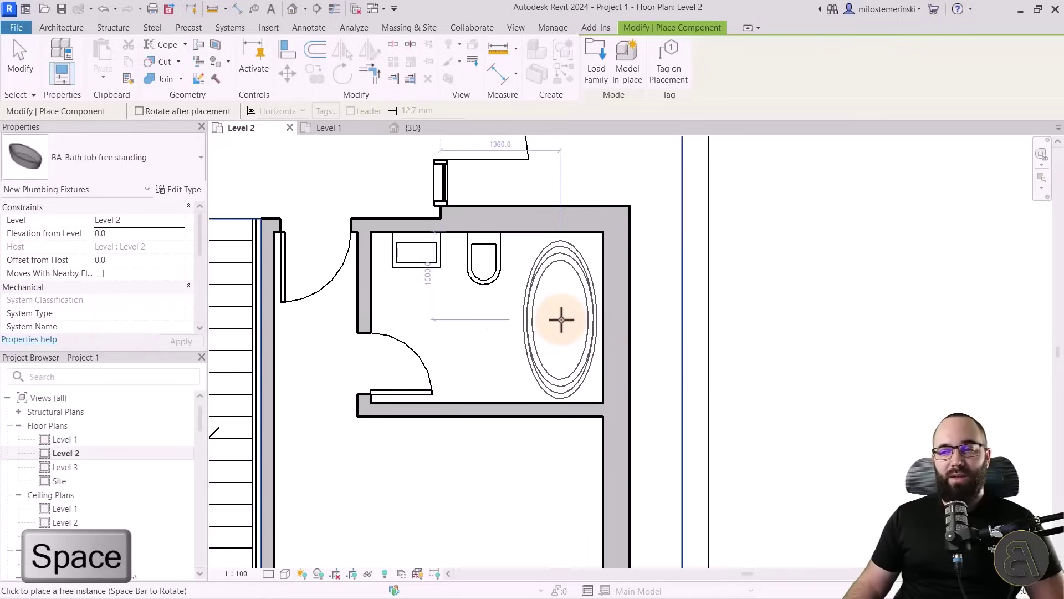
scroll(561, 320, "up", 3)
middle_click_drag(559, 316, 529, 363)
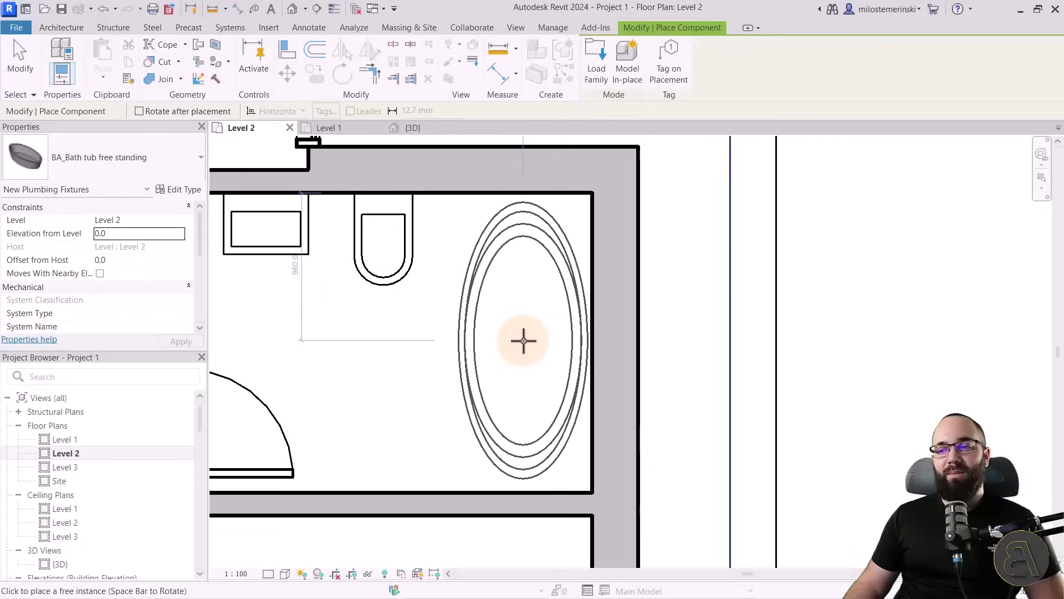
left_click(523, 341)
scroll(499, 355, "down", 3)
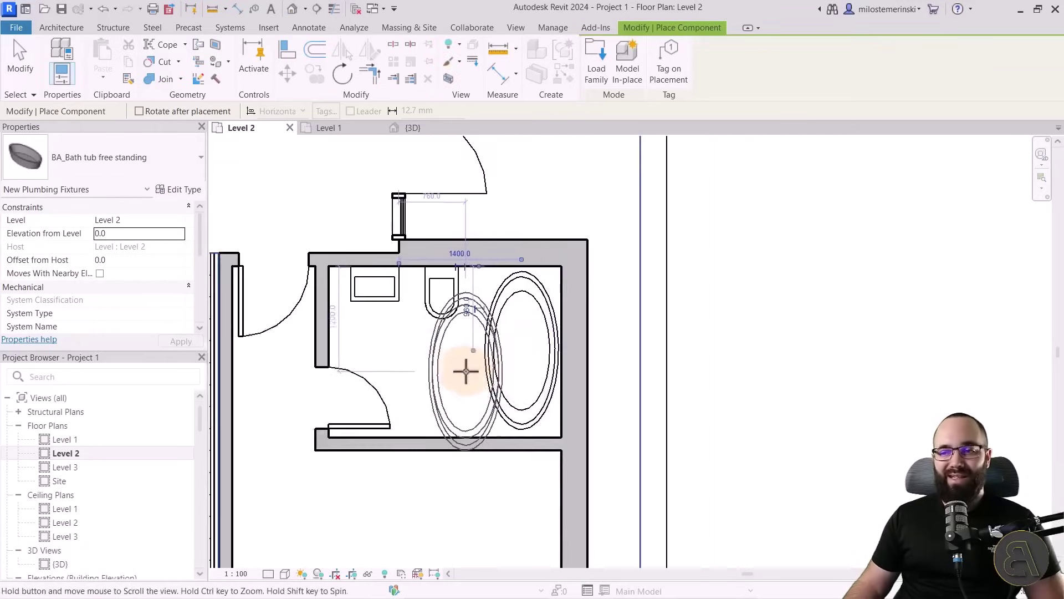
key("Escape")
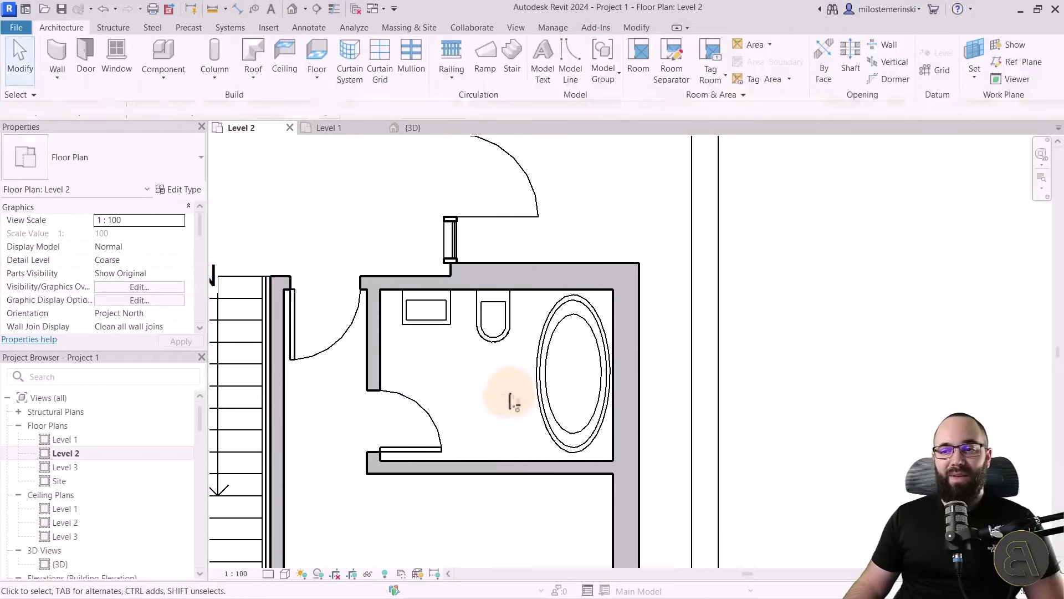
scroll(618, 319, "down", 2)
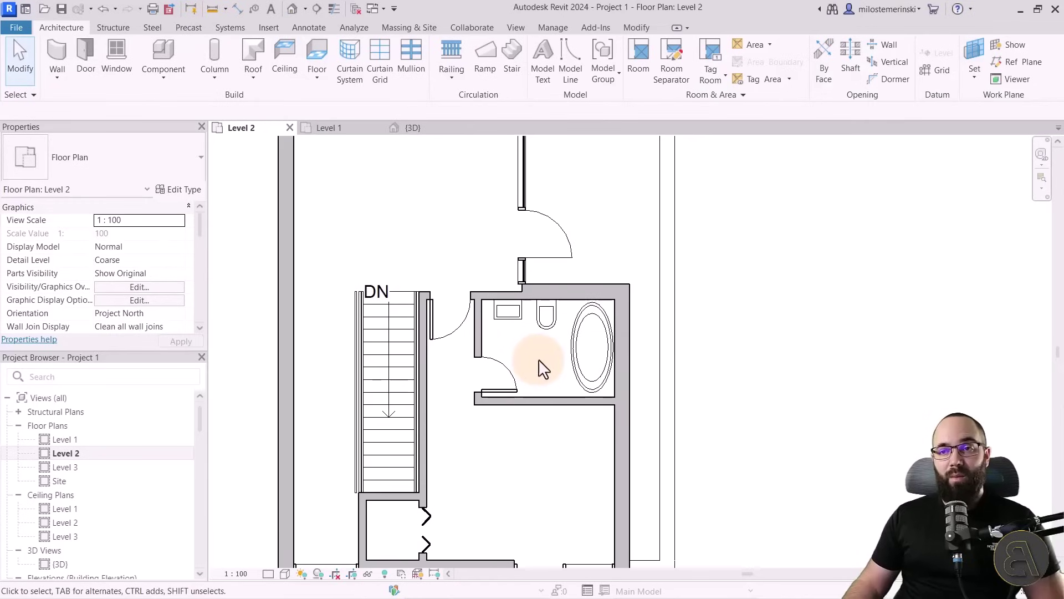
On the Level 1 plan, place a BA_Storage of type Storage 40 inside the closet, along the full partition wall shared with the bathroom
left_click(330, 129)
middle_click_drag(446, 300, 400, 224)
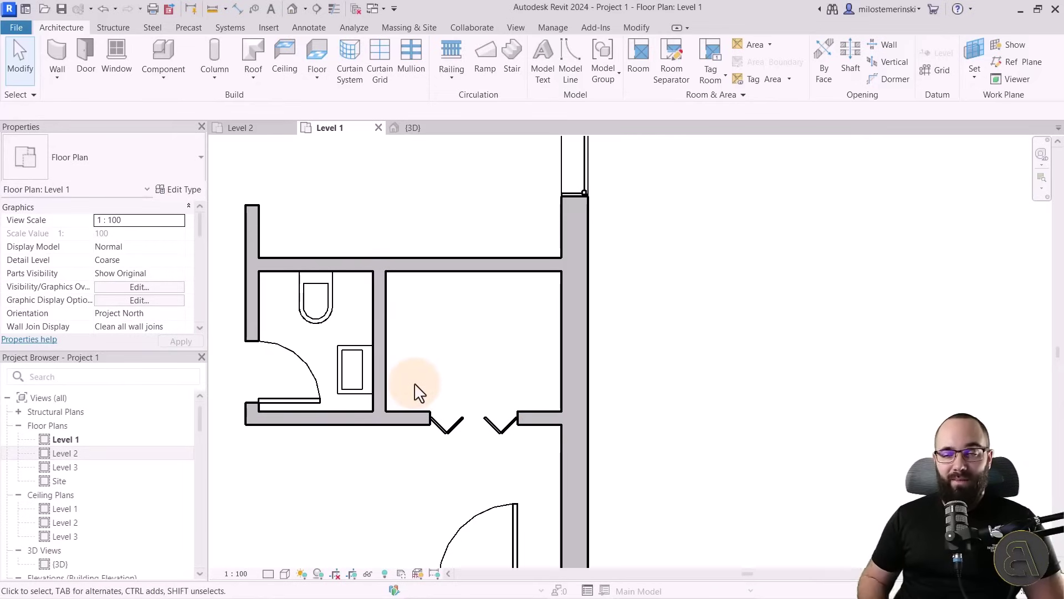
left_click(164, 50)
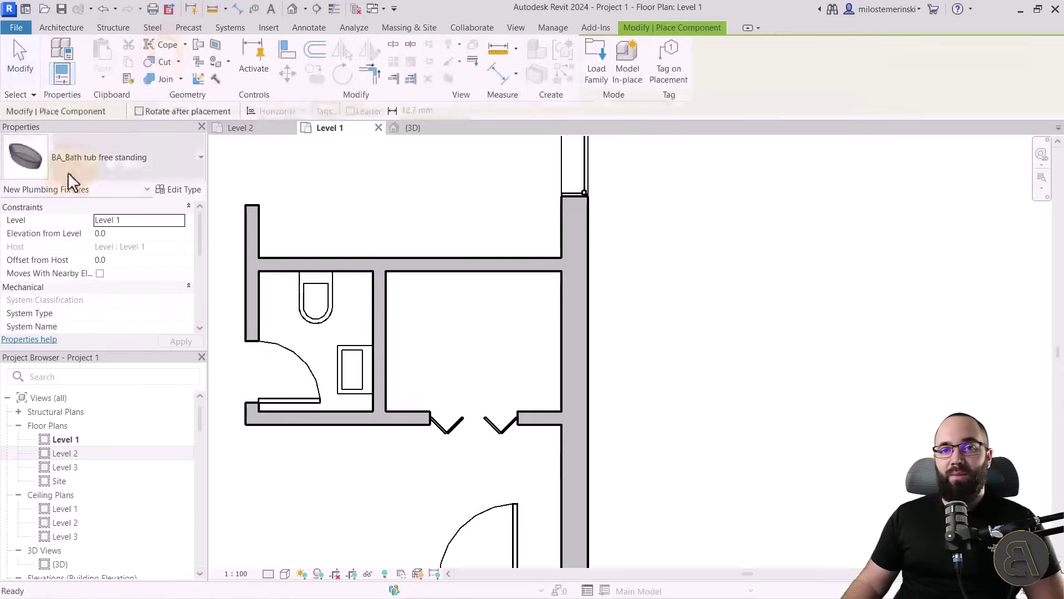
left_click(96, 162)
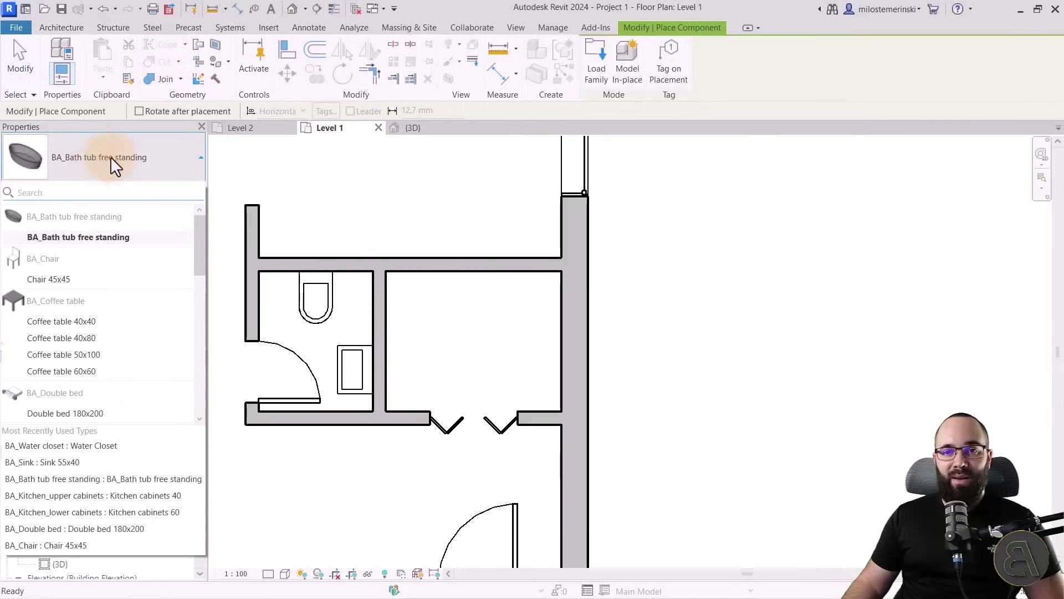
left_click(99, 192)
type("sto")
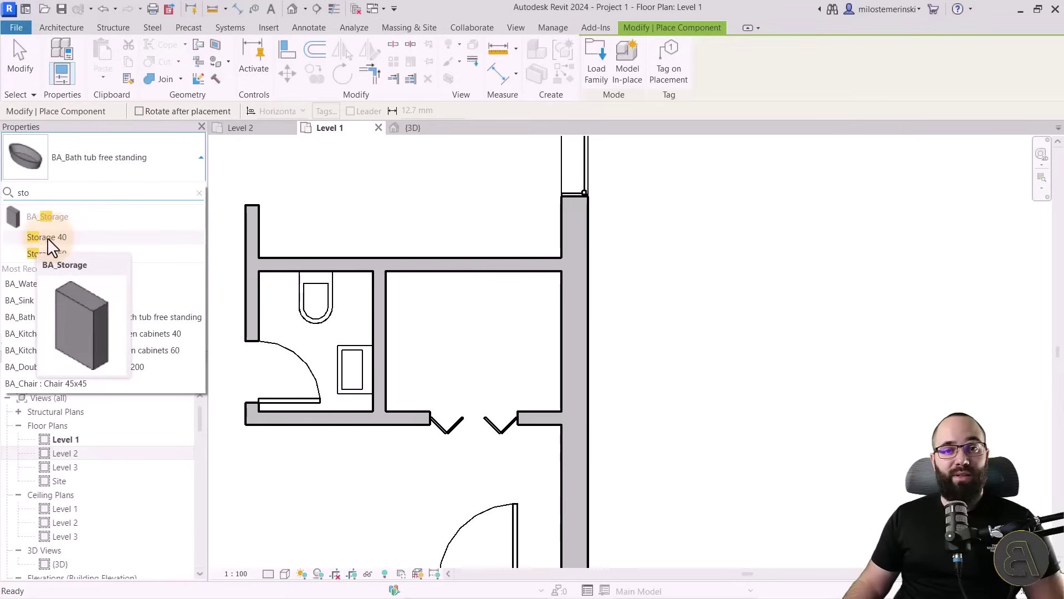
left_click(47, 237)
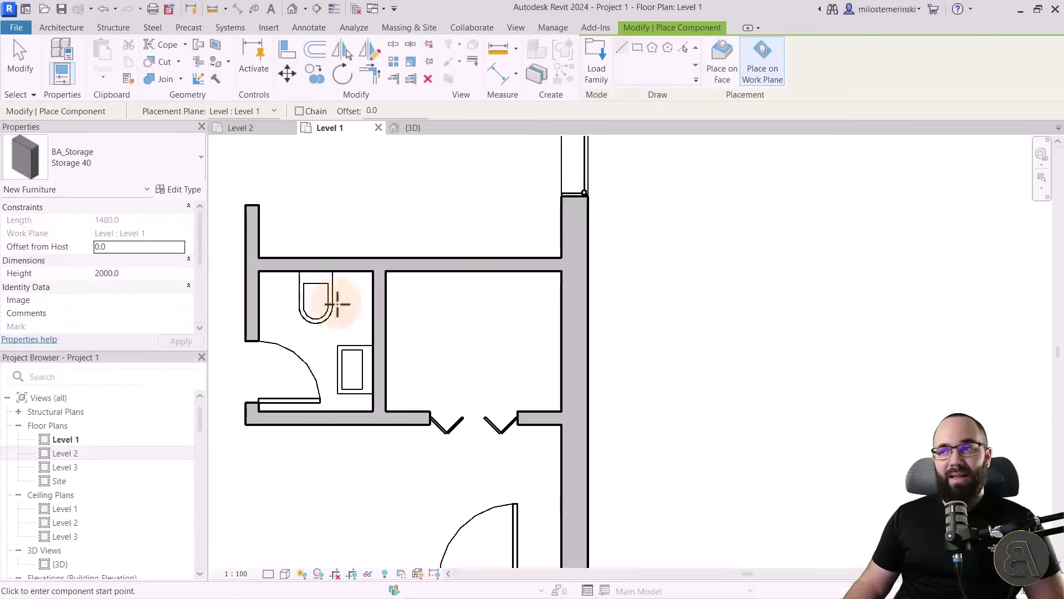
left_click(386, 271)
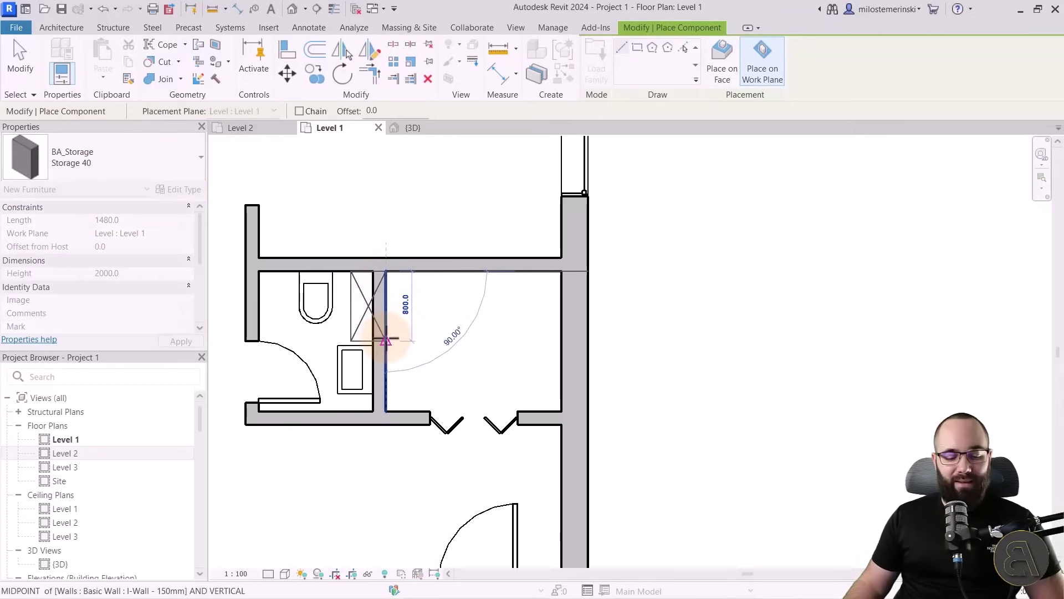
key("space")
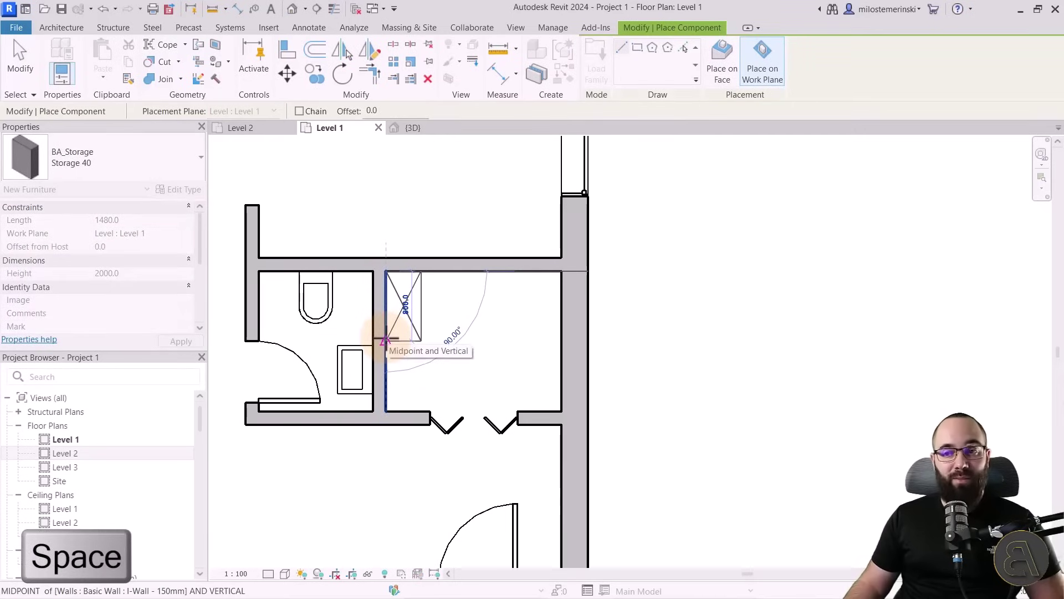
left_click(385, 411)
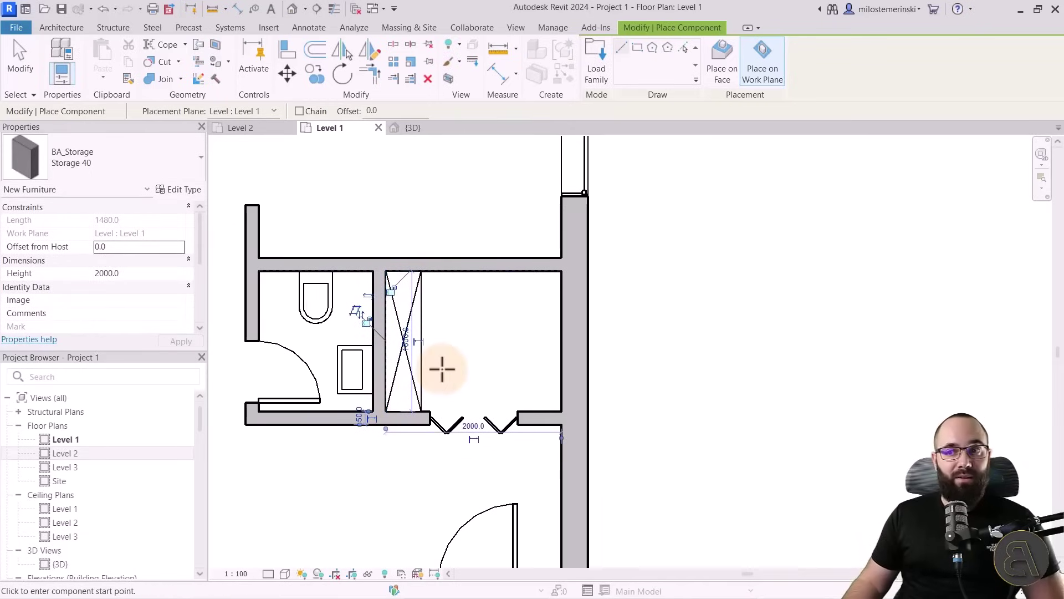
Place a second Storage 40 along the closet's exterior wall, running the full depth of the closet
left_click(562, 411)
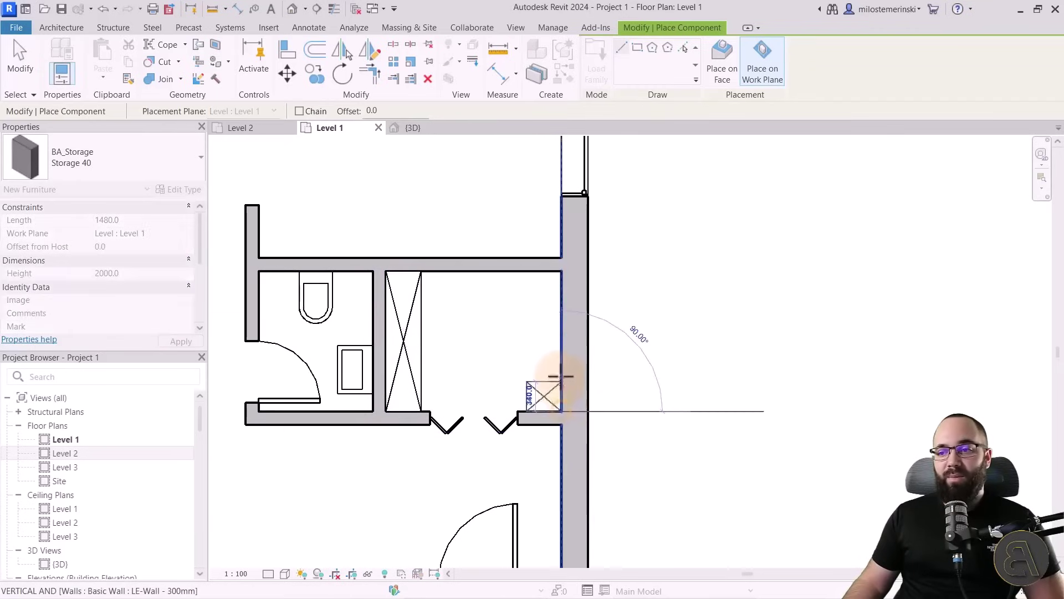
left_click(562, 270)
middle_click_drag(460, 326, 503, 391)
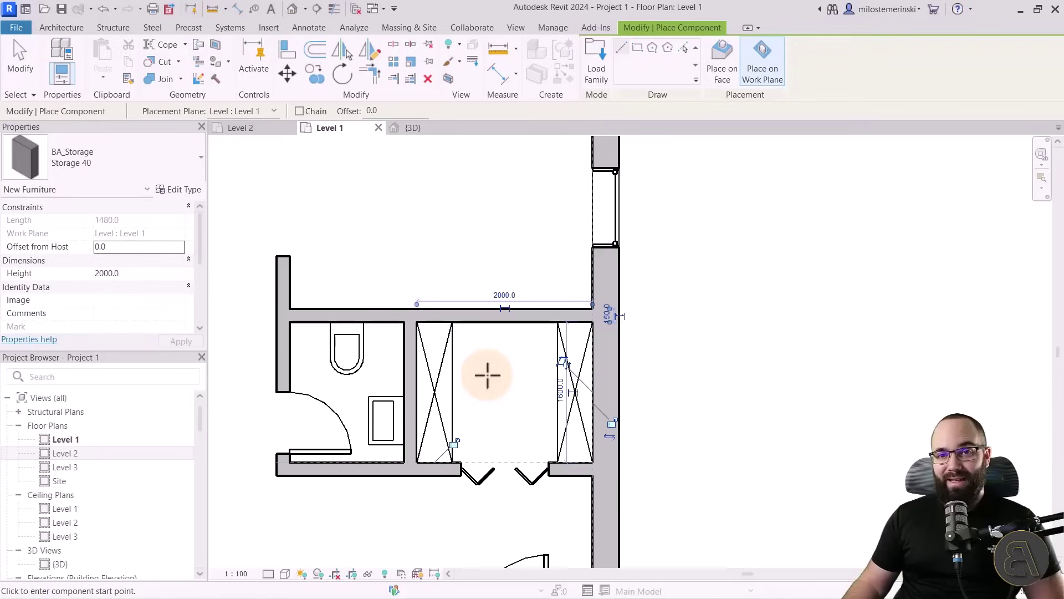
Place BA_Kitchen_lower cabinets of type Kitchen cabinets 60 on the kitchen side of the bathroom and closet wall, 3450 mm long
left_click(109, 155)
left_click(72, 191)
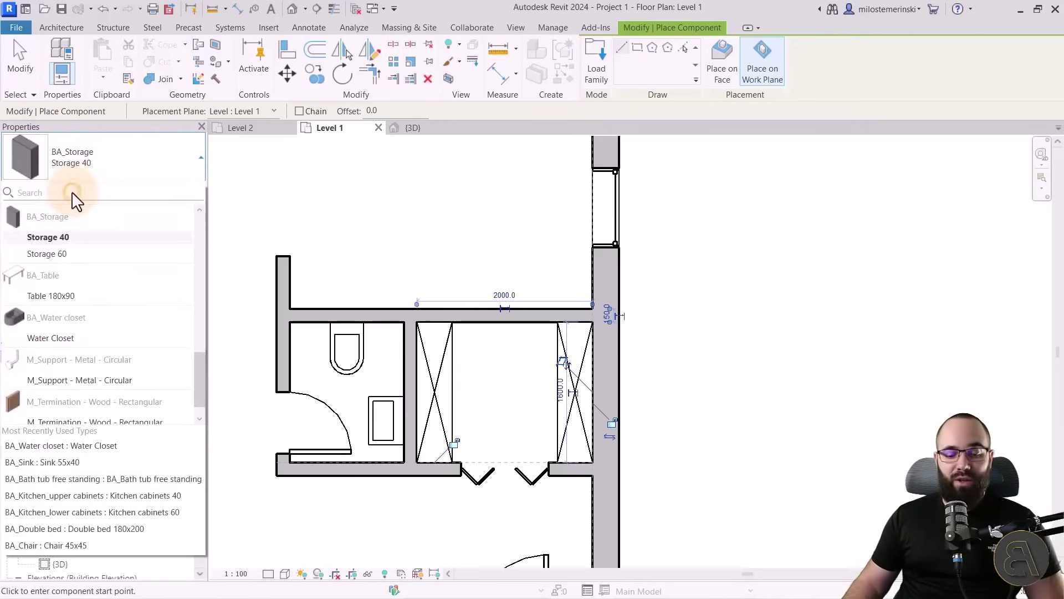
type("ki")
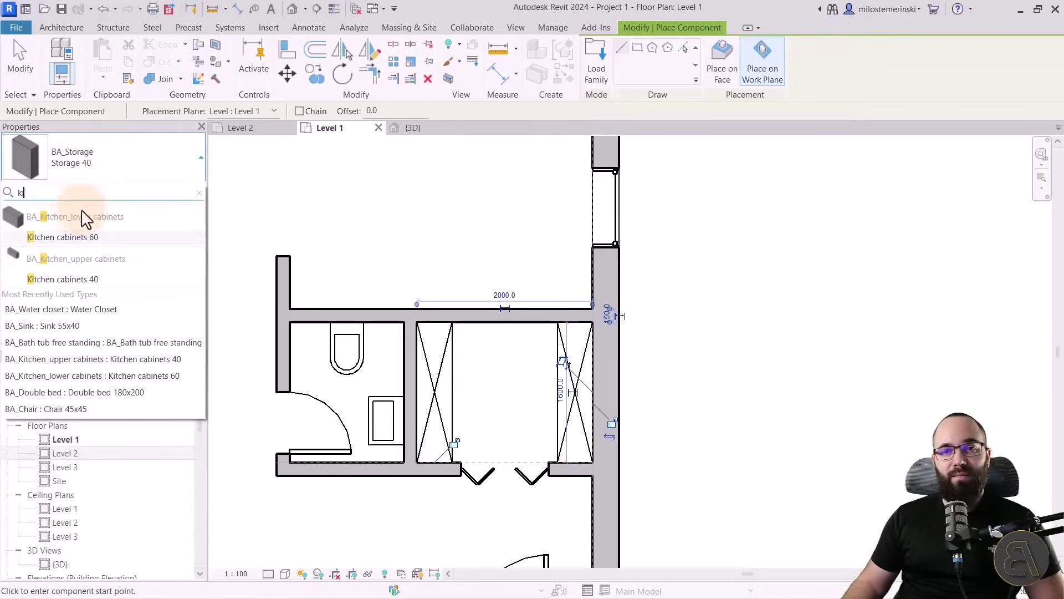
left_click(48, 237)
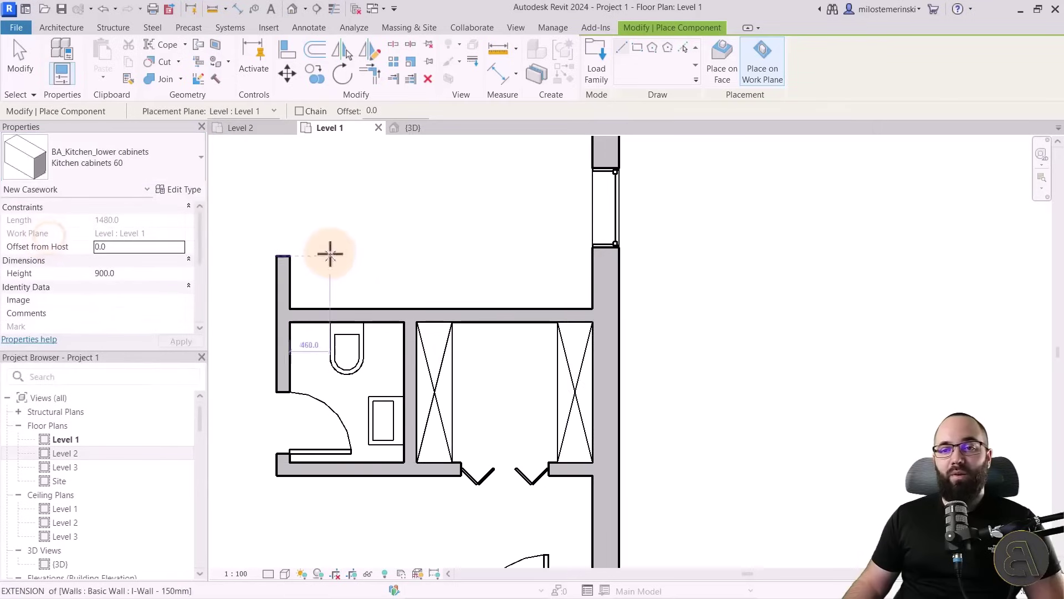
left_click(289, 308)
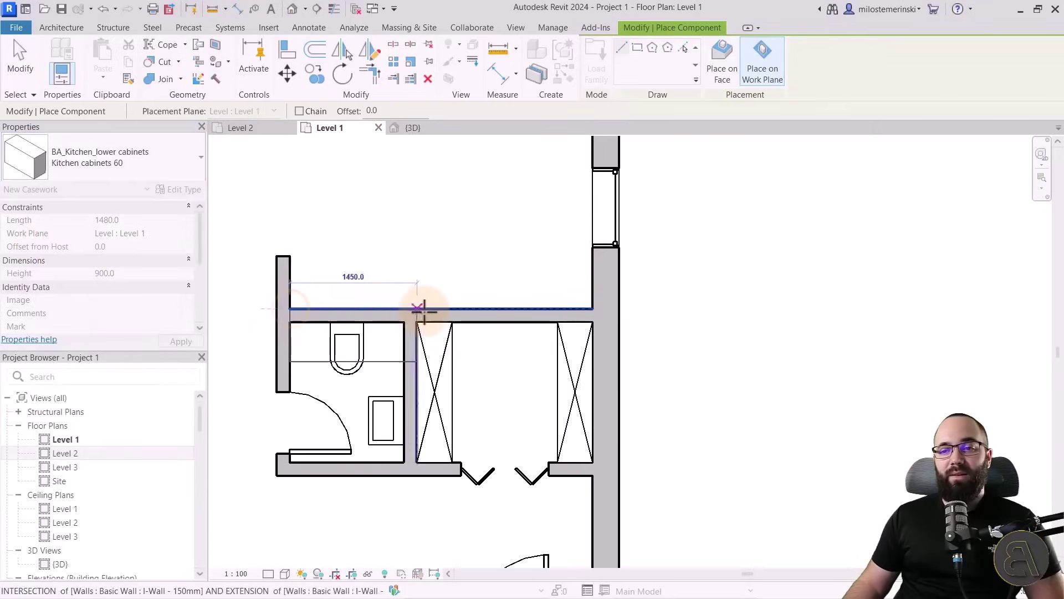
key("space")
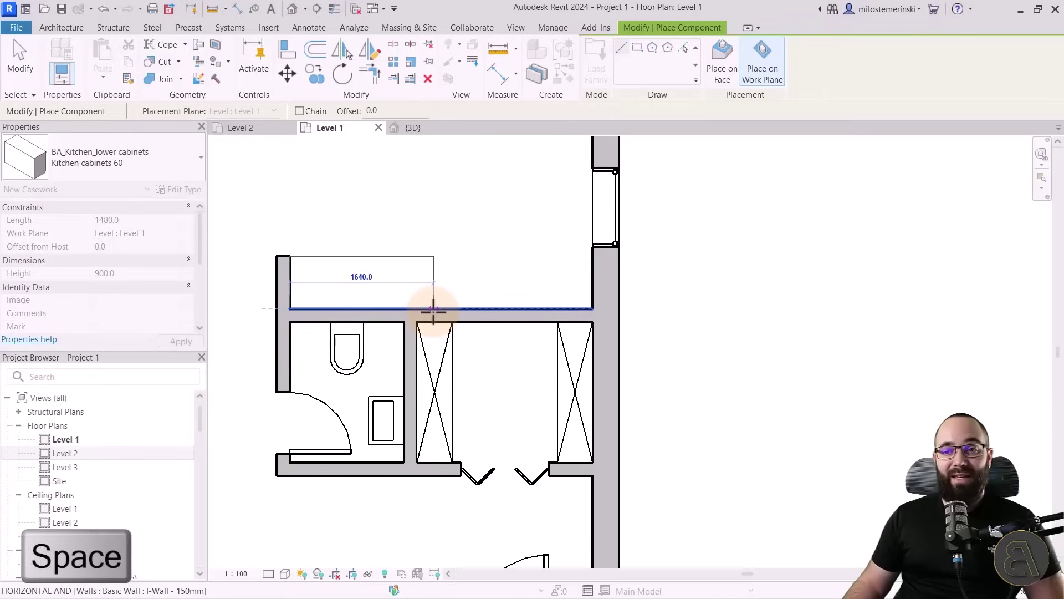
left_click(591, 308)
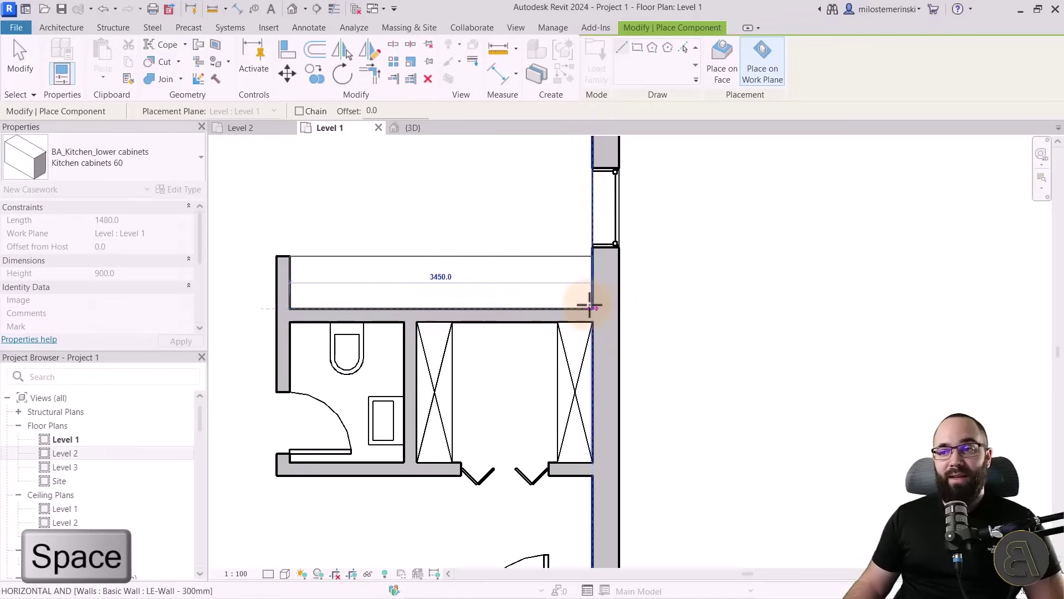
Place another run of Kitchen cabinets 60 projecting from the exterior wall into the room, just beyond the kitchen window
middle_click_drag(492, 190, 547, 287)
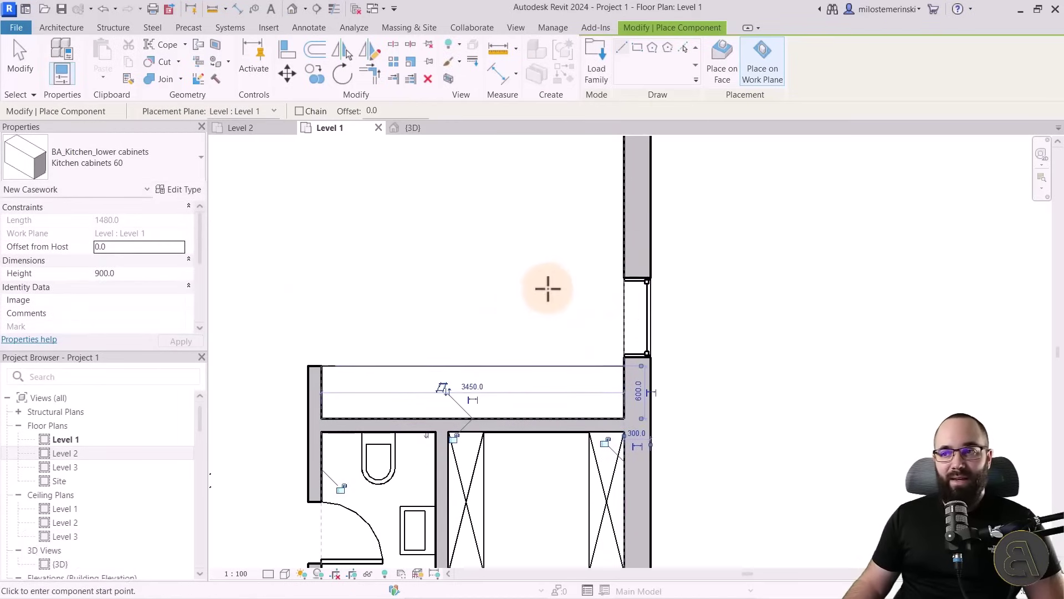
left_click(625, 219)
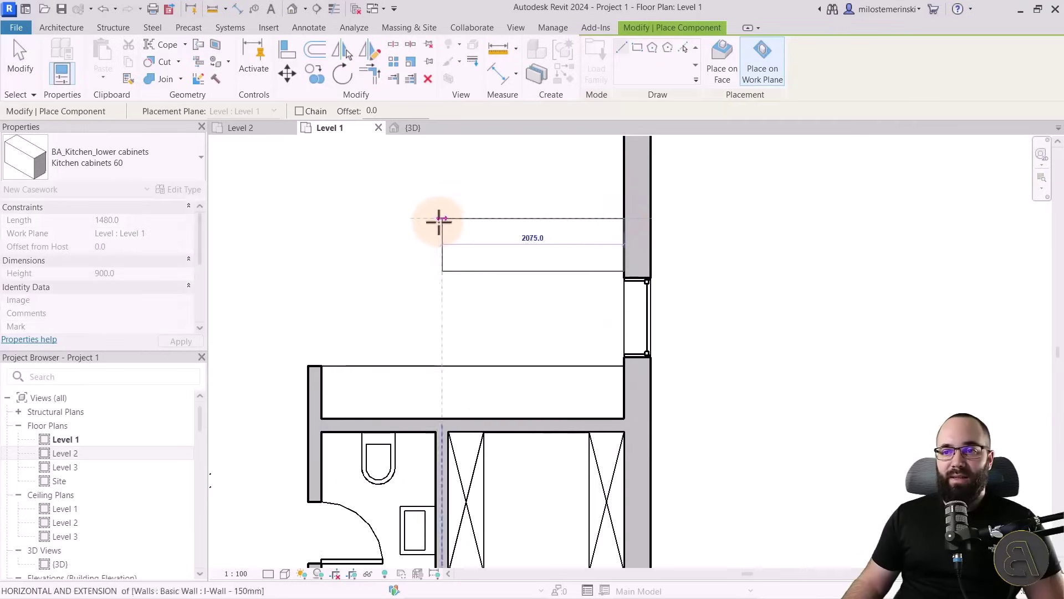
left_click(378, 219)
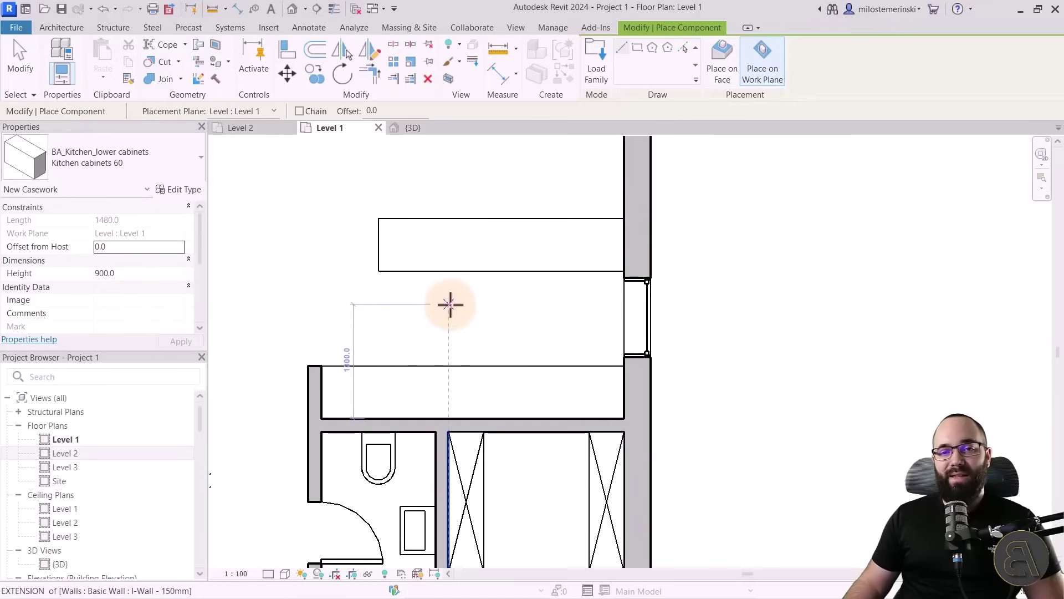
Place BA_Kitchen_upper cabinets of type Kitchen cabinets 40 above the lower cabinets, along the full wall between kitchen and bathroom
left_click(116, 162)
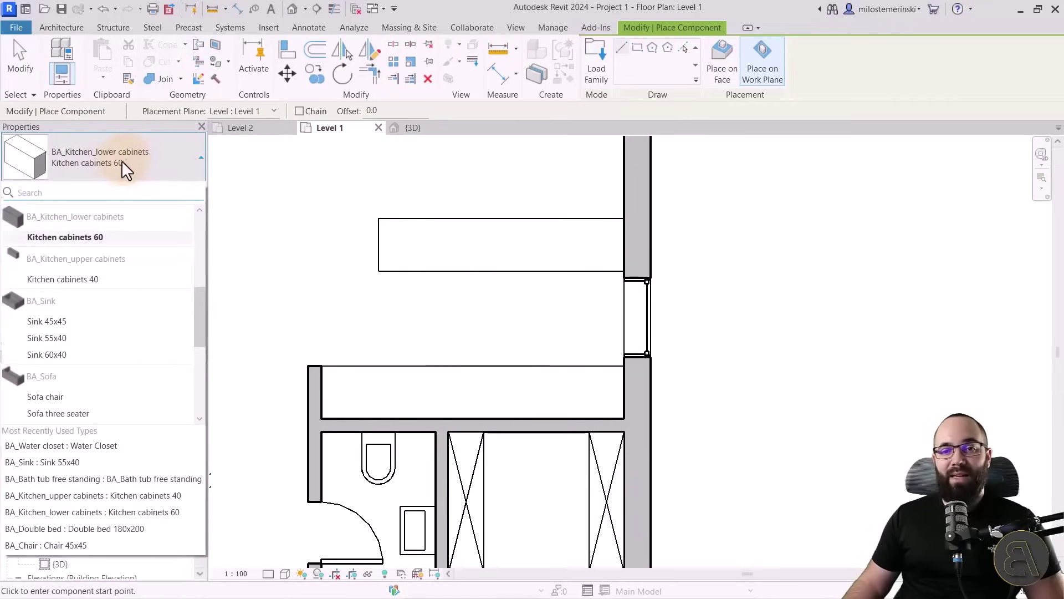
key("Escape")
left_click(85, 278)
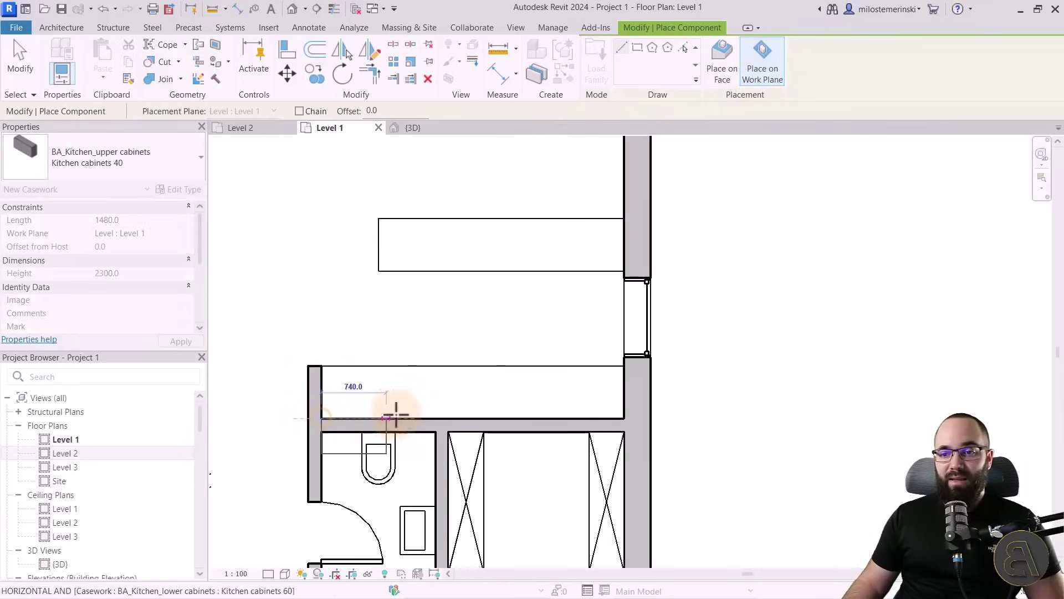
key("space")
key("space")
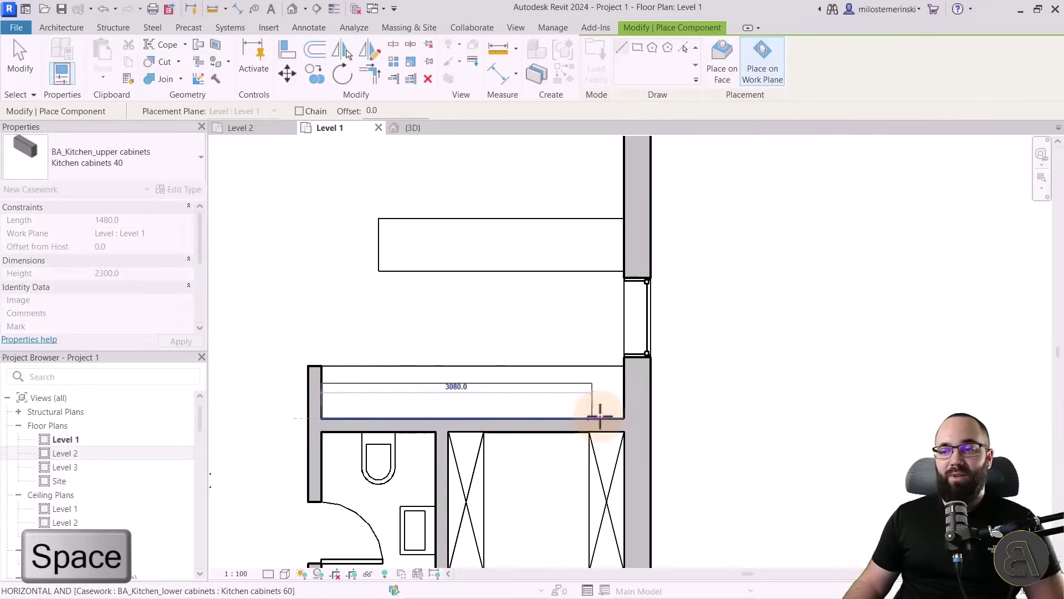
left_click(624, 418)
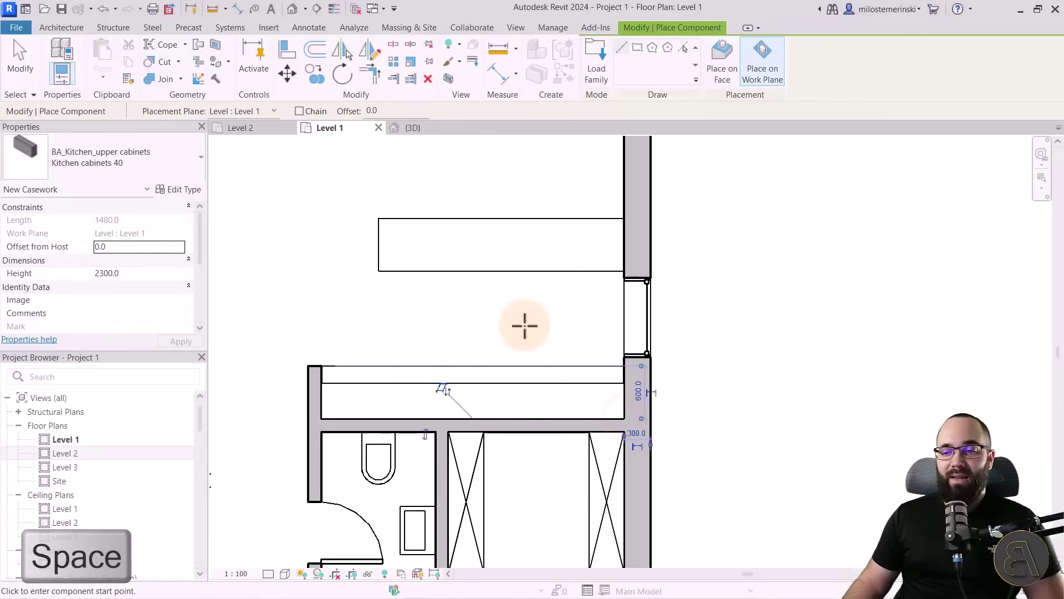
key("Escape")
key("Escape")
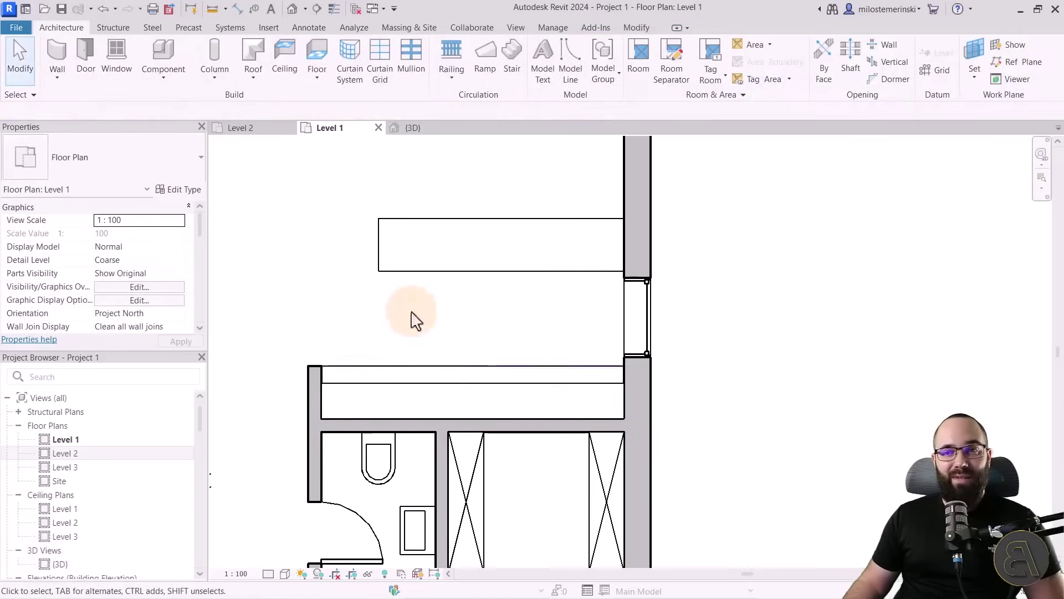
Examine the house from the front in the 3D view, including the ground-floor windows and the balcony
left_click(413, 128)
middle_click_drag(815, 452, 487, 378, "shift")
scroll(355, 463, "up", 5)
middle_click_drag(374, 456, 549, 459, "shift")
scroll(444, 416, "down", 3)
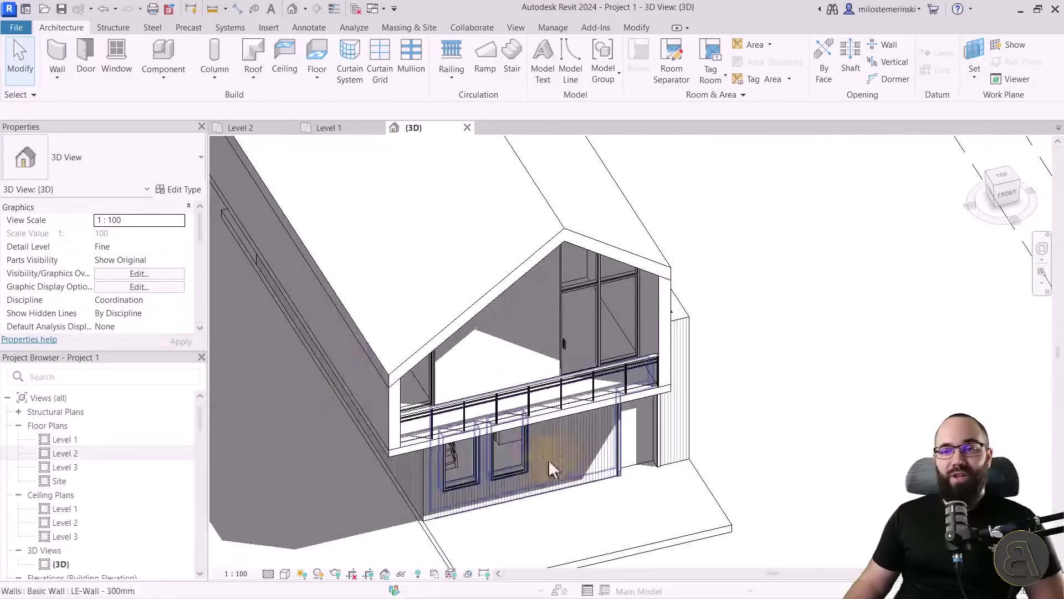
On the Level 1 plan, place a BA_Table of type Table 180x90 parallel to the stair-side exterior wall, centred 2200 mm from the glazed wall
left_click(328, 130)
scroll(467, 384, "down", 2)
middle_click_drag(468, 385, 397, 285)
scroll(410, 329, "up", 3)
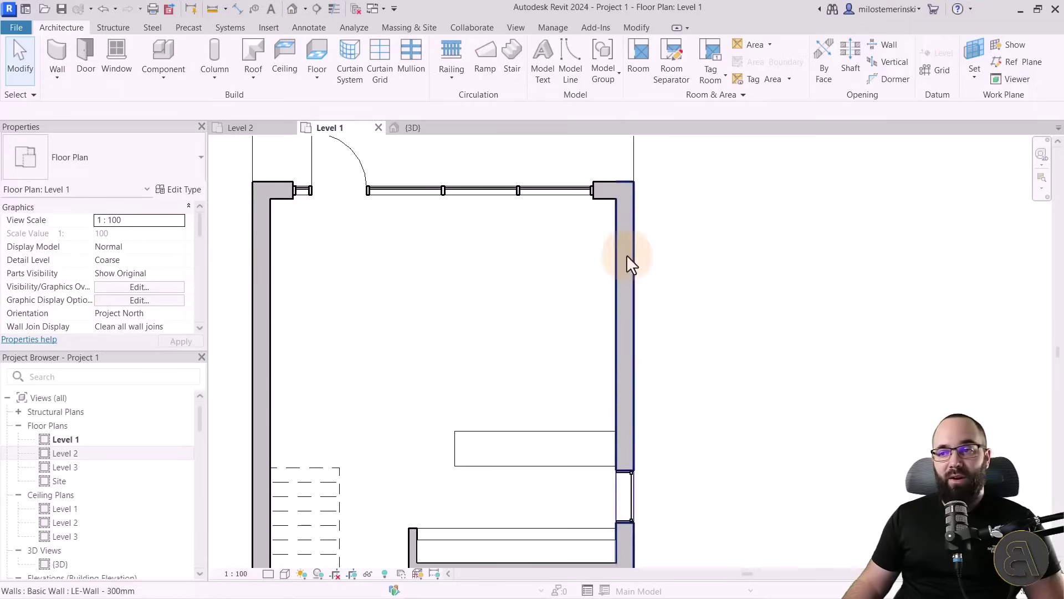
left_click(167, 55)
left_click(75, 164)
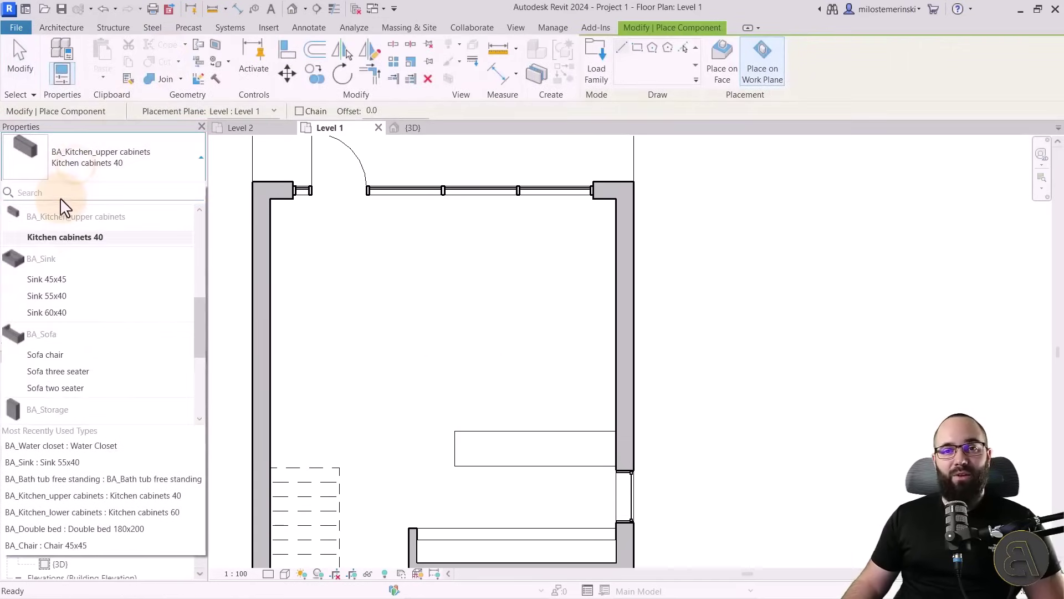
type("ta")
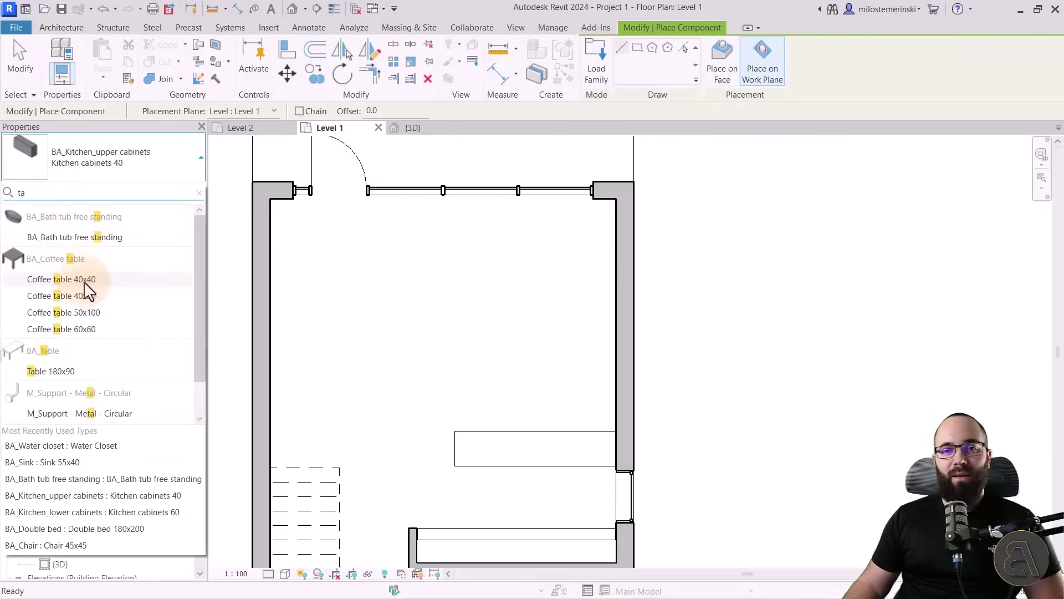
left_click(47, 371)
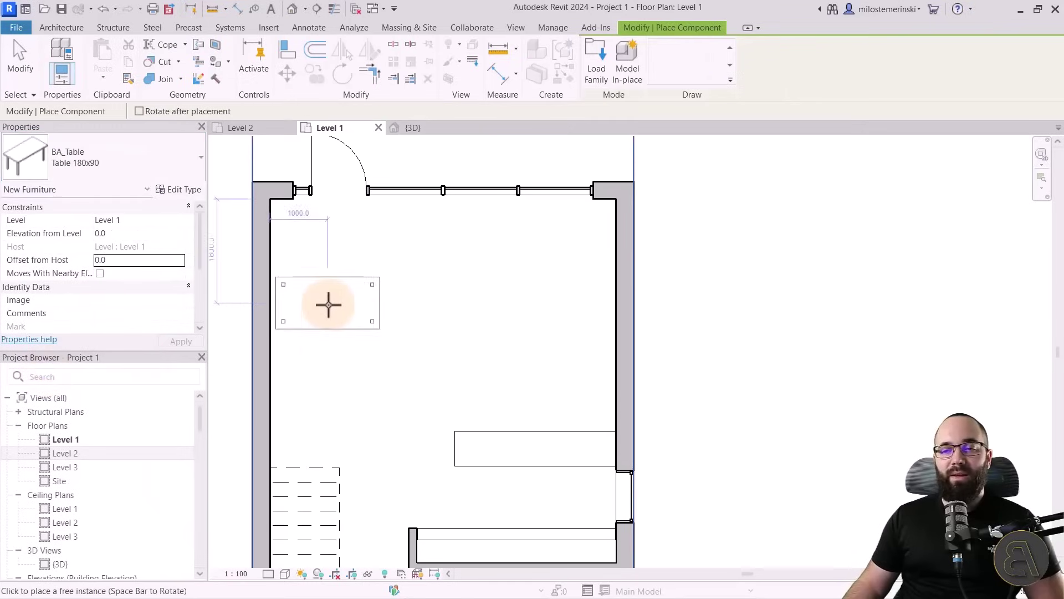
key("space")
key("space")
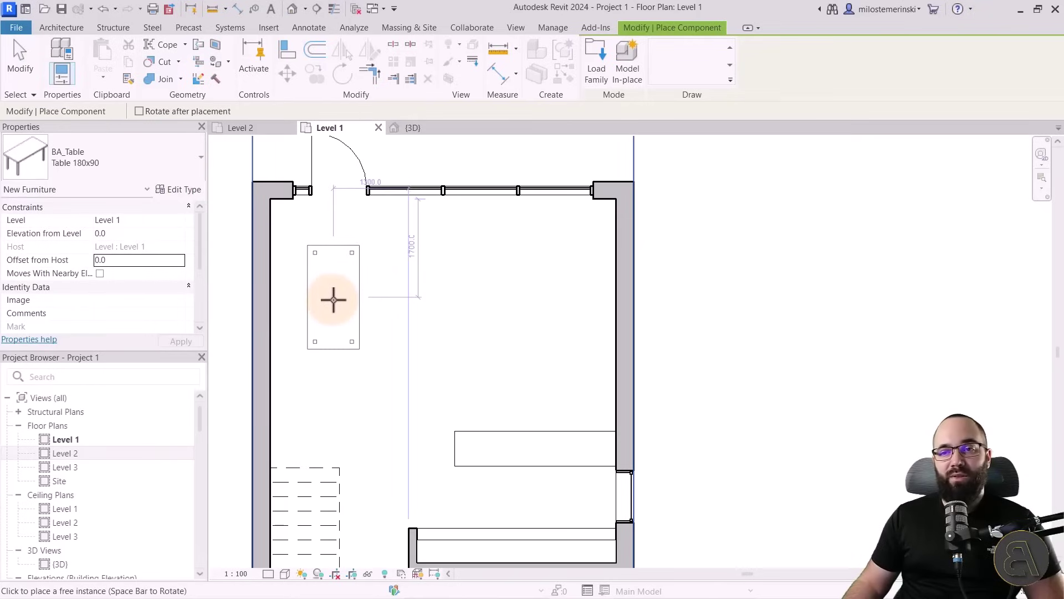
left_click(329, 327)
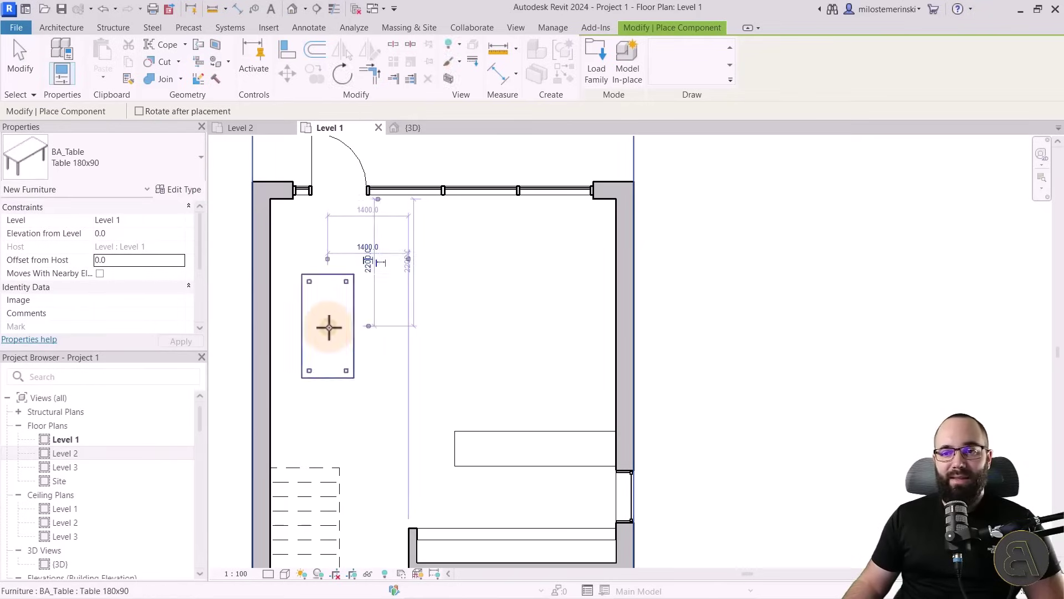
Place a BA_Chair of type Chair 45x45 at the table's wall-facing long side, near the glazed-wall end, with its seat partly under the tabletop
left_click(128, 165)
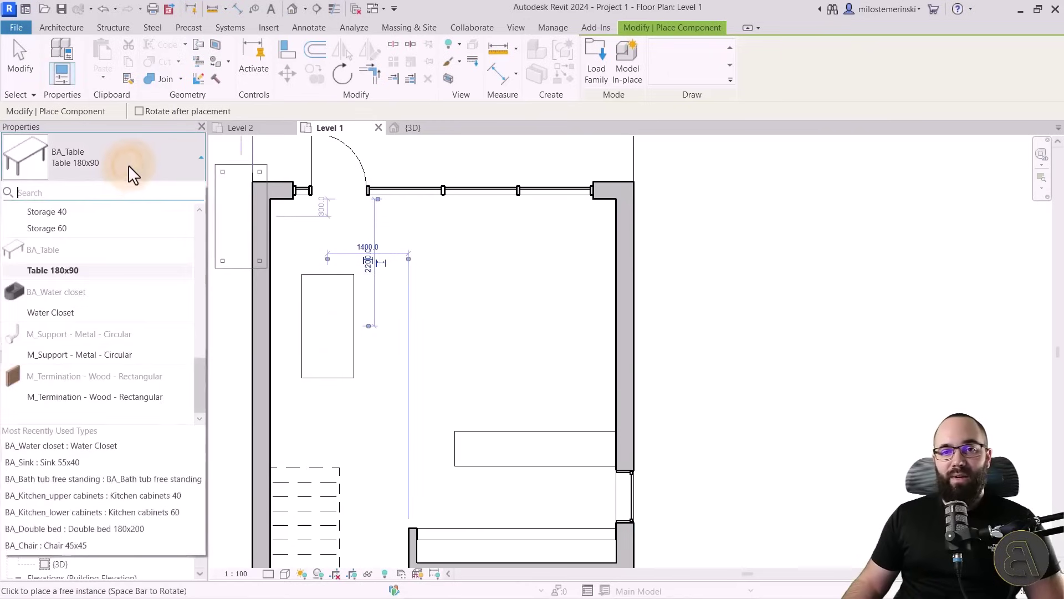
left_click(84, 192)
type("cha")
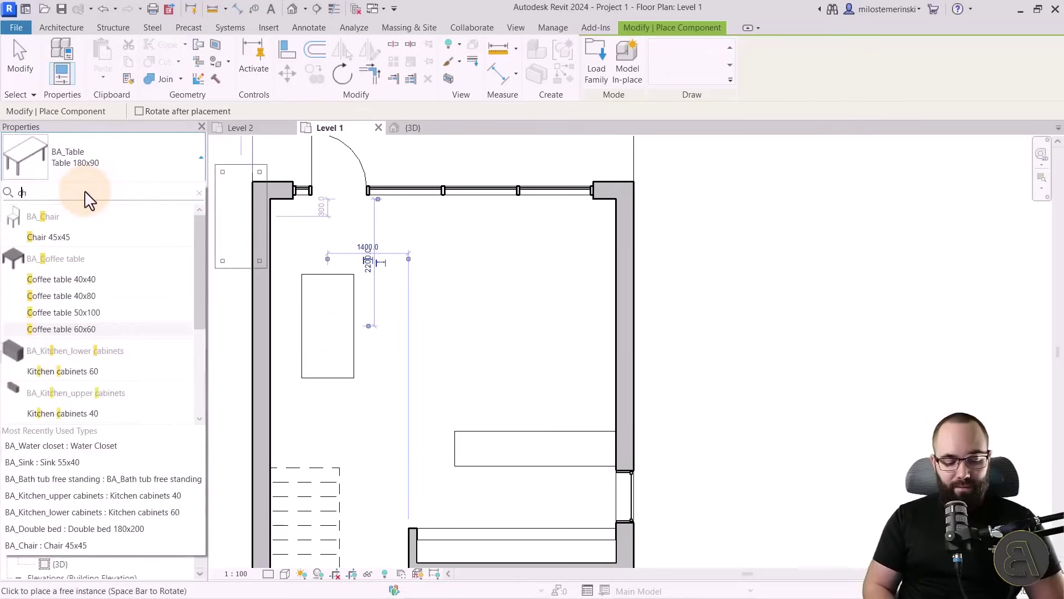
left_click(55, 237)
scroll(282, 305, "up", 3)
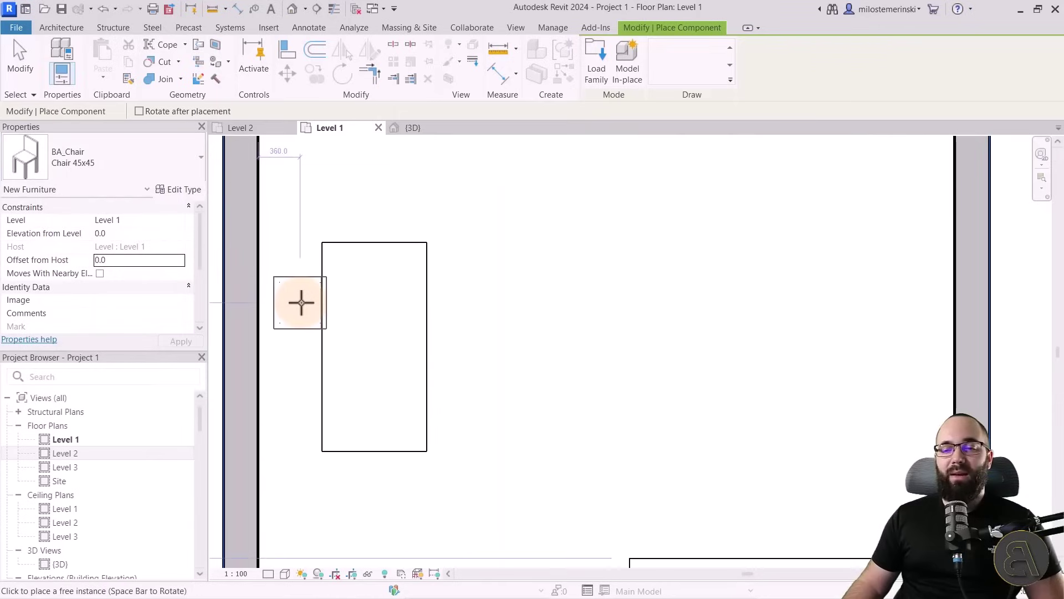
left_click(301, 302)
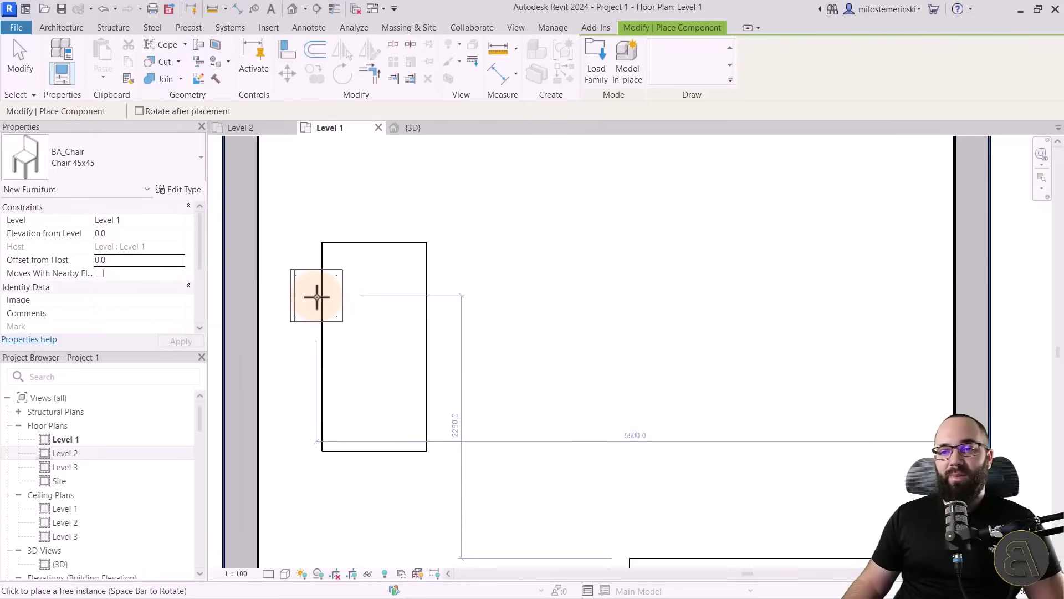
left_click(314, 296)
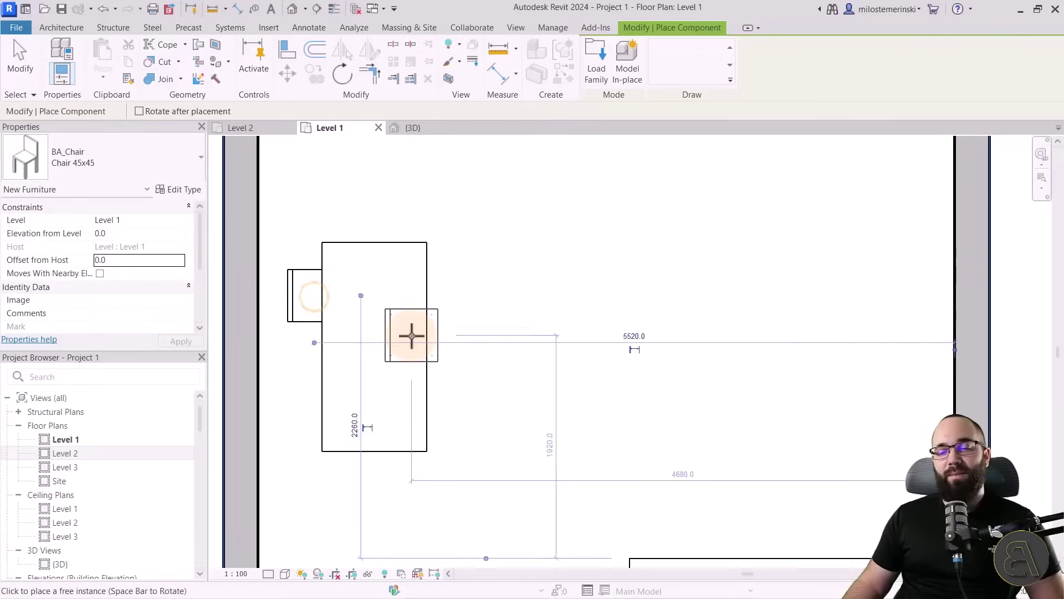
key("Escape")
key("Escape")
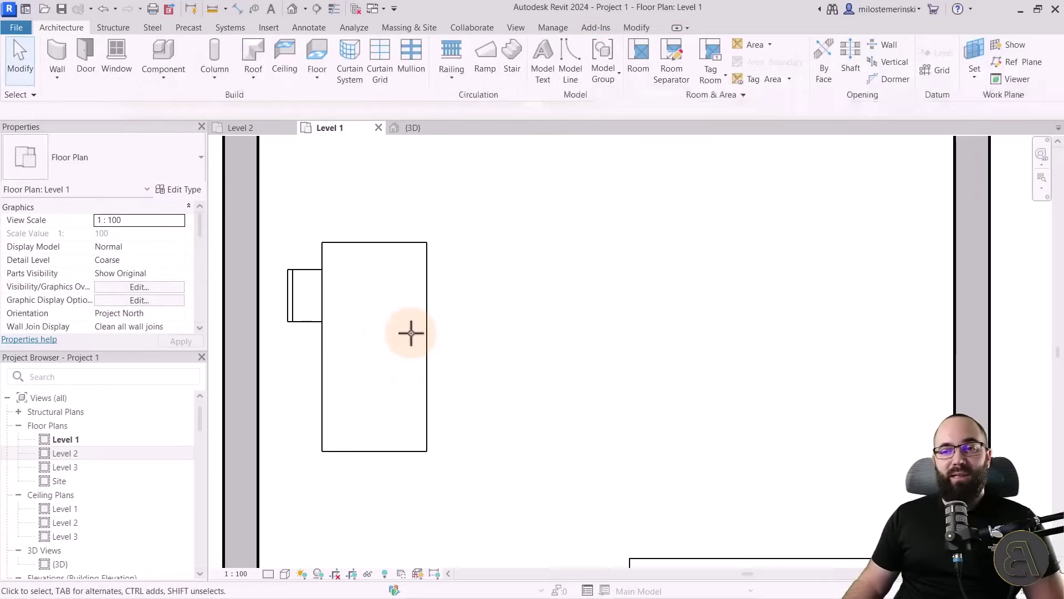
Mirror a copy of the chair across the table's lengthwise centre axis onto the opposite long side
left_click(285, 316)
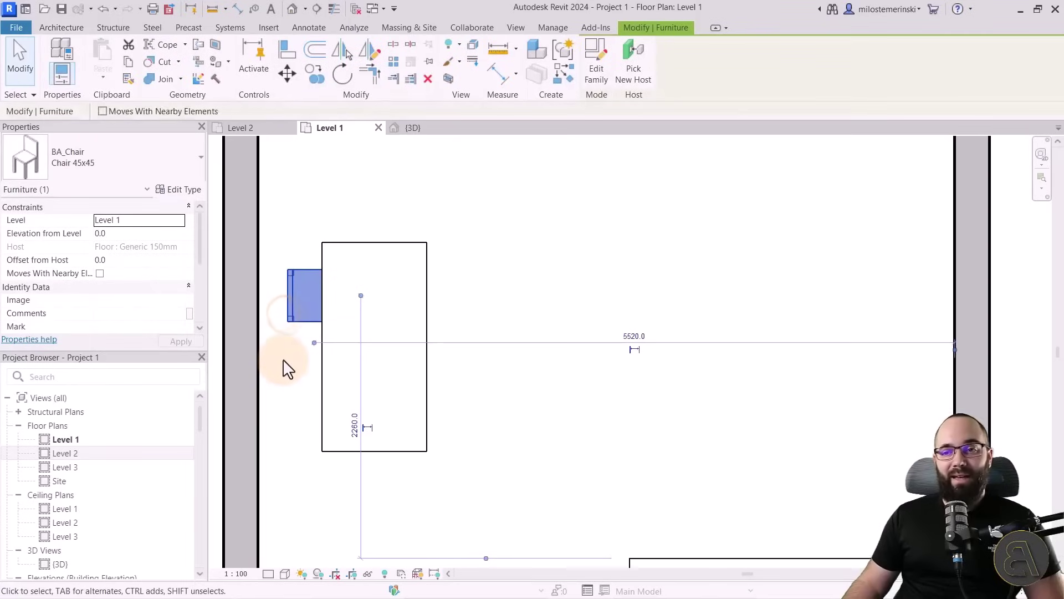
scroll(355, 361, "down", 3)
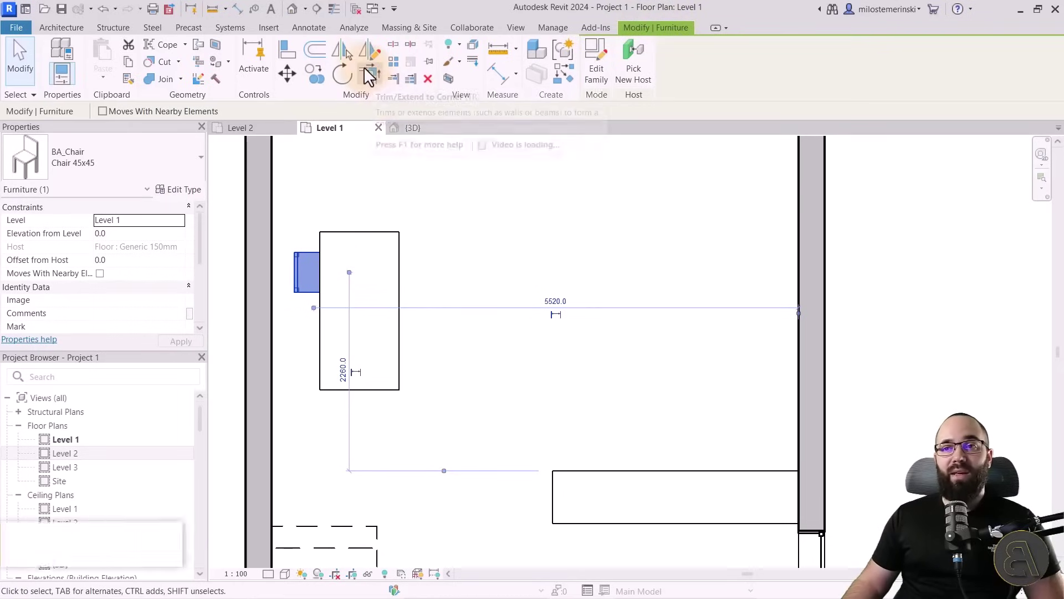
left_click(341, 51)
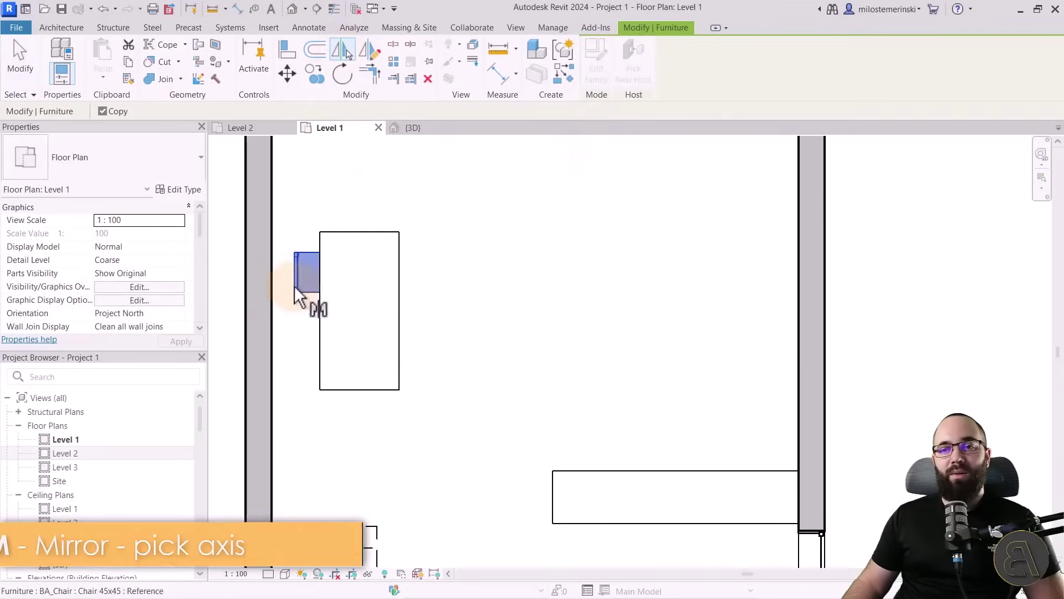
left_click(102, 110)
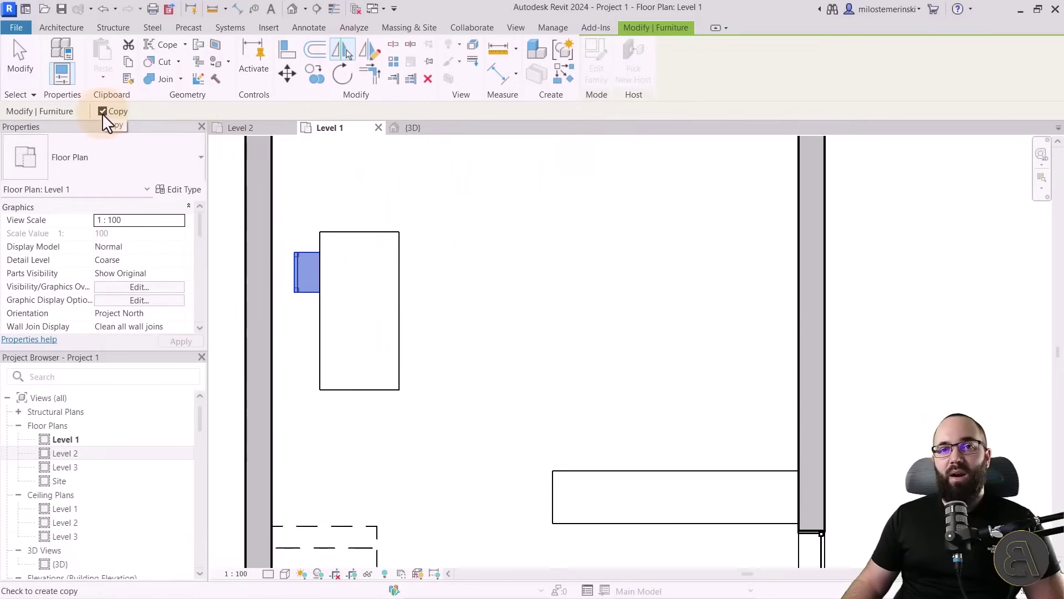
left_click(359, 304)
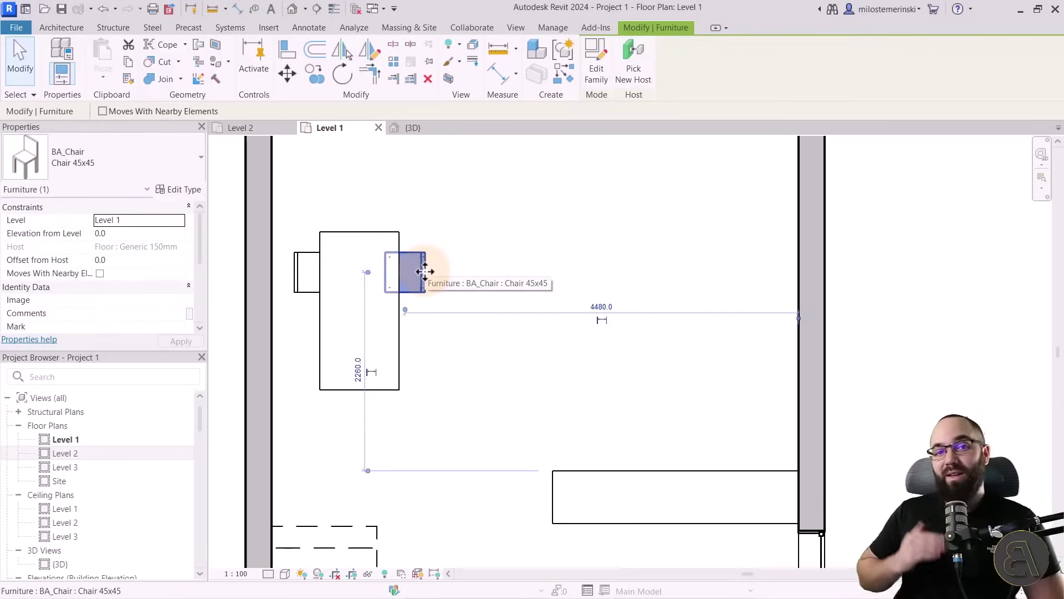
Mirror copies of both chairs across the table's crosswise centre axis to seat four at the table
left_click_drag(288, 209, 431, 302)
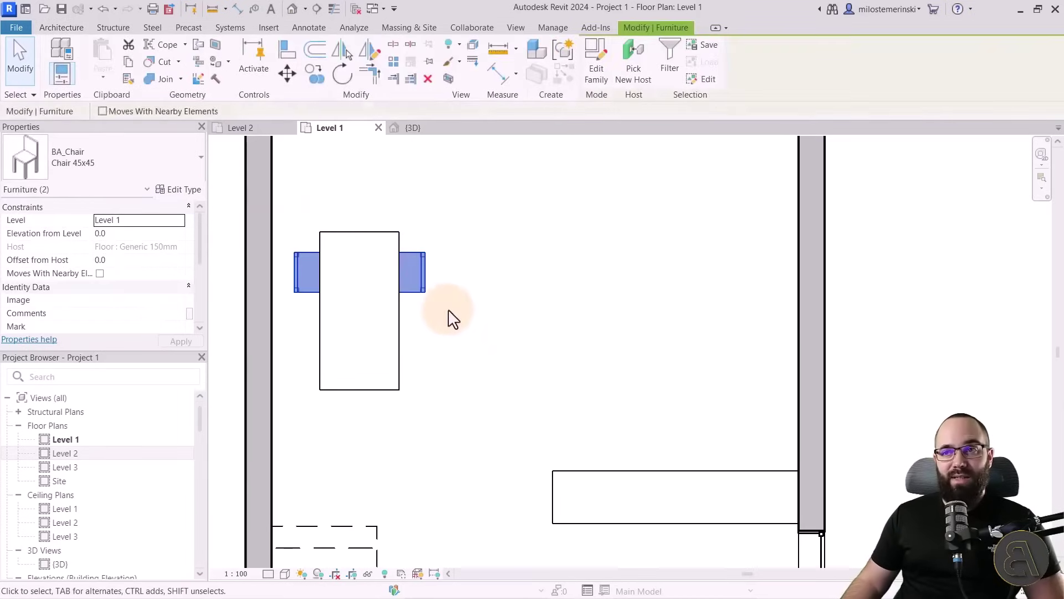
left_click(339, 50)
left_click(338, 49)
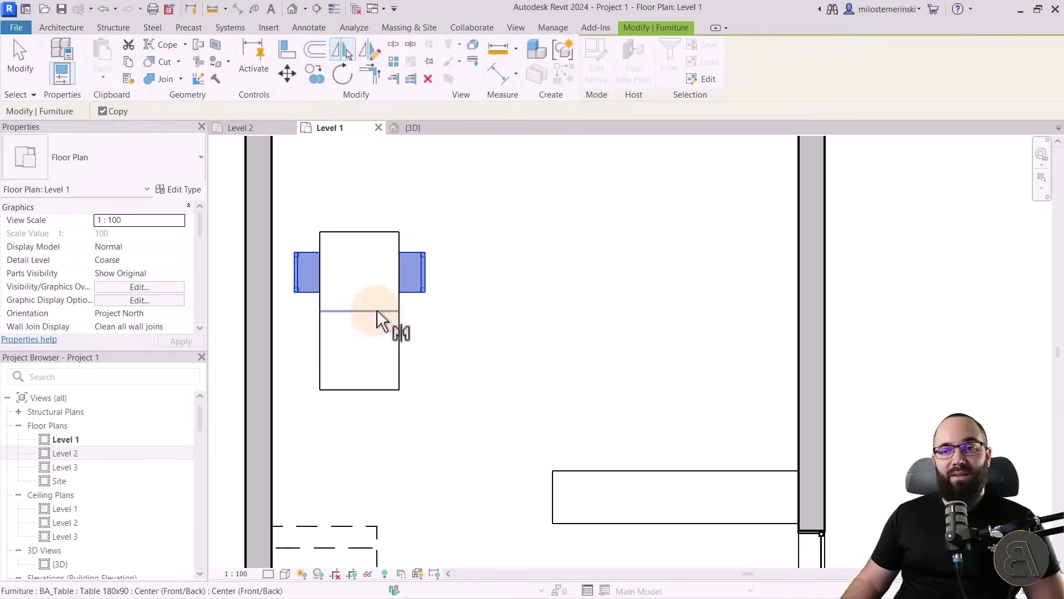
left_click(377, 312)
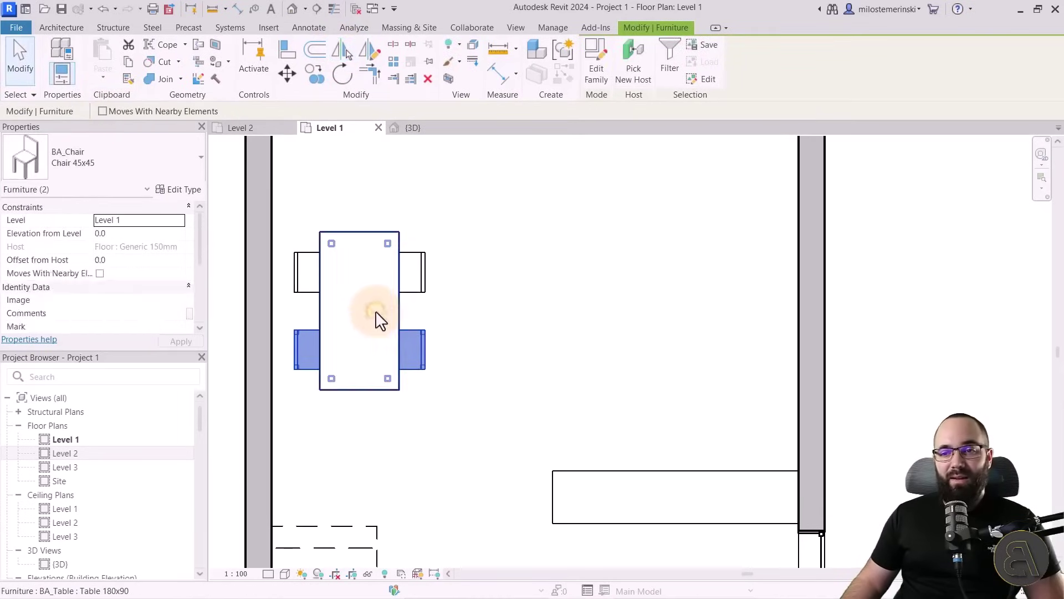
left_click(455, 324)
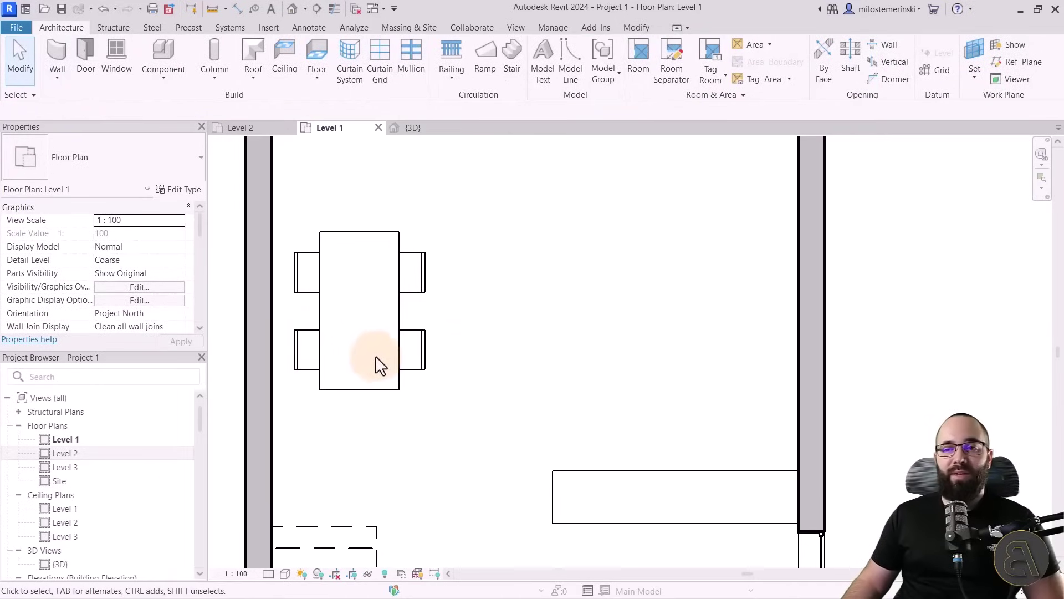
Group the table and its four chairs into a model group named Dining area
left_click_drag(465, 431, 285, 221)
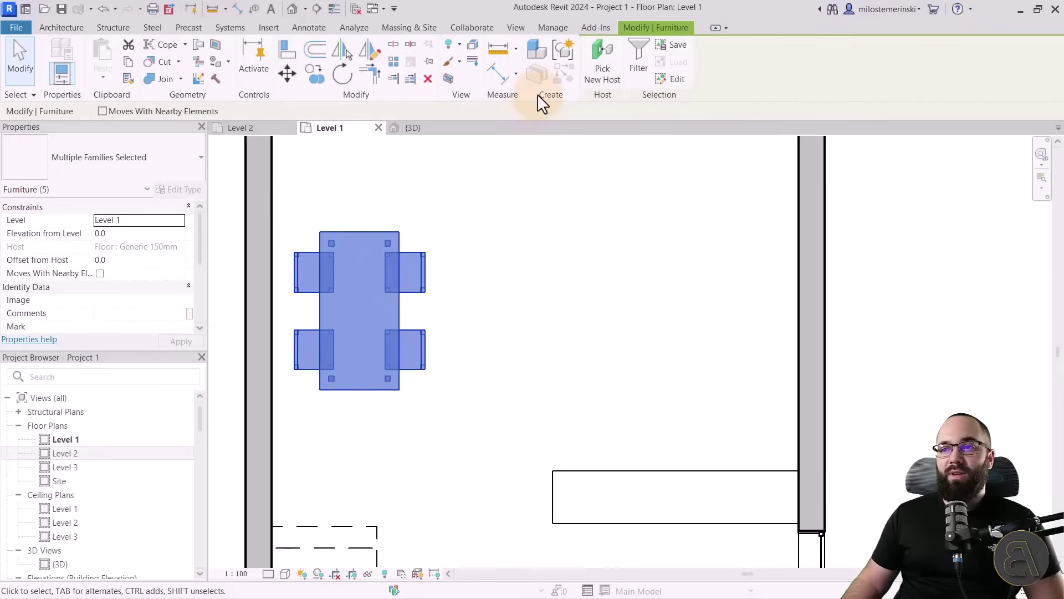
left_click(558, 54)
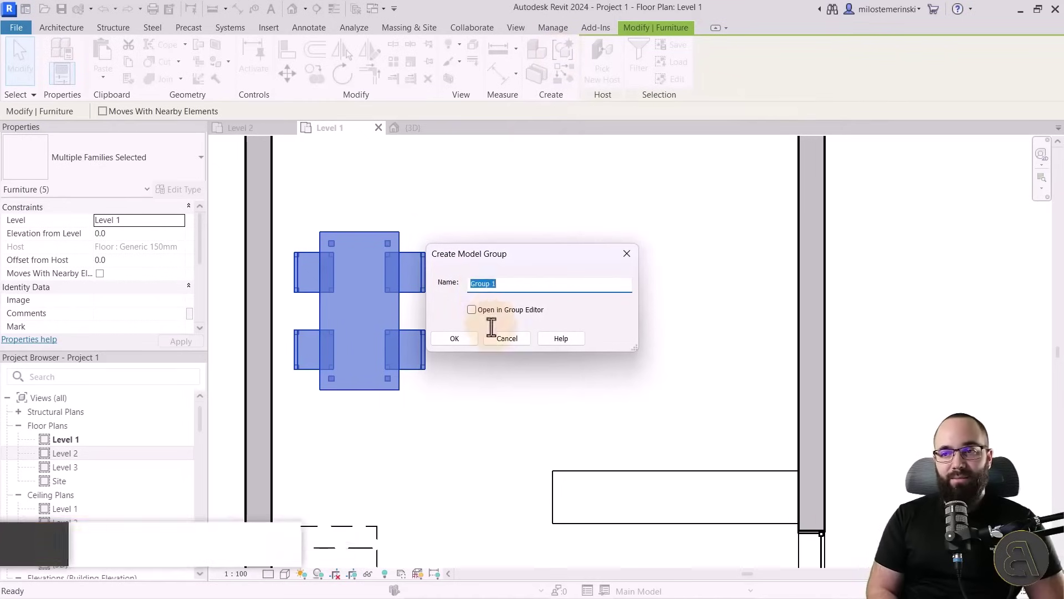
type("Dining area")
left_click(455, 338)
left_click(504, 379)
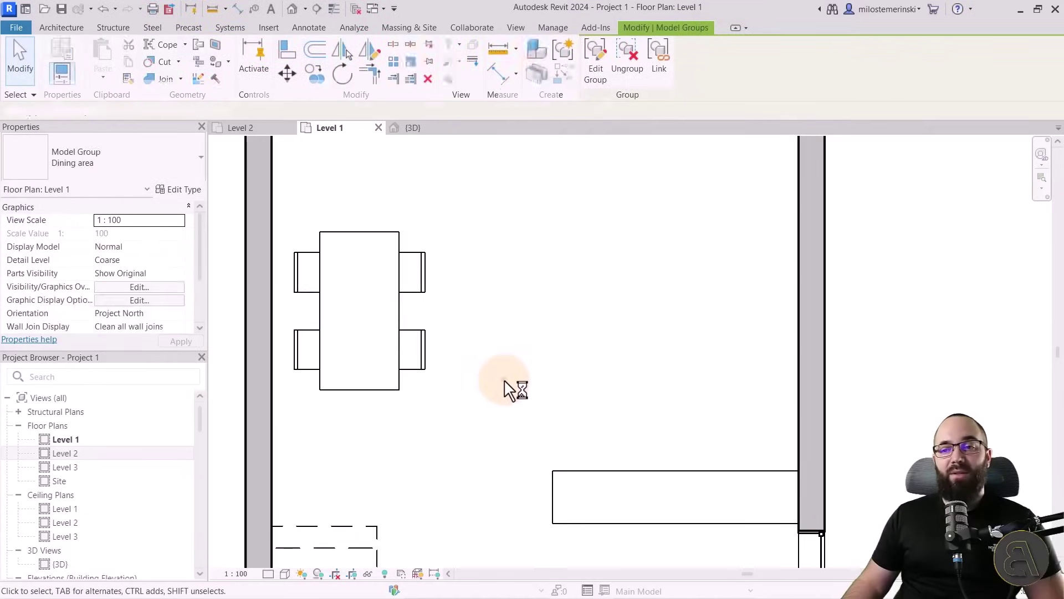
Shift the Dining area group slightly away from the stair-side exterior wall, nudging it back toward the glazed wall
scroll(466, 302, "down", 2)
left_click(440, 293)
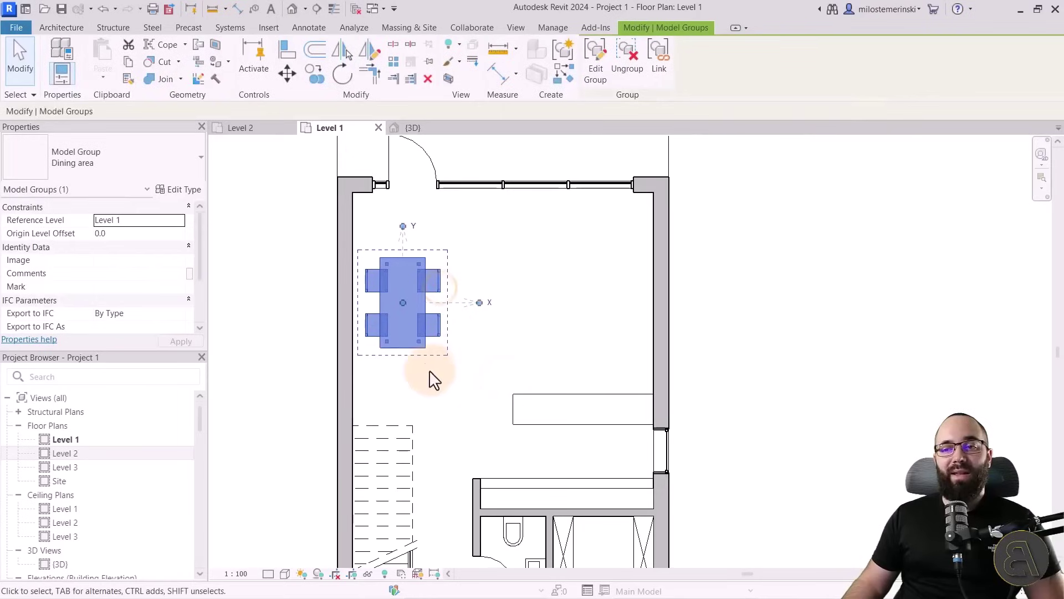
mouse_move(419, 347)
left_mouse_down()
mouse_move(435, 349)
mouse_move(421, 335)
mouse_move(423, 357)
left_mouse_up()
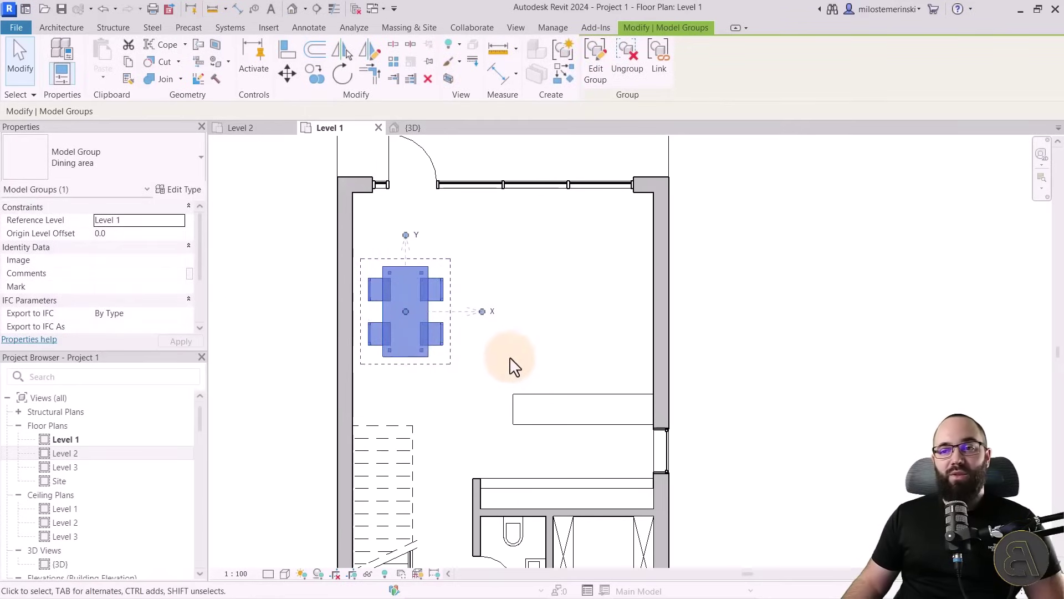
key("Up")
key("Up")
key("Up")
key("Up")
key("Right")
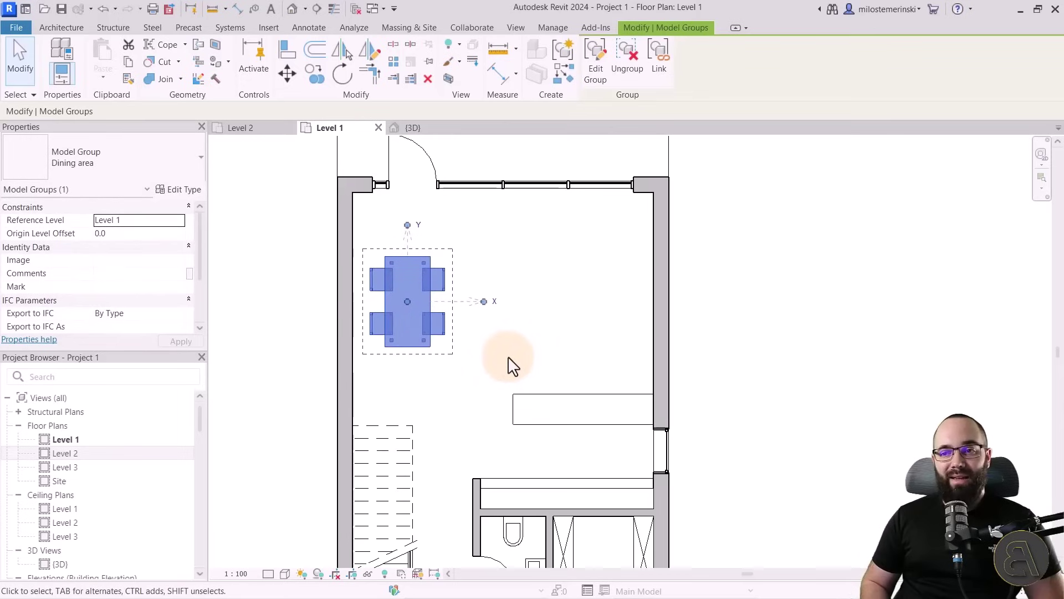
left_click(510, 365)
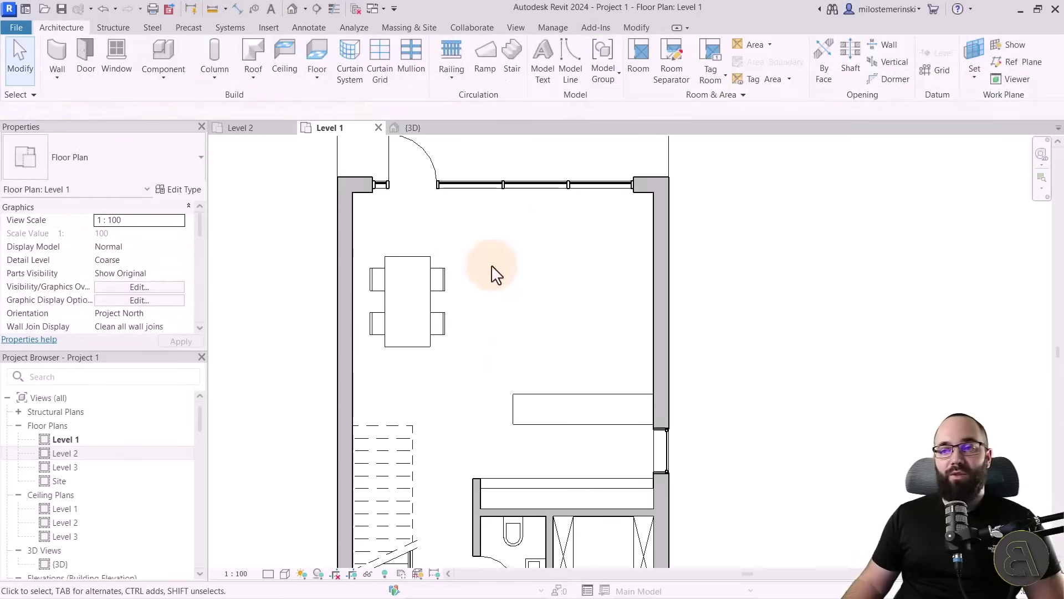
Place two facing BA_Sofa three seaters on one axis about 2250 mm from the kitchen-side exterior wall, the first about 1050 mm from the glazed wall
left_click(164, 54)
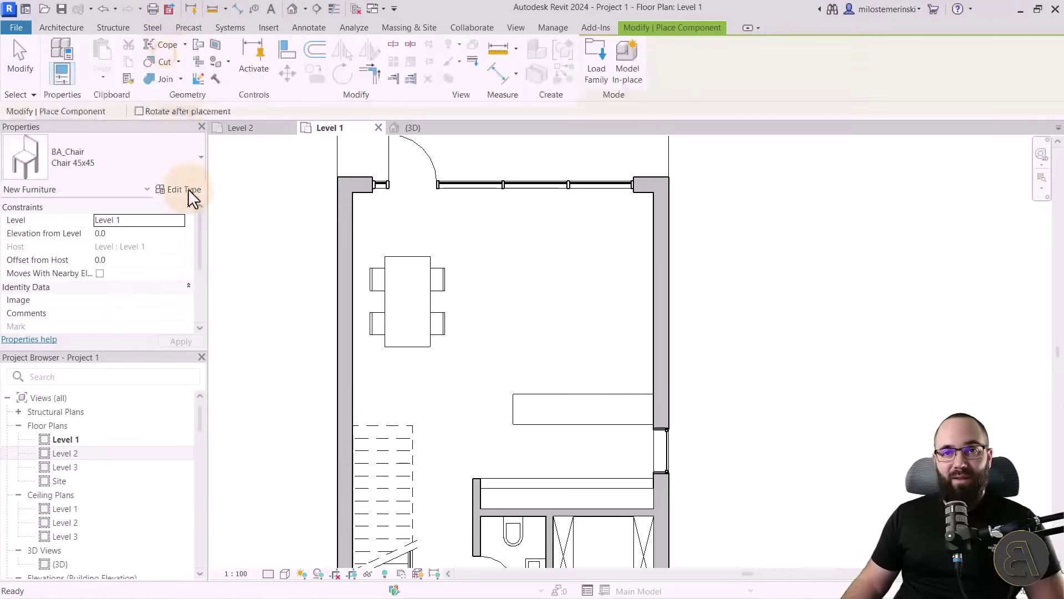
left_click(95, 161)
type("so")
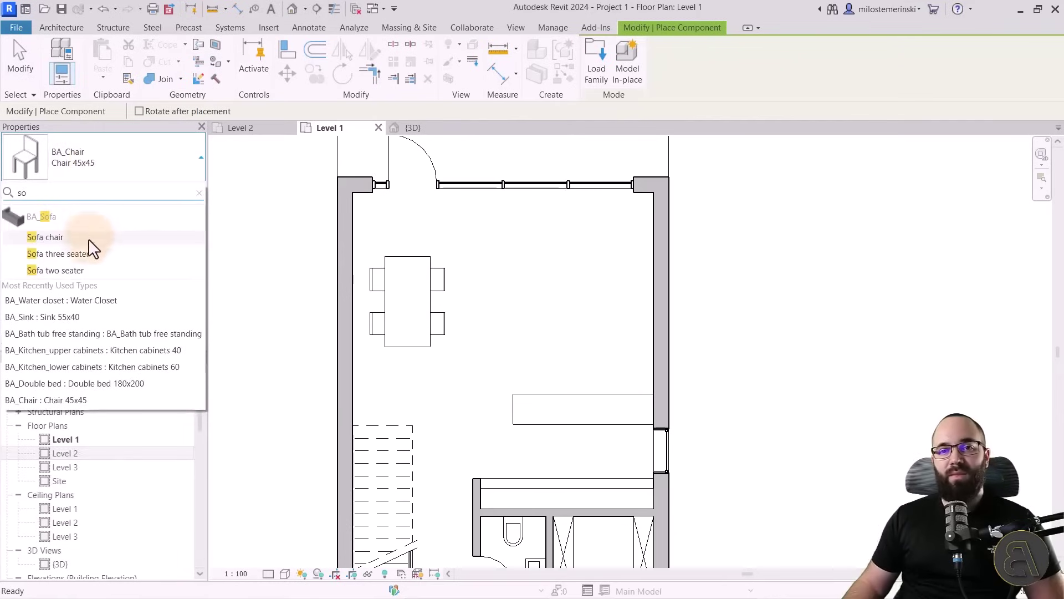
left_click(58, 255)
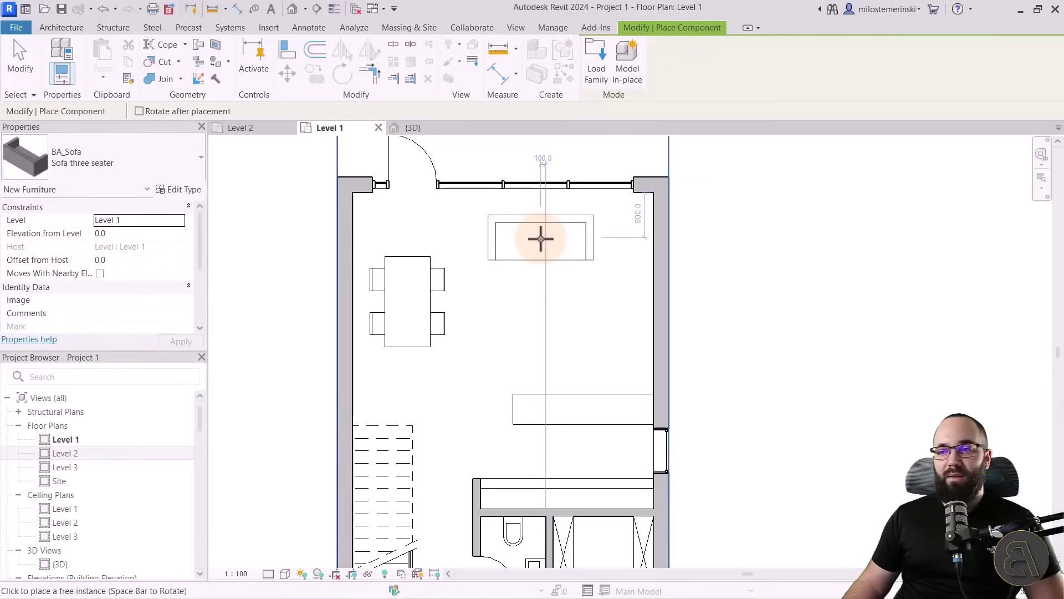
left_click(542, 238)
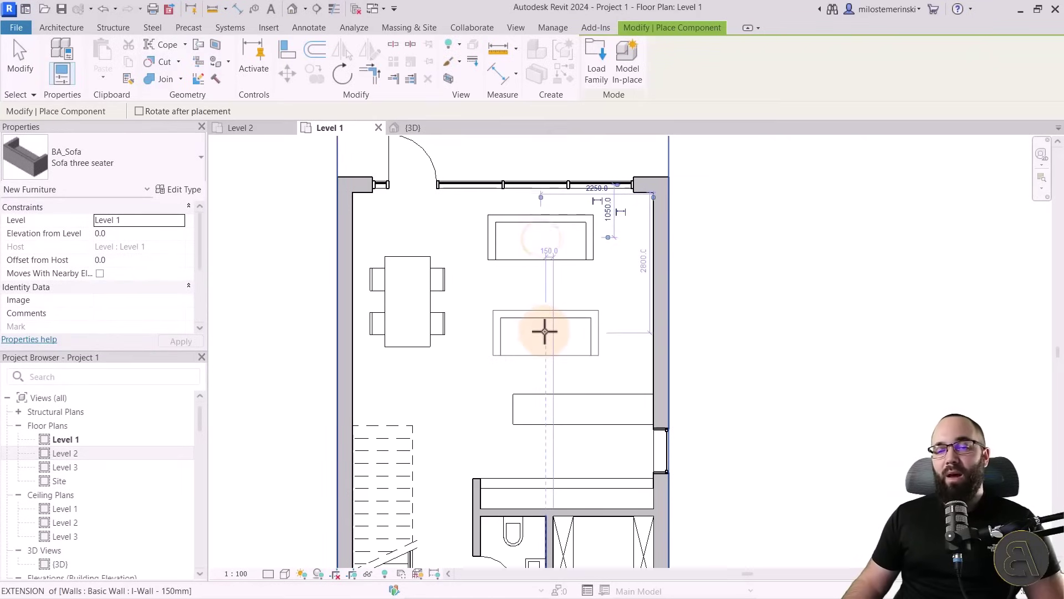
key("space")
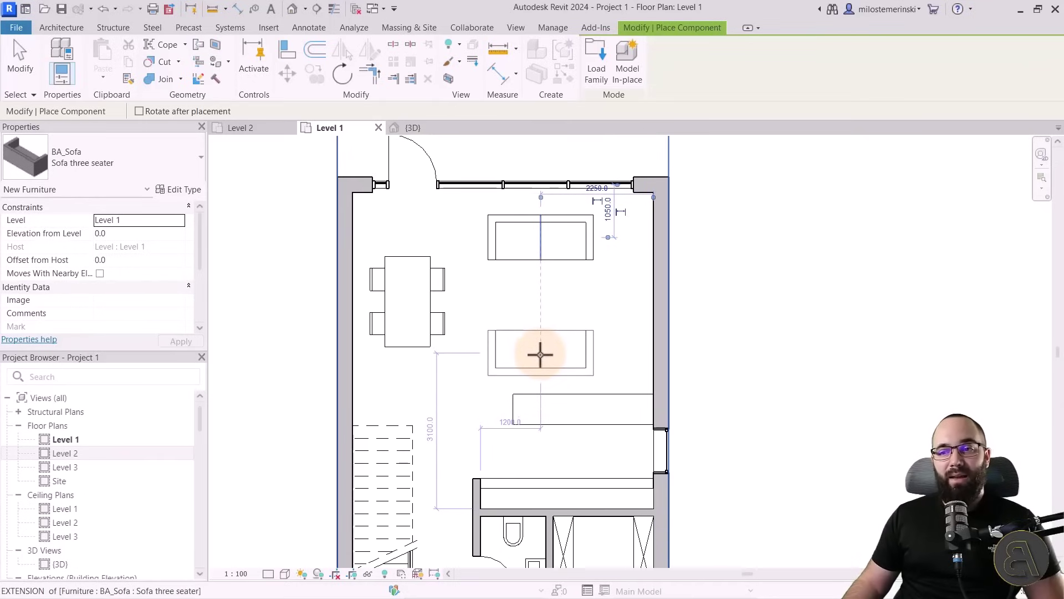
left_click(541, 355)
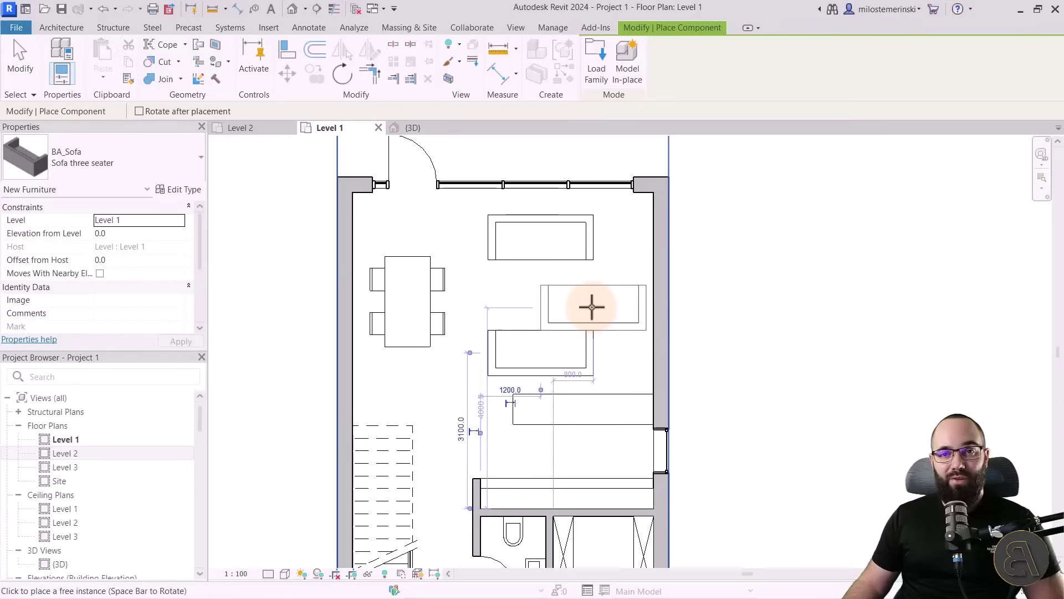
Place a BA_Coffee table 50x100 between the two sofas, long side parallel to them, about 1140 mm from the centreline of the sofa nearest the glazed wall
left_click(168, 174)
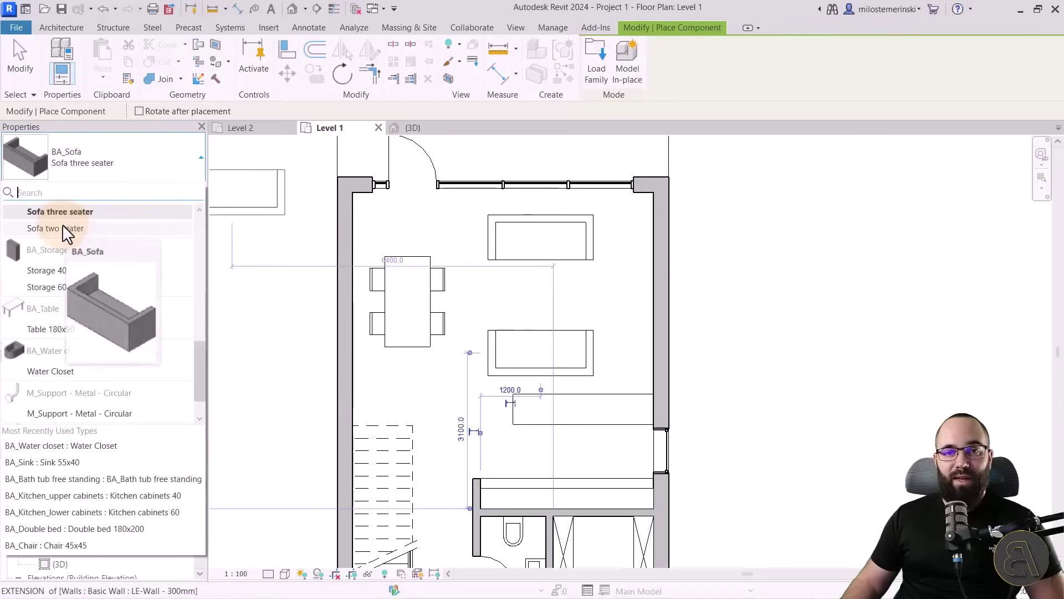
type("co")
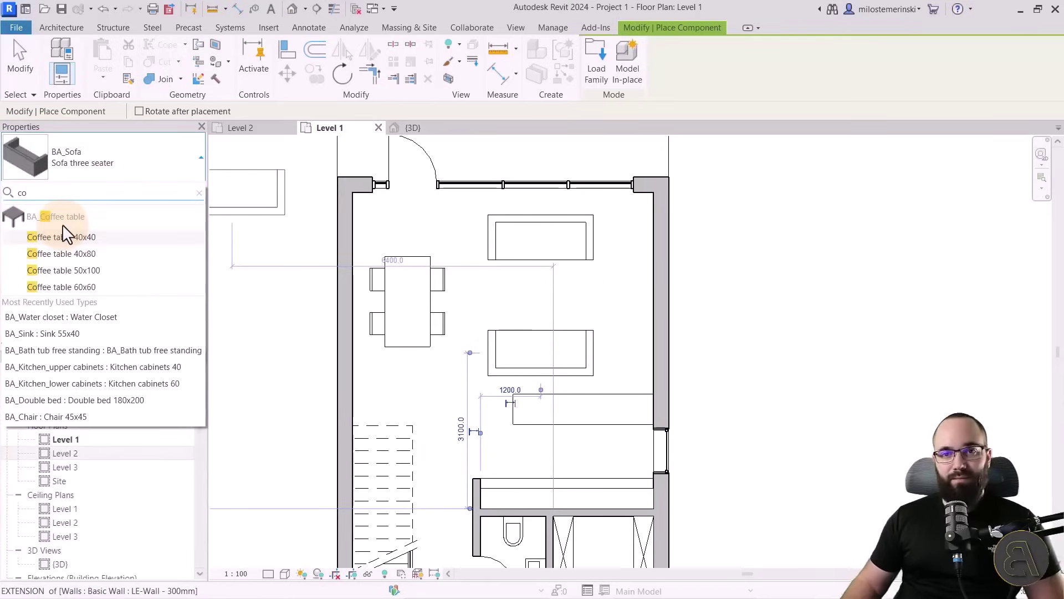
left_click(42, 271)
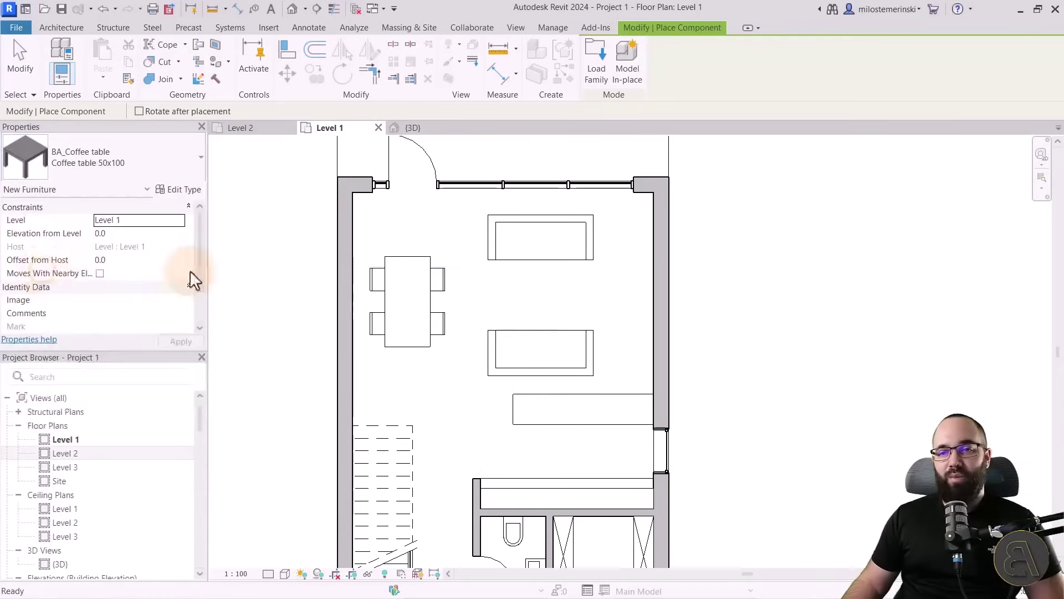
scroll(538, 294, "up", 3)
scroll(539, 295, "up", 1)
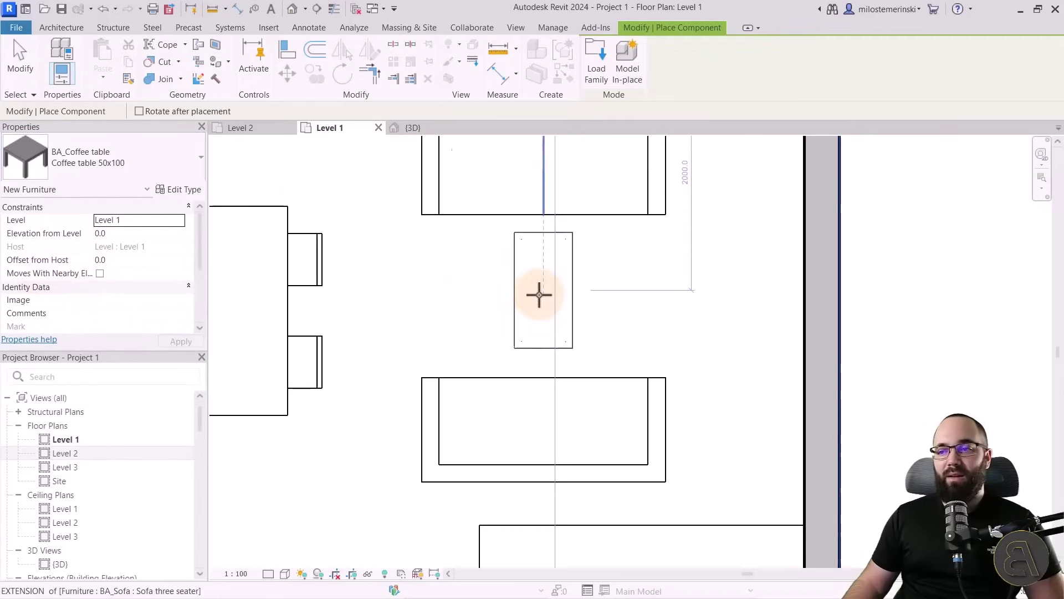
middle_click_drag(543, 295, 539, 331)
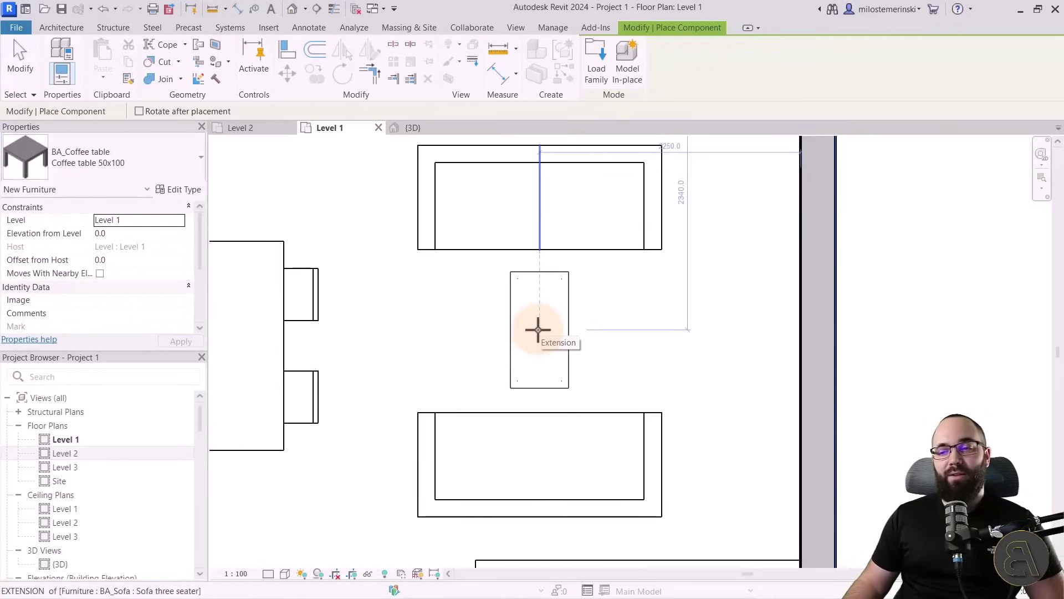
key("space")
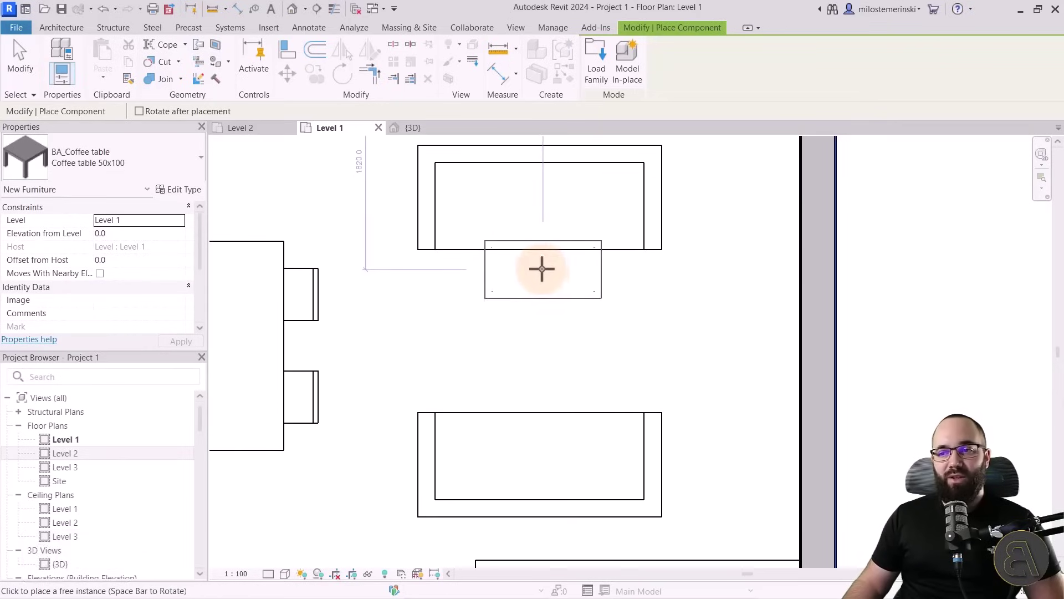
key("space")
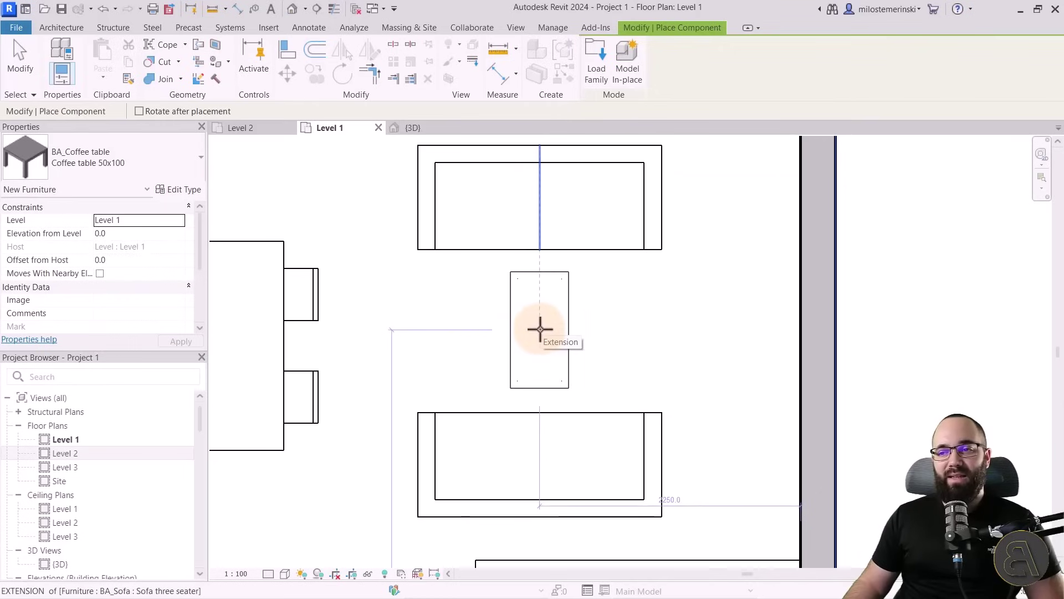
key("space")
left_click(541, 330)
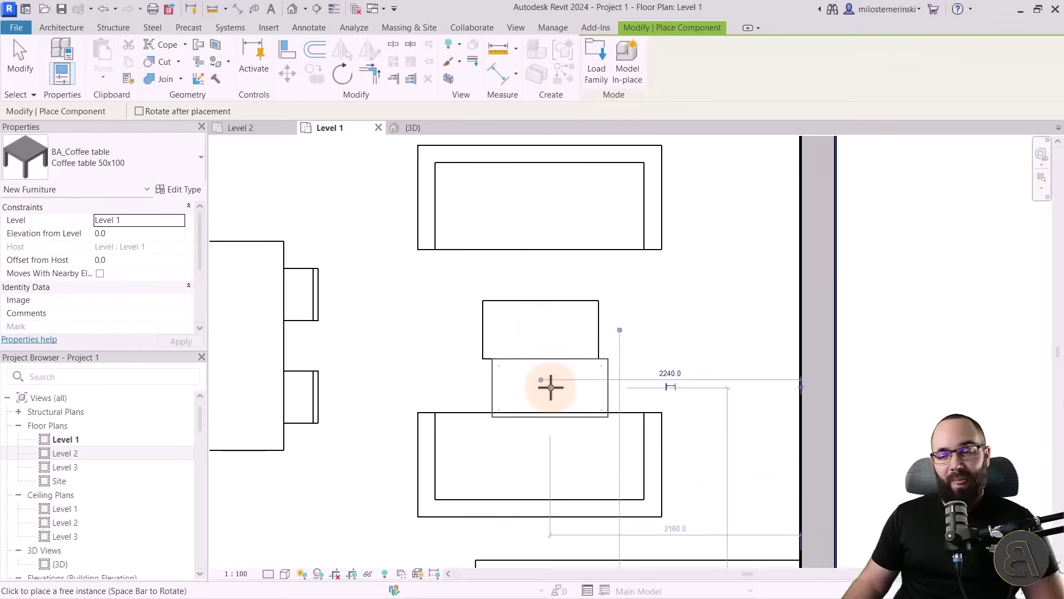
key("Escape")
Add an aligned dimension string through the centrelines of both sofas and the coffee table, and make its segments equal (EQ)
scroll(505, 380, "down", 2)
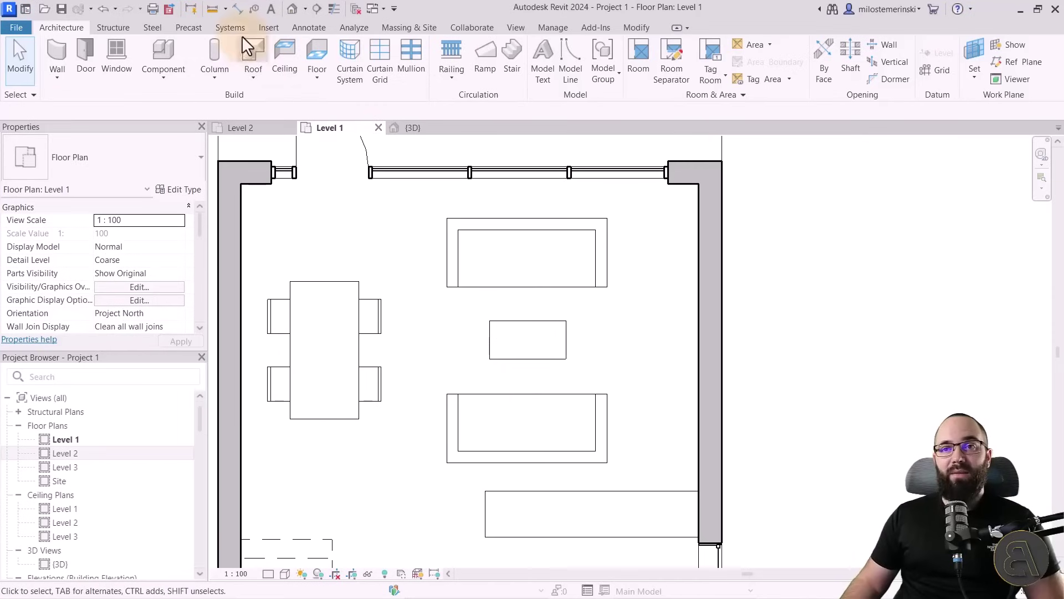
left_click(237, 9)
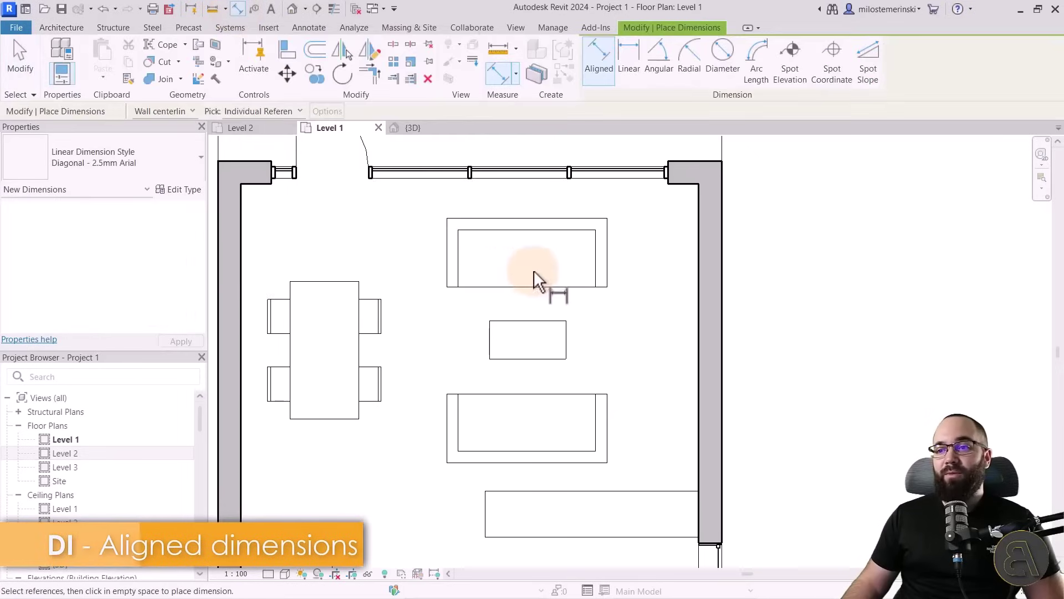
left_click(564, 252)
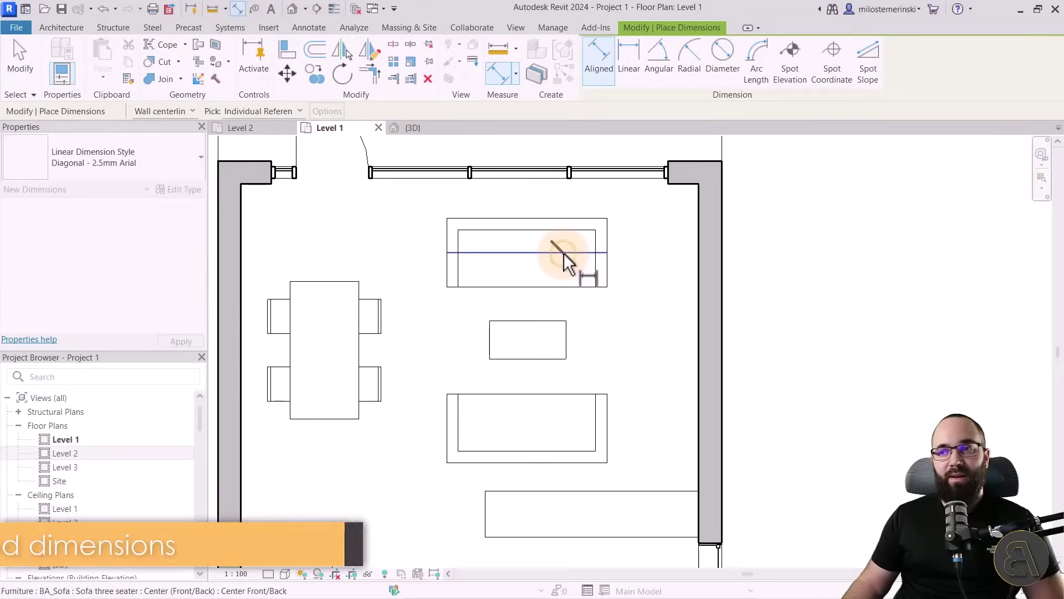
left_click(549, 339)
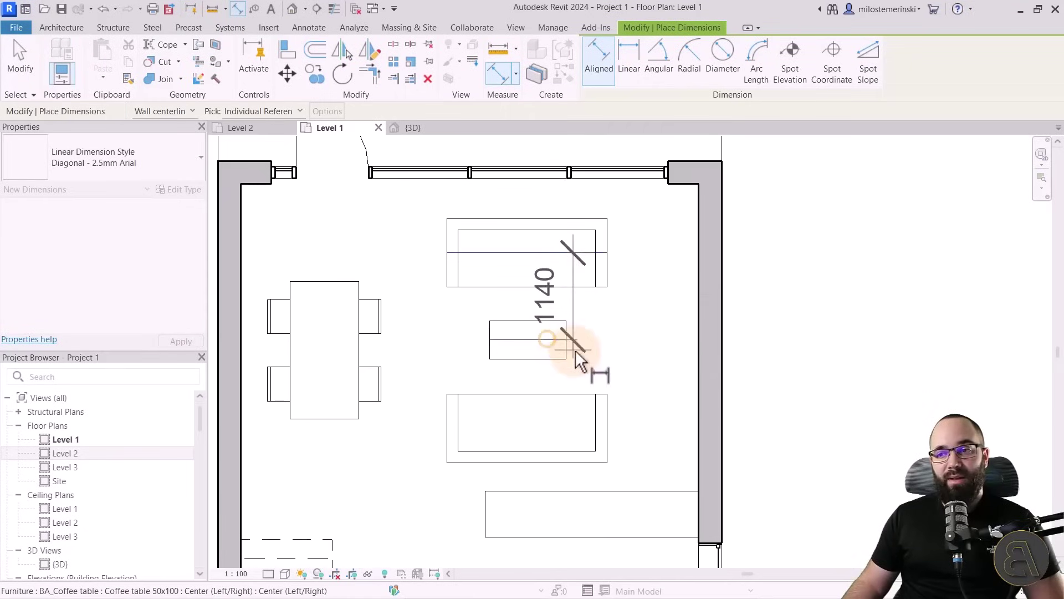
left_click(555, 428)
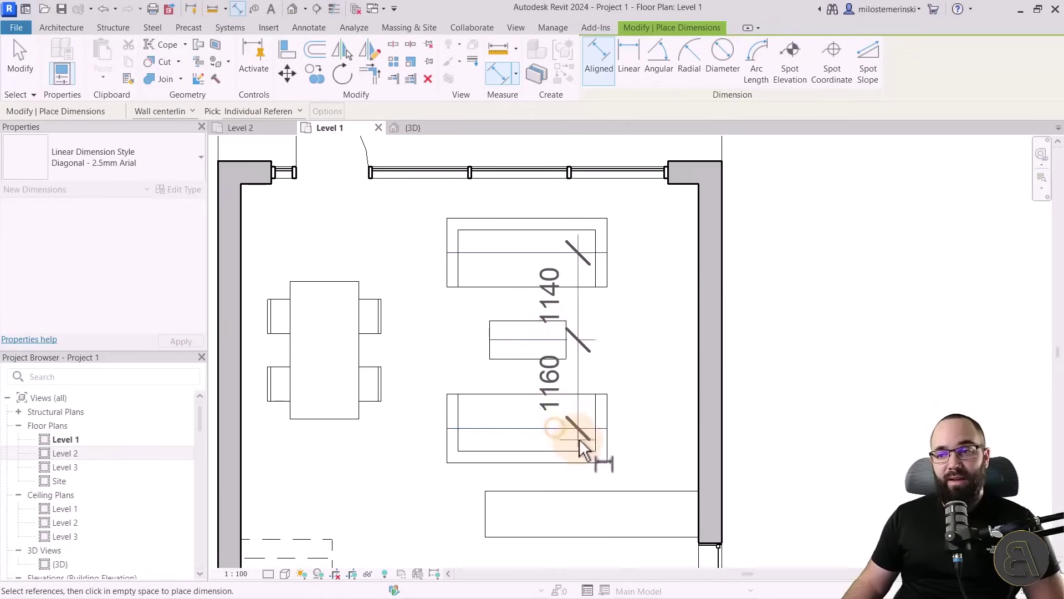
left_click(815, 481)
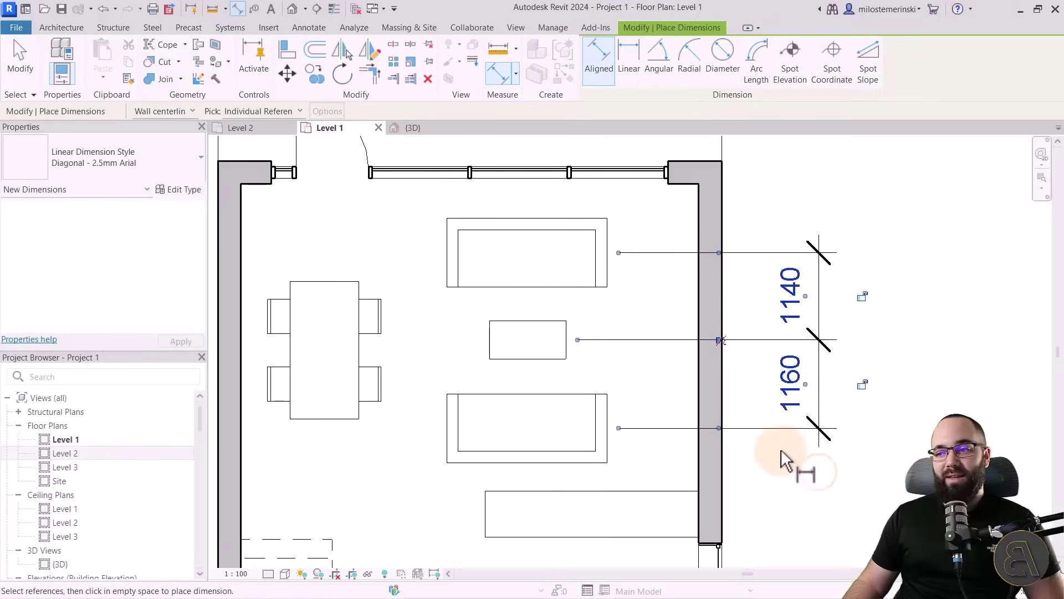
left_click(721, 340)
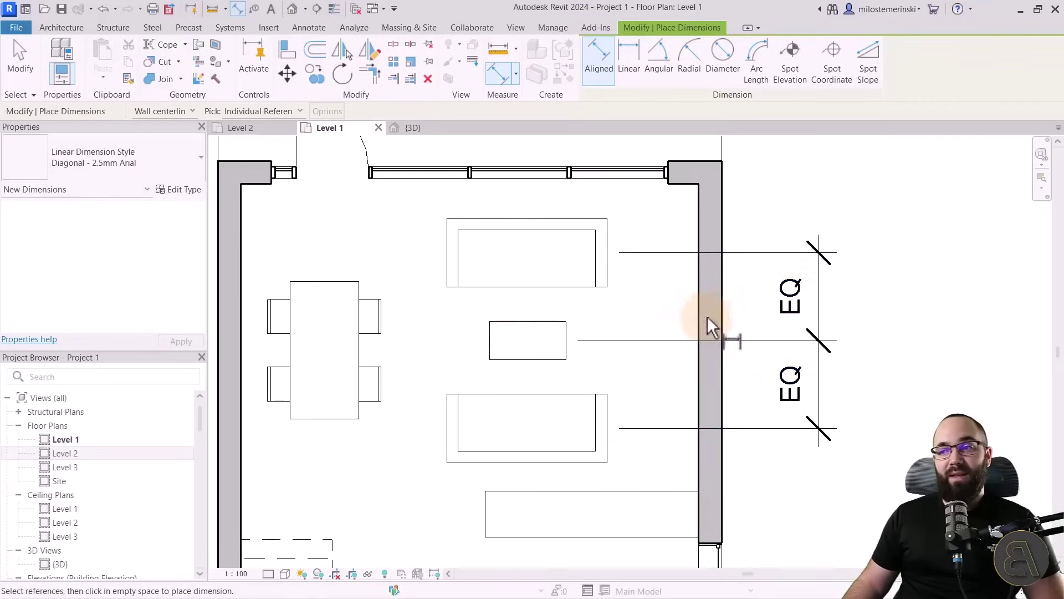
key("Escape")
Delete the EQ dimension string while keeping the sofas and coffee table constrained
left_click(764, 253)
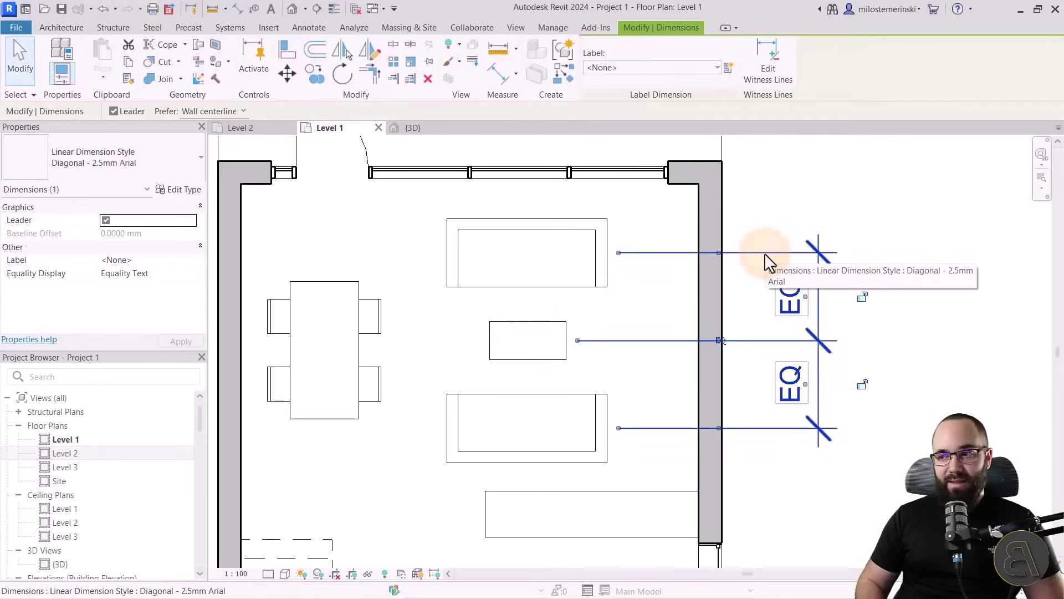
key("Delete")
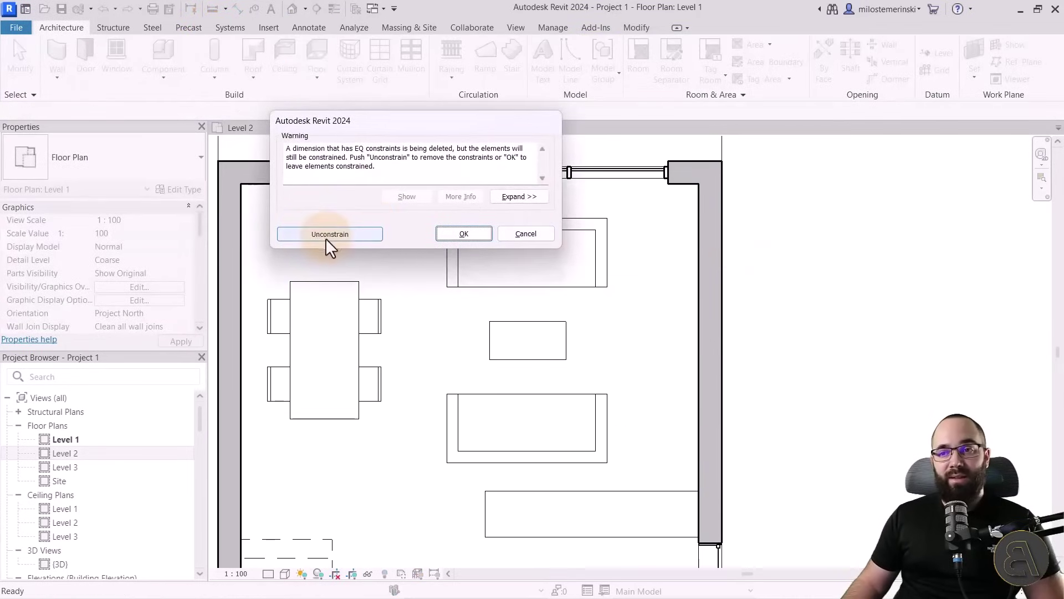
left_click(464, 234)
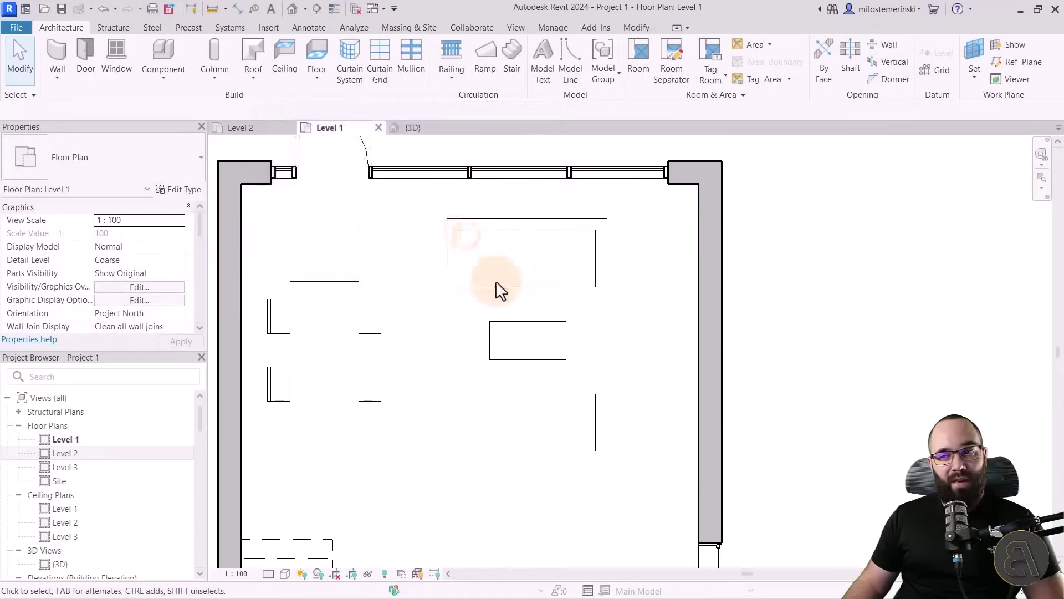
Test the equal spacing by nudging the sofa nearest the glazed wall back and forth, returning it to 1050 mm from that wall
left_click(494, 285)
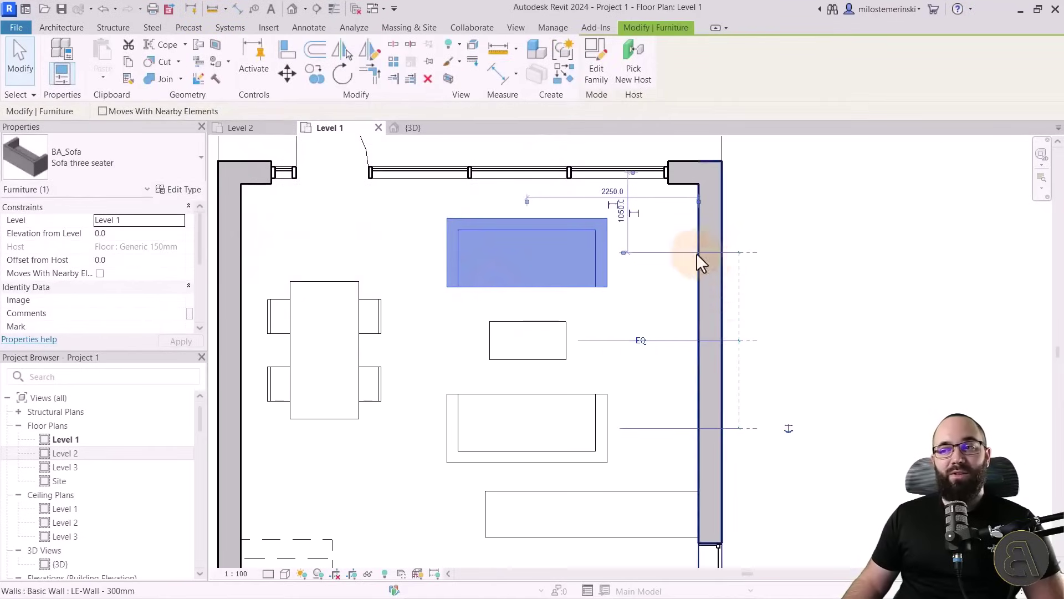
key("Down")
key("Down")
key("Down")
key("Down")
key("Down")
key("Down")
key("Down")
key("Down")
key("Down")
key("Down")
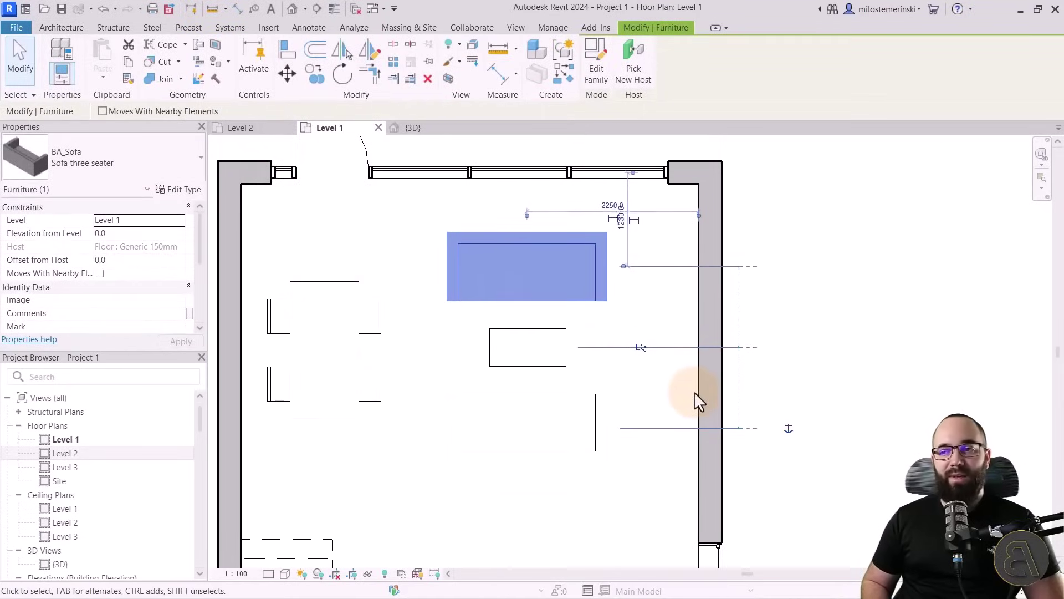
key("Up")
key("Up")
key("Up")
key("Up")
key("Up")
key("Up")
key("Up")
key("Up")
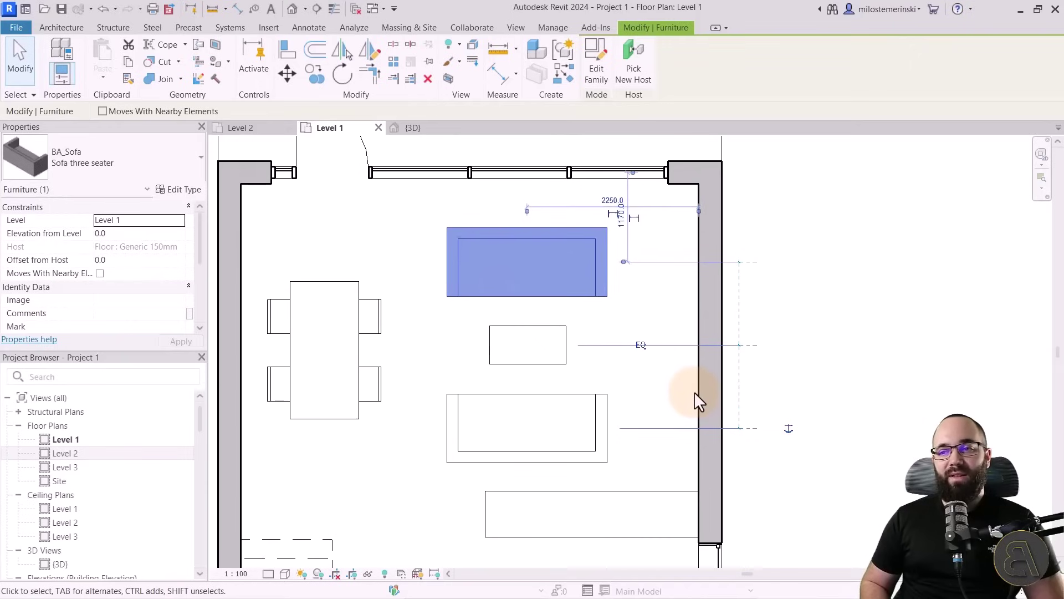
key("Down")
key("Down")
key("Down")
key("Down")
key("Down")
key("Down")
key("Down")
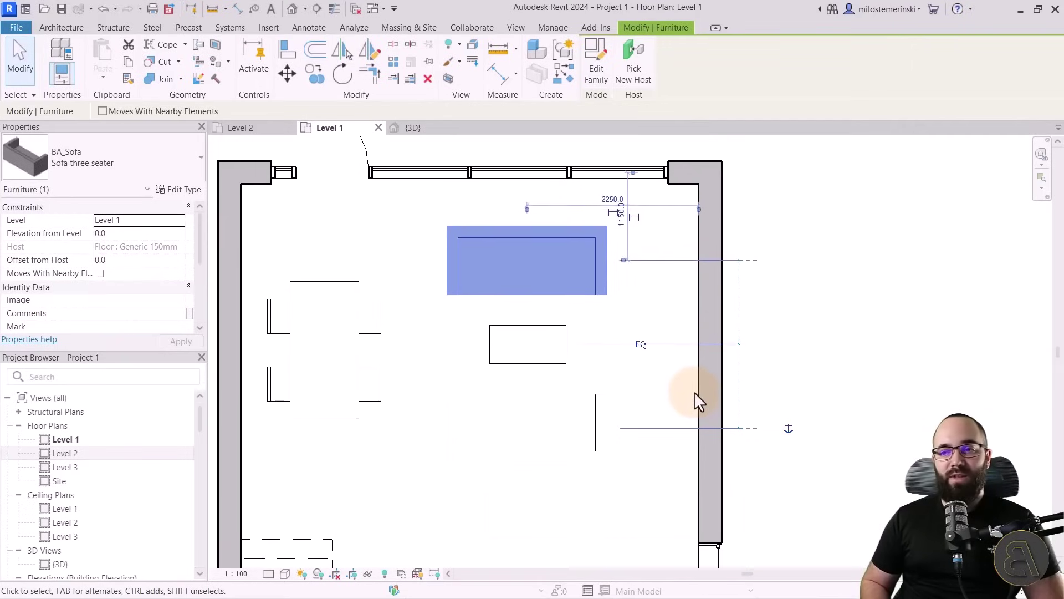
key("Up")
key("Up")
key("Up")
key("Up")
key("Up")
key("Up")
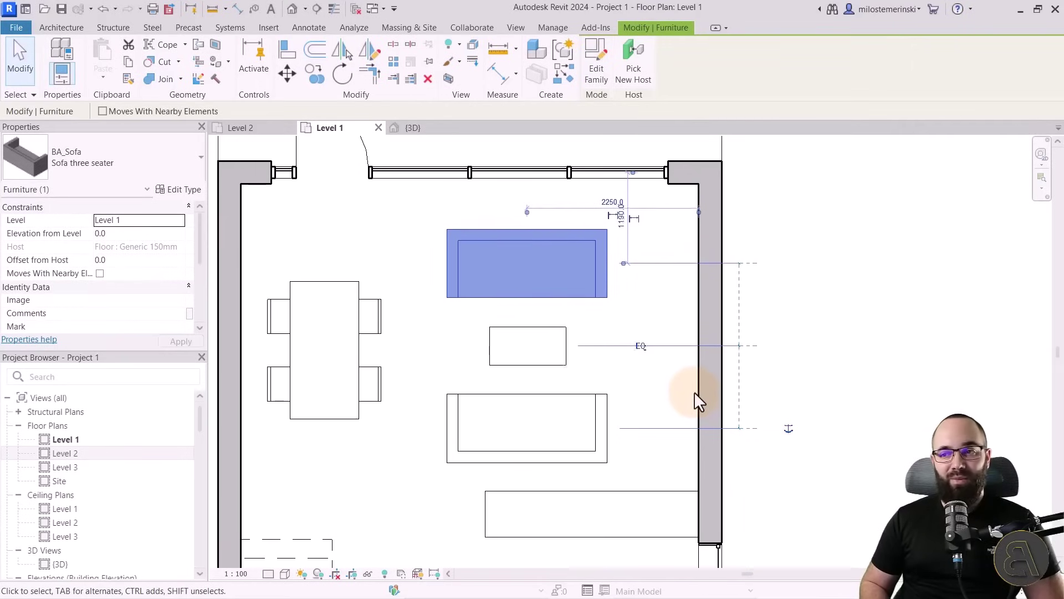
key("Up")
key("Up")
key("Up")
key("Down")
key("Down")
key("Up")
key("Up")
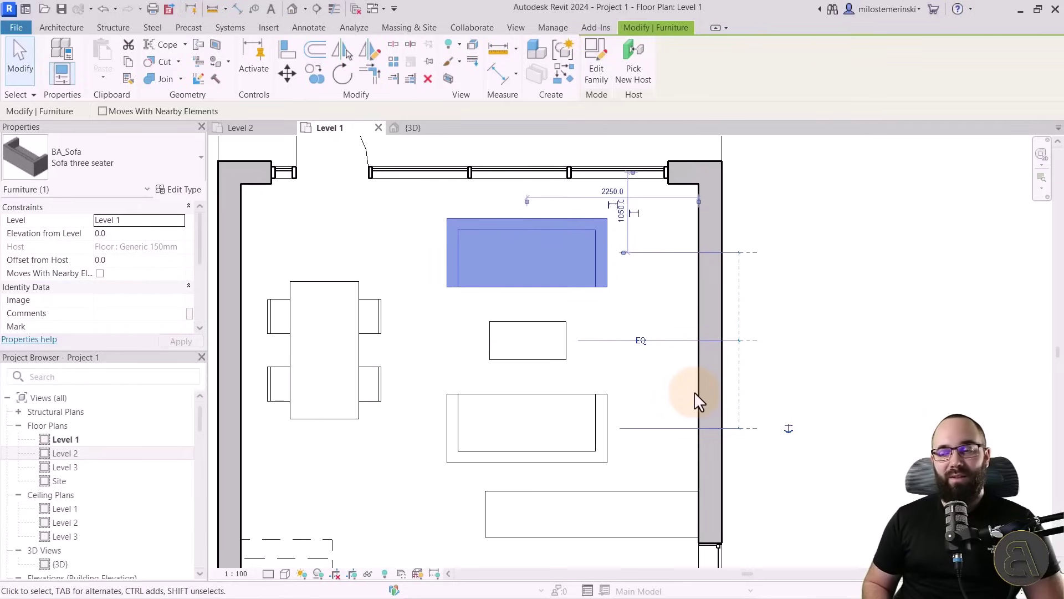
left_click(764, 411)
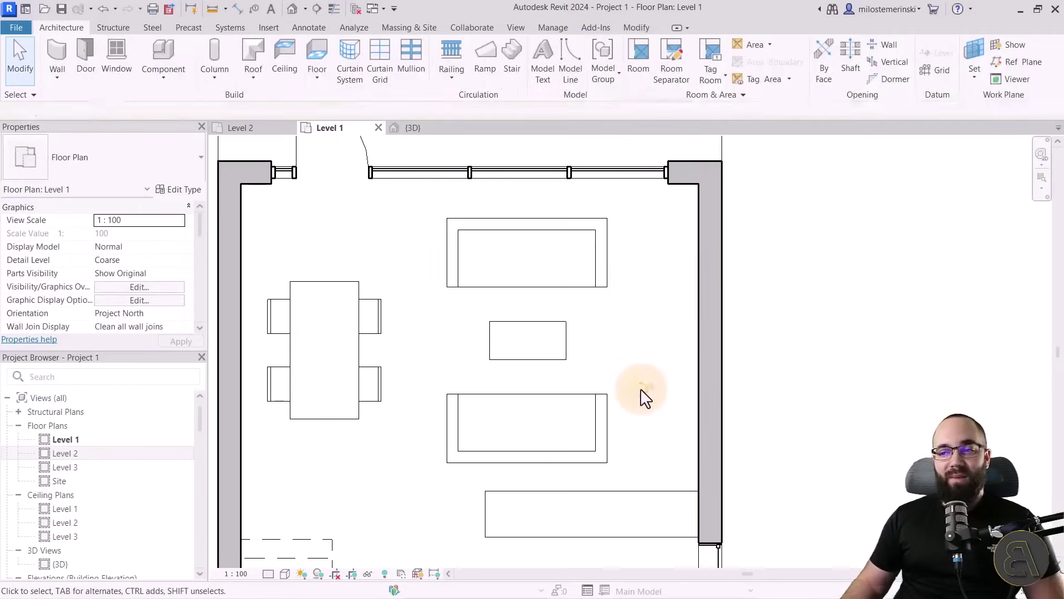
Place the BA_Floathing TV shelf on the kitchen-side exterior wall in line with the coffee table, its end 900 mm from the glazed-wall corner
middle_click_drag(622, 322, 640, 342)
scroll(626, 334, "down", 1)
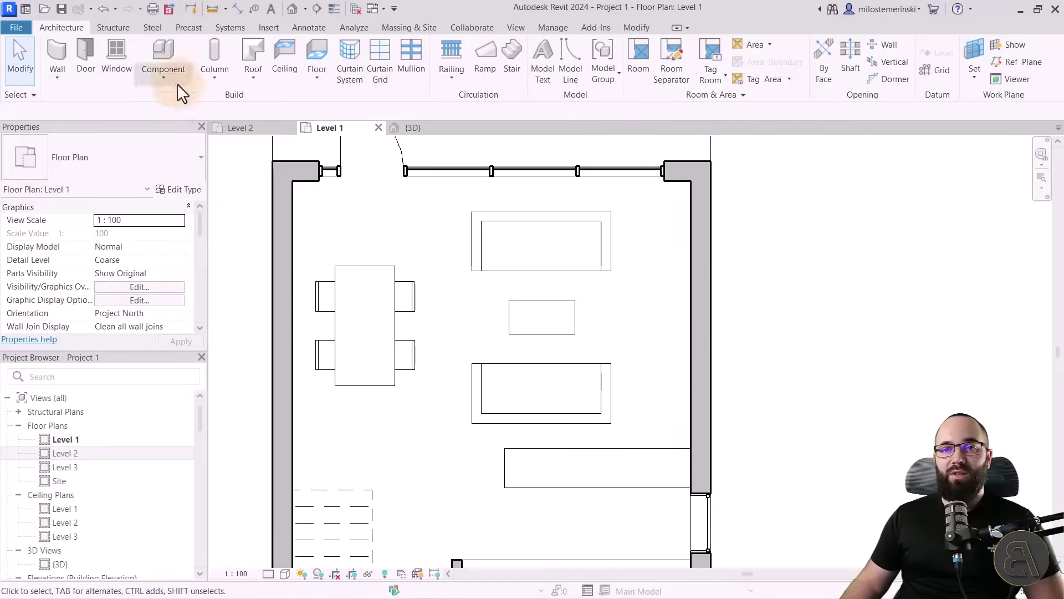
left_click(162, 52)
left_click(123, 160)
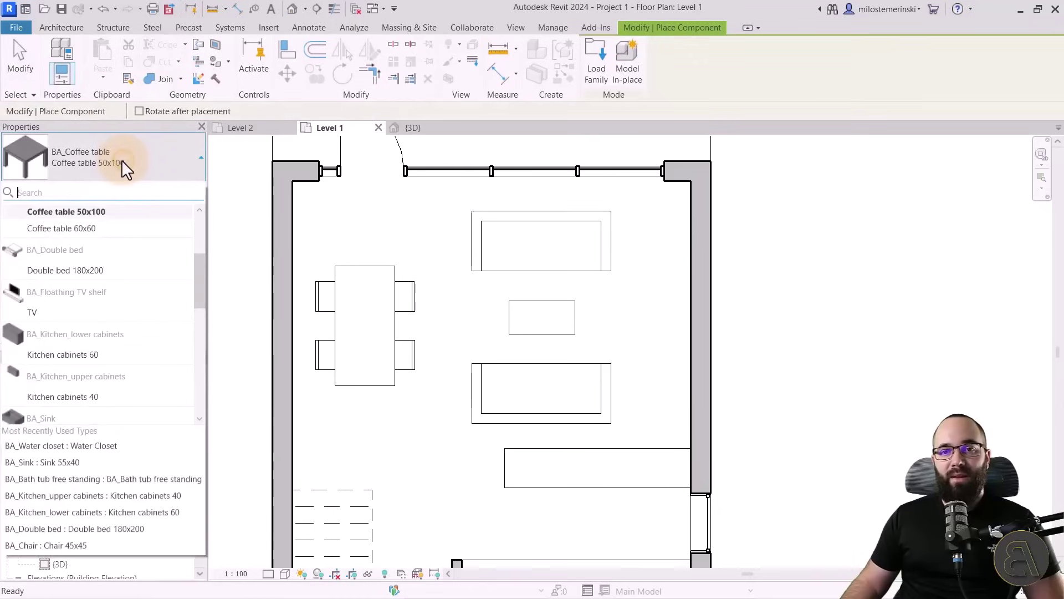
left_click(52, 312)
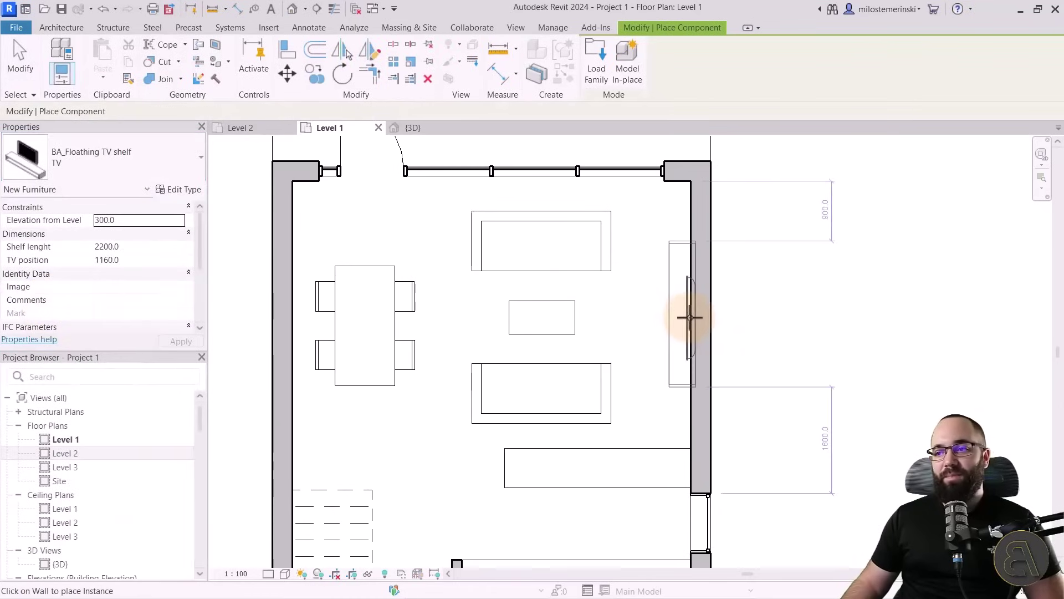
left_click(690, 317)
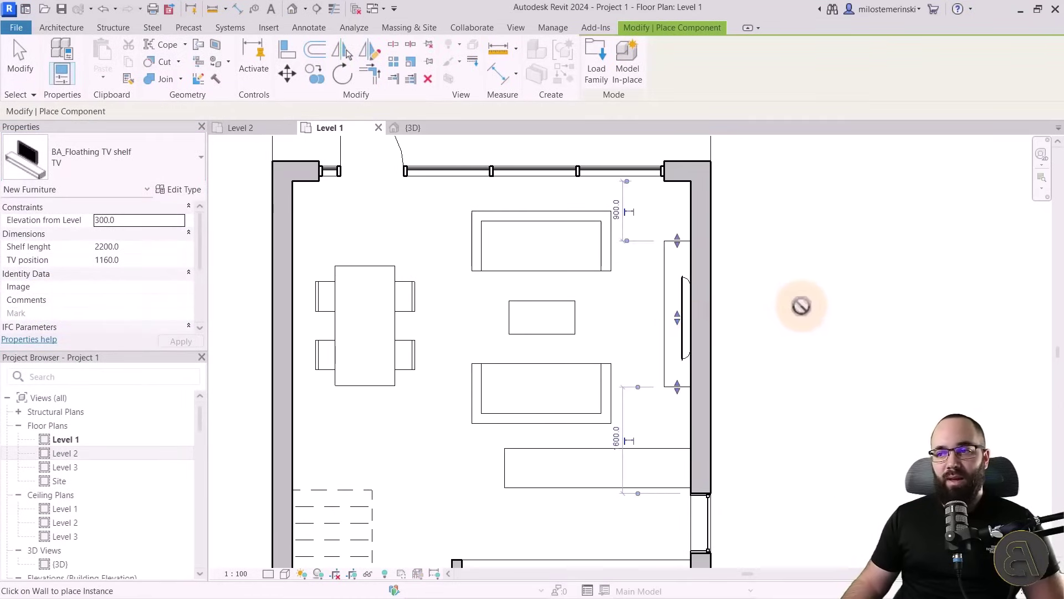
key("Escape")
key("Escape")
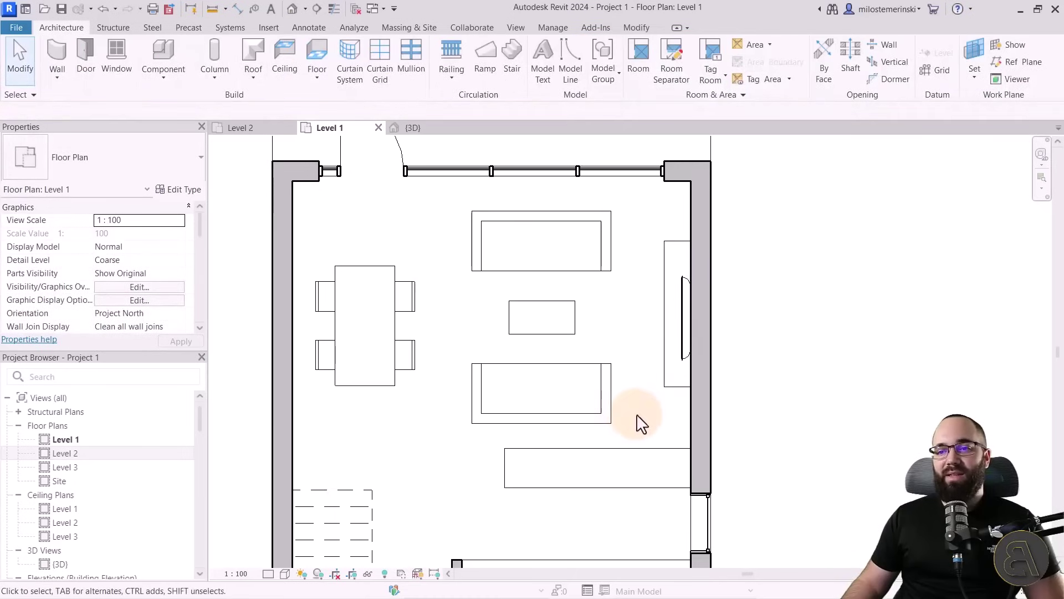
Shift both sofas and the coffee table together slightly toward the TV shelf wall
left_click_drag(637, 414, 462, 244)
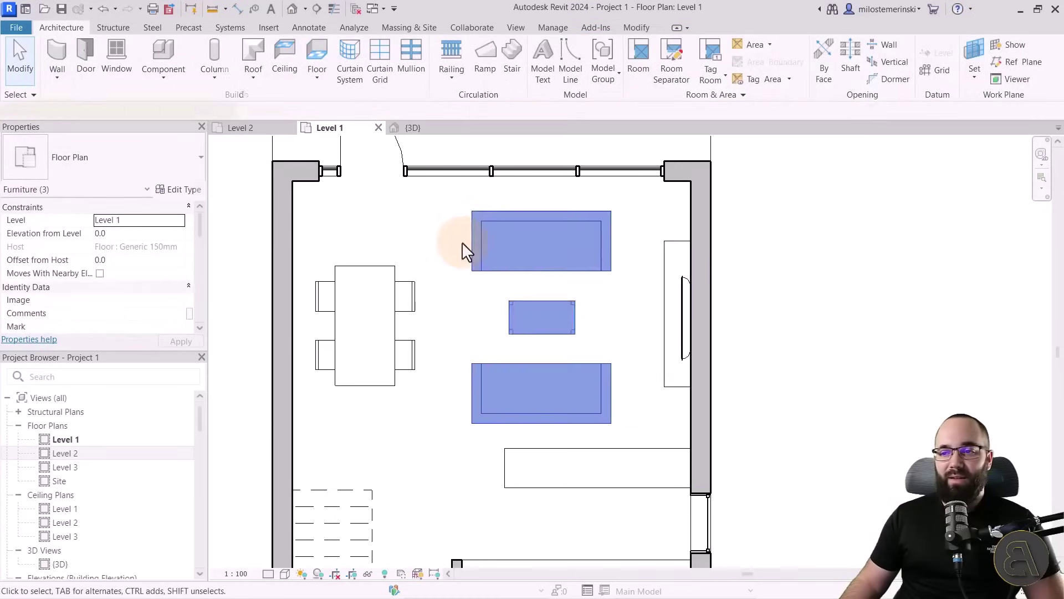
key("Right")
key("Right")
key("Right")
key("Right")
key("Right")
key("Right")
key("Right")
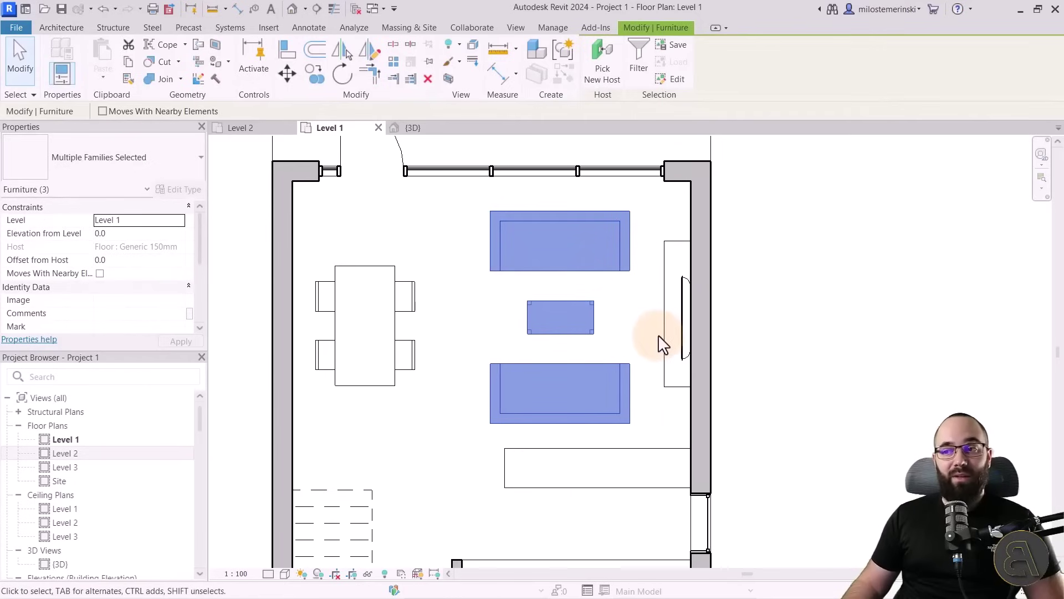
left_click(625, 348)
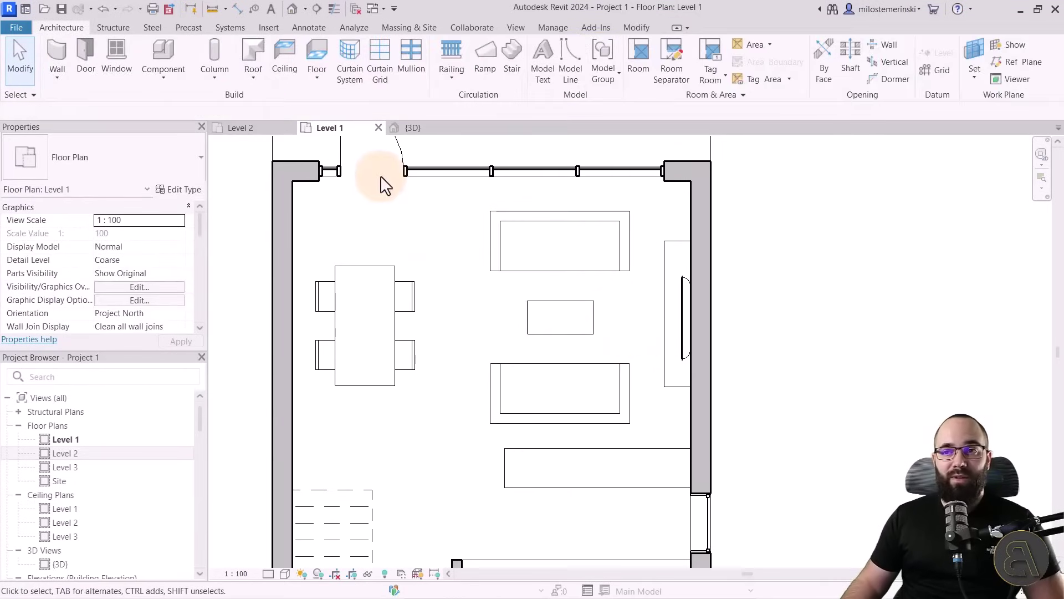
Switch to the Level 2 floor plan
scroll(462, 289, "down", 1)
scroll(462, 289, "up", 2, "ctrl")
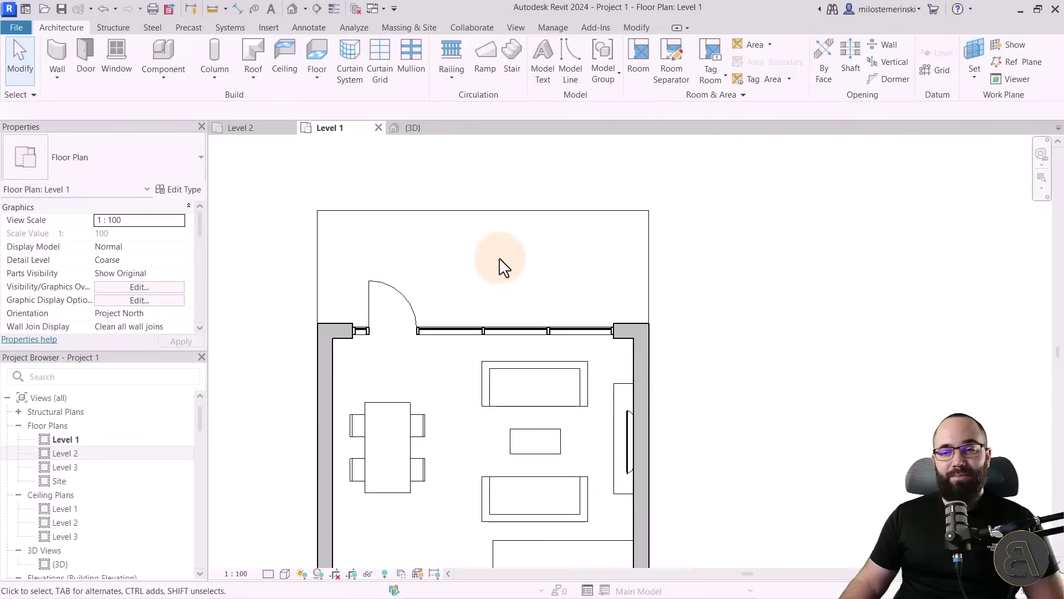
left_click(244, 130)
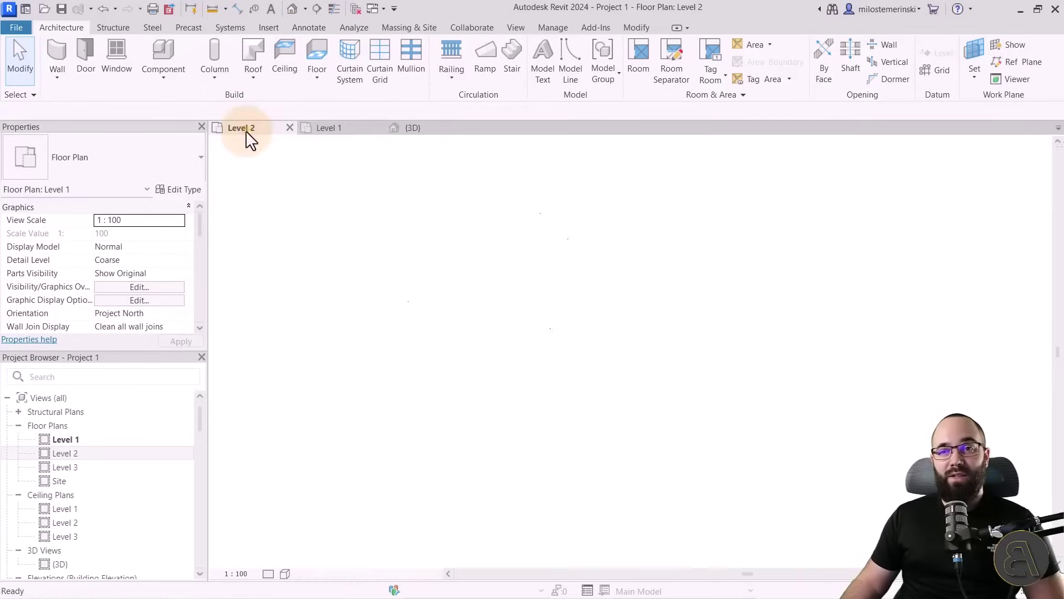
Place a BA_Double bed, type Double bed 180x200, in the bedroom beside the Level 2 bathroom, headboard against the exterior wall
scroll(435, 411, "down", 1)
middle_click_drag(456, 447, 456, 506)
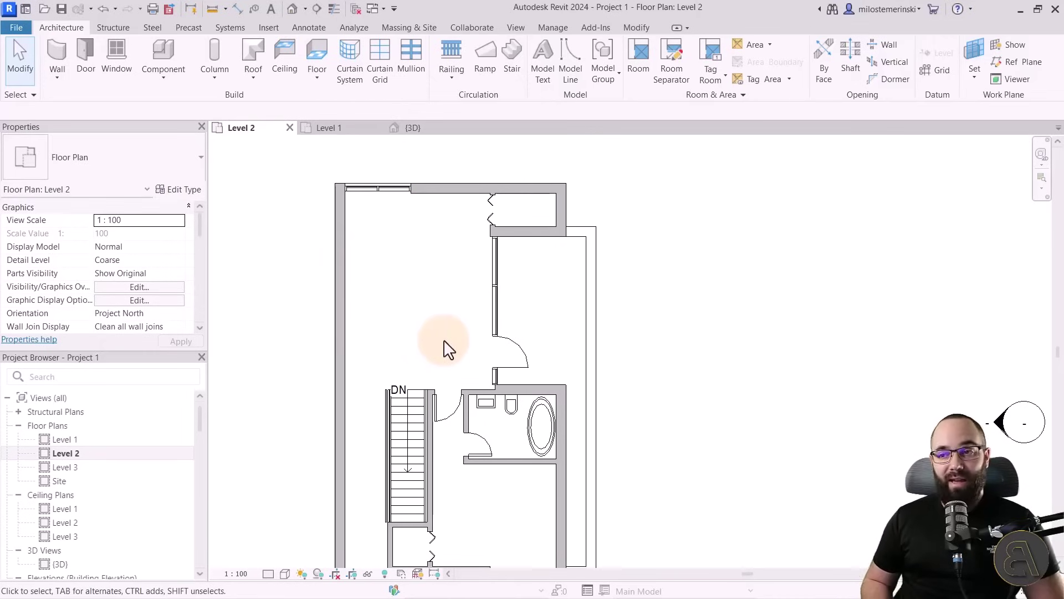
scroll(471, 487, "down", 1)
scroll(478, 494, "up", 4)
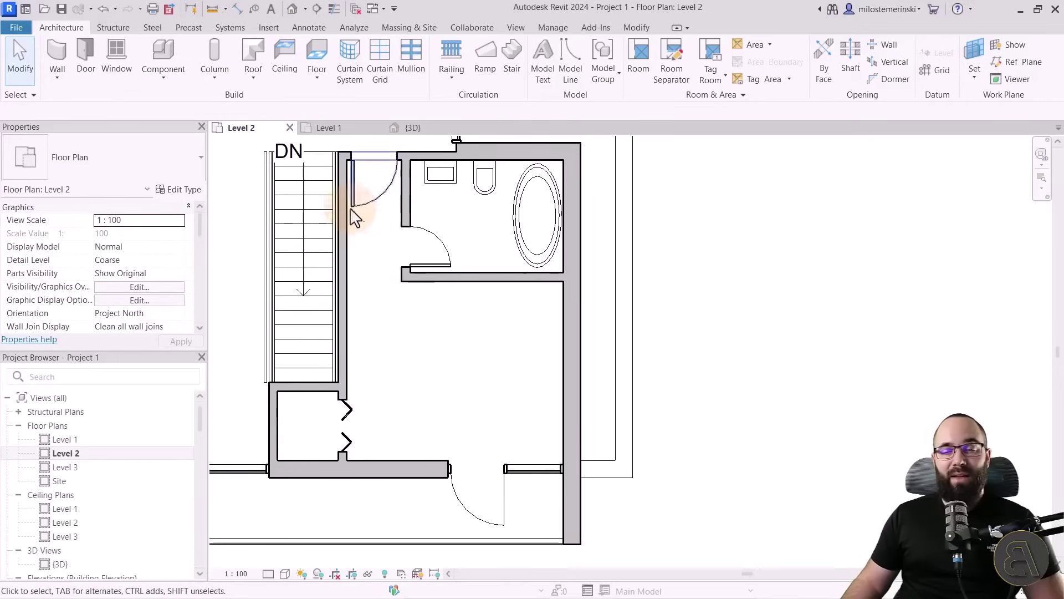
left_click(164, 45)
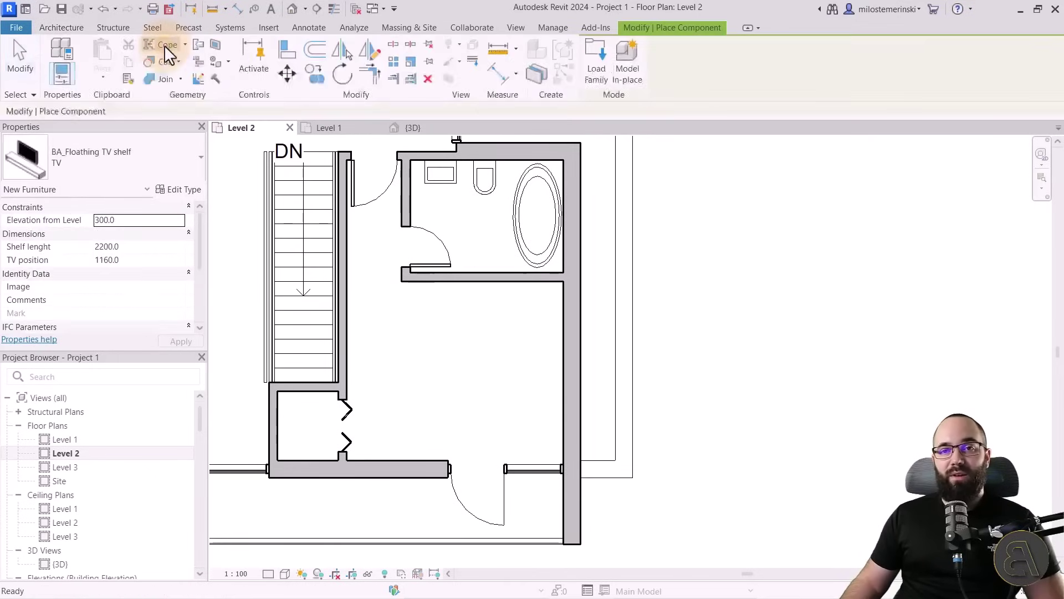
left_click(122, 161)
type("be")
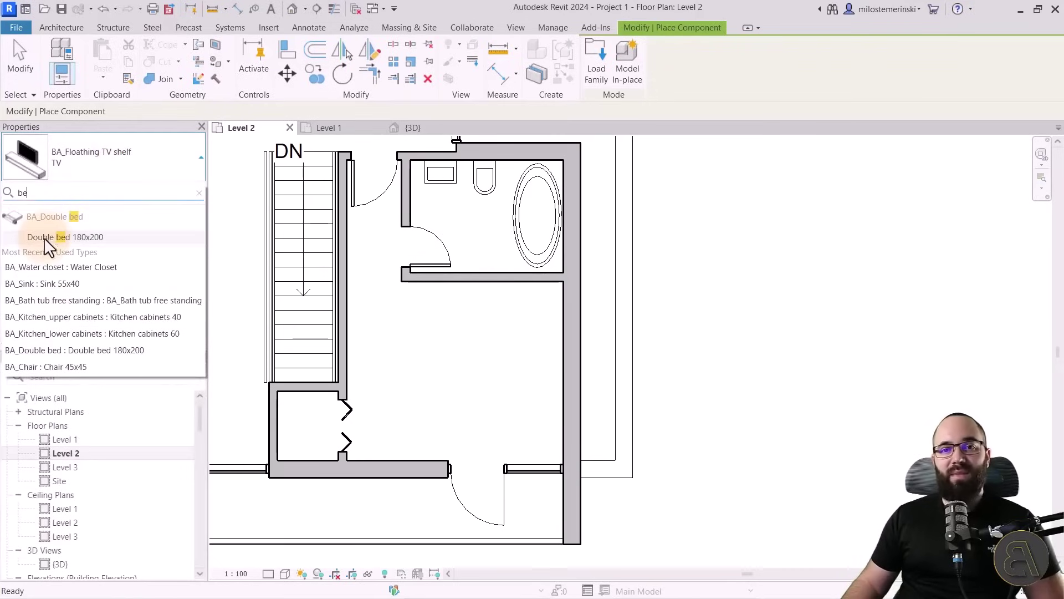
left_click(43, 237)
key("space")
key("space")
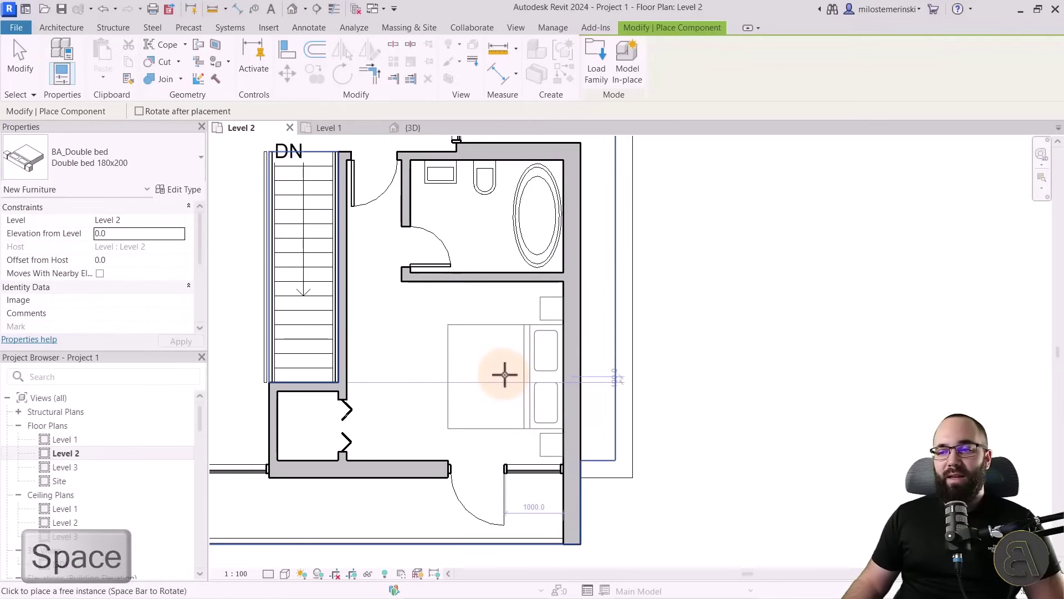
left_click(504, 373)
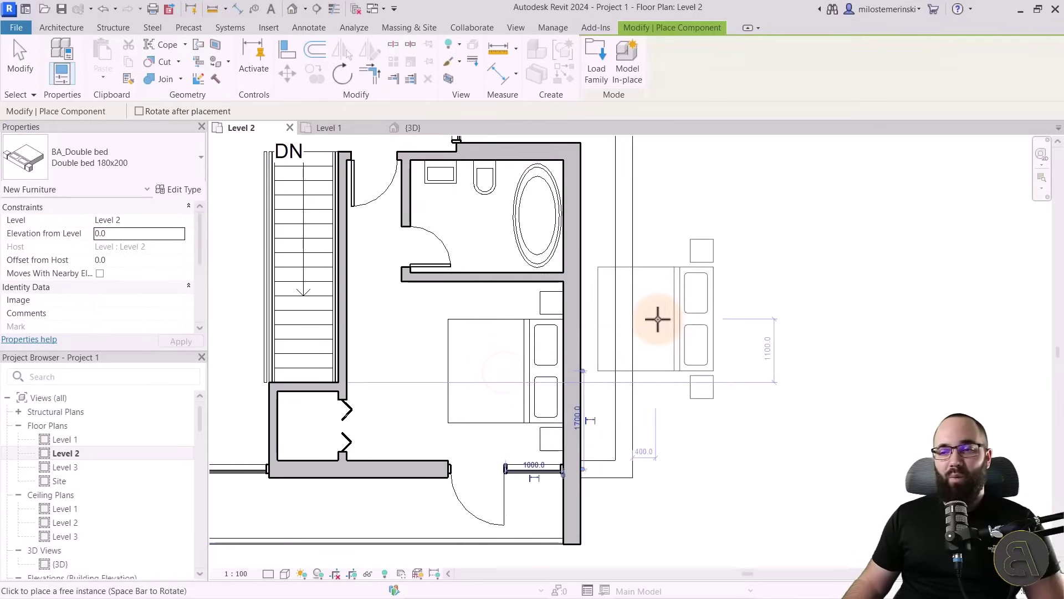
key("Escape")
key("Escape")
Review the furnished Level 1 floor plan and the exterior of the house in the 3D view
middle_click_drag(637, 333, 589, 355)
scroll(606, 374, "down", 1)
left_click(331, 127)
scroll(499, 268, "down", 2)
middle_click_drag(499, 269, 493, 281)
left_click(412, 127)
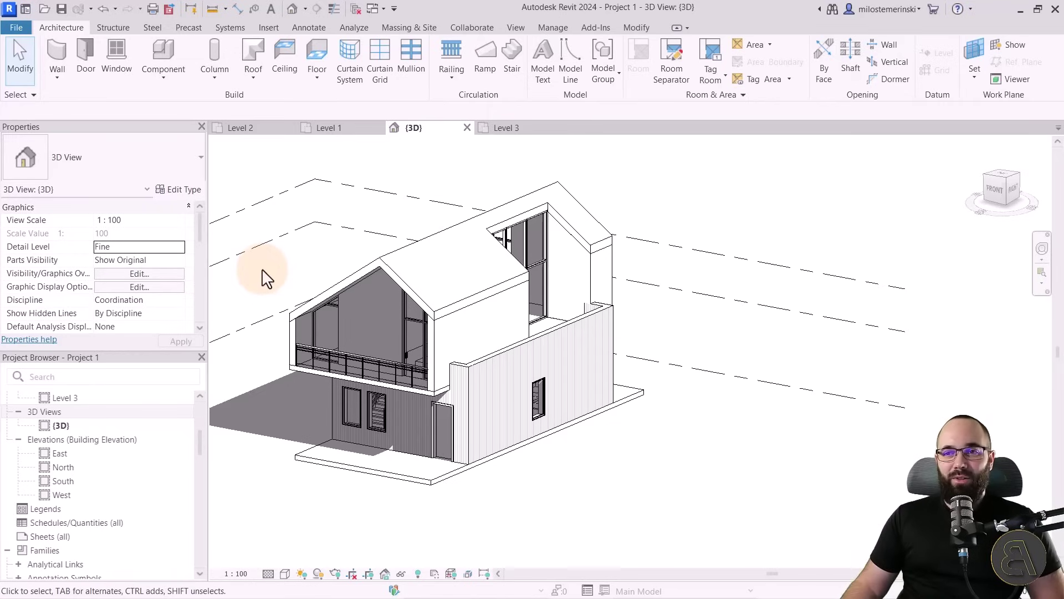
middle_click_drag(266, 279, 285, 285, "shift")
scroll(147, 443, "up", 4)
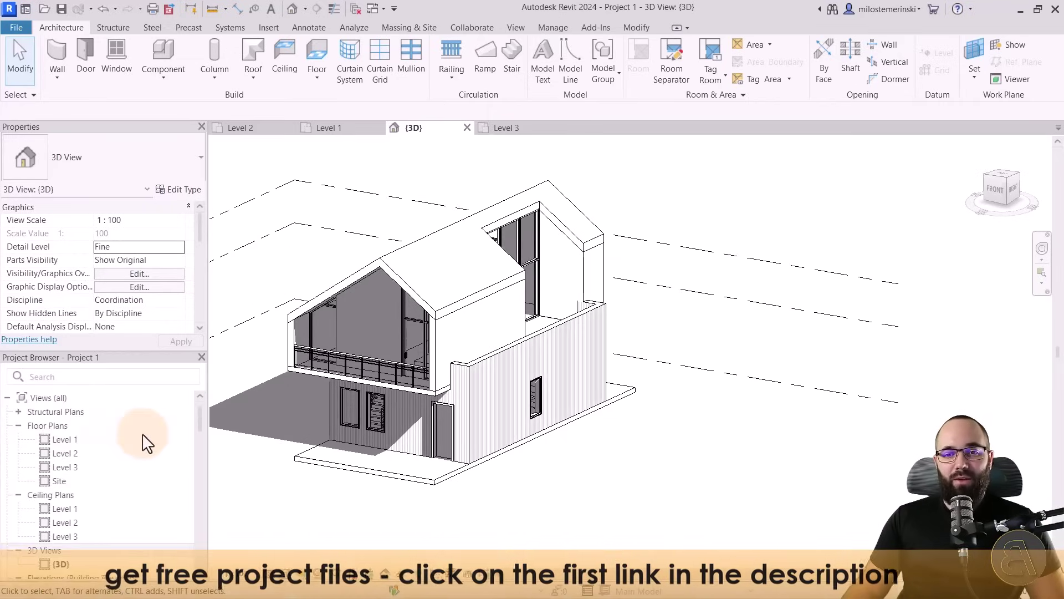
Create a perspective camera view from the Level 3 floor plan, looking diagonally across the house from beyond its front balcony corner
double_click(73, 467)
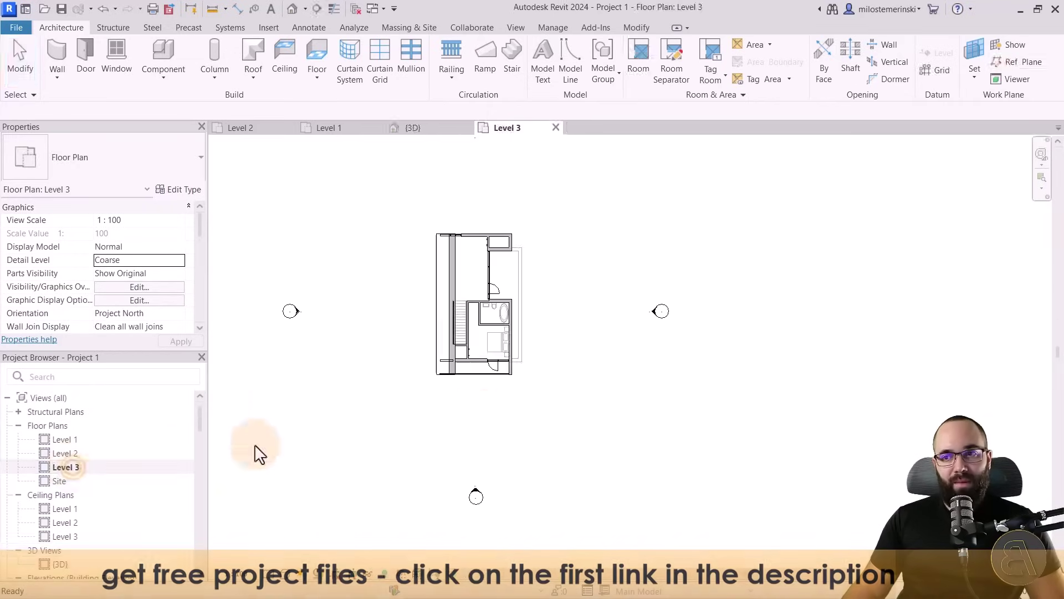
middle_click_drag(542, 414, 479, 400)
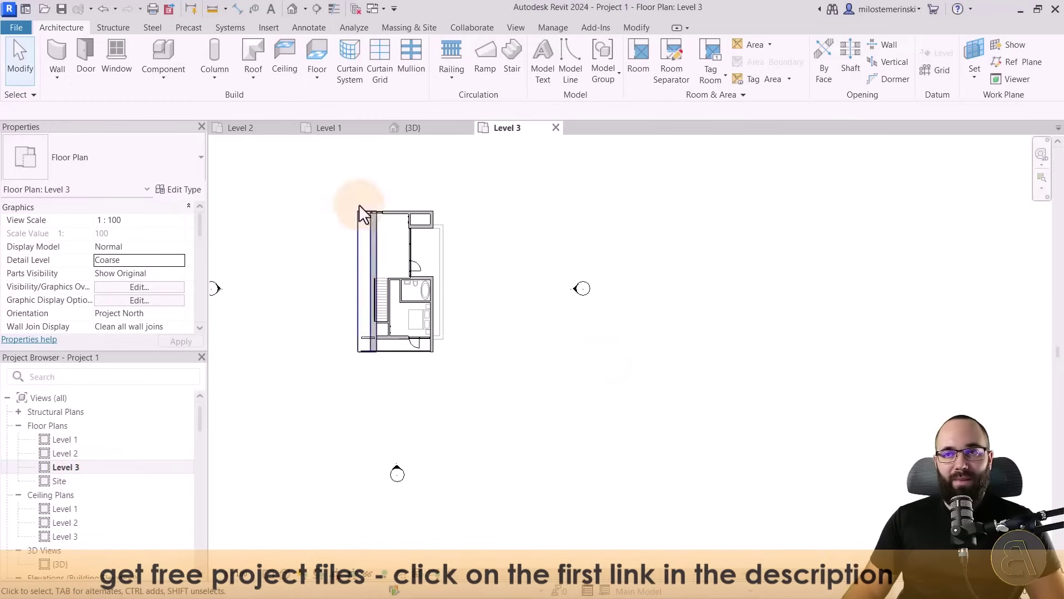
left_click(304, 10)
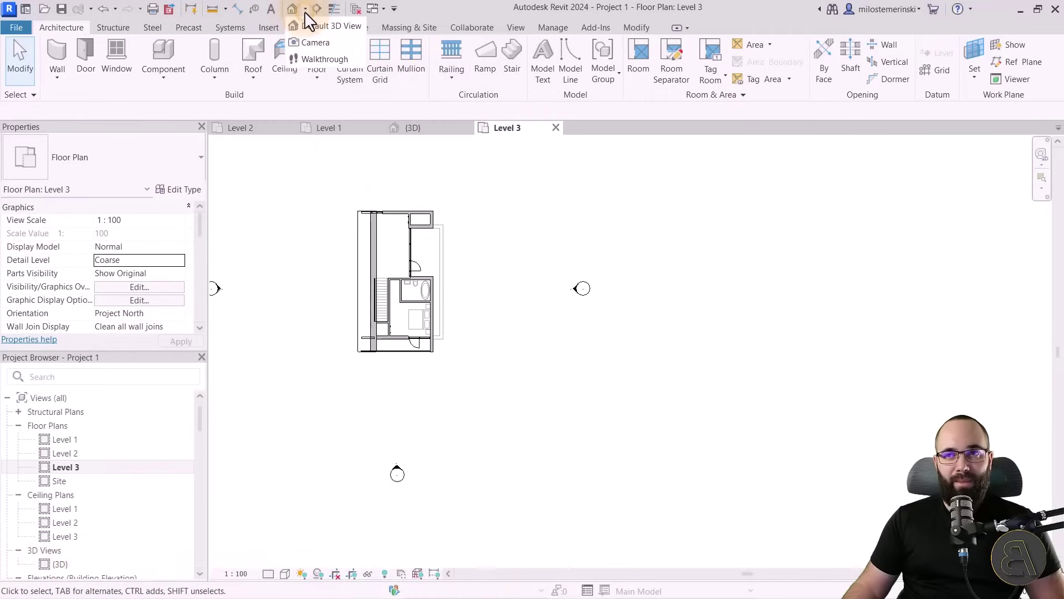
left_click(311, 45)
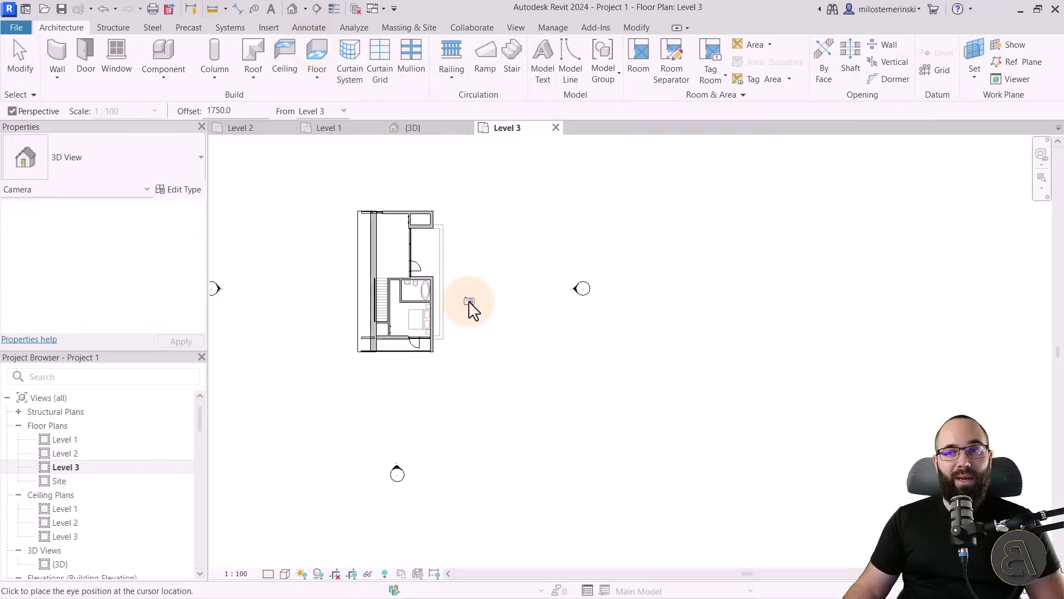
scroll(468, 300, "down", 1)
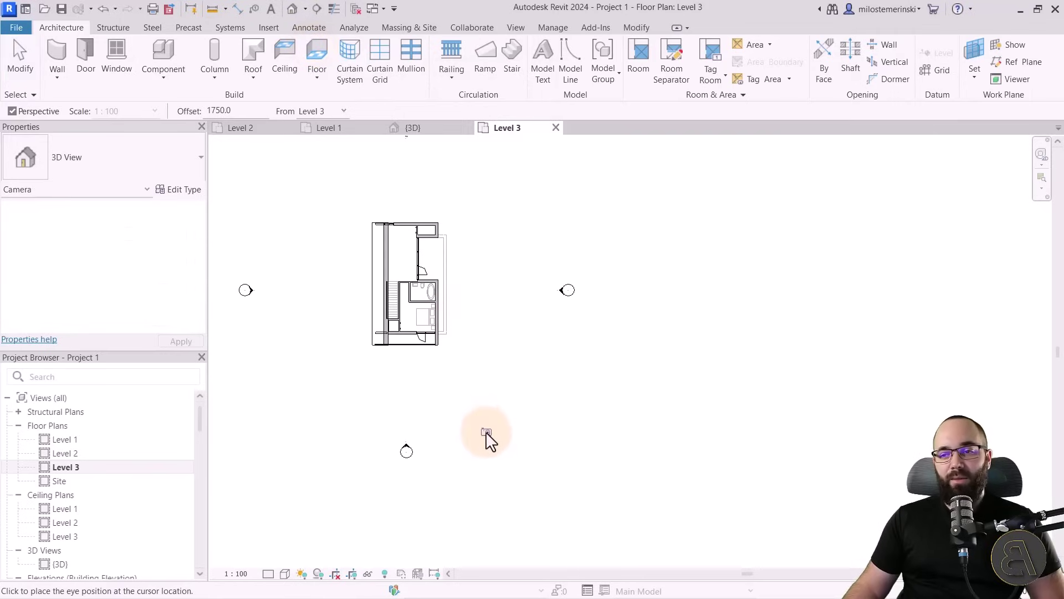
left_click(514, 500)
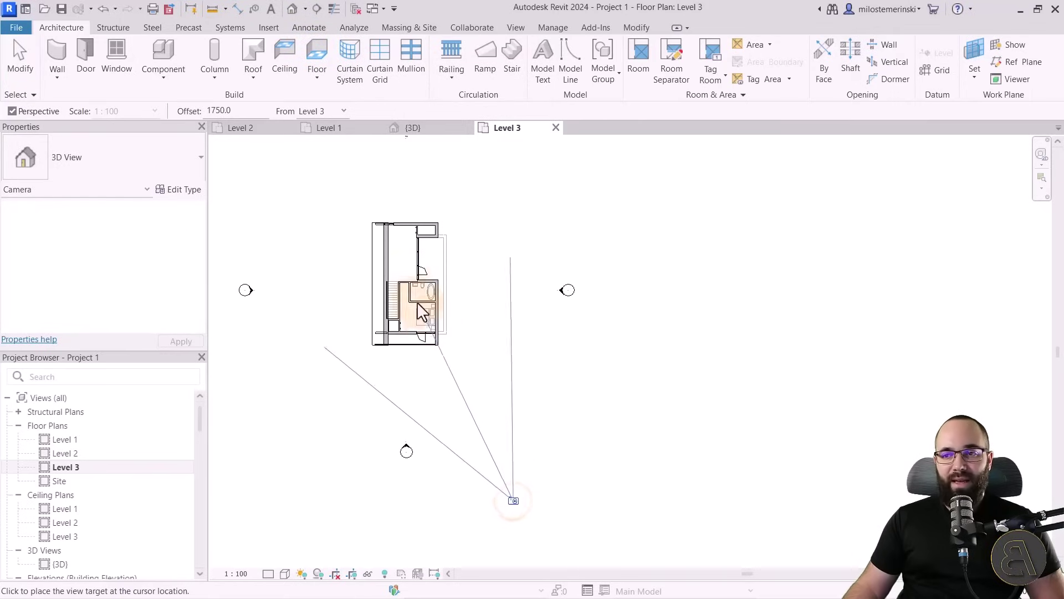
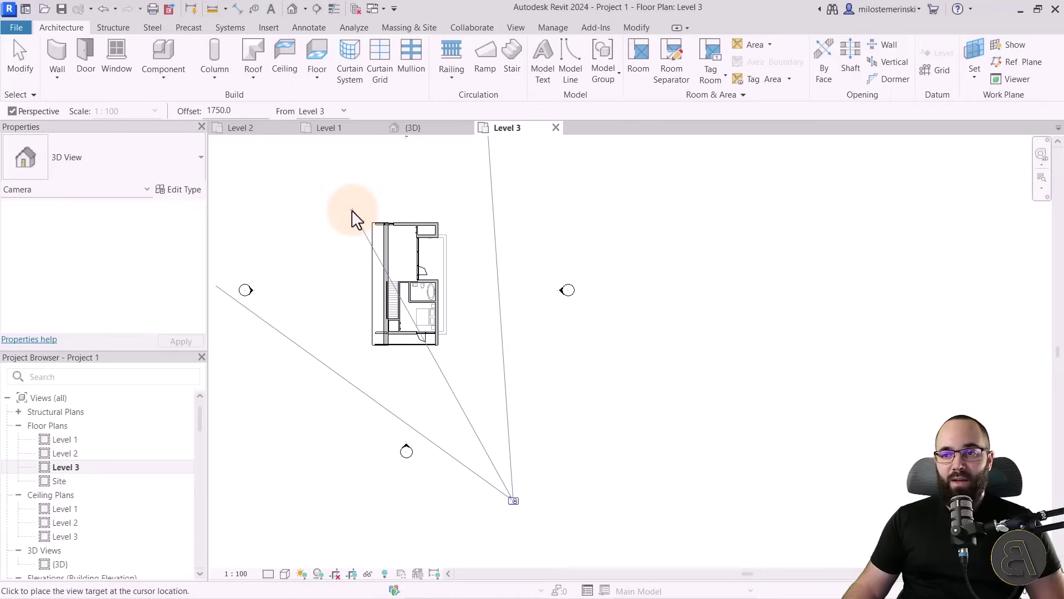
left_click(354, 212)
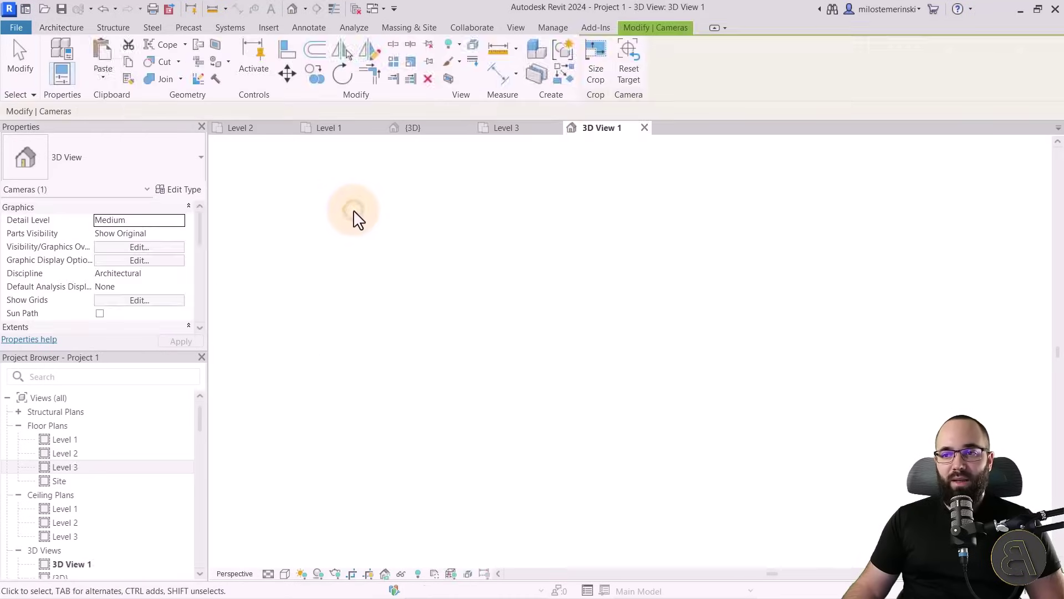
Adjust the camera view's crop region on all sides to frame the whole house and base slab, and turn on shadows
left_click_drag(544, 327, 448, 316)
middle_click_drag(448, 316, 411, 328)
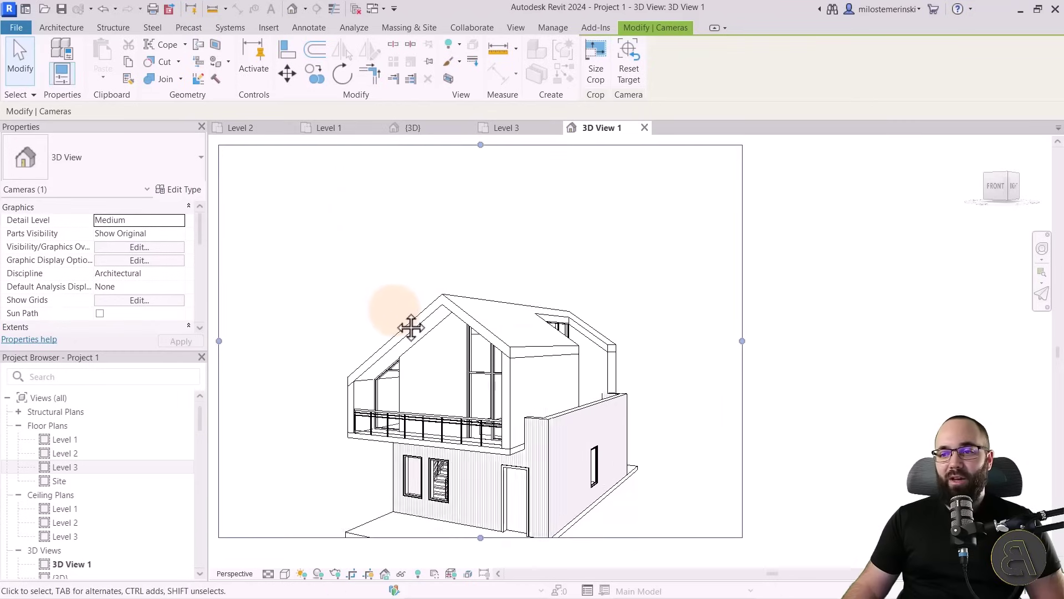
scroll(411, 328, "down", 1)
left_click_drag(468, 508, 468, 538)
scroll(500, 387, "down", 1)
middle_click_drag(497, 486, 478, 442)
scroll(462, 443, "up", 1)
left_click_drag(457, 479, 458, 501)
left_click_drag(641, 340, 639, 328)
left_click_drag(264, 329, 313, 328)
left_click_drag(476, 158, 475, 226)
middle_click_drag(475, 254, 492, 309)
left_click_drag(261, 344, 249, 344)
middle_click_drag(307, 374, 320, 400)
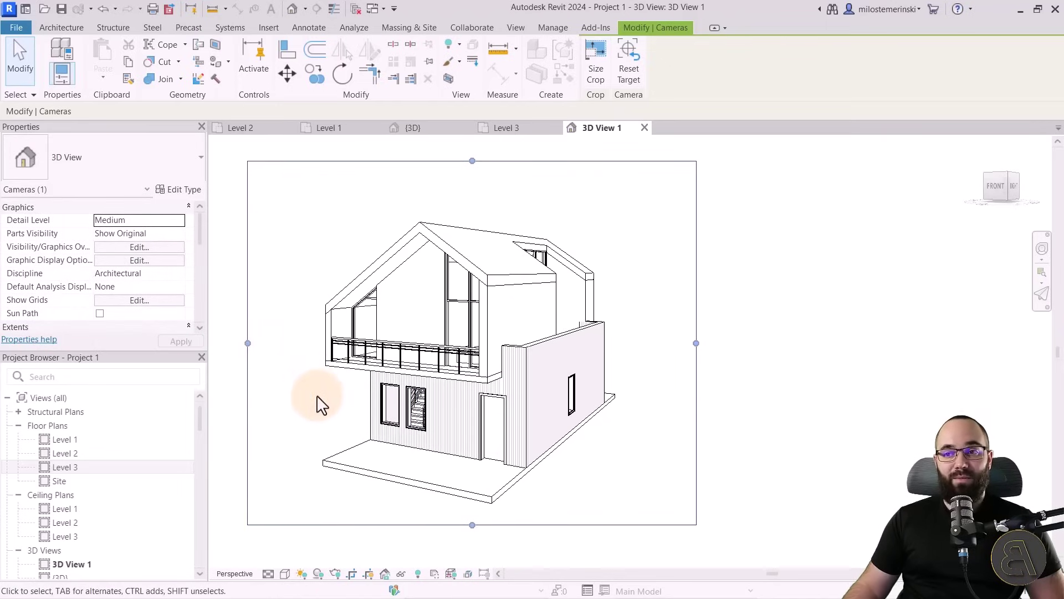
left_click(318, 574)
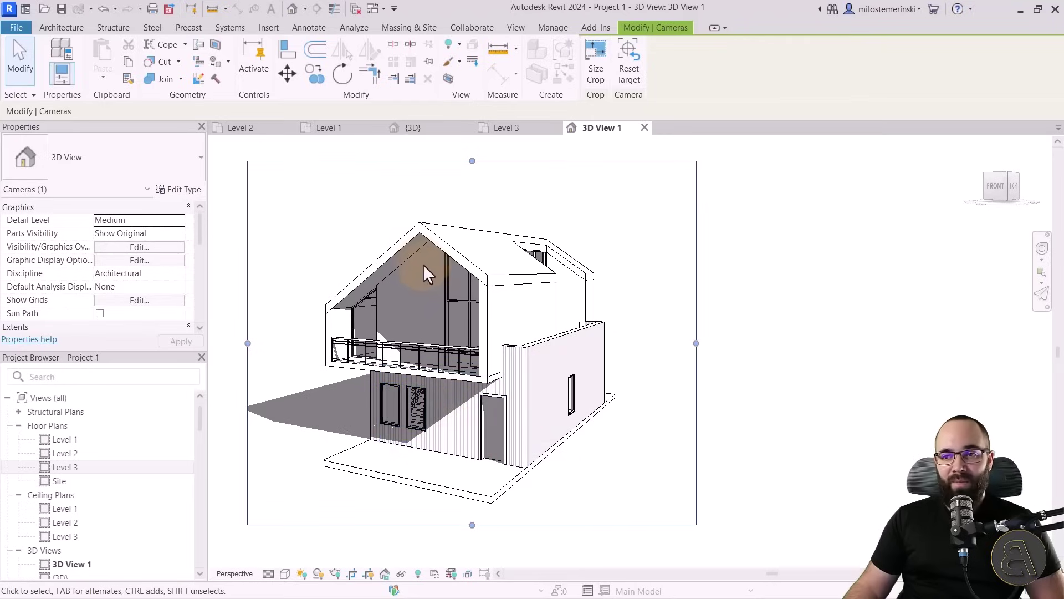
Change the upper-floor wall behind the front balcony to the basic wall type LE-Wall - 300mm
left_click(408, 257)
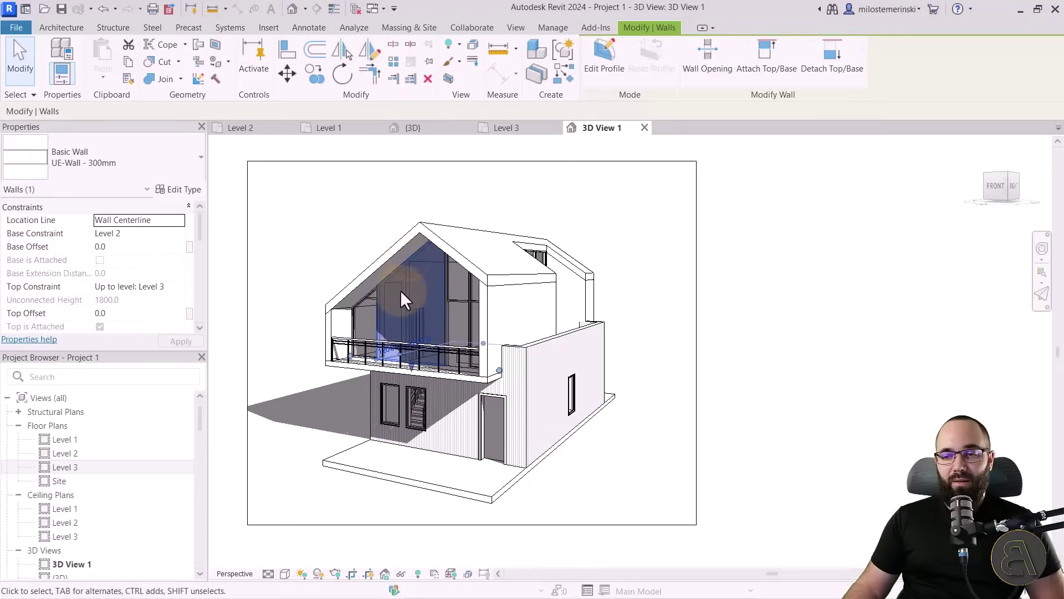
left_click(108, 158)
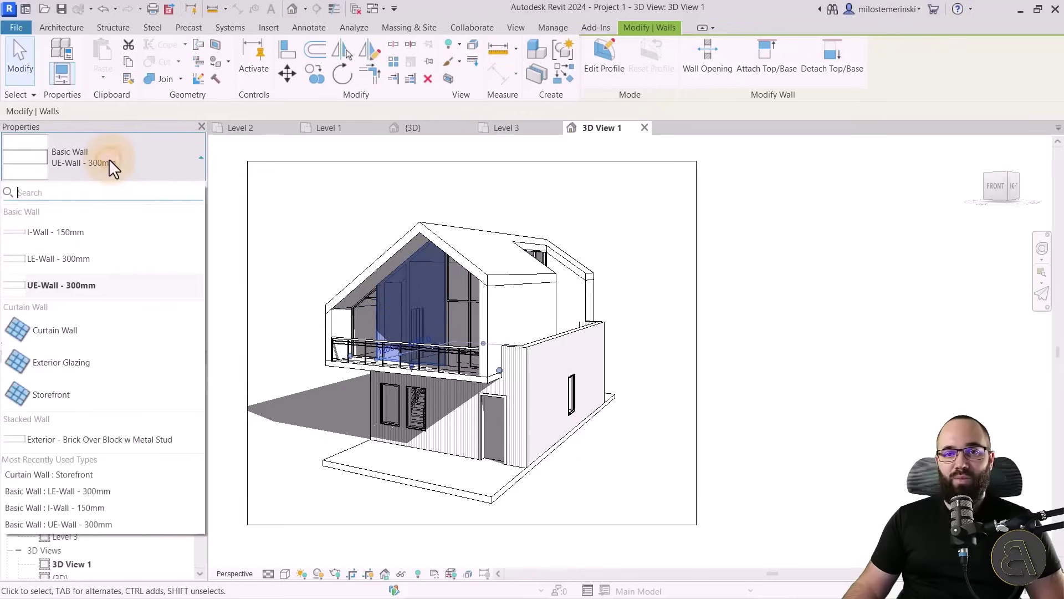
left_click(42, 259)
left_click(324, 225)
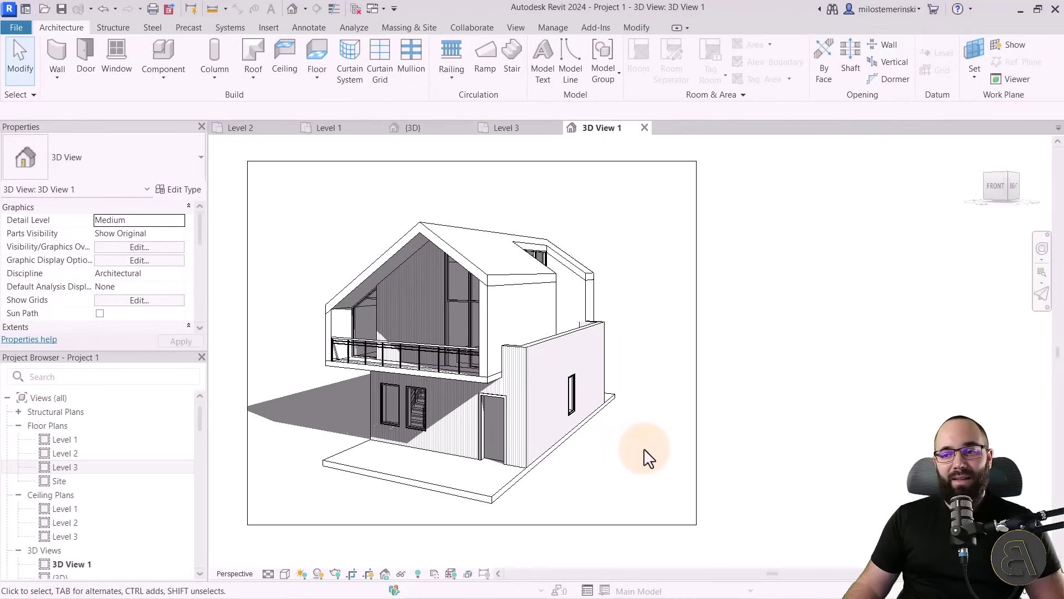
middle_click_drag(644, 459, 641, 473)
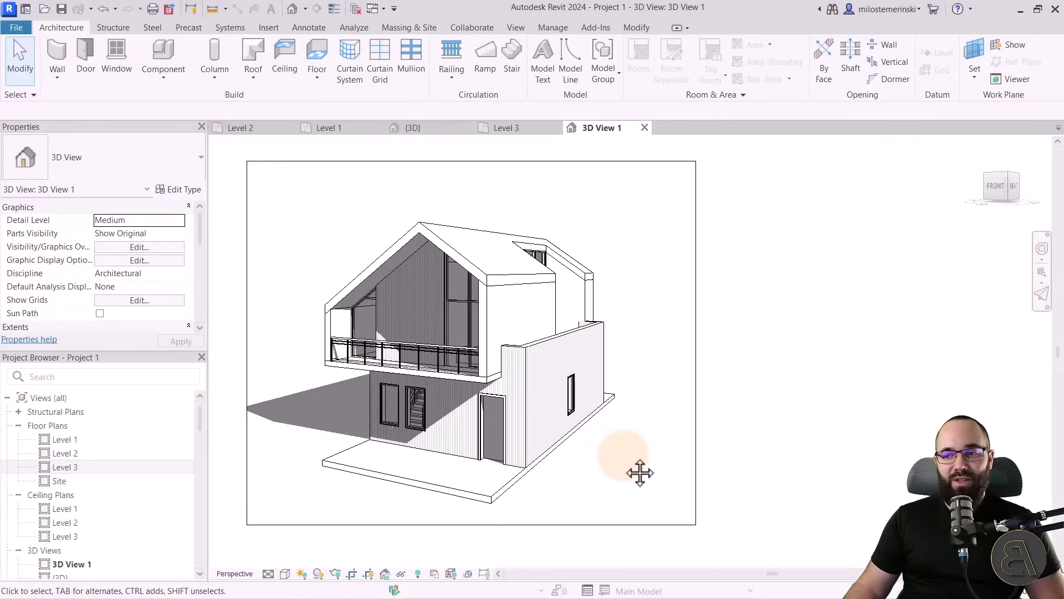
In the view's Graphic Display Options, enable smooth lines with anti-aliasing and ambient shadows, applying both
left_click(285, 574)
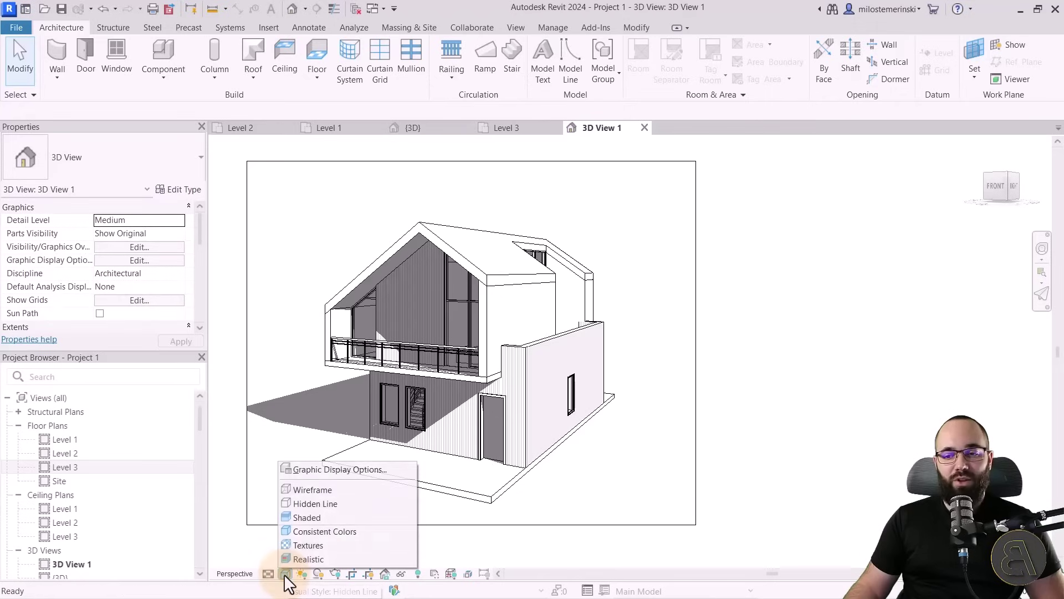
left_click(304, 471)
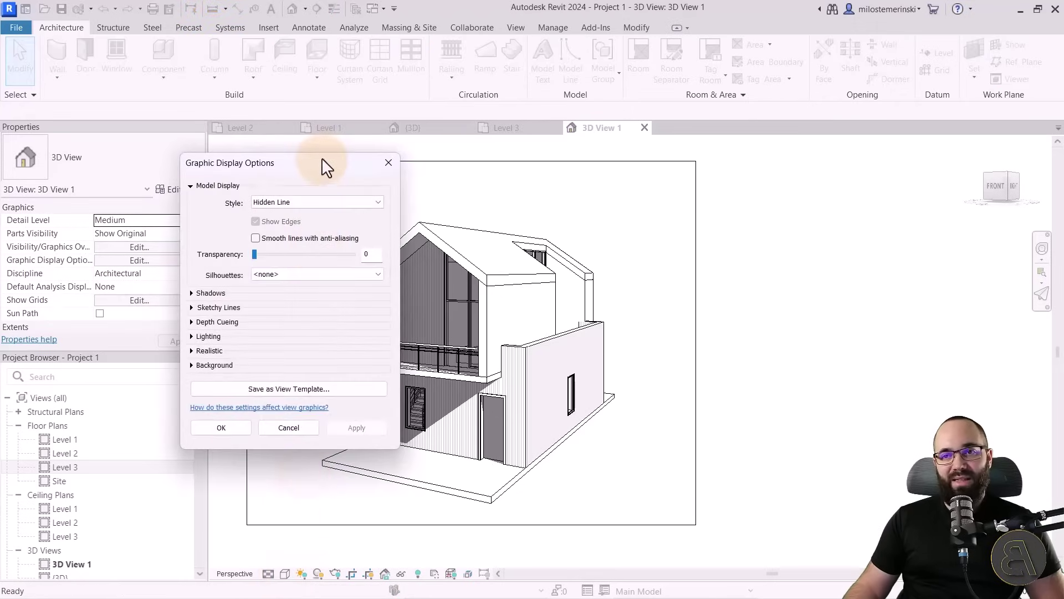
left_click_drag(322, 162, 217, 147)
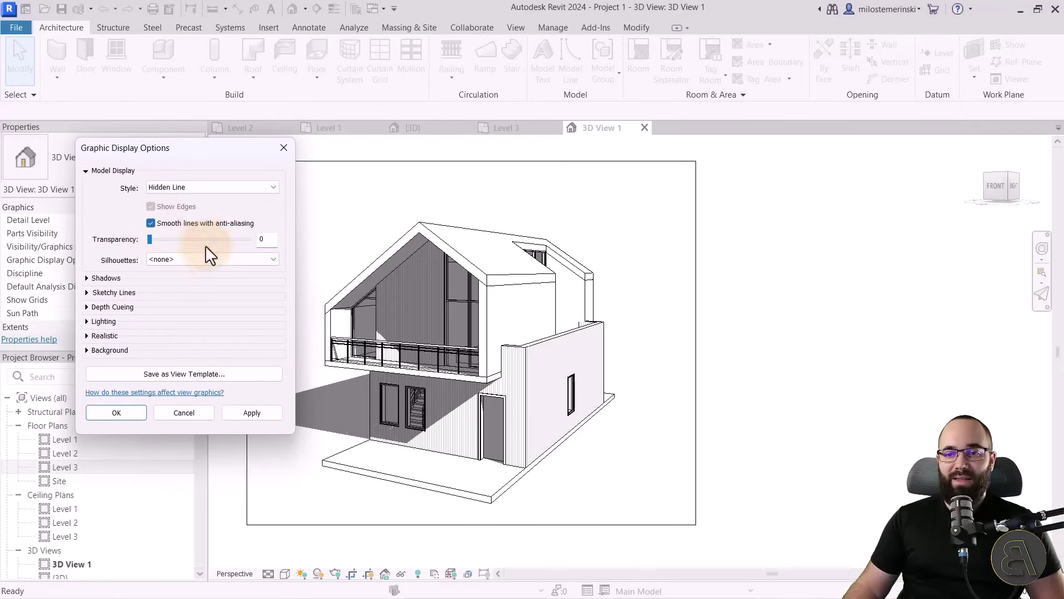
left_click(250, 415)
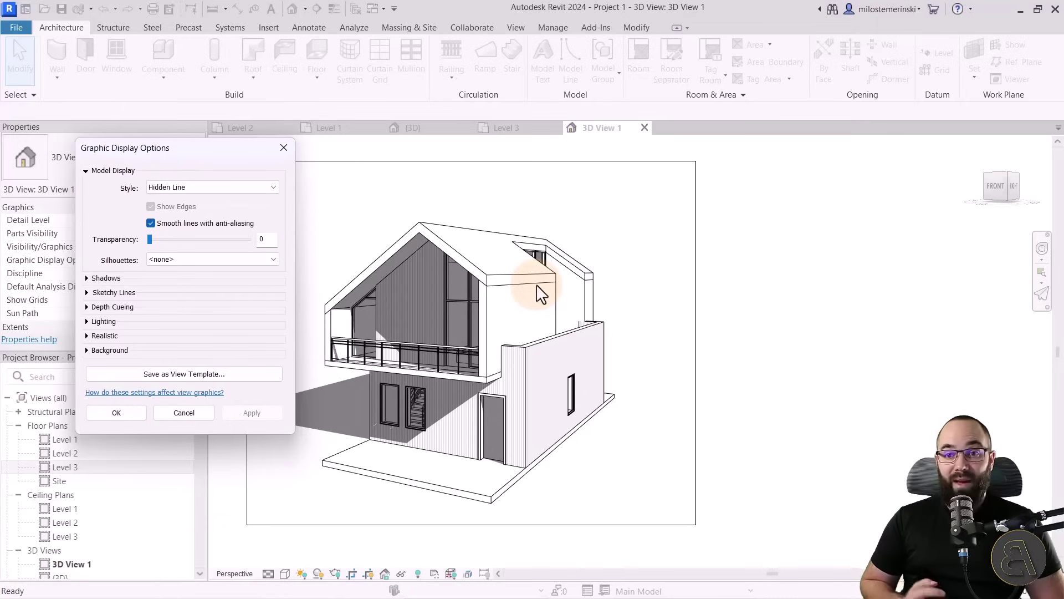
left_click(87, 278)
left_click(151, 303)
left_click(274, 434)
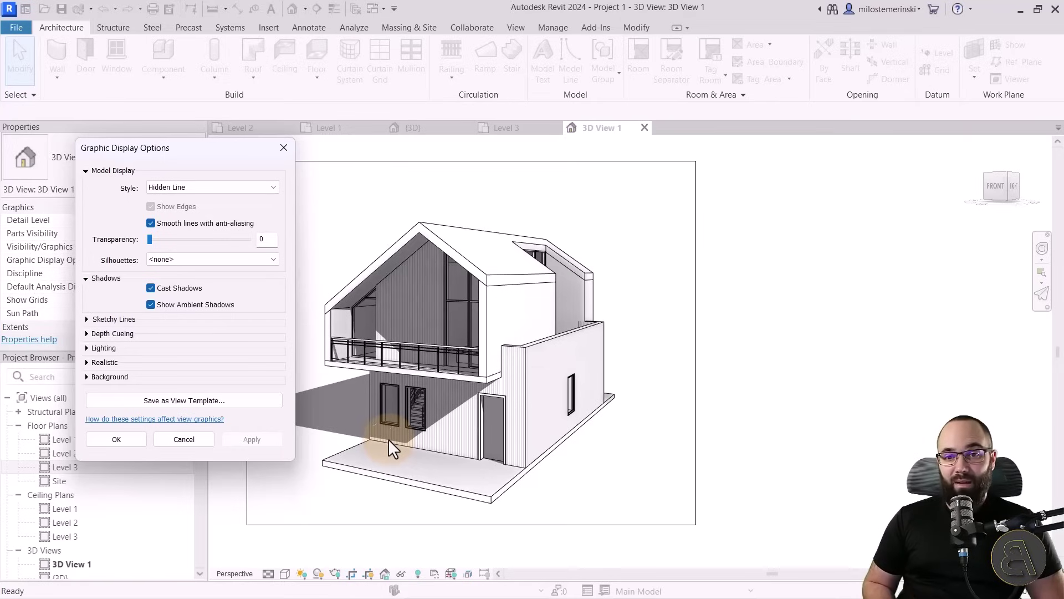
Set the view's lighting to Sun 50, Ambient Light 40 and Shadows 30, and accept the display options
left_click(87, 348)
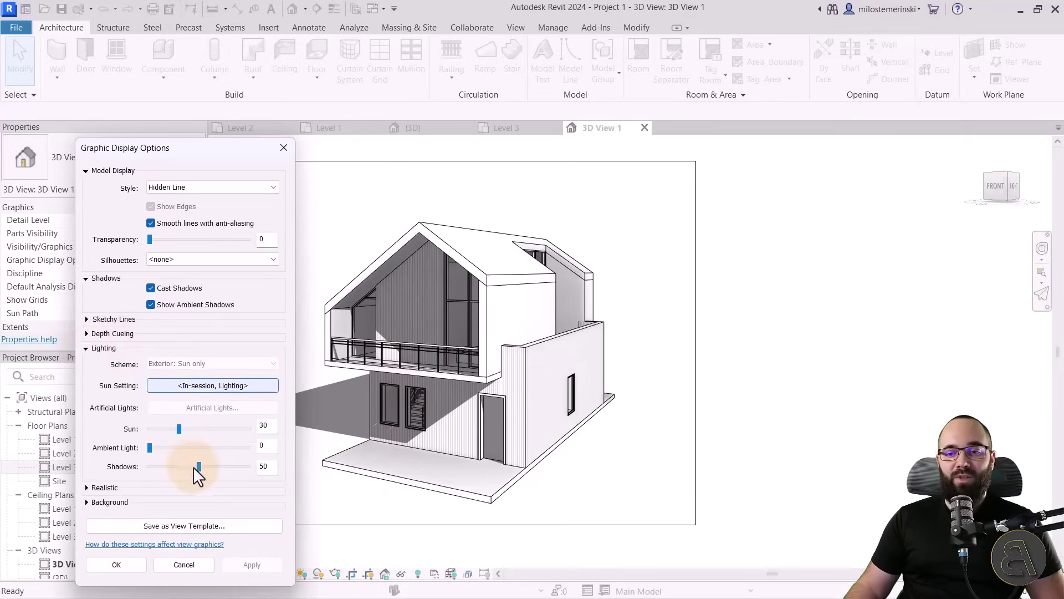
left_click_drag(197, 467, 175, 467)
left_click(204, 431)
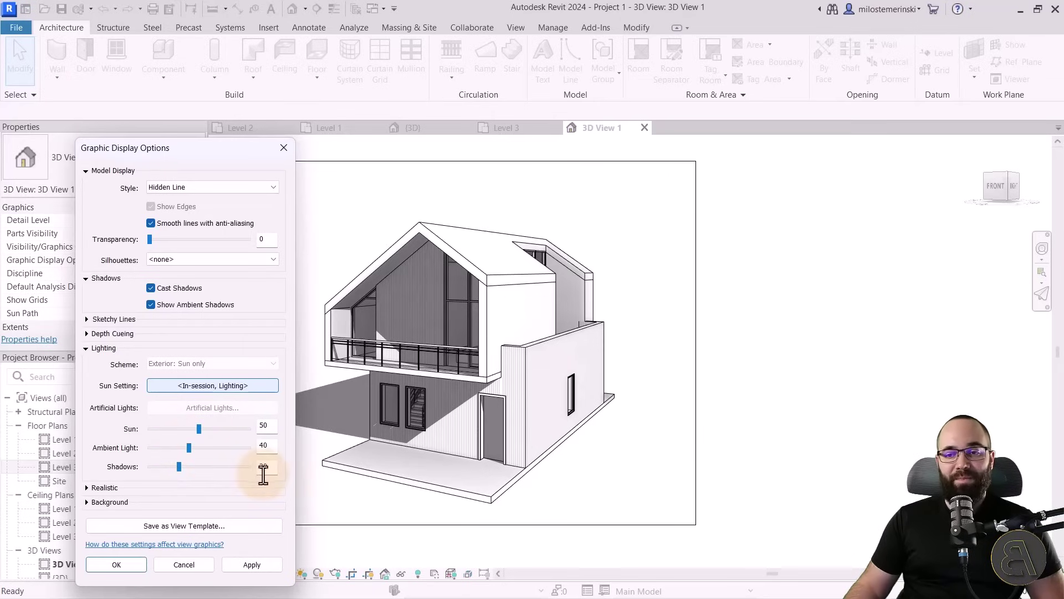
left_click(265, 428)
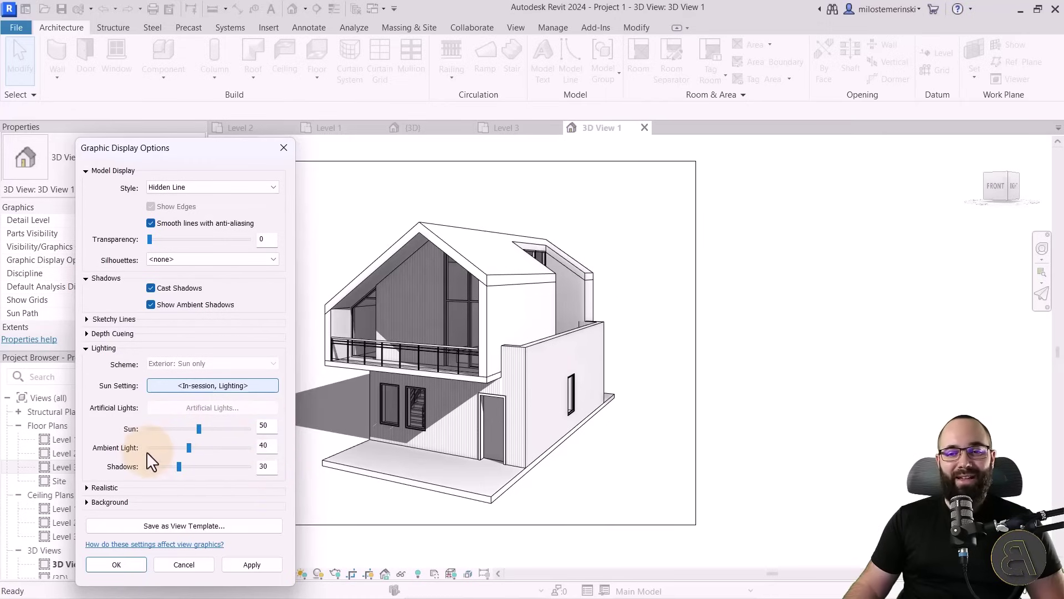
left_click(240, 562)
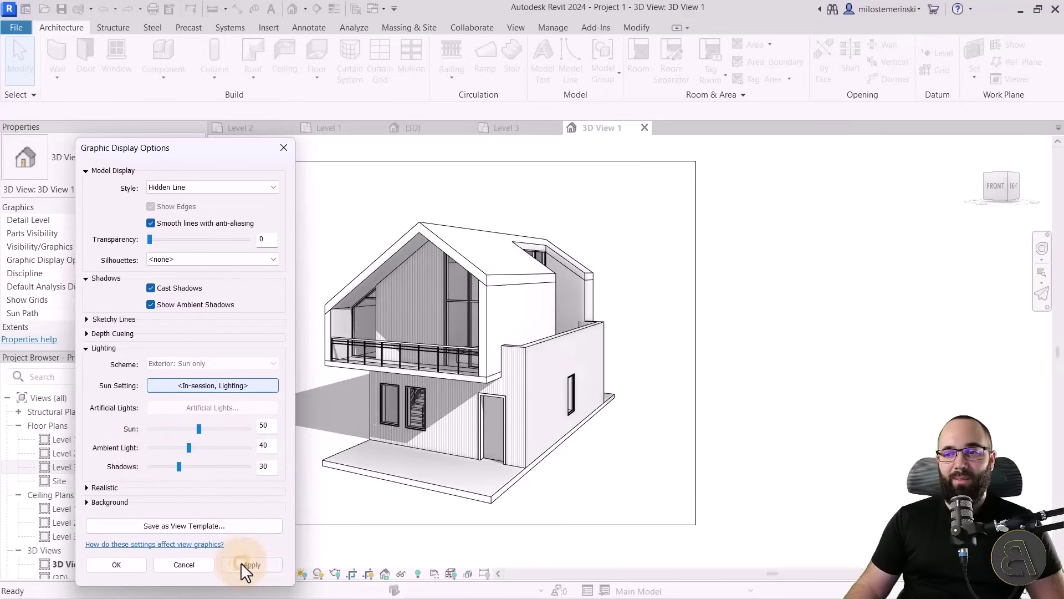
left_click(133, 563)
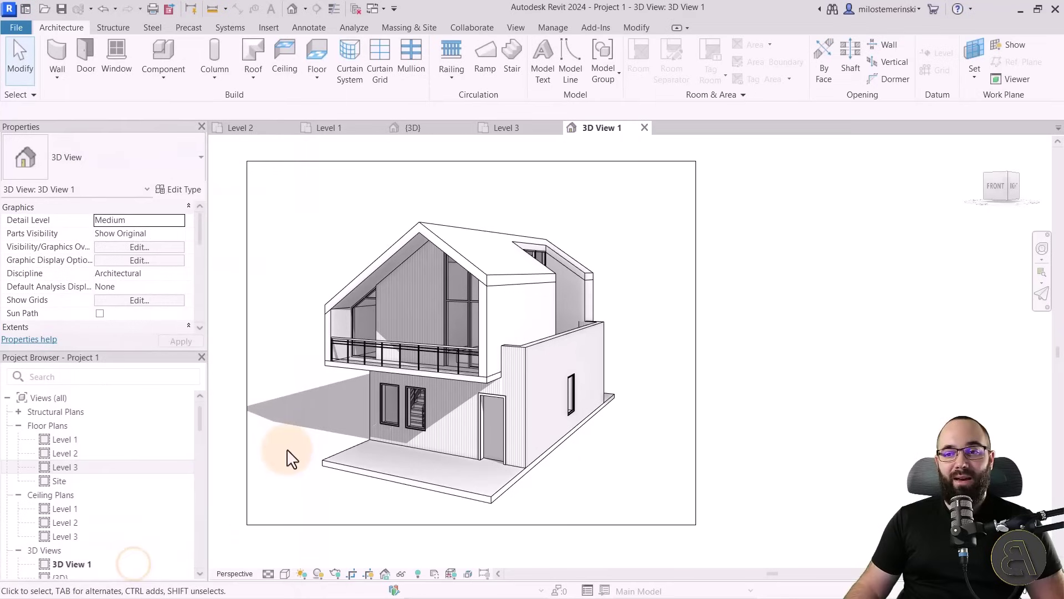
Tighten the camera view's crop region on all sides to frame the house and its cast shadow more closely
middle_click_drag(304, 413, 313, 403)
left_click(255, 382)
left_click_drag(255, 333, 243, 334)
left_click_drag(703, 334, 646, 333)
left_click_drag(444, 516, 442, 502)
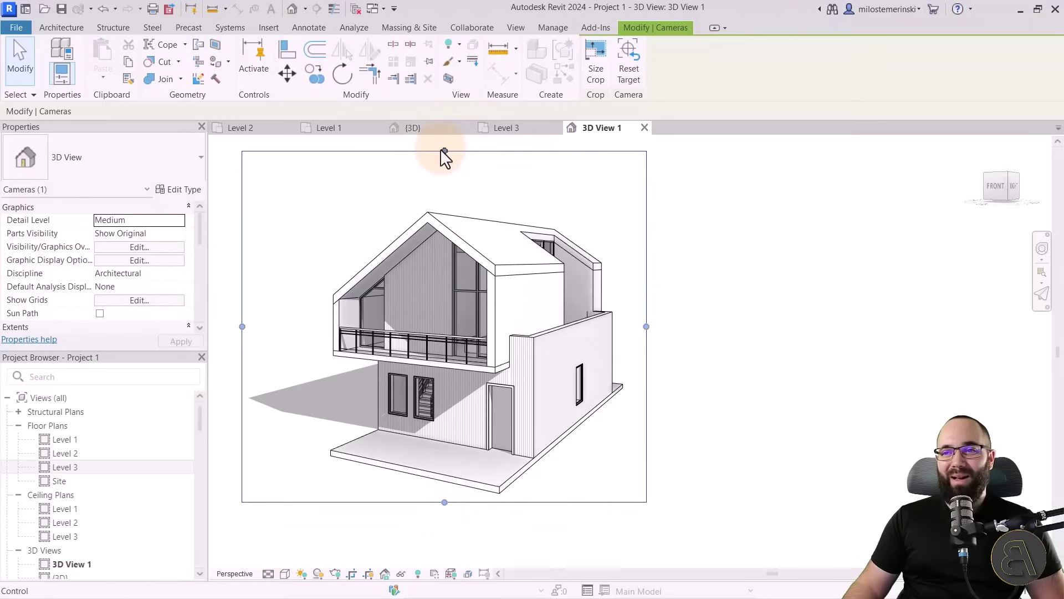
left_click_drag(440, 150, 440, 164)
left_click(431, 190)
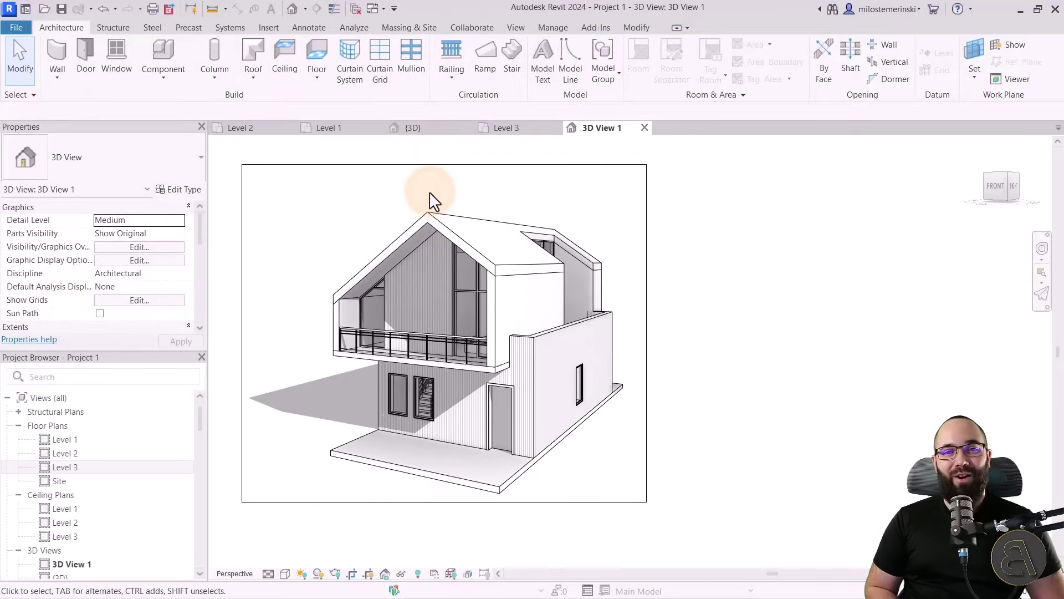